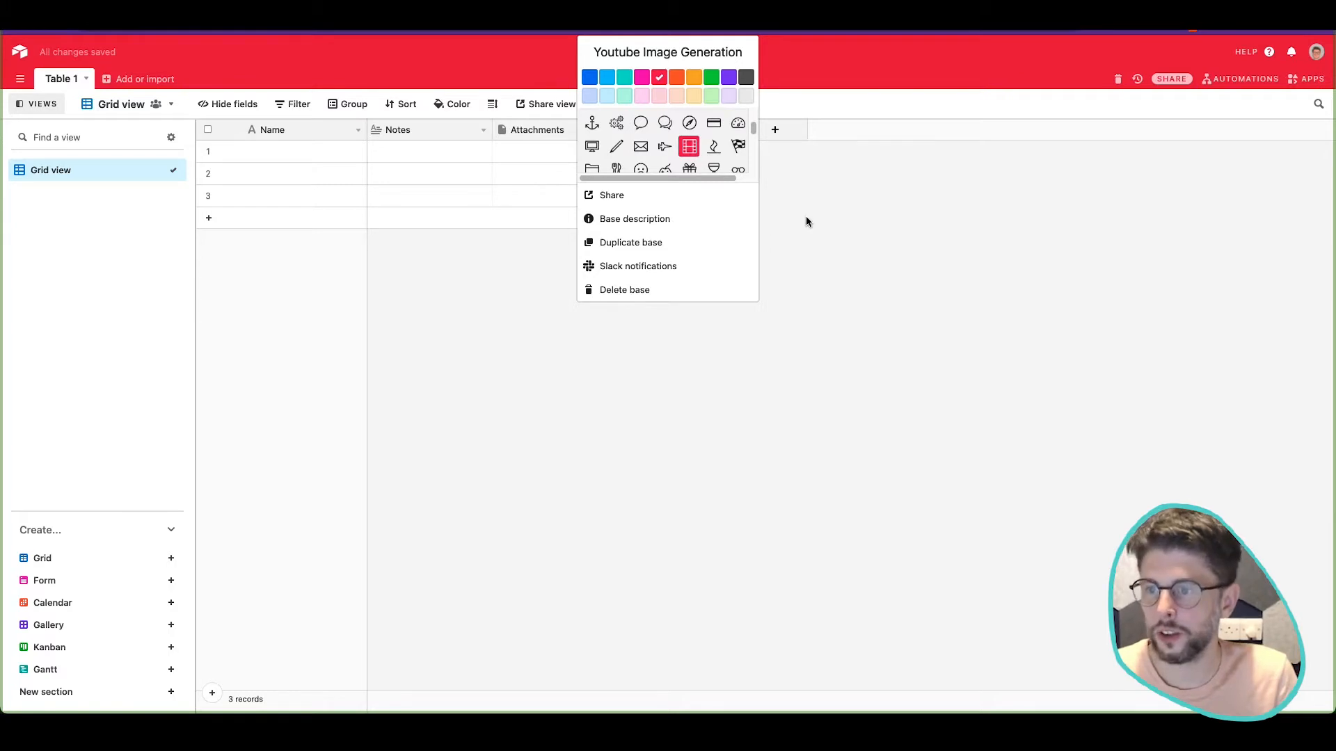
Step: Delete the Notes, Attachments and Status fields from Table 1, keeping only the Name field
click(805, 217)
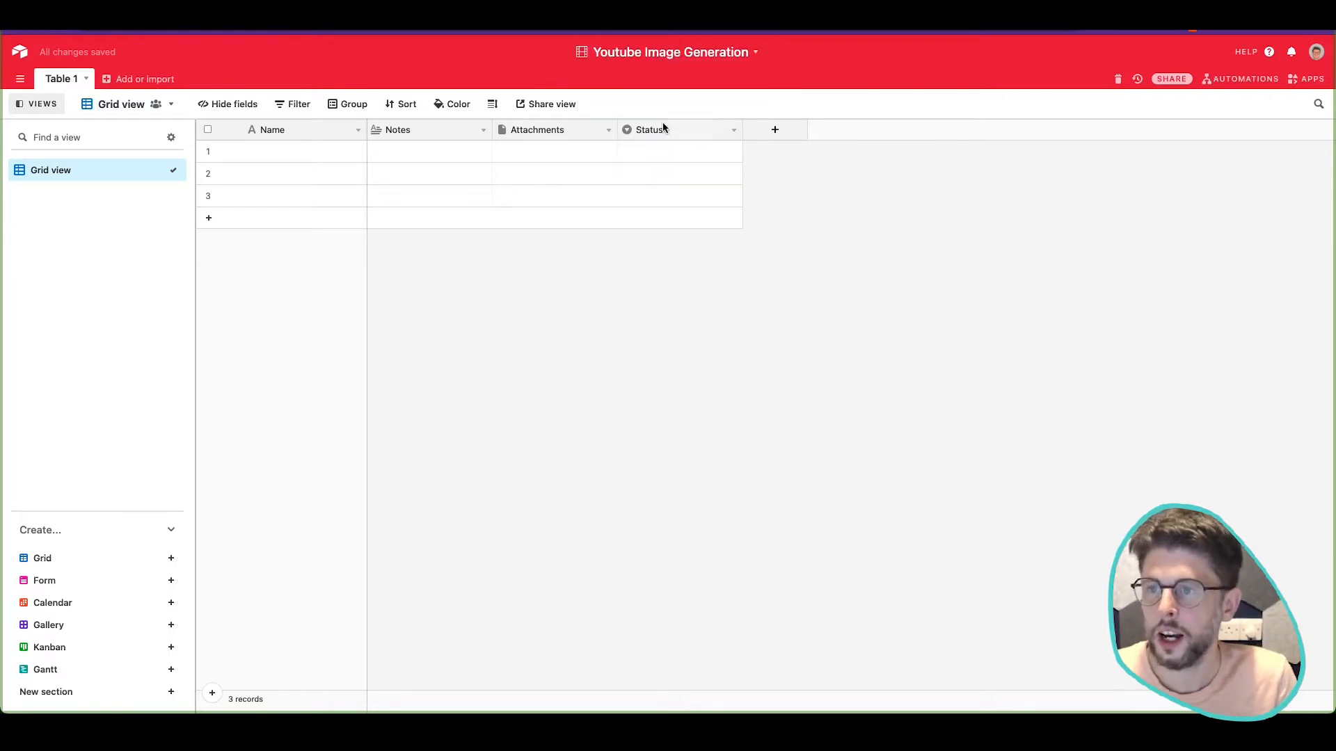
click(482, 130)
click(443, 437)
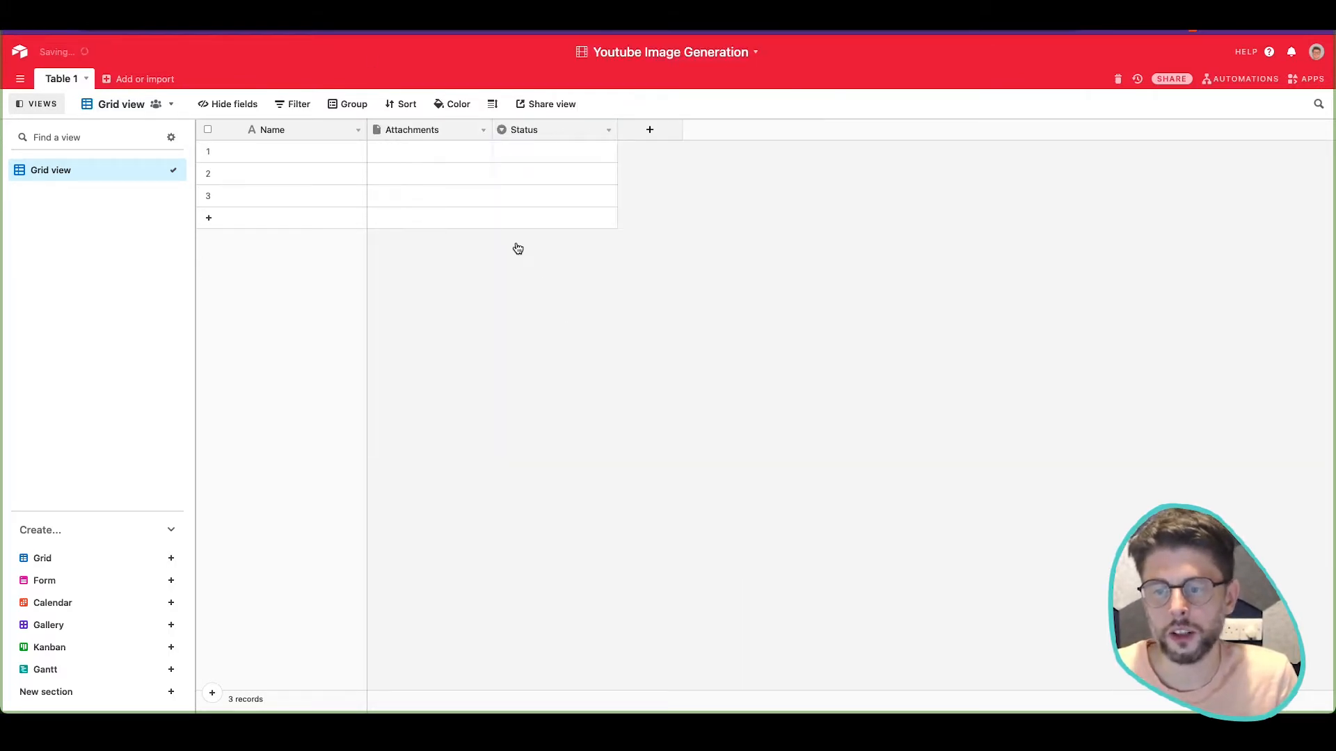
click(483, 130)
click(429, 438)
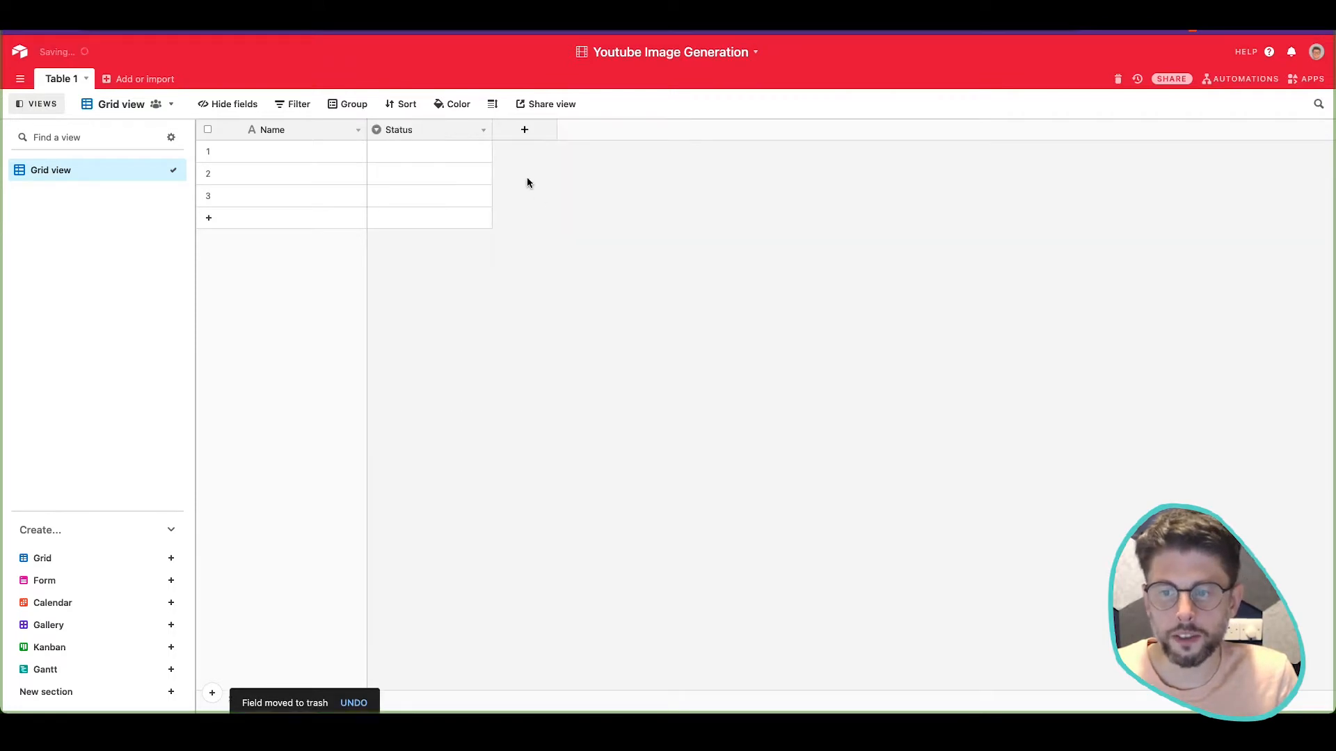
click(483, 130)
click(444, 437)
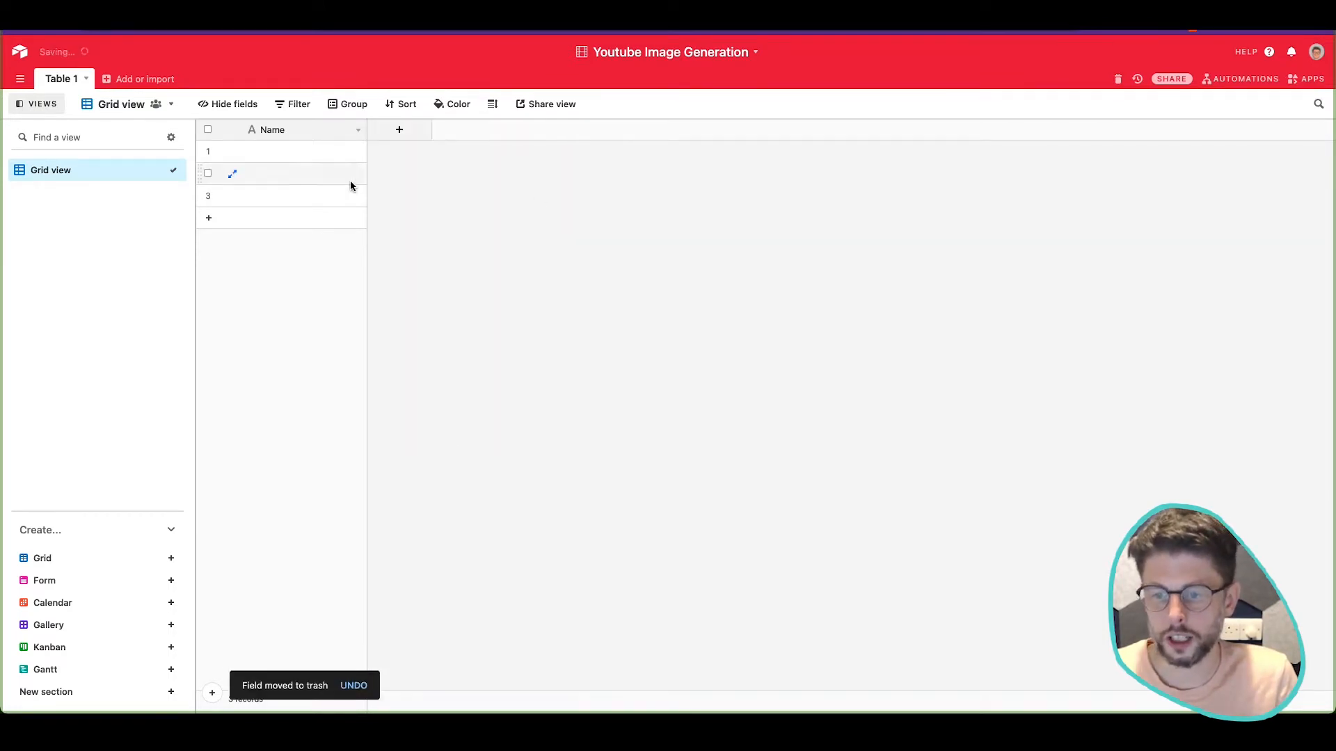
Step: Enter "My First Video" as the first record's Name and widen the Name column moderately
click(338, 157)
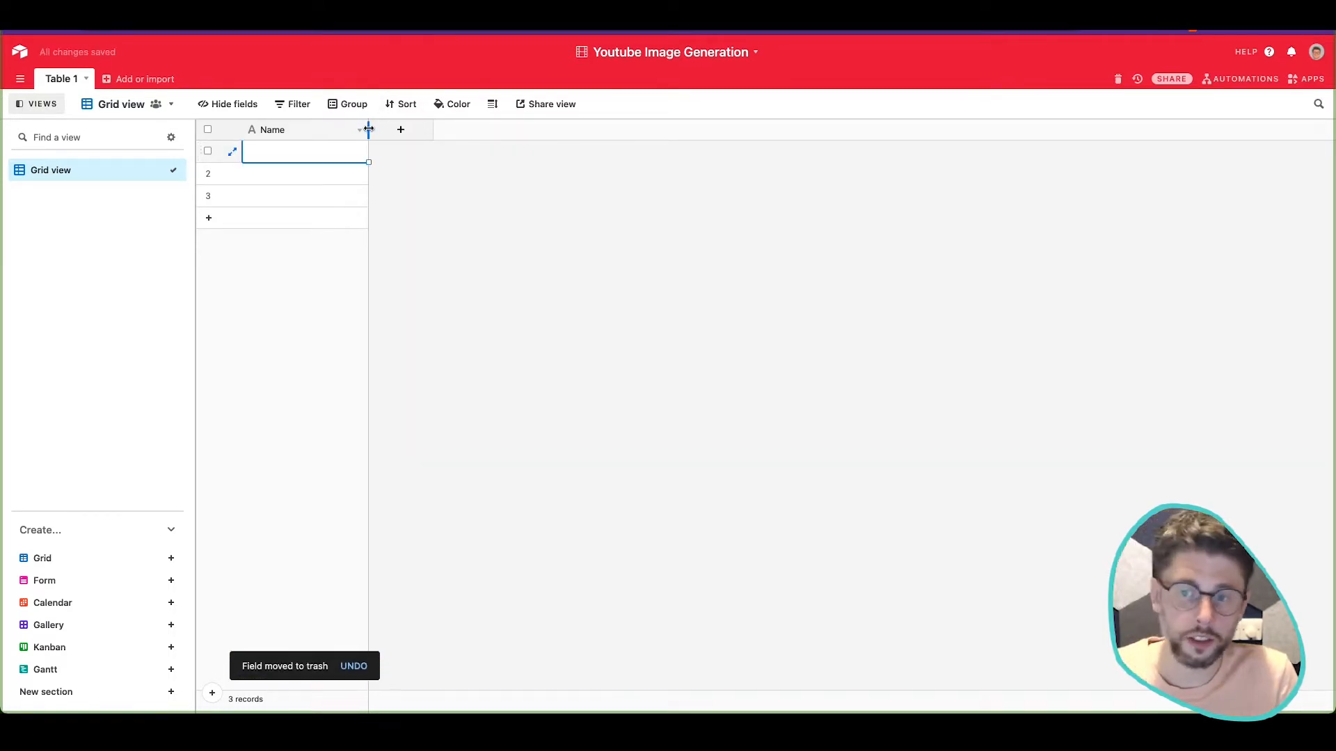
drag(367, 130, 643, 129)
click(490, 156)
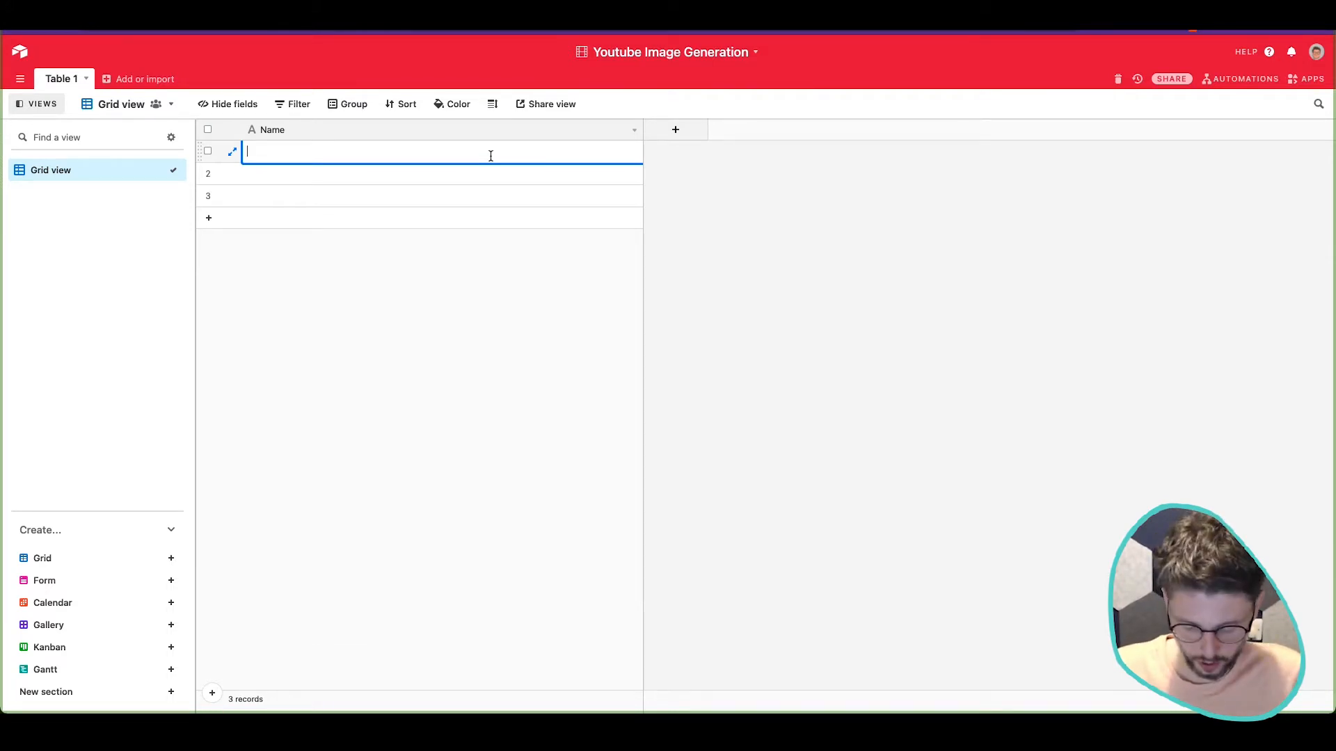
text(My Fi)
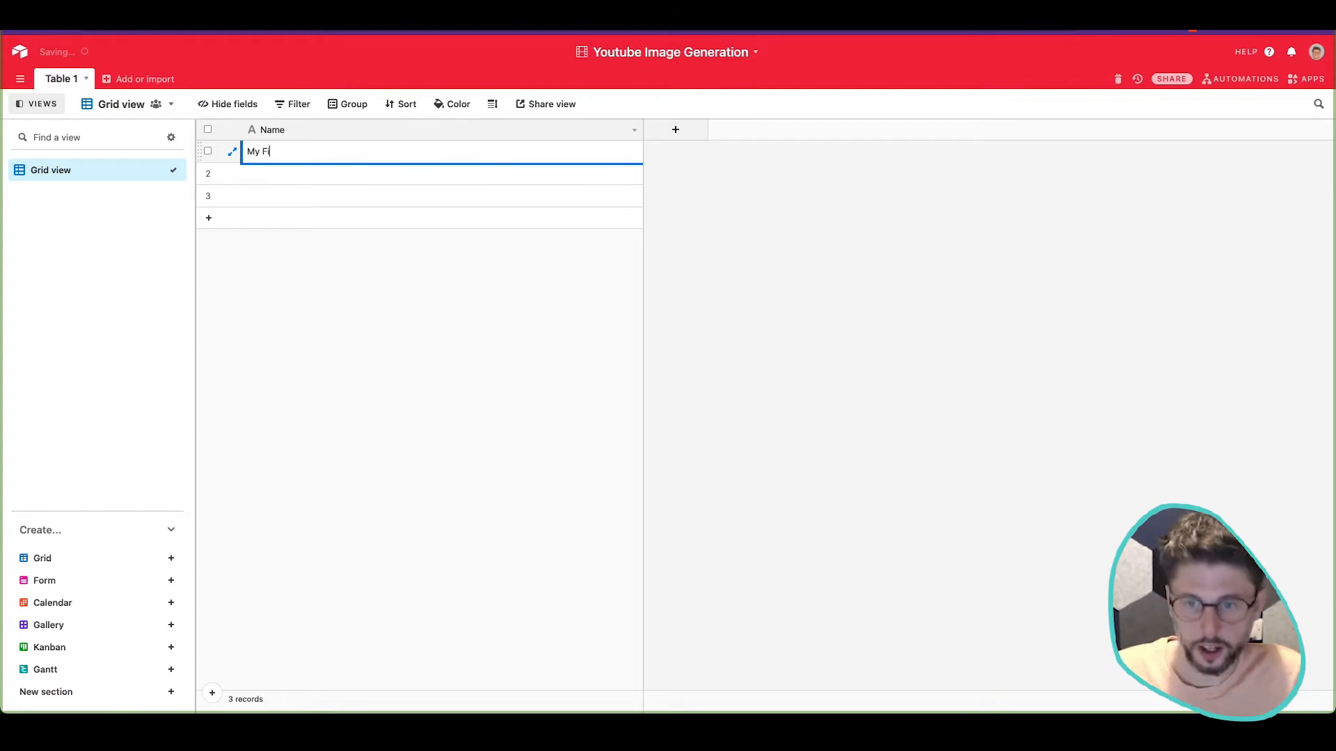
text(rst Video)
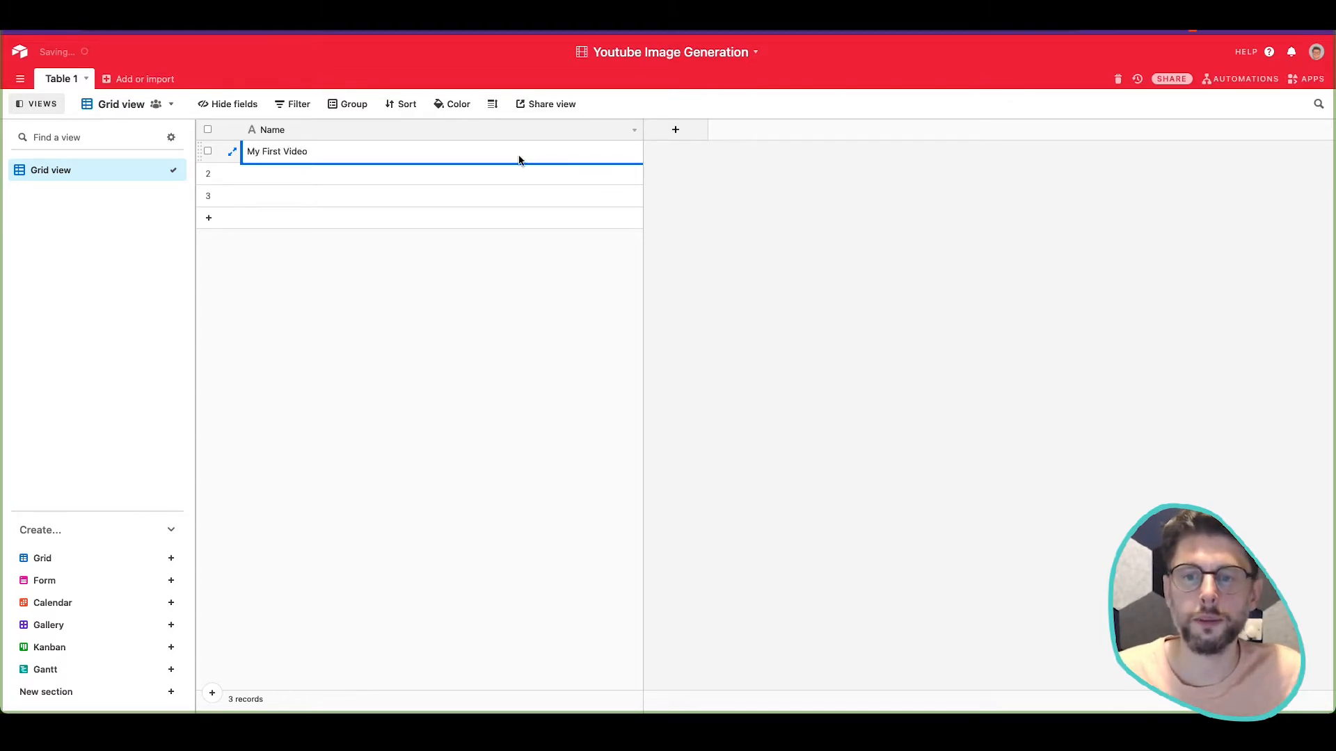
click(899, 198)
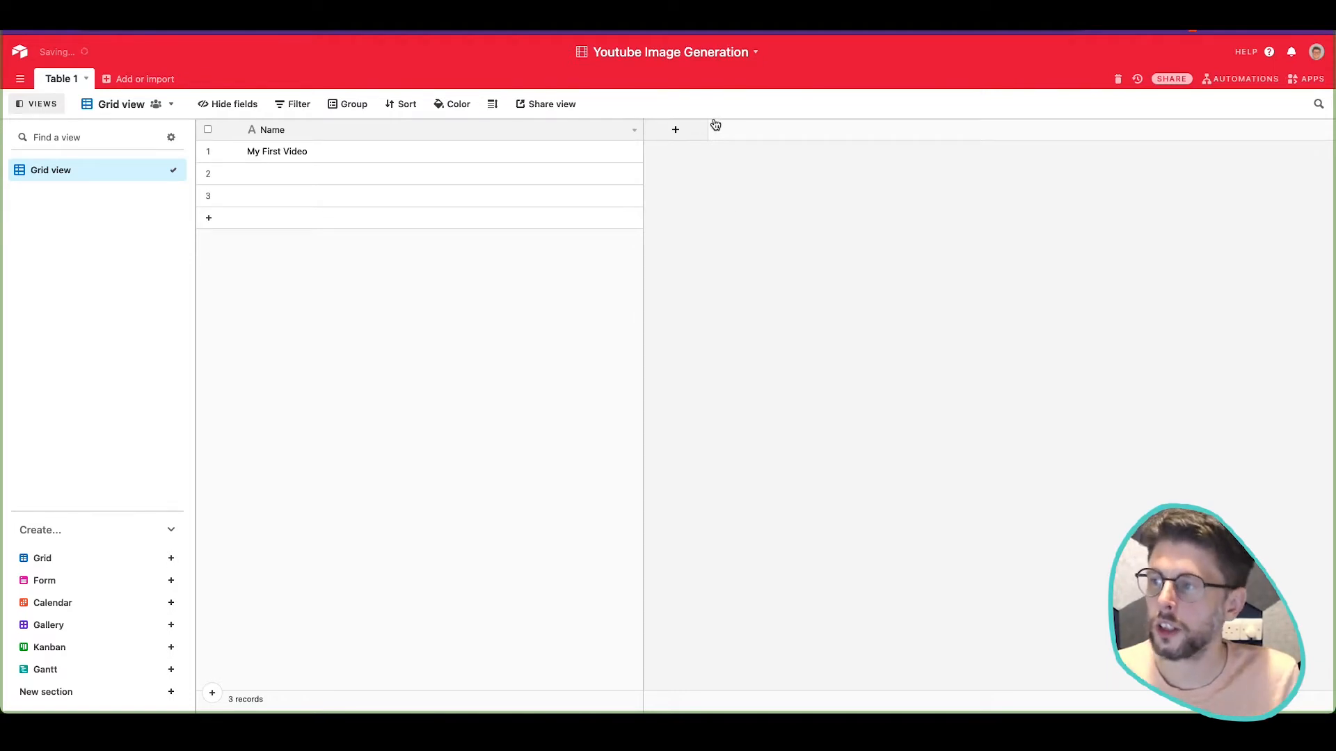
drag(642, 131, 430, 133)
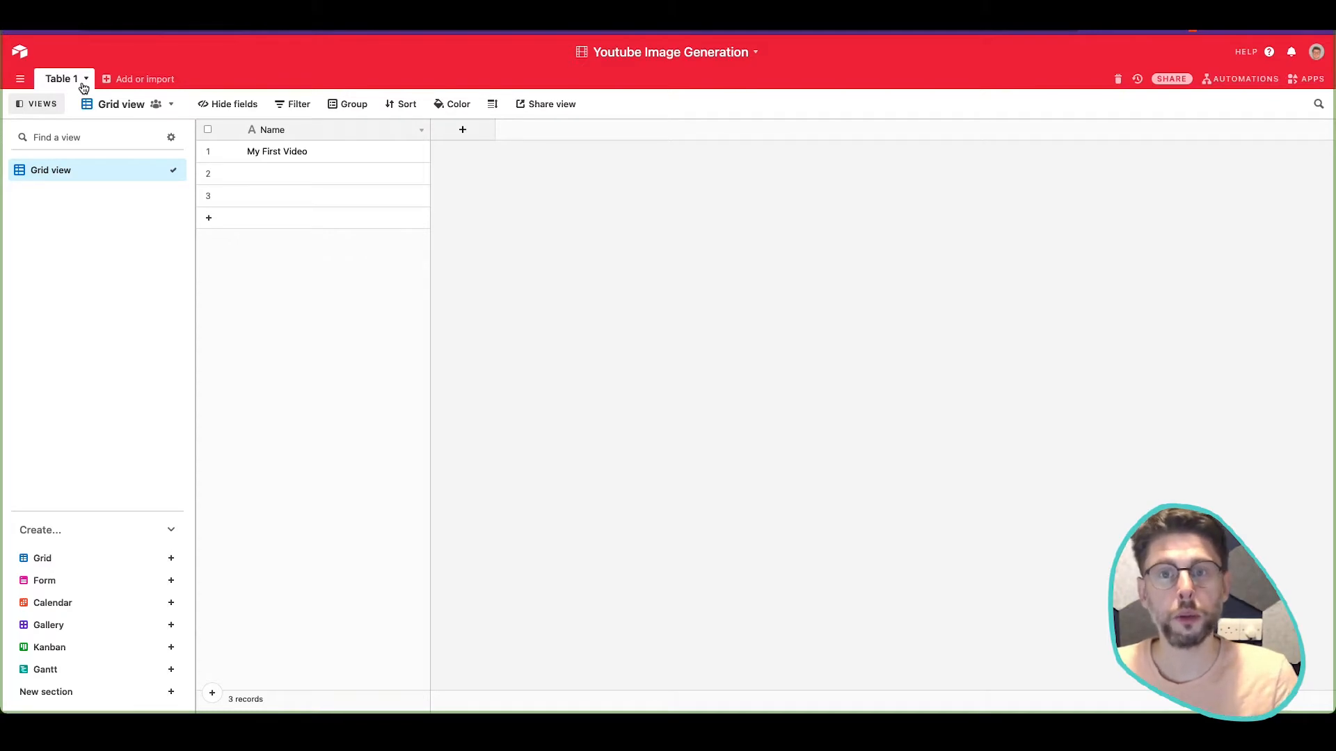
click(463, 129)
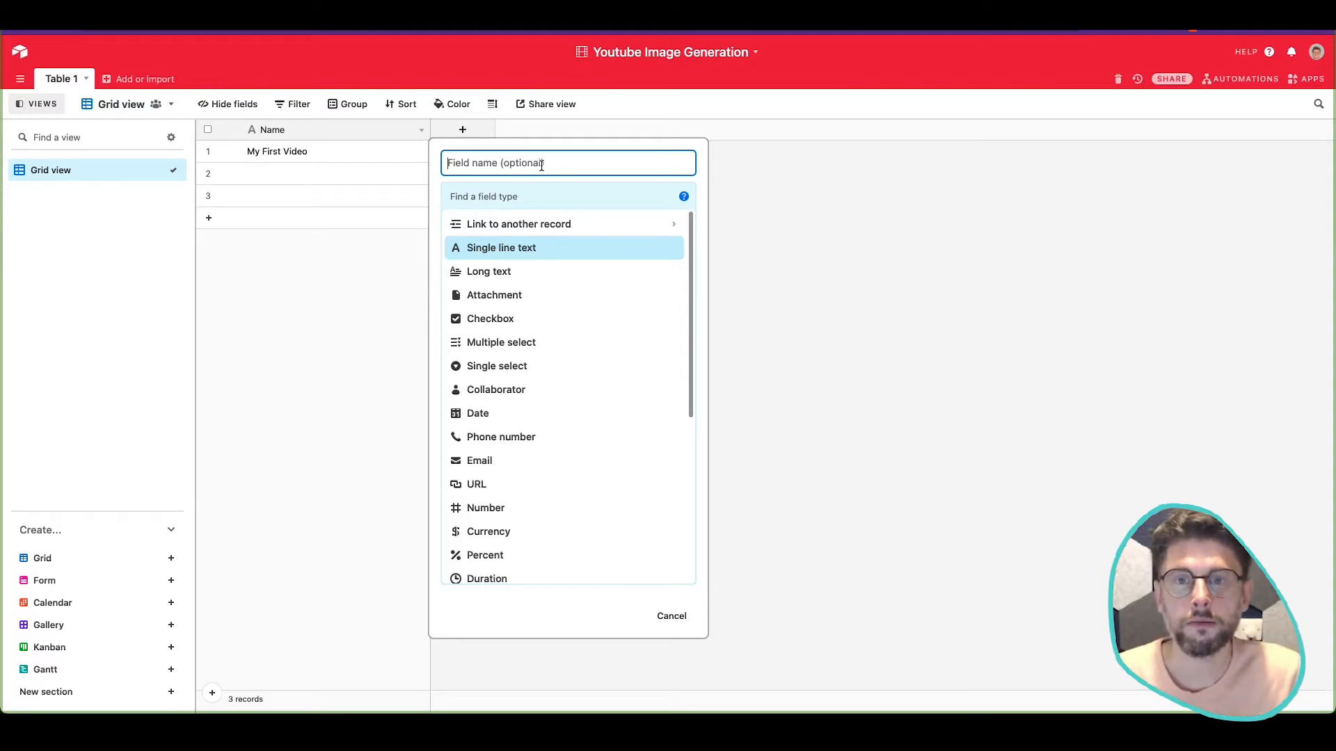
click(894, 308)
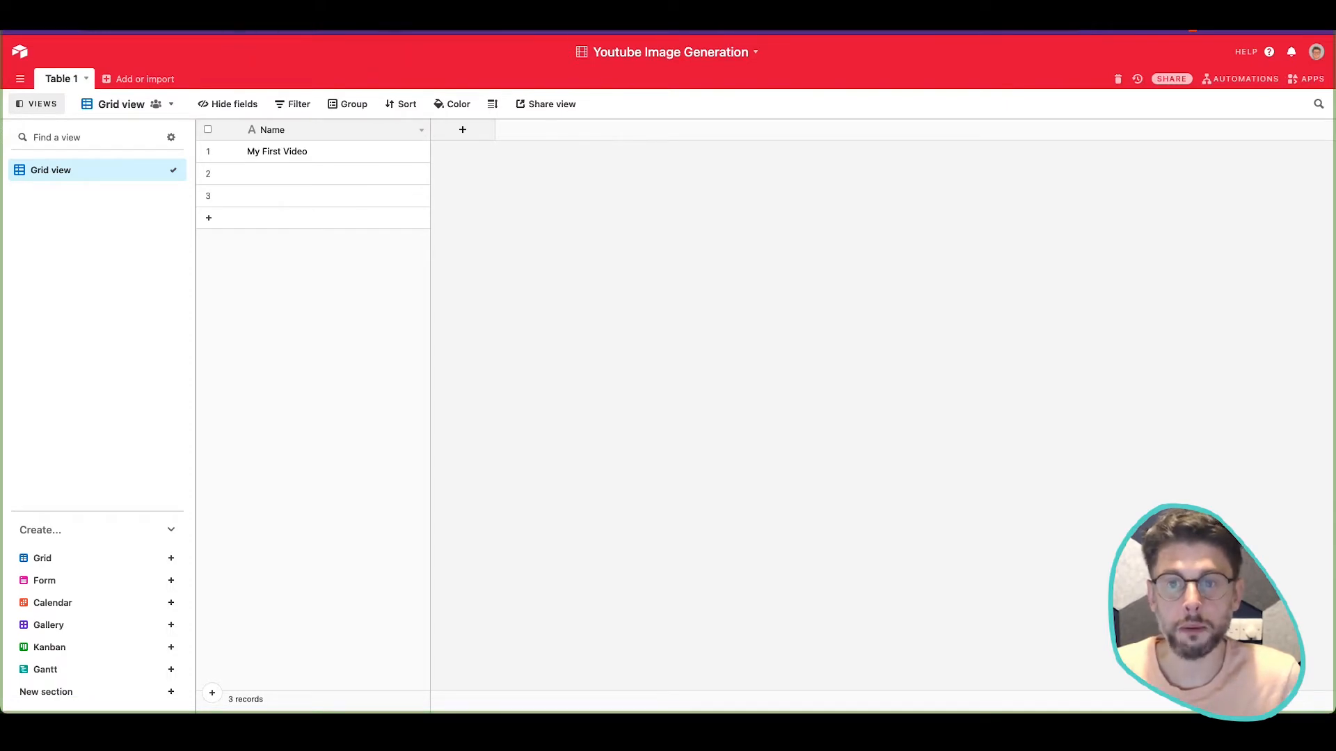
Step: Open the Brand Management base and examine the Brand Names table's fields and its Data Sync views
click(20, 52)
scroll(920, 445, up, 2)
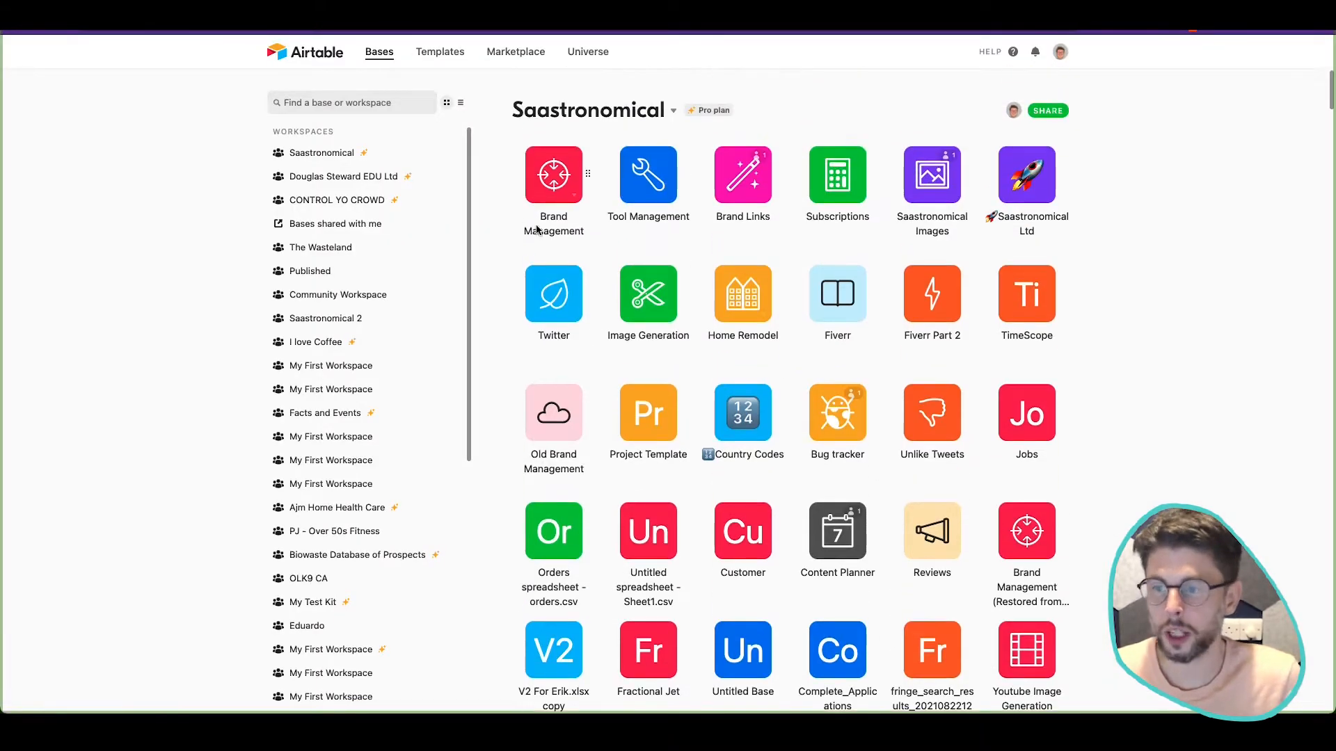
click(557, 187)
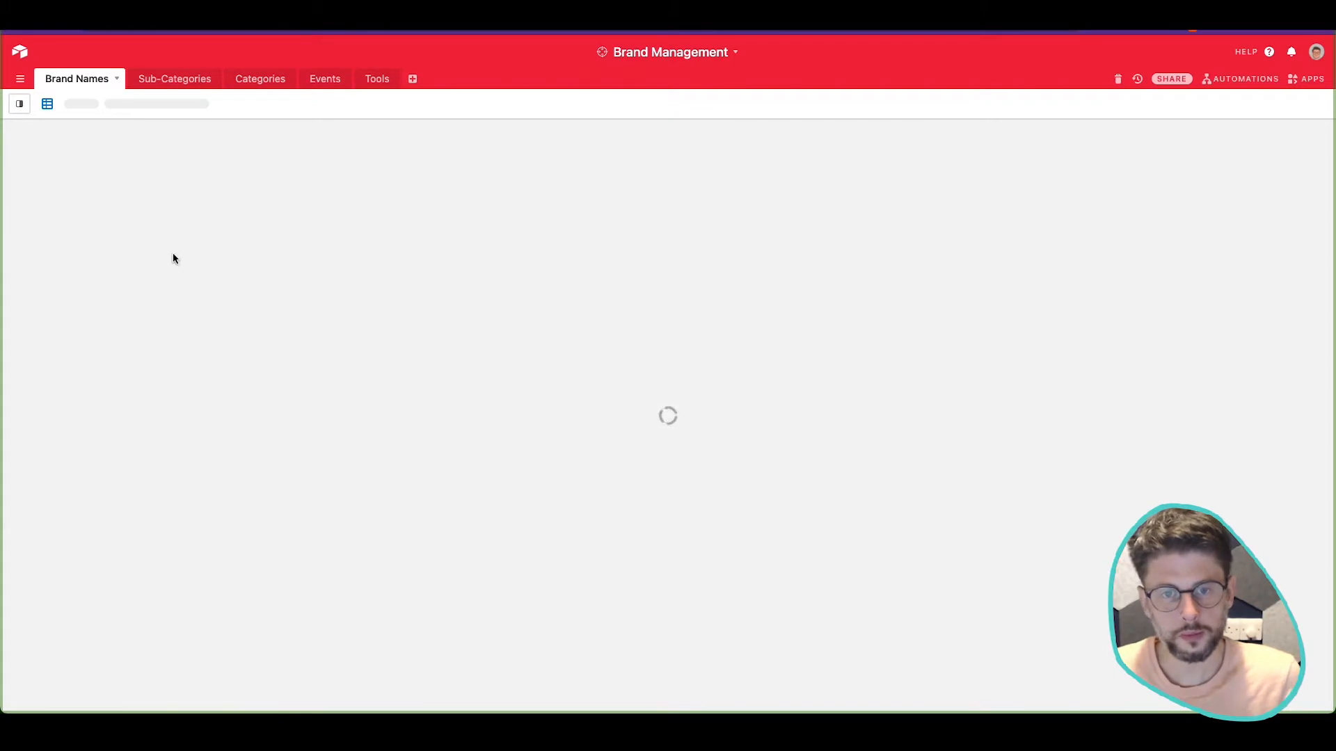
scroll(143, 445, down, 10)
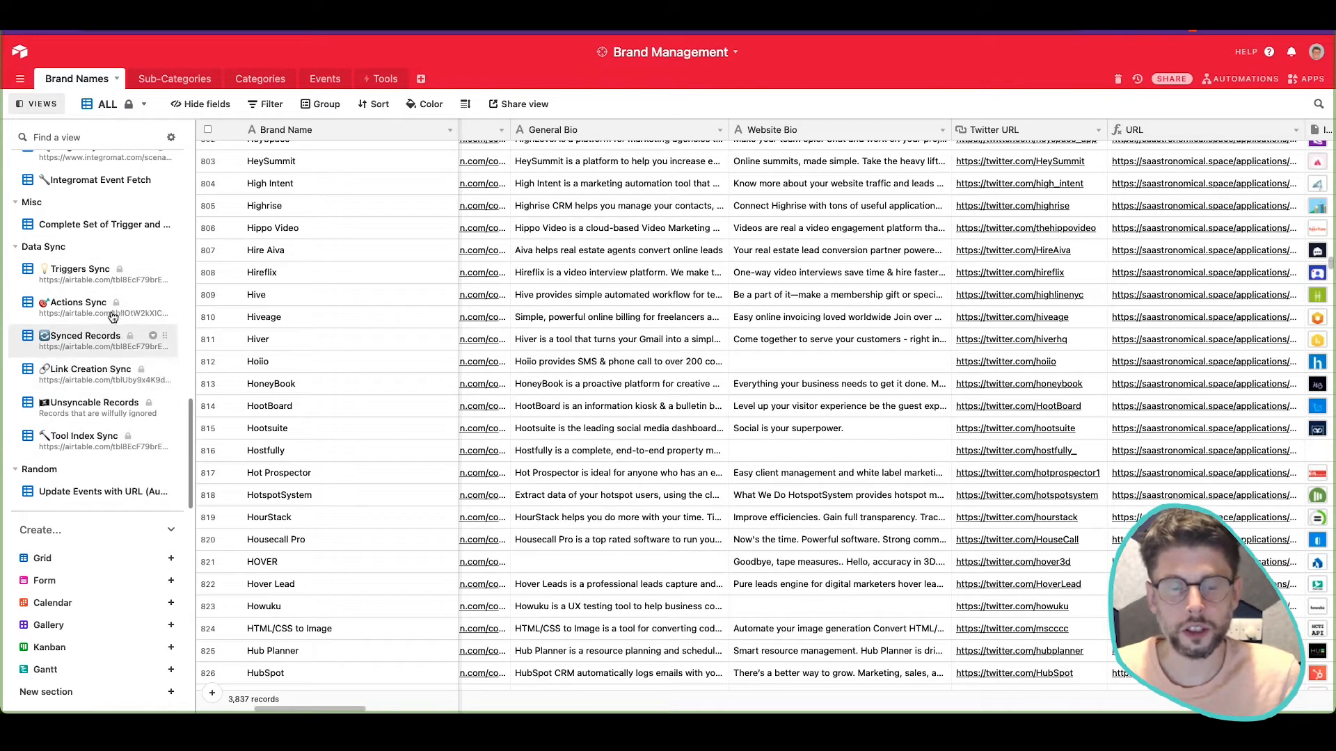
mouse_move(148, 436)
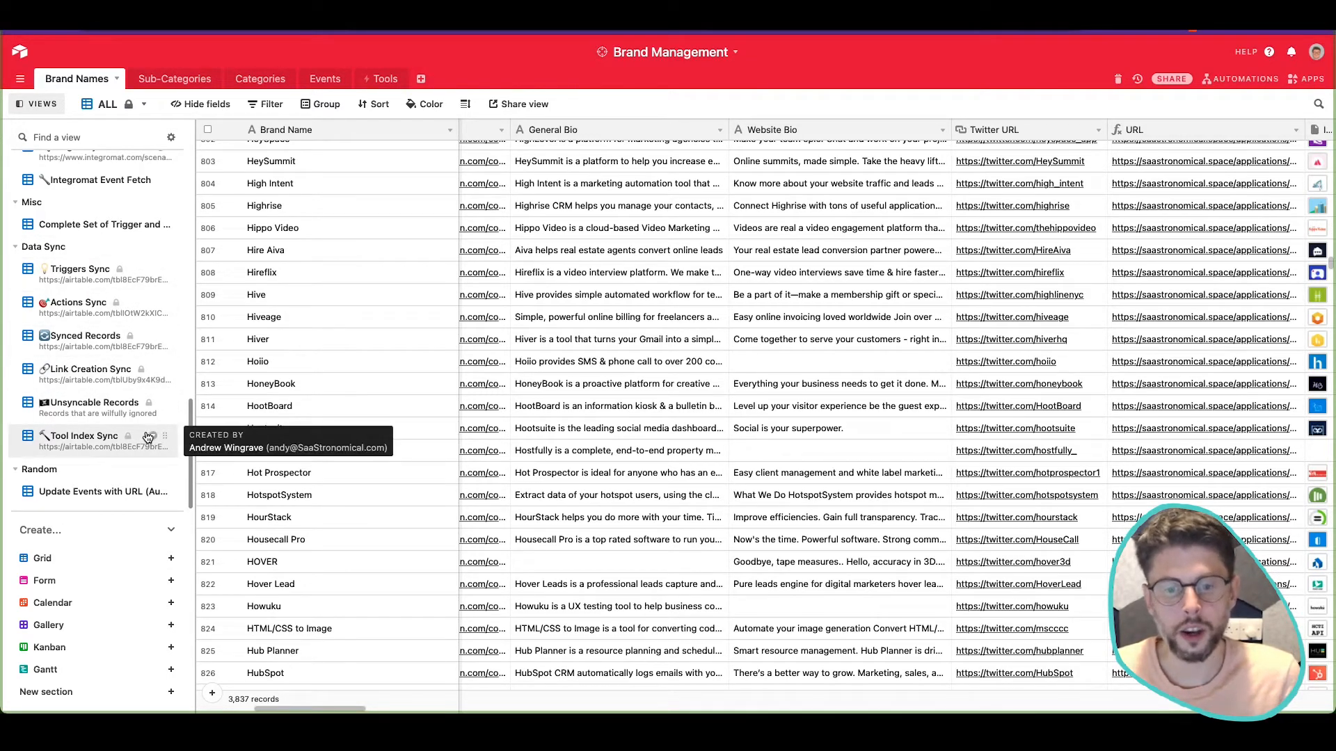
scroll(529, 417, left, 10)
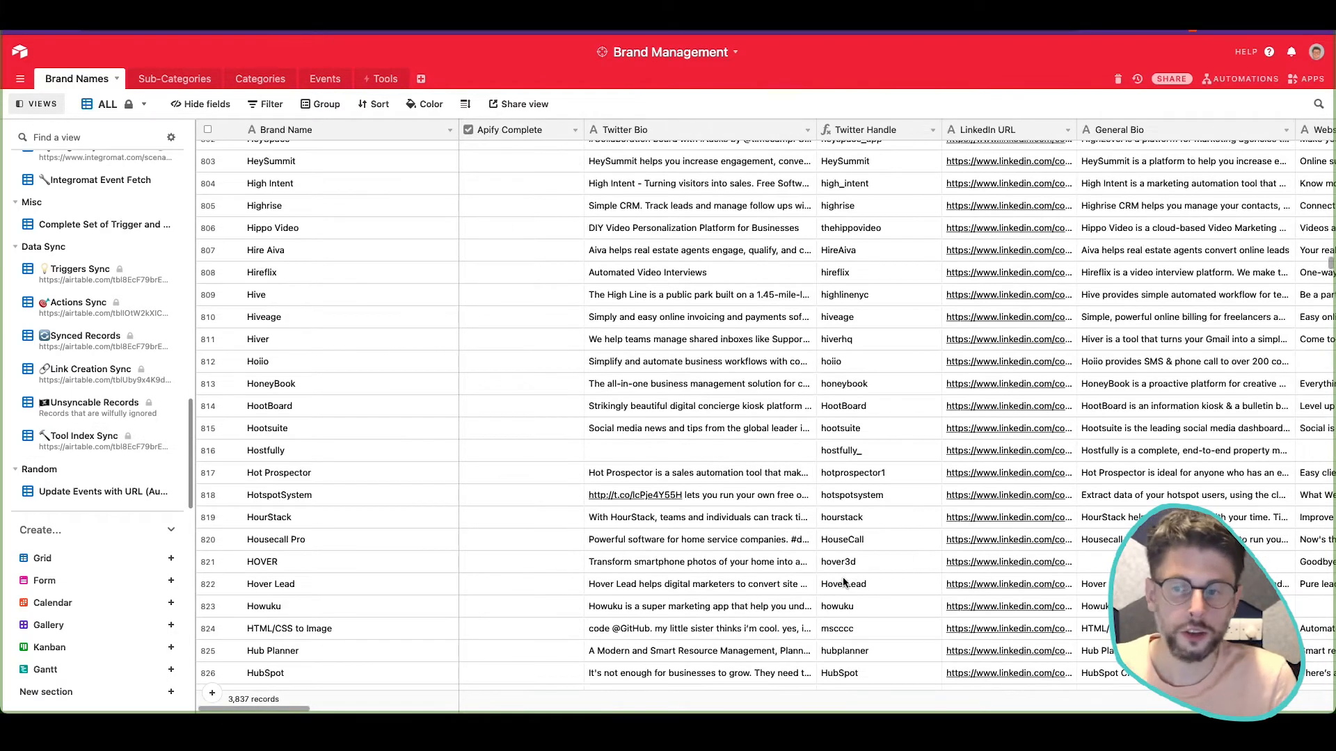
scroll(844, 583, right, 12)
scroll(844, 583, right, 5)
scroll(844, 583, left, 15)
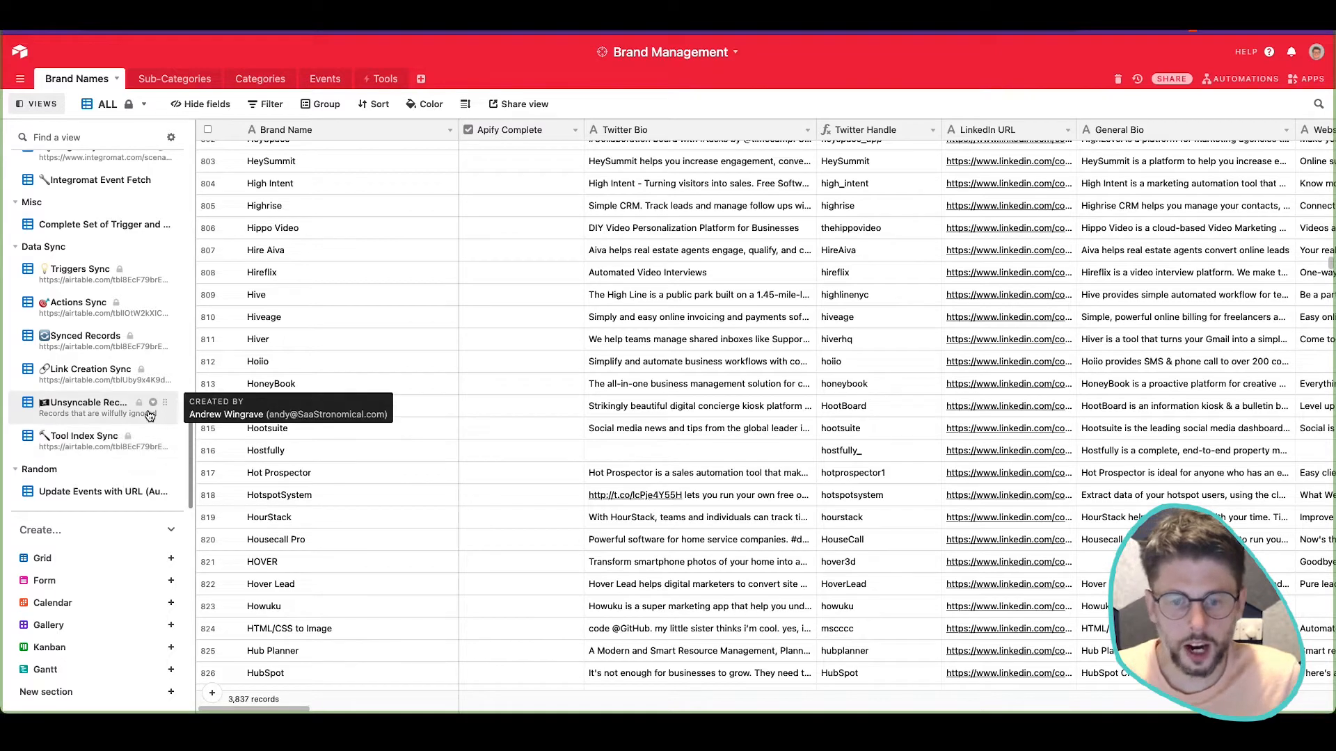
Step: Duplicate the Synced Records view and delete the copy
click(153, 403)
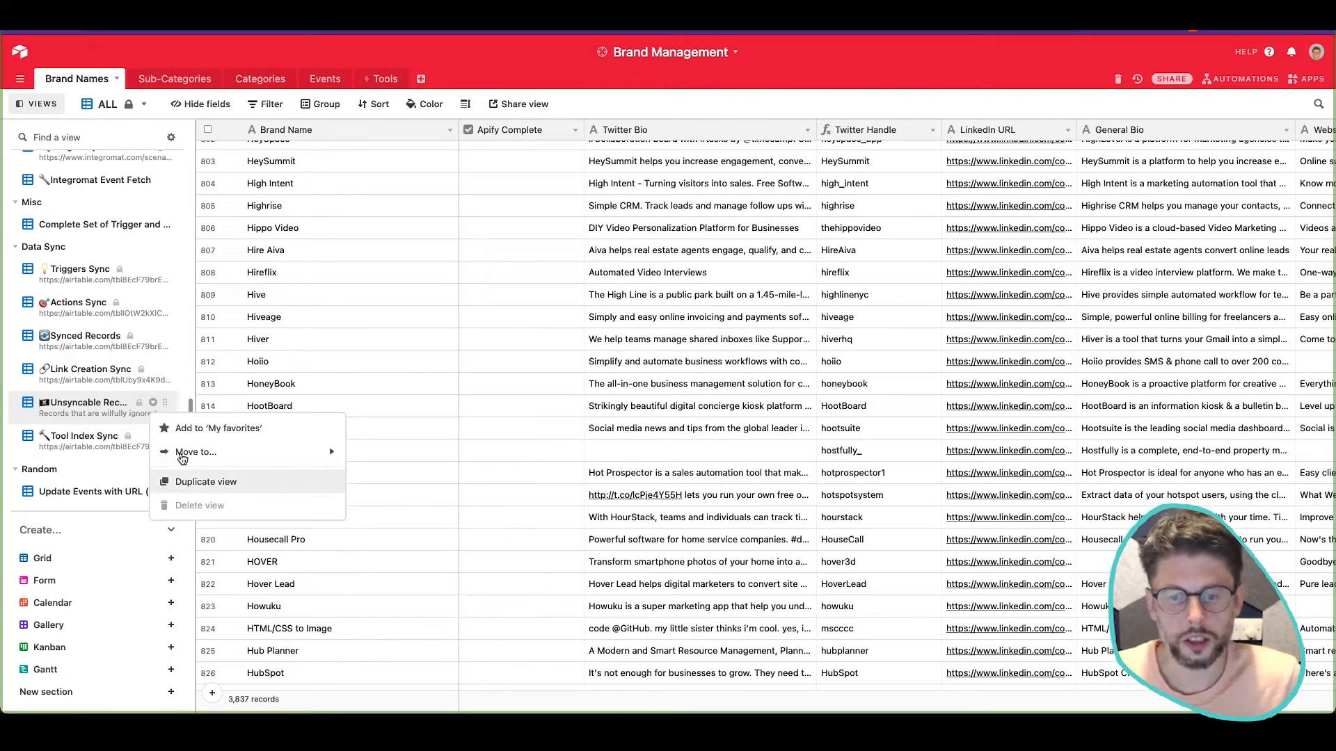
click(153, 337)
click(175, 415)
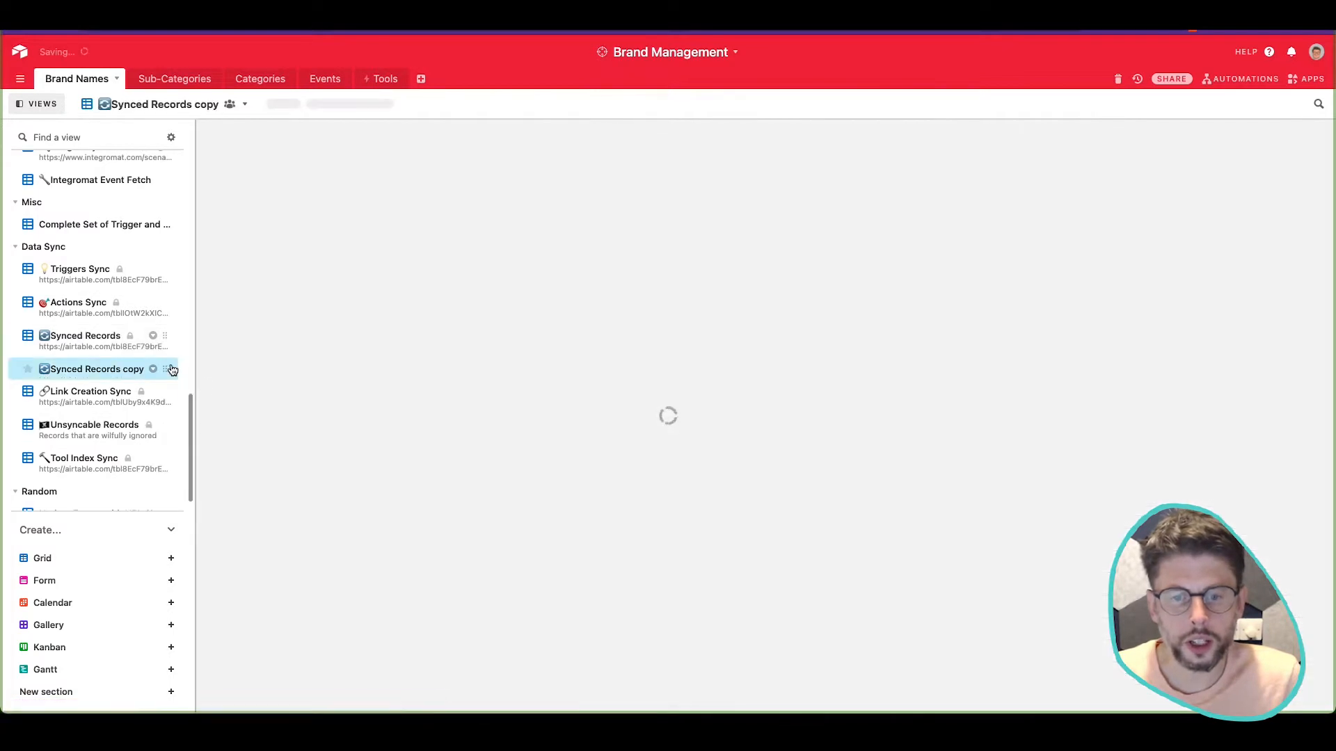
click(153, 369)
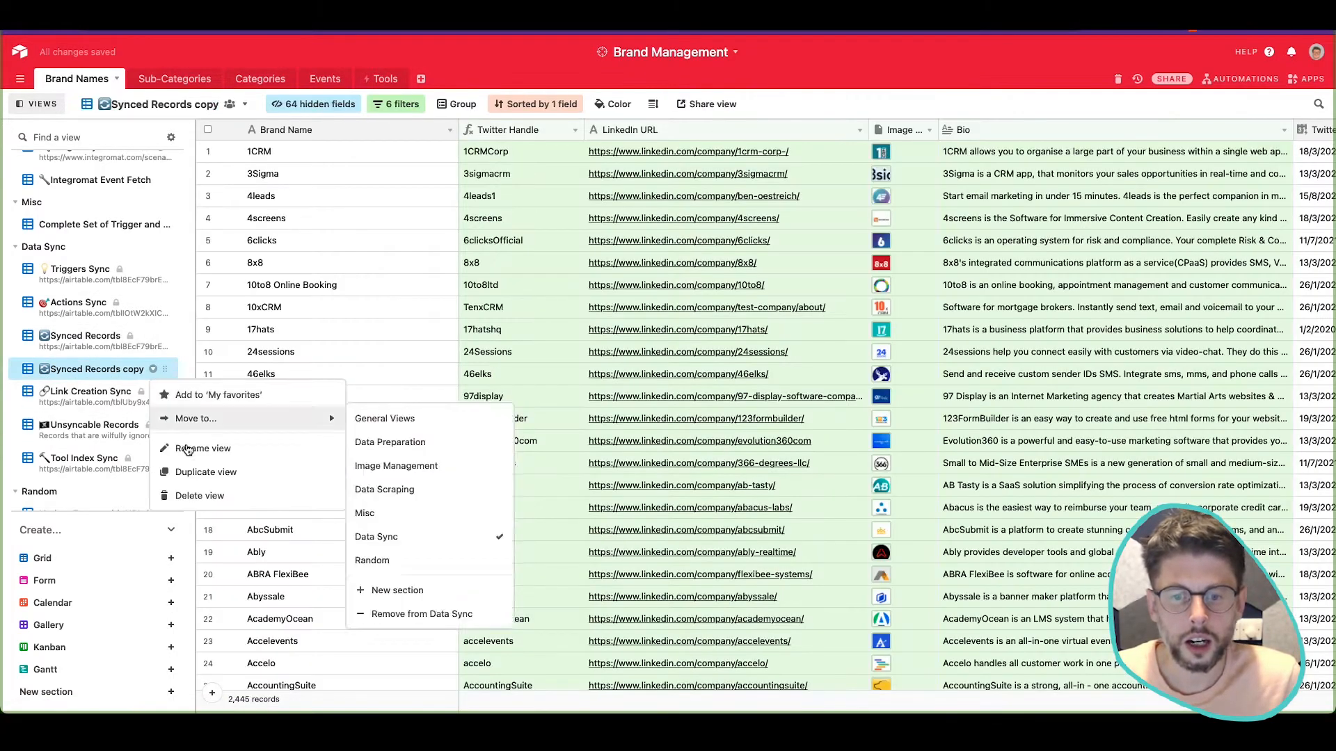
click(198, 496)
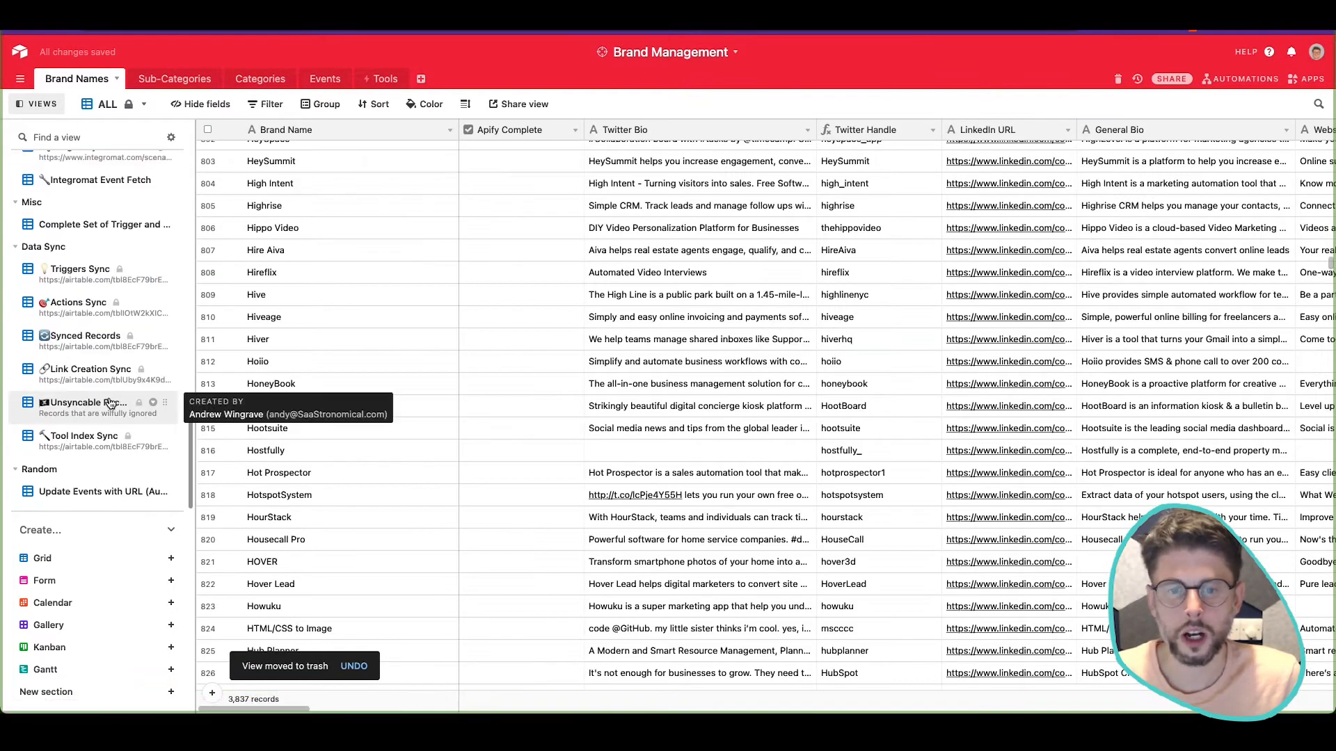
Step: Open the Link Creation Sync view and copy its private shared view link
click(90, 372)
click(690, 104)
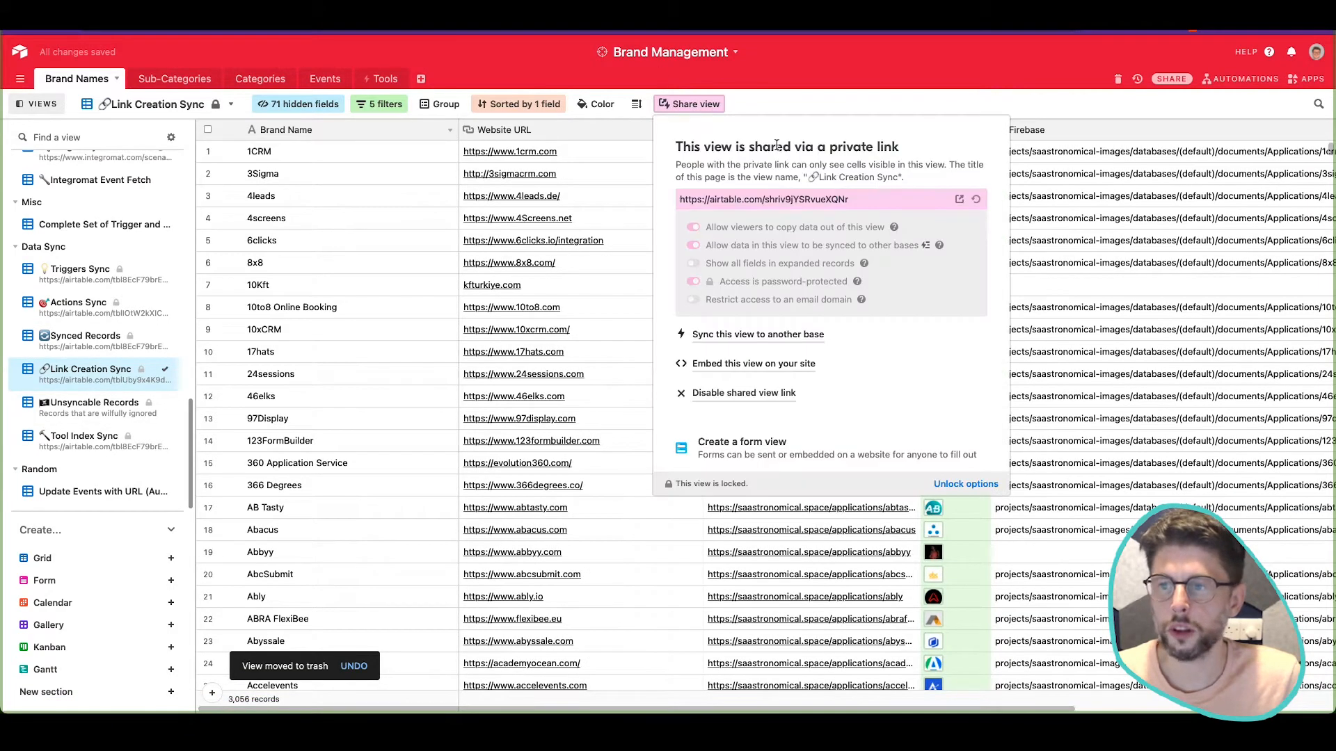
click(799, 199)
key(ctrl+c)
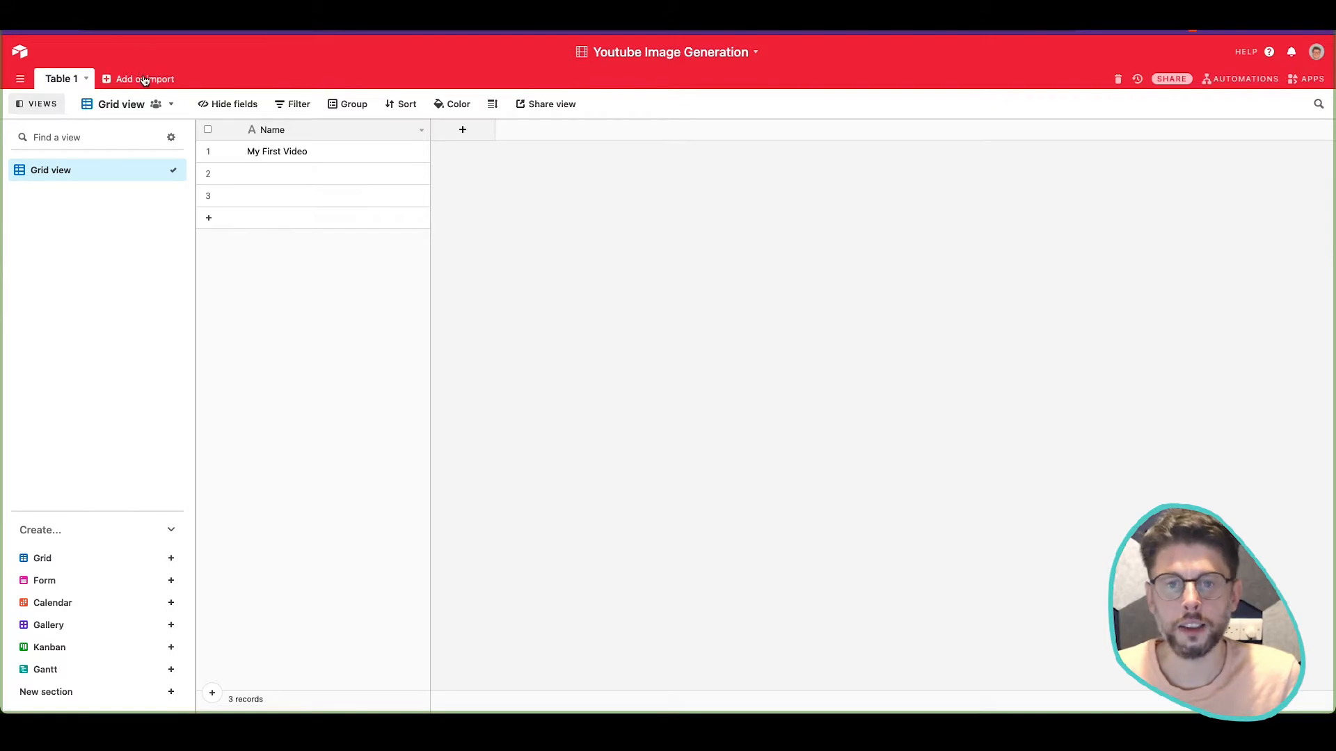
Step: Start a new synced table in the Youtube Image Generation base, using the copied shared view link as its source
click(144, 79)
click(184, 286)
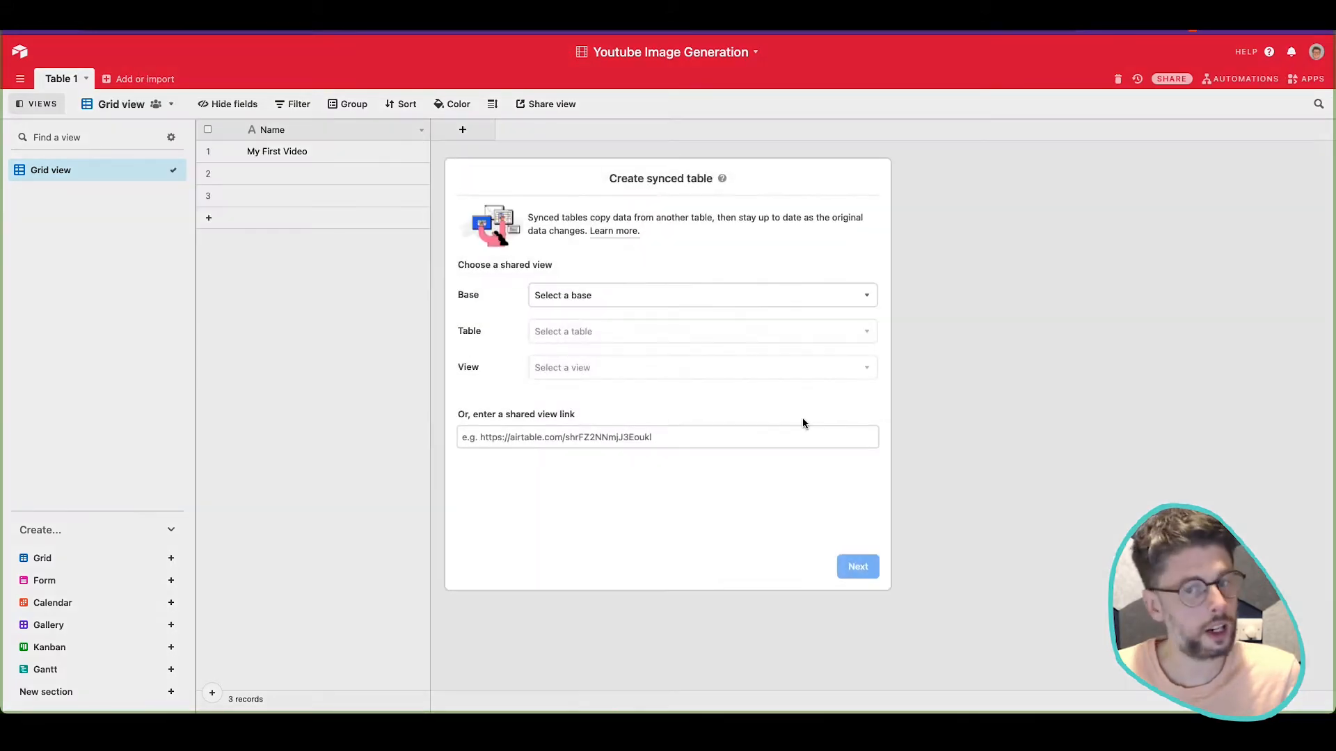
click(619, 298)
click(657, 259)
click(543, 428)
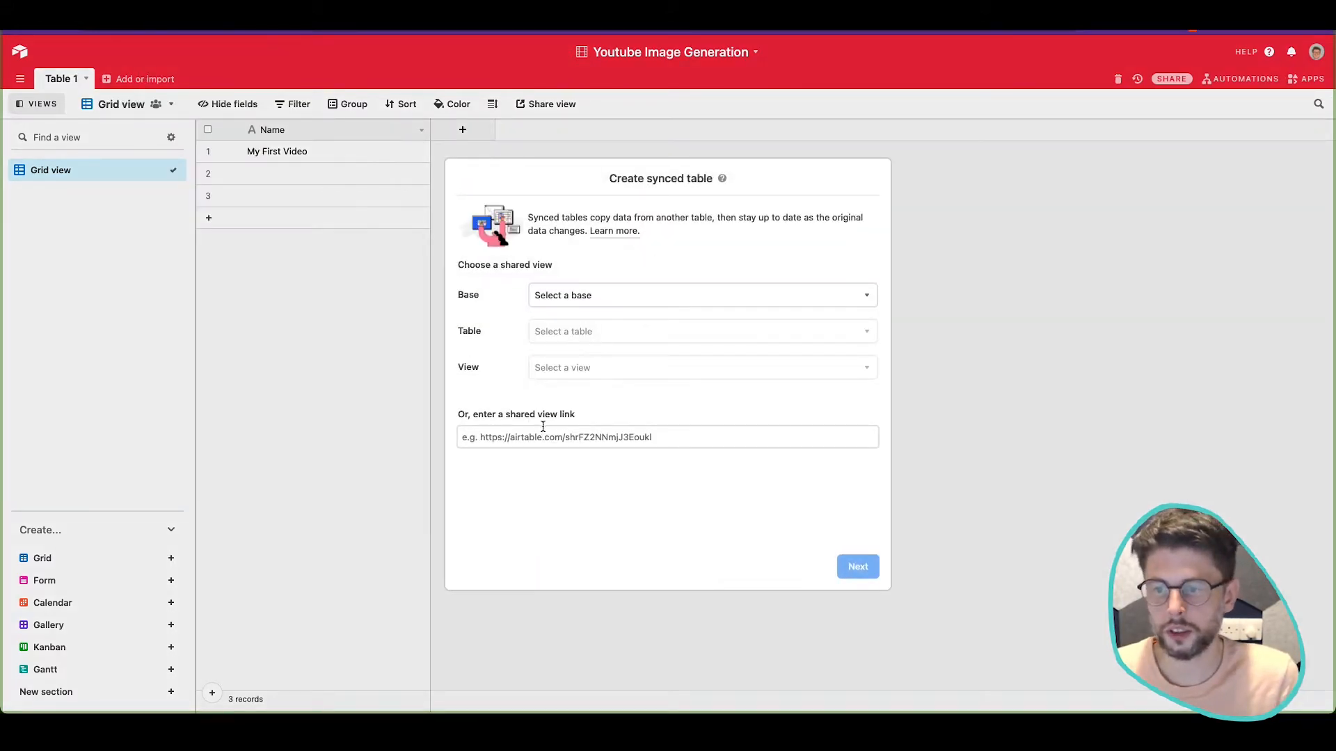
key(ctrl+v)
click(843, 556)
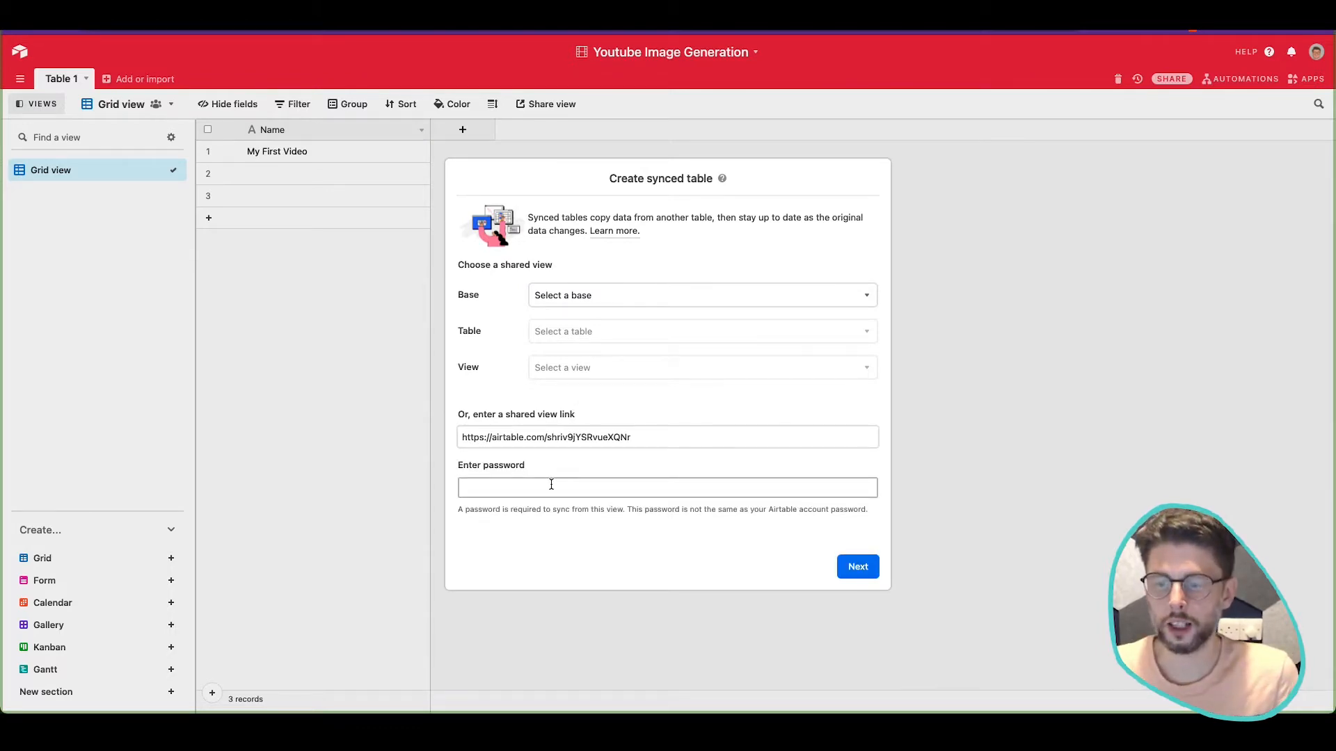
Step: Enter the shared view's password and continue to the field selection
click(554, 486)
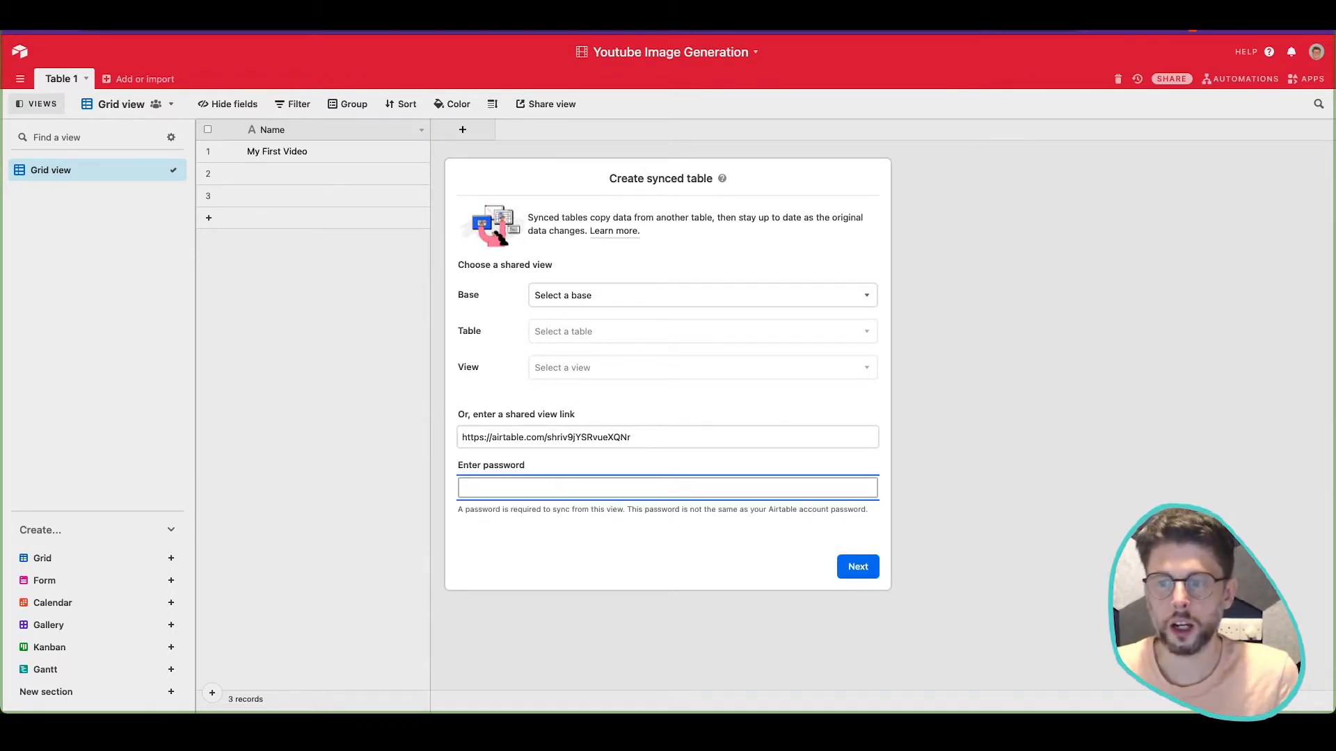
text(••••••••••)
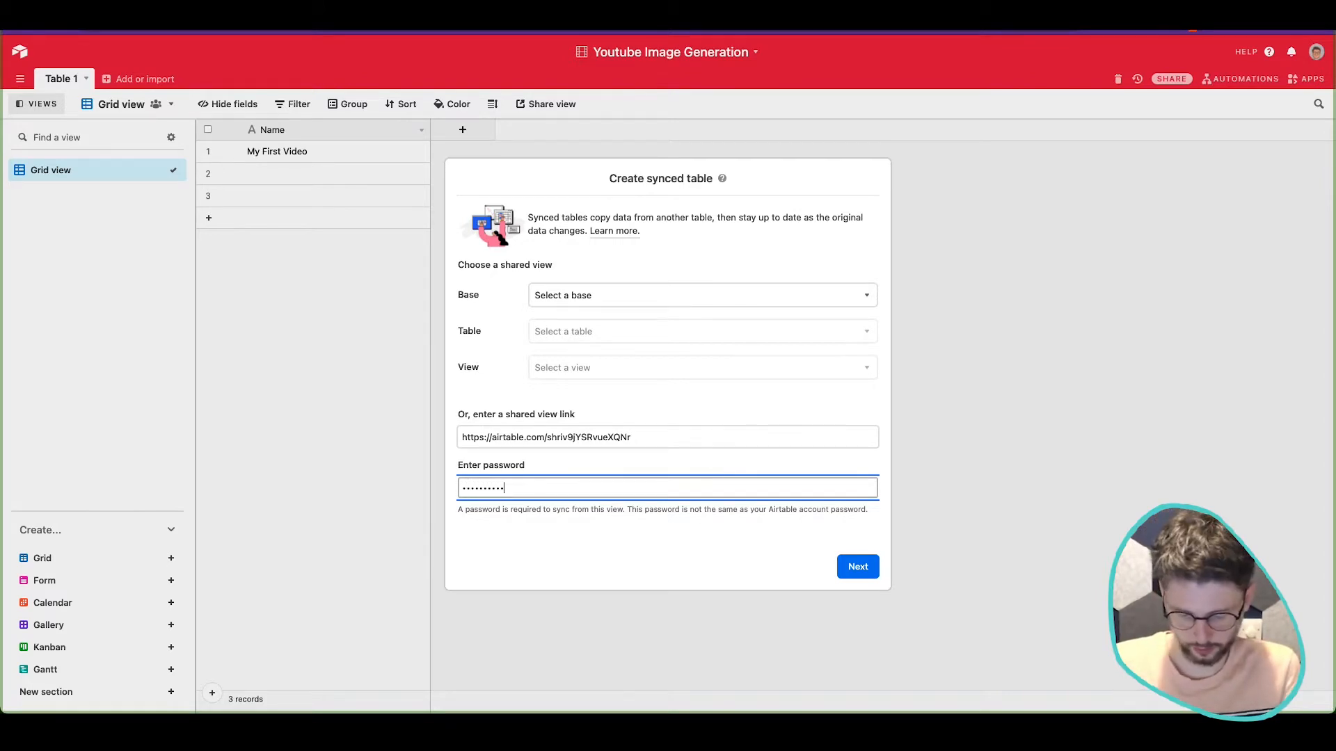
key(Return)
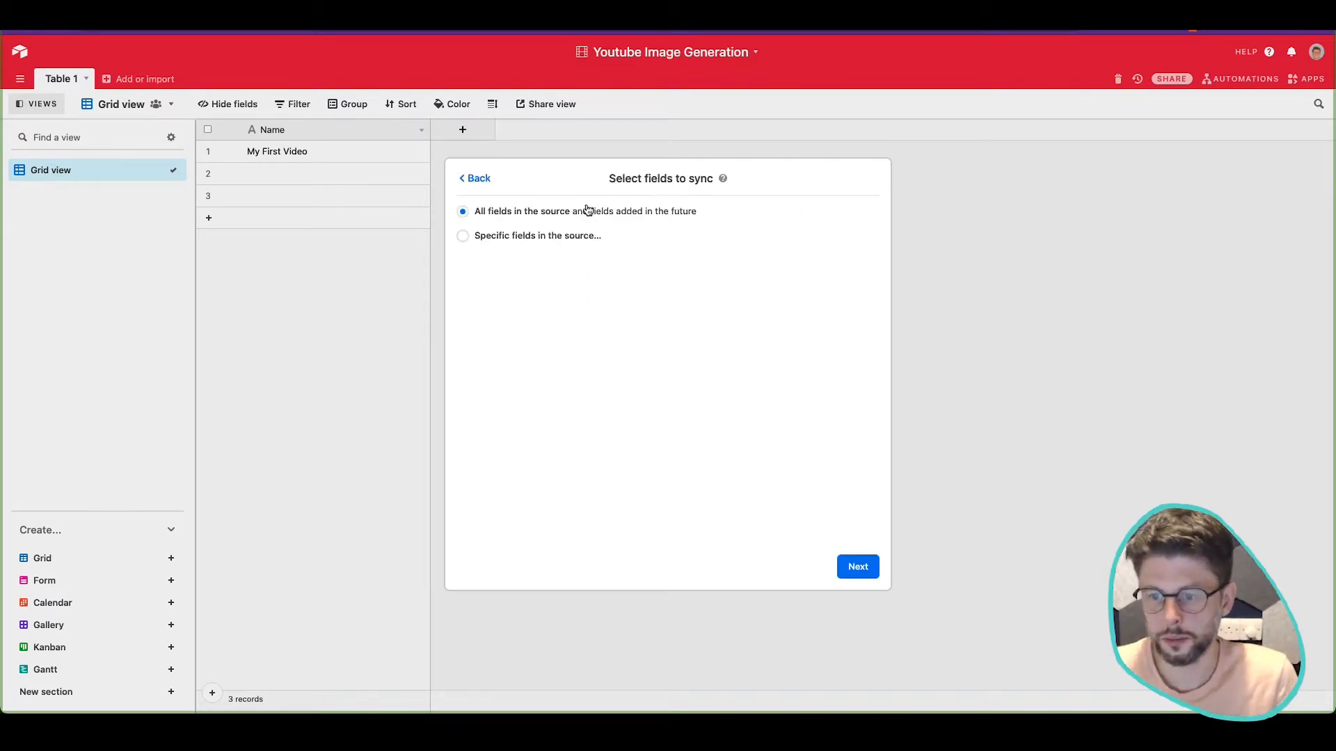
Step: Sync only the Brand Name and Image Logo fields from the source and create the synced table
click(538, 236)
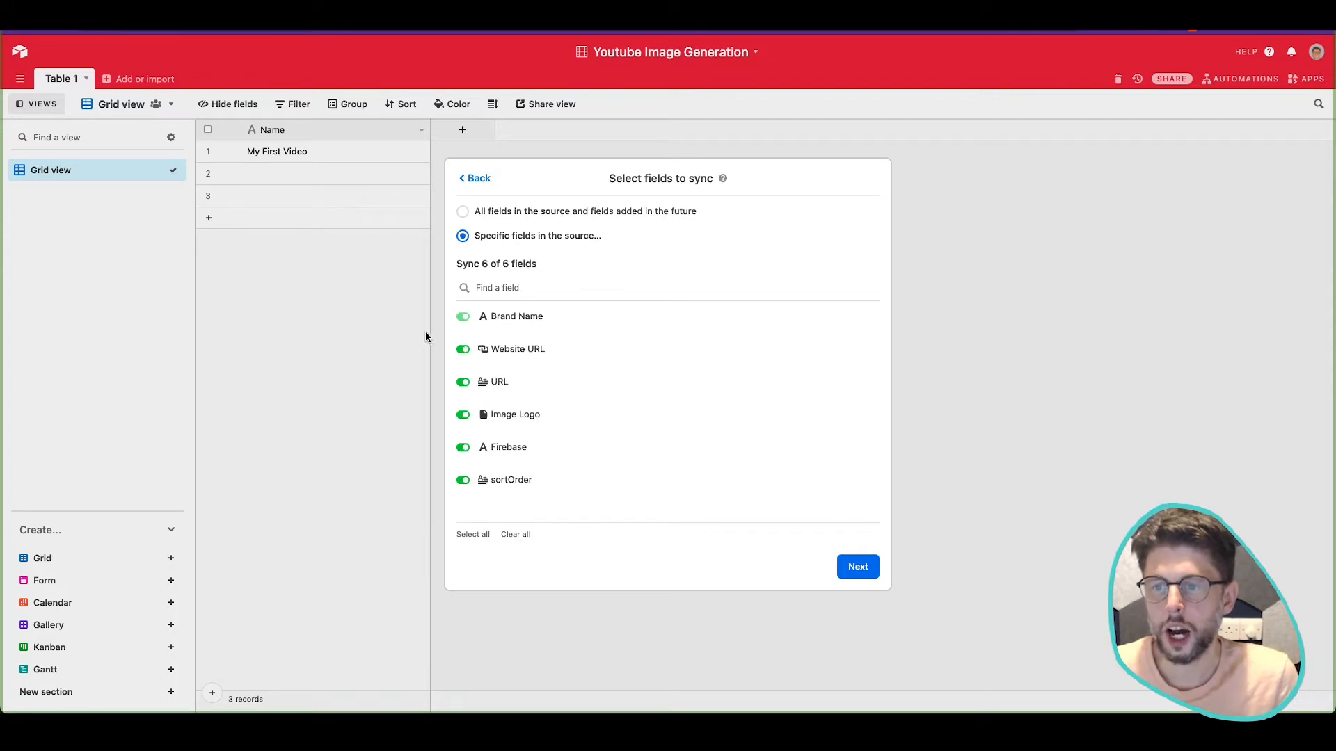
click(462, 349)
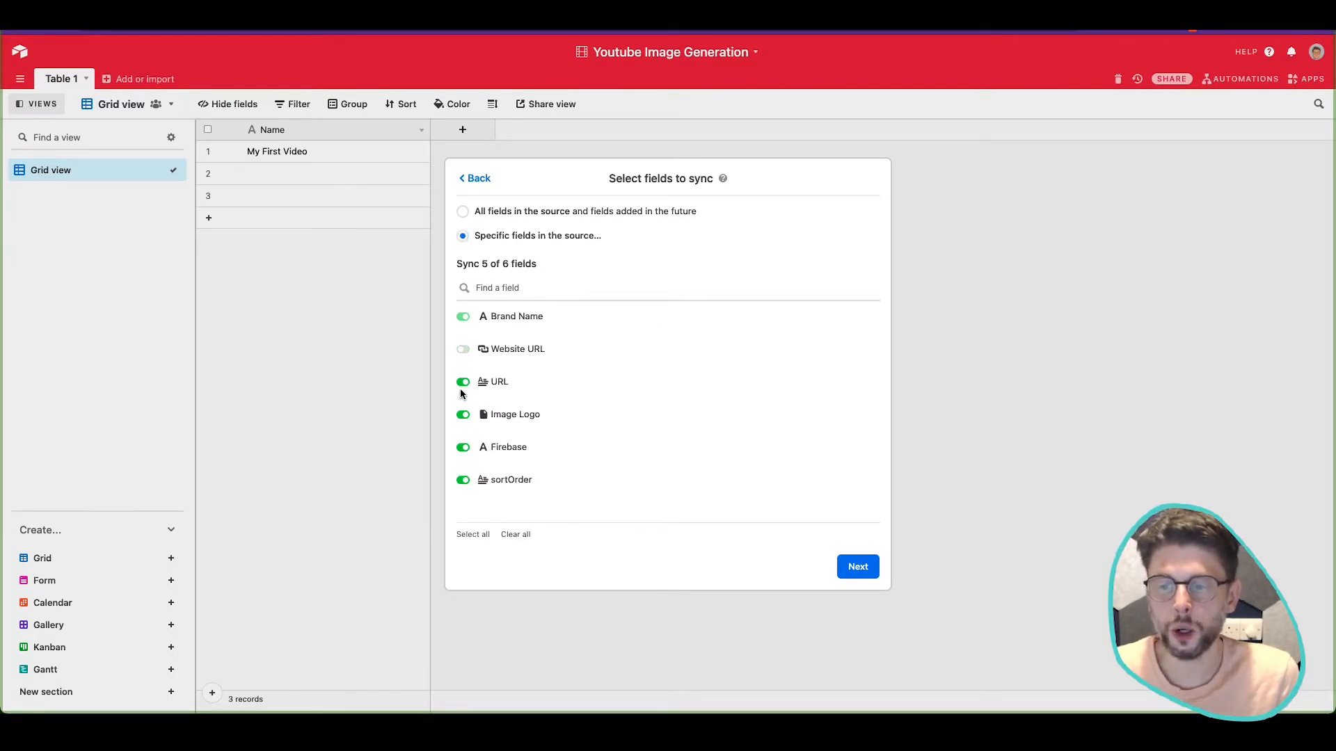
click(463, 382)
click(463, 447)
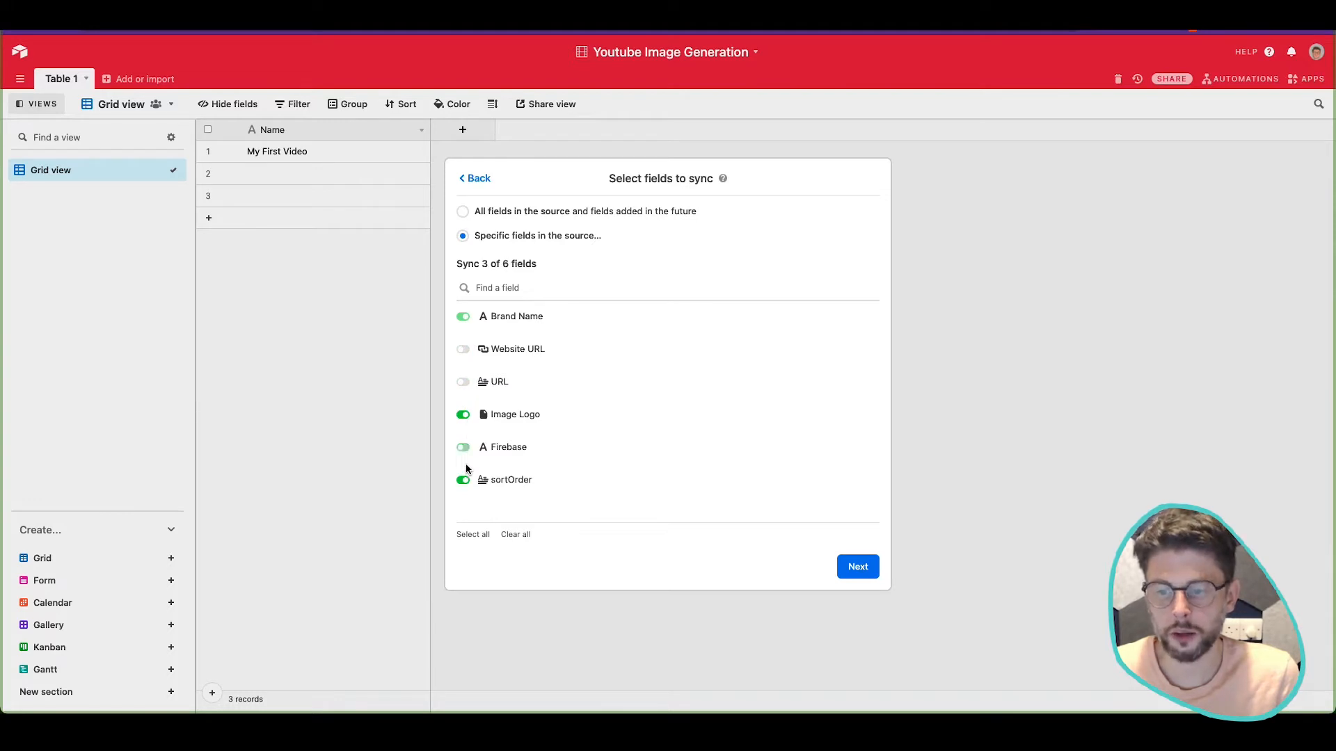
click(463, 480)
click(857, 572)
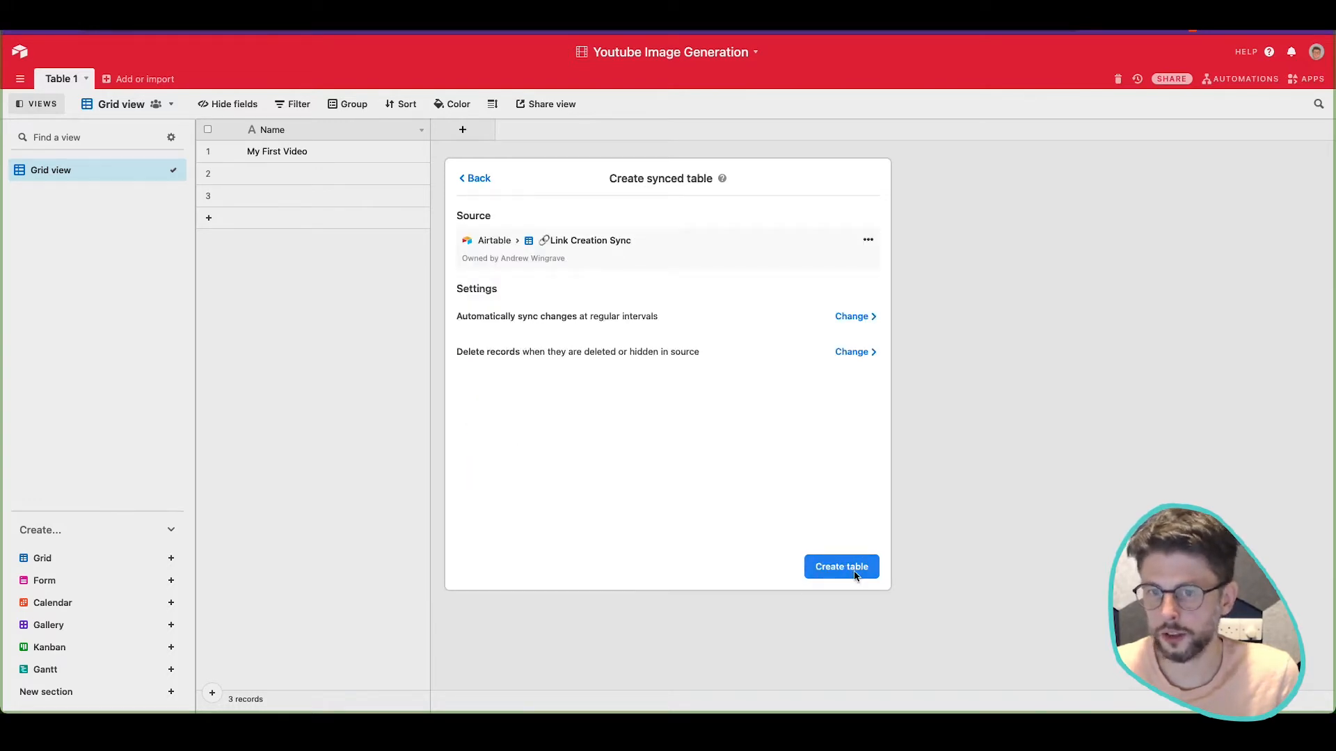
click(859, 575)
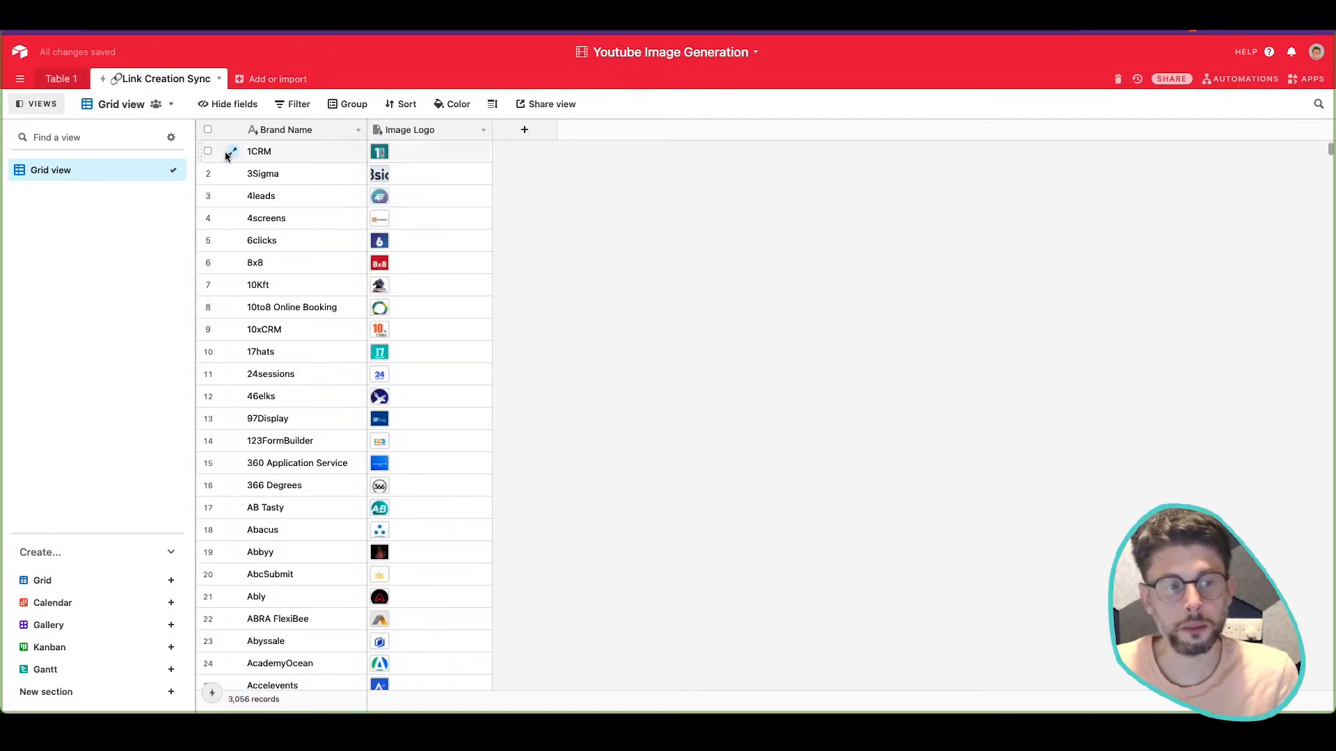
Step: Rename the synced Link Creation Sync table as Applications
scroll(440, 344, down, 15)
scroll(435, 319, down, 4)
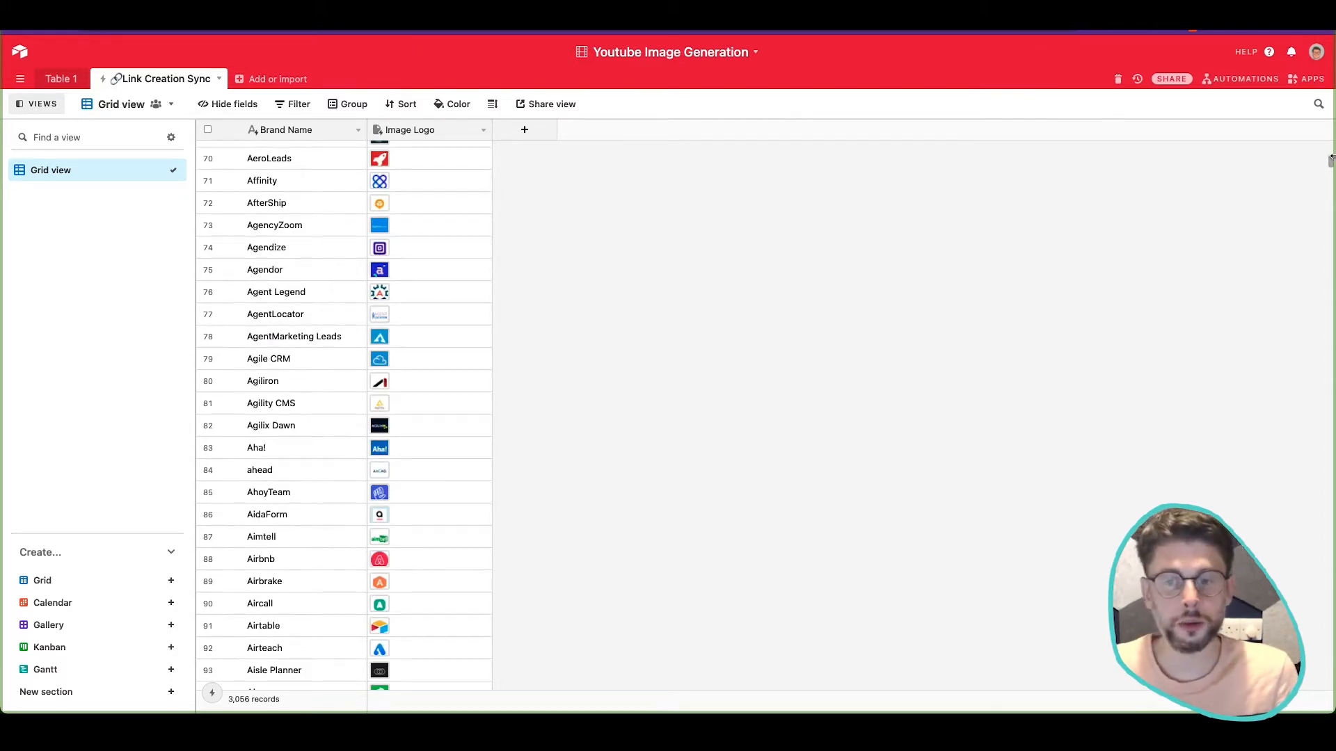
mouse_move(1331, 160)
mouse_down()
mouse_move(1332, 689)
mouse_move(1323, 145)
mouse_up()
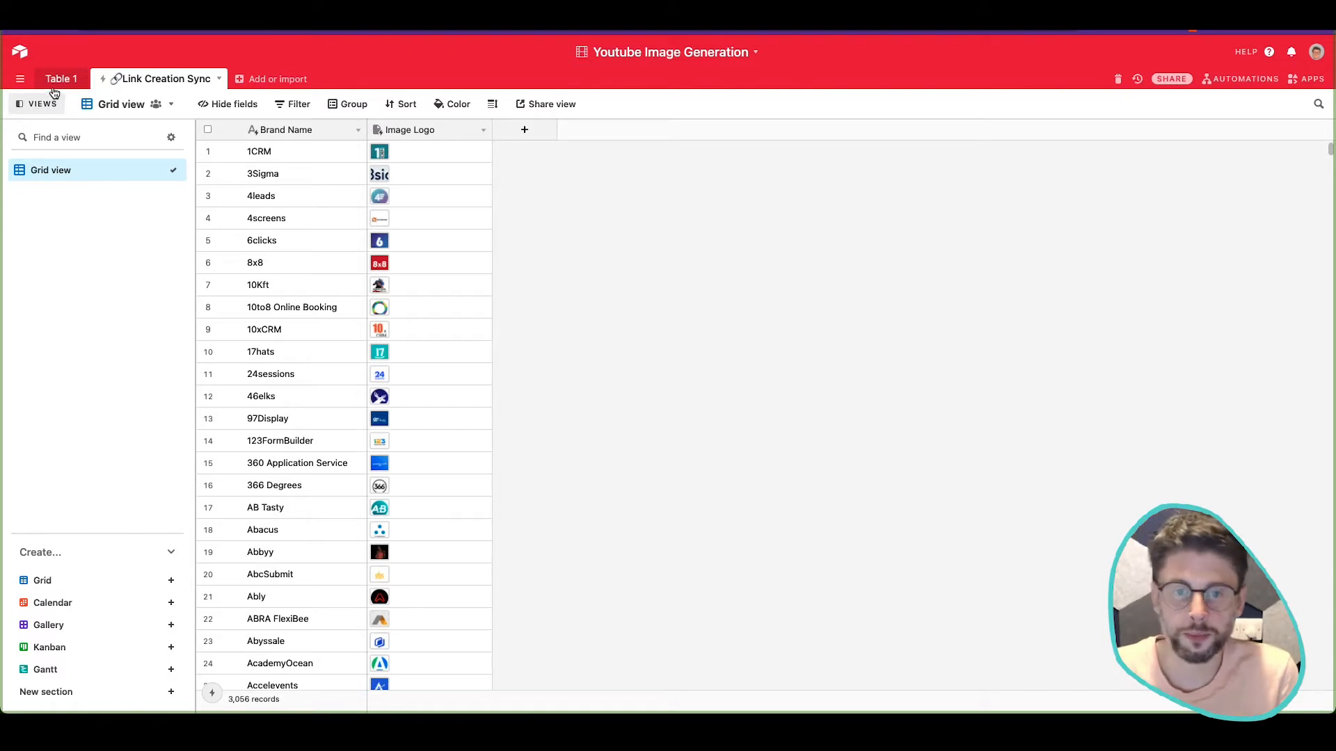
double_click(167, 79)
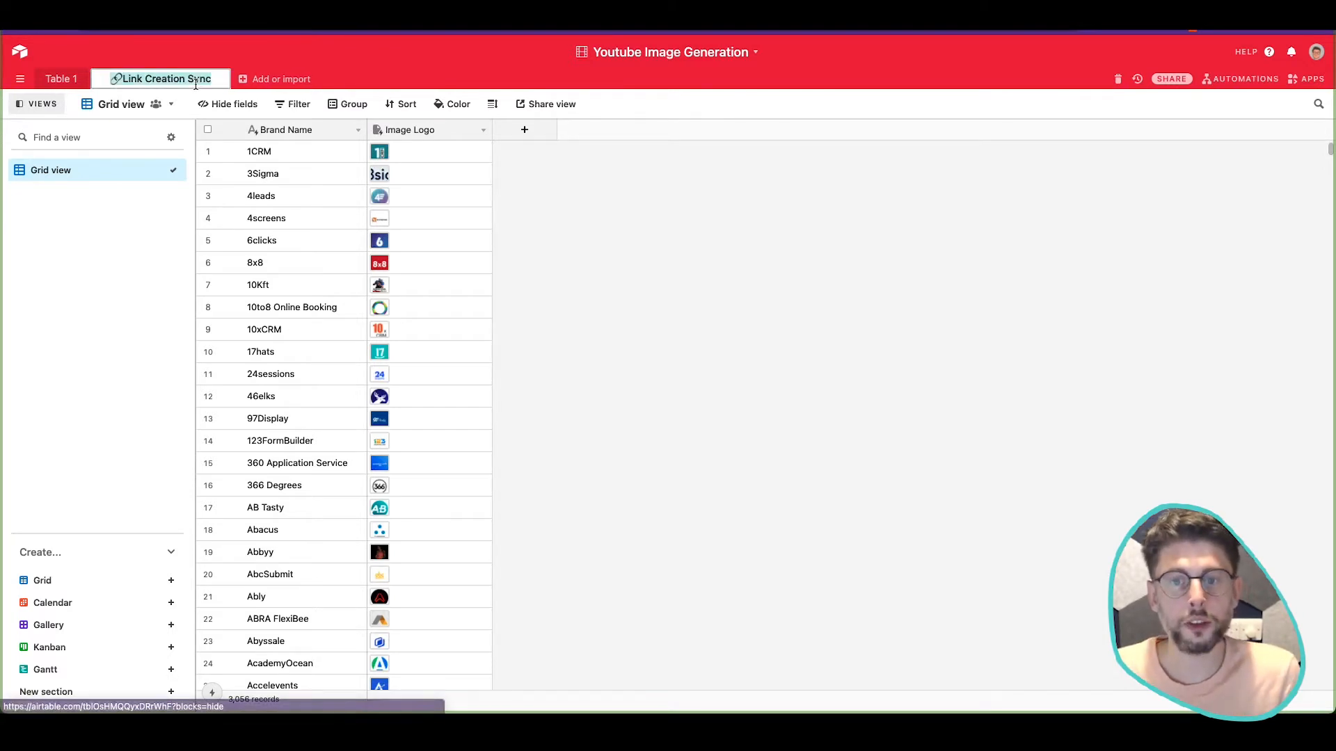
text(B)
key(BackSpace)
text(Applicatui)
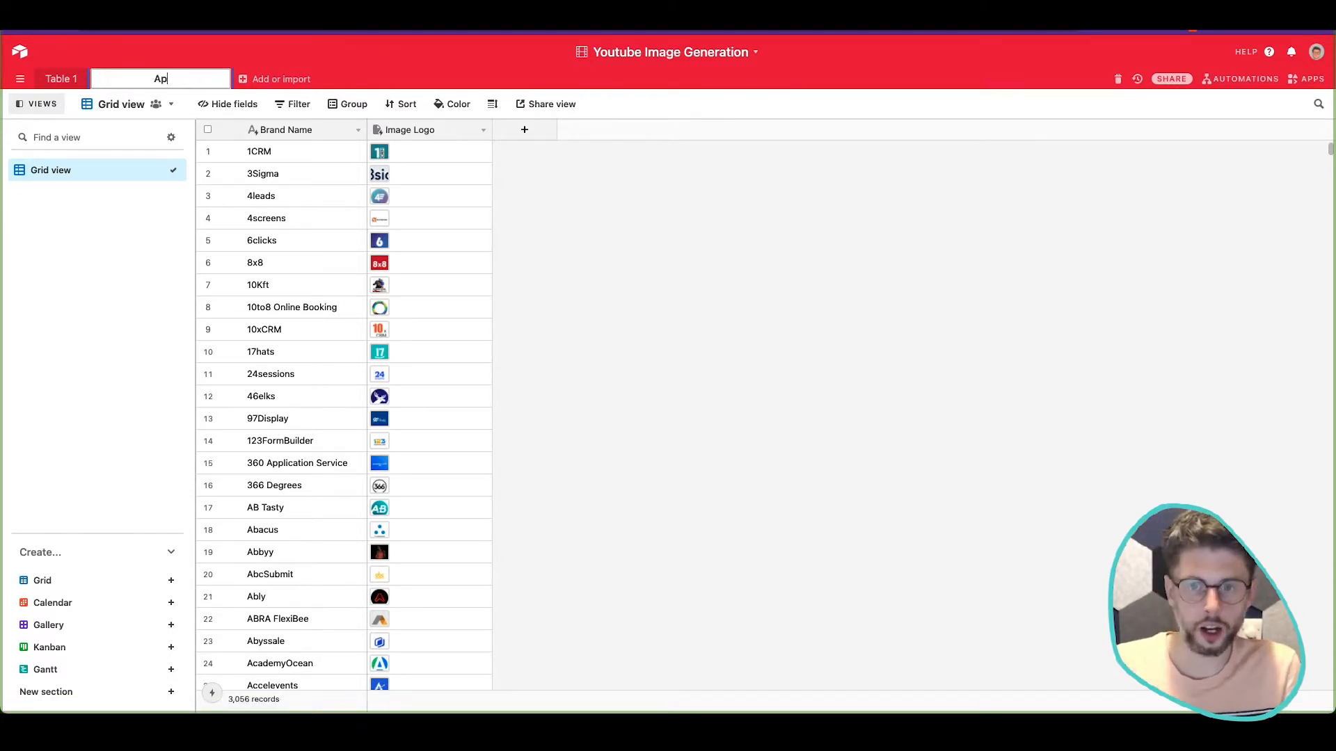
key(BackSpace)
key(BackSpace)
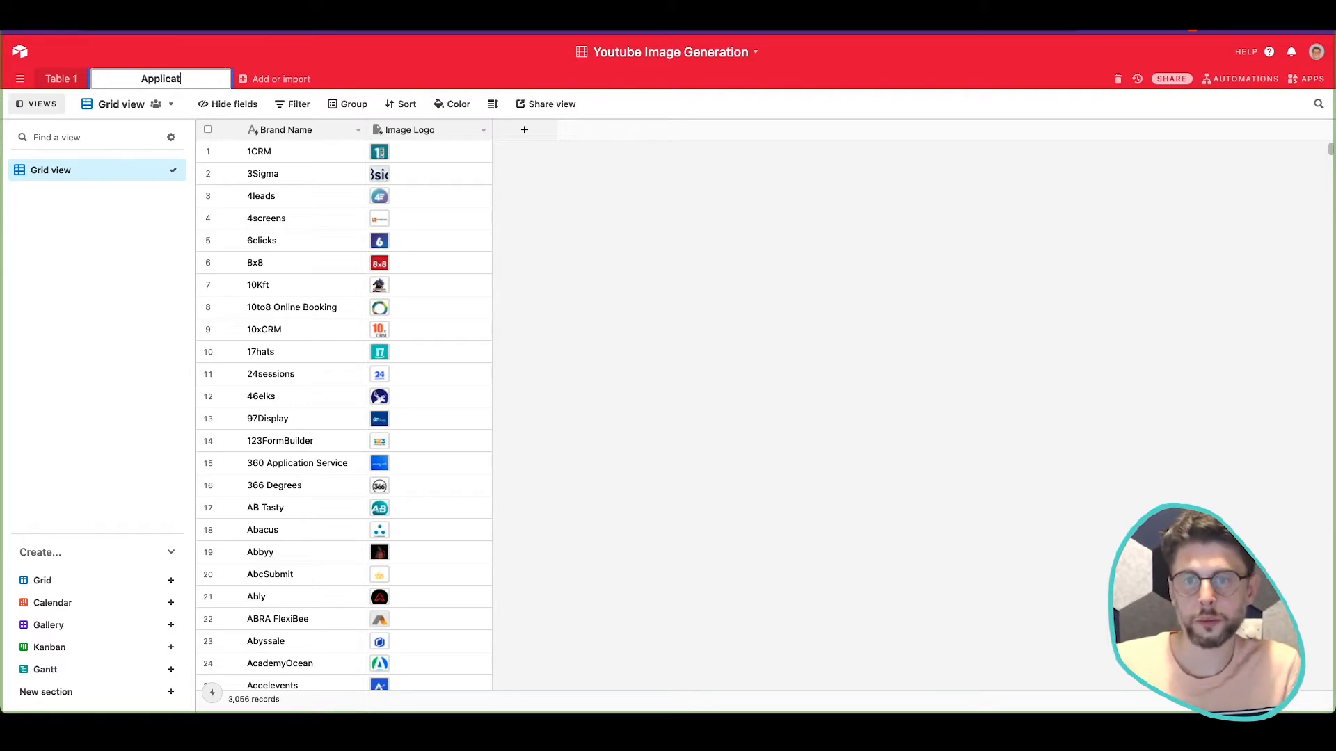
text(ions)
key(Return)
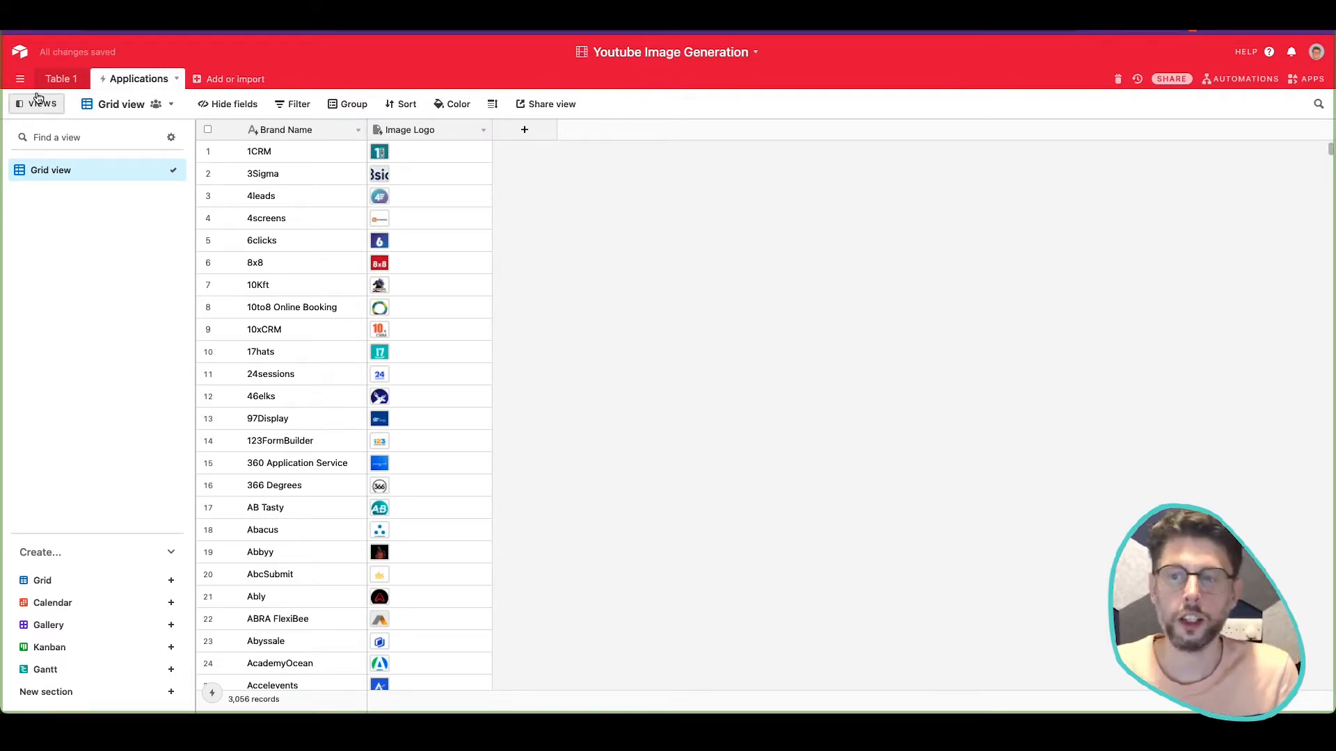
Step: Rename Table 1 as Videos
double_click(57, 79)
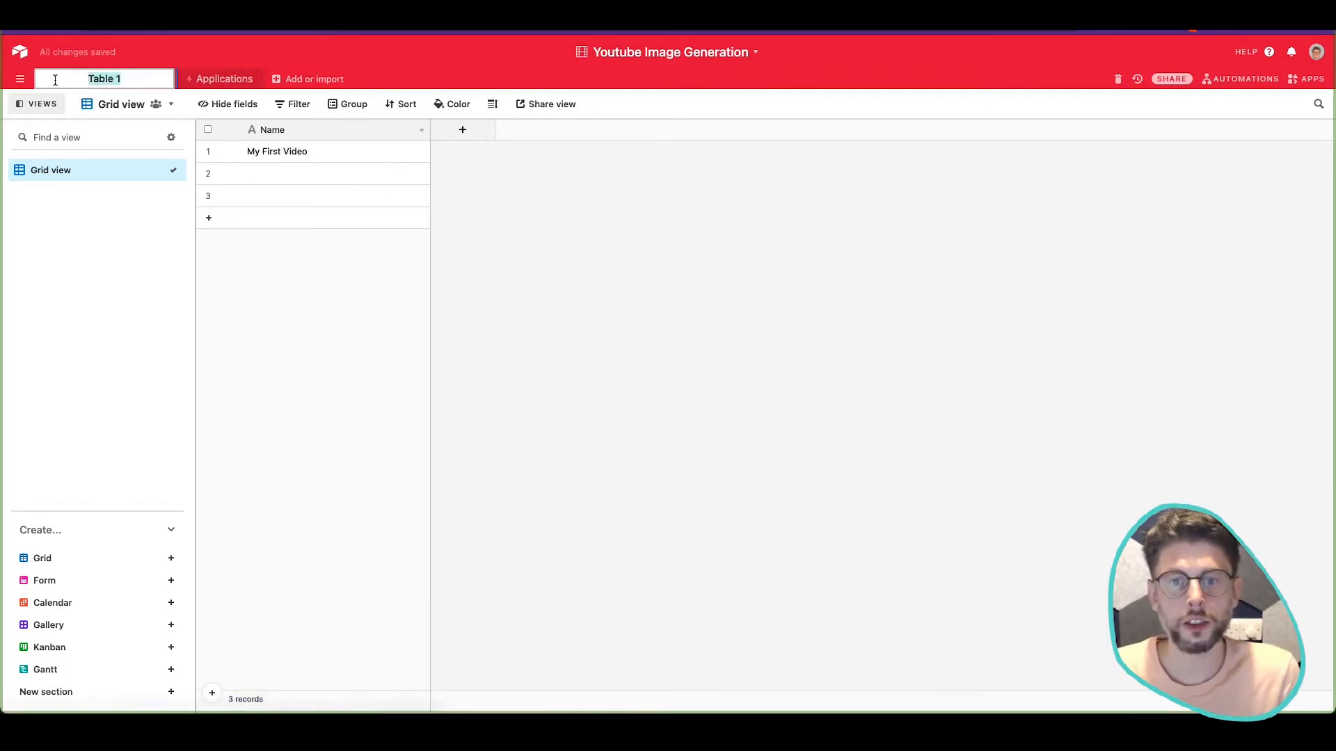
text(Videos)
key(Return)
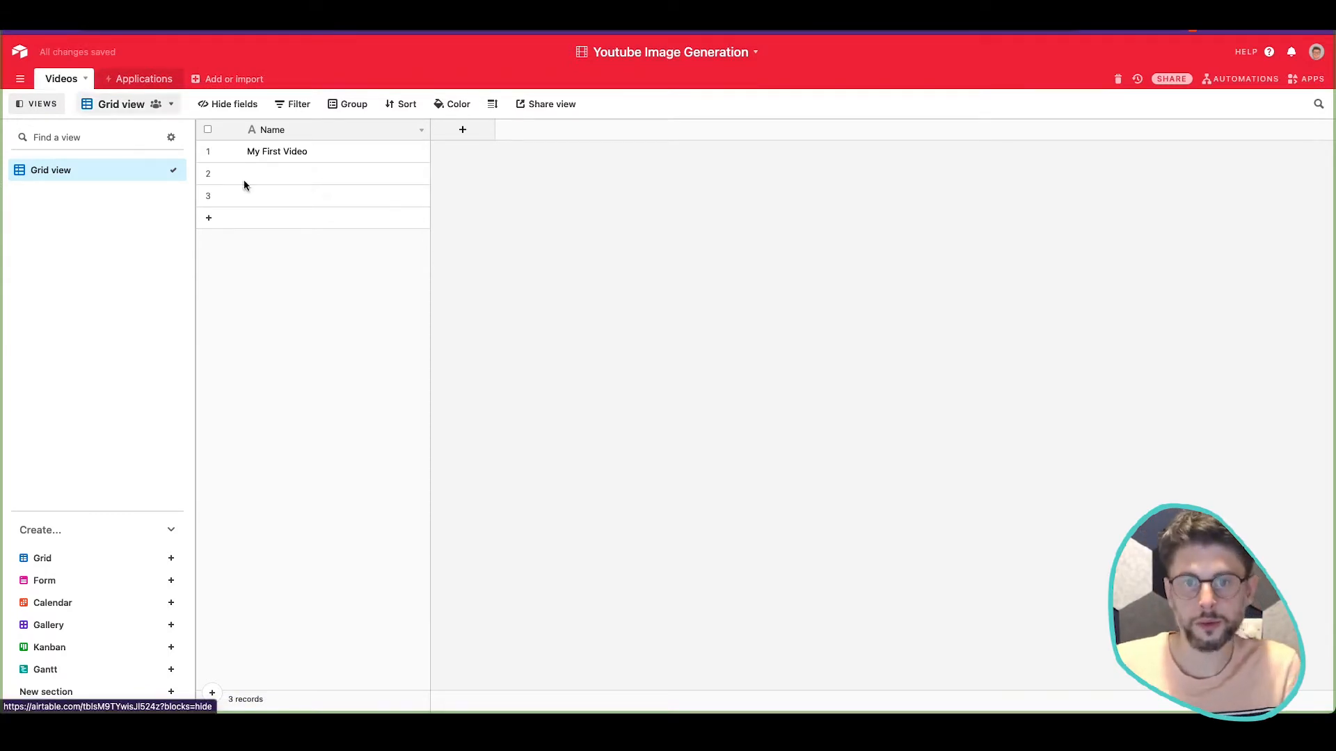
Step: Add a field to the Videos table that links to multiple records in Applications, and widen its column
click(473, 133)
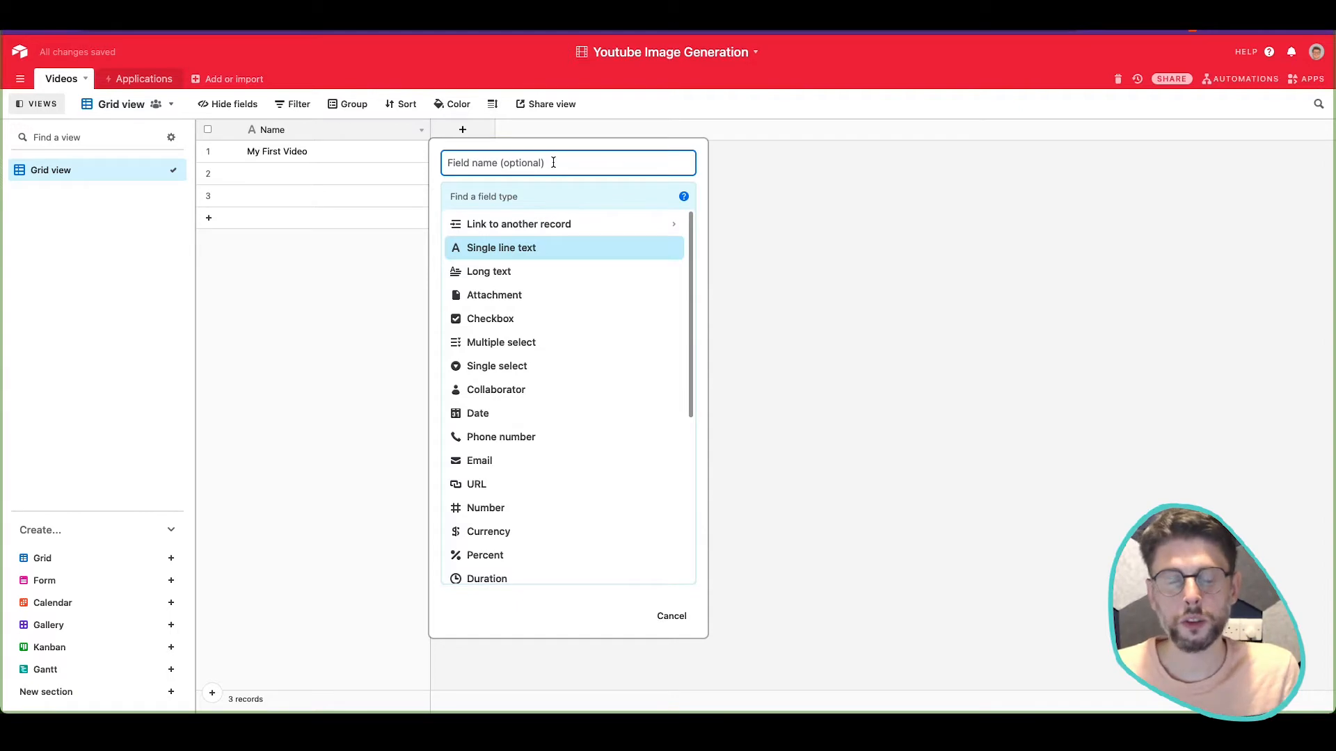
click(629, 227)
click(586, 249)
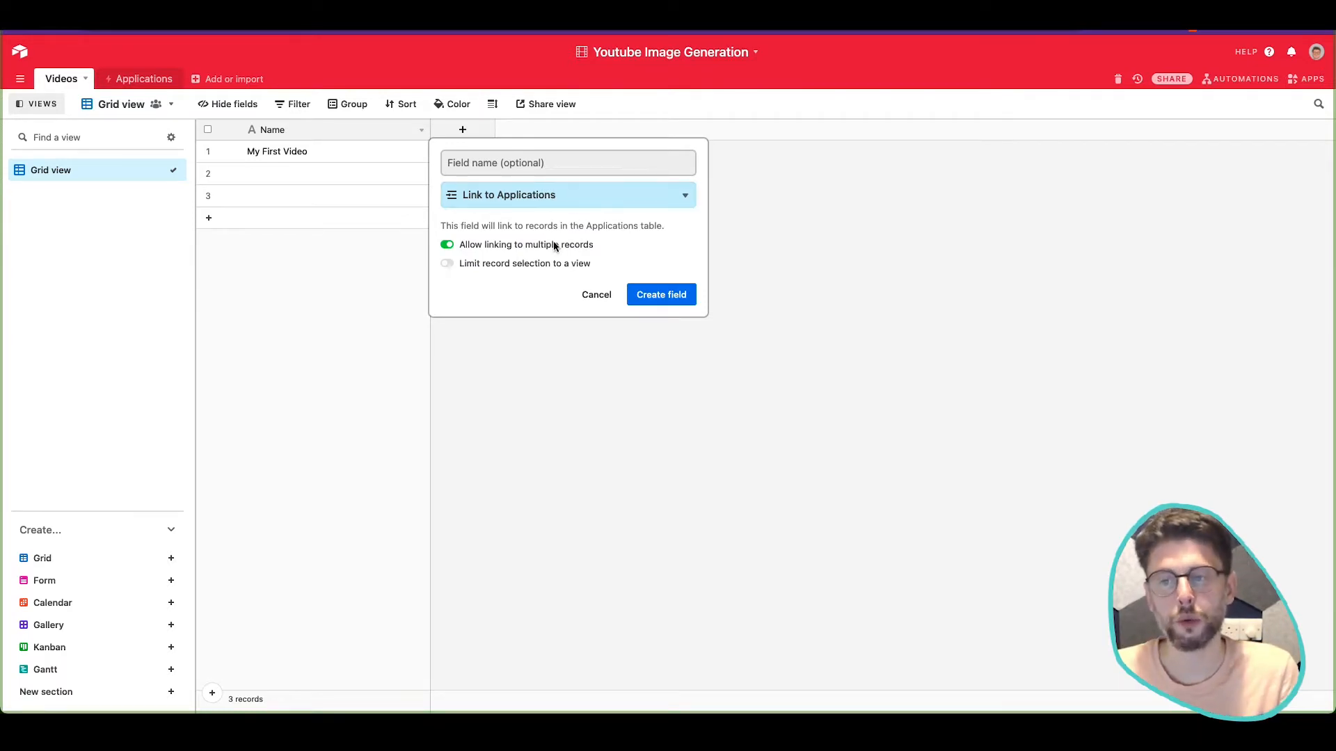
click(649, 296)
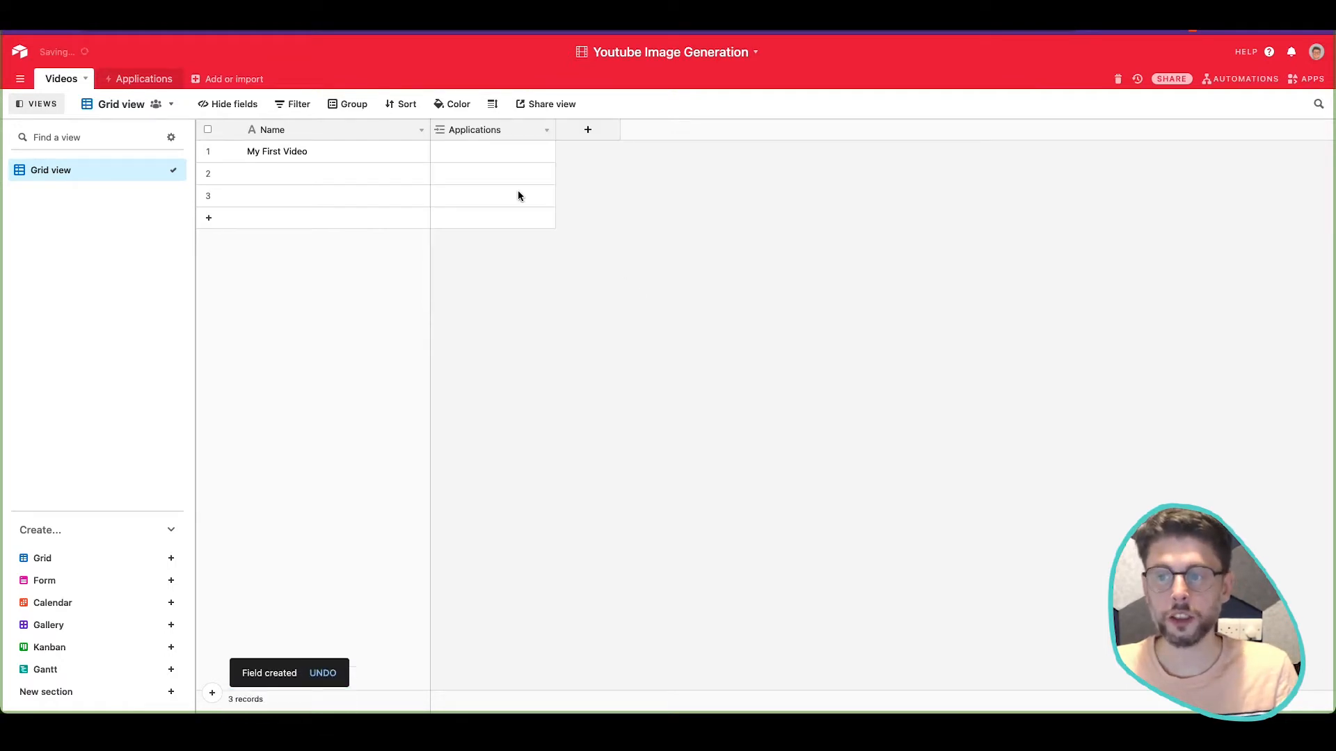
drag(554, 129, 664, 132)
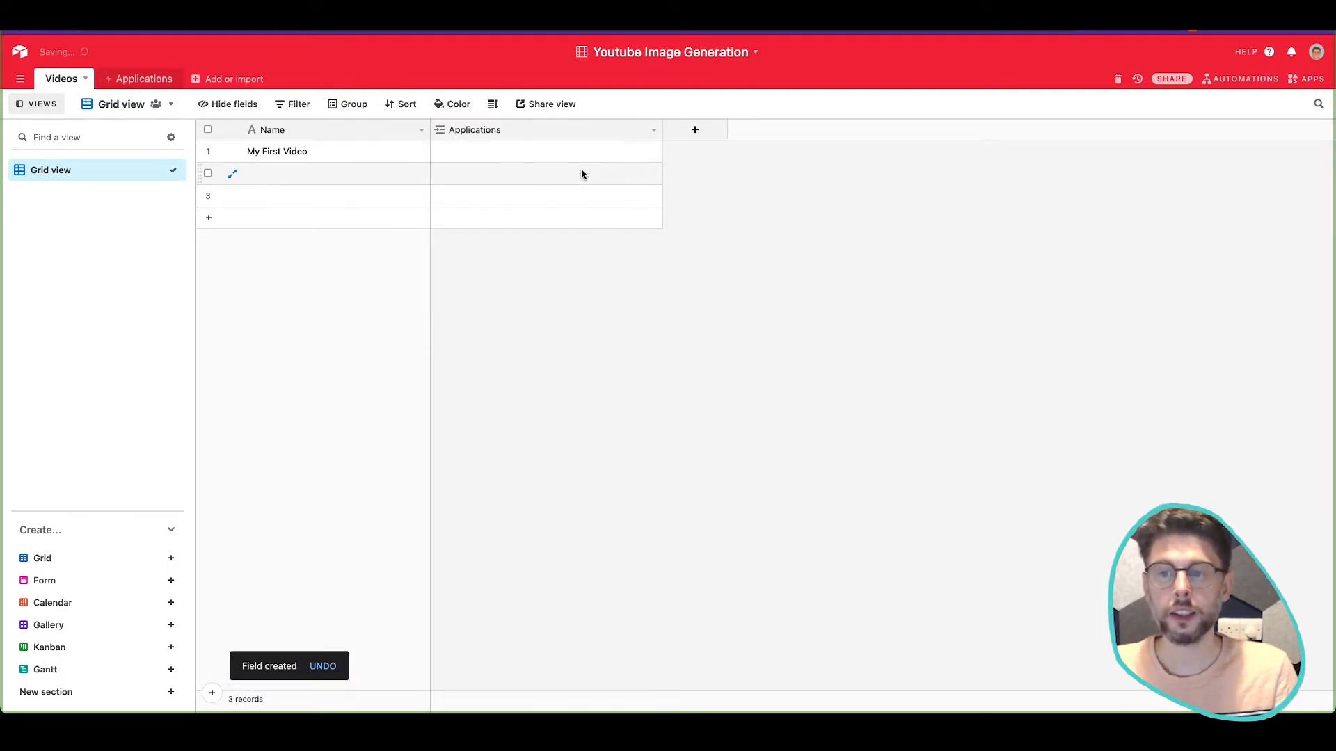
Step: Link the Airtable record to My First Video in the Applications field
click(580, 170)
click(446, 152)
click(441, 151)
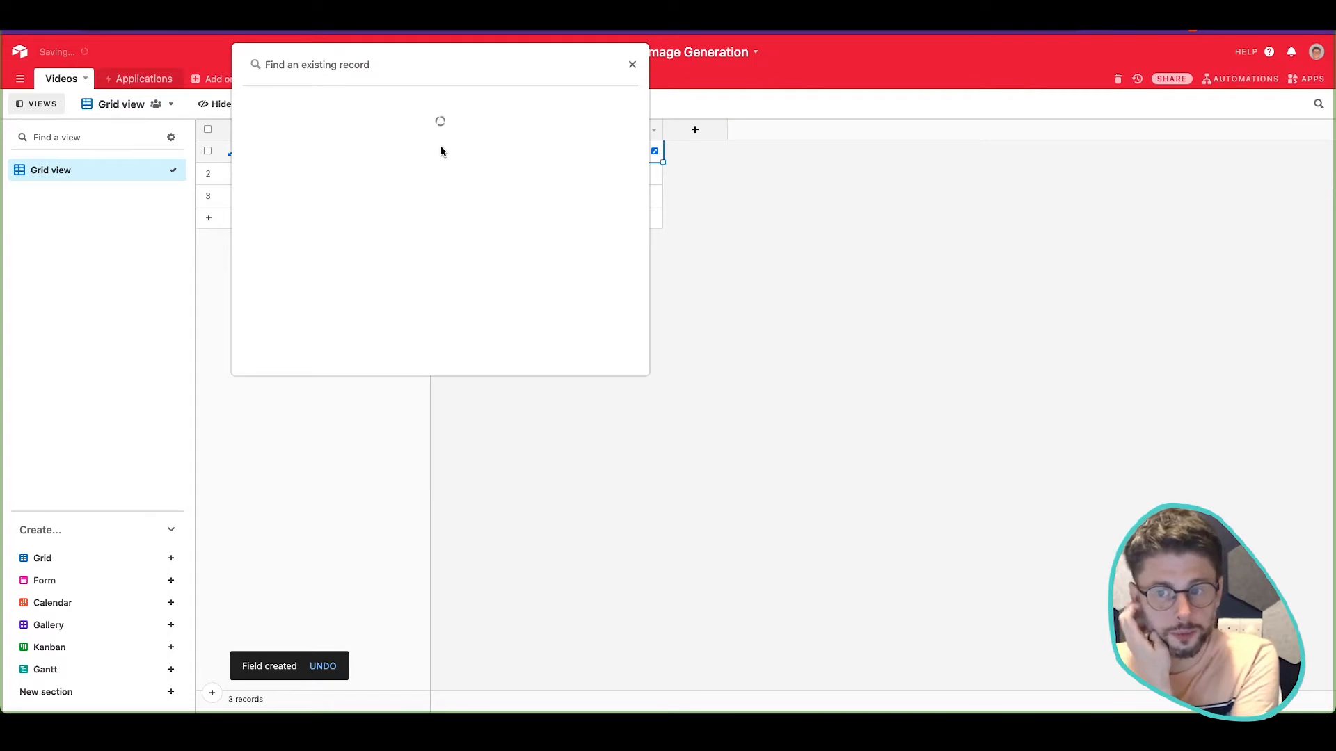
text(airtab)
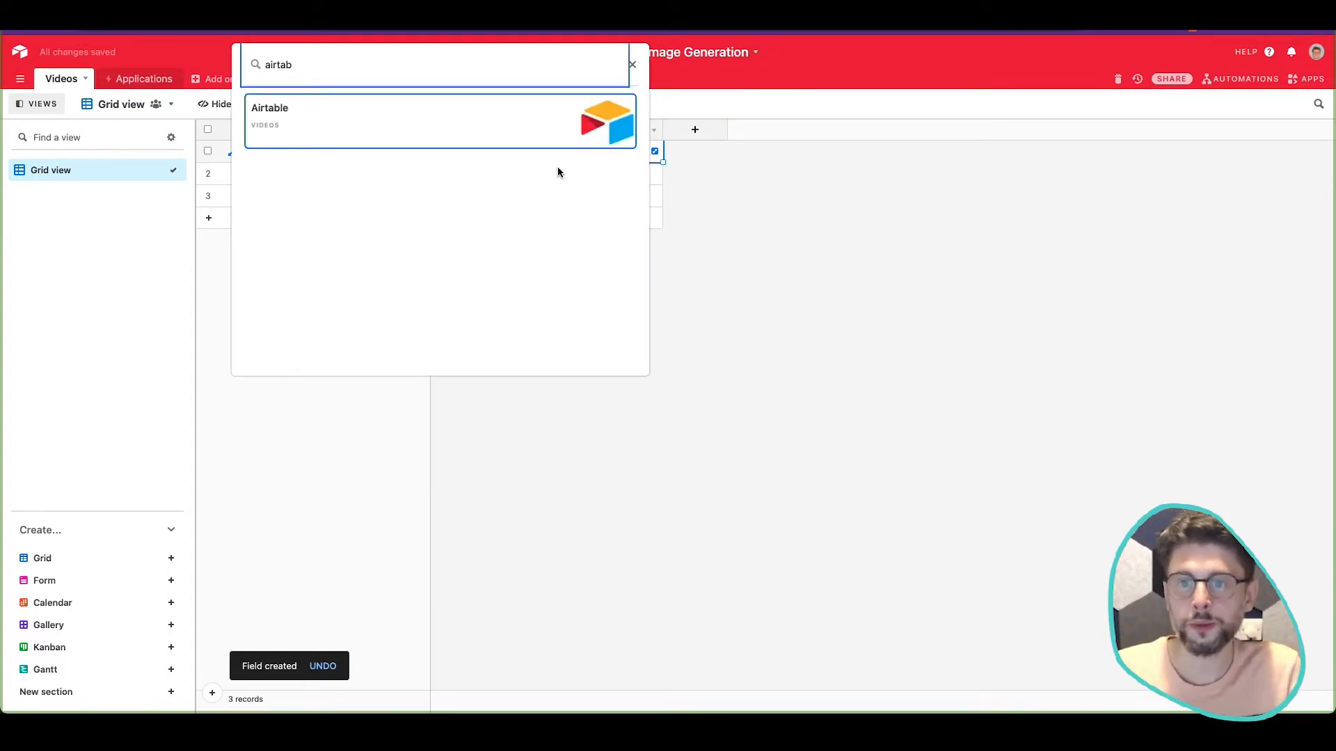
key(Return)
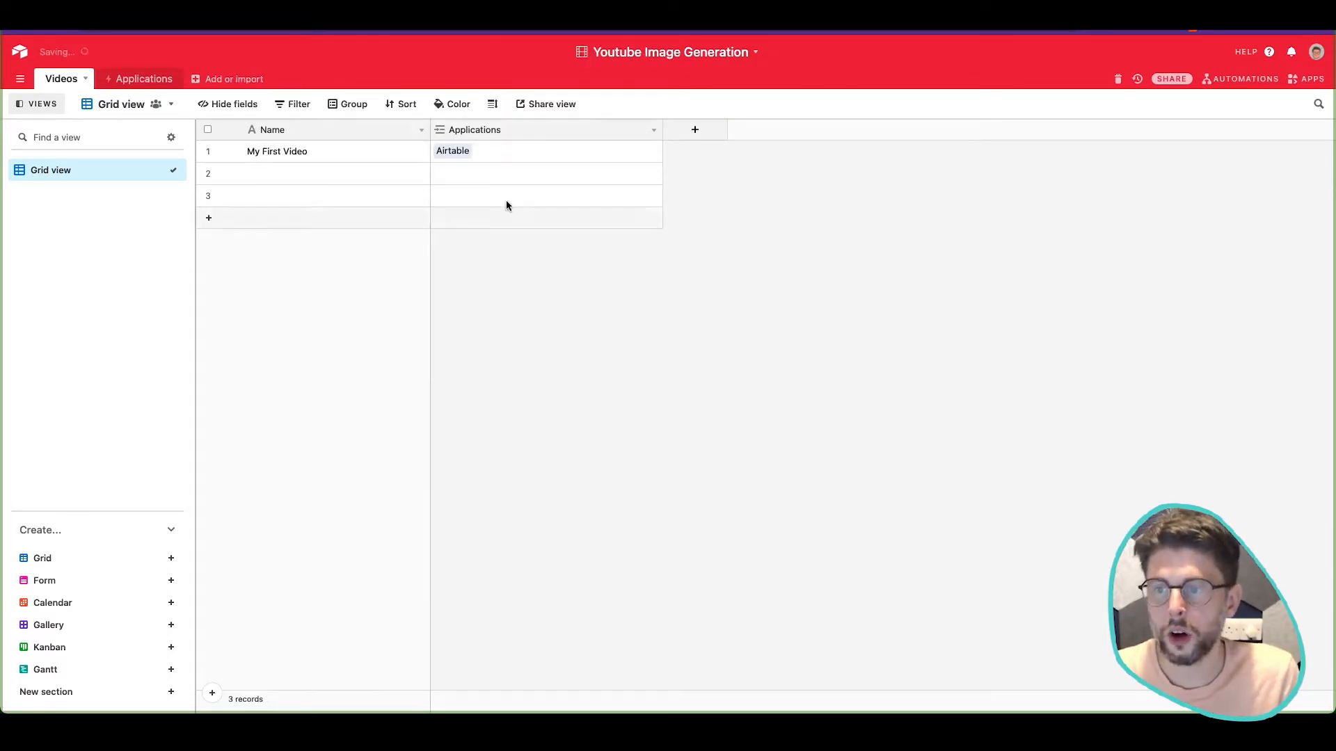
Step: Link the Bannerbear record to My First Video as well, and narrow the Applications column
click(485, 151)
click(492, 151)
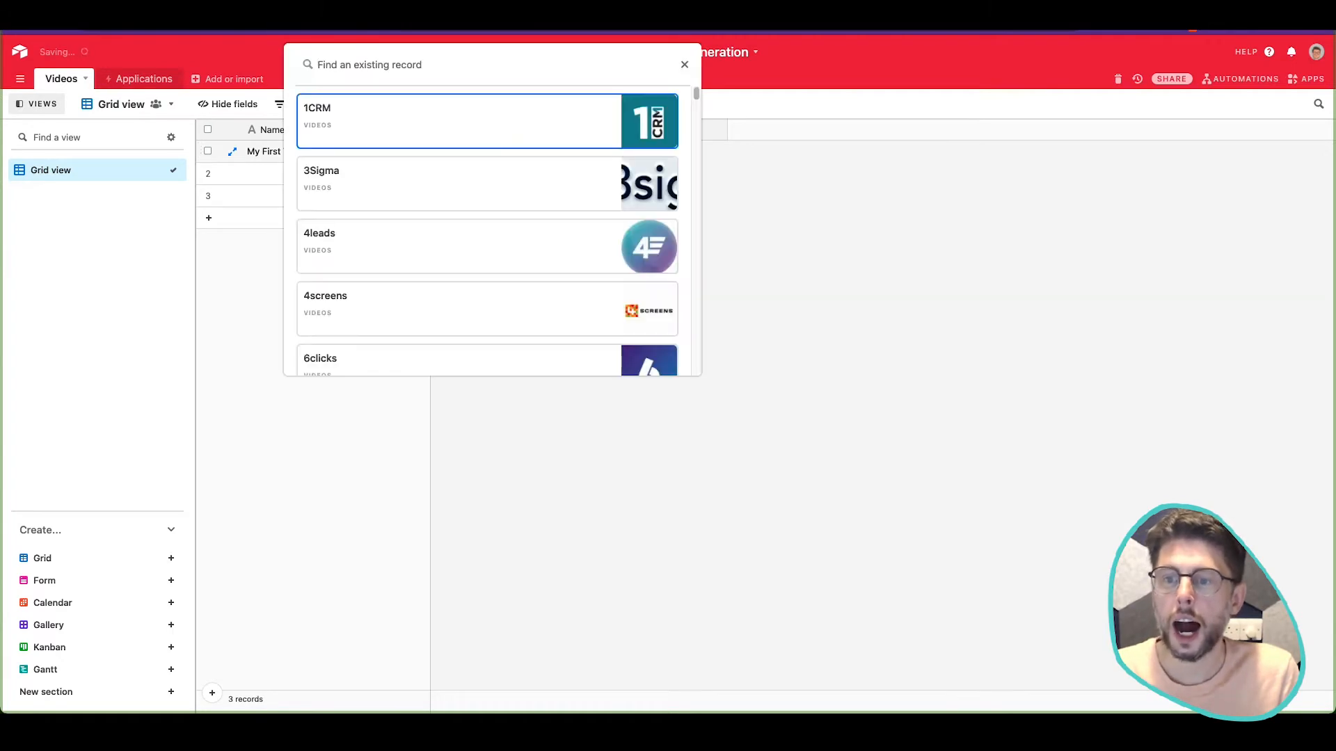
text(banner)
key(Return)
click(789, 336)
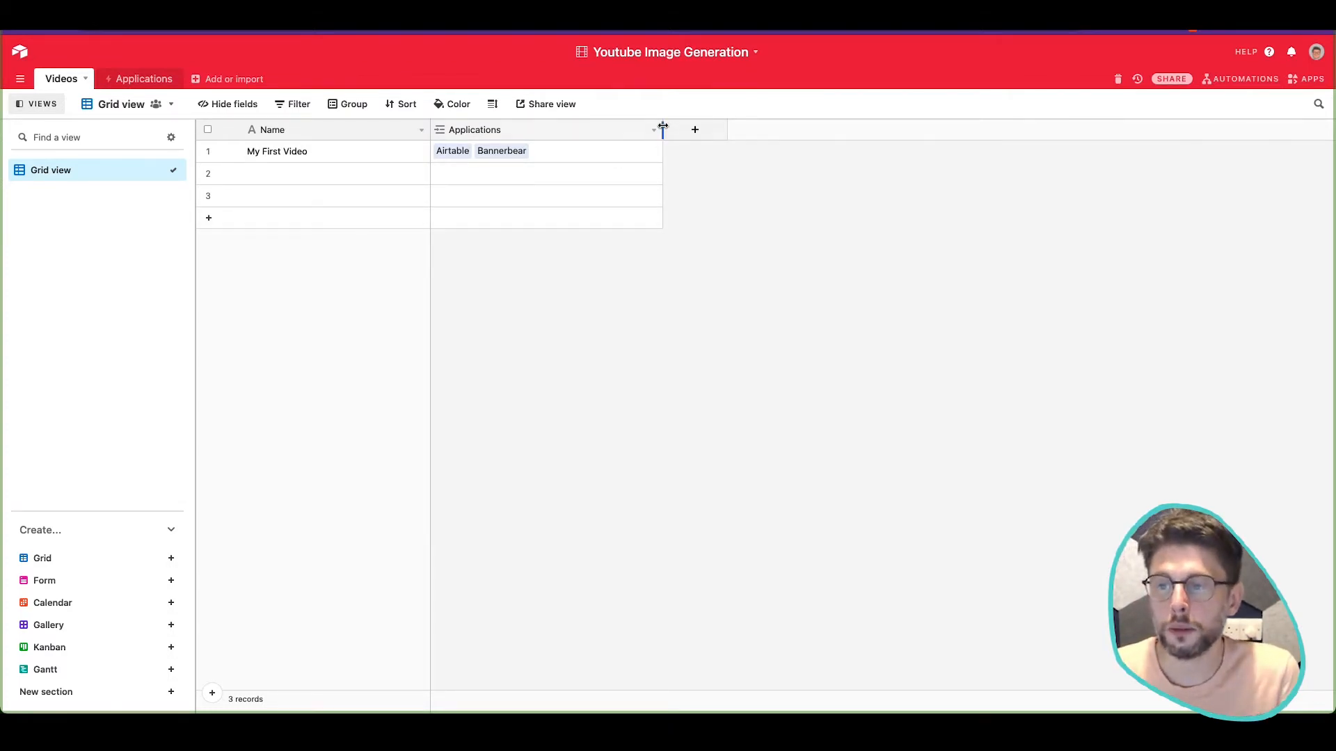
drag(662, 126, 563, 129)
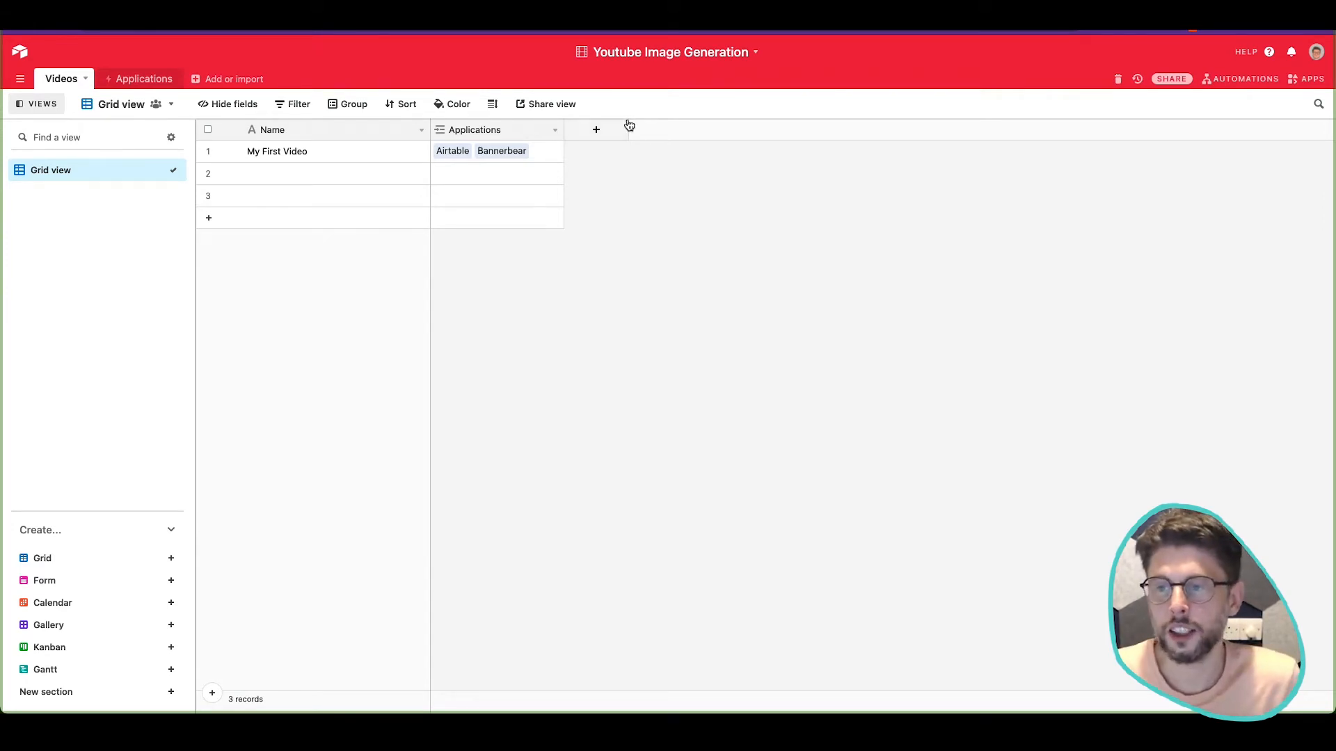
Step: Create a new empty table in the base and name it Base Images
click(229, 79)
click(291, 104)
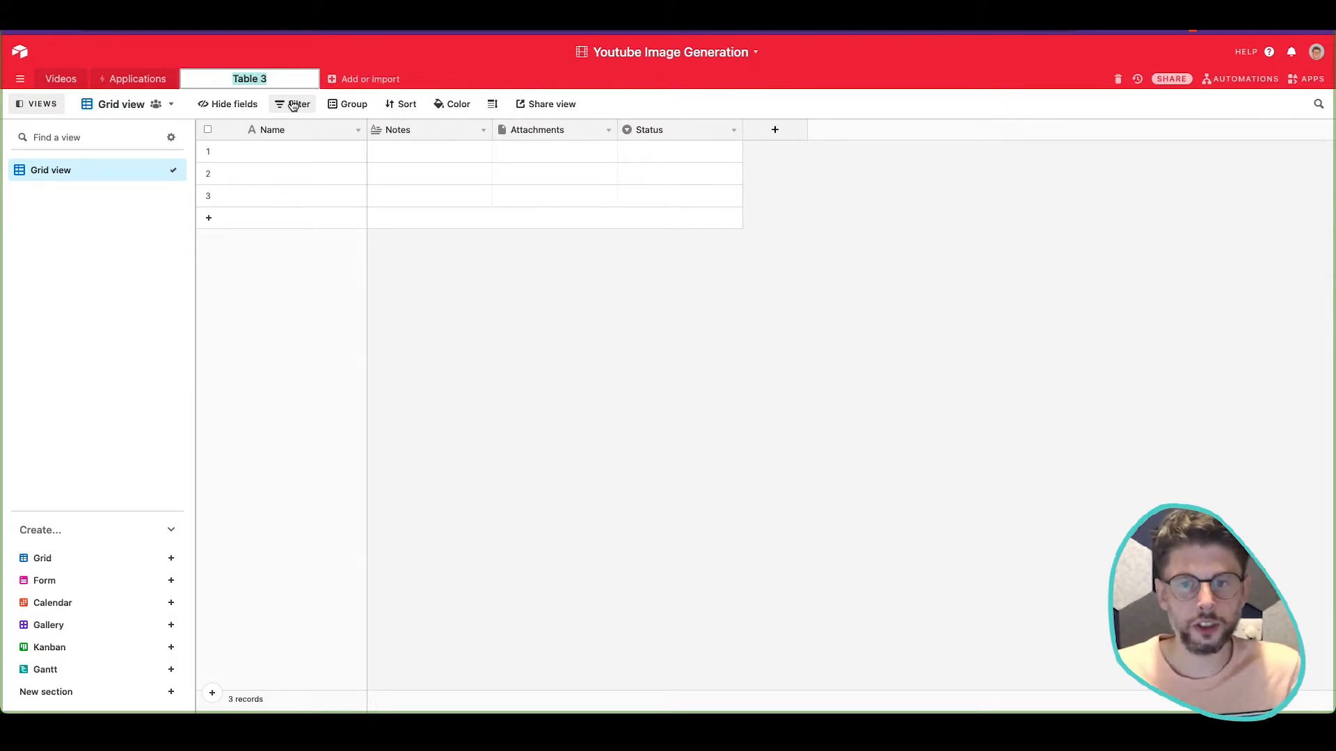
text(Images)
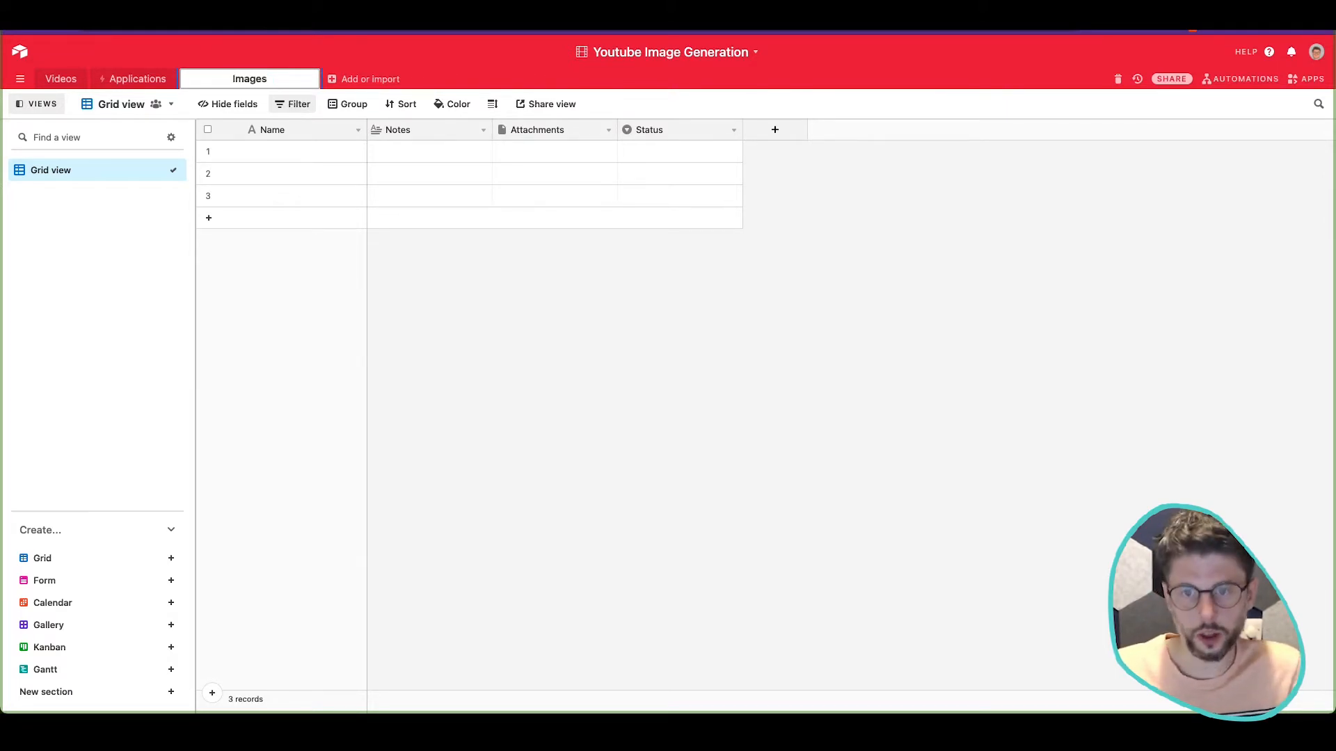
key(Return)
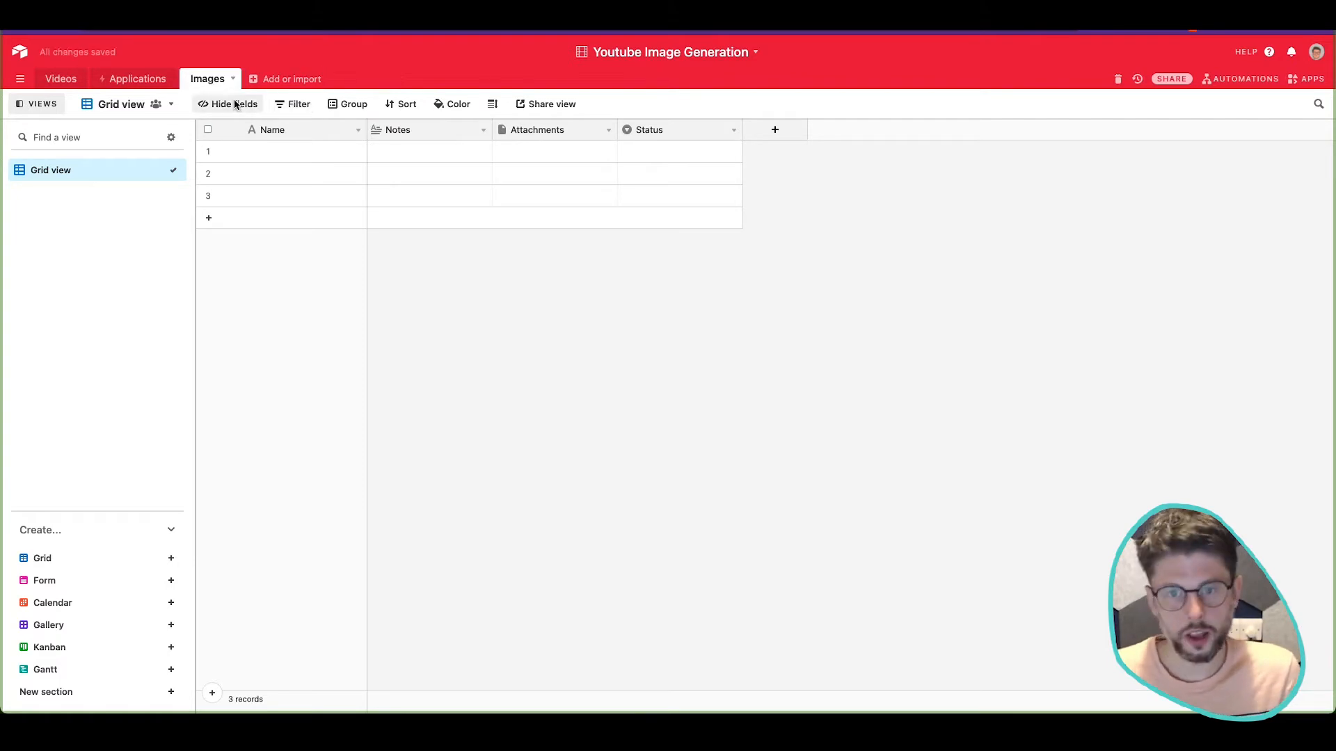
double_click(208, 79)
text(Base Images)
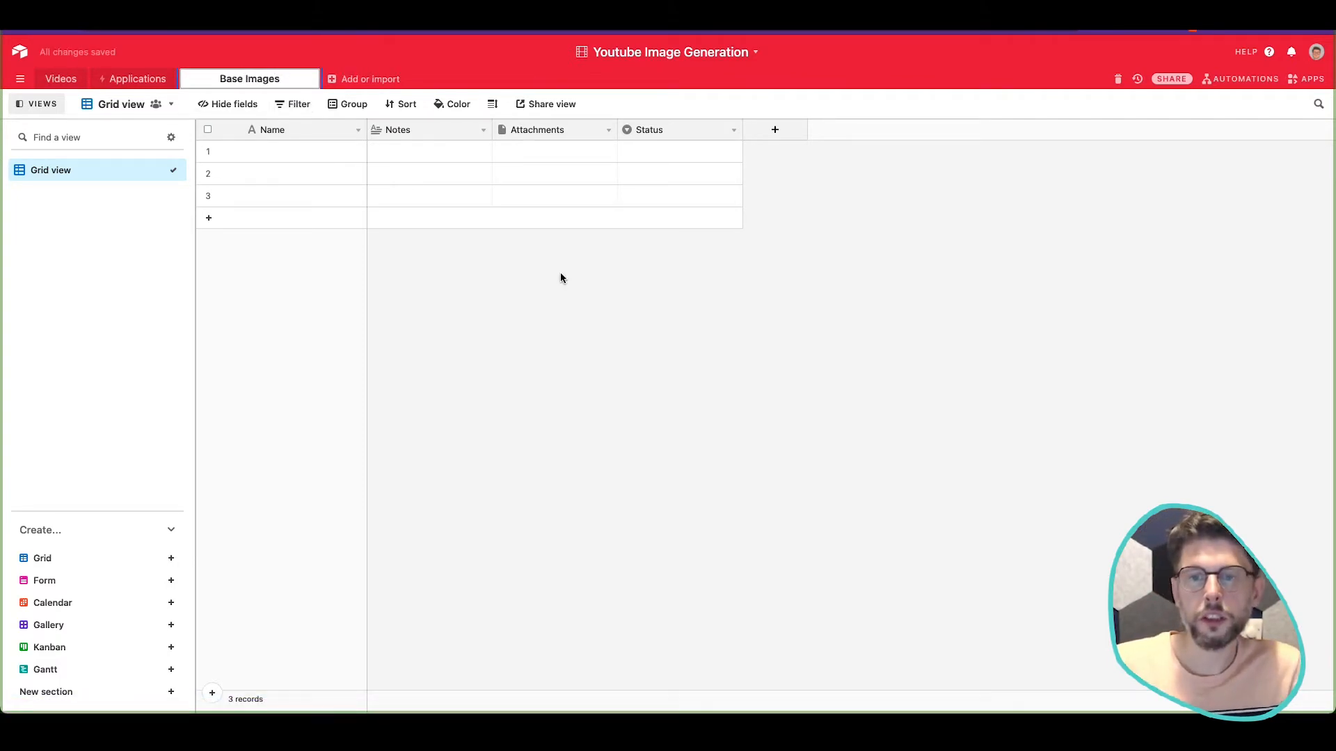
key(Return)
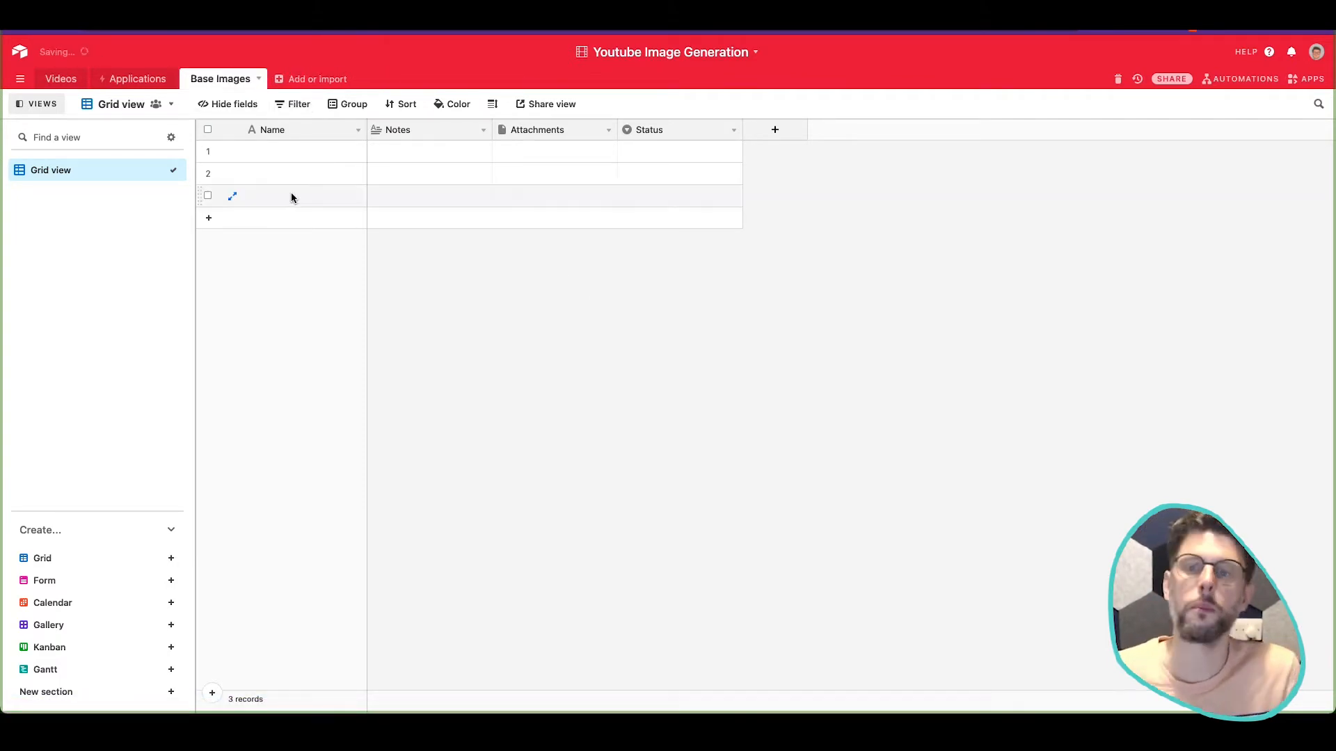
double_click(304, 155)
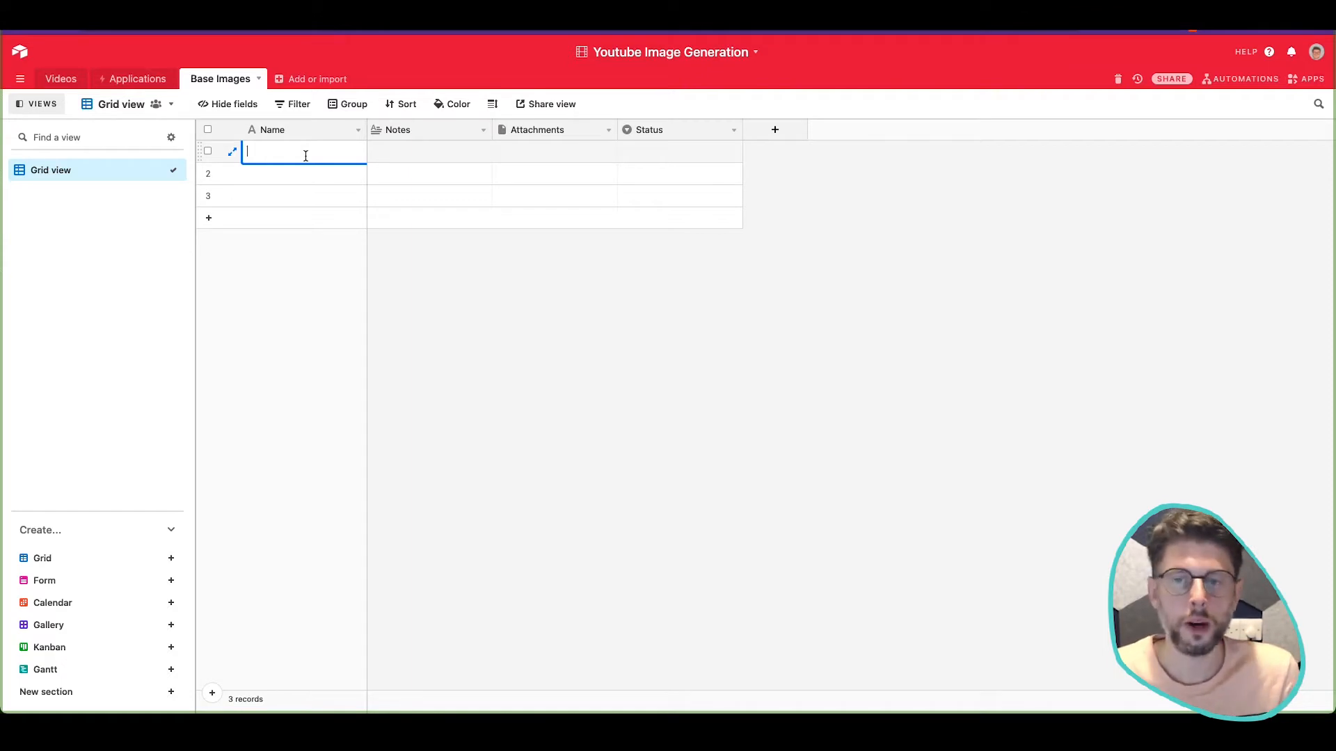
click(63, 80)
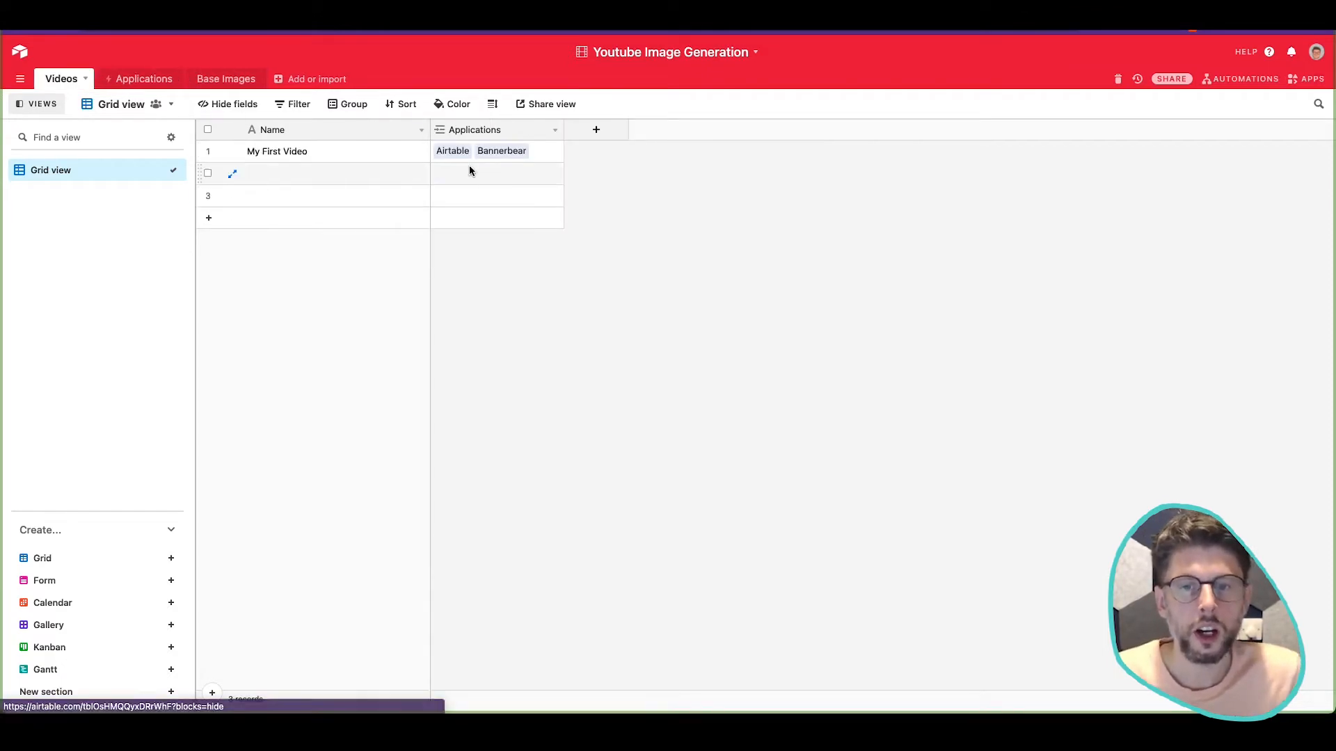
click(146, 80)
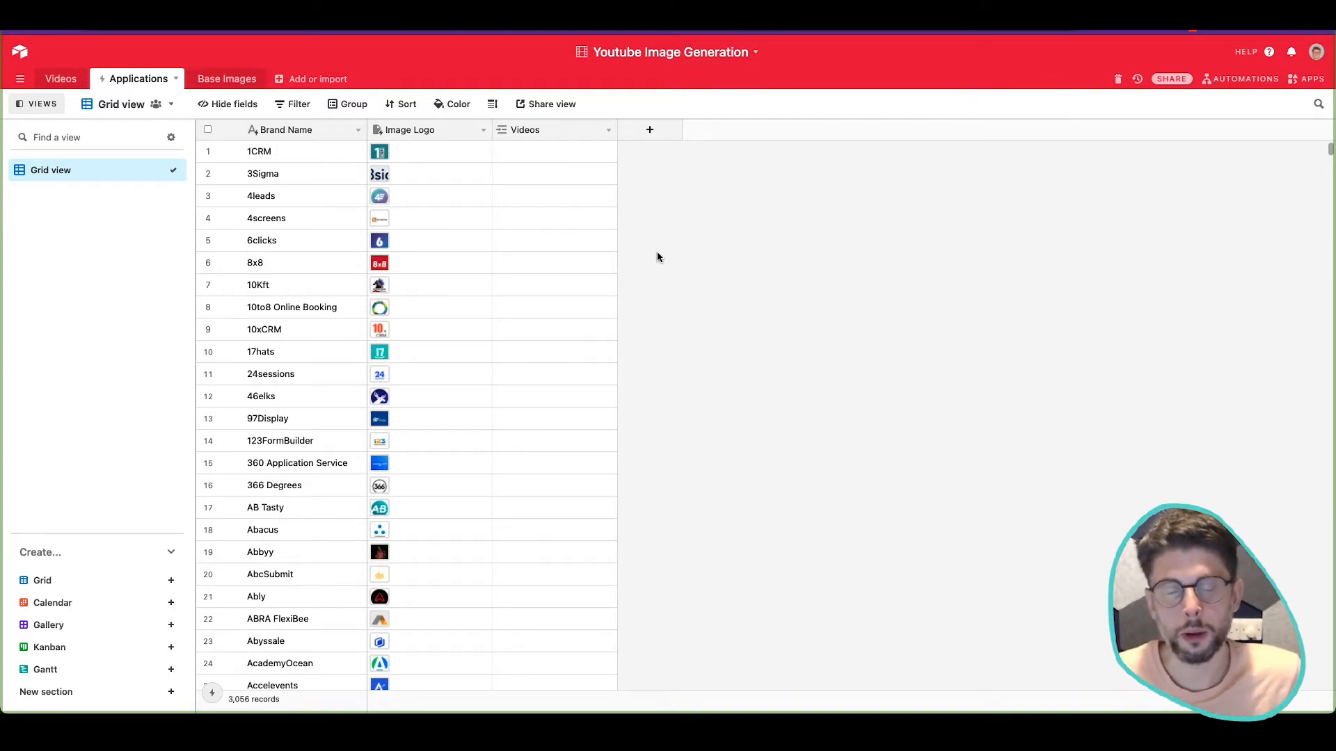
click(42, 78)
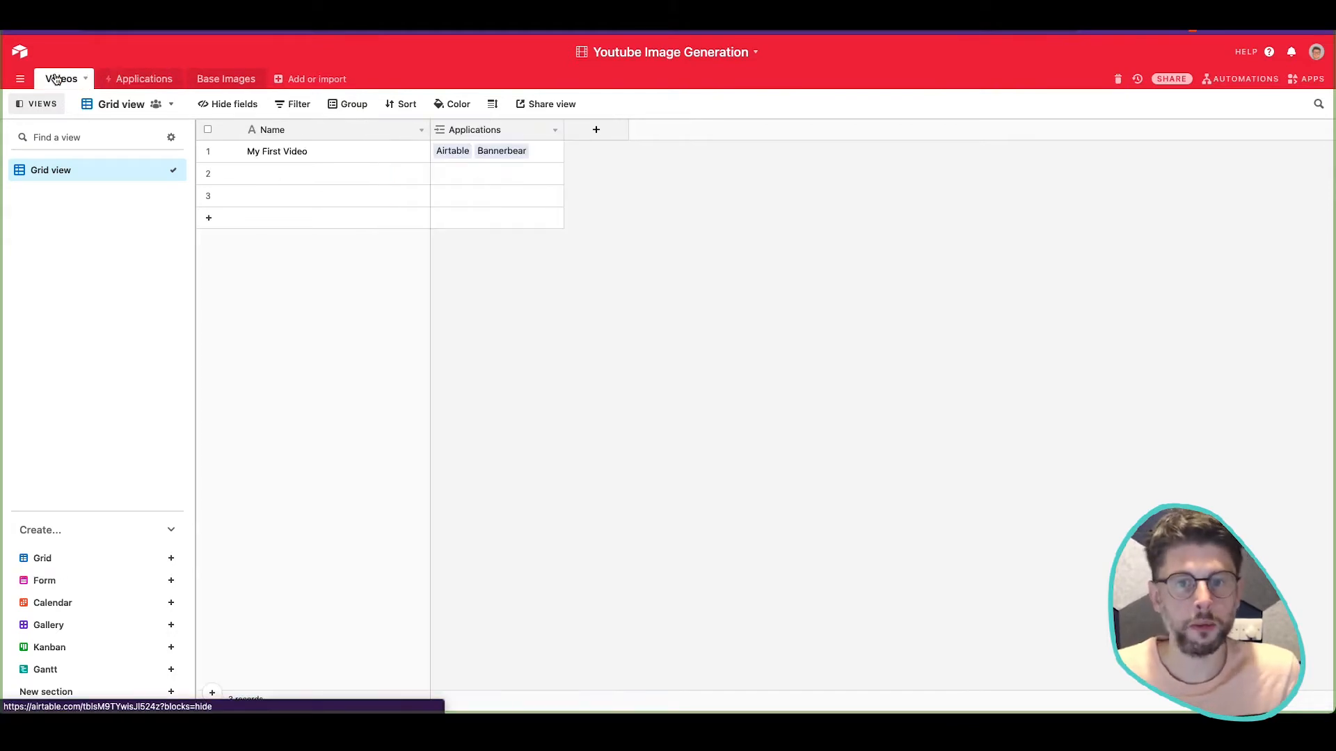
Step: Delete the Notes, Attachments and Status fields from the Base Images table
click(211, 81)
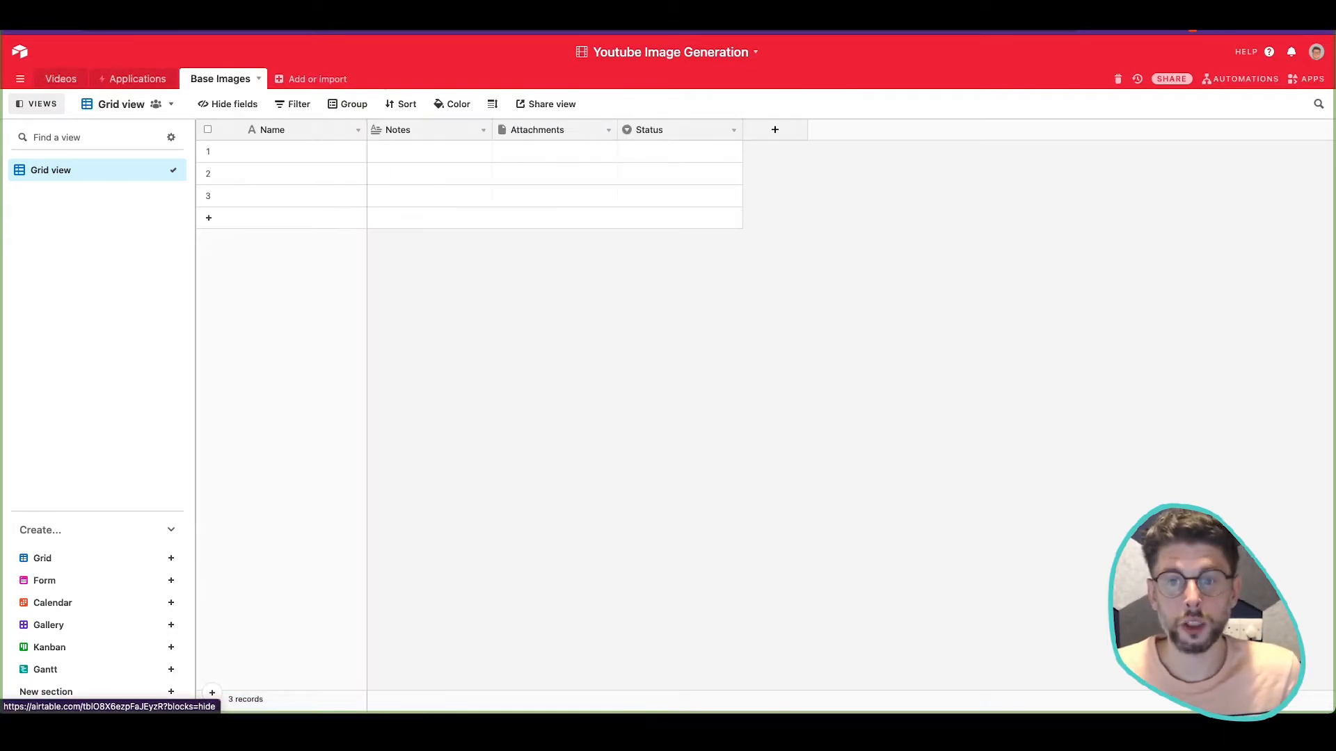
click(482, 130)
click(452, 440)
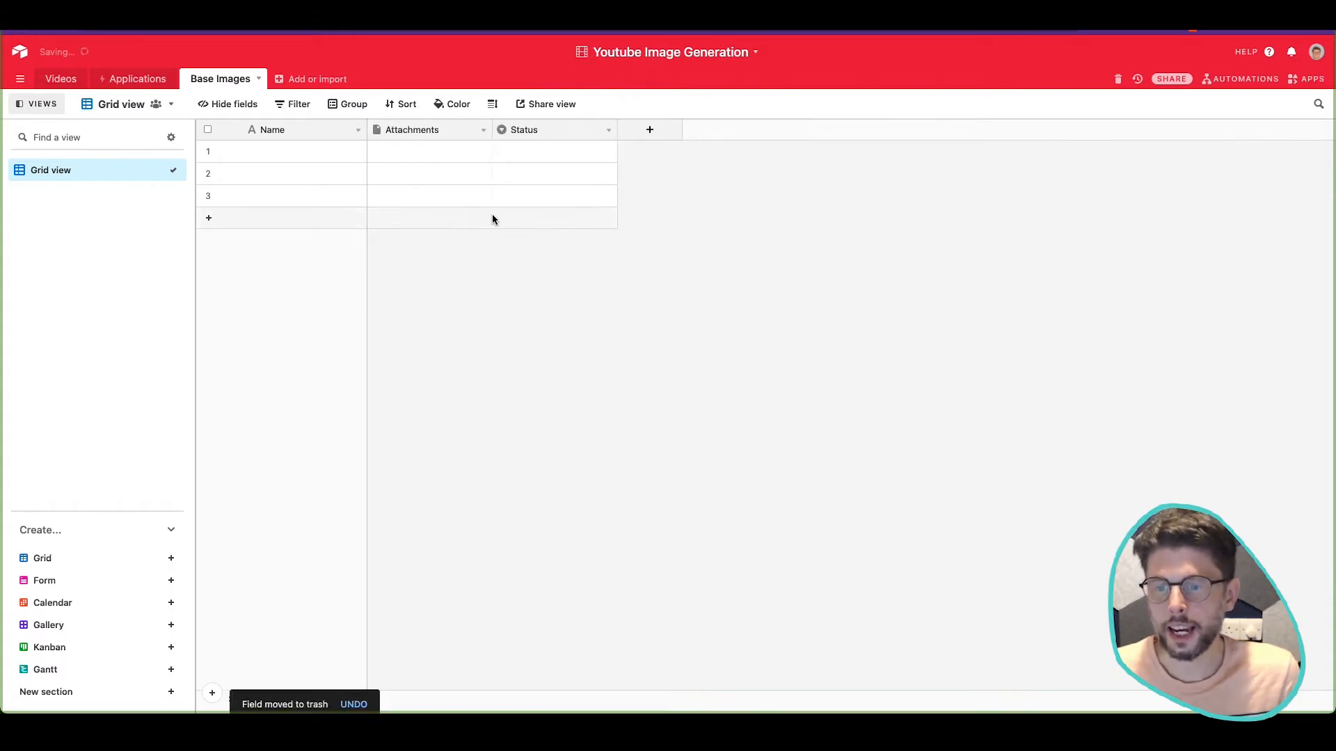
click(483, 130)
click(419, 434)
click(483, 130)
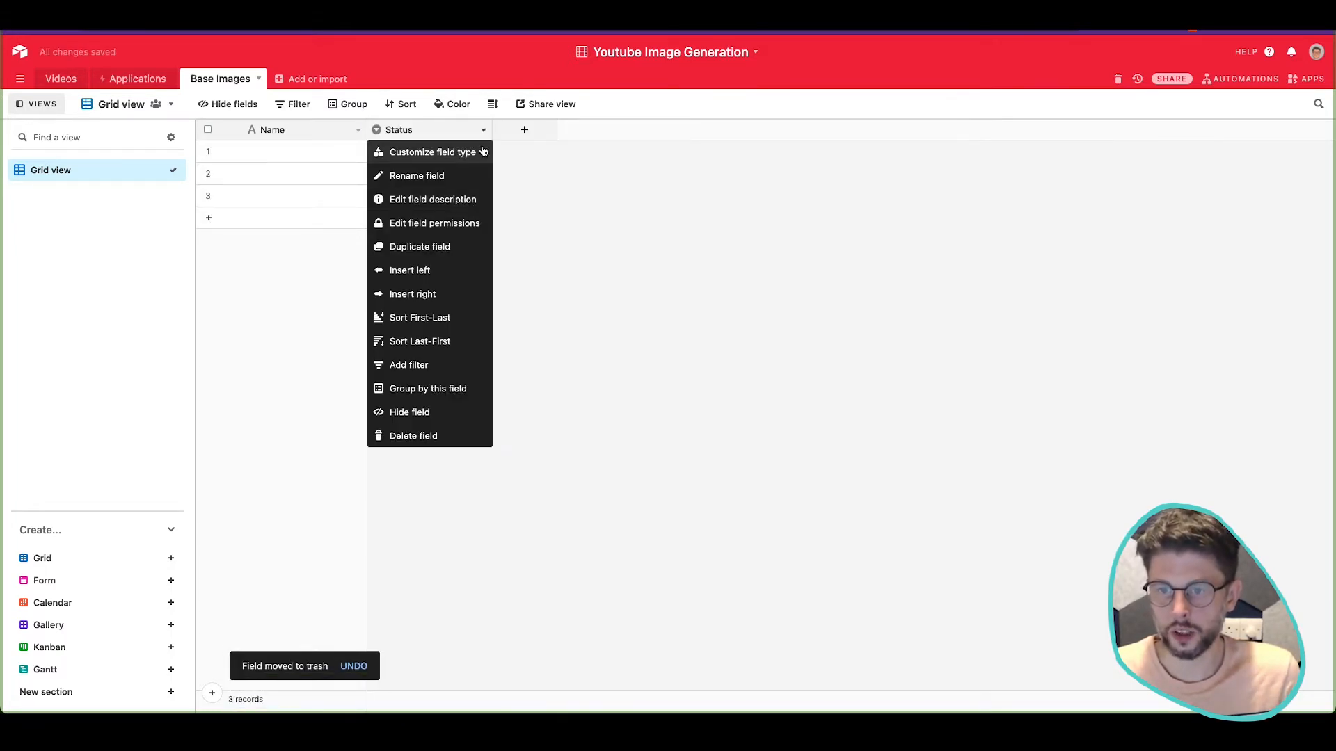
click(477, 436)
Step: Widen the Name column of the Base Images table
click(327, 153)
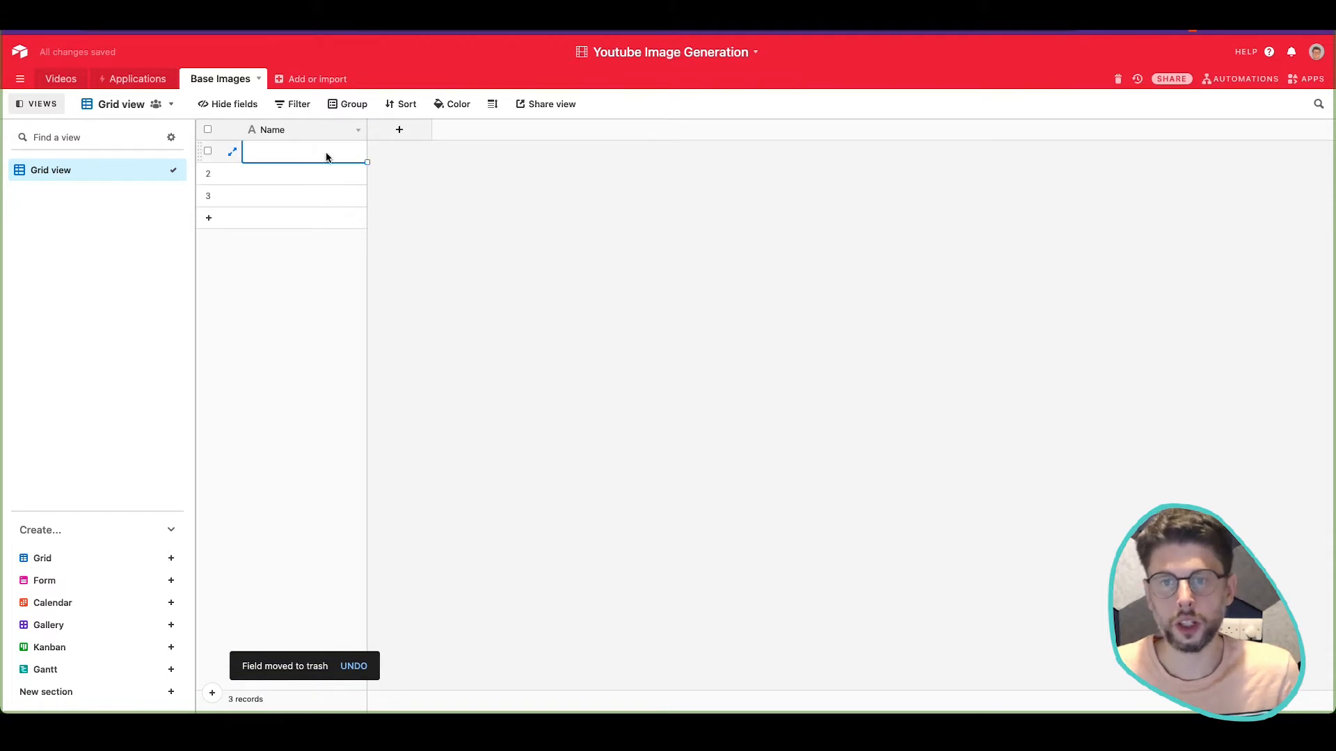
drag(367, 131, 603, 133)
click(523, 154)
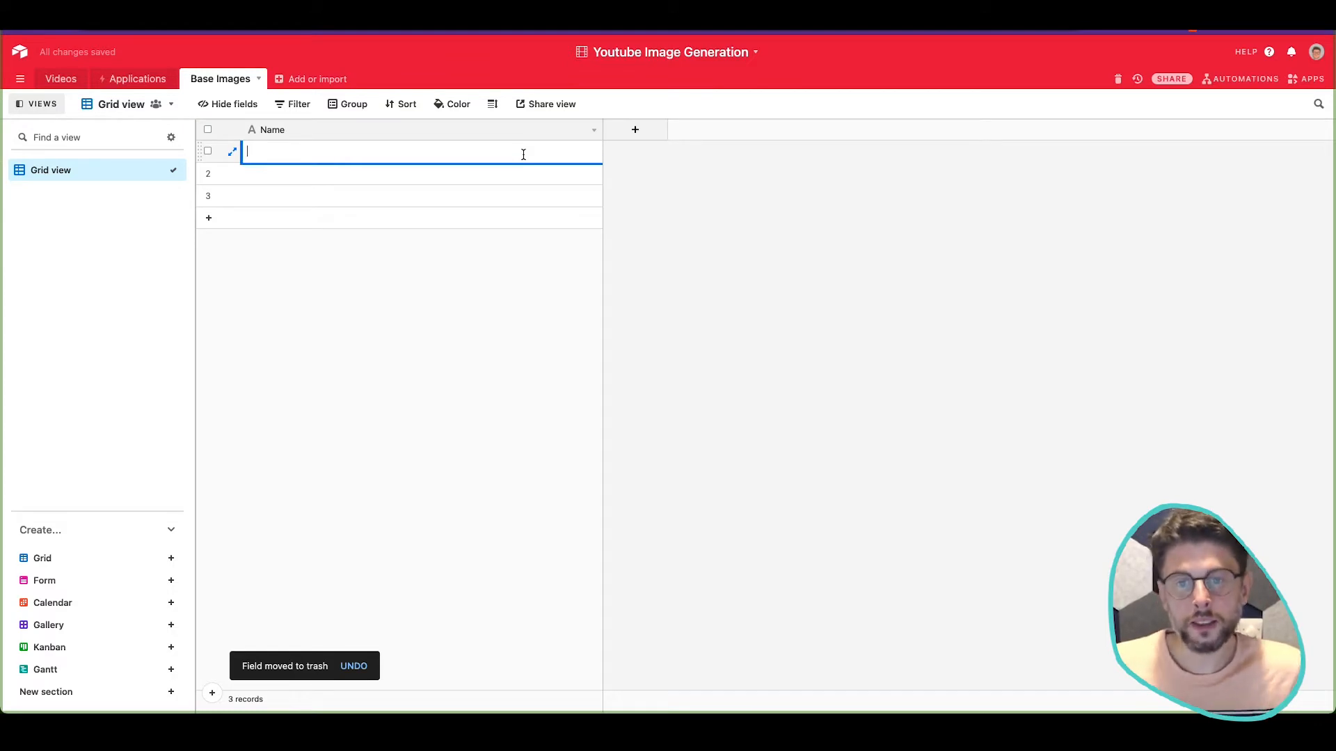
Step: Add an Attachment field named Image to the Base Images table and widen its column
click(647, 139)
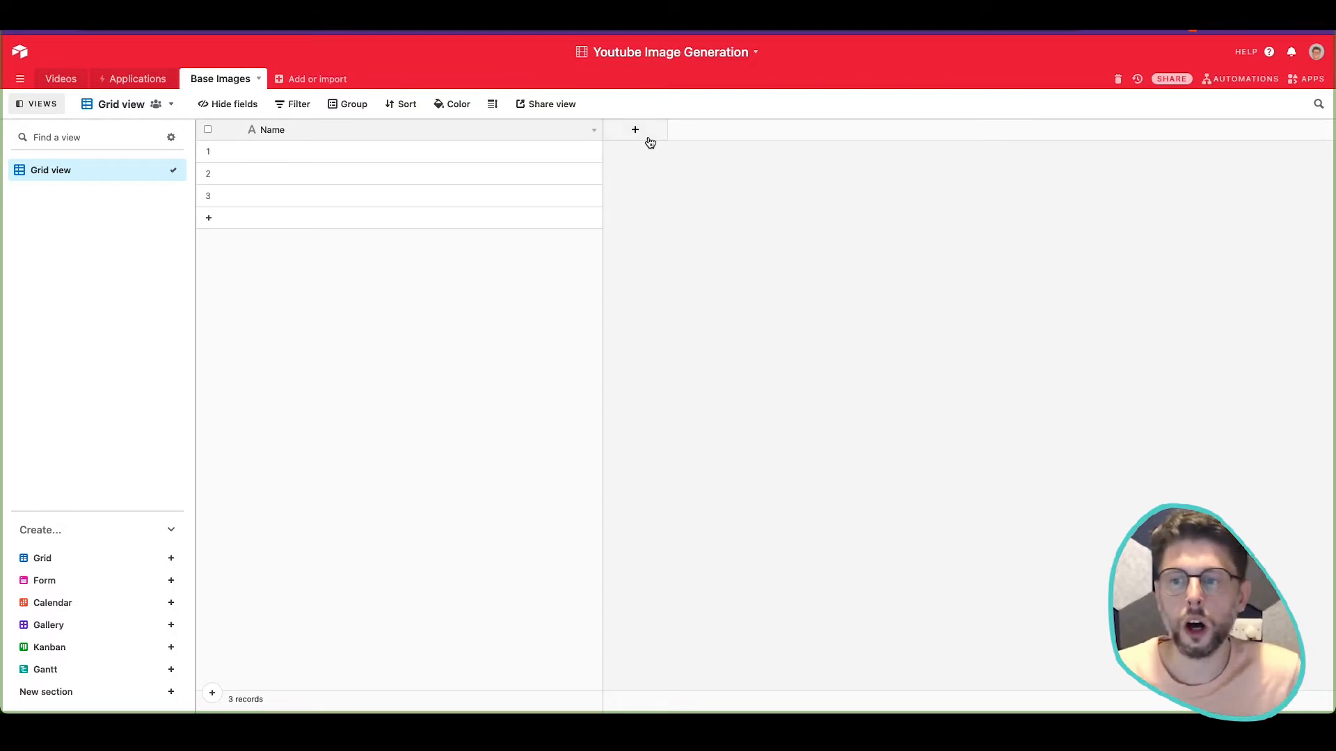
text(I)
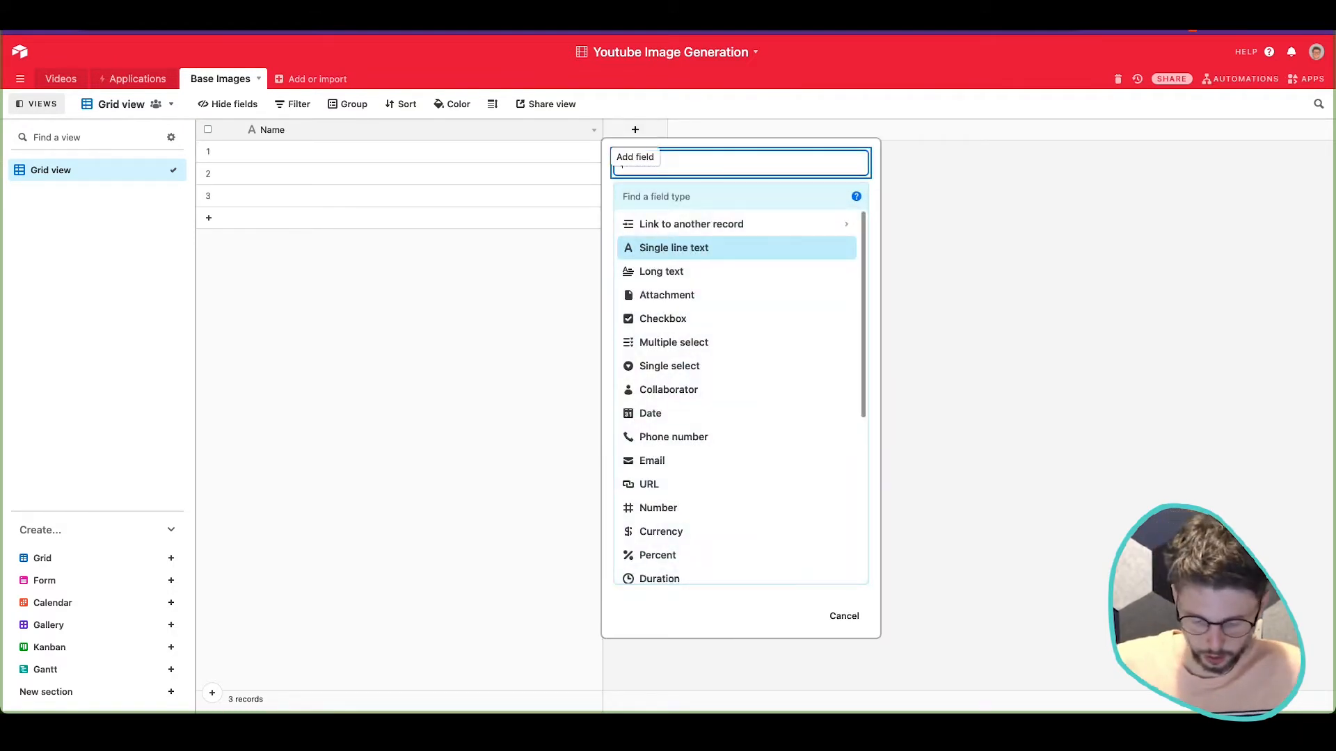
text(mage)
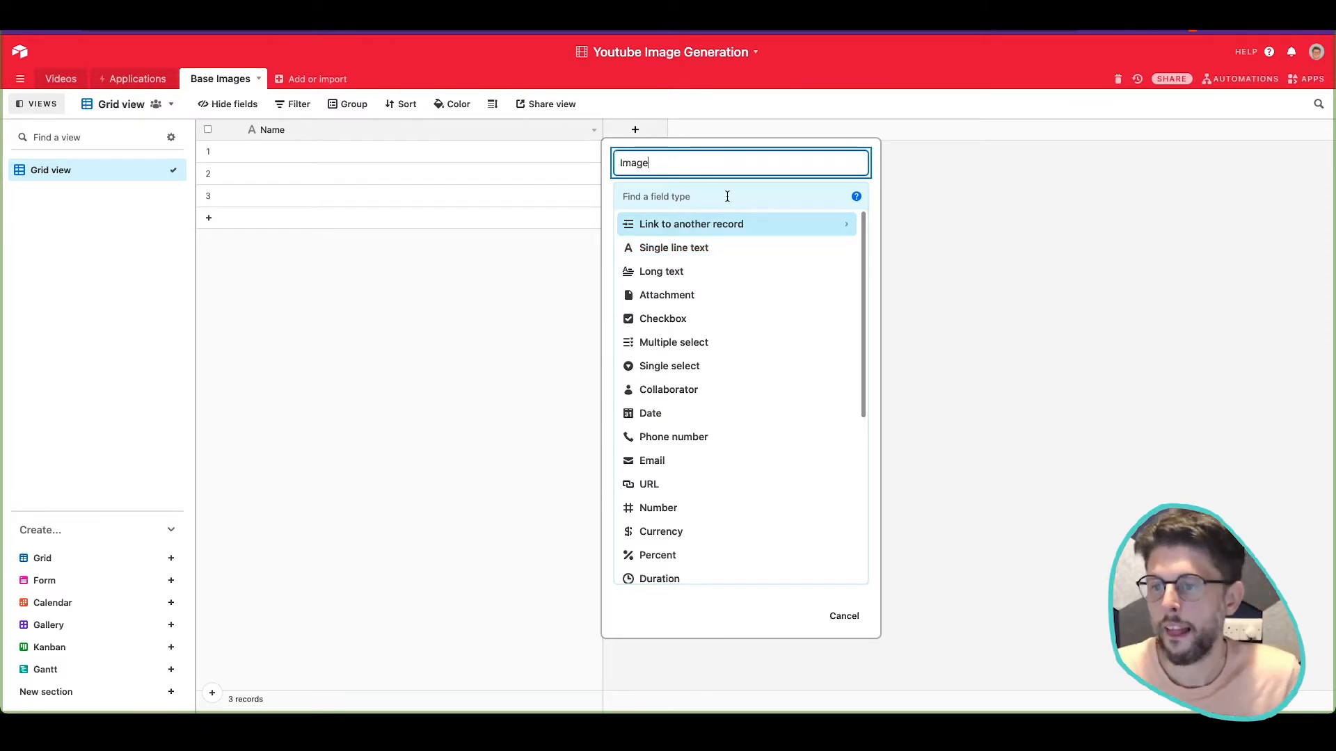
click(728, 194)
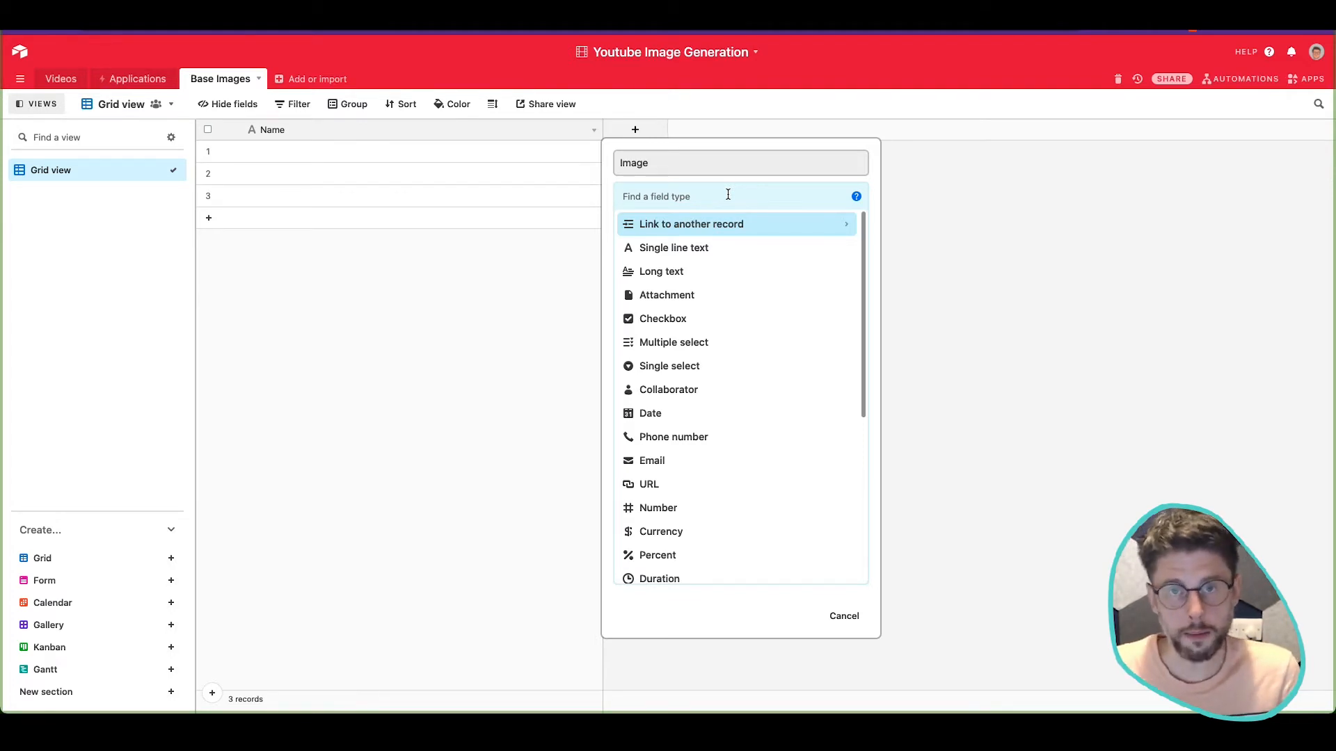
click(727, 194)
text(attac)
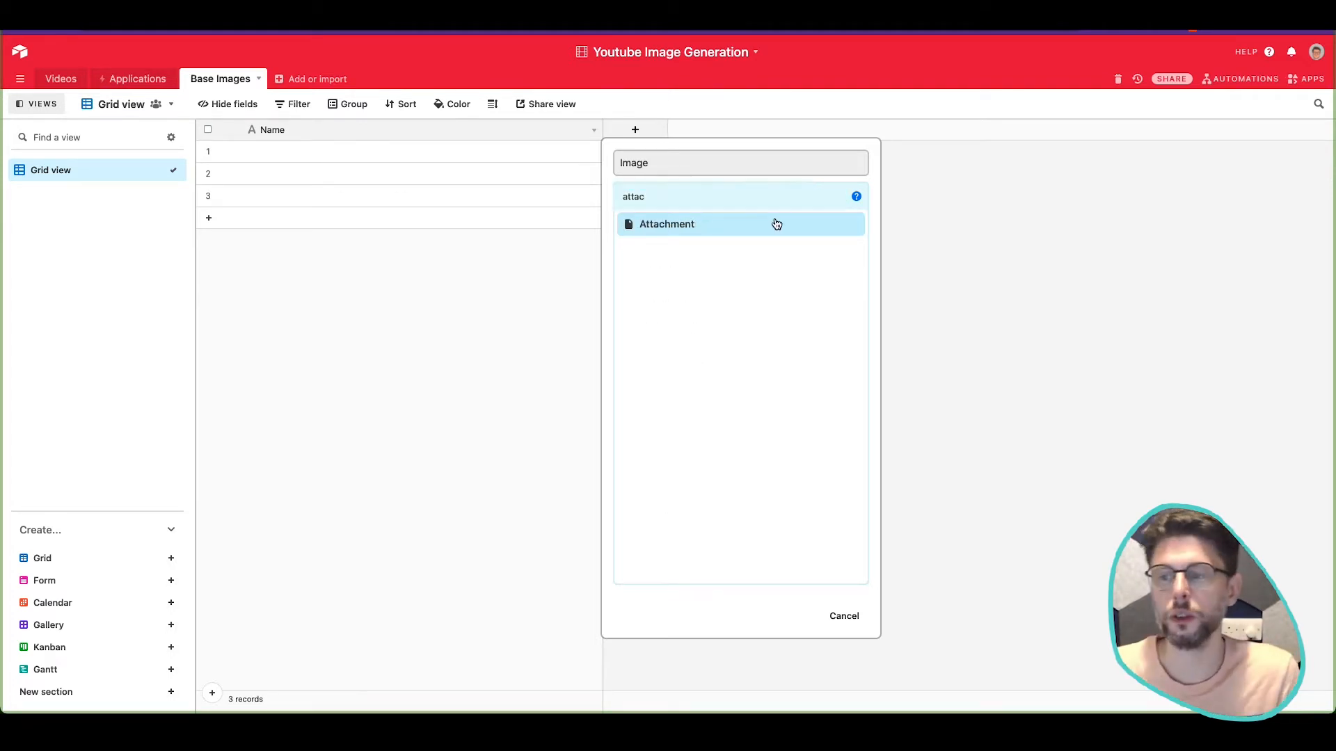
click(775, 221)
click(855, 283)
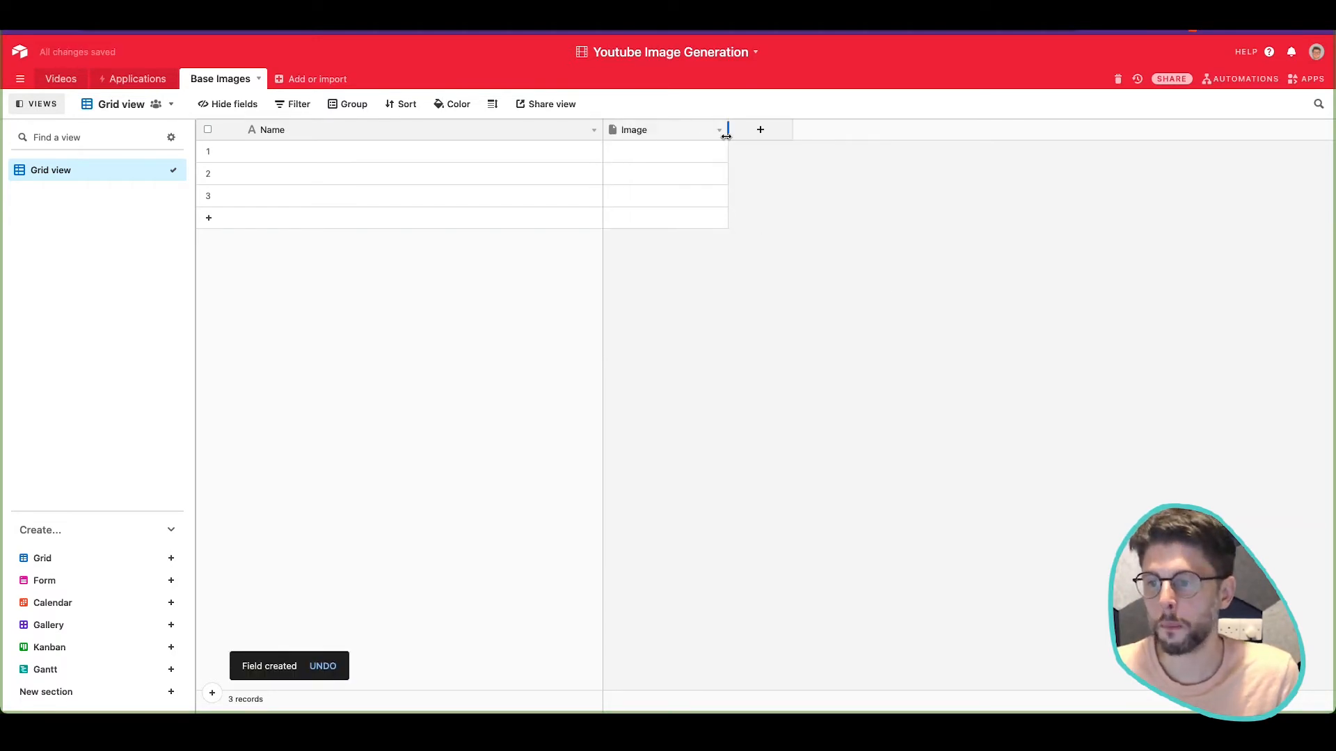
drag(726, 132, 917, 139)
Step: Name the first record in the Base Images table Pink
click(394, 155)
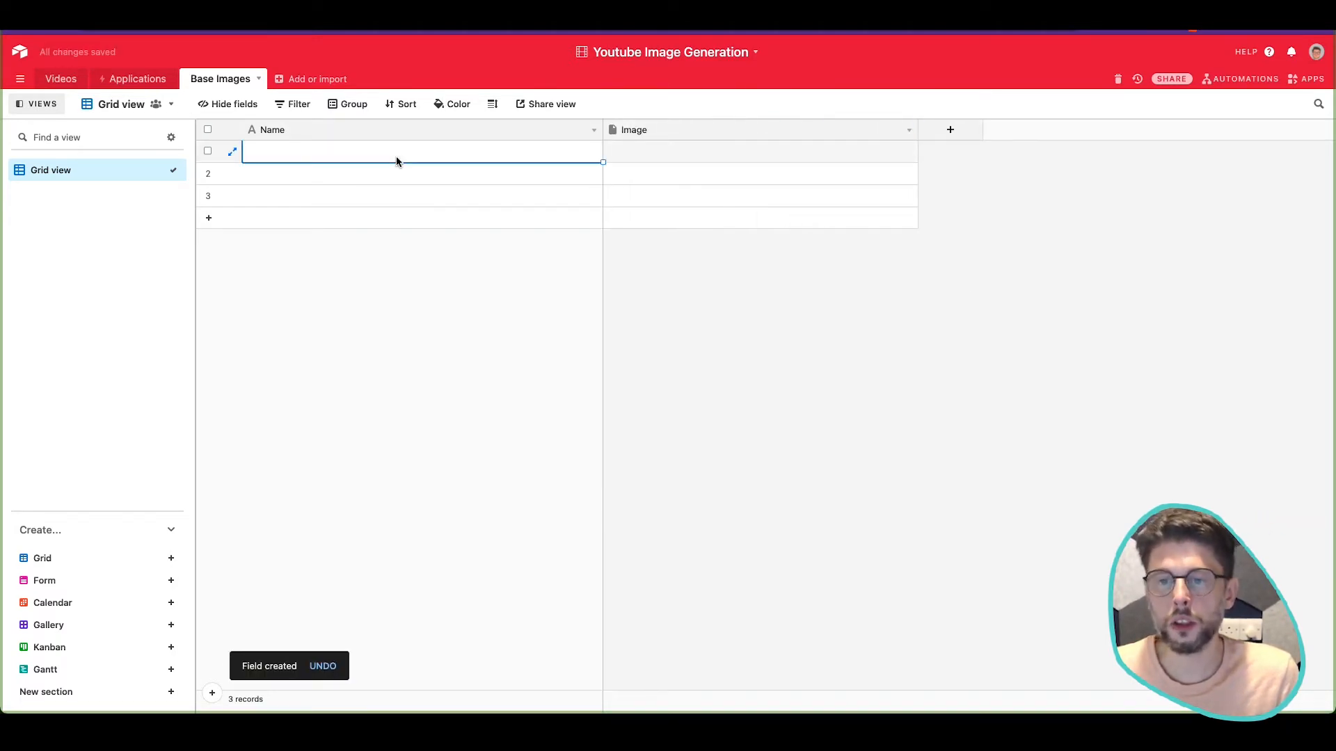
click(397, 157)
text(Pink)
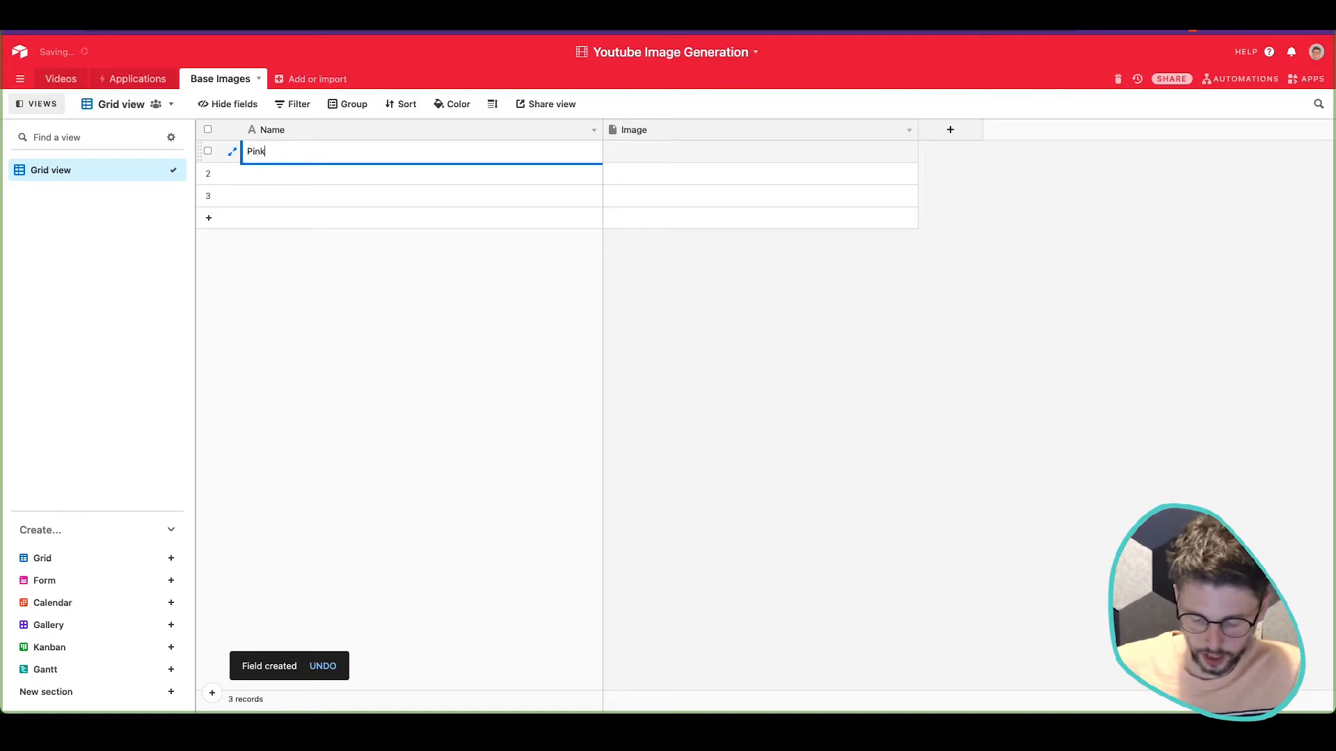
click(415, 175)
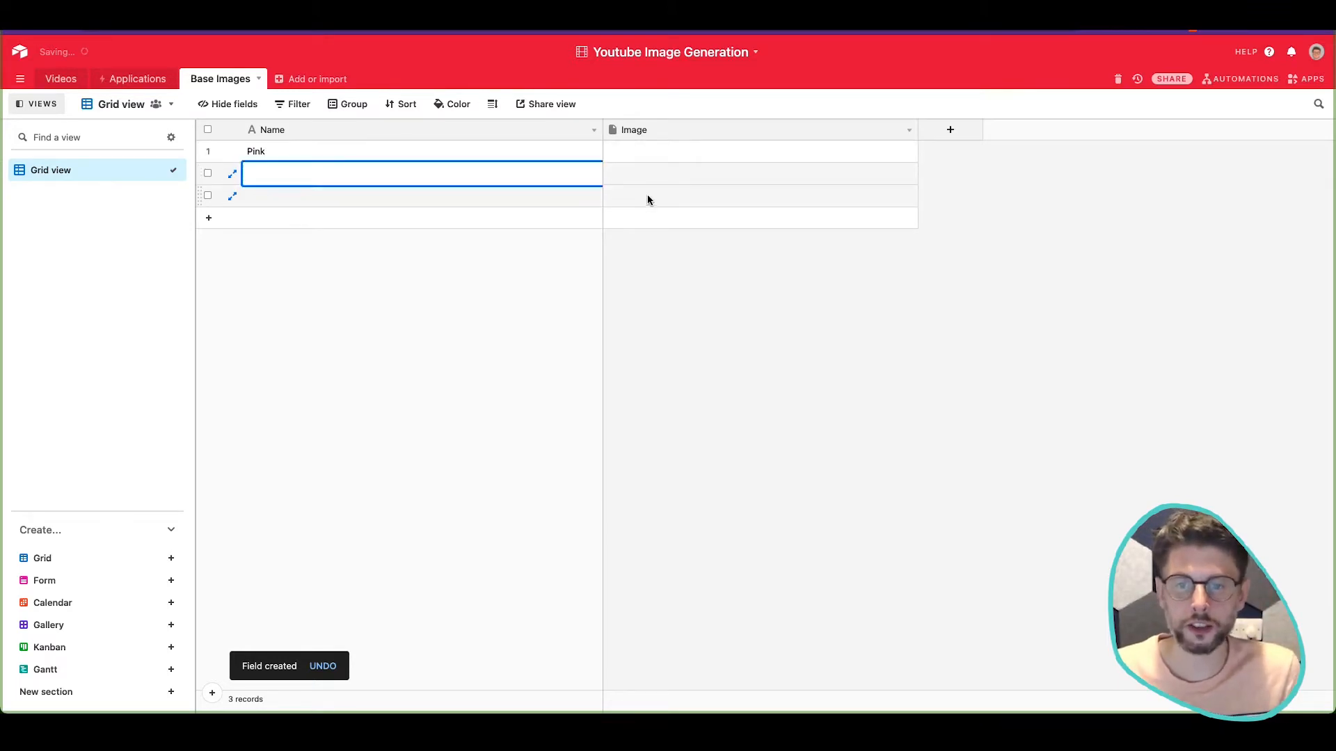
click(619, 176)
click(539, 152)
click(804, 159)
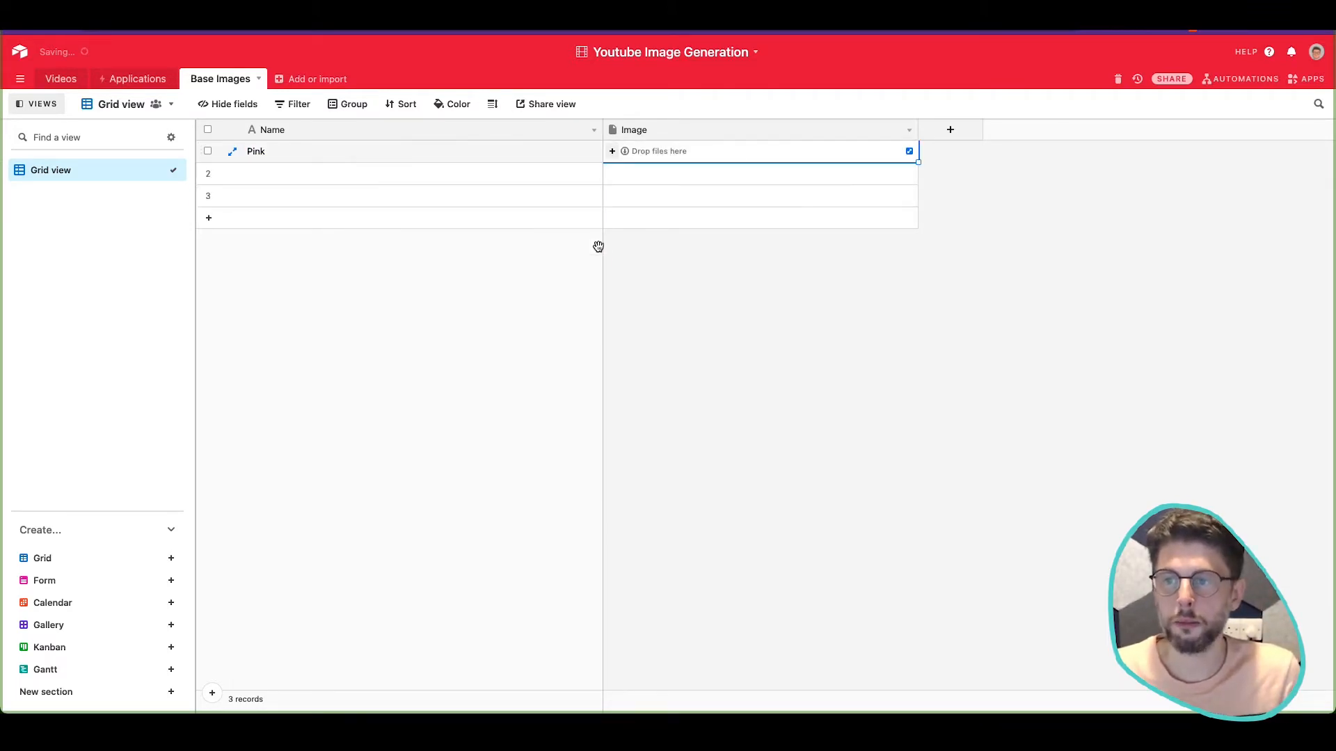
click(874, 326)
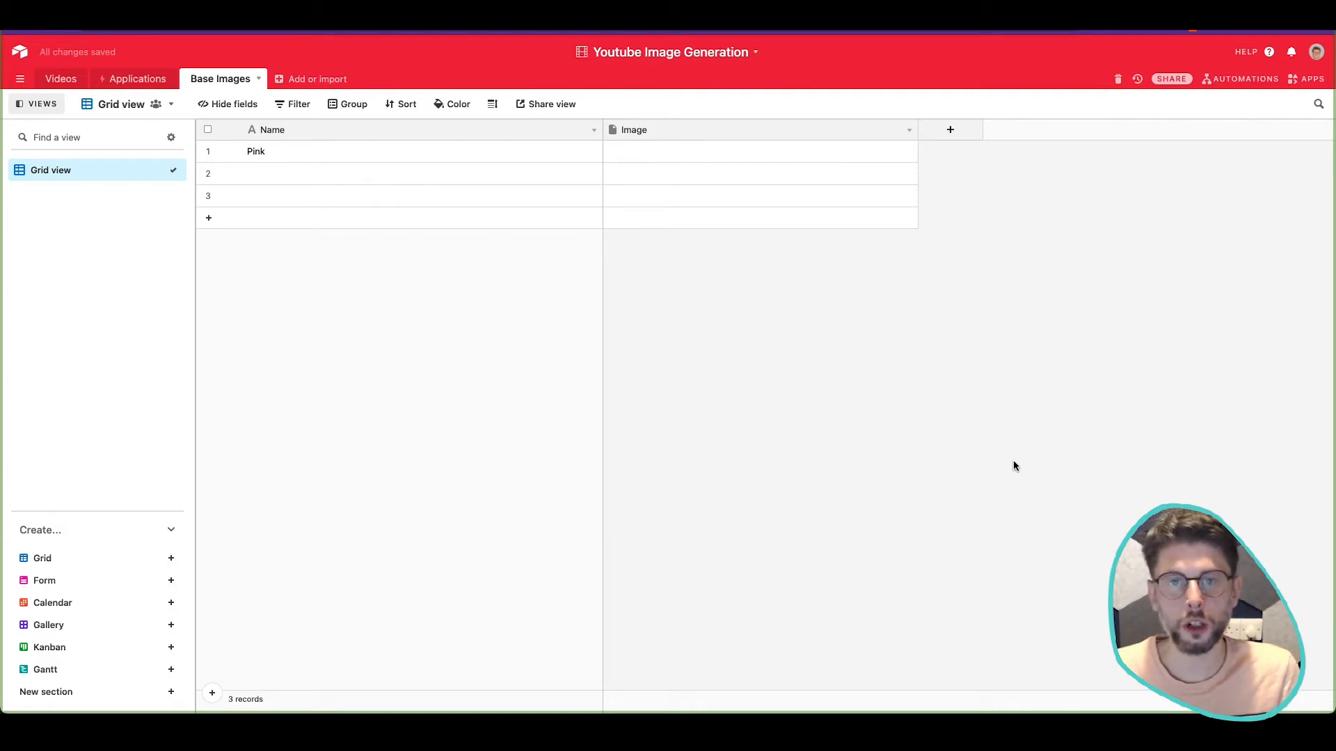
Step: Attach the pink base image file to the Pink record's Image field
key(F11)
click(1289, 50)
key(F11)
drag(1289, 57, 678, 161)
click(599, 264)
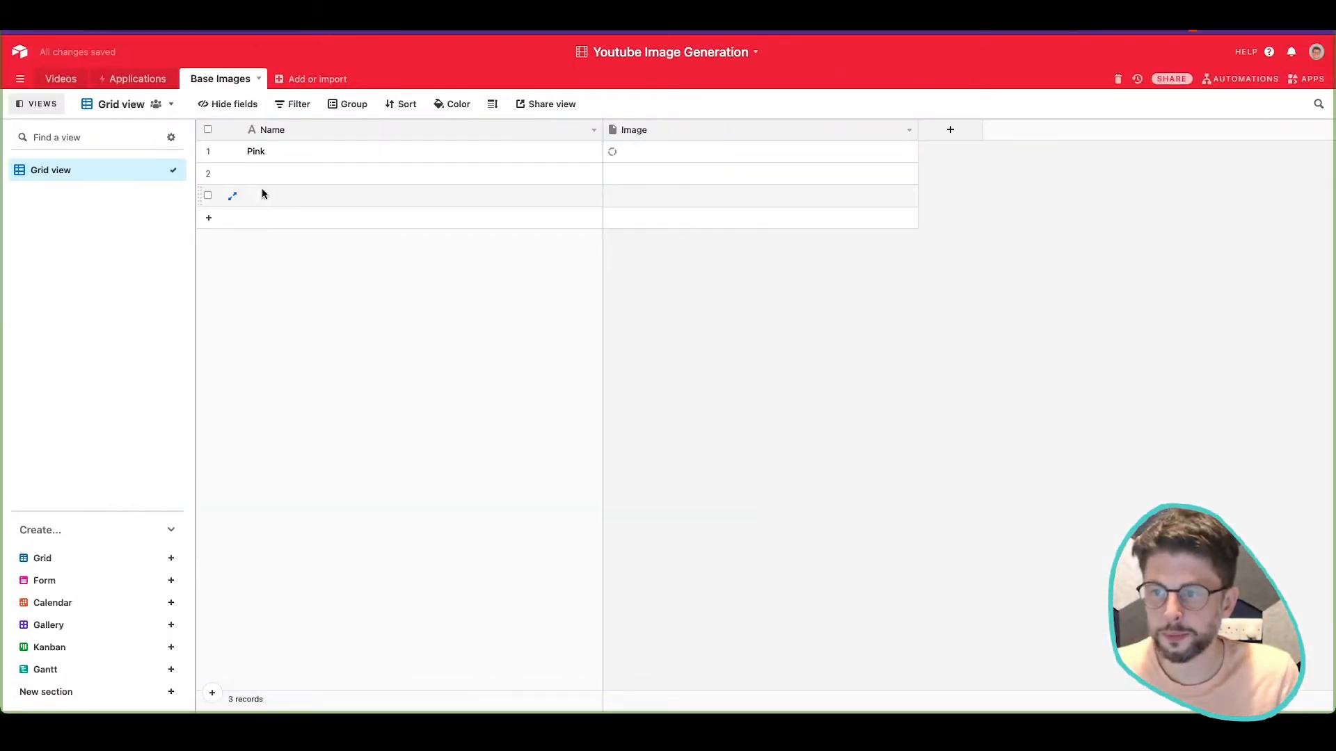
Step: Attach the blue base image file to the second record and name that record Blue
click(271, 175)
key(F11)
drag(1303, 105, 660, 181)
key(F11)
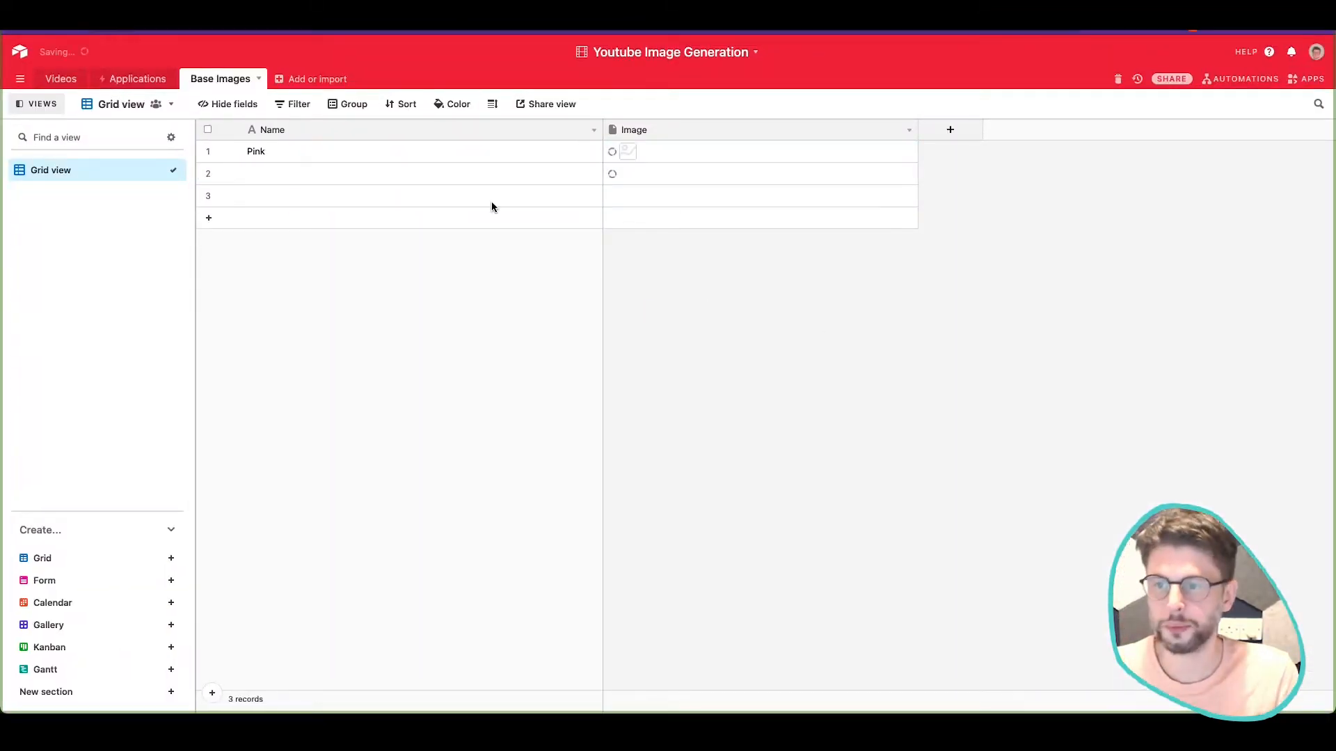
double_click(357, 181)
text(e)
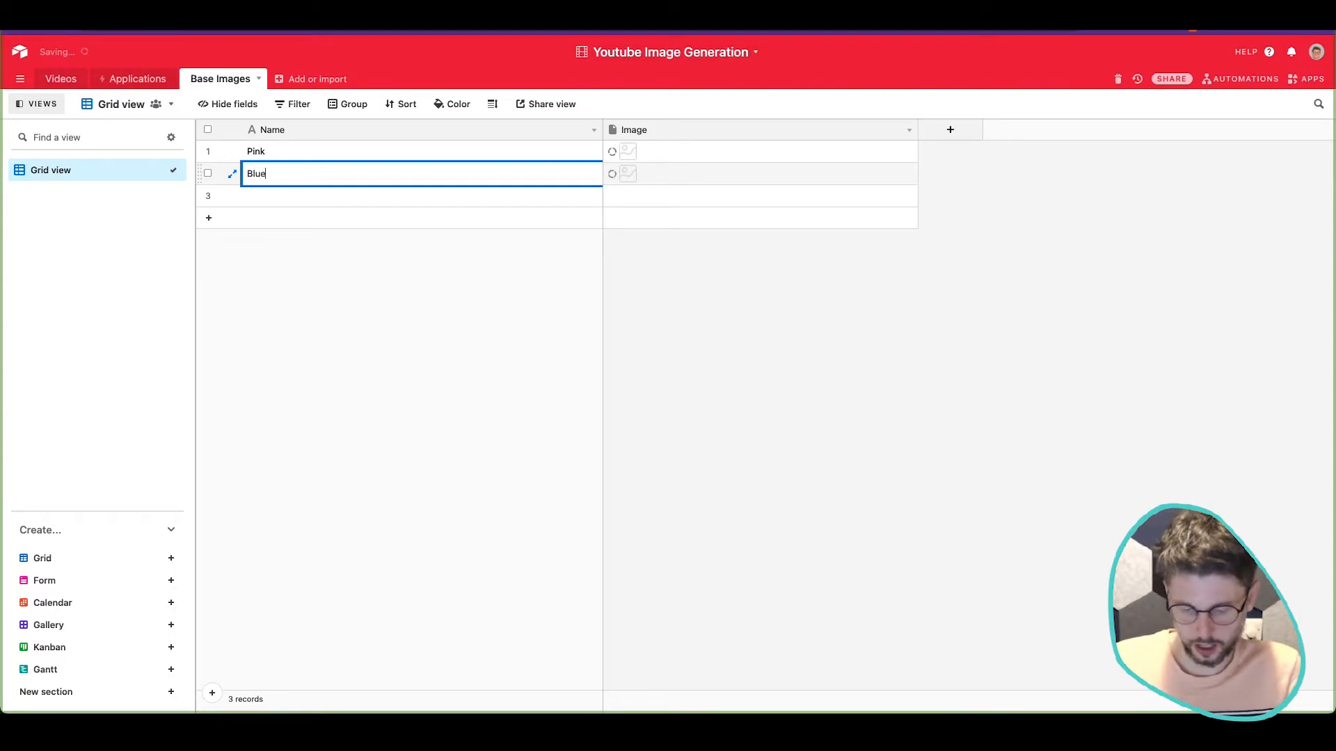
key(Return)
Step: Name the third record Green and add a fourth record named Yellow
double_click(339, 190)
text(Green)
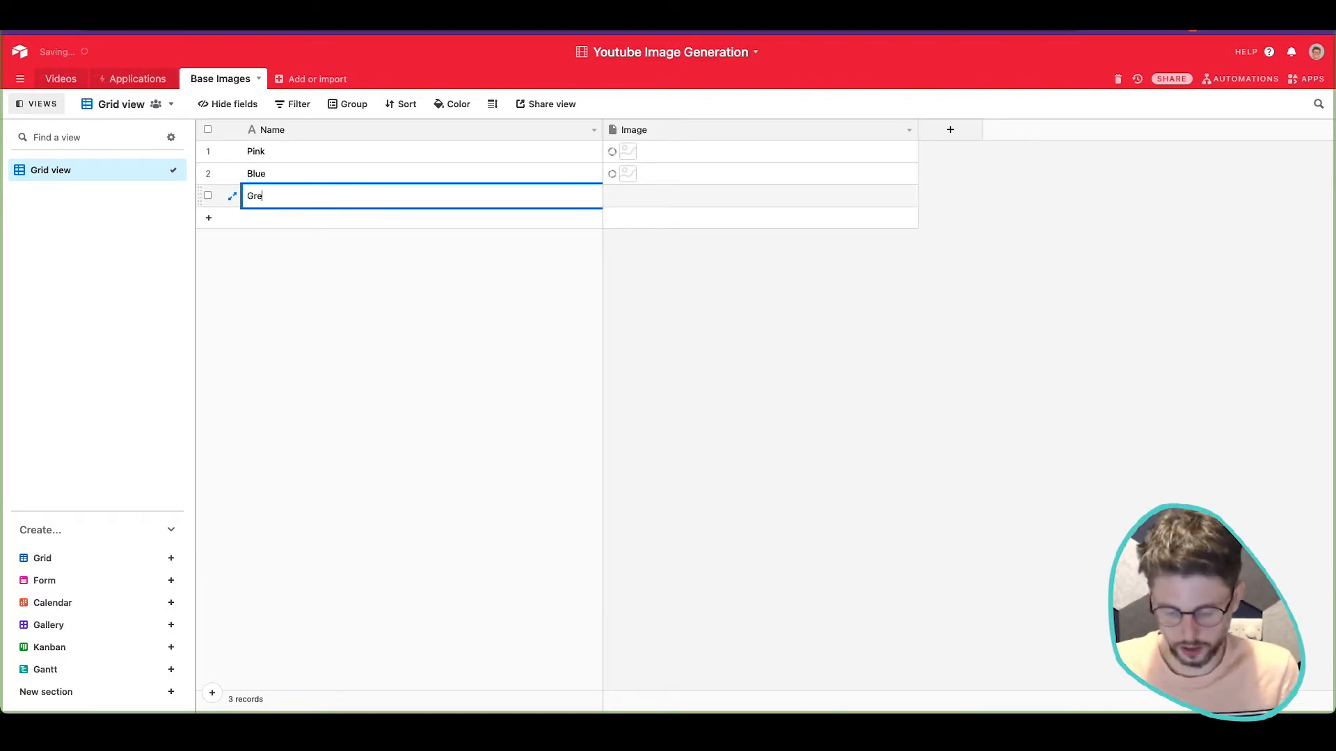
click(271, 231)
click(273, 228)
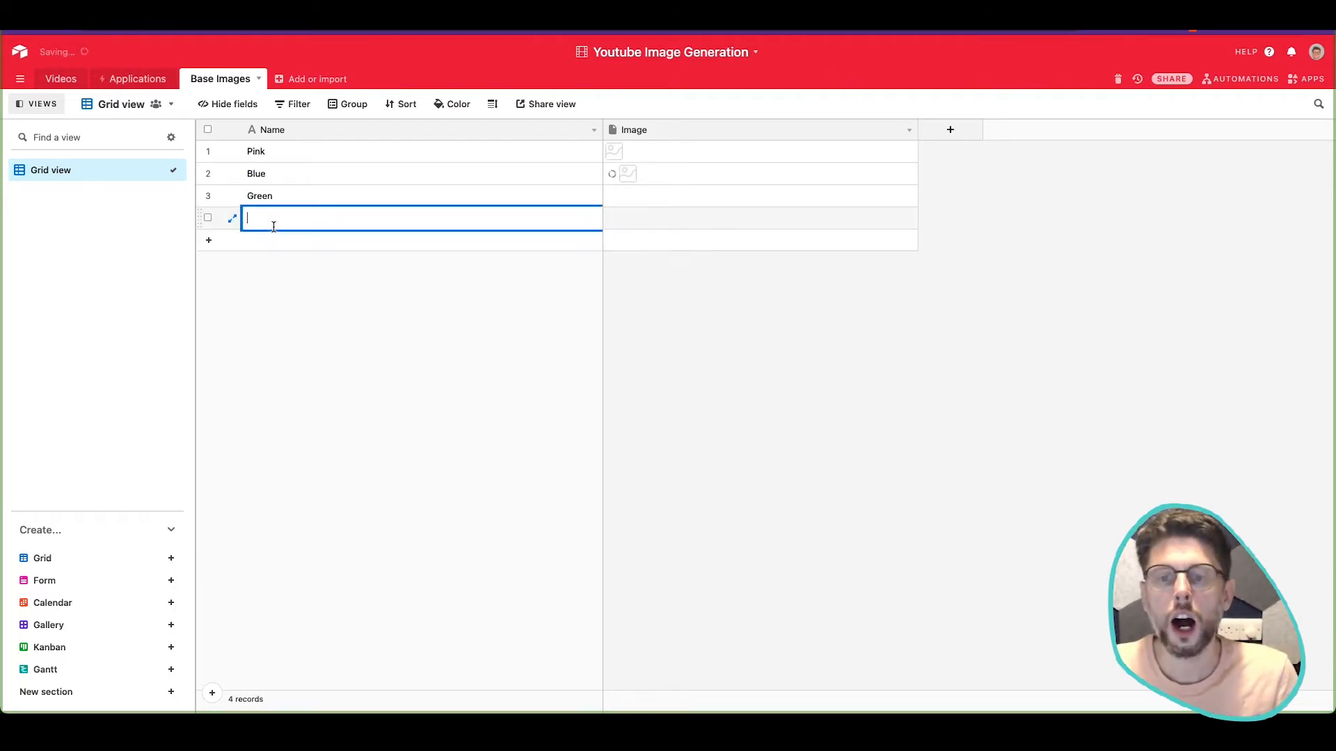
text(Yellow)
click(623, 384)
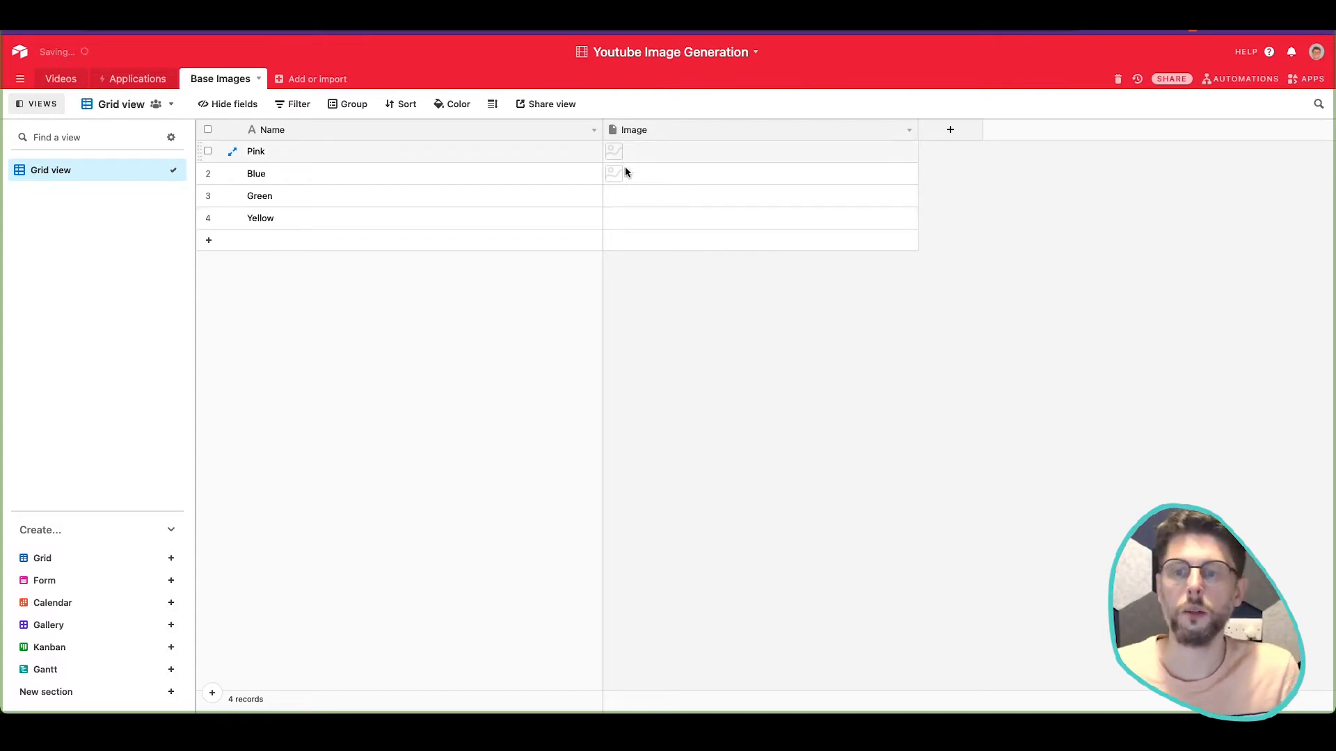
Step: Attach the green base image file to the Green record's Image field
click(628, 190)
key(ctrl+Left)
drag(1290, 207, 636, 201)
key(ctrl+Right)
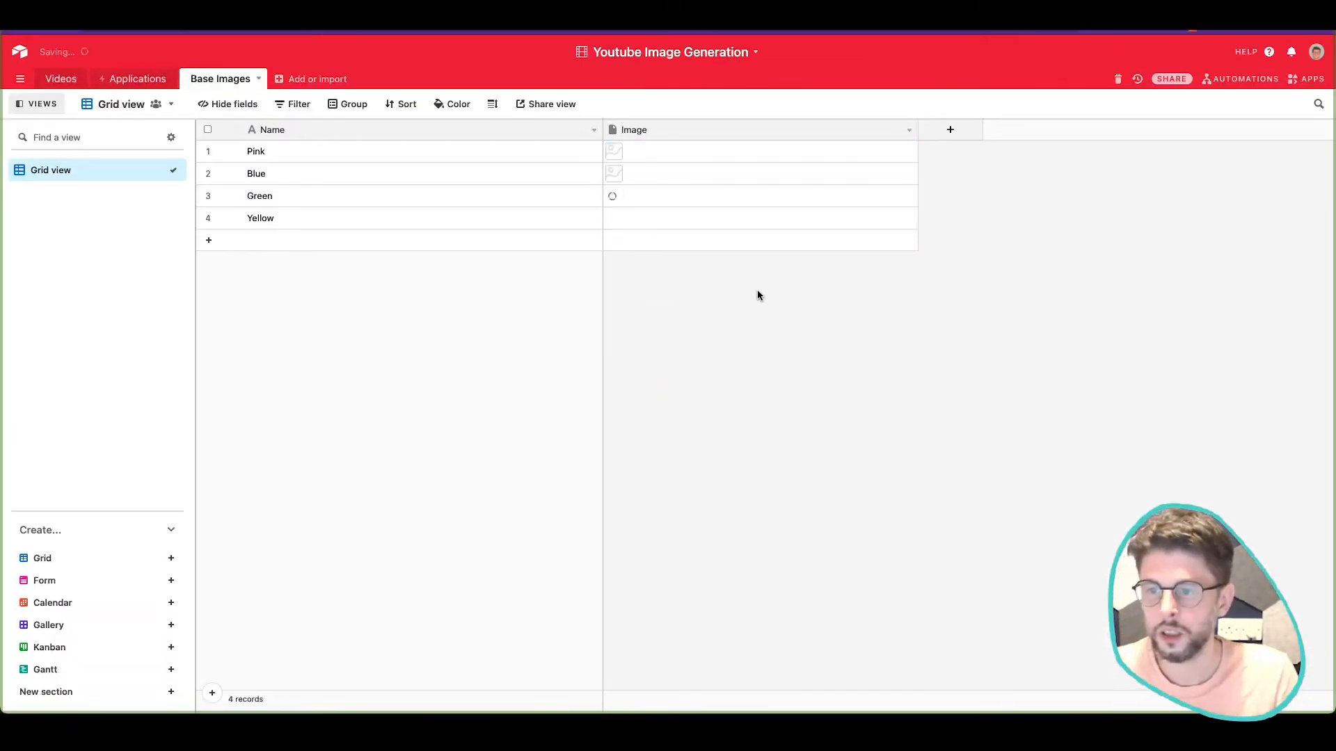
Step: Attach the yellow base image file to the Yellow record's Image field
key(ctrl+Left)
click(1291, 156)
drag(1291, 158, 1291, 160)
key(ctrl+Right)
drag(1291, 160, 633, 217)
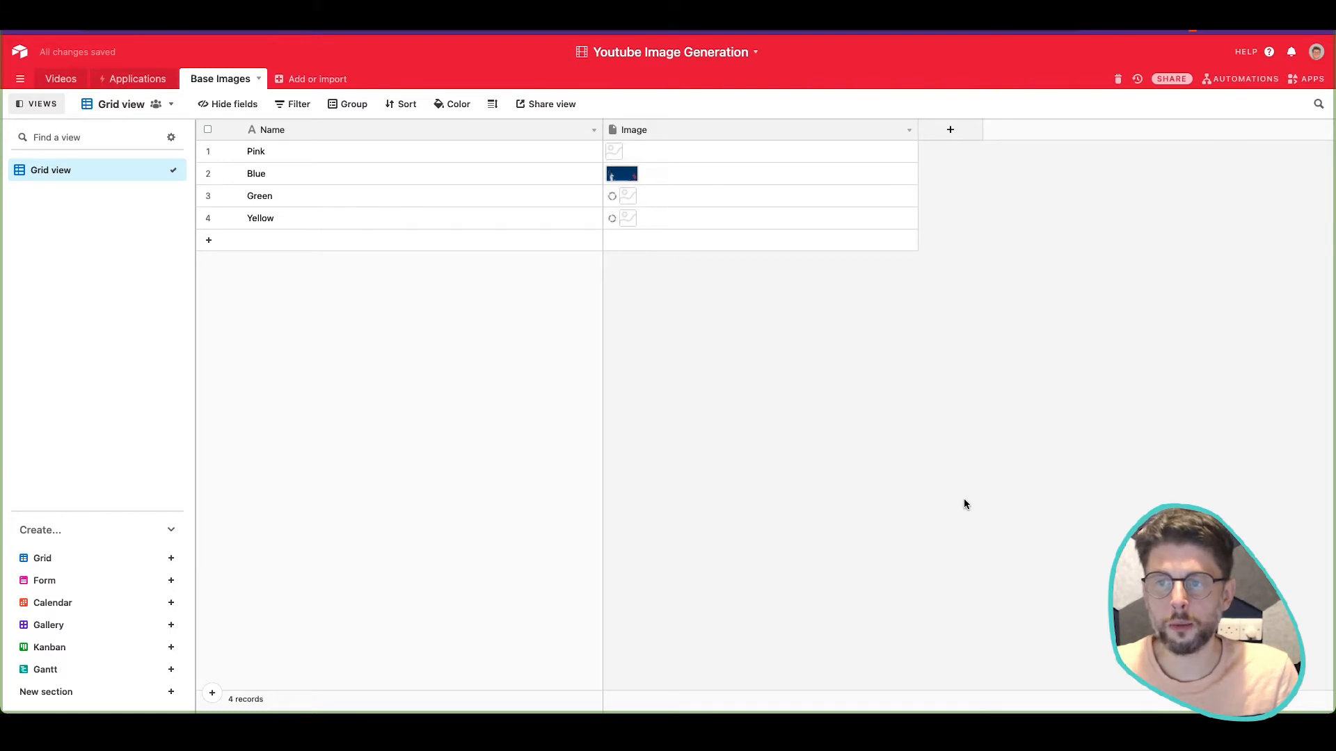
Step: Return to the Videos table and widen its Applications column
click(127, 81)
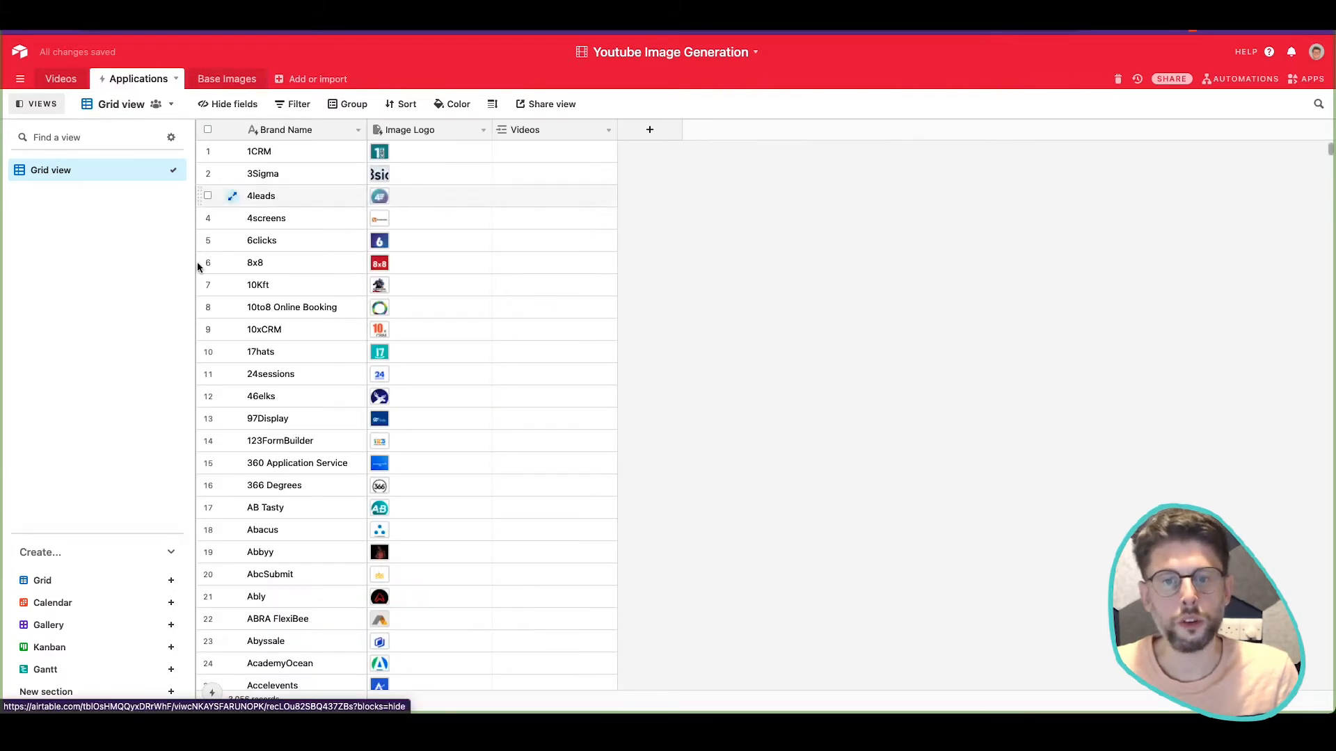
click(48, 79)
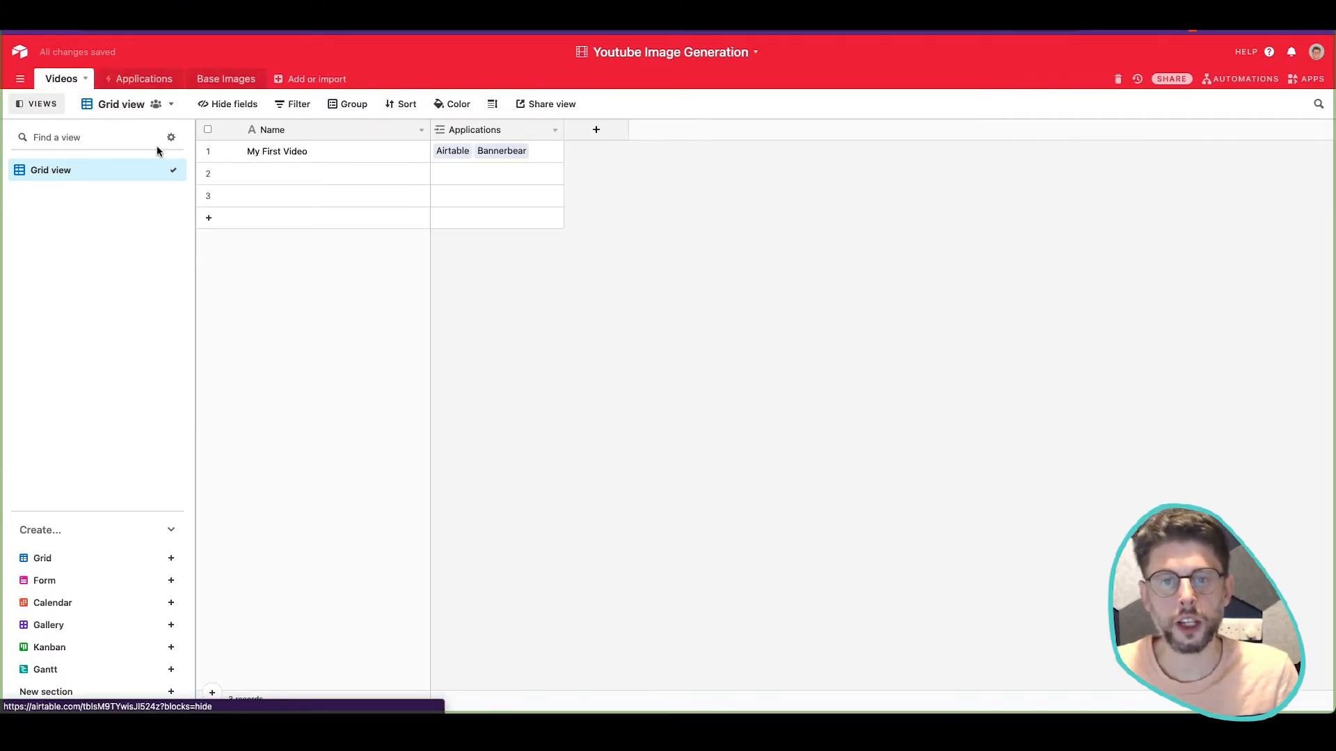
drag(564, 130, 660, 136)
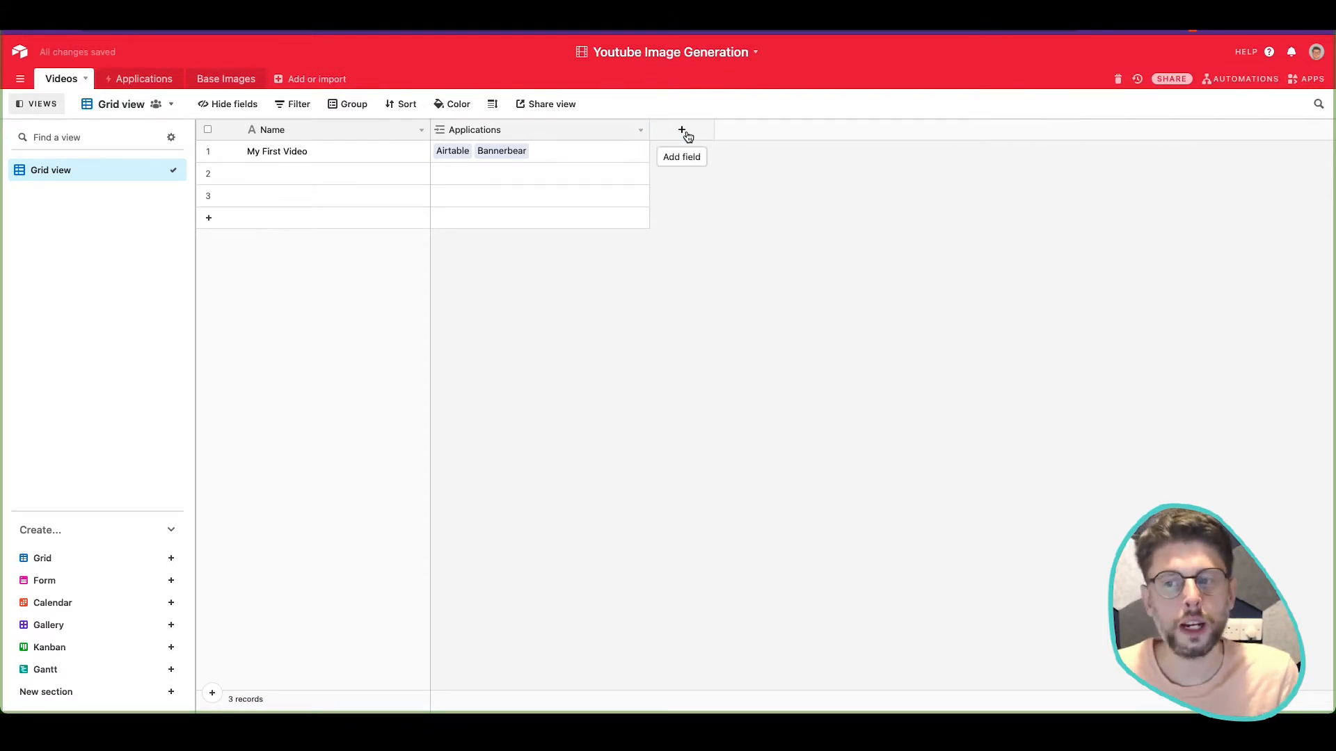
Step: Add a Base Images field to the Videos table that links to the Base Images table, with linking to multiple records turned off
click(683, 132)
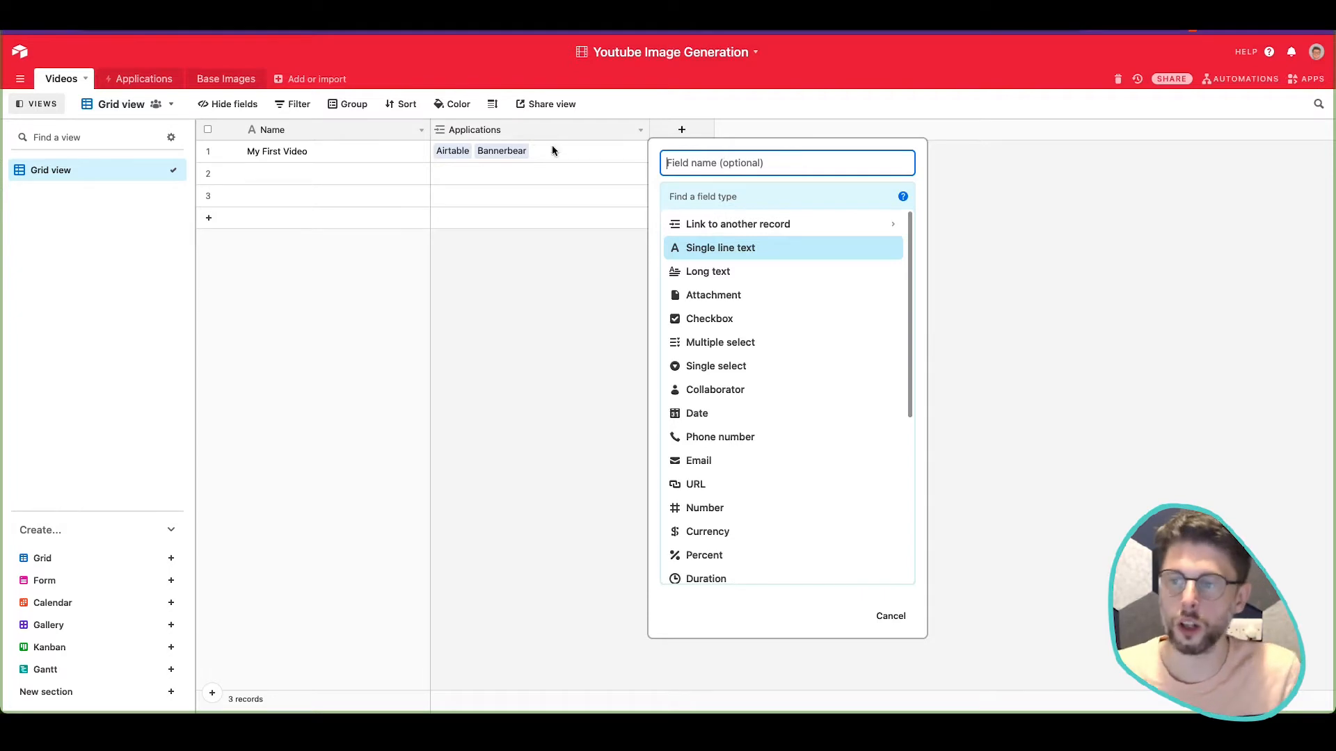
click(683, 222)
click(701, 160)
text(Bas)
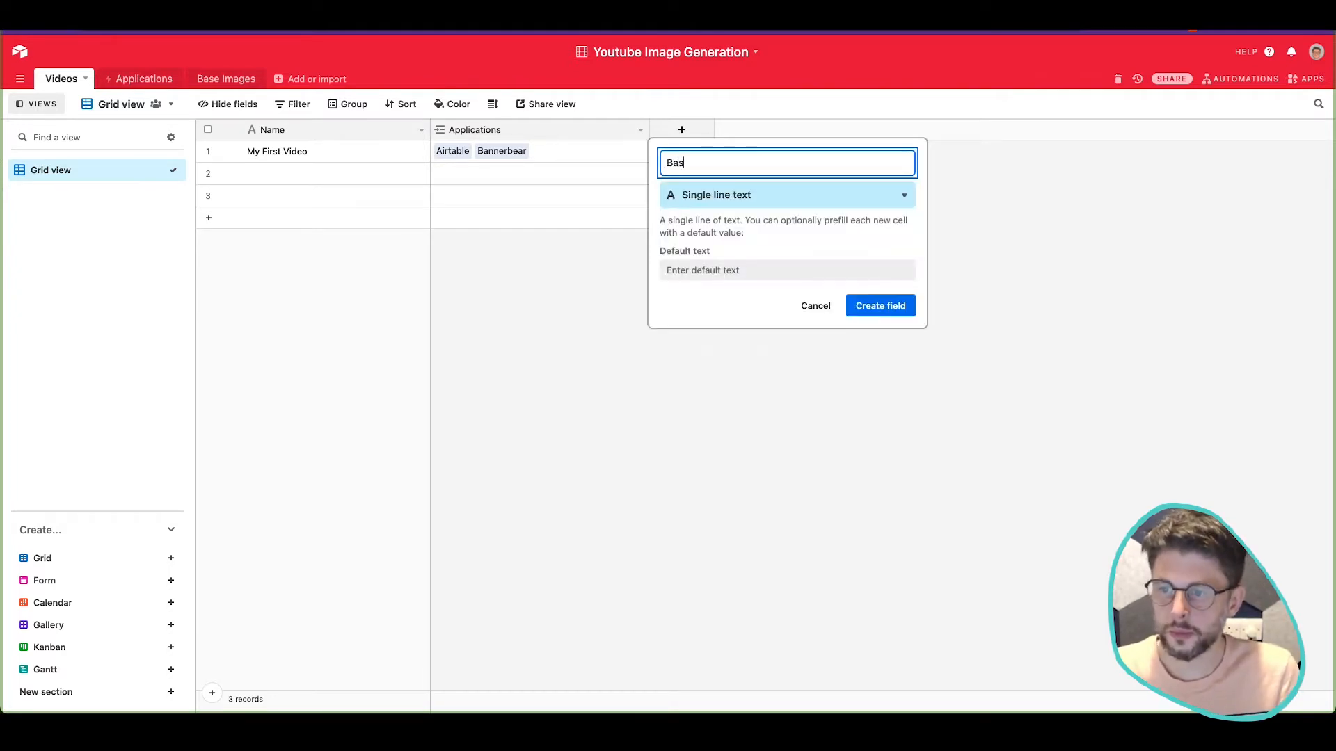
text(e Image)
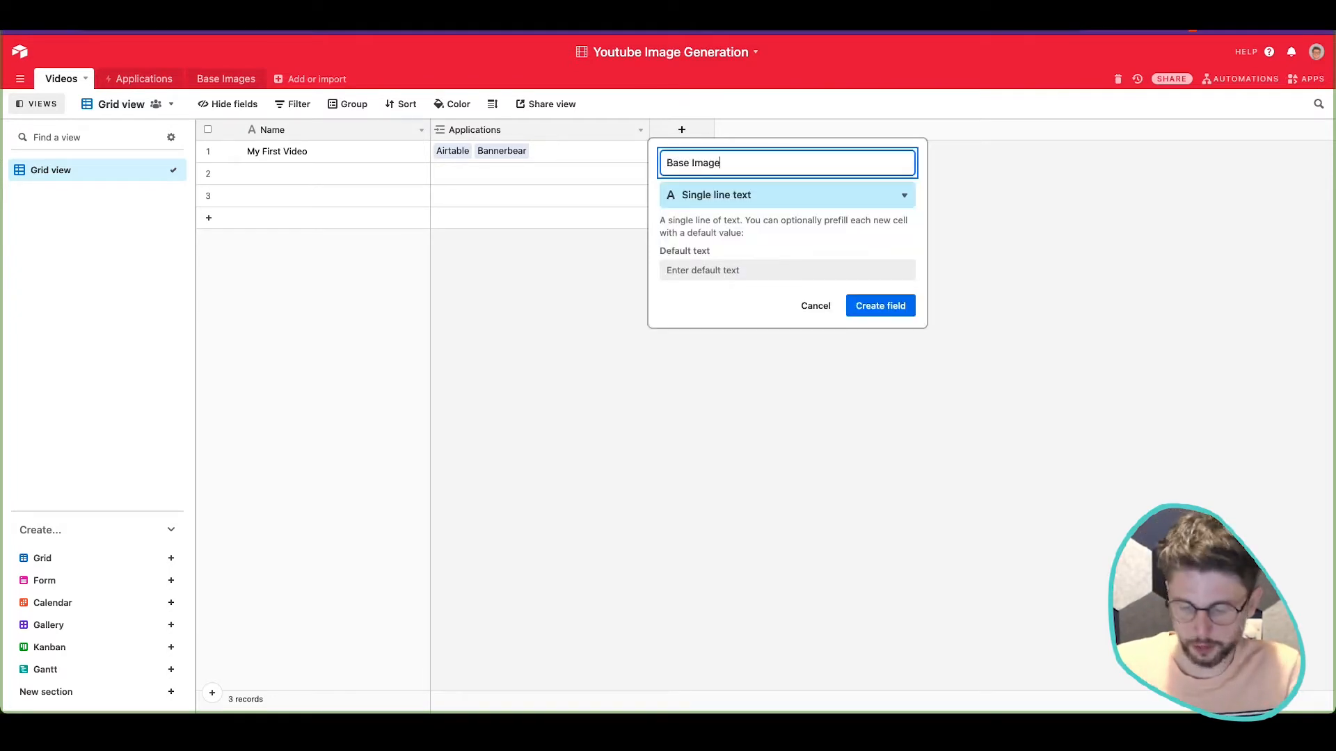
text(s)
click(746, 197)
click(771, 224)
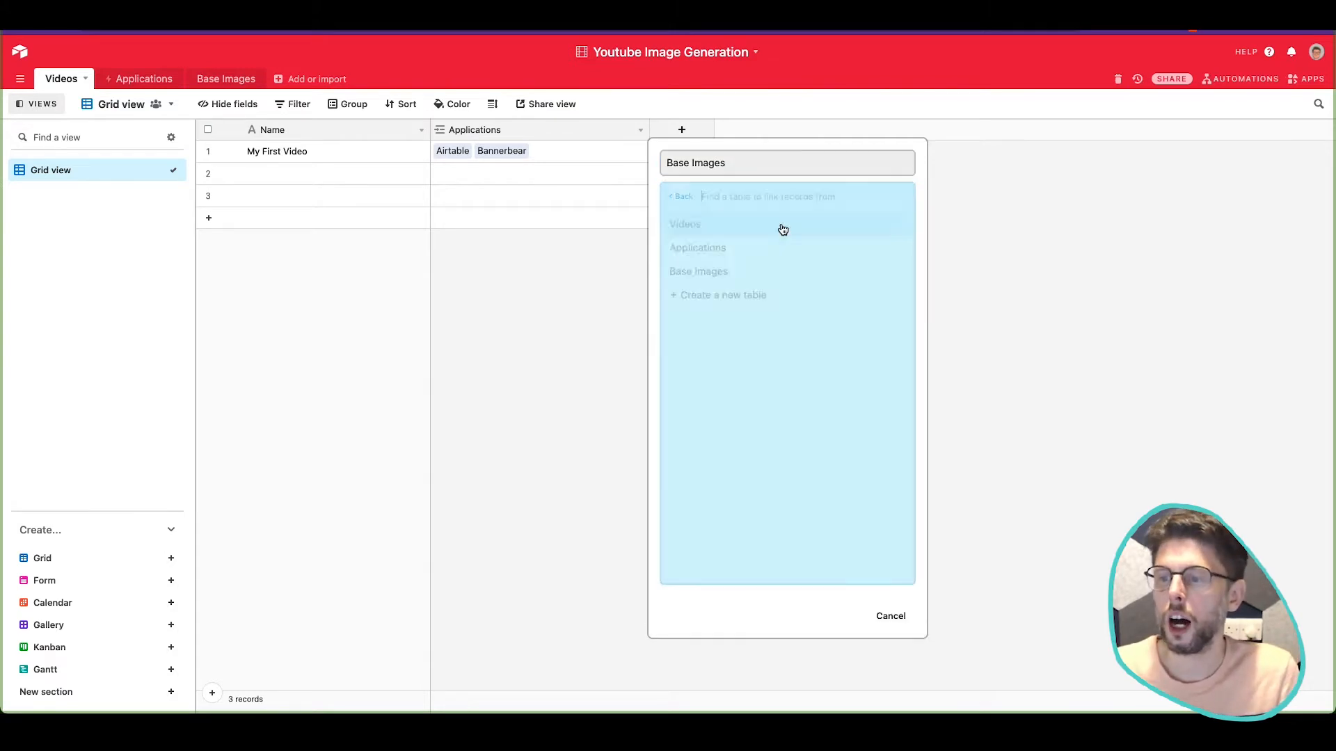
click(774, 272)
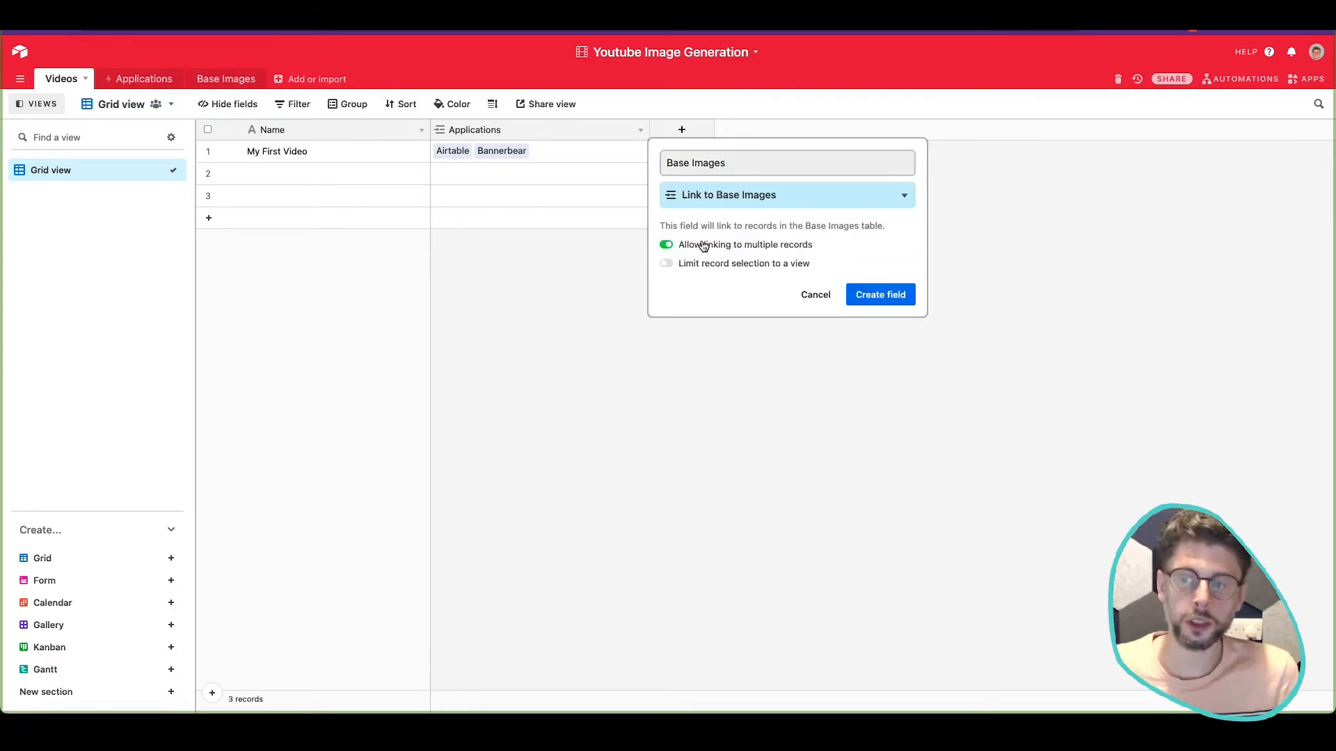
click(666, 246)
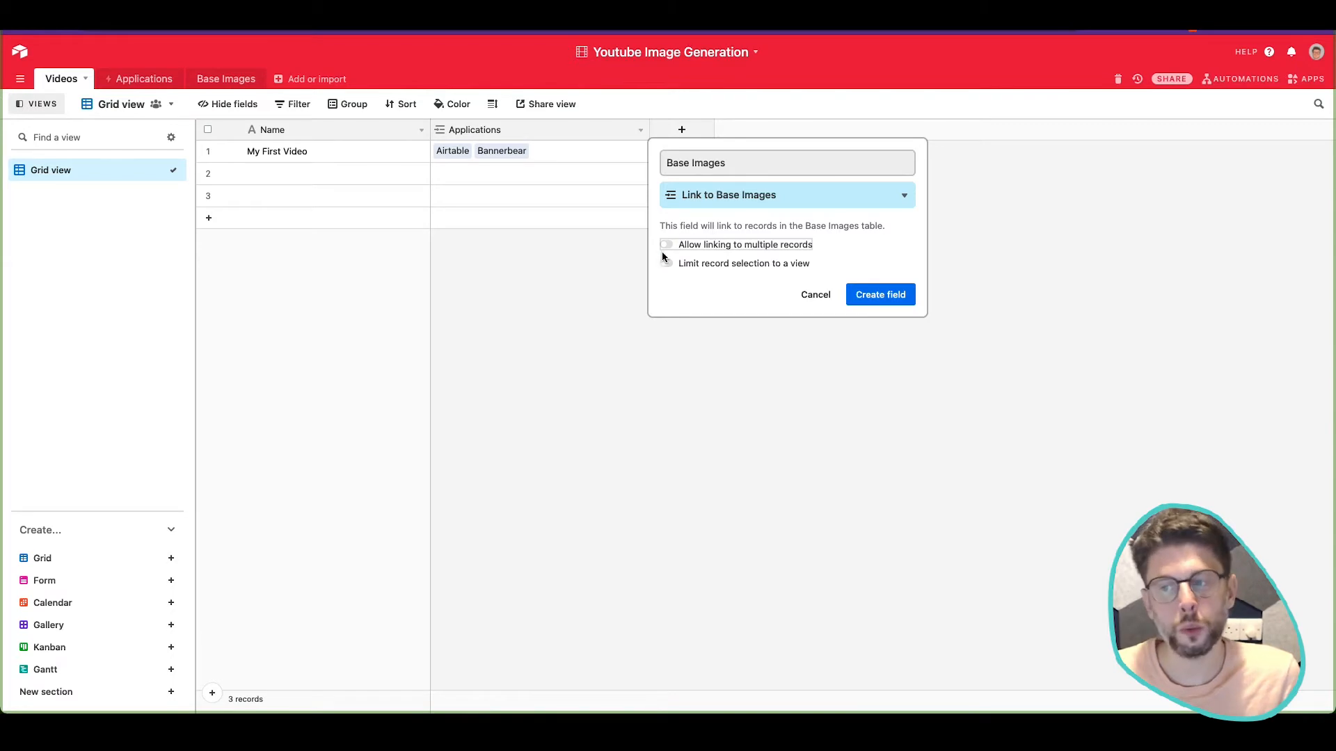
click(867, 294)
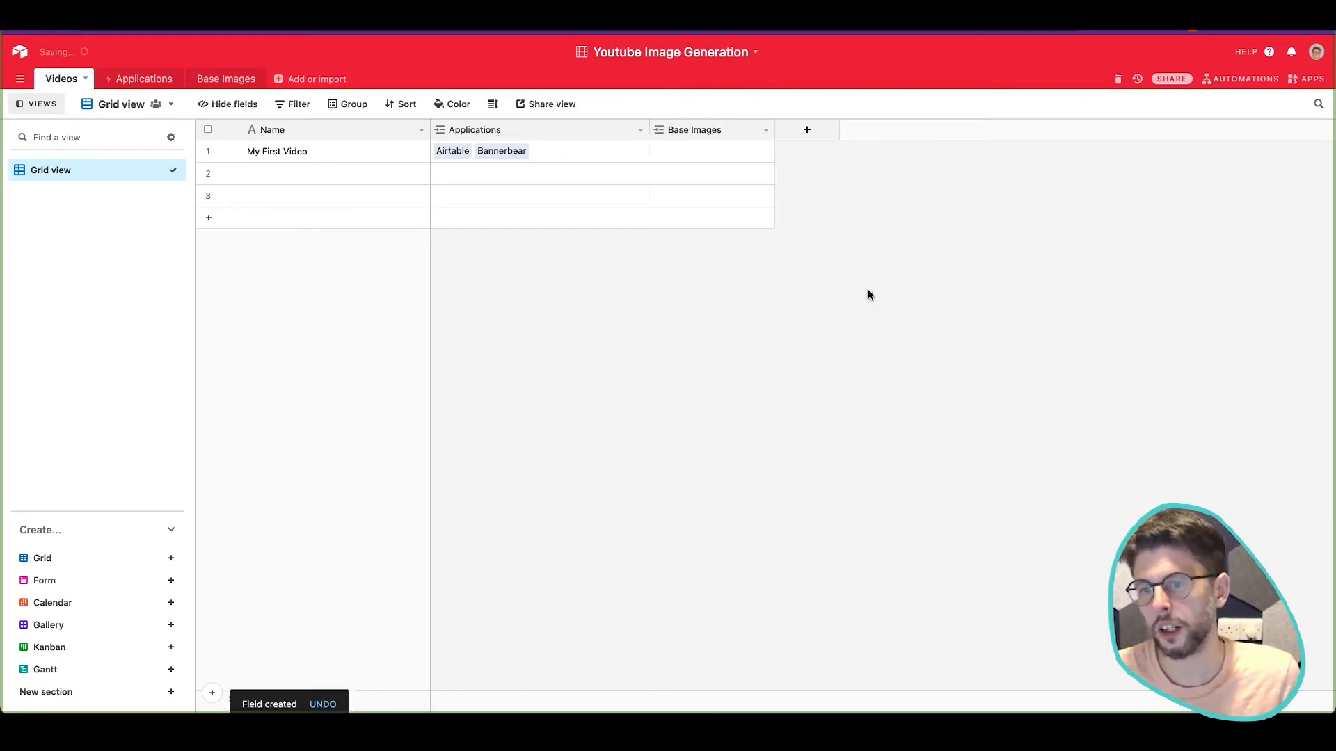
Step: Widen the Base Images column and link the Green base image to My First Video
drag(774, 130, 827, 129)
click(754, 154)
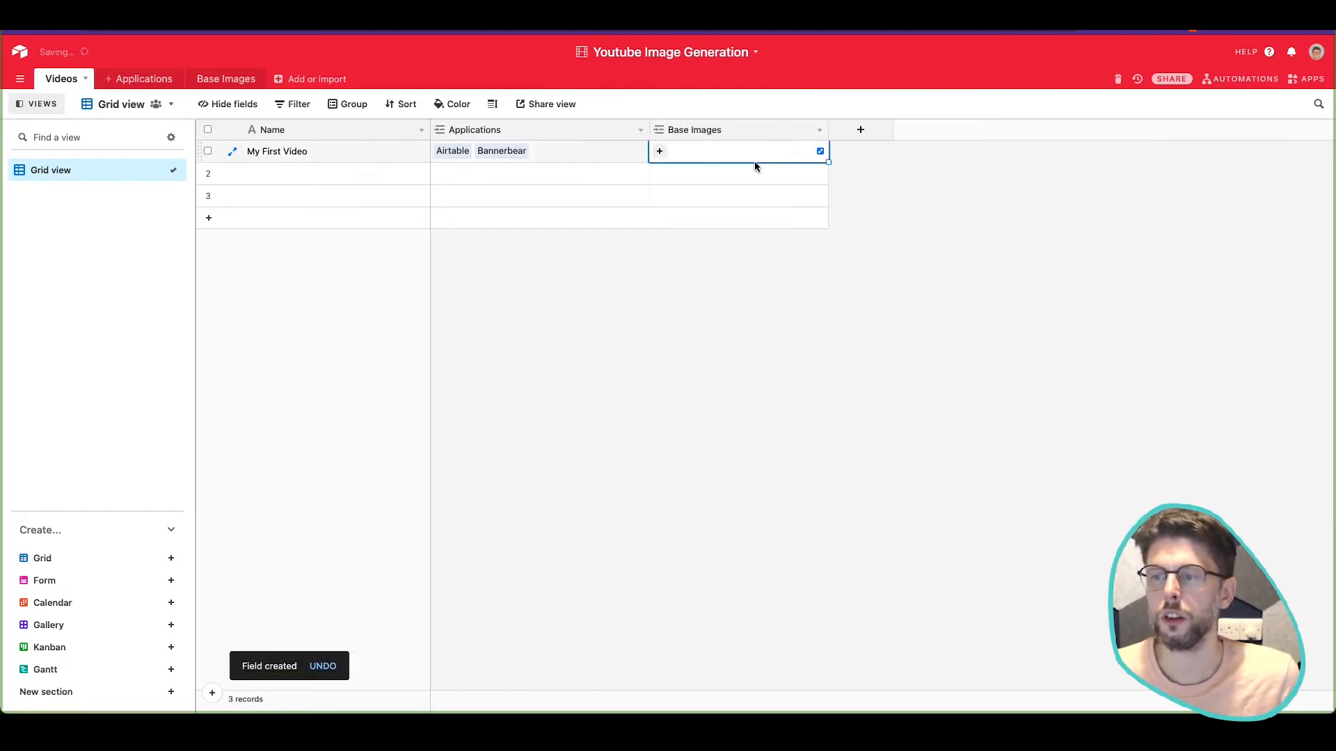
click(656, 153)
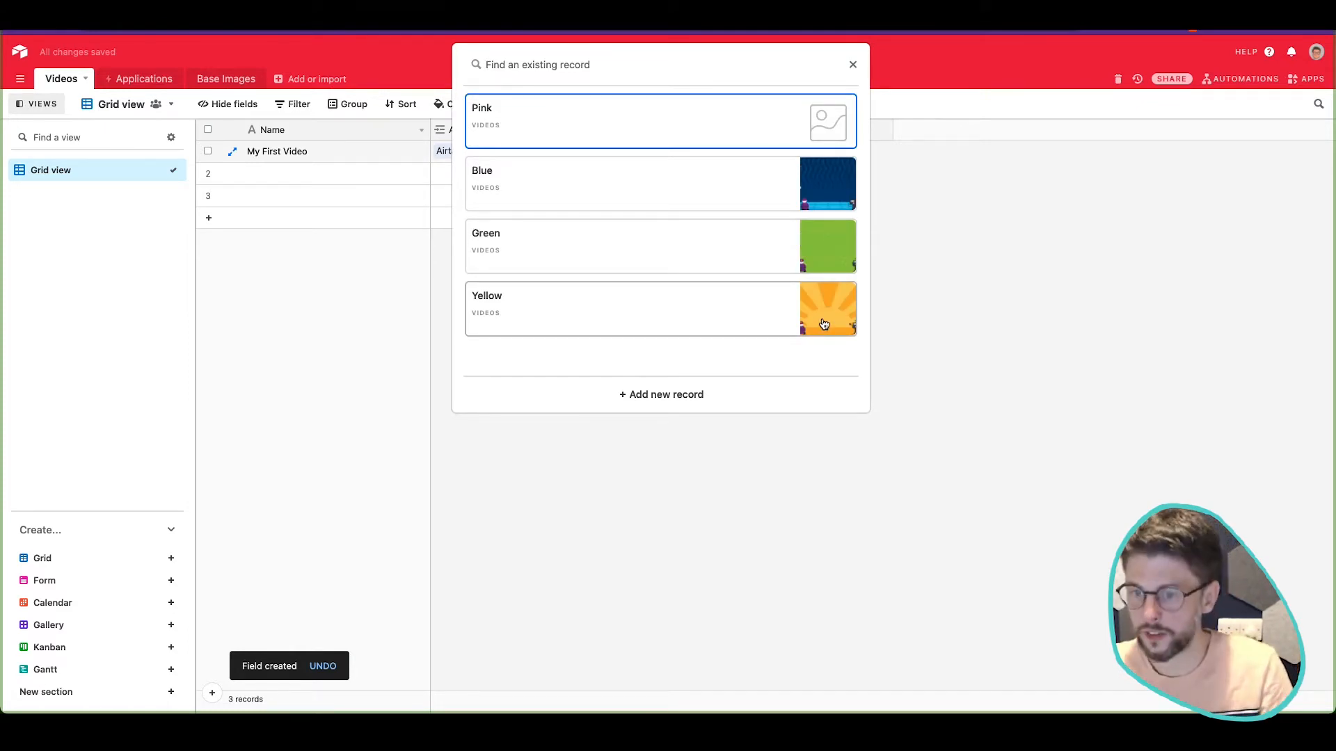
click(822, 261)
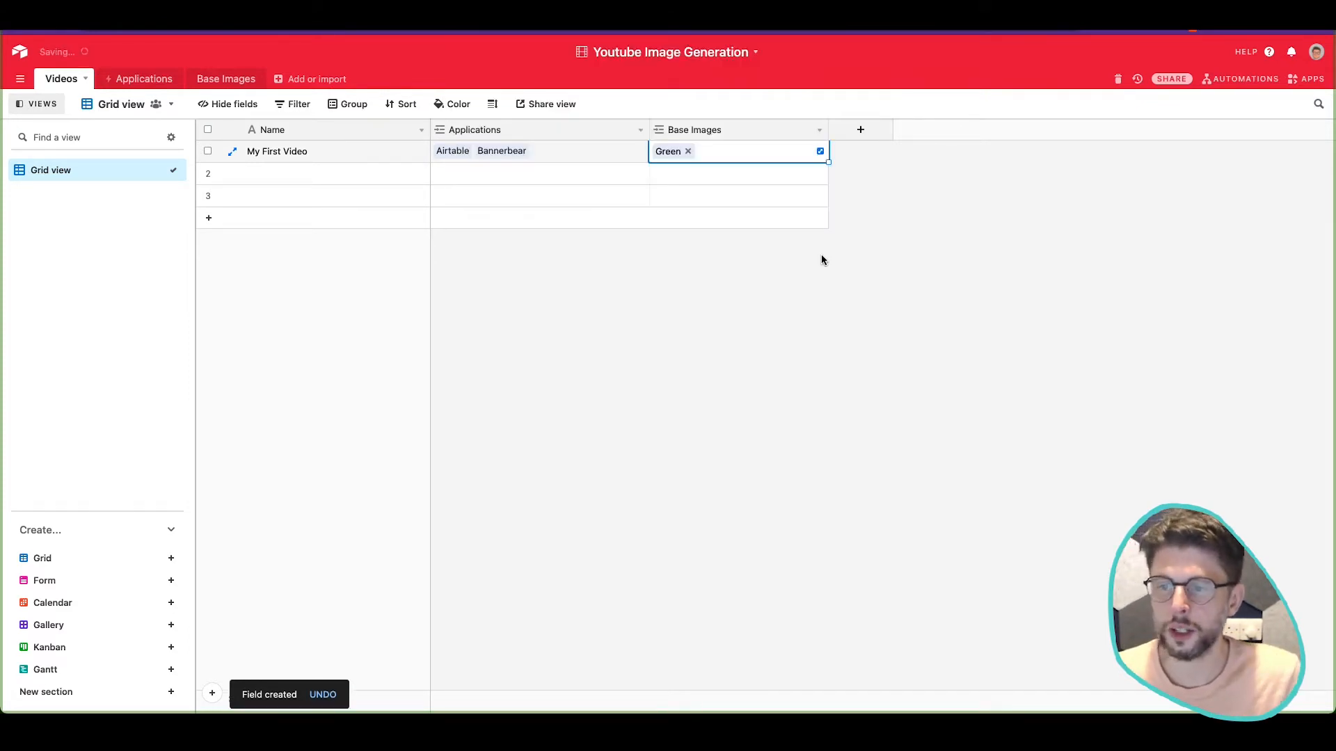
click(821, 255)
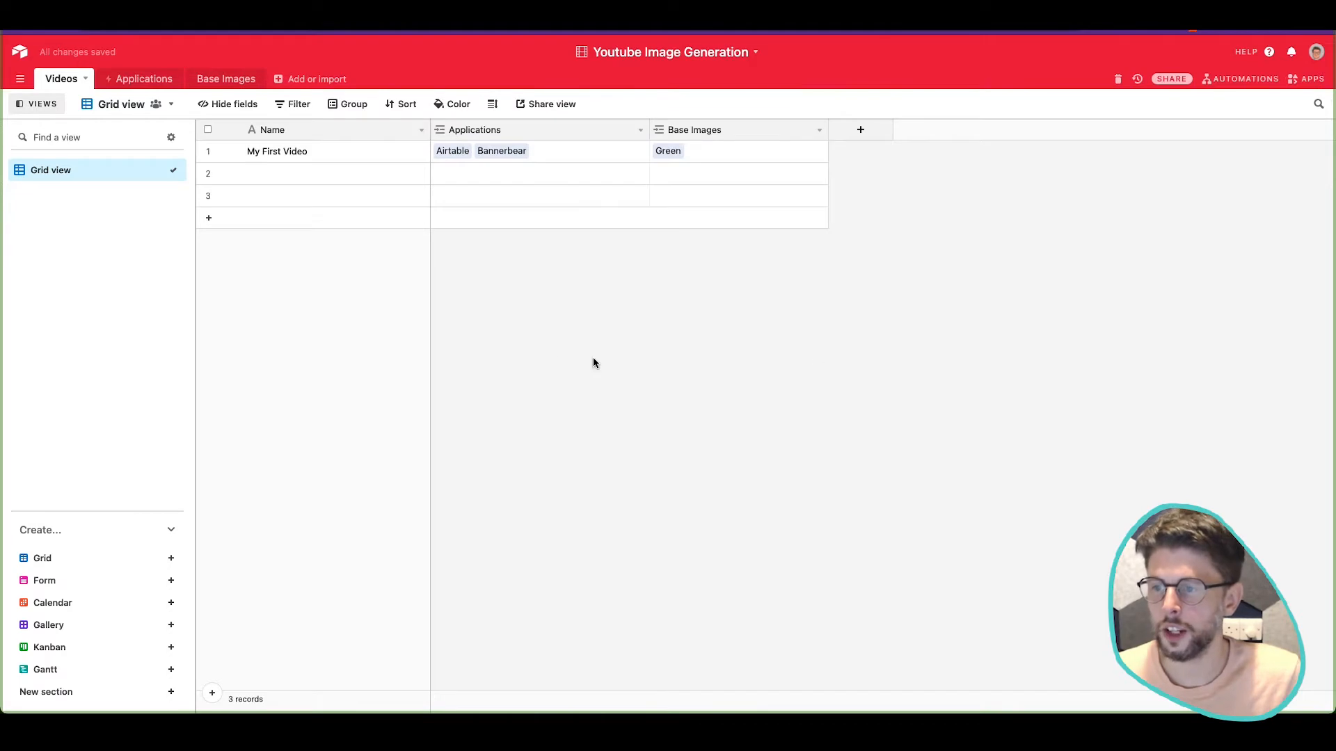
Step: Delete the two empty records below My First Video in the Videos table
click(359, 181)
right_click(359, 183)
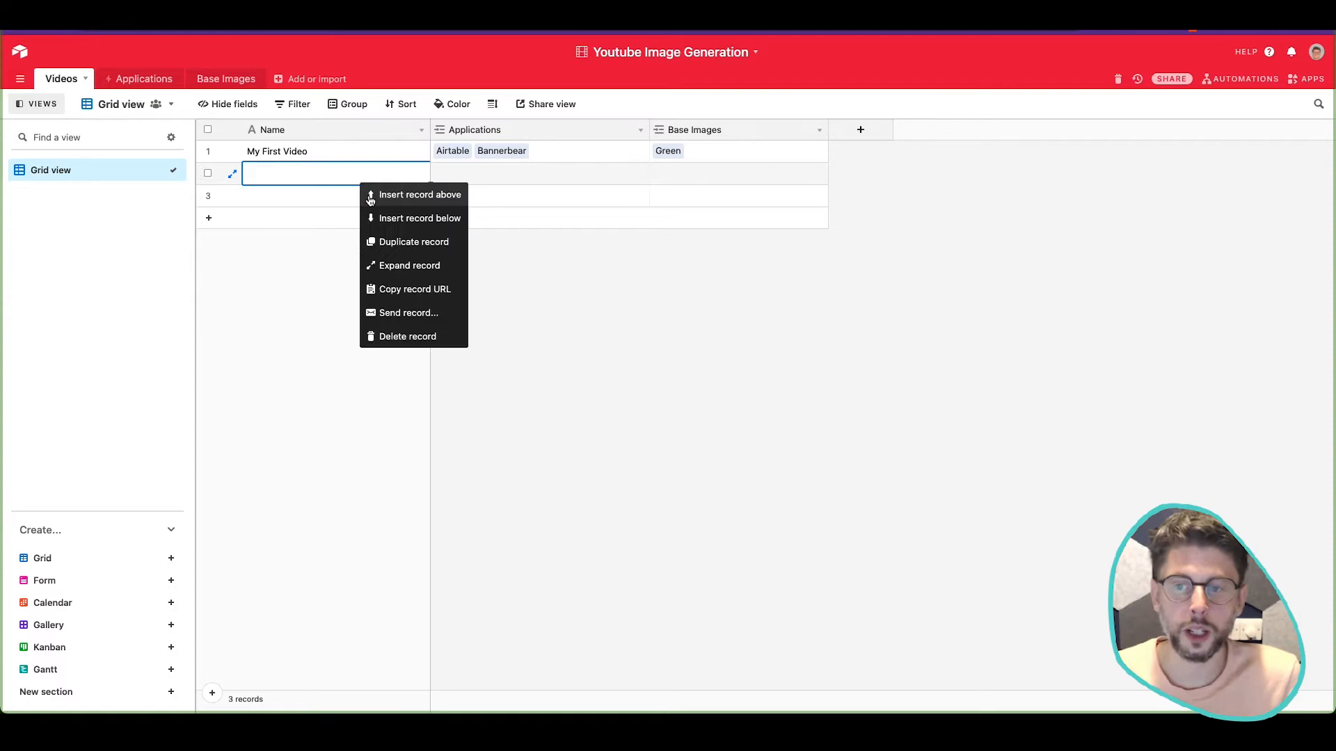
click(406, 336)
right_click(360, 176)
click(405, 323)
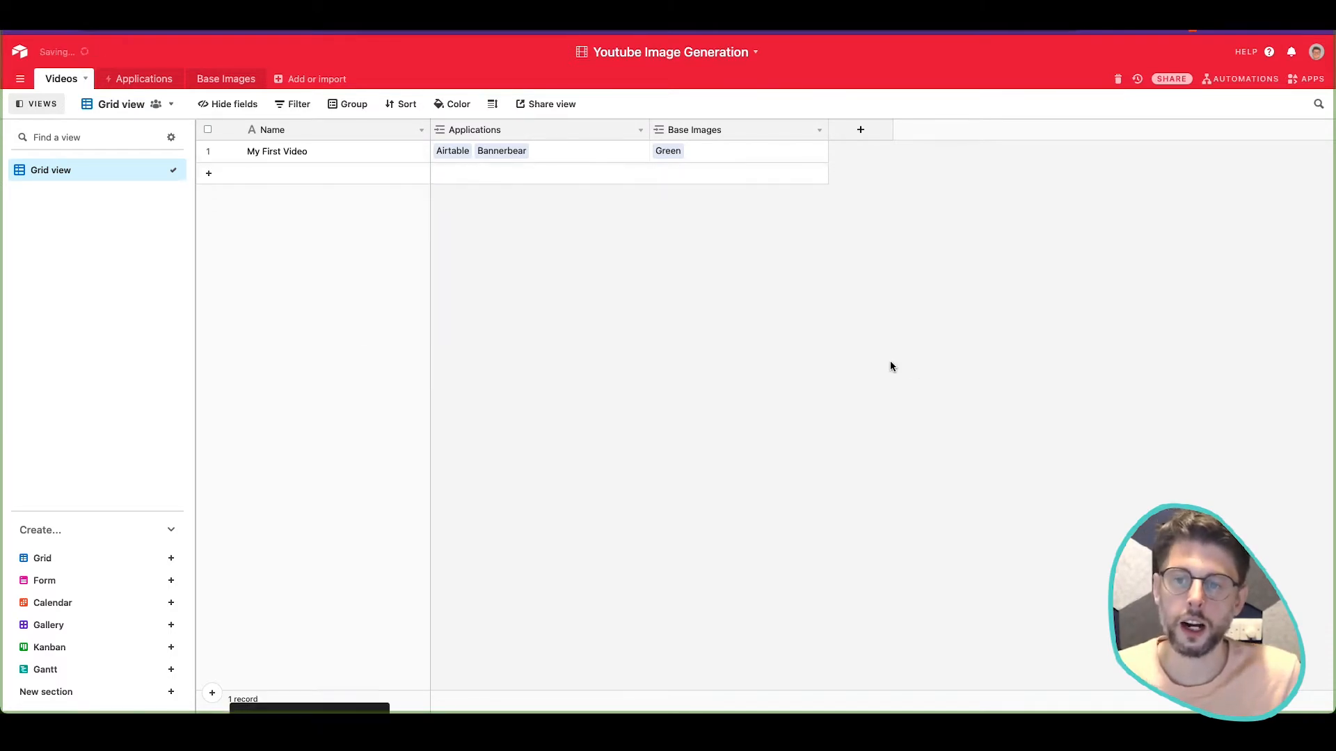
click(270, 151)
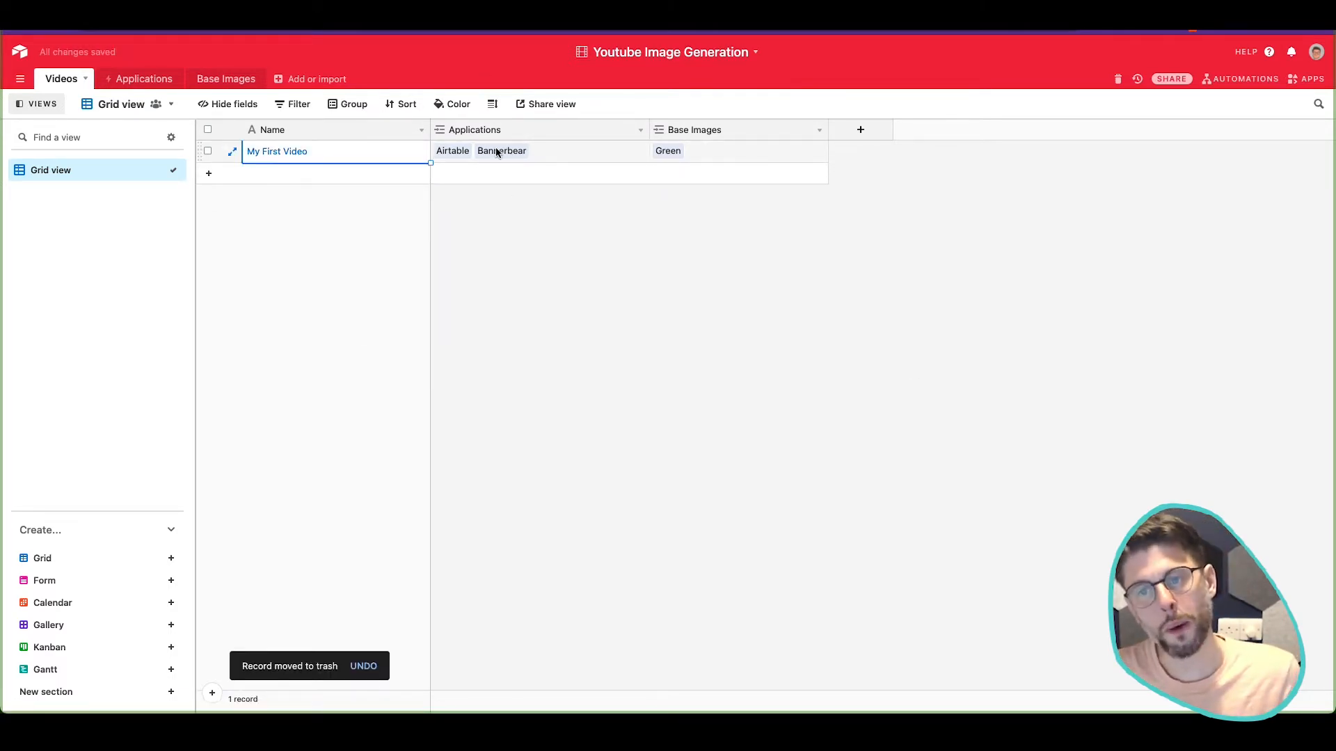
click(777, 156)
click(734, 200)
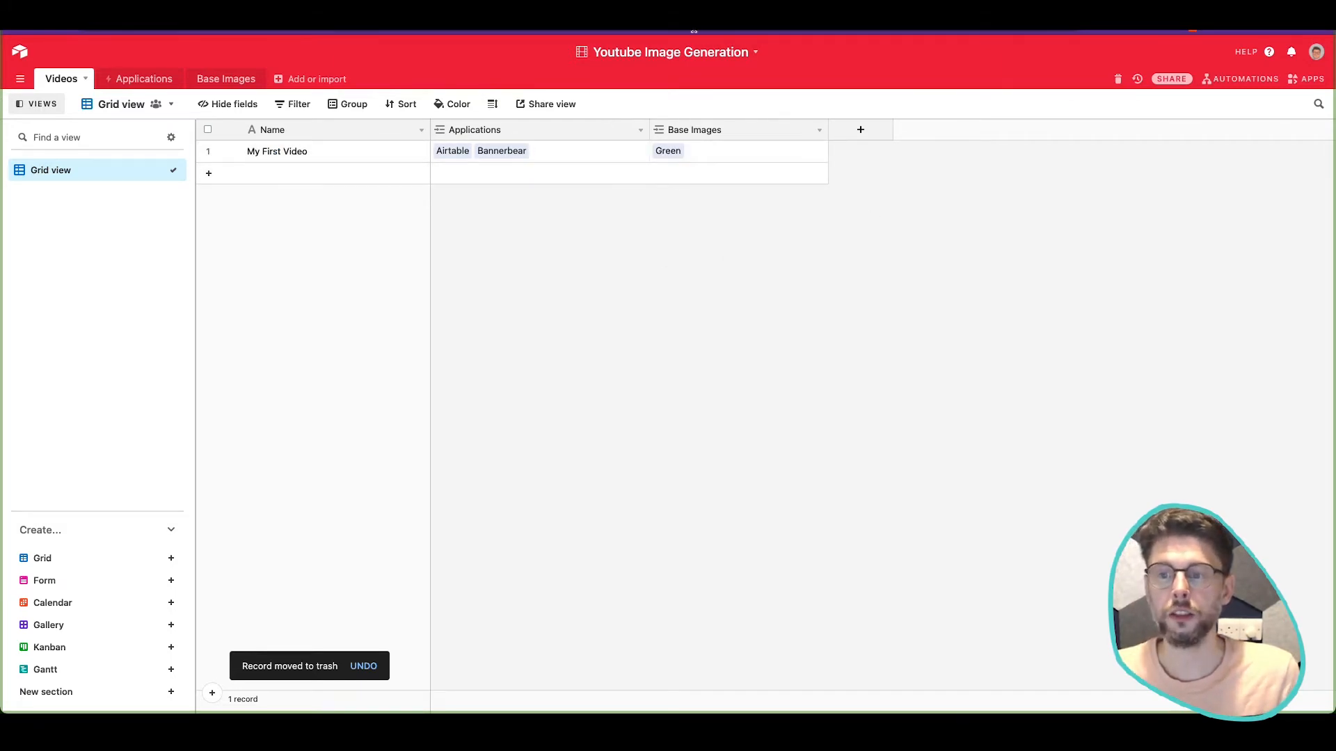
Step: Switch to Bannerbear and create a template with a custom size of 1920 x 1080 in the Youtube Thumbnails project
key(ctrl+Tab)
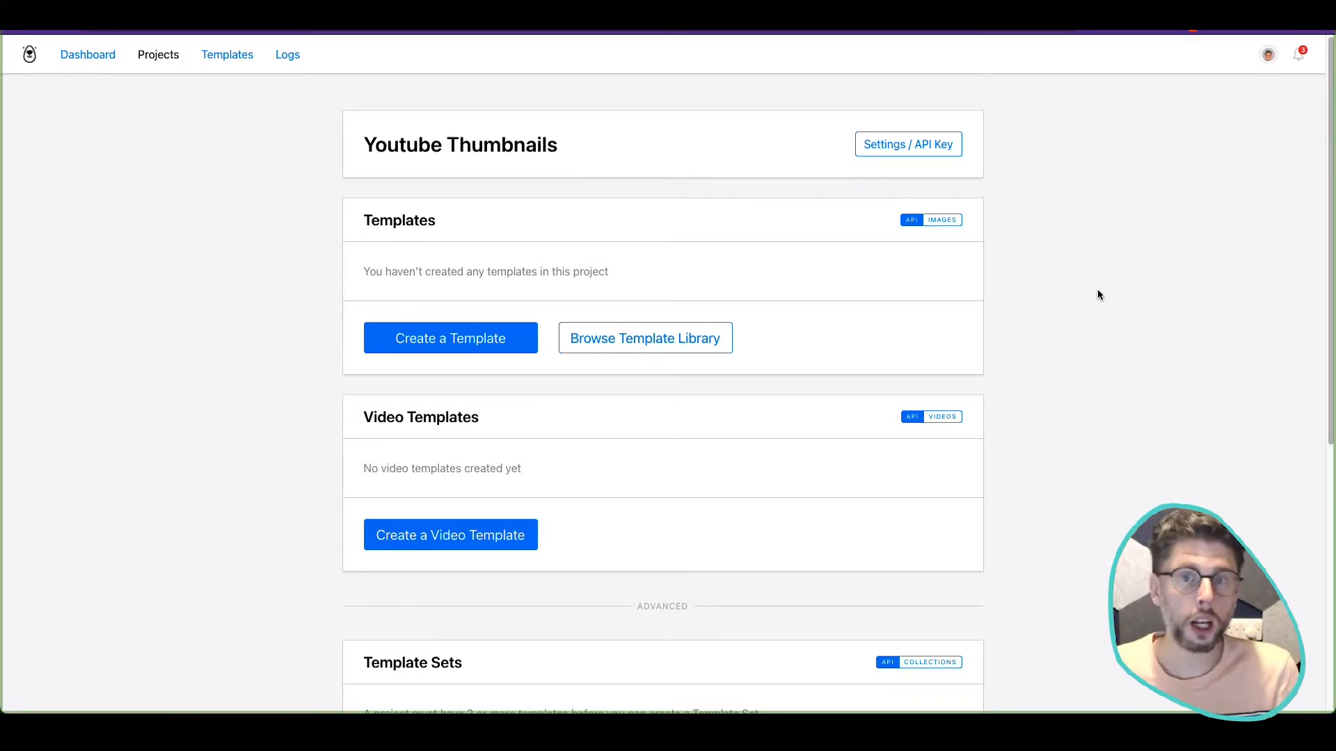
click(491, 352)
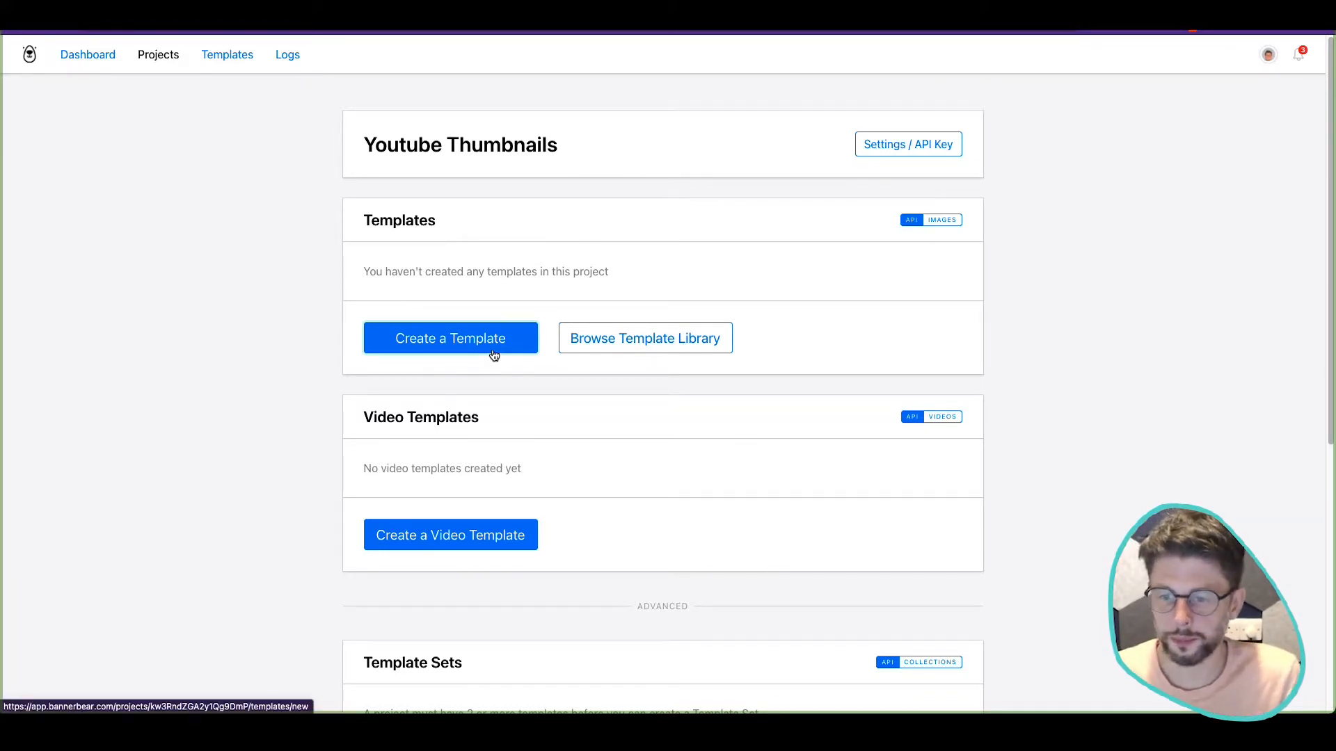
click(486, 217)
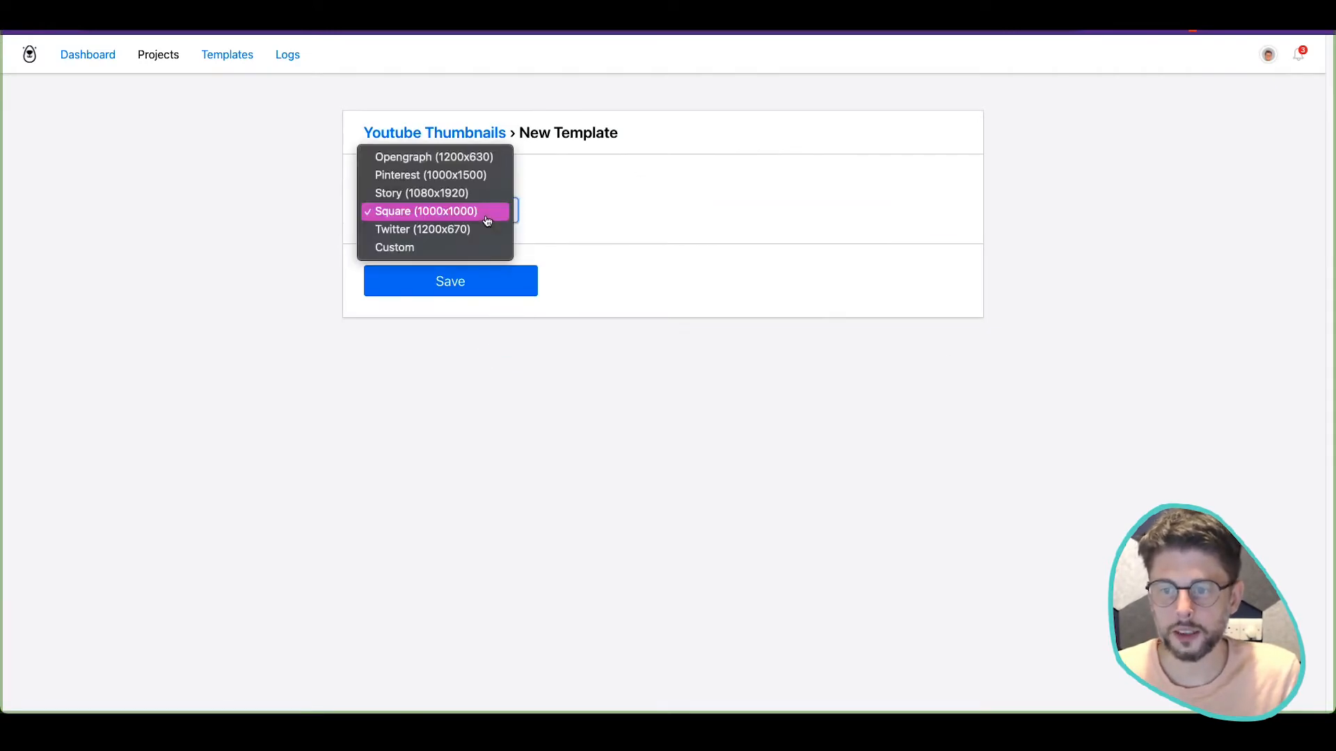
click(652, 253)
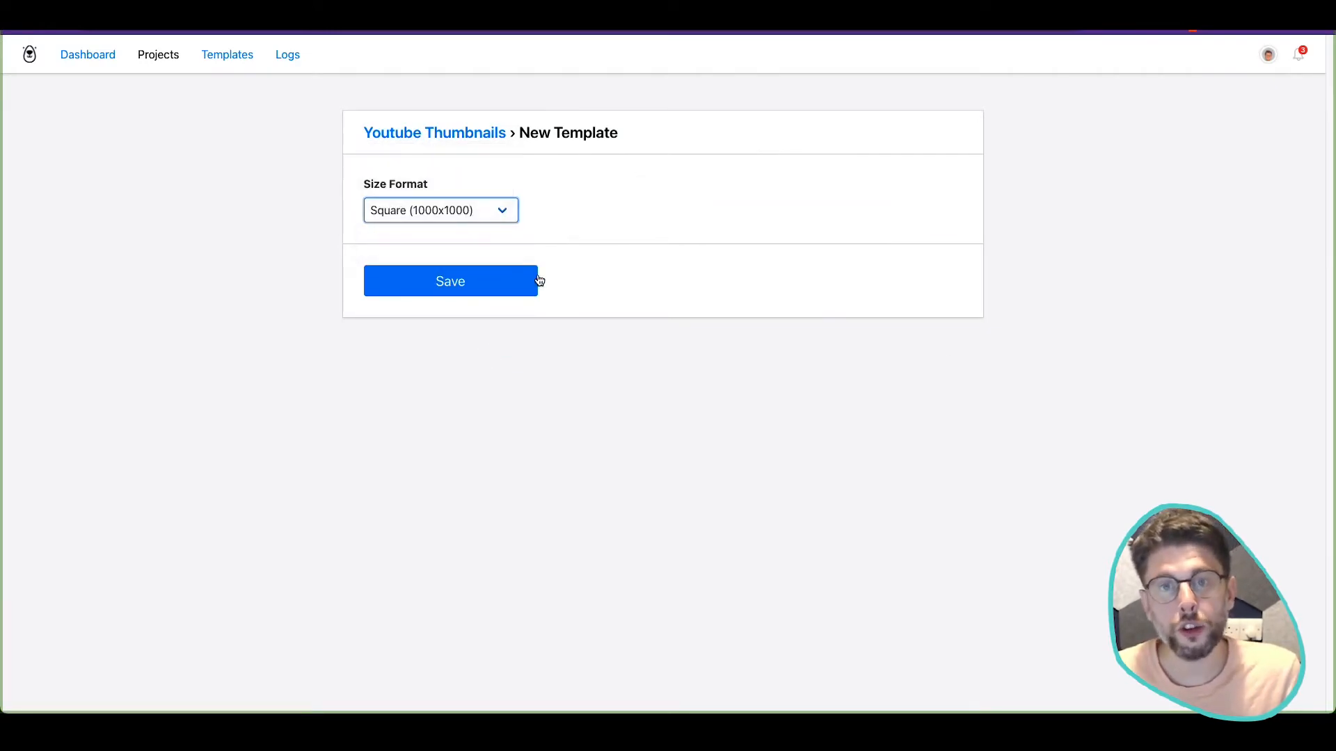
click(486, 216)
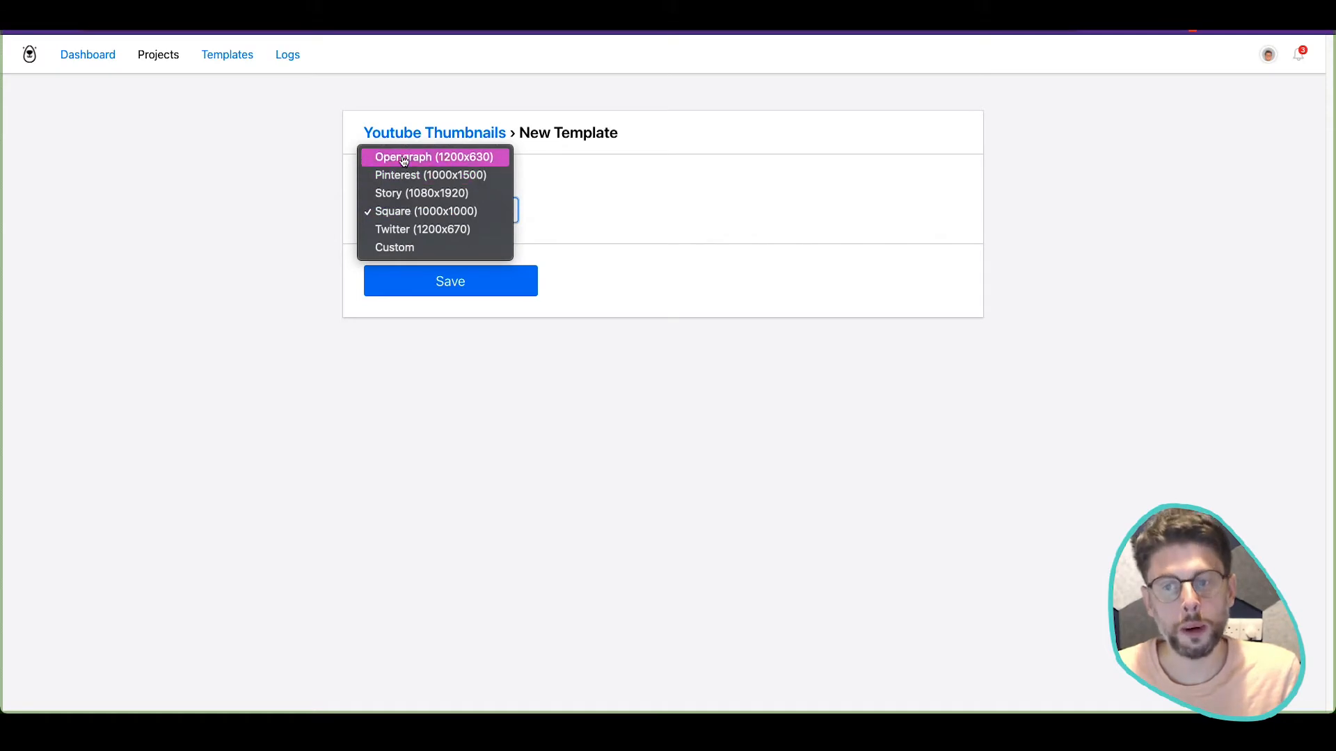
click(412, 247)
click(453, 267)
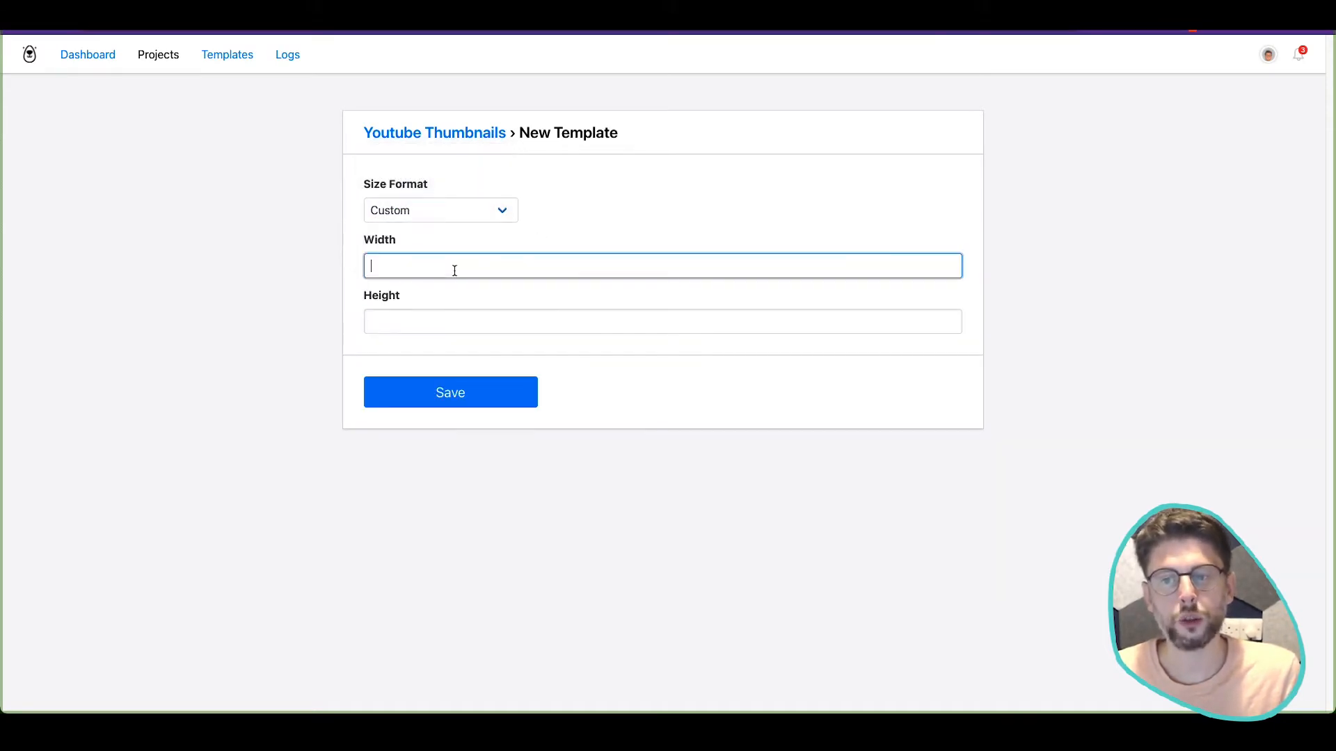
text(1920)
key(Tab)
text(1080)
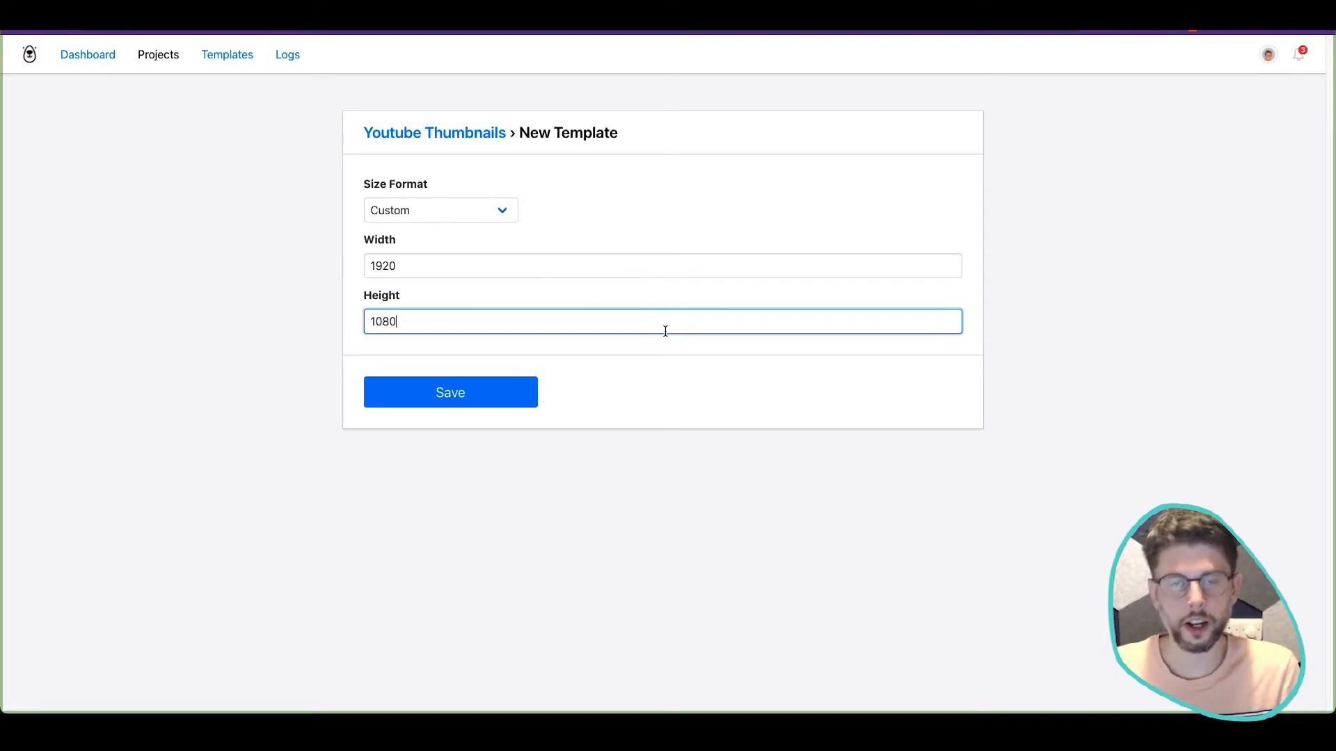
click(608, 353)
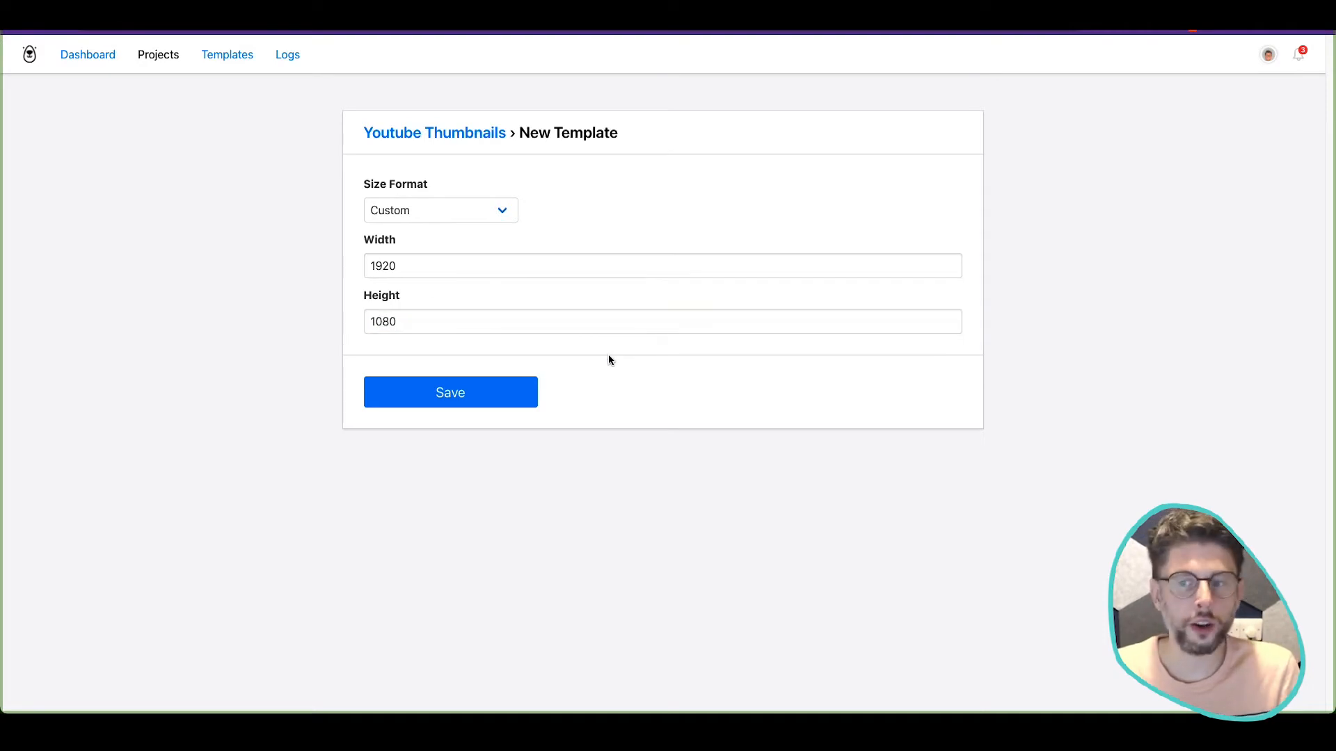
click(483, 398)
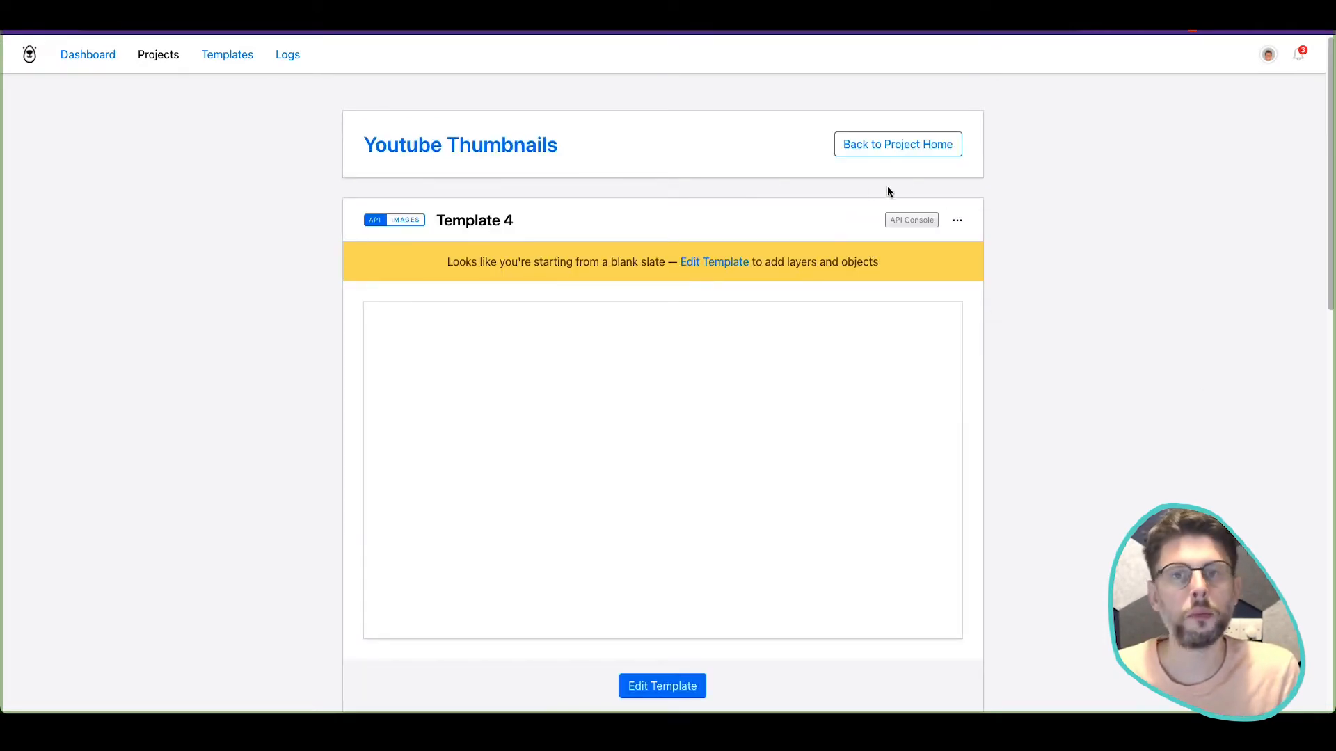
Step: Open the new template for editing and rename it Youtube Image Template
click(959, 222)
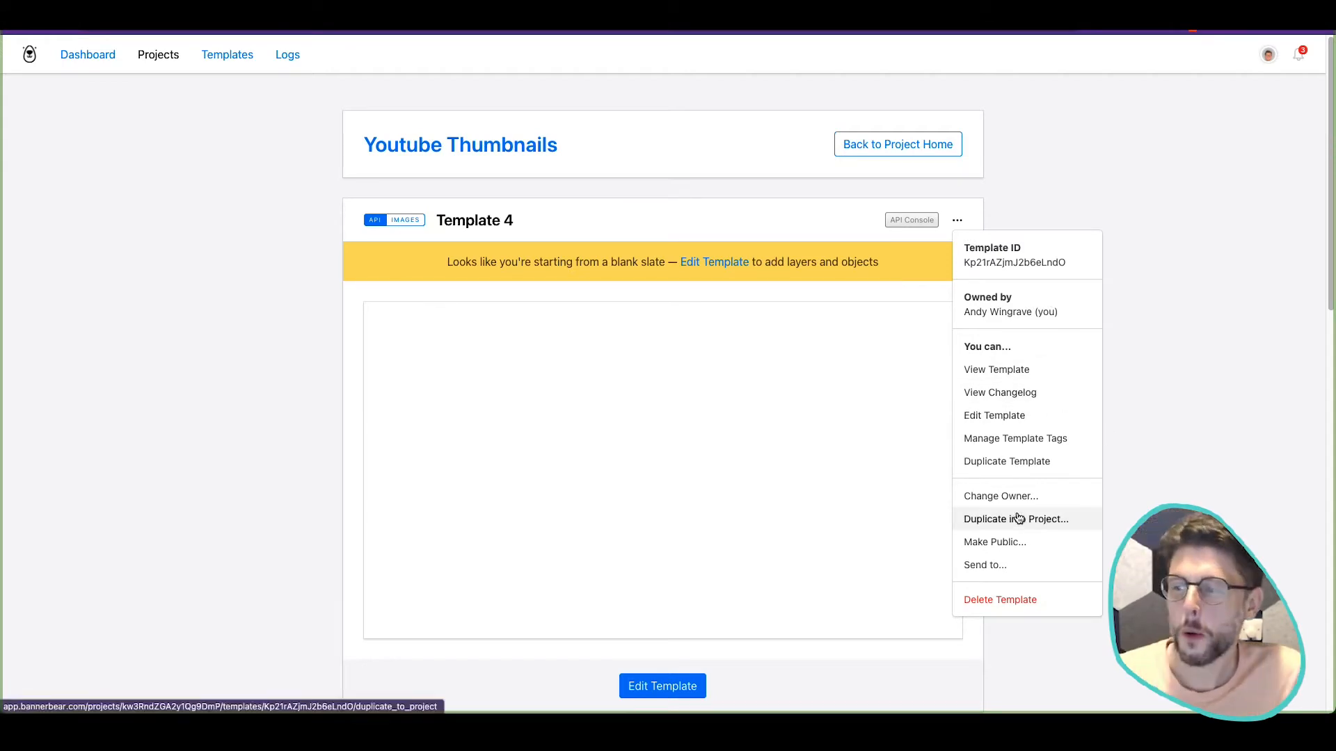
click(1042, 415)
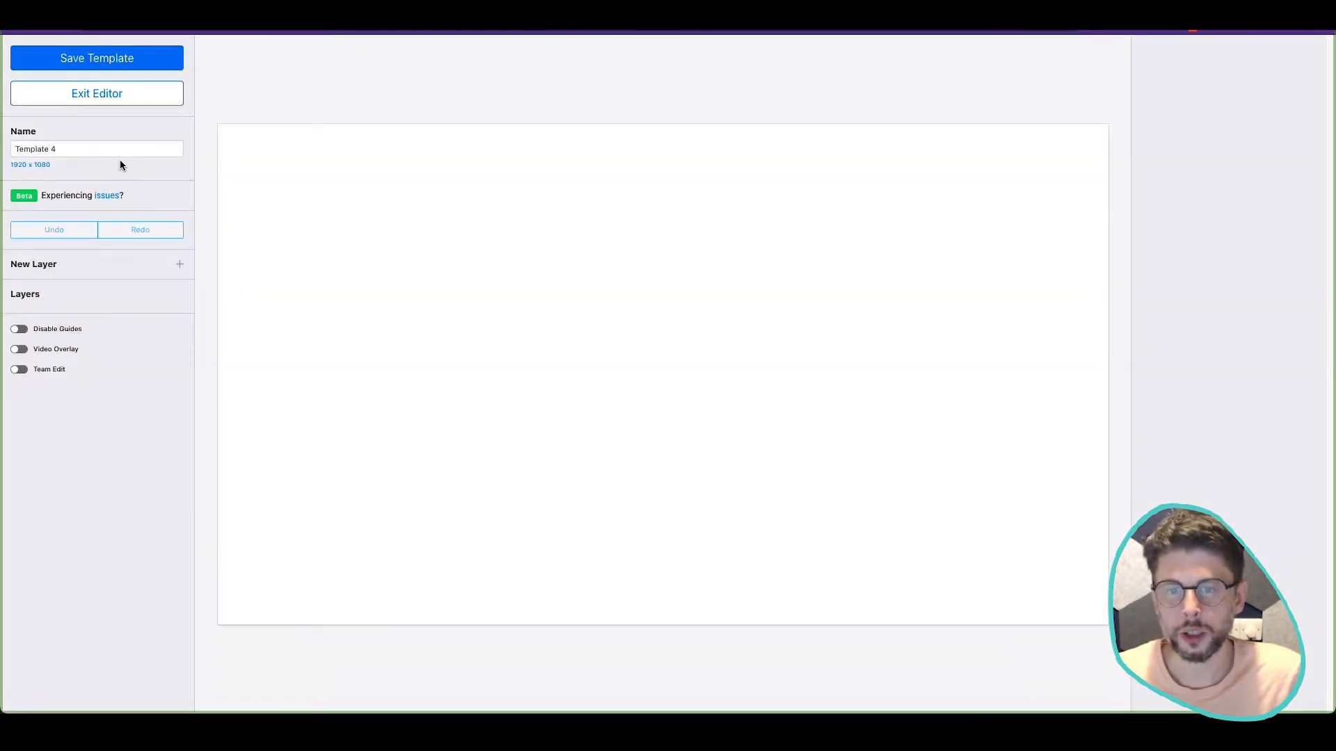
click(119, 150)
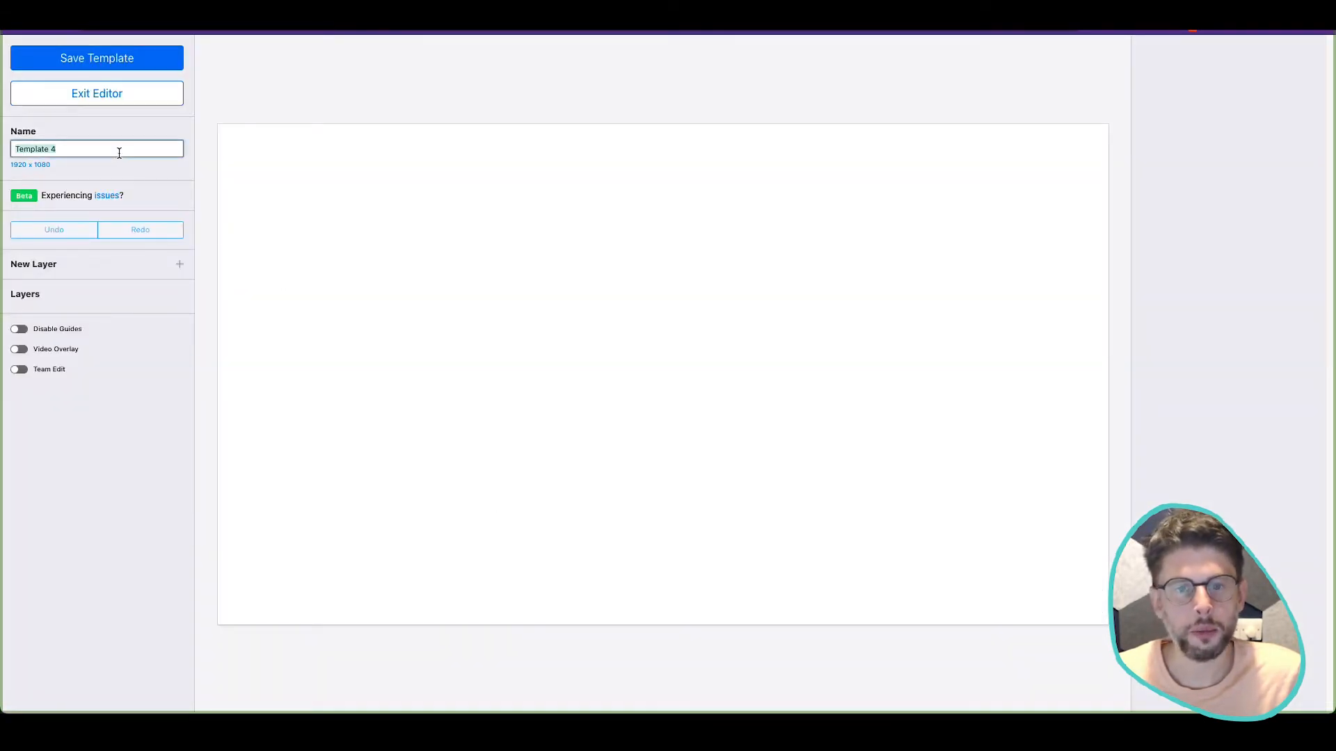
text(Youtube )
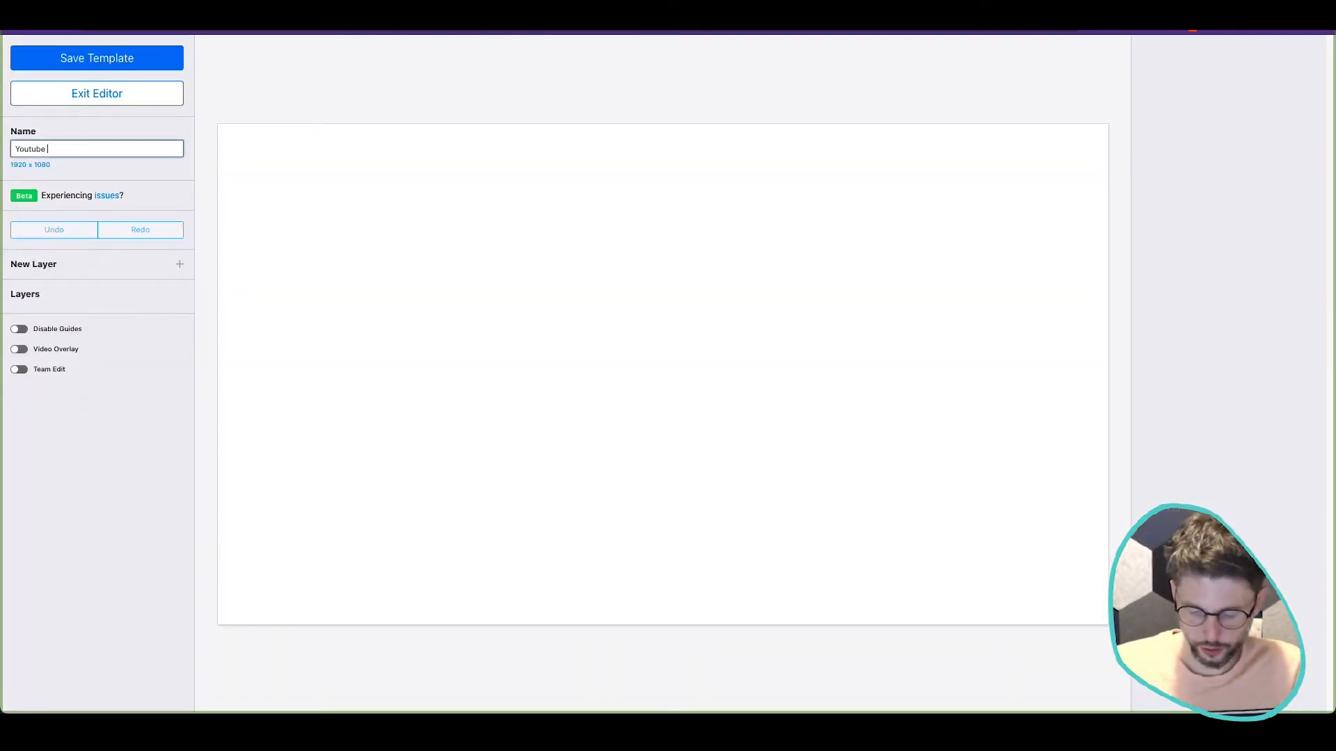
text(Image Crea)
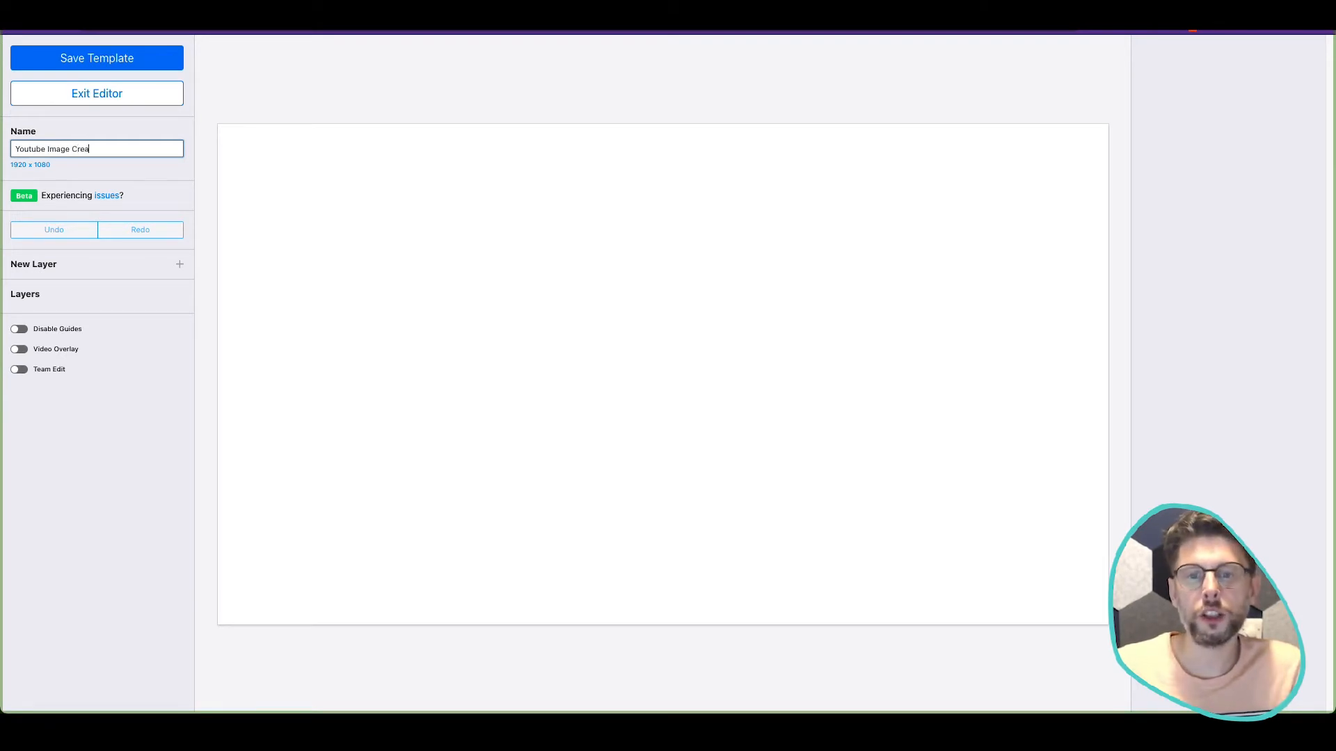
text(tir=)
key(BackSpace)
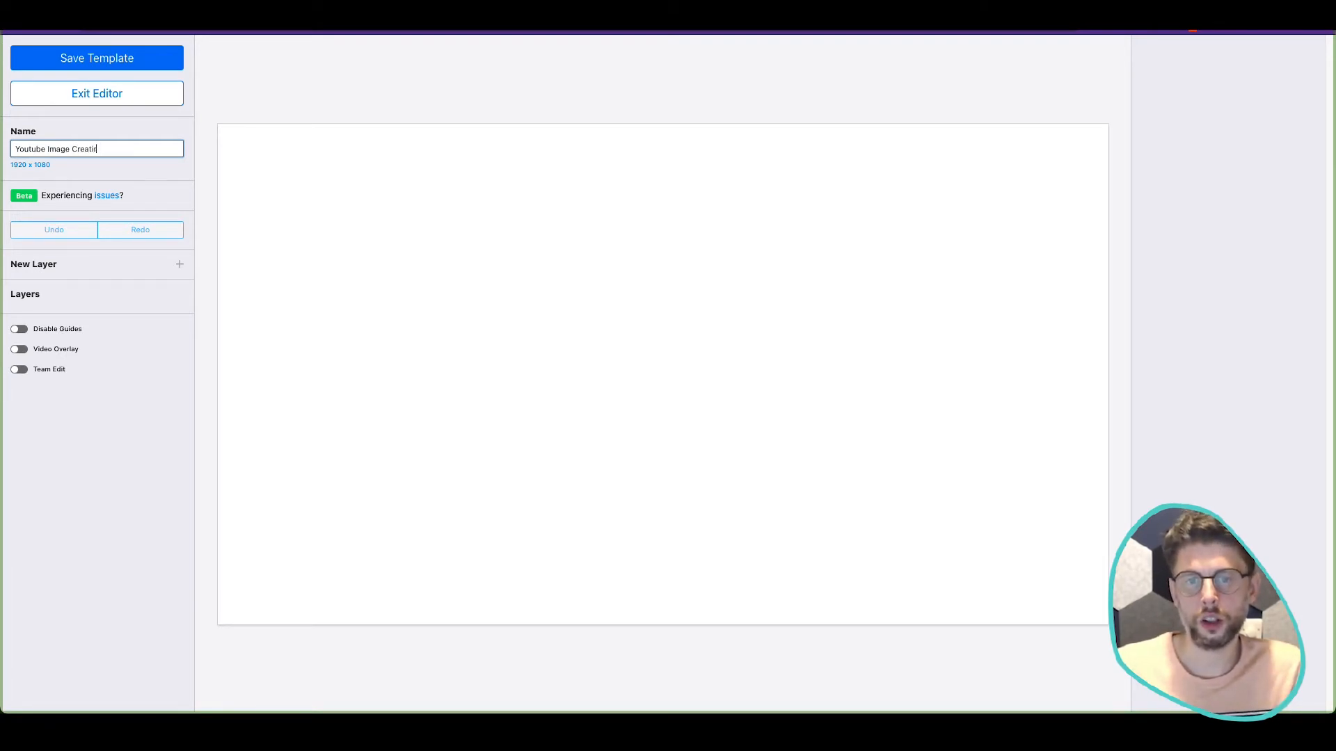
key(BackSpace)
key(BackSpace)
key(BackSpace)
key(BackSpace)
key(BackSpace)
key(BackSpace)
text(Te)
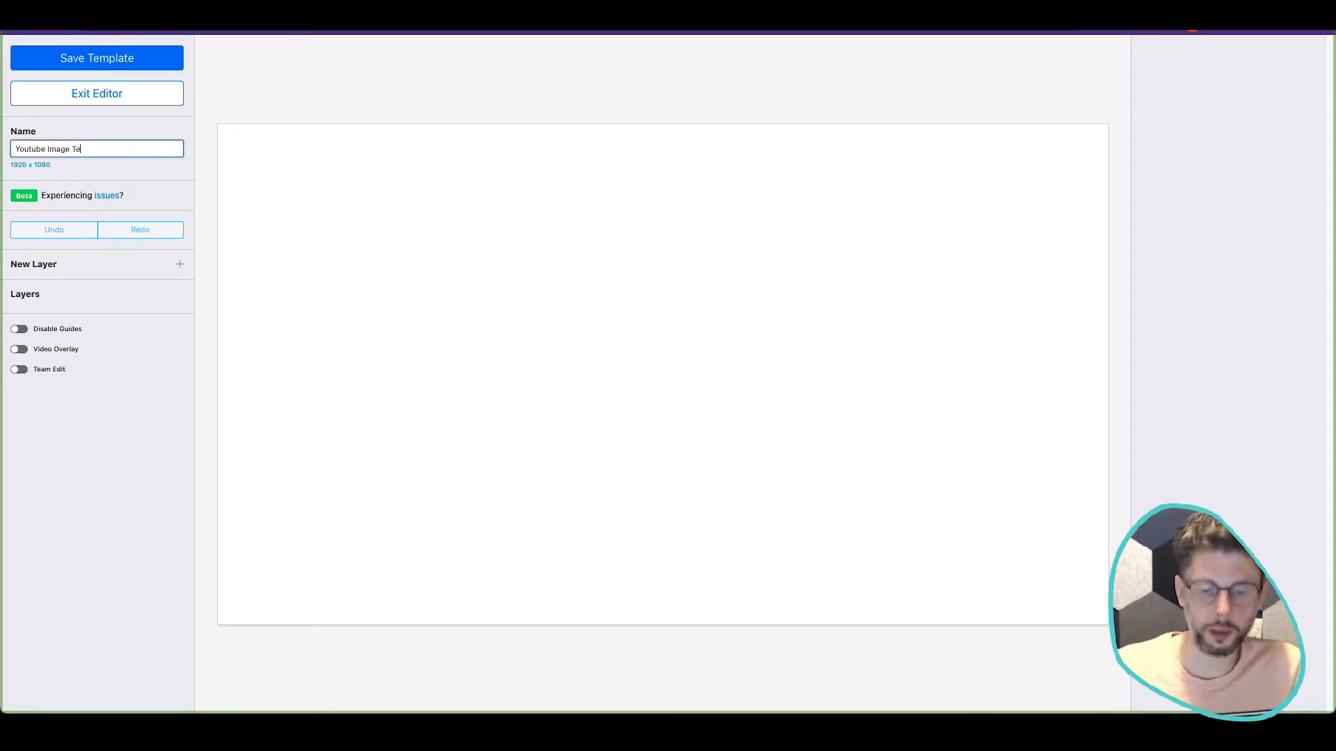
text(mplate)
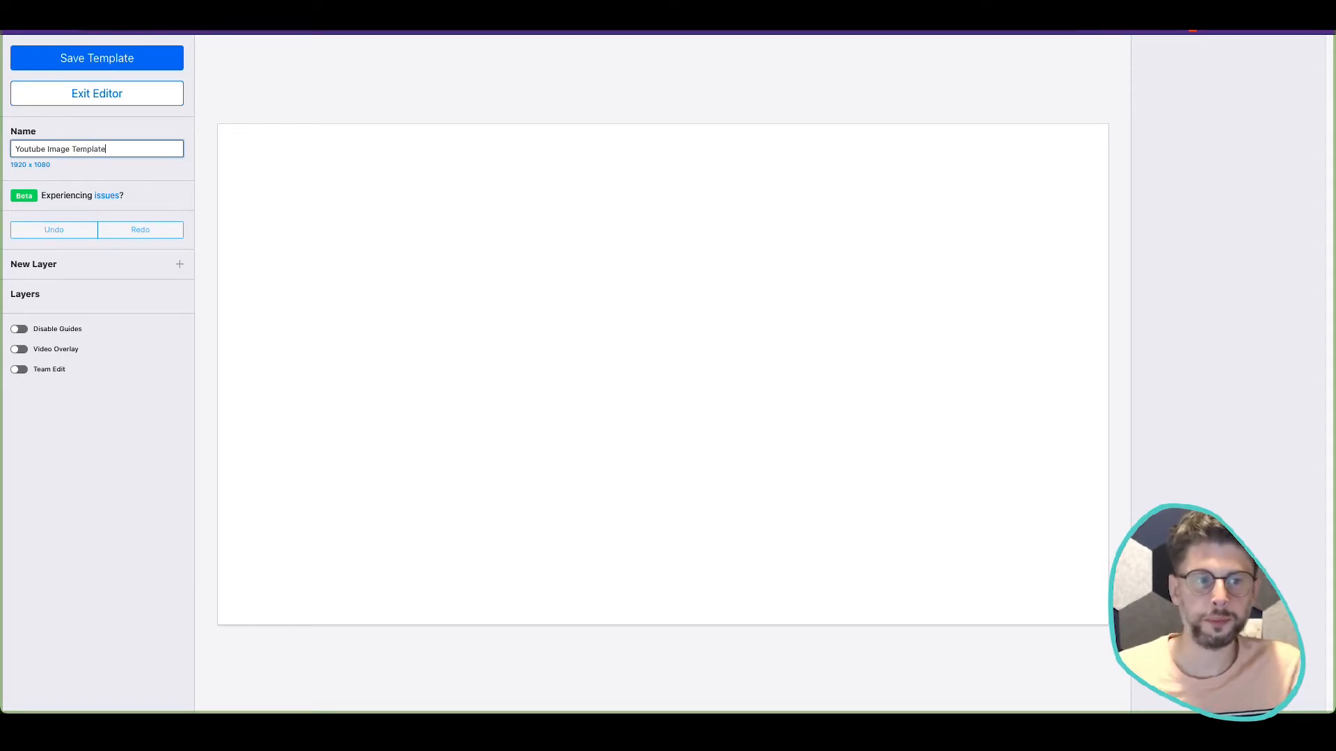
click(353, 113)
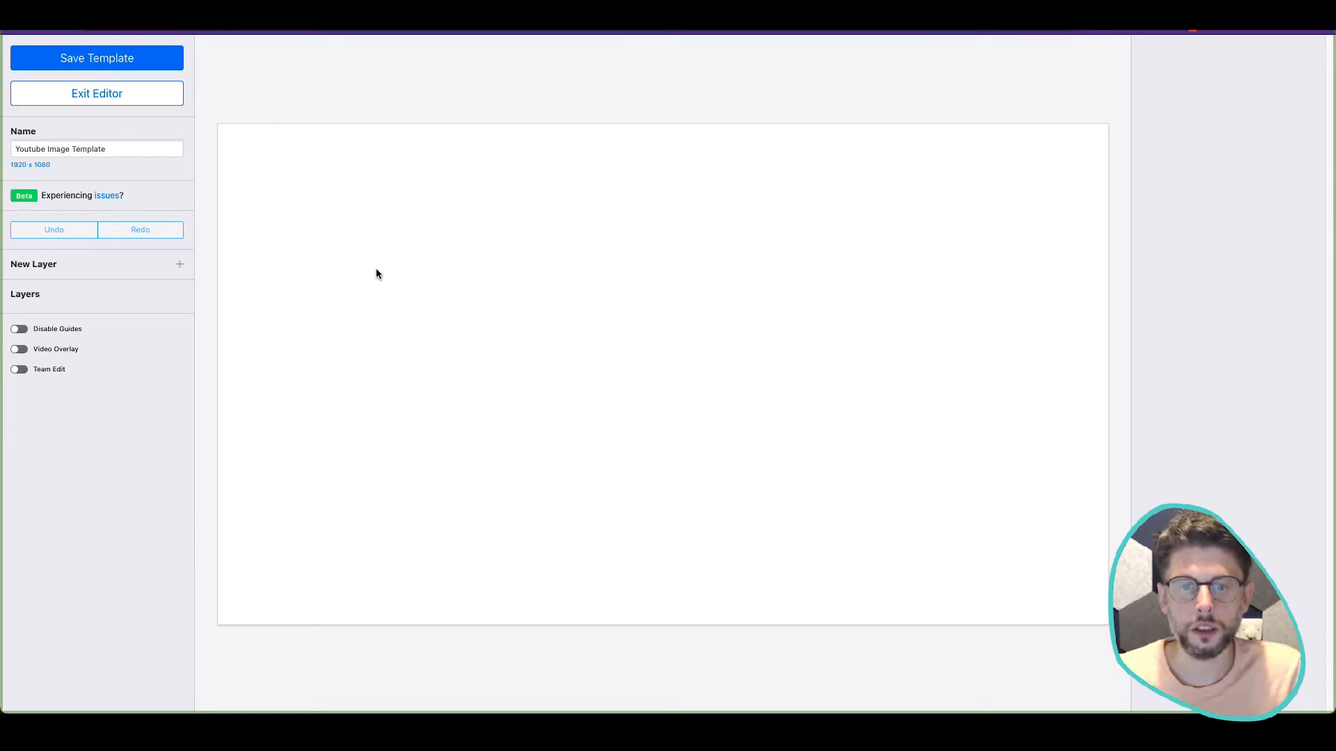
Step: Add an Image Rectangle layer to the template and upload fea87762.png from the Desktop into it
click(179, 263)
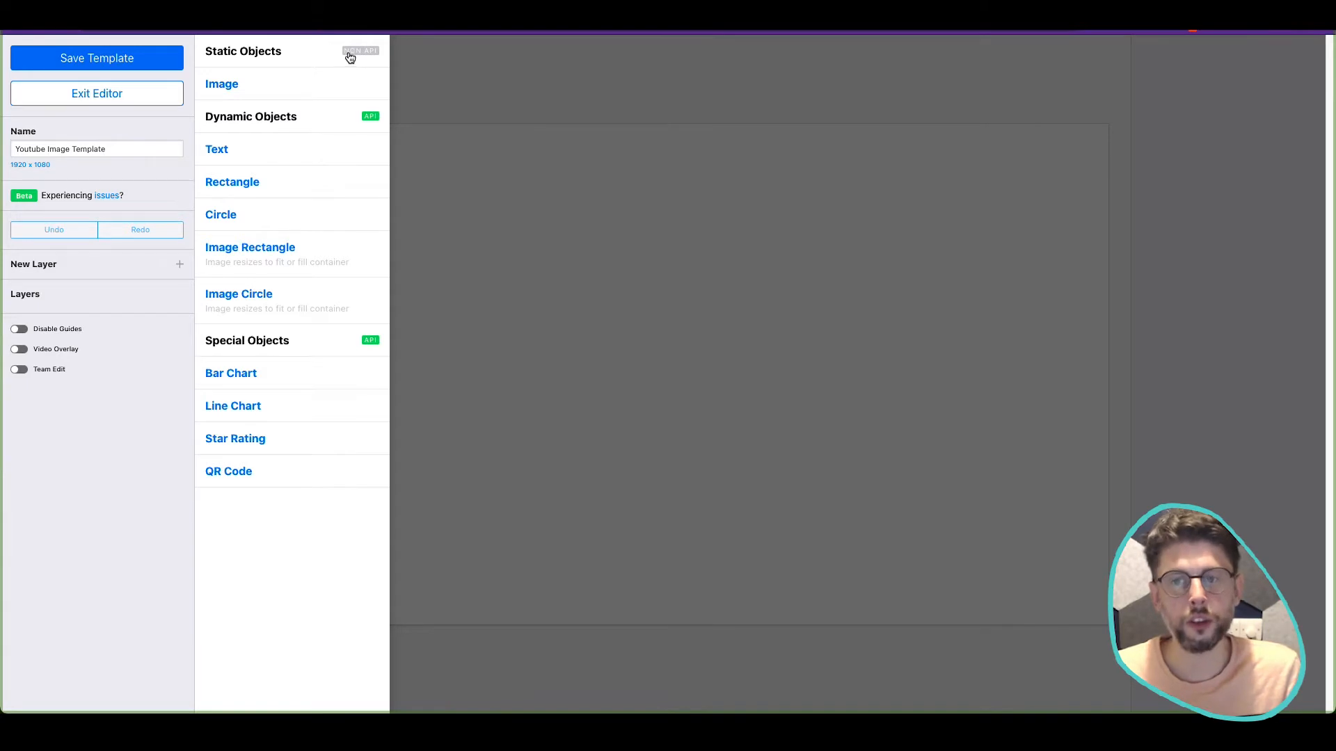
click(277, 261)
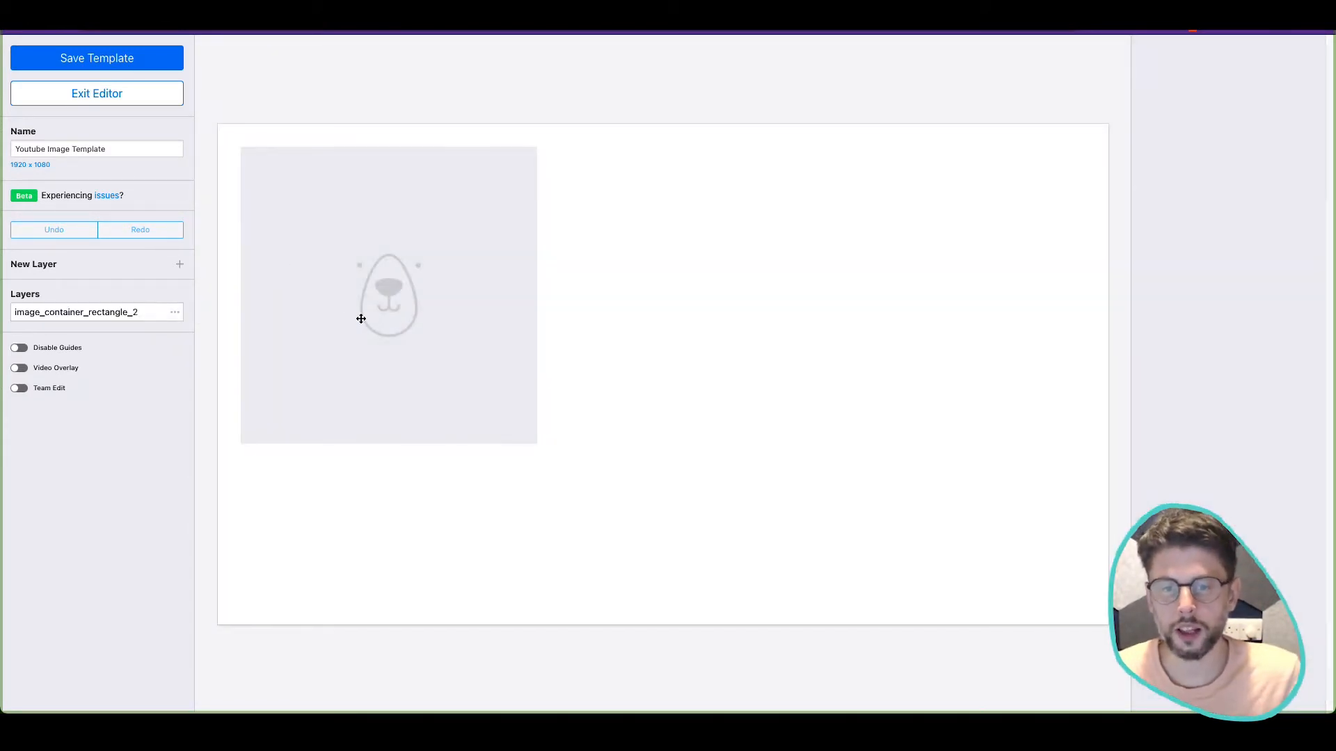
click(361, 319)
click(1196, 235)
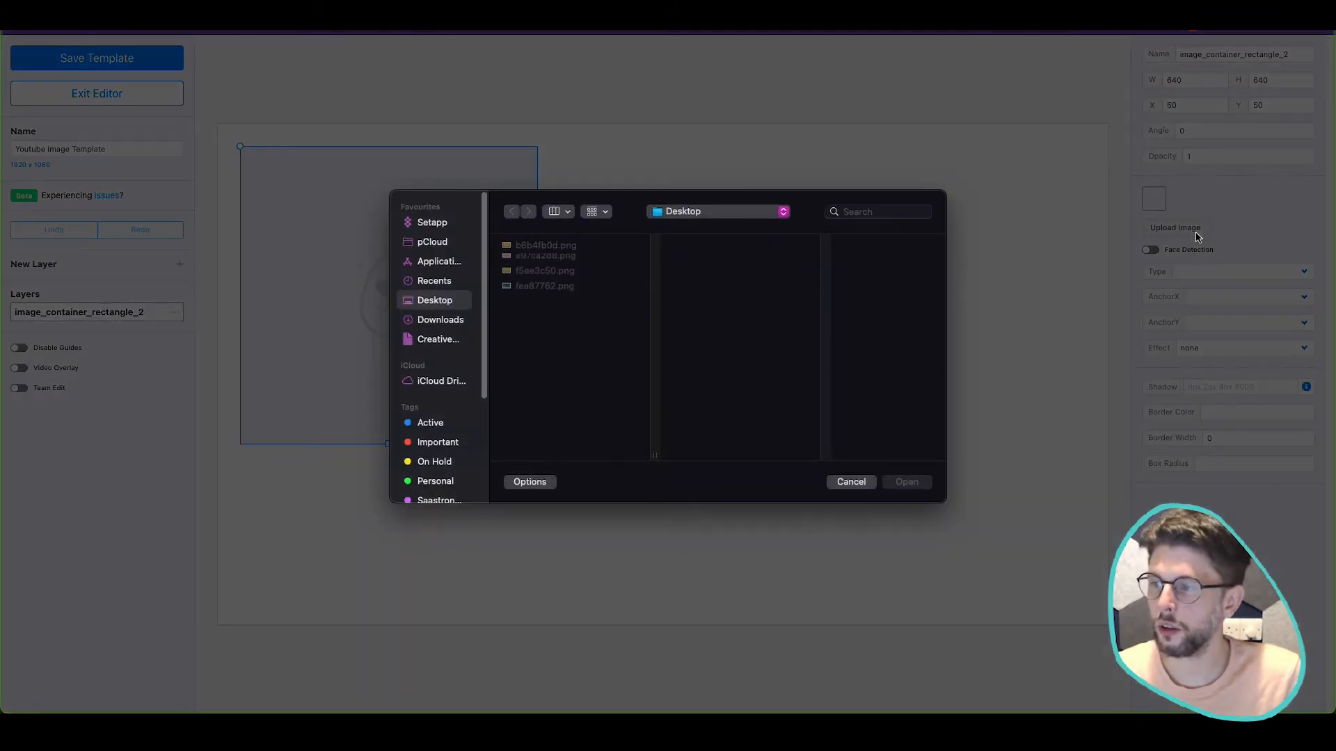
click(563, 248)
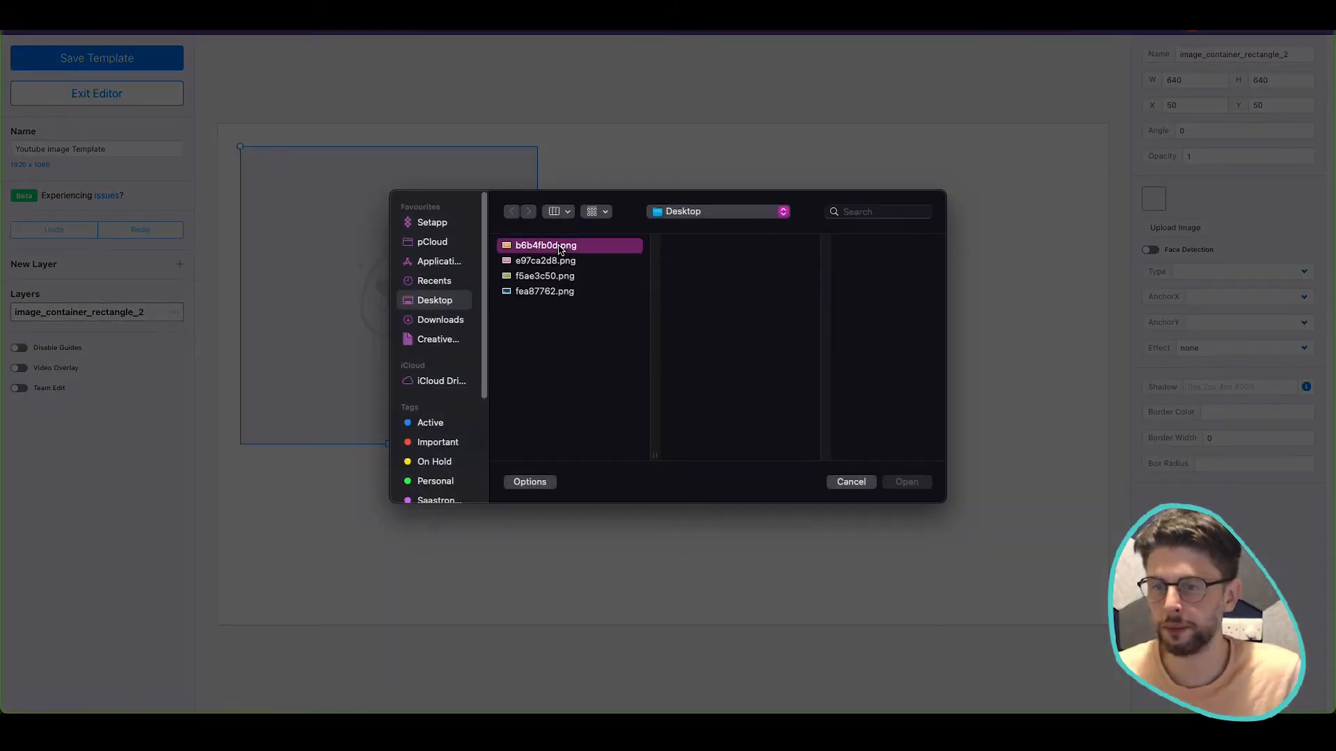
click(592, 276)
click(582, 293)
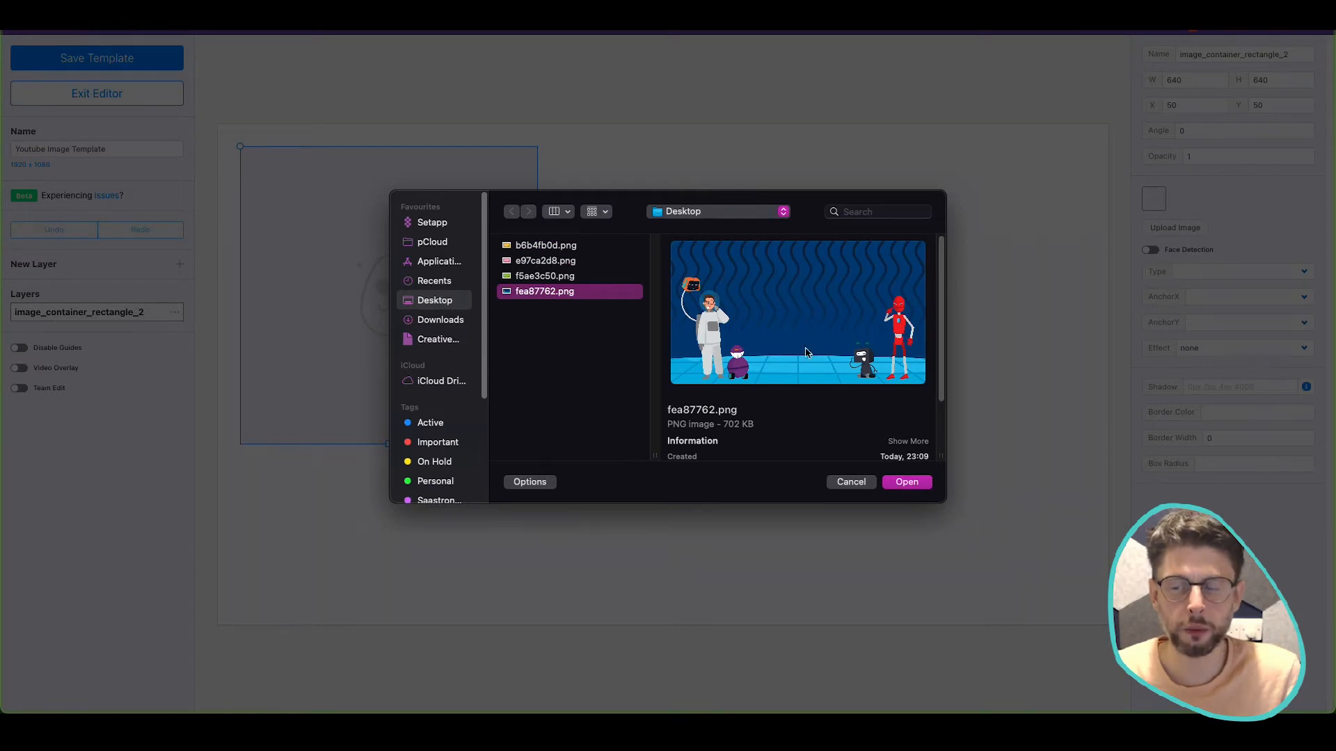
click(925, 483)
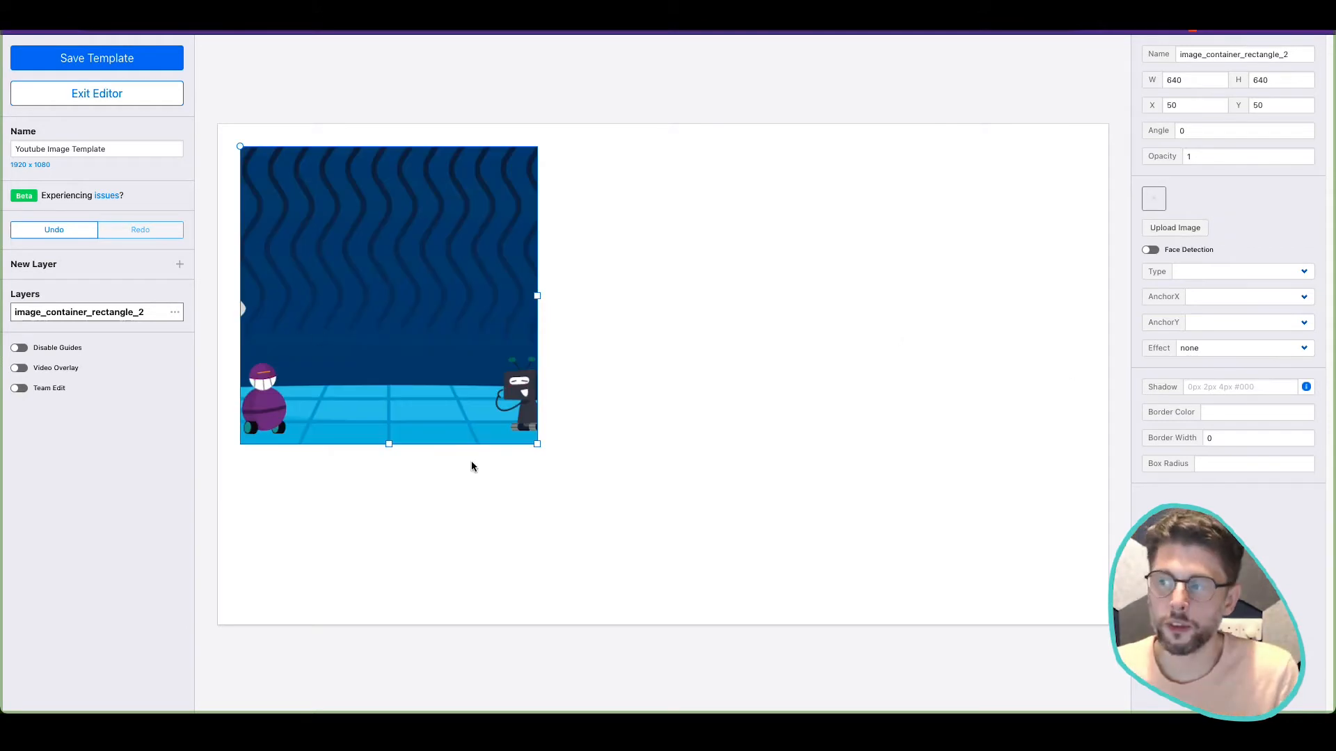
Step: Resize the image rectangle to 1920 x 1080 and move it to X 0, Y 0 so it covers the canvas
click(1218, 83)
click(1218, 83)
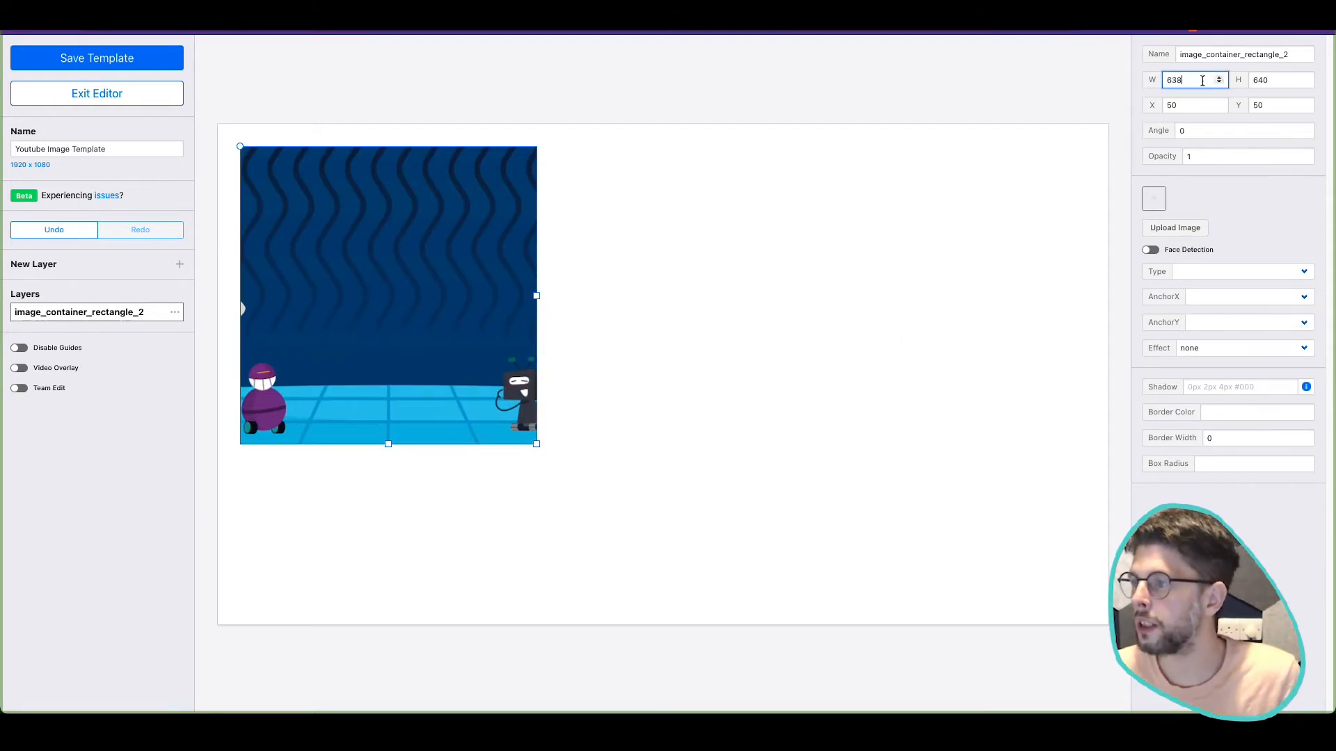
double_click(1201, 80)
text(1920)
key(Tab)
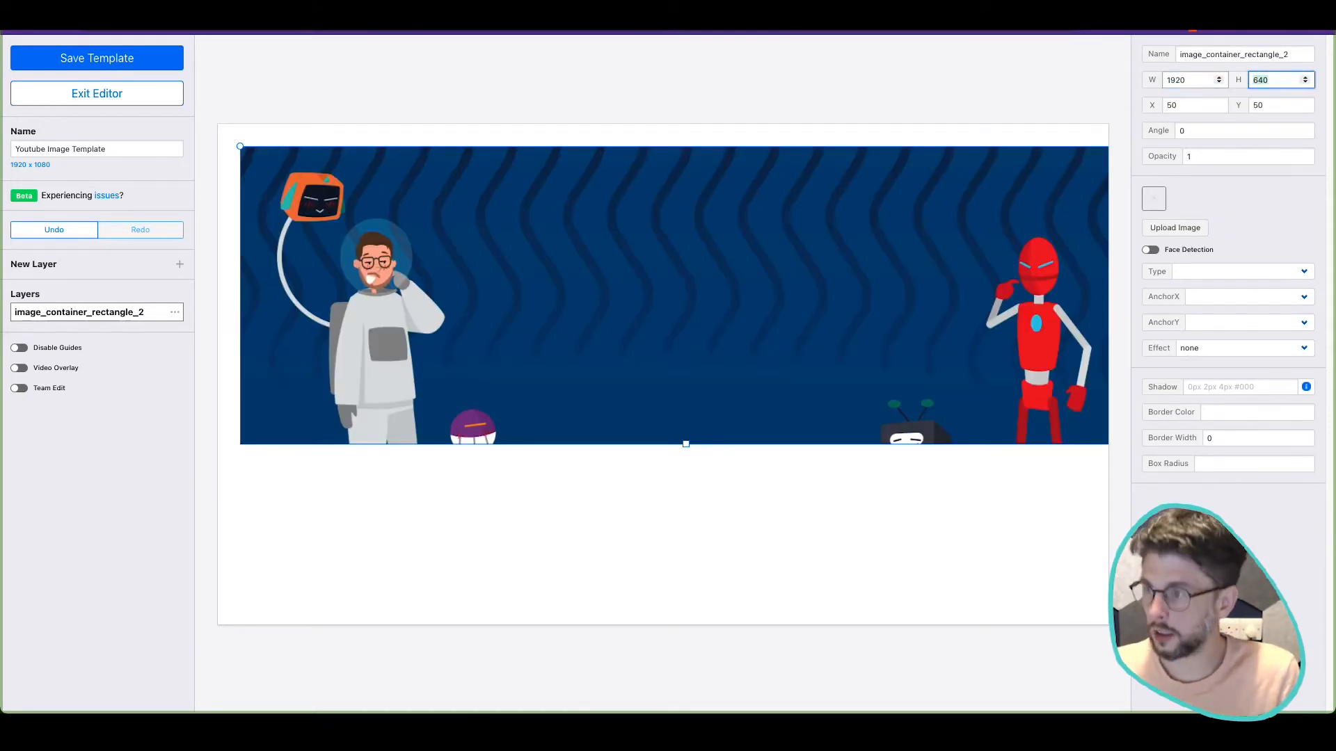
text(2)
text(1080)
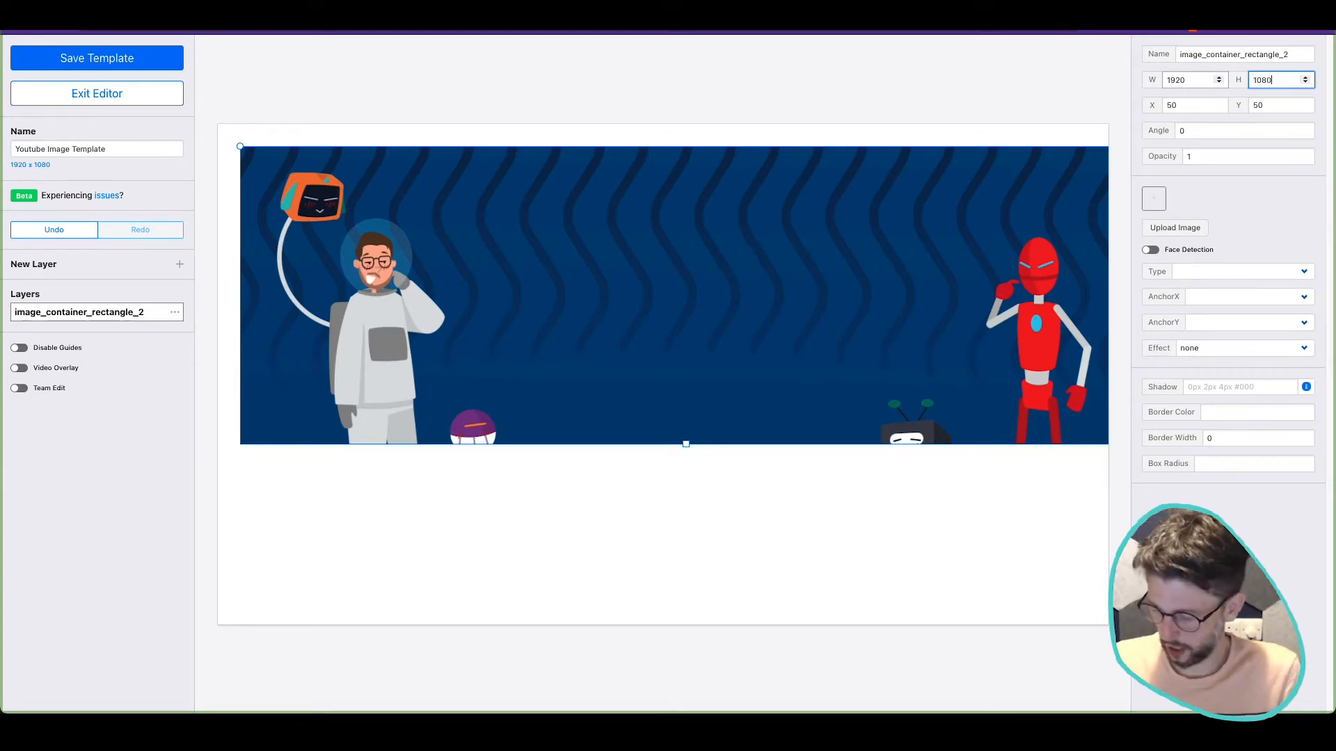
drag(641, 507, 611, 492)
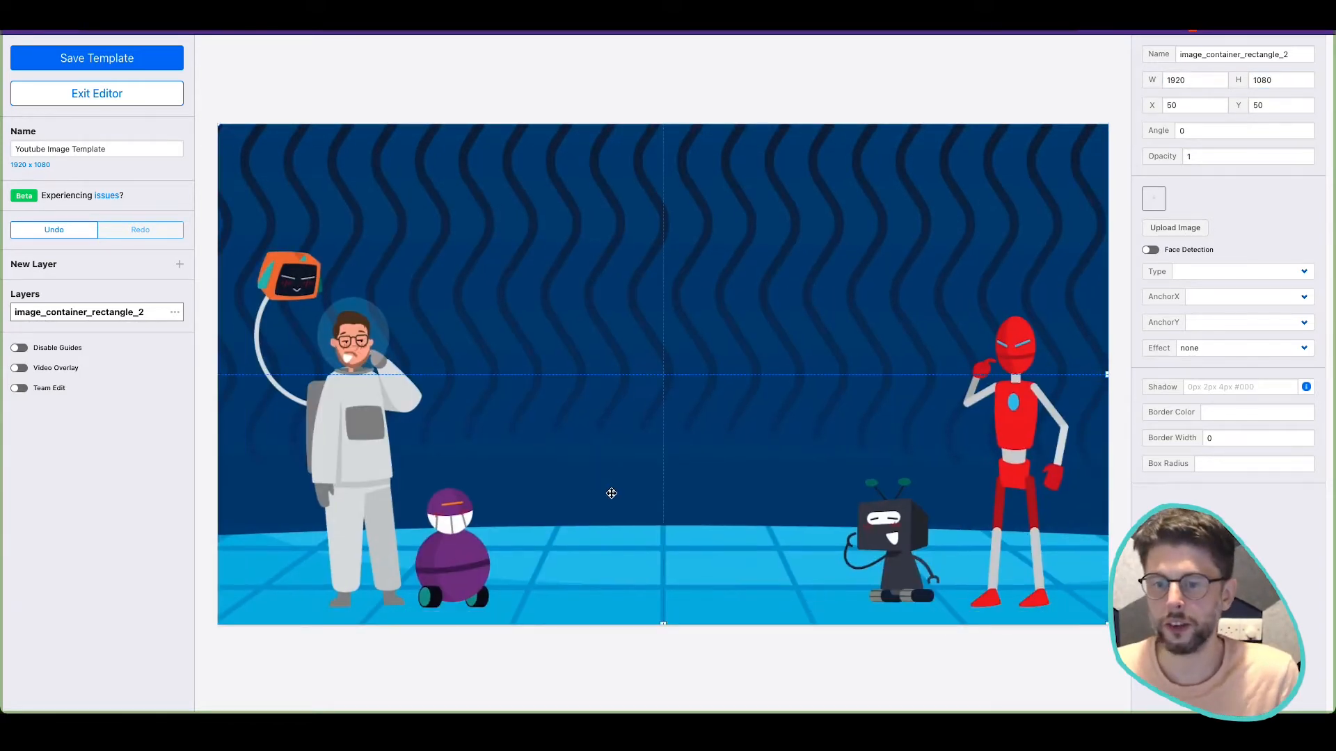
click(848, 105)
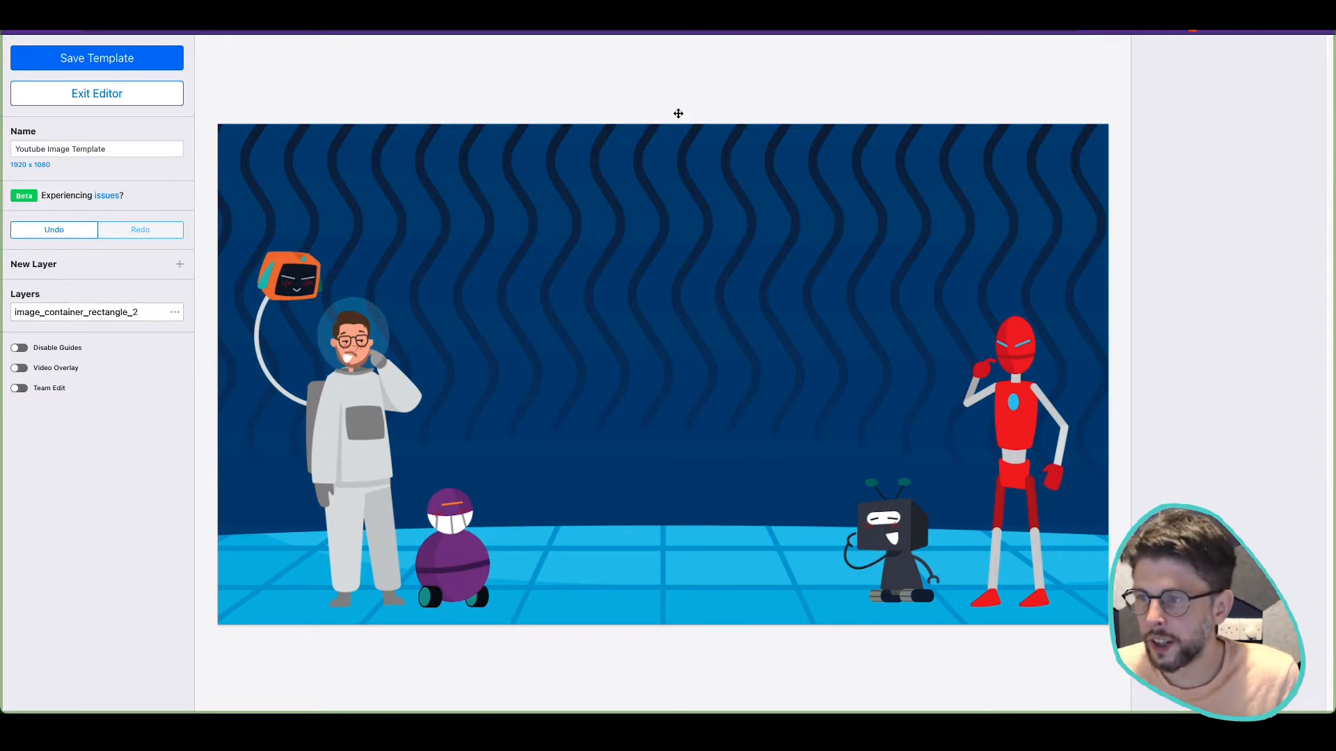
click(582, 325)
click(659, 98)
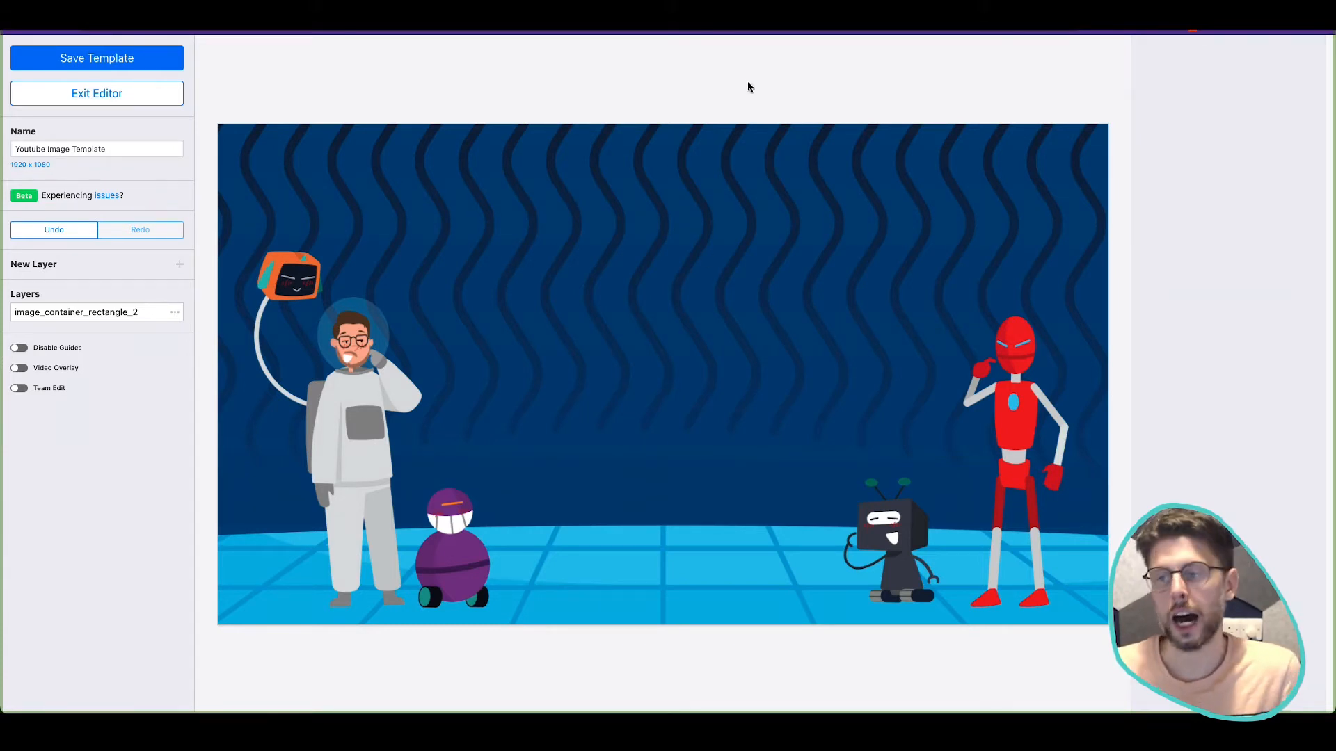
Step: Rename the full-canvas image rectangle layer to Base image
click(132, 319)
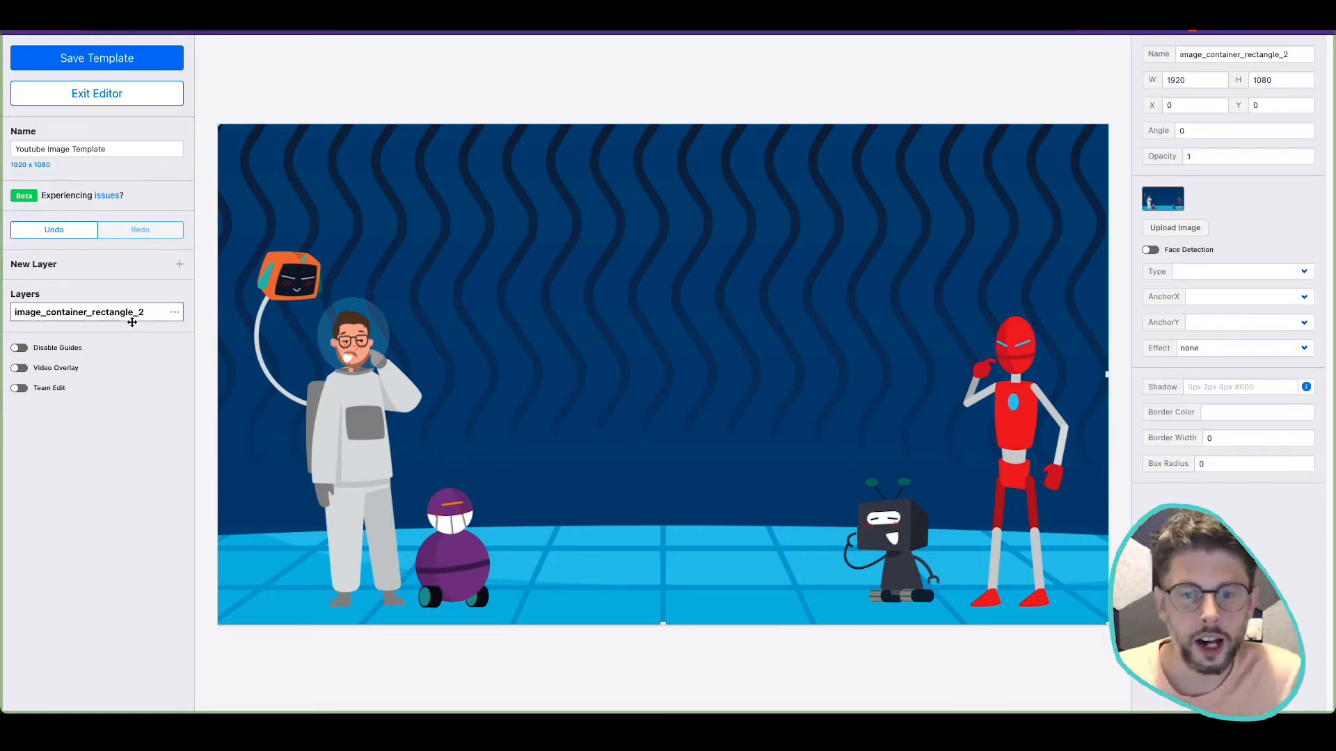
click(205, 366)
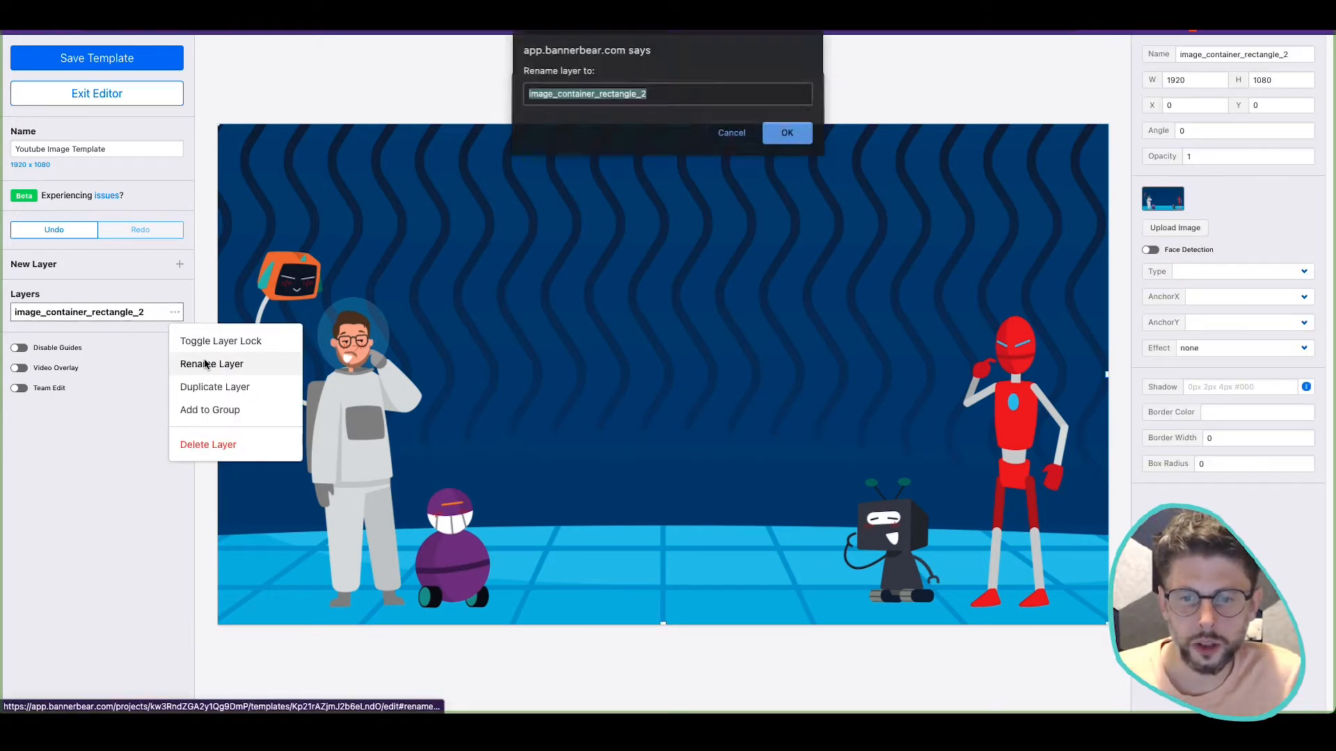
text(Base image)
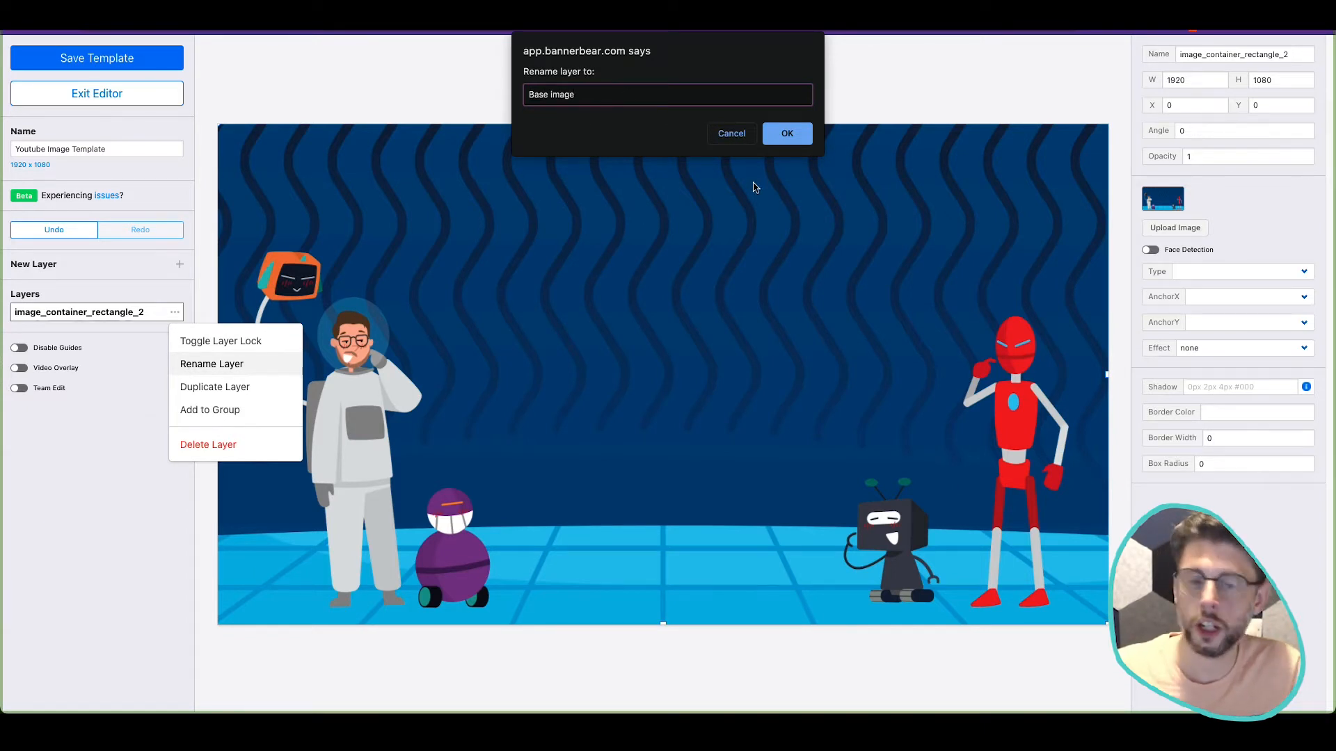
click(788, 135)
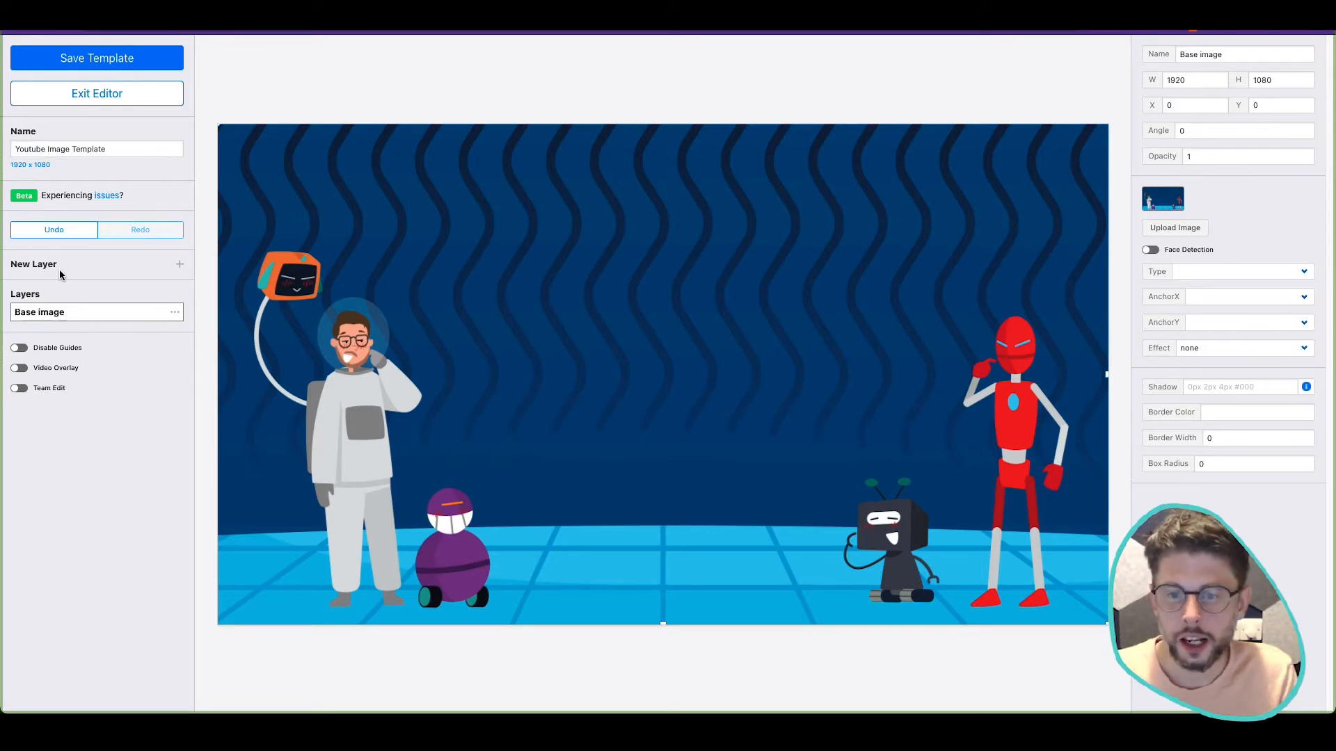
Step: Add an Image Circle layer to the template and rename it application1
click(180, 266)
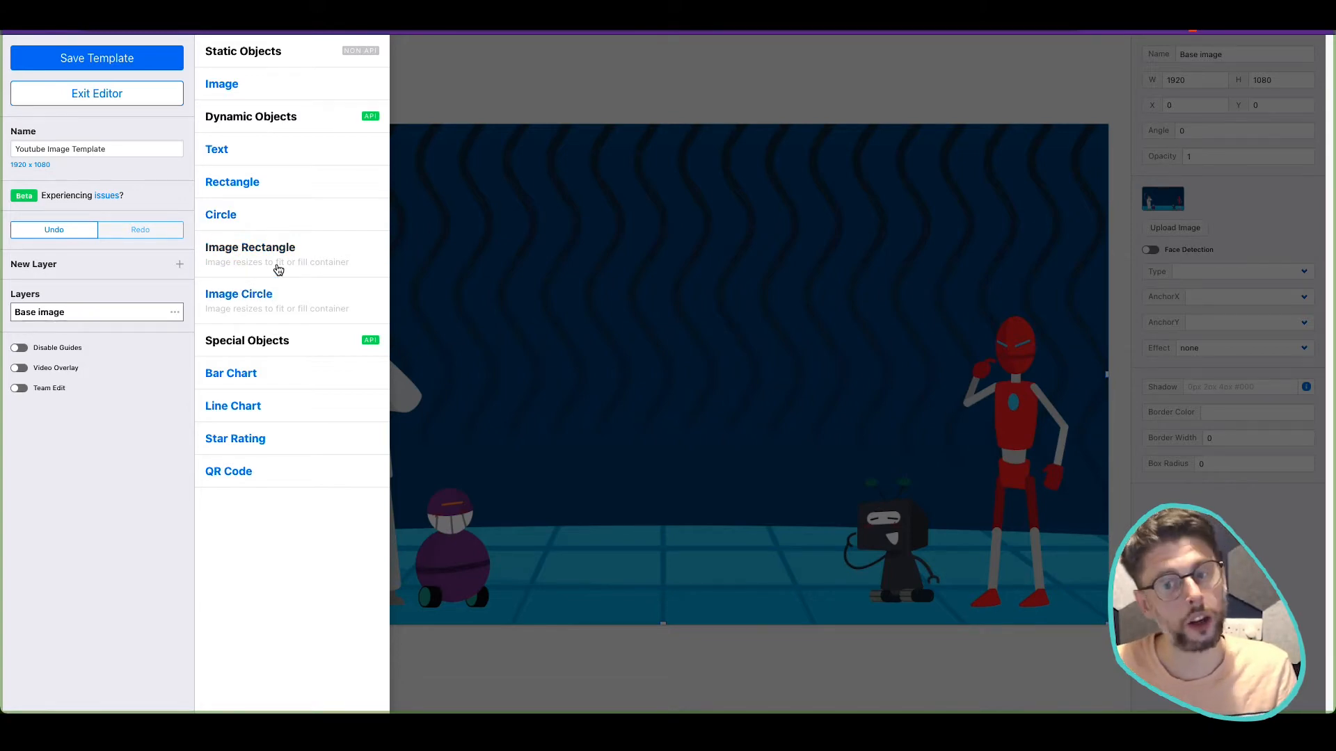
click(279, 301)
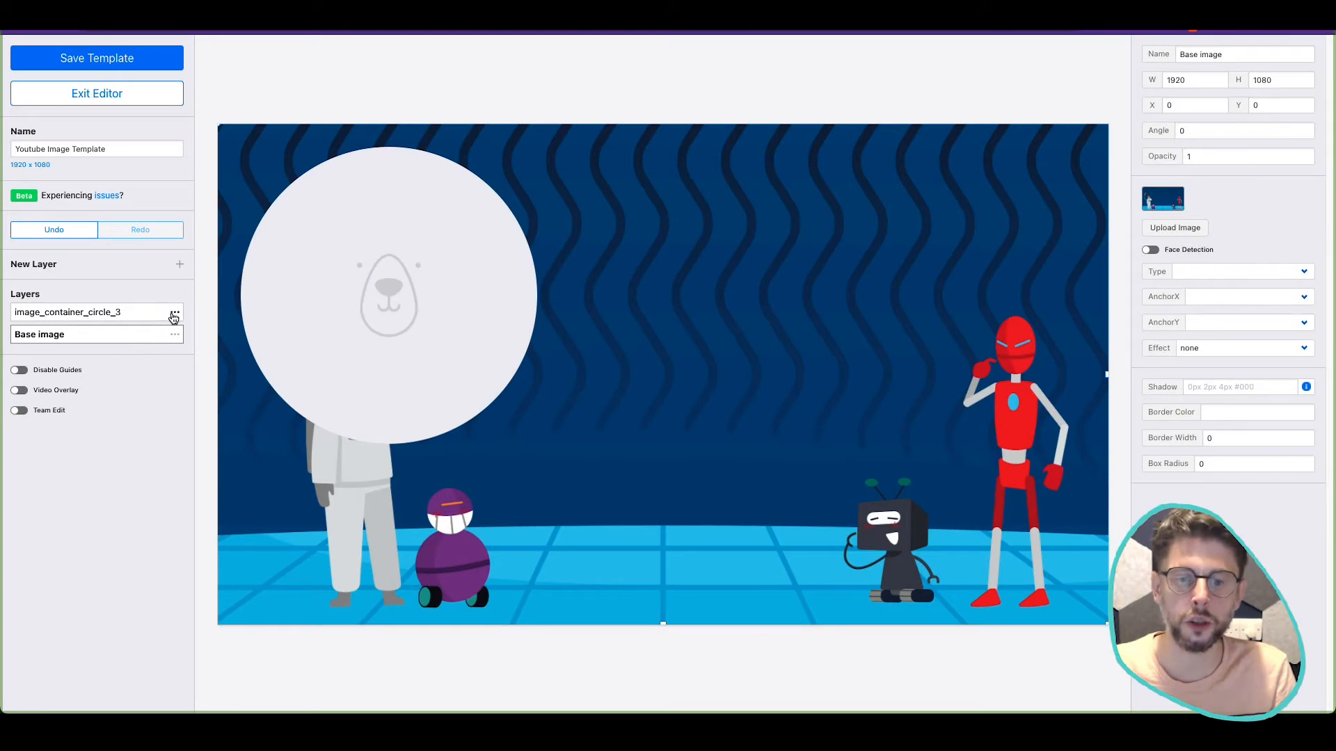
click(174, 312)
click(221, 362)
text(application1)
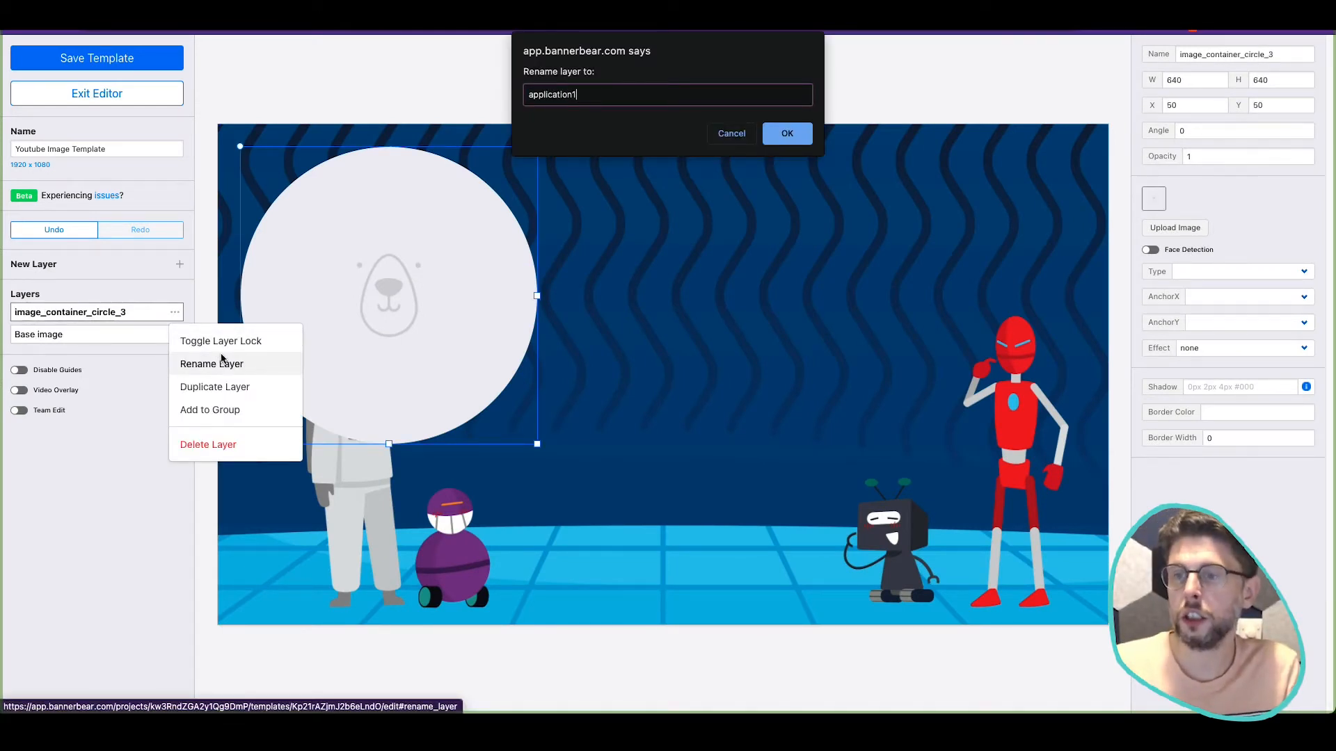
click(798, 139)
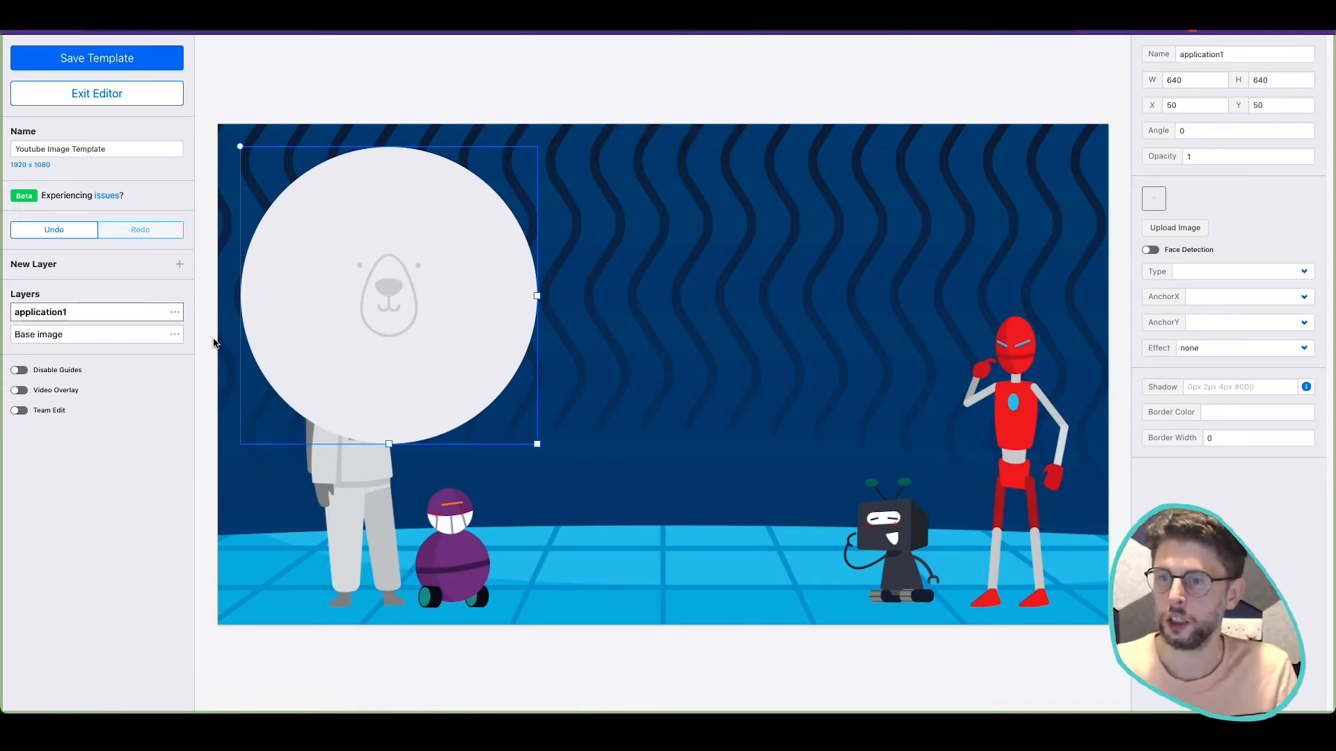
Step: Shrink the application1 circle to about 171 x 171 and place it near X 374, Y 87, above the astronaut
click(179, 267)
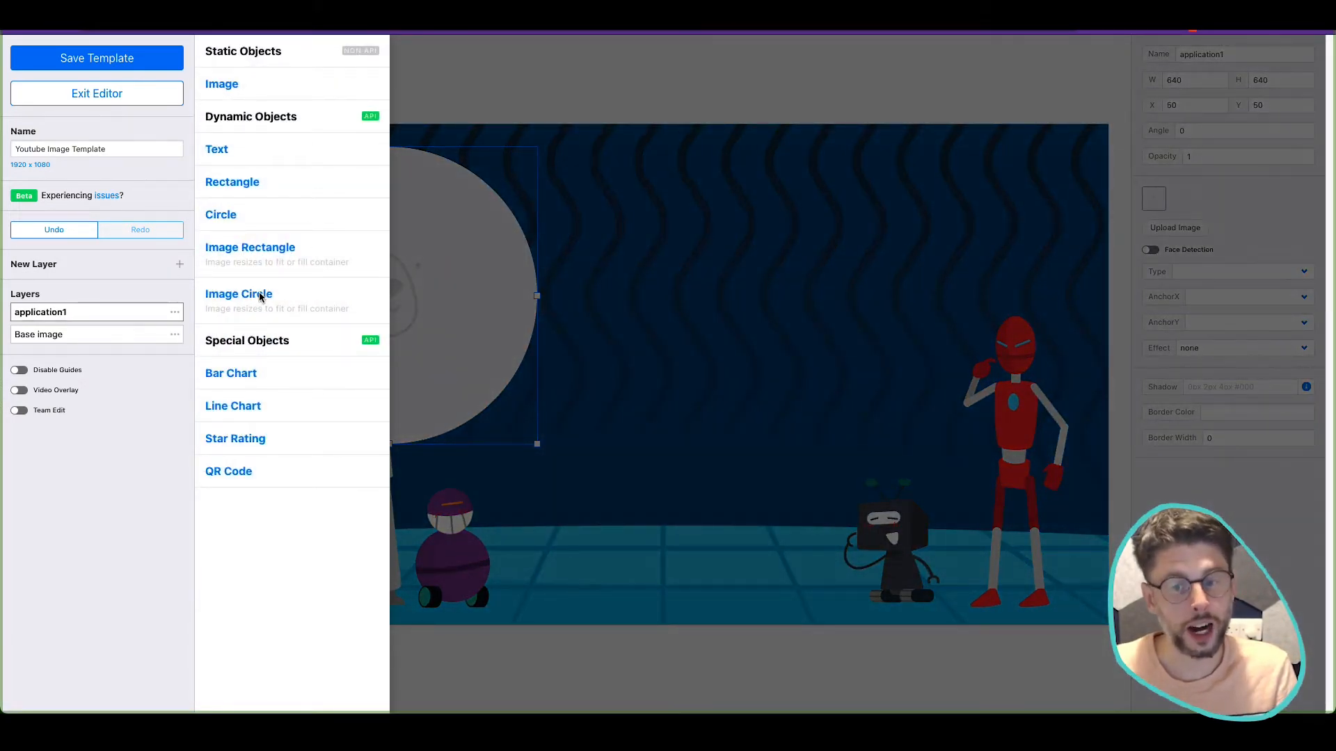
click(573, 219)
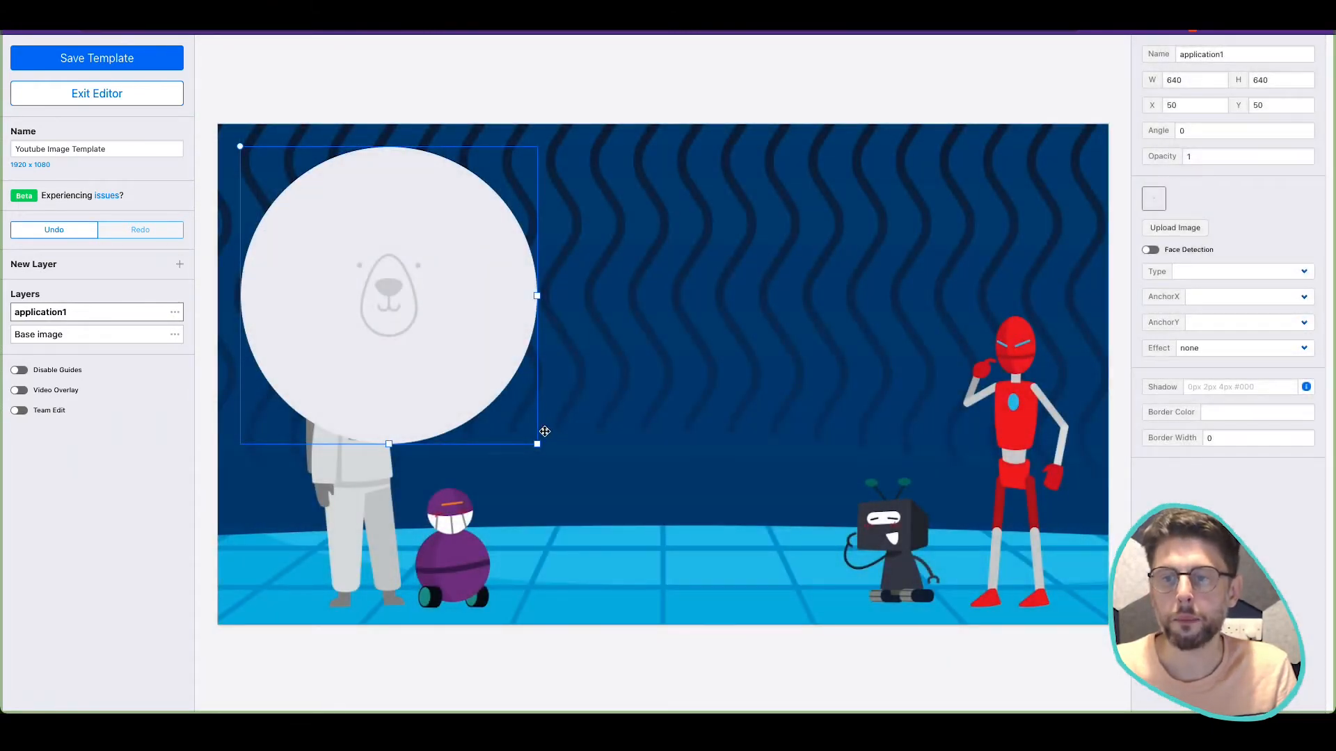
drag(536, 446, 355, 262)
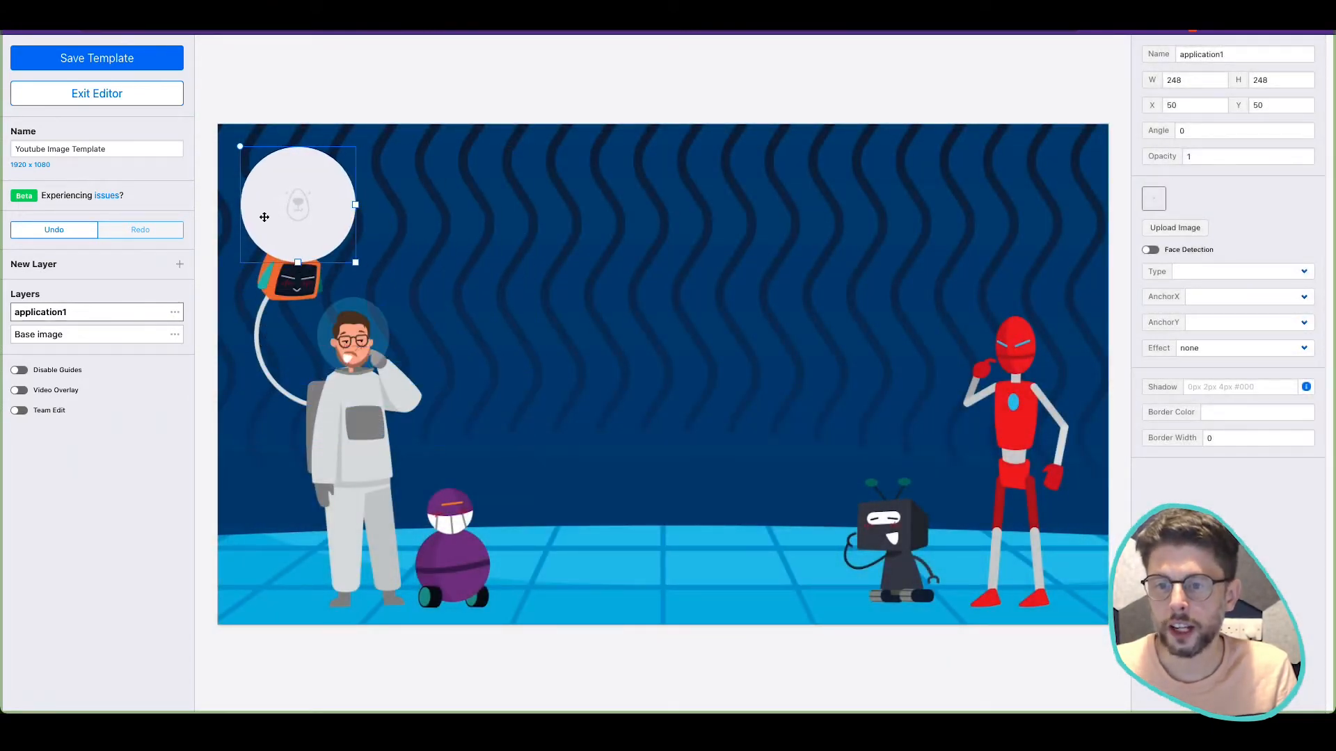
drag(265, 217, 477, 257)
drag(569, 307, 428, 205)
click(463, 284)
click(591, 281)
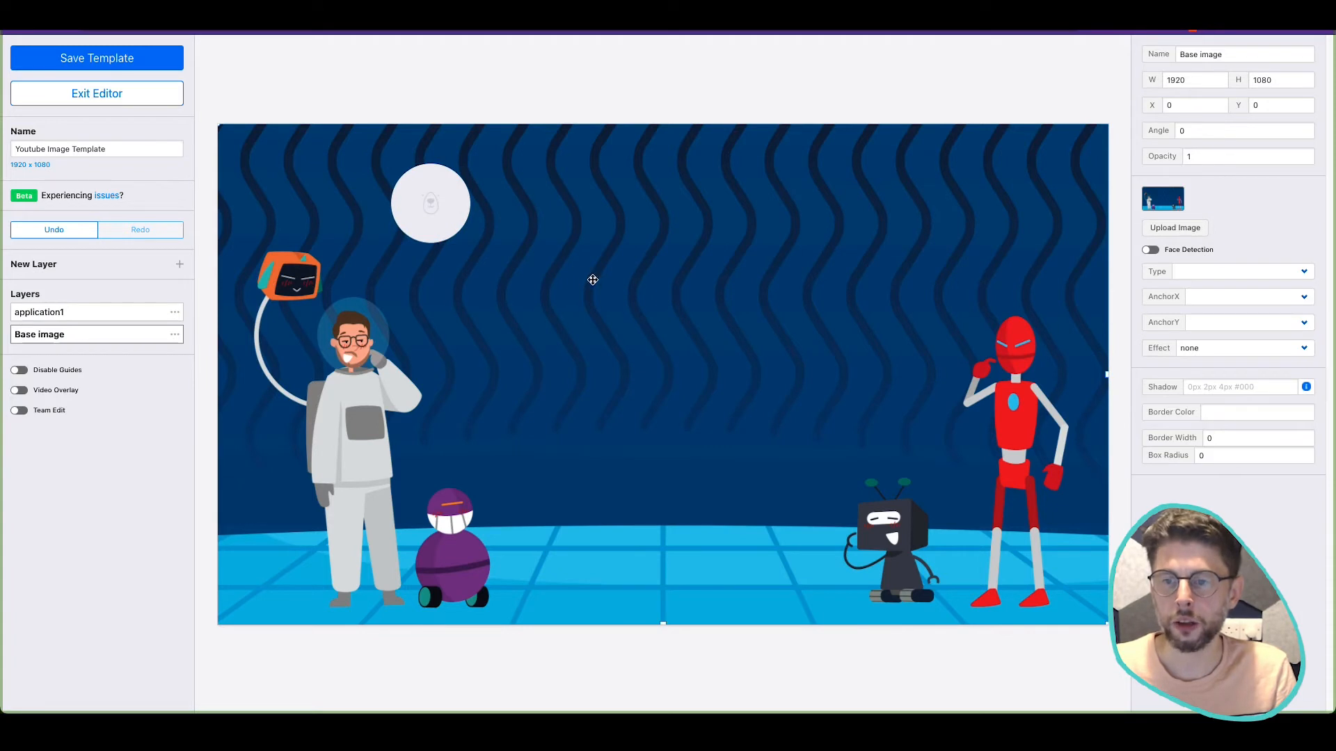
click(437, 224)
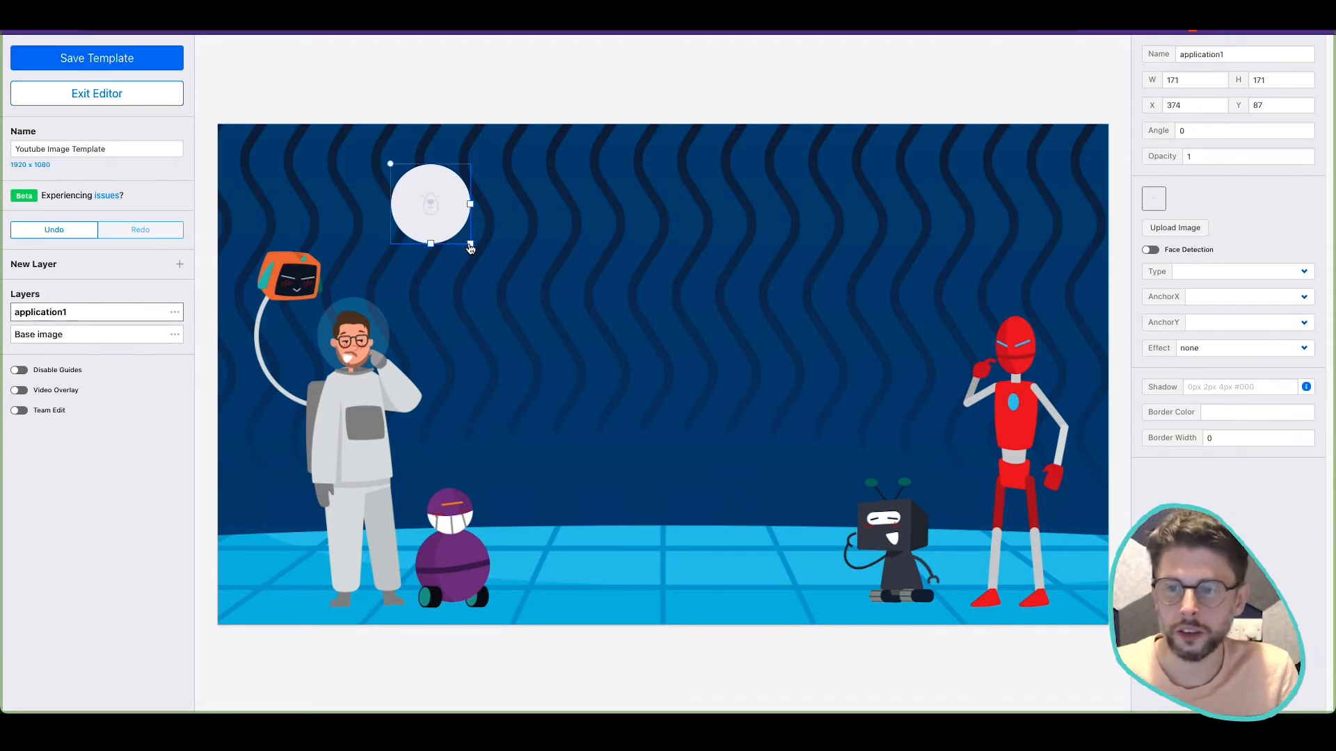
click(523, 244)
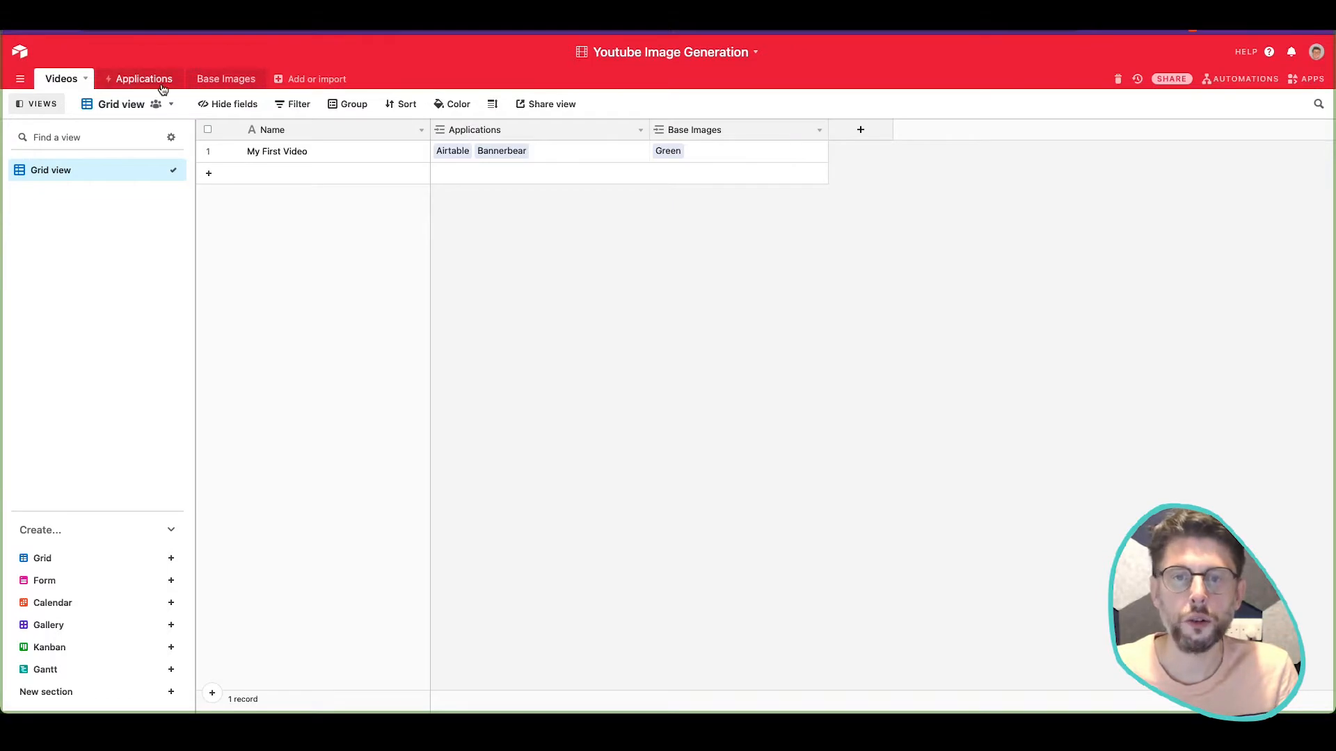
Step: In the Airtable base's Applications table, open the 46elks logo and save it to the Desktop as 39b27f5d
click(135, 79)
click(431, 394)
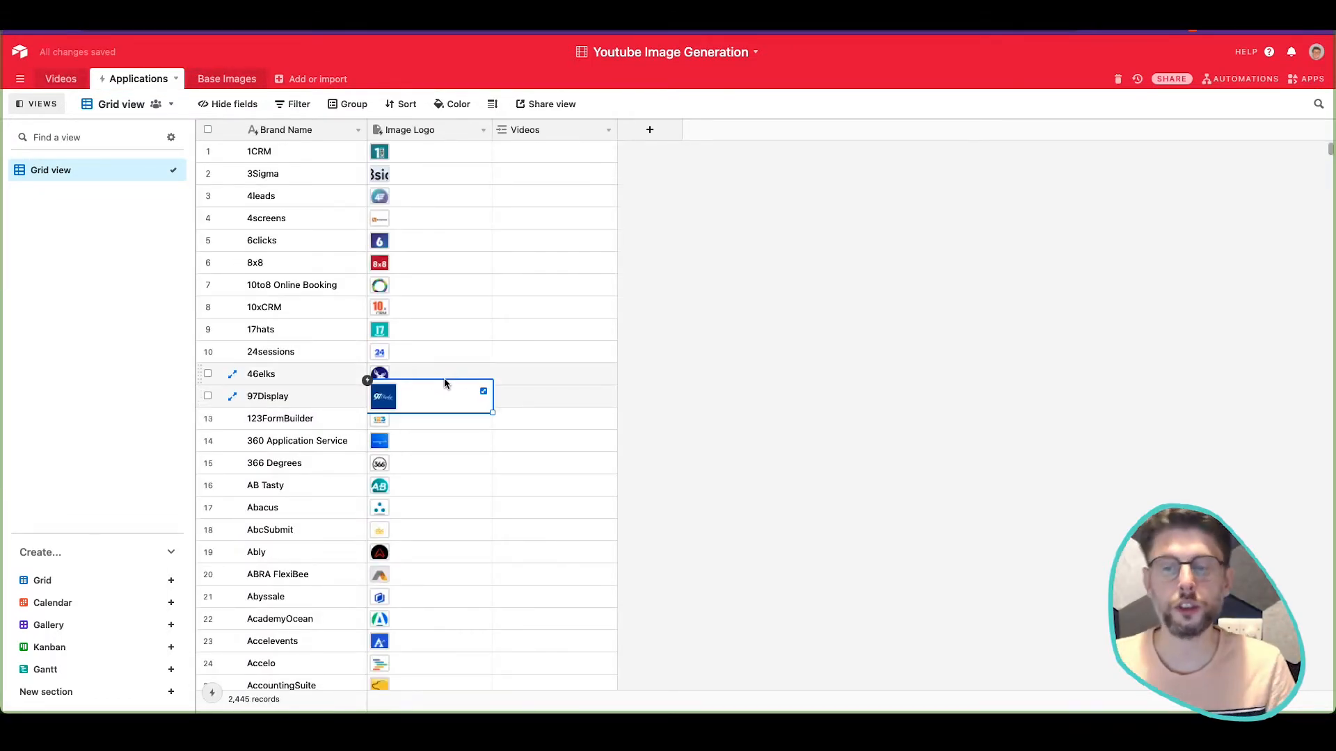
click(448, 379)
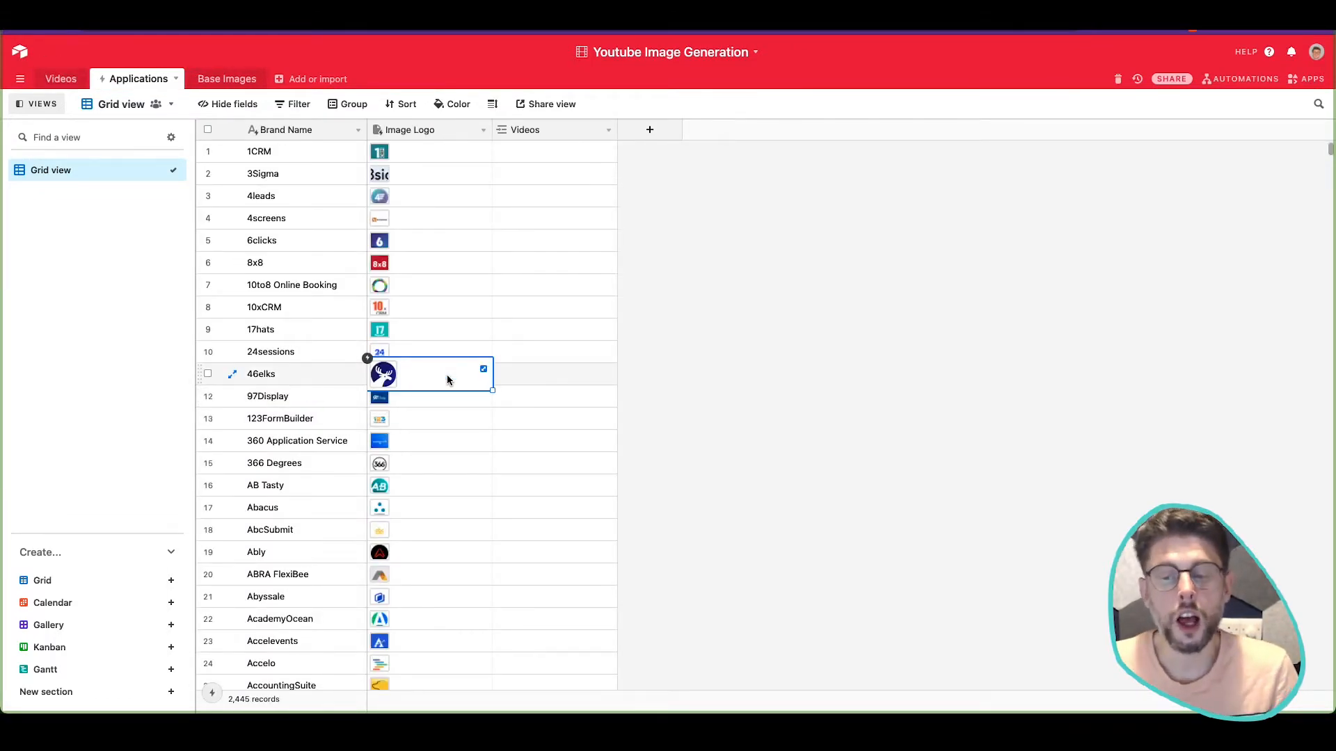
click(382, 374)
right_click(613, 360)
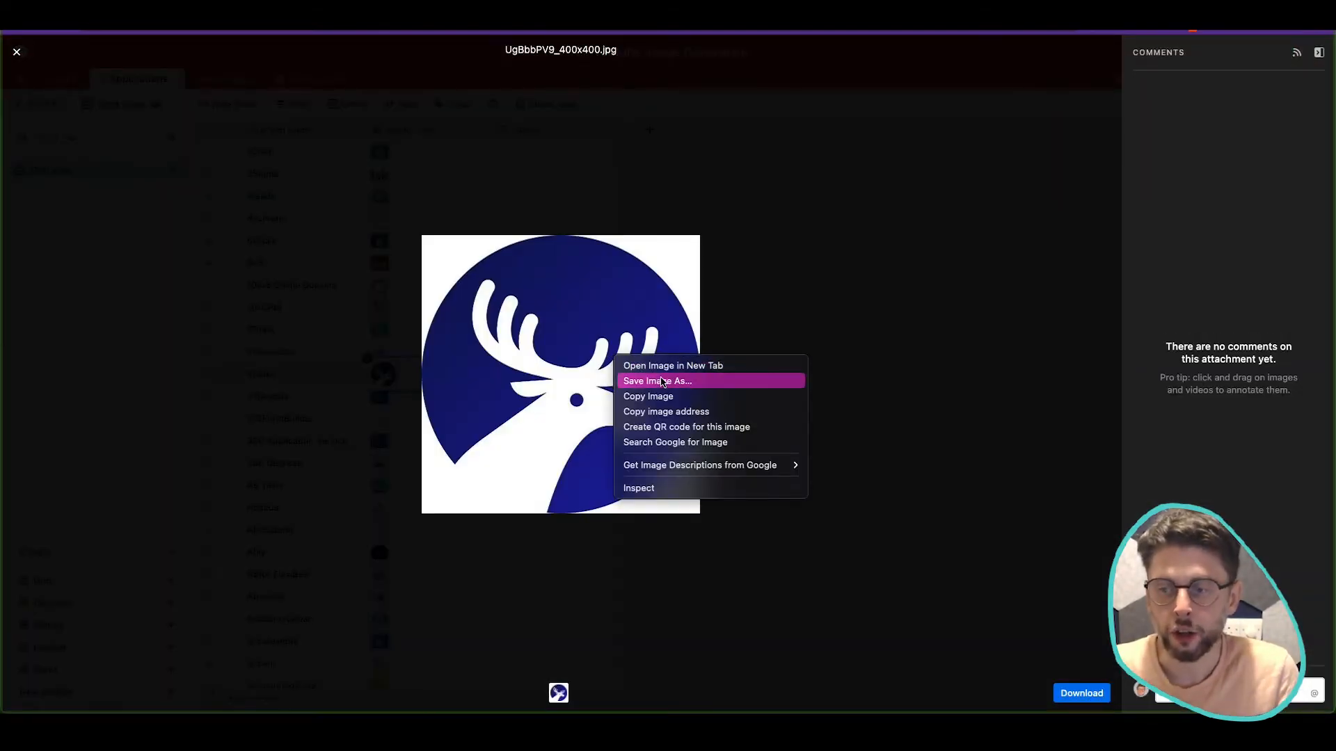
click(654, 380)
click(896, 487)
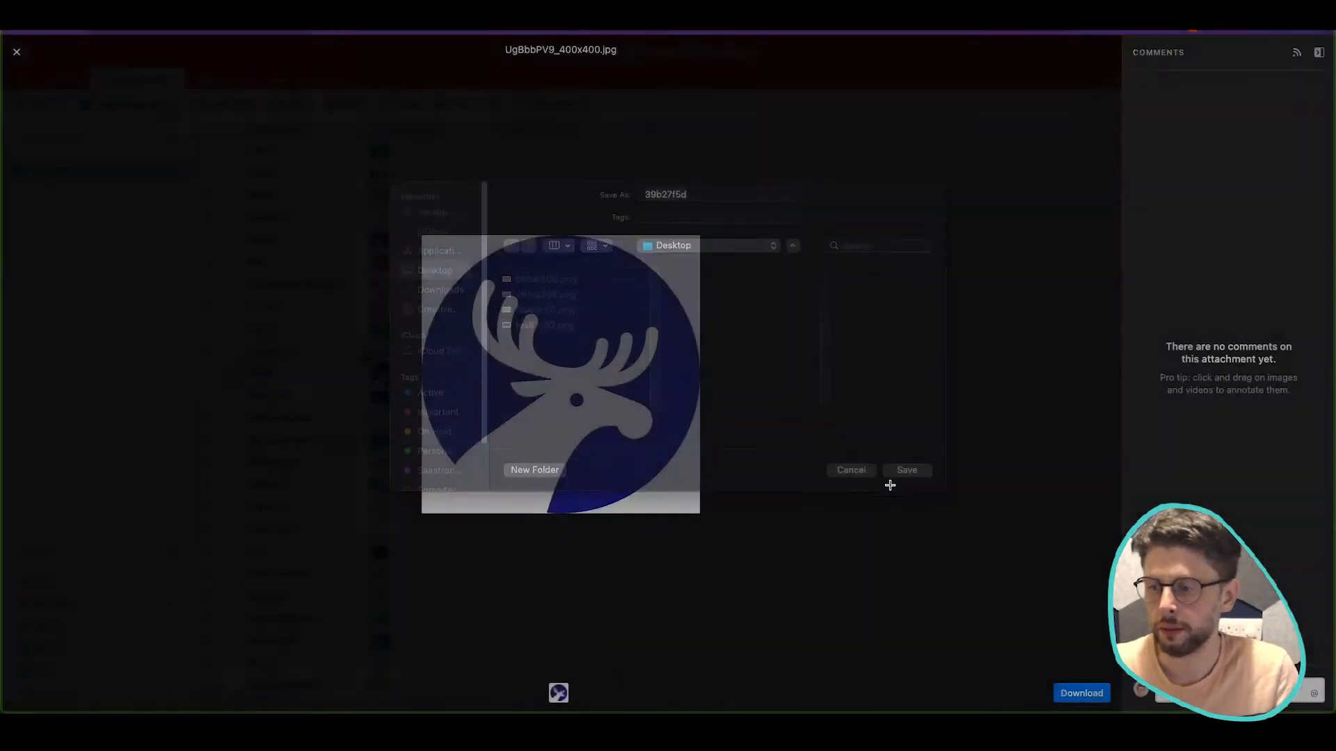
click(398, 492)
Step: Open the Bewgle Review Analytics logo in the Applications table and save it to the Desktop as ba46a009
scroll(386, 491, down, 10)
scroll(373, 490, down, 20)
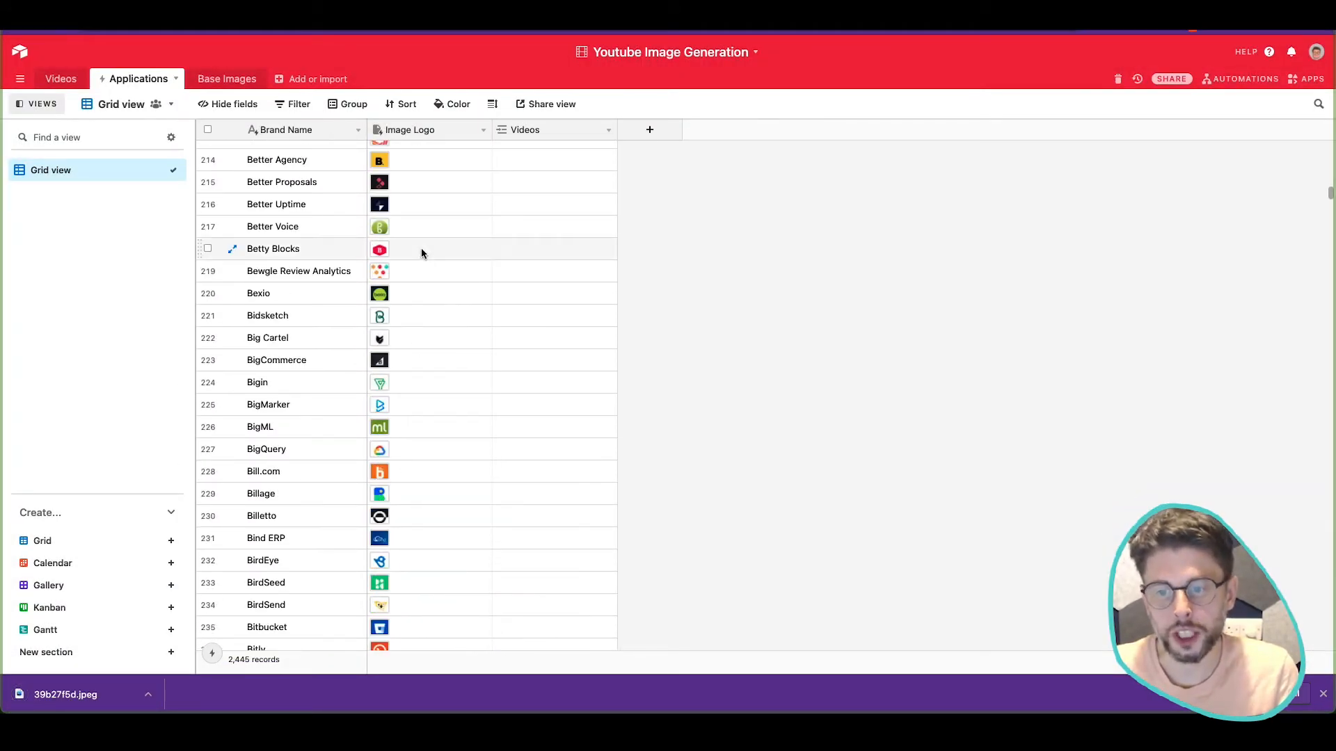
click(381, 272)
click(383, 270)
right_click(553, 317)
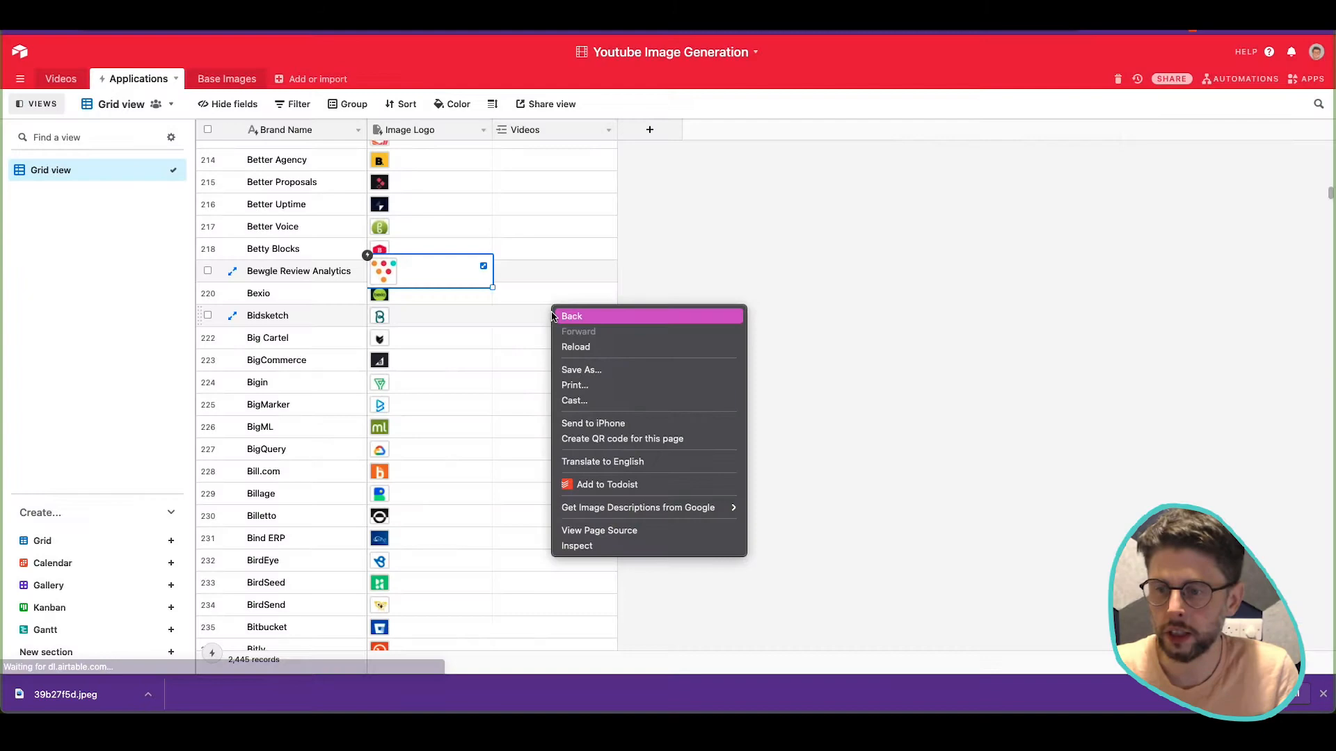
click(401, 279)
click(391, 278)
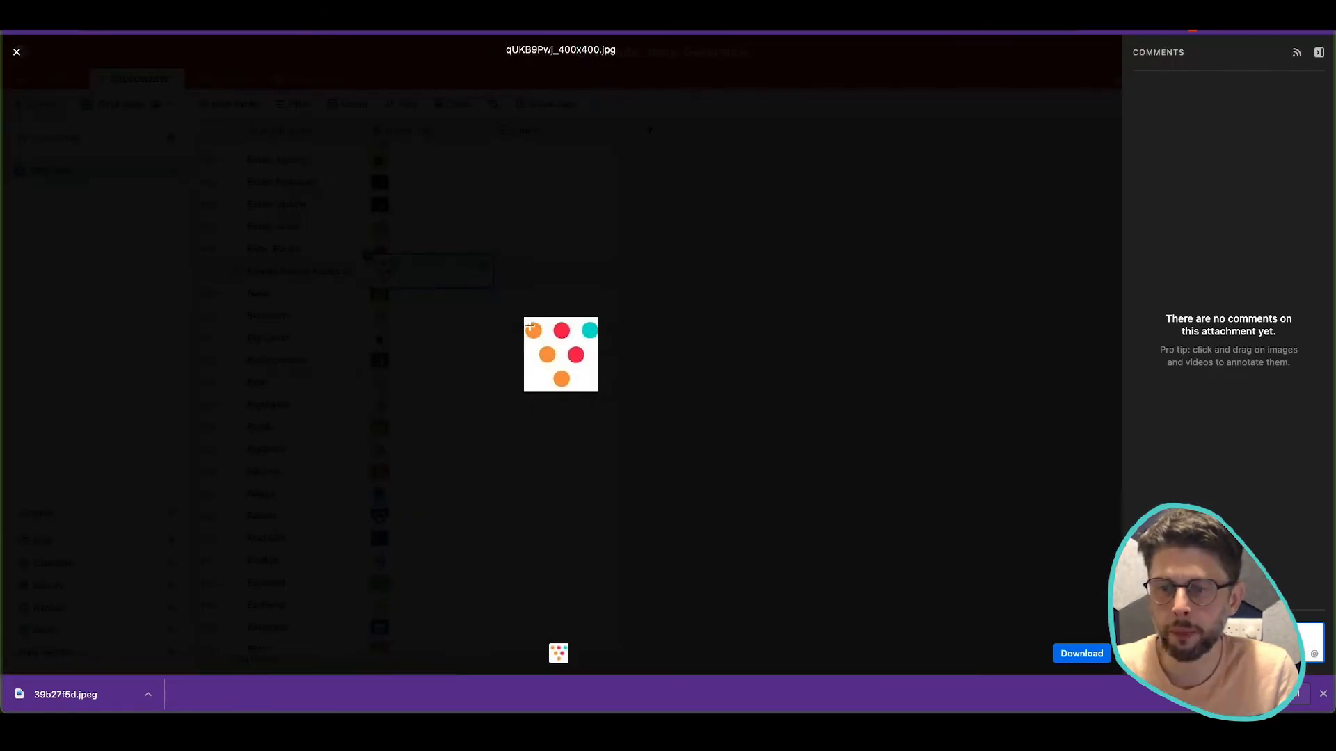
right_click(553, 334)
click(640, 352)
key(Return)
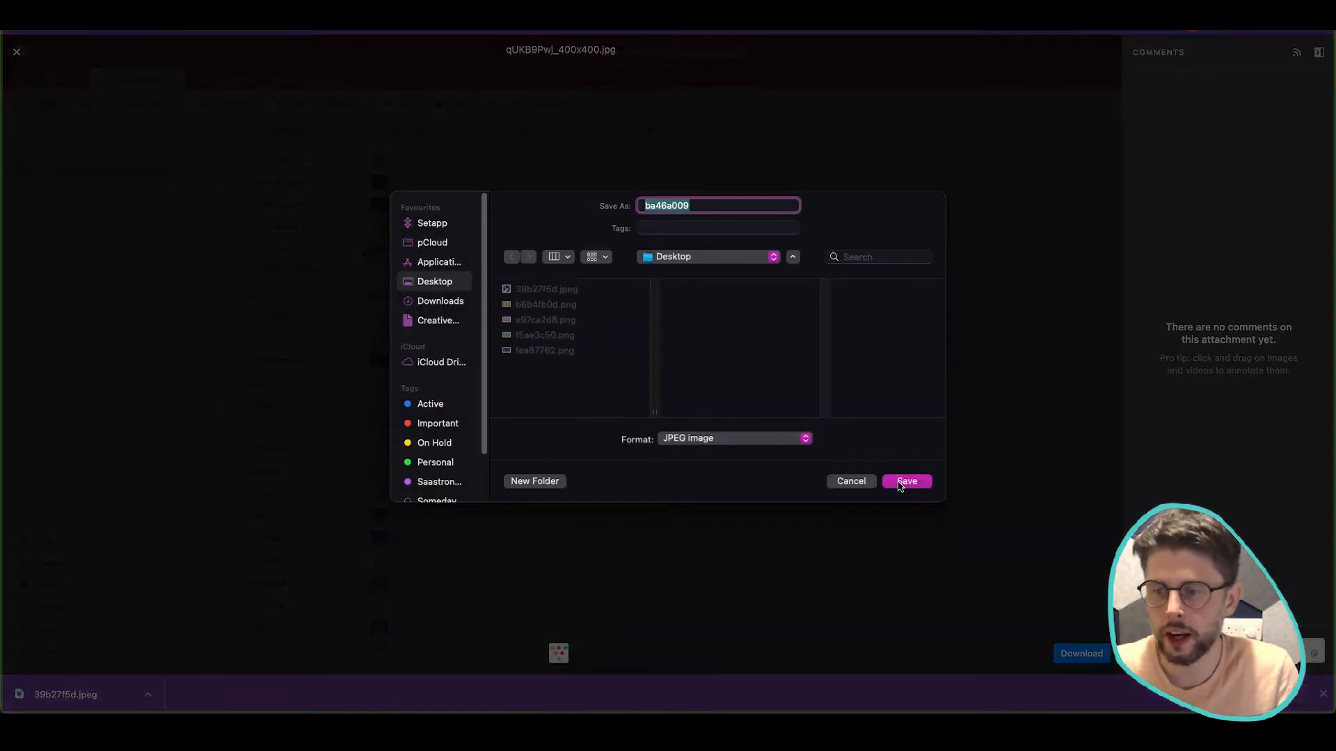
key(Escape)
Step: Switch back to the Bannerbear template and upload the saved 46elks logo into the application1 circle
key(ctrl+Tab)
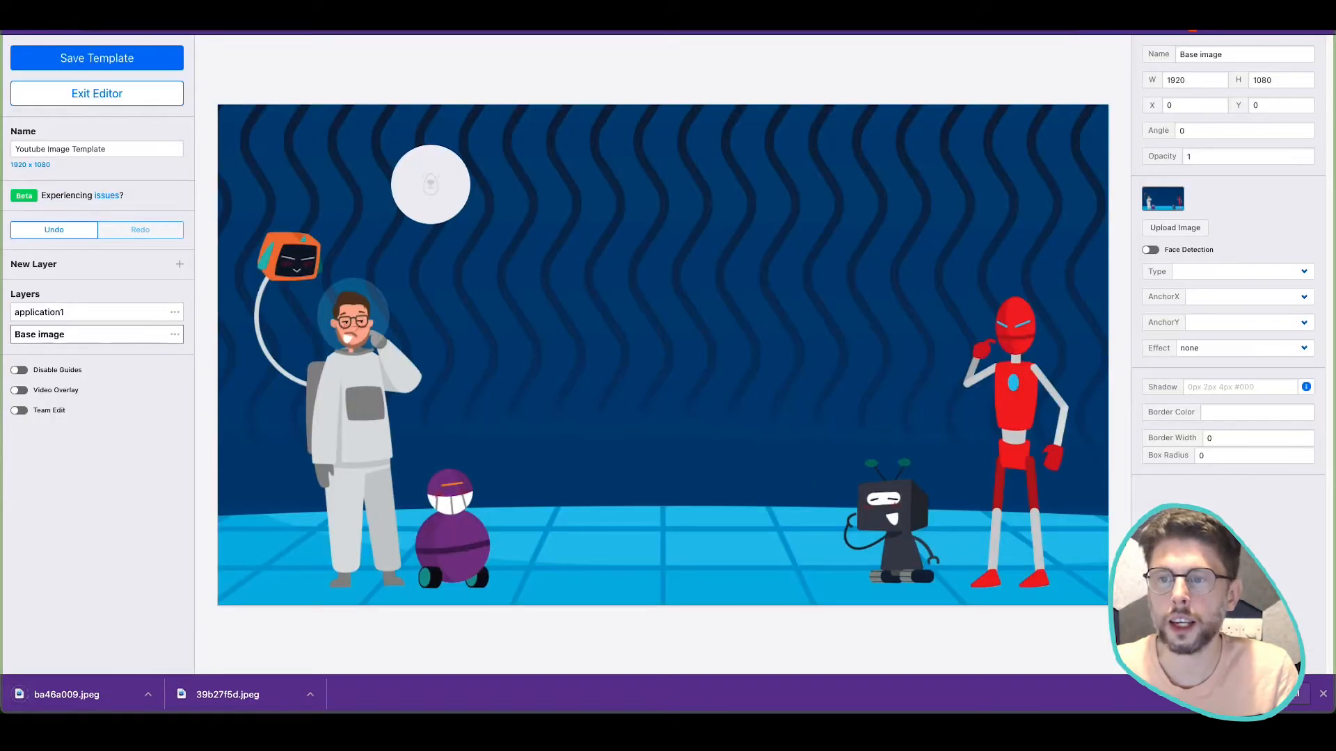
click(453, 180)
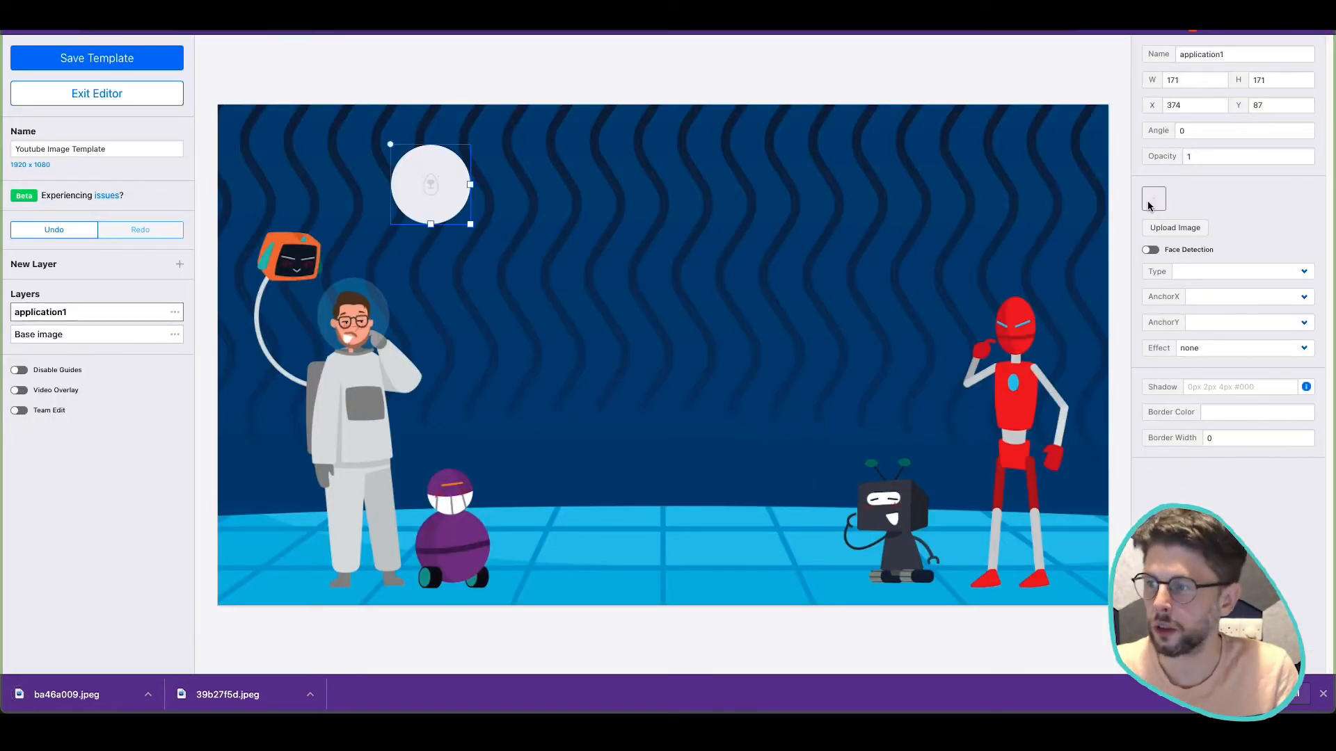
click(1168, 231)
key(F11)
drag(1289, 112, 629, 305)
key(F11)
click(906, 482)
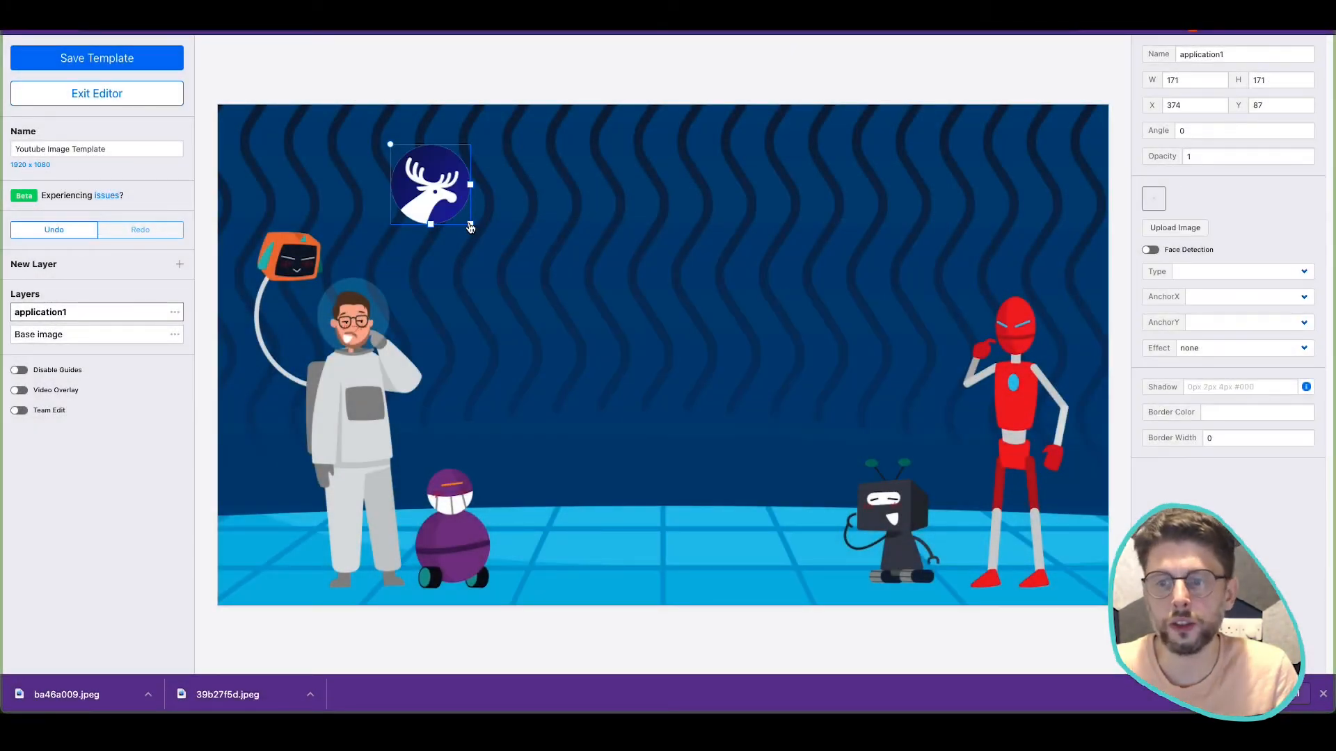
Step: Resize the application1 logo to about 236 x 236 and move it to about X 225, Y 44, above the astronaut
drag(470, 227, 437, 211)
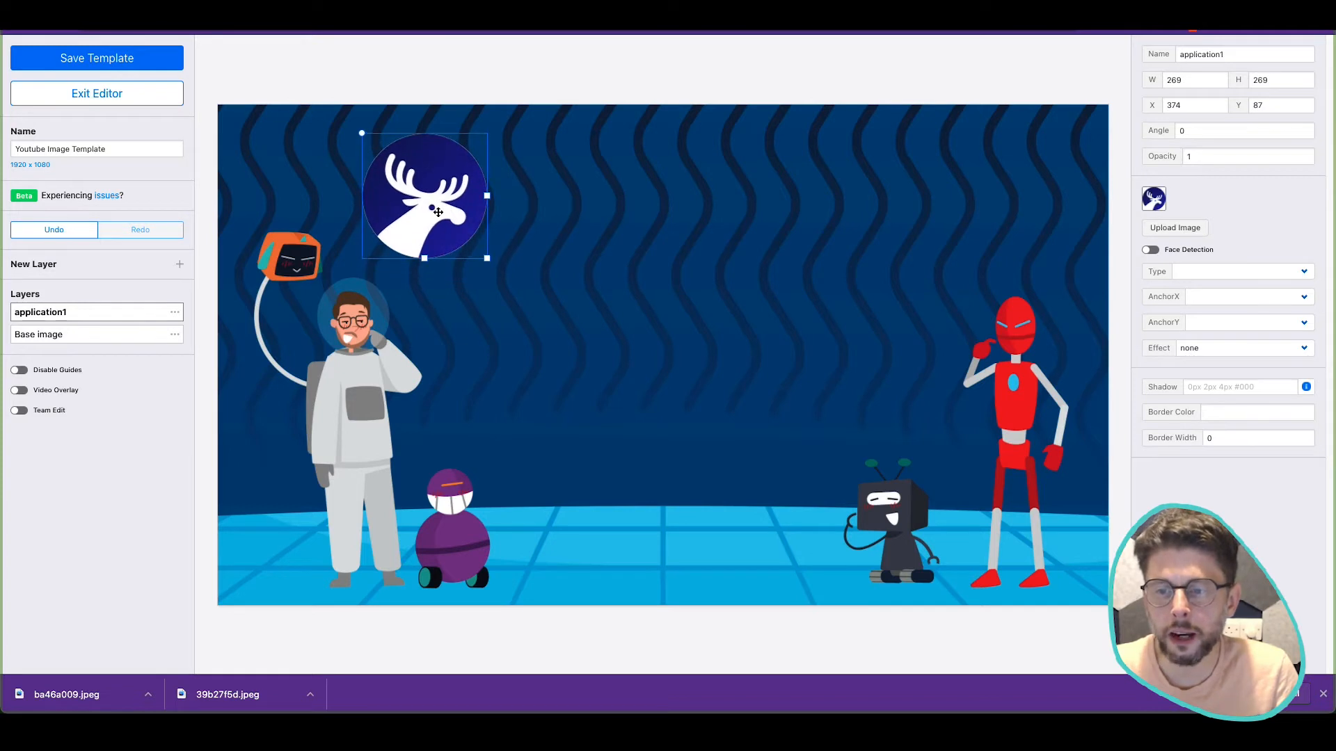
drag(487, 259, 412, 216)
click(510, 219)
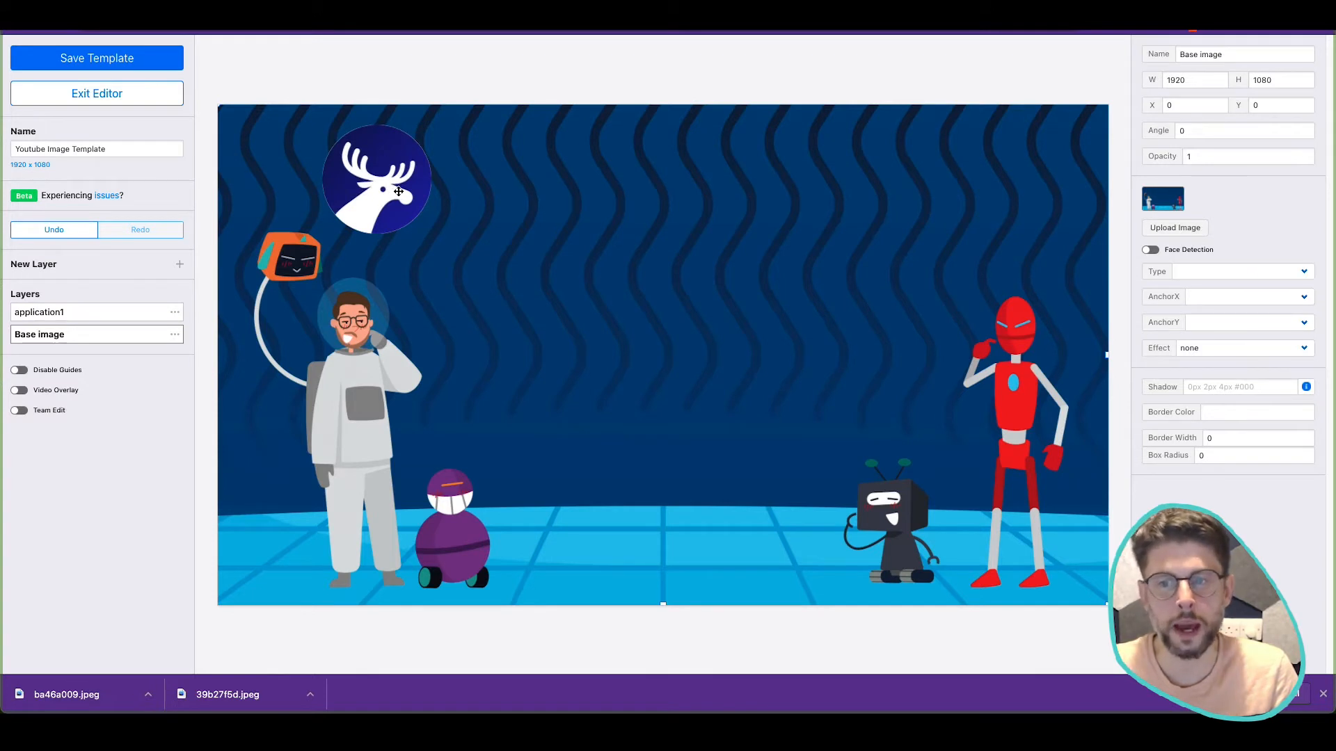
click(397, 203)
click(574, 299)
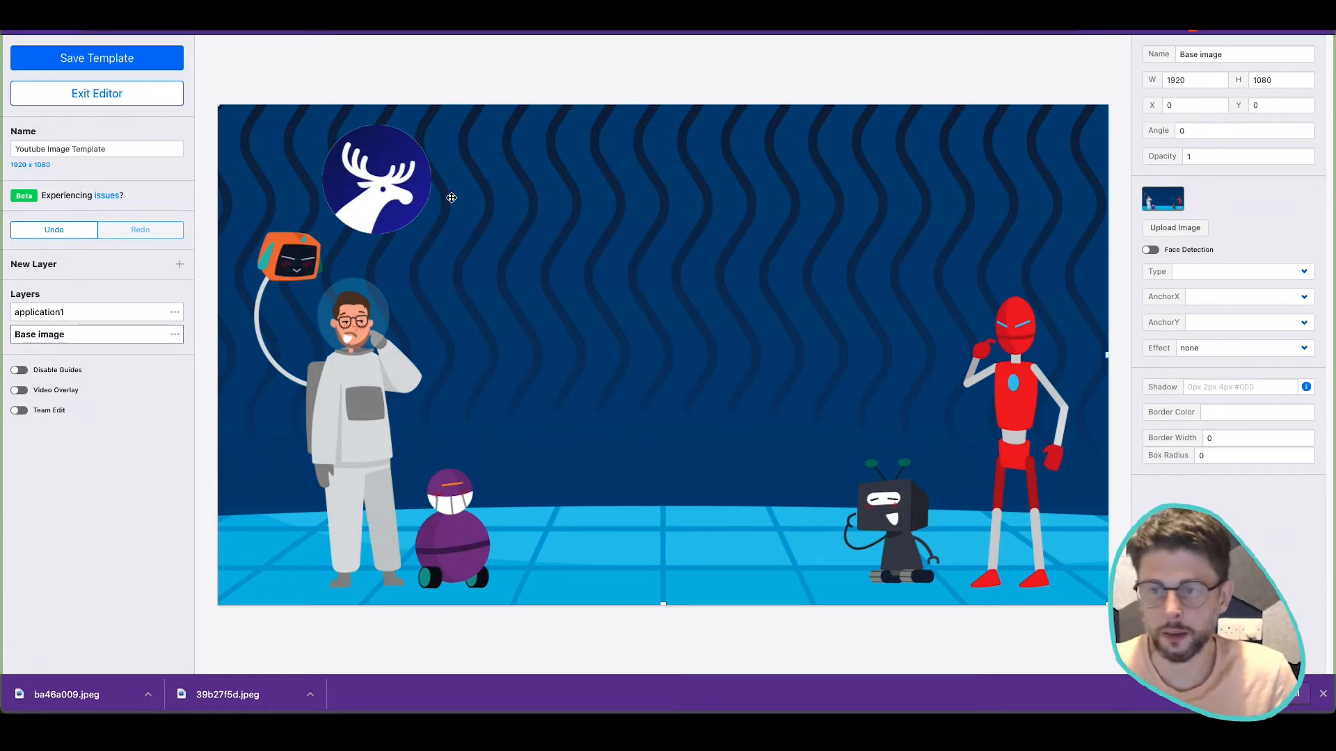
click(379, 193)
click(943, 96)
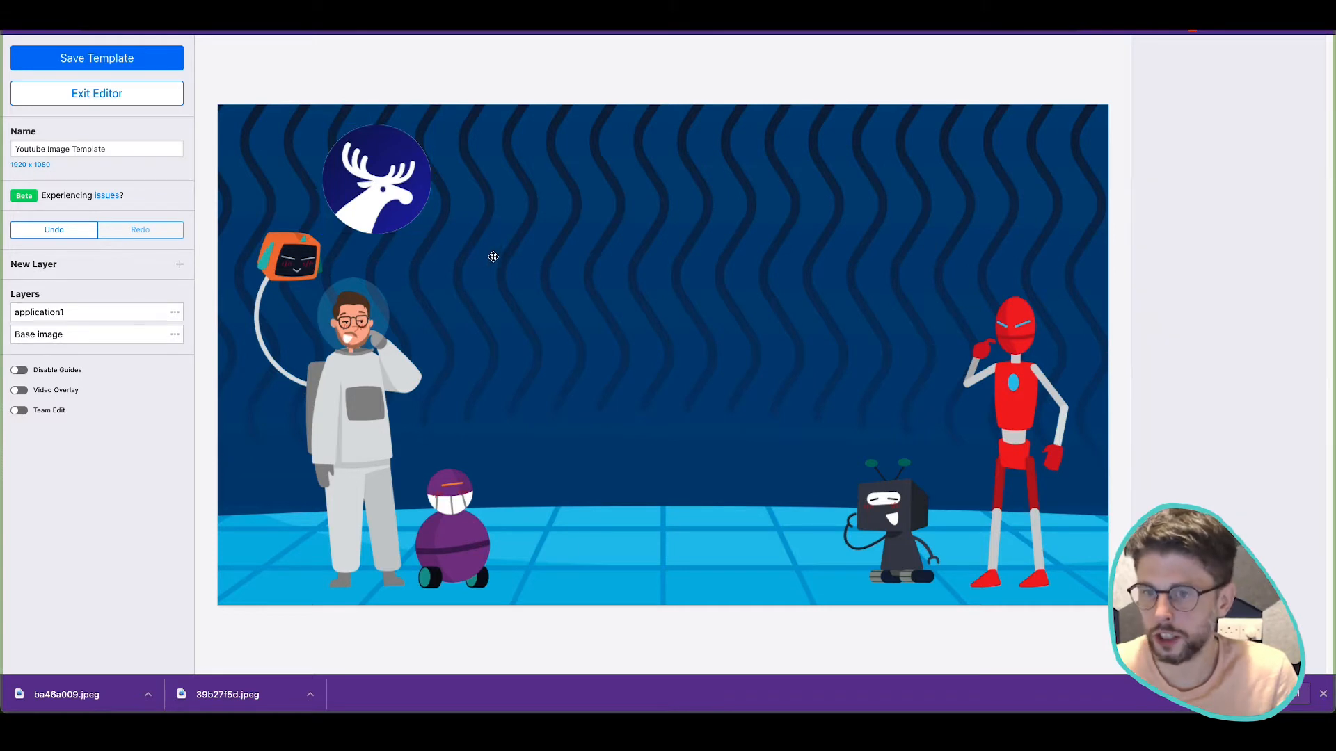
Step: Duplicate the application1 logo layer
click(412, 188)
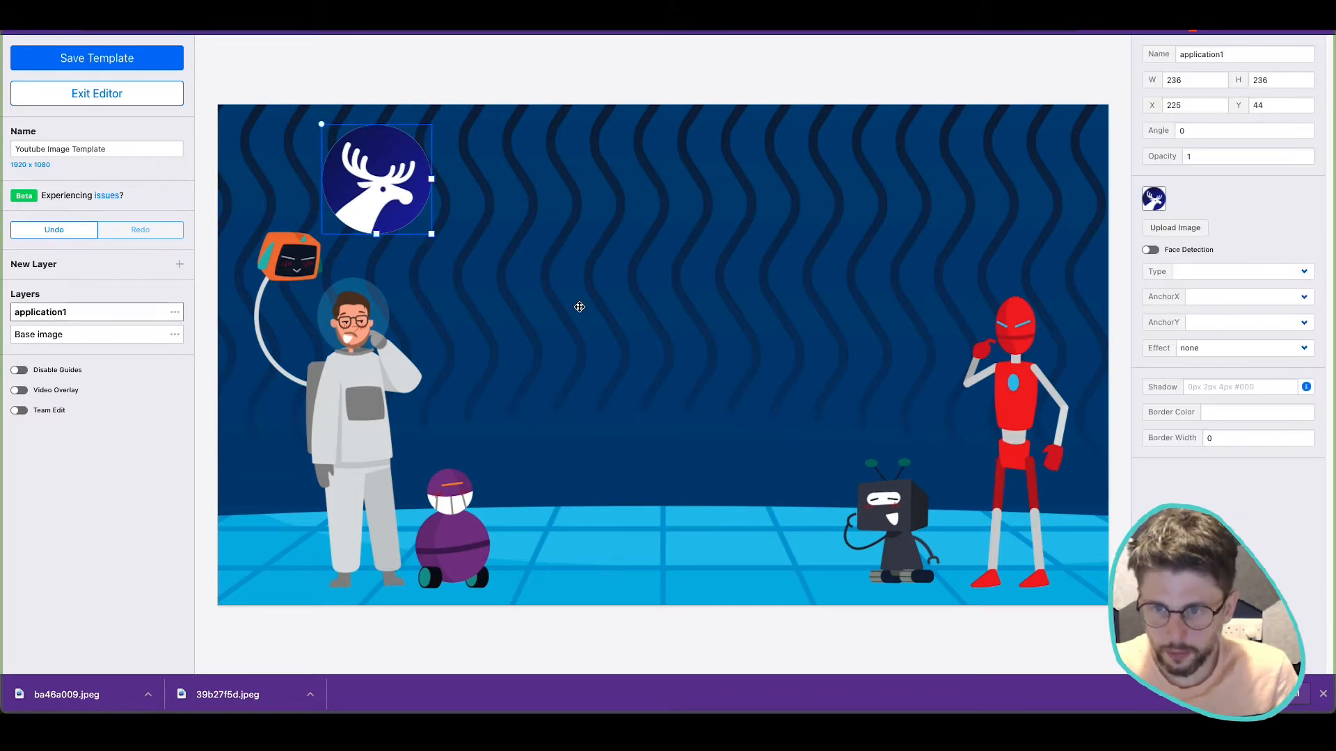
click(173, 313)
click(226, 388)
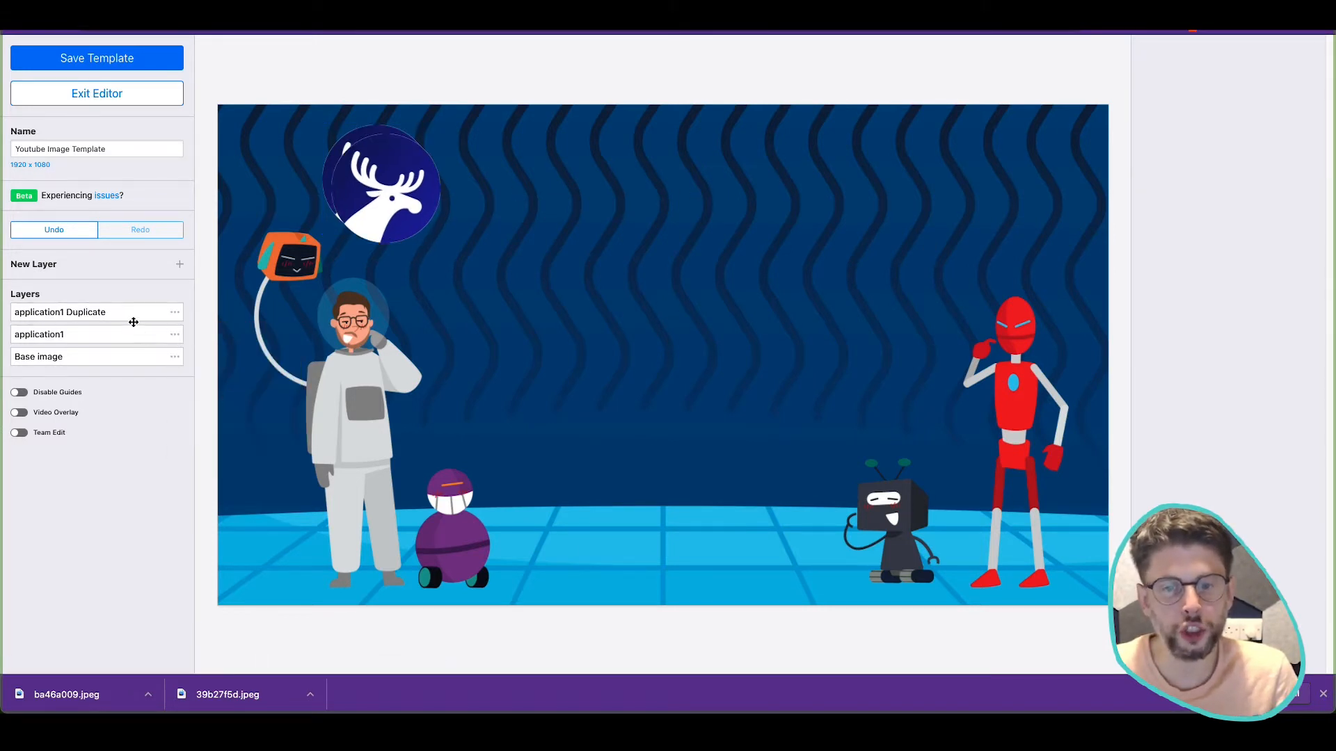
Step: Rename the duplicated logo layer as application2 and move it to about X 1457, Y 45, above the red robot
click(174, 313)
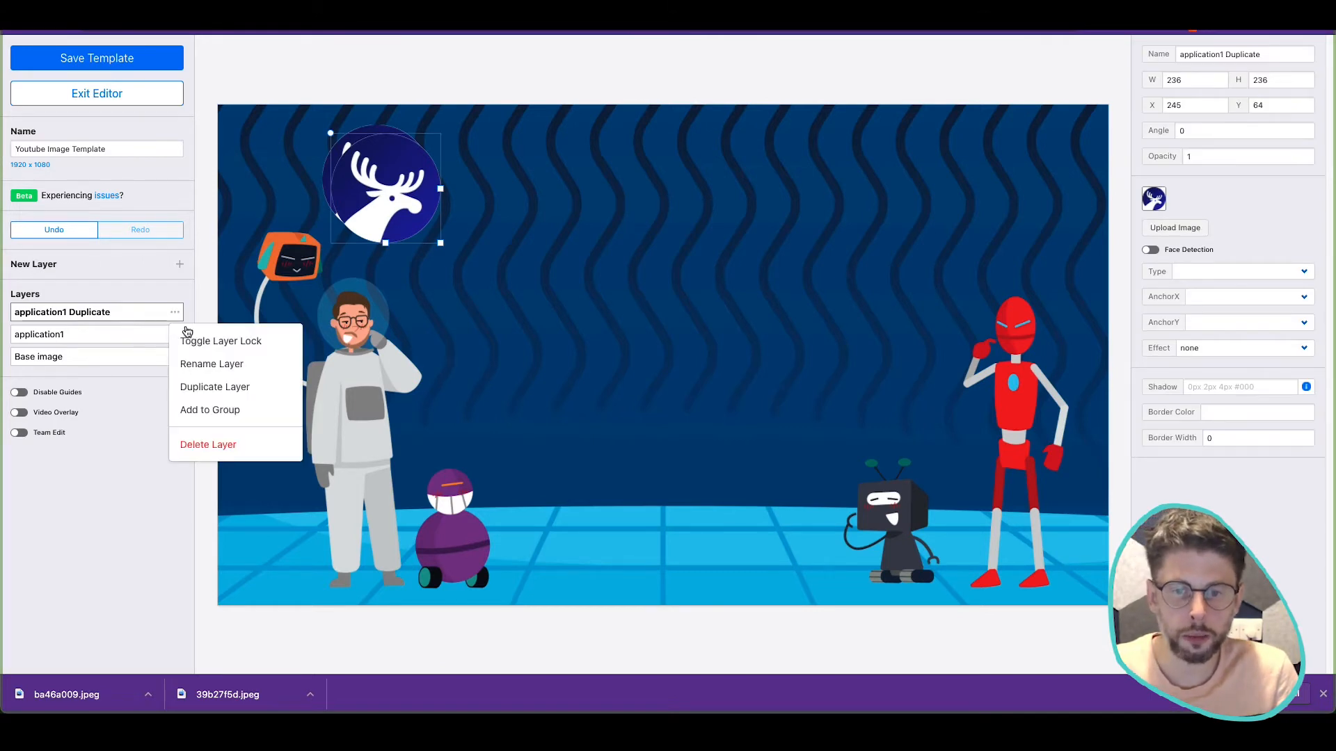
click(202, 363)
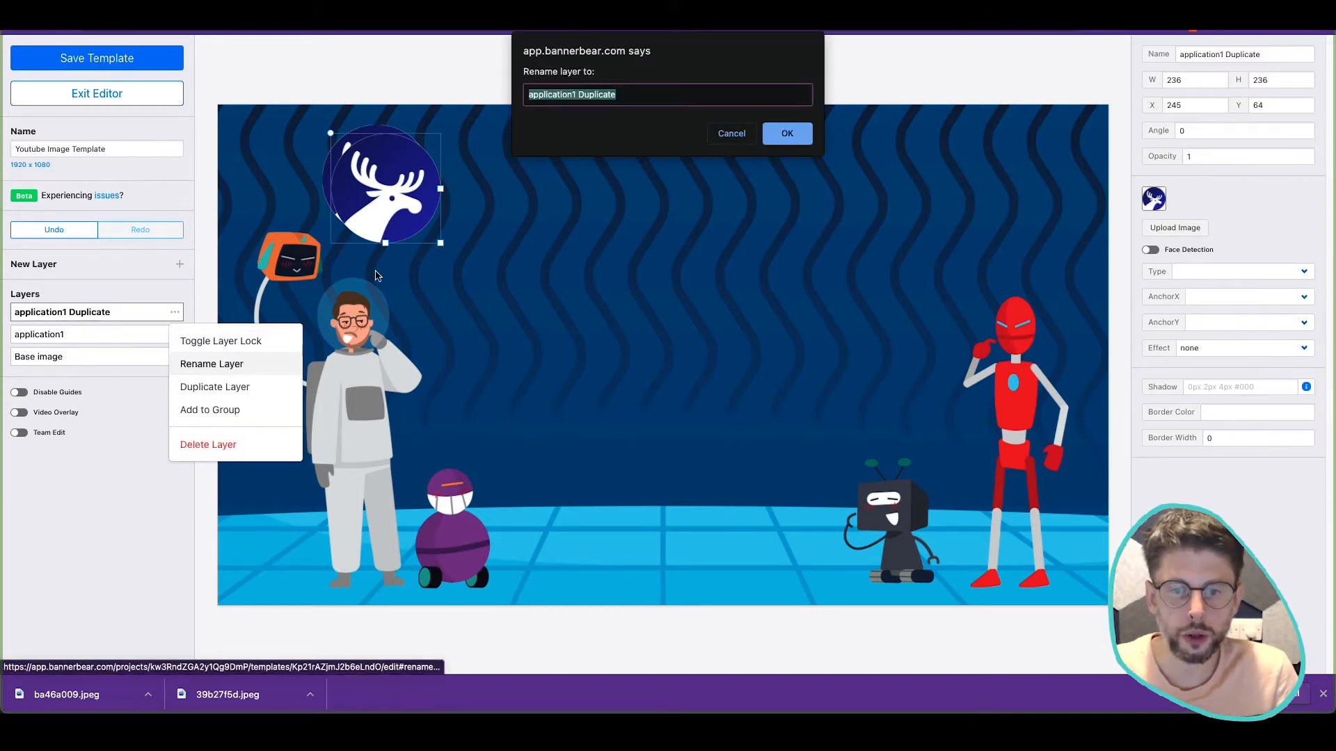
triple_click(574, 94)
click(657, 94)
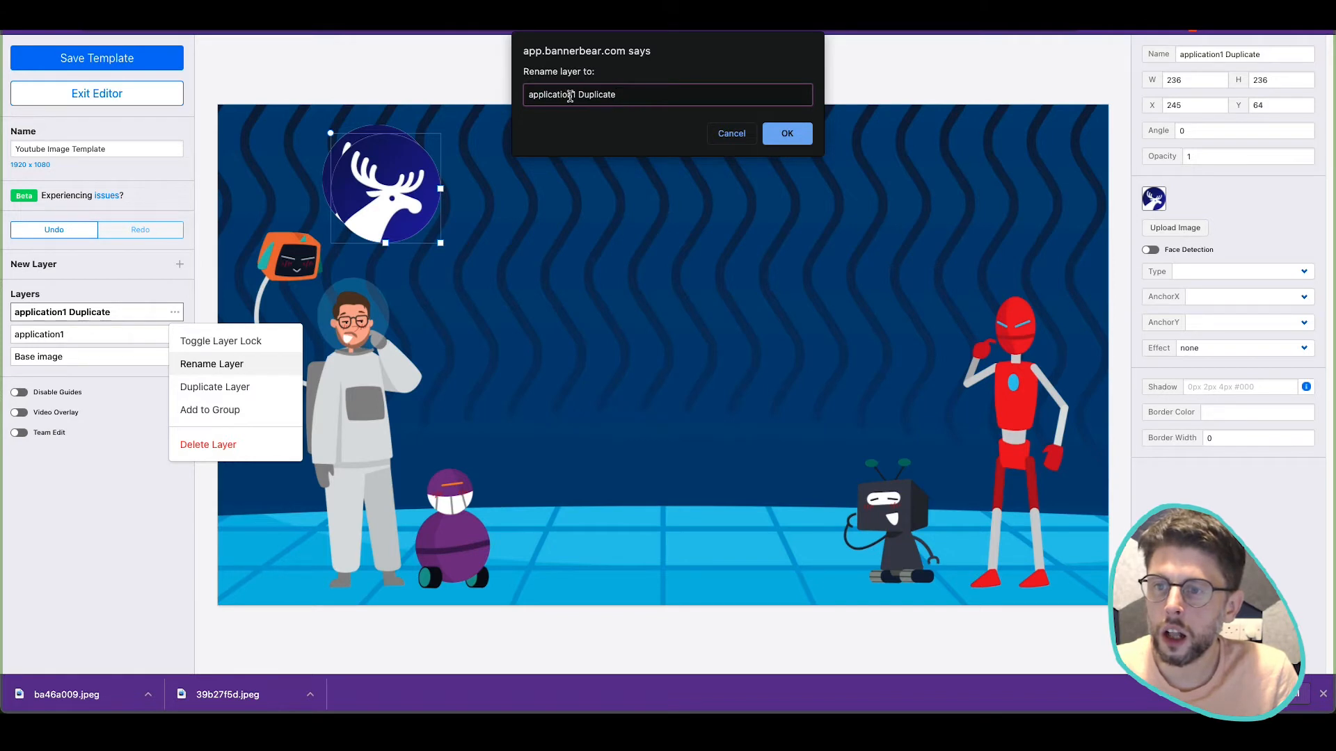
drag(571, 96, 650, 96)
text(32)
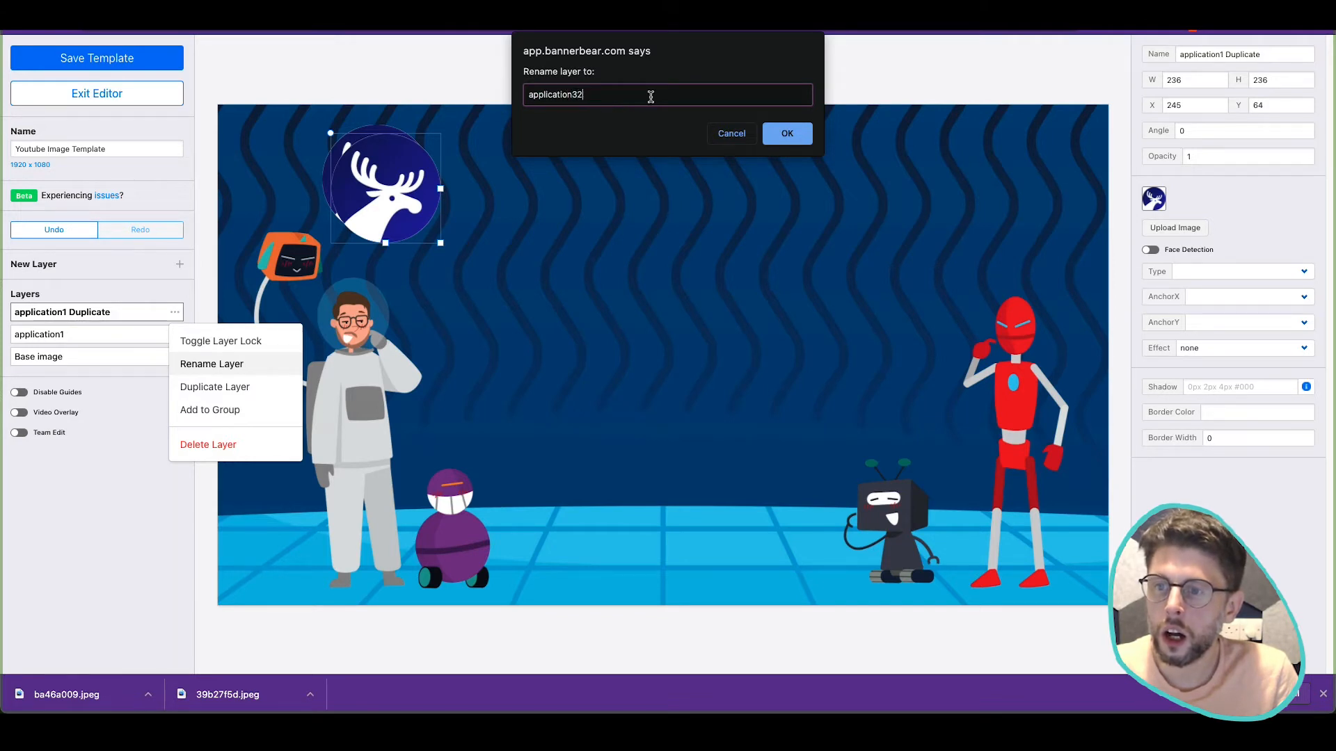
click(578, 98)
key(BackSpace)
click(787, 134)
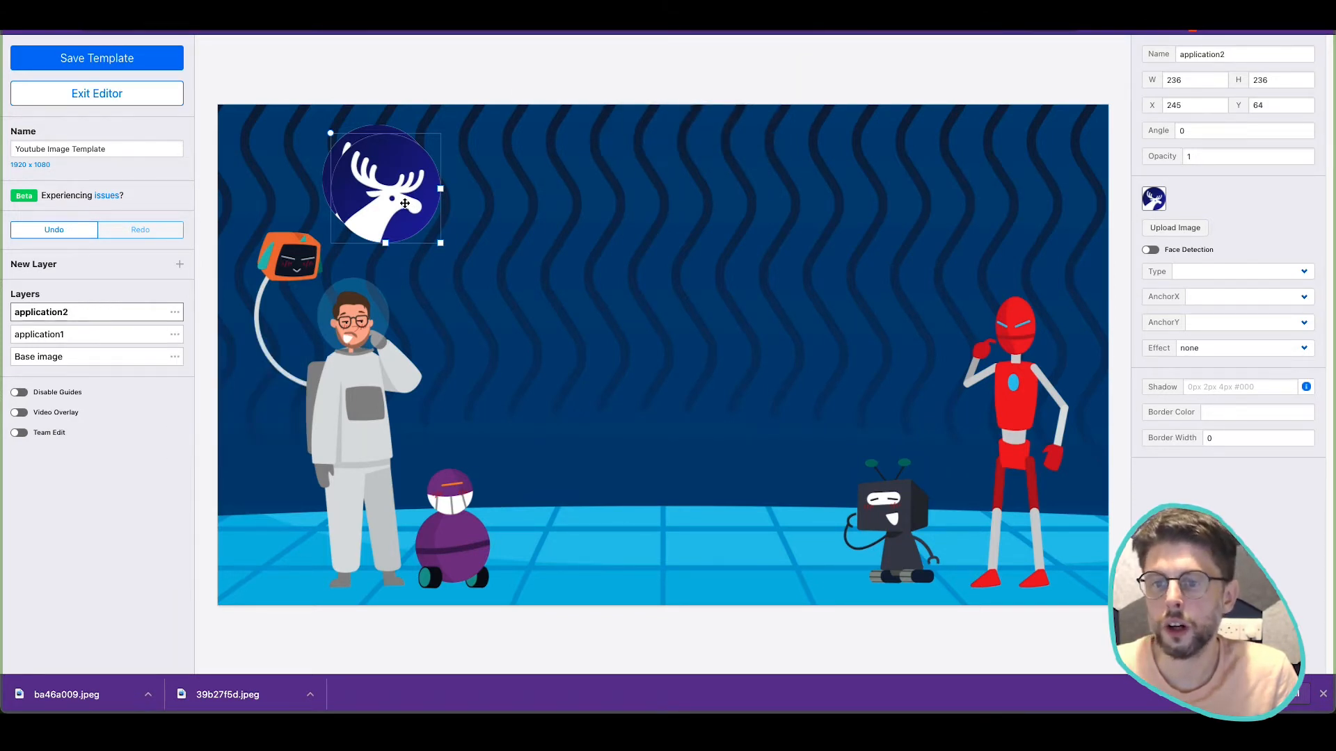
drag(404, 203, 949, 174)
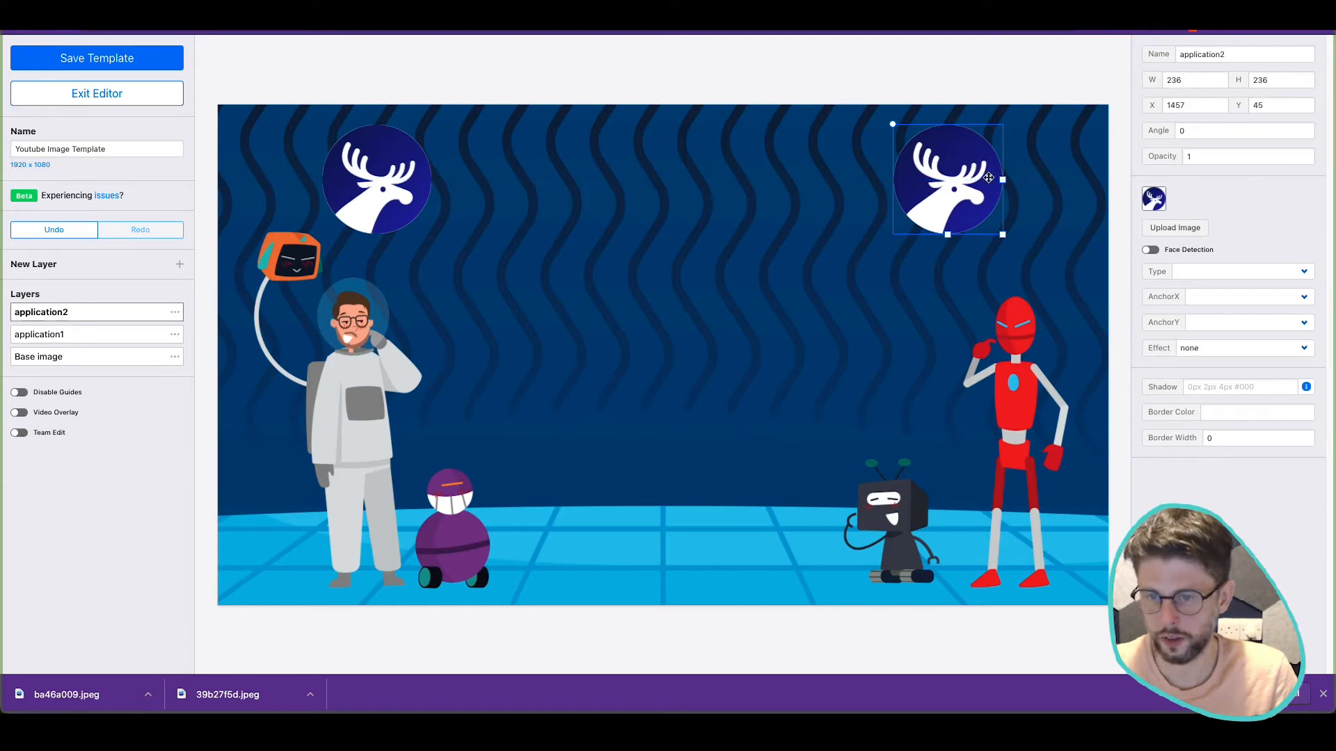
Step: Upload the saved Bewgle Review Analytics logo from the Desktop into the application2 circle
click(1160, 230)
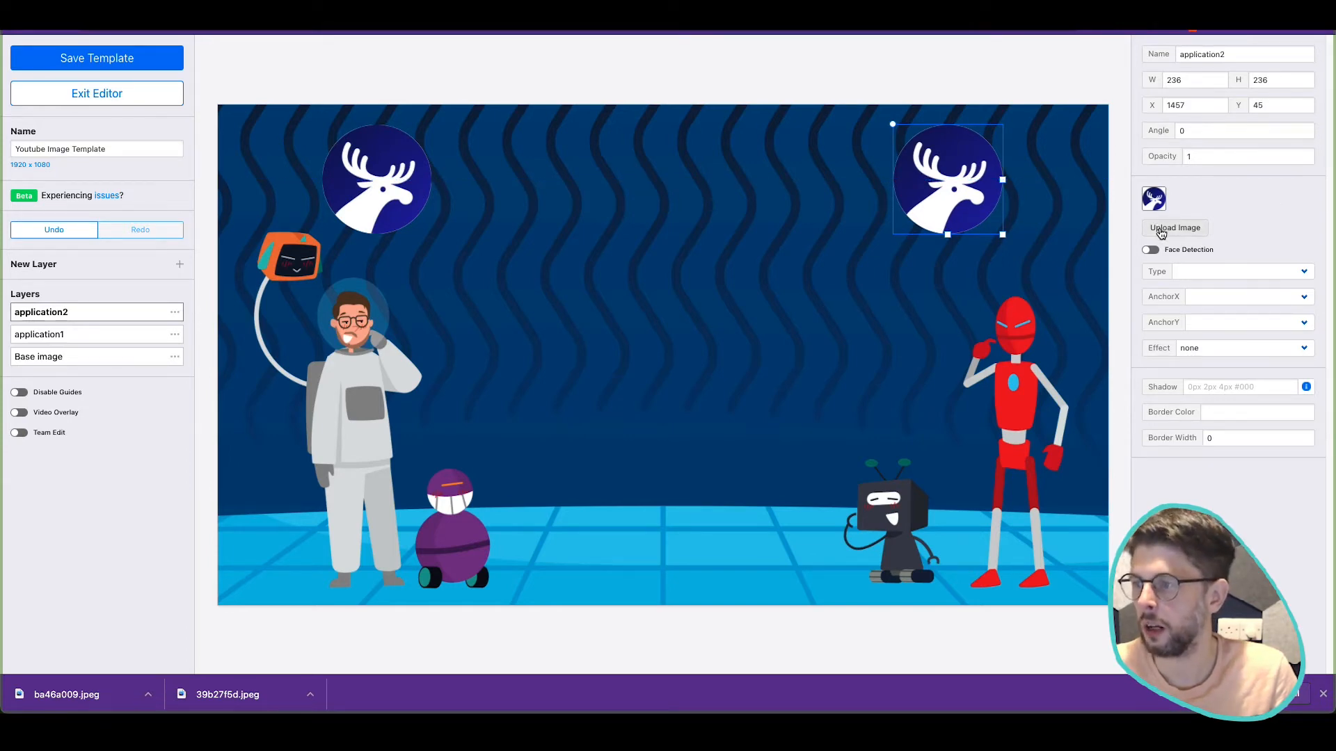
key(ctrl+Left)
drag(1289, 54, 631, 327)
key(ctrl+Right)
click(907, 480)
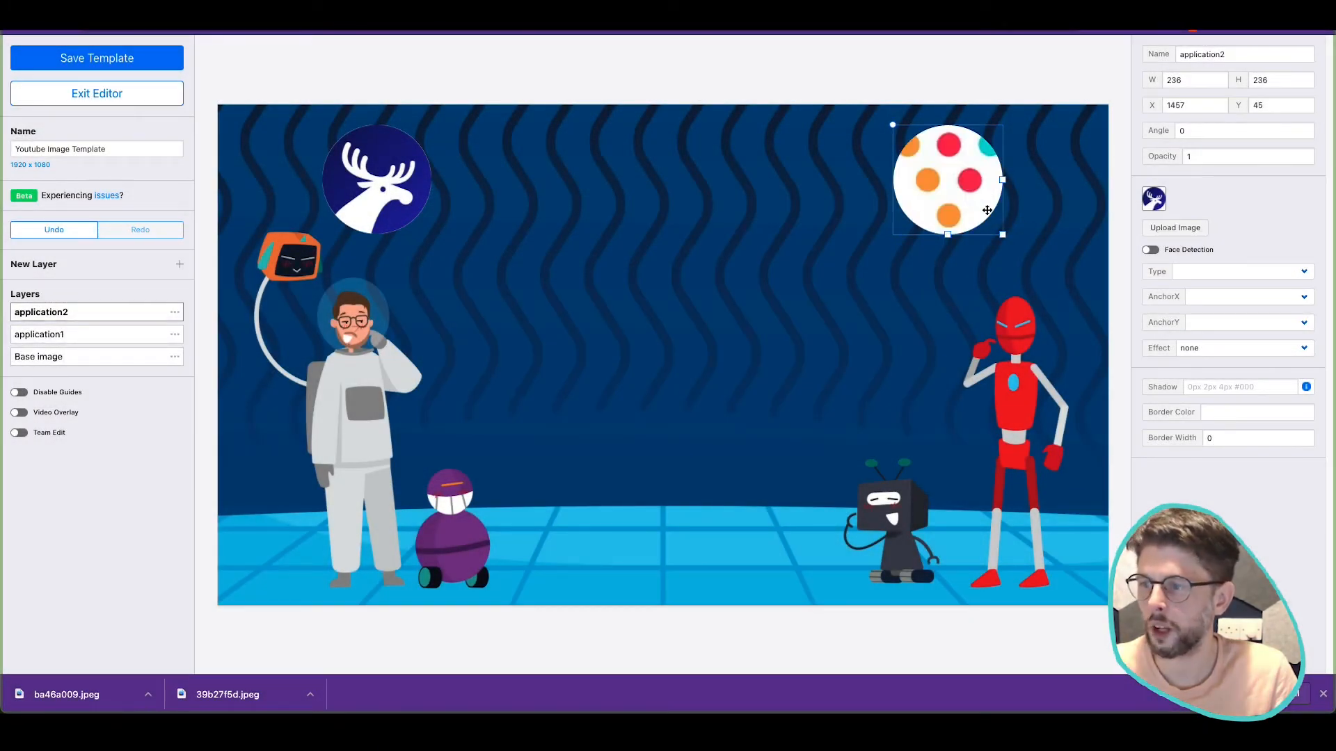
click(1026, 123)
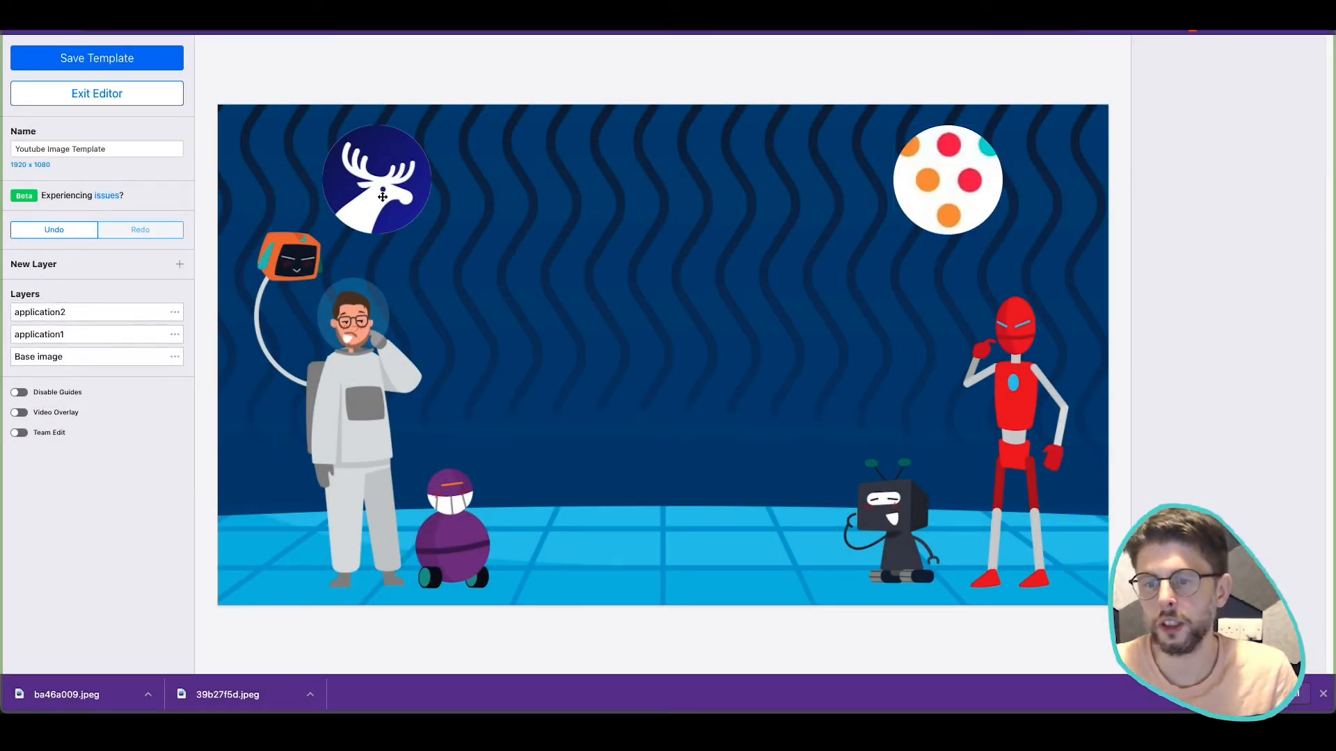
Step: Give the application1 logo a pink border in colour #E751FF with a border width of 10
click(983, 167)
click(357, 182)
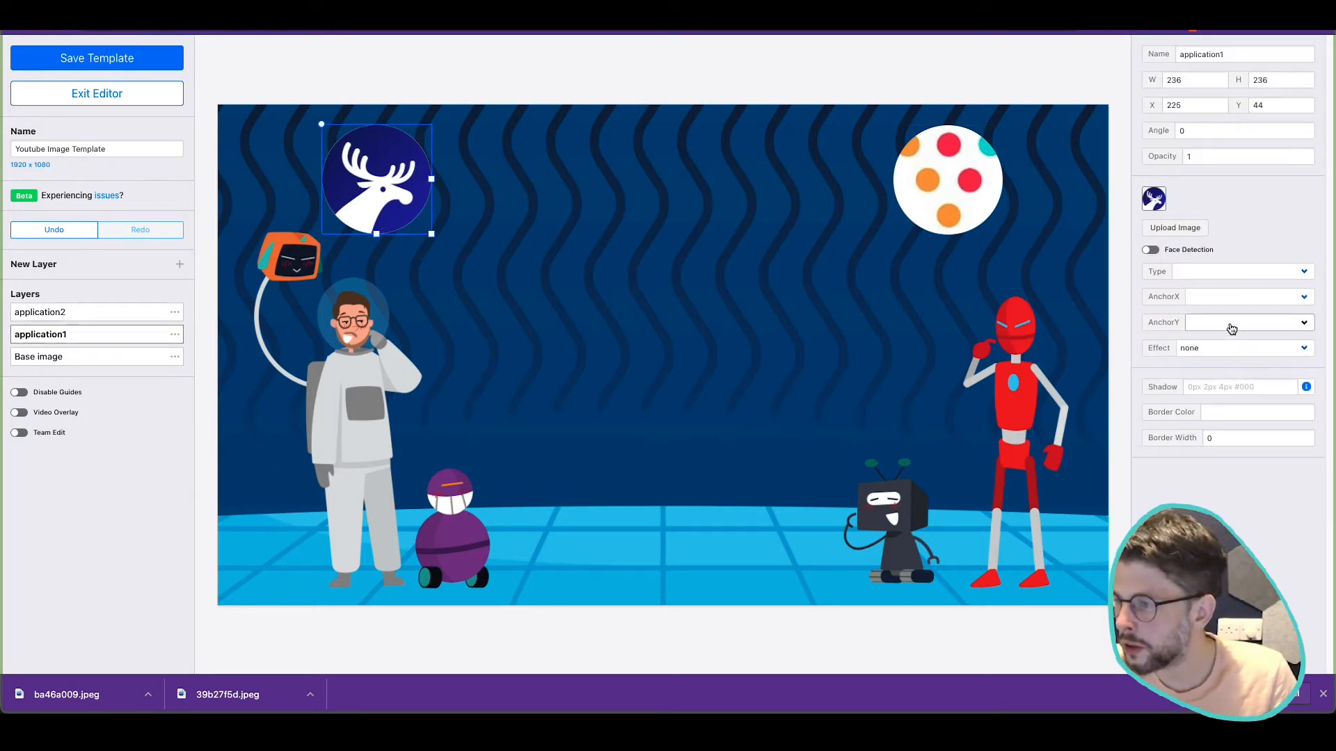
click(1255, 410)
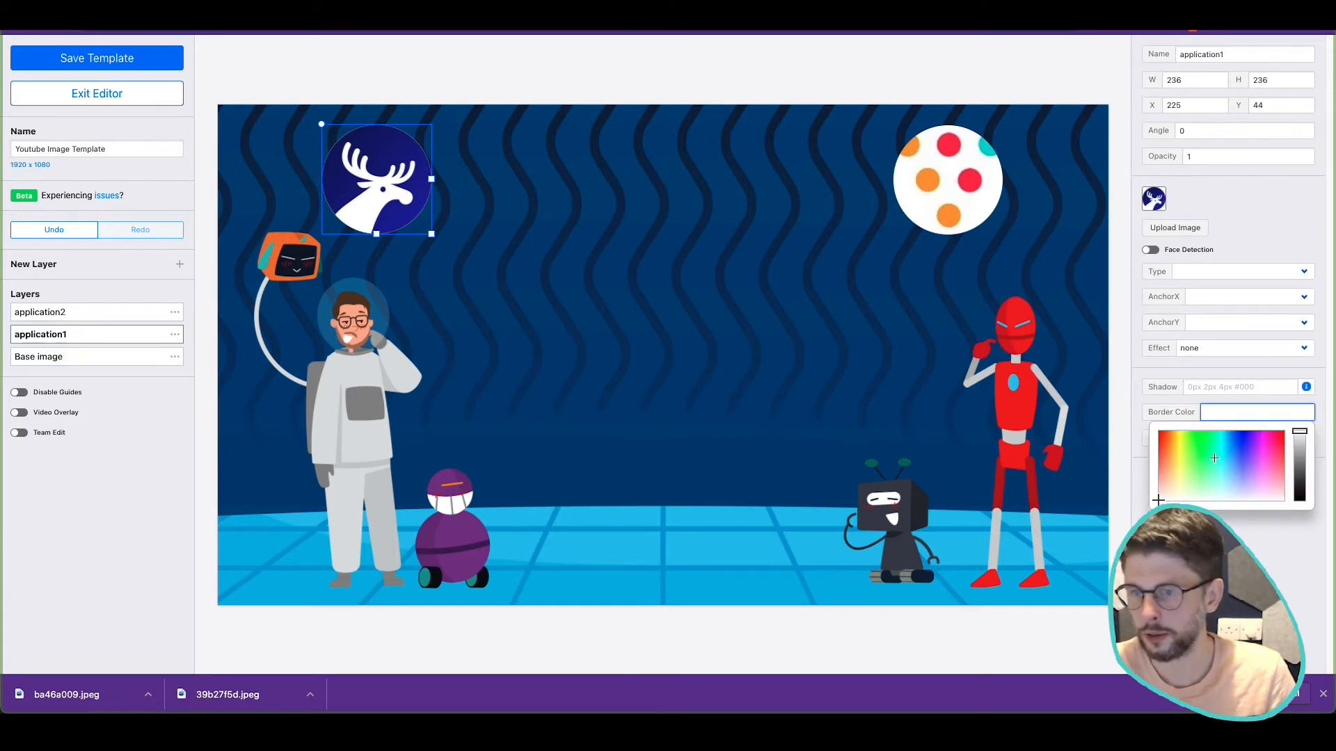
click(1260, 453)
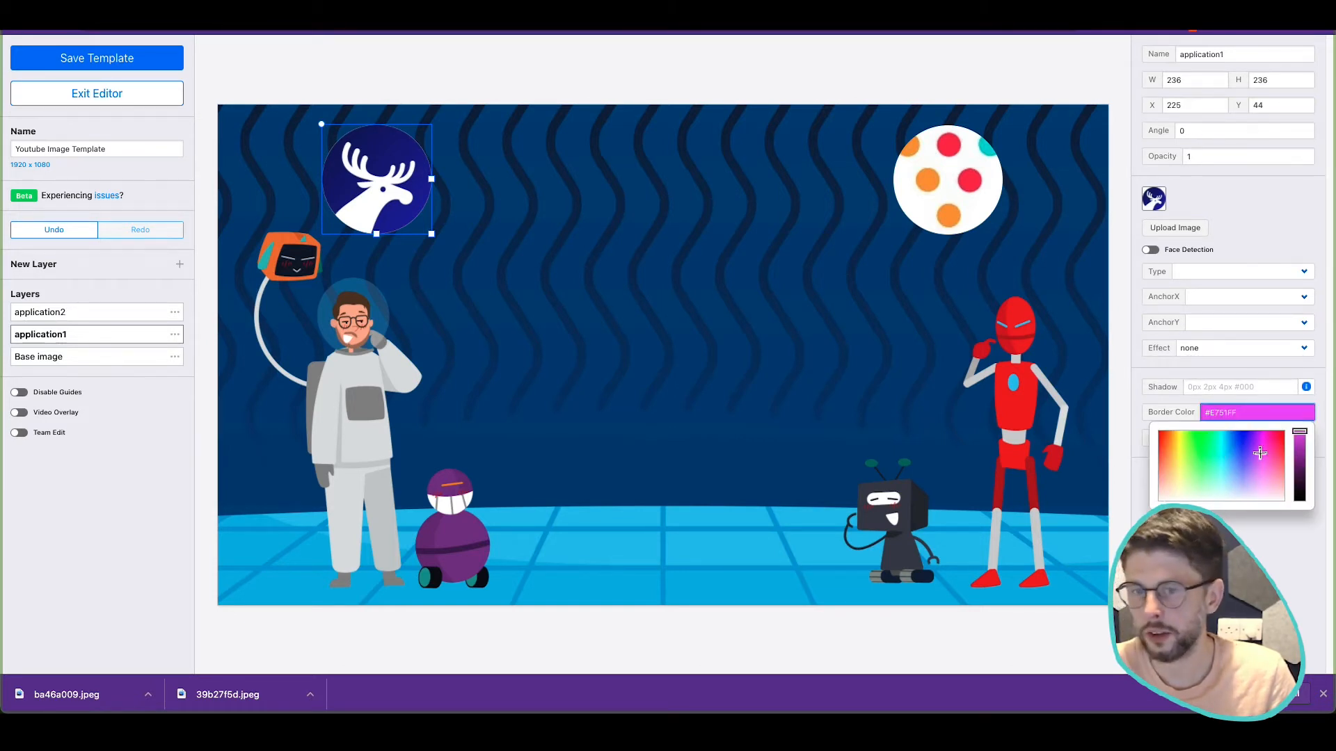
click(1224, 438)
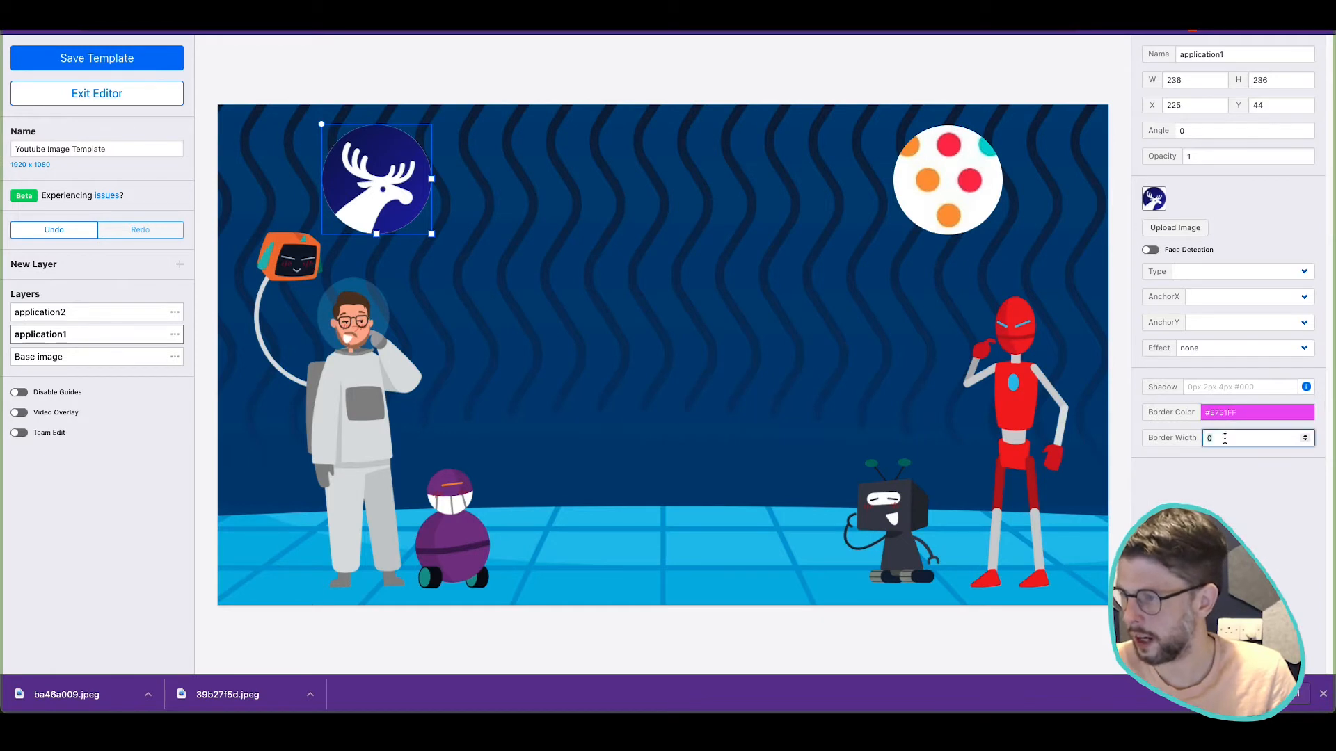
click(1284, 468)
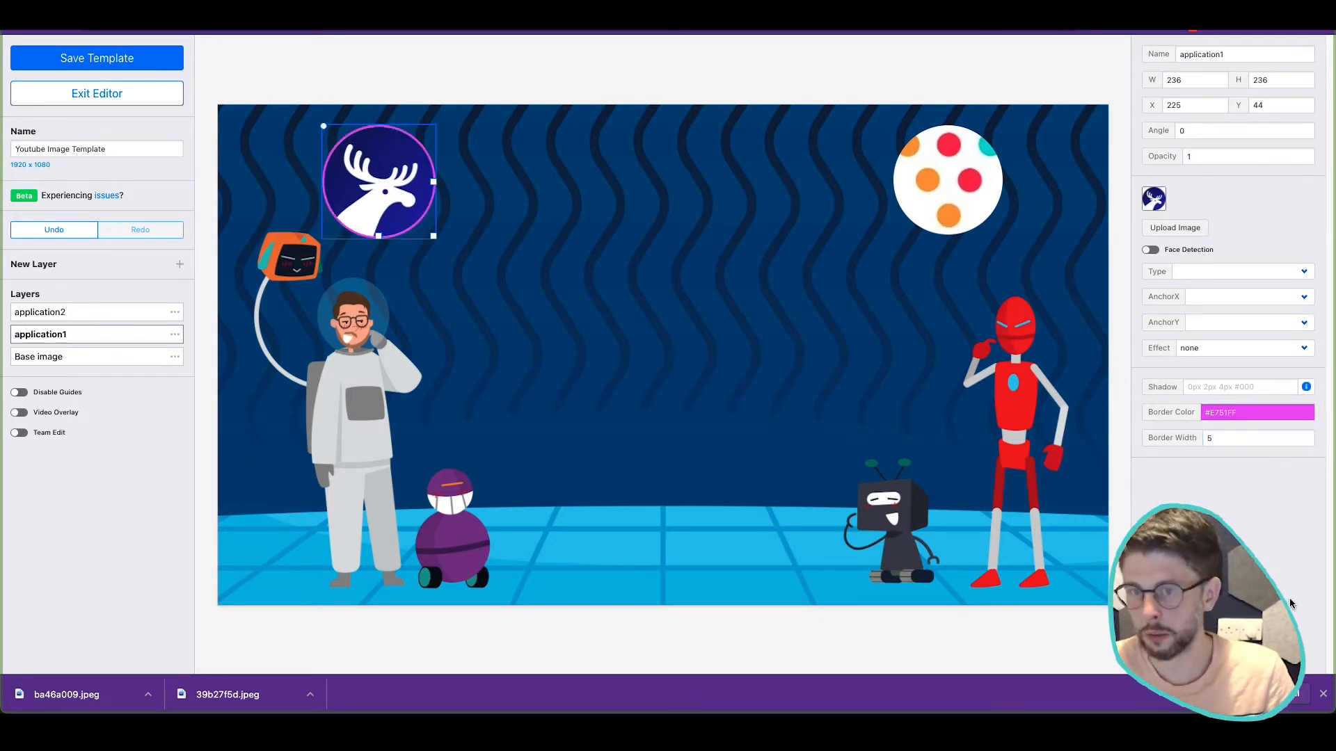
click(1236, 442)
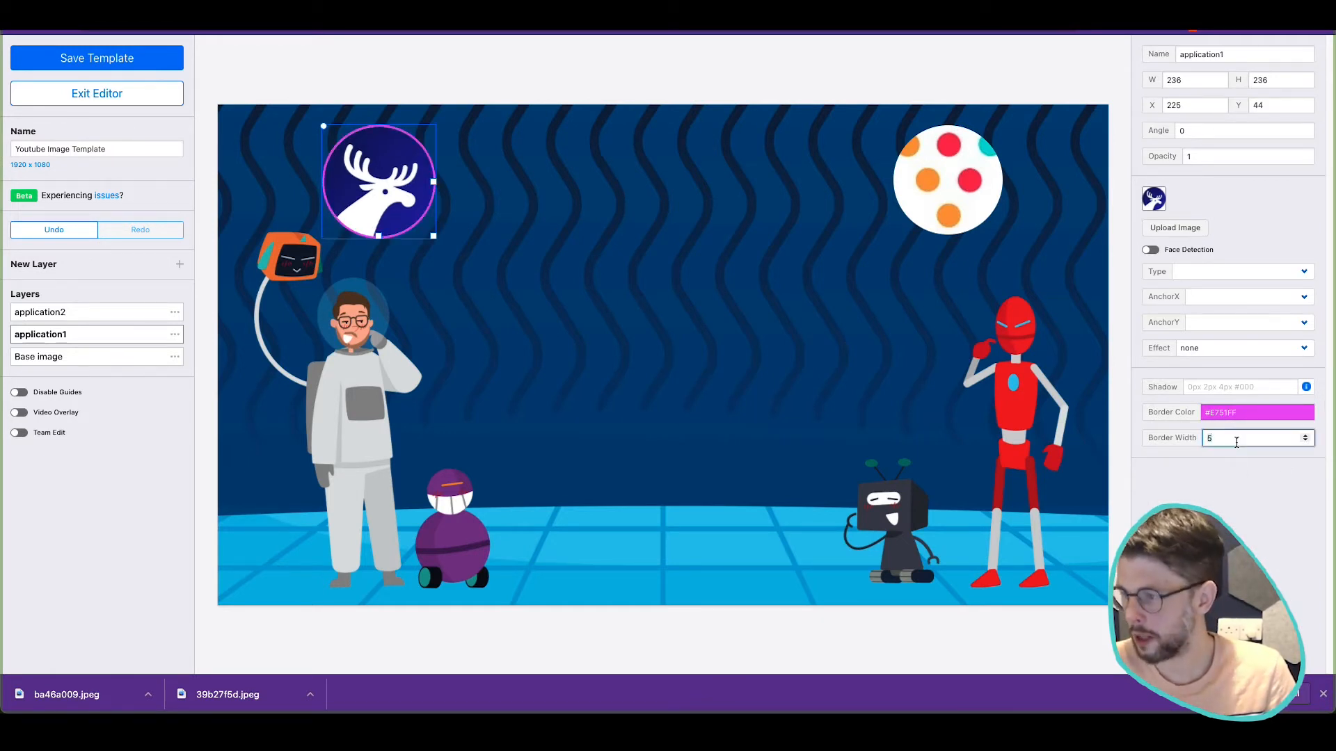
click(1239, 508)
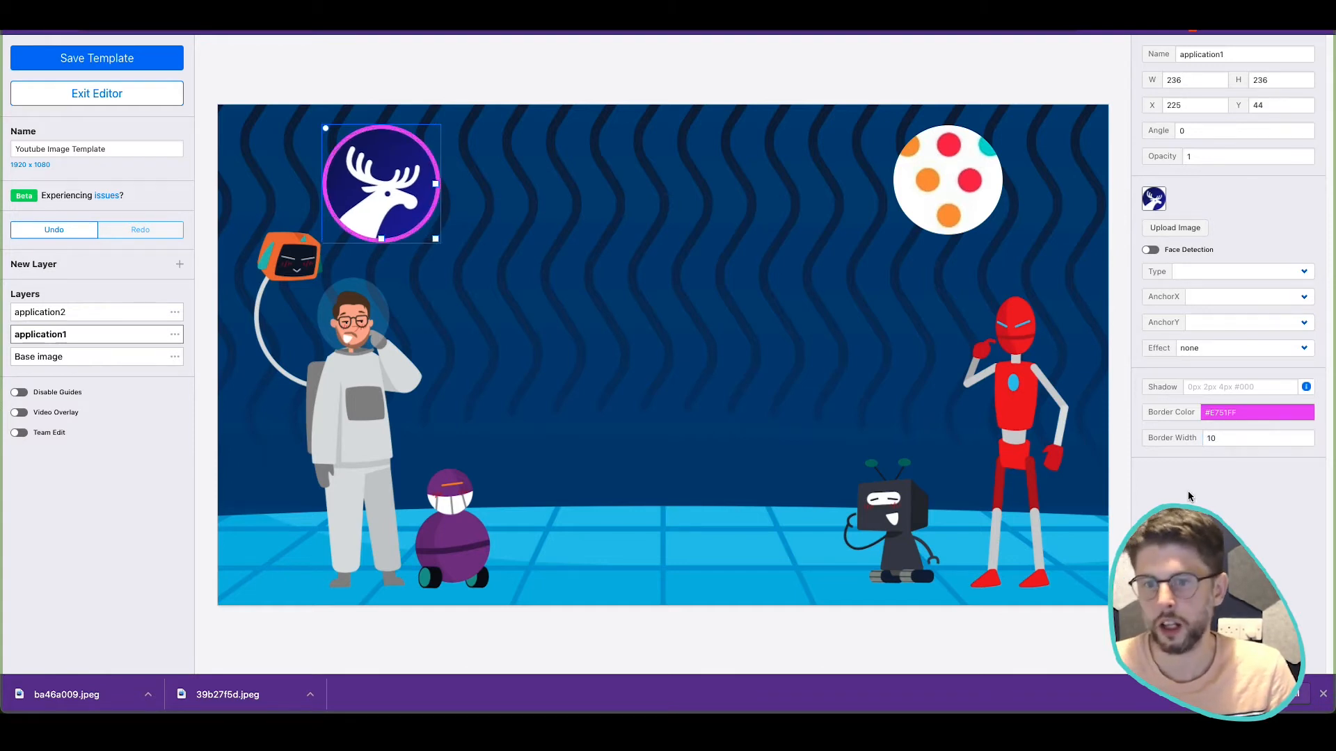
Step: Give the application2 logo a yellow border with a border width of 10
click(677, 415)
click(960, 173)
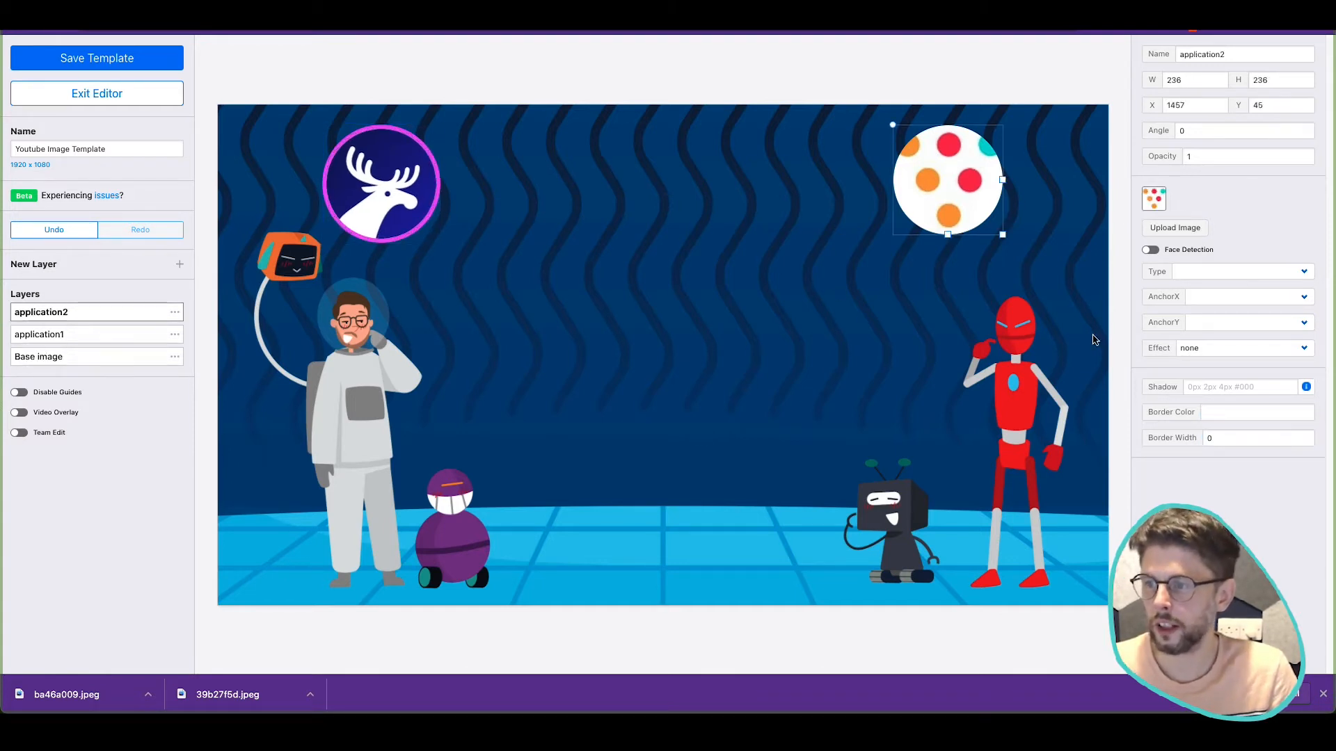
click(1226, 438)
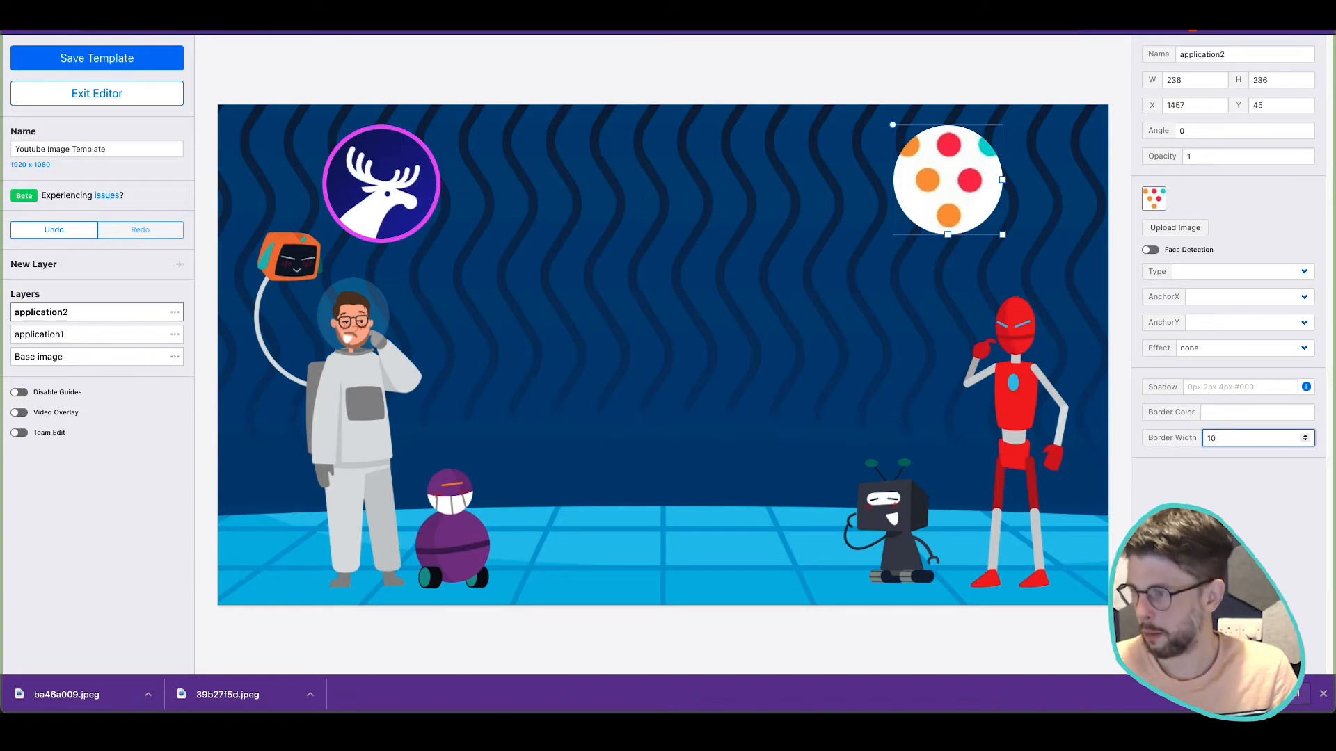
click(1228, 416)
click(1193, 436)
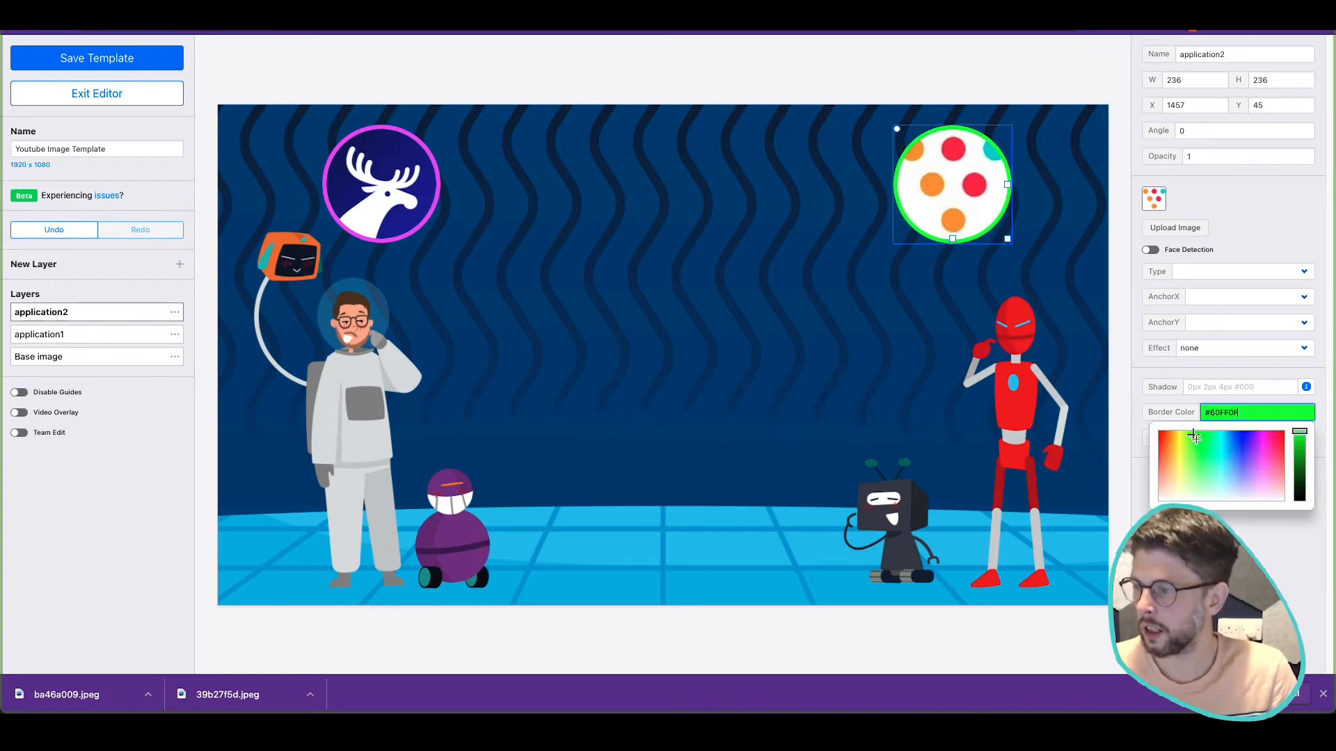
click(1235, 447)
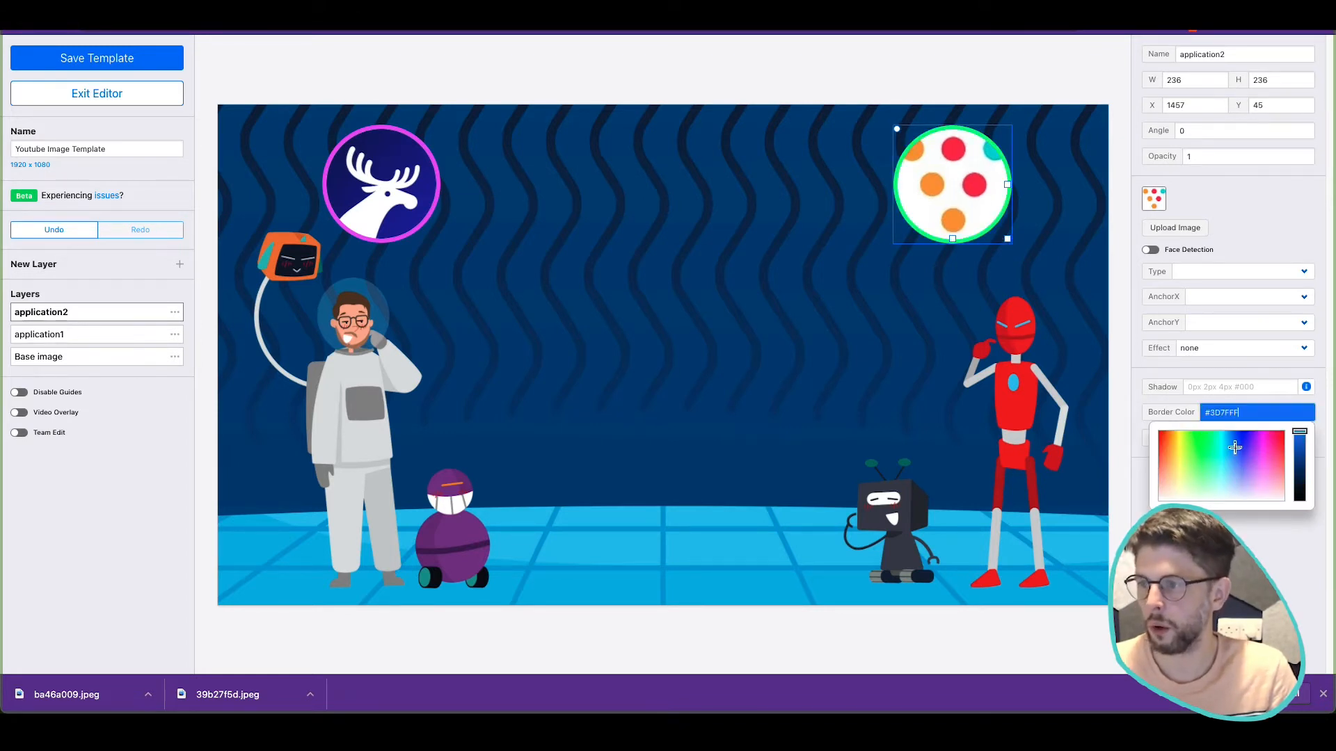
click(1180, 461)
click(795, 353)
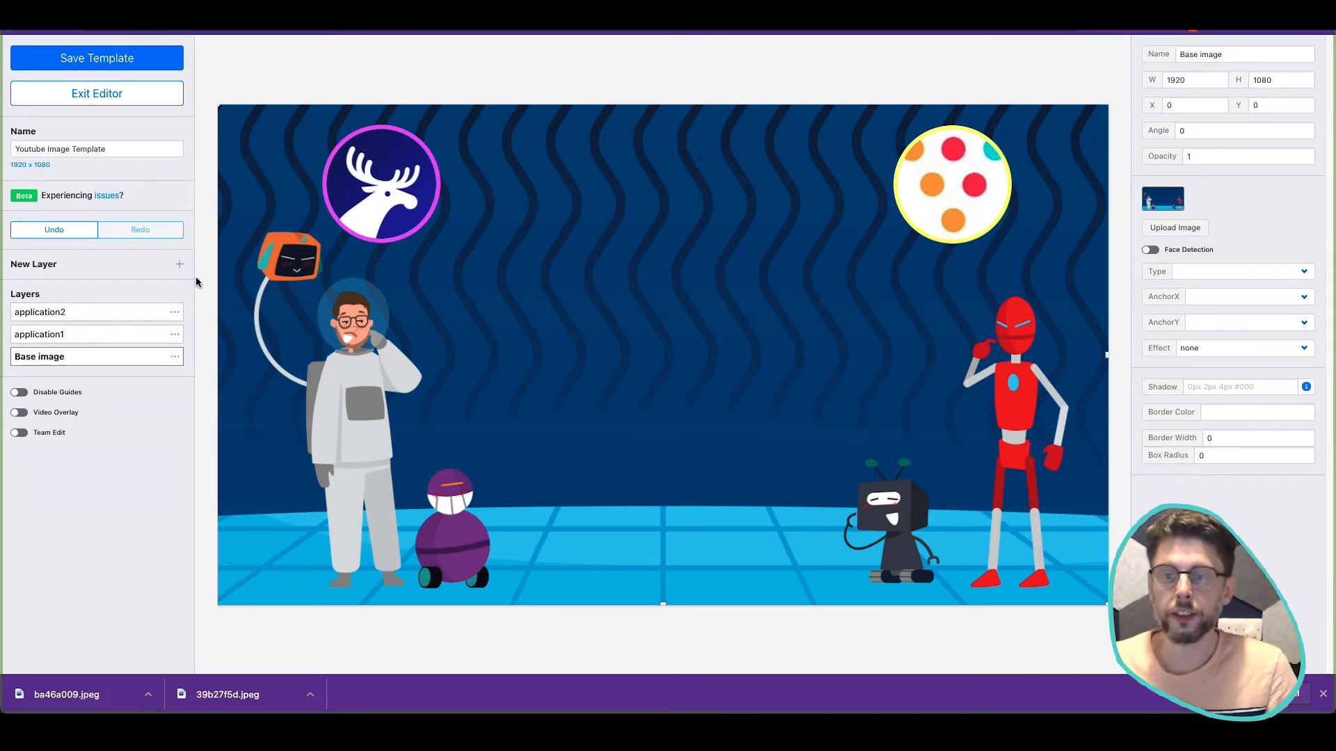
Step: Add a dynamic text layer at about X 621, Y 300 between the two logos and resize it to about 552 x 101, unrotated
click(155, 149)
click(179, 265)
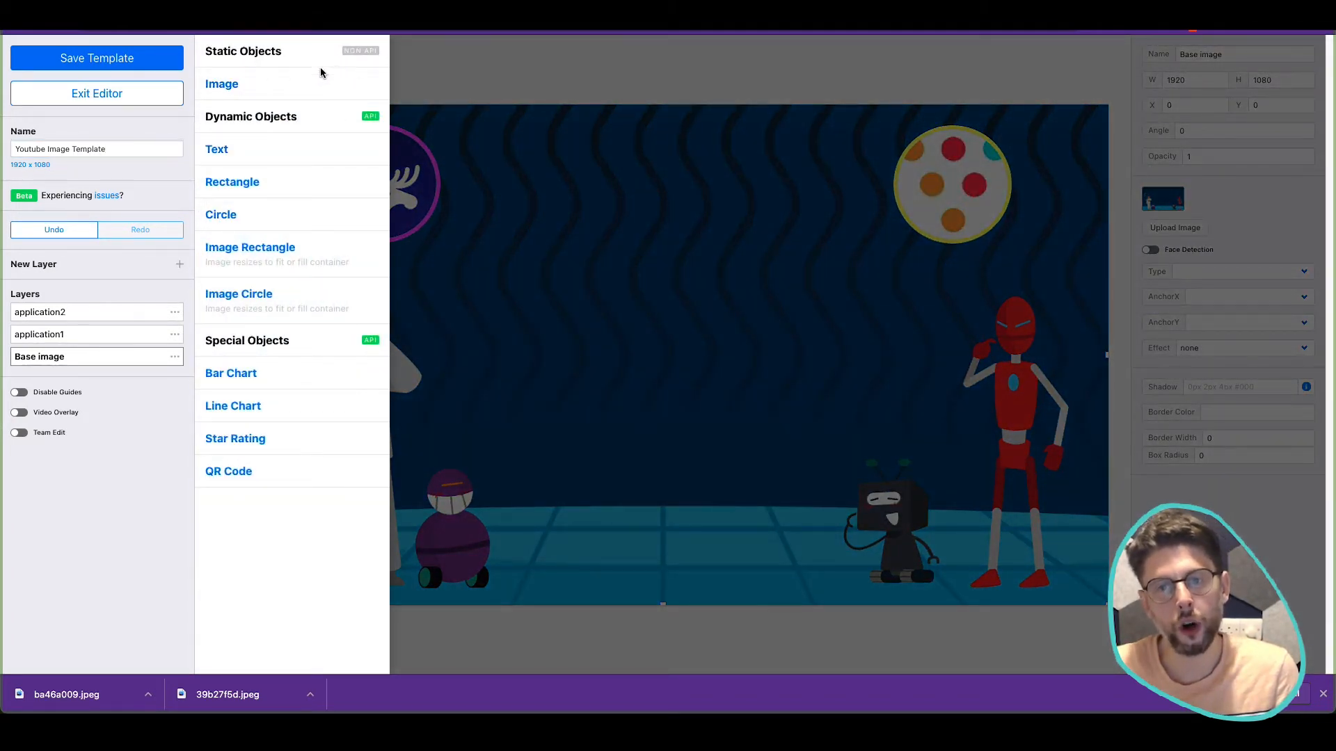
click(216, 149)
drag(349, 142, 614, 258)
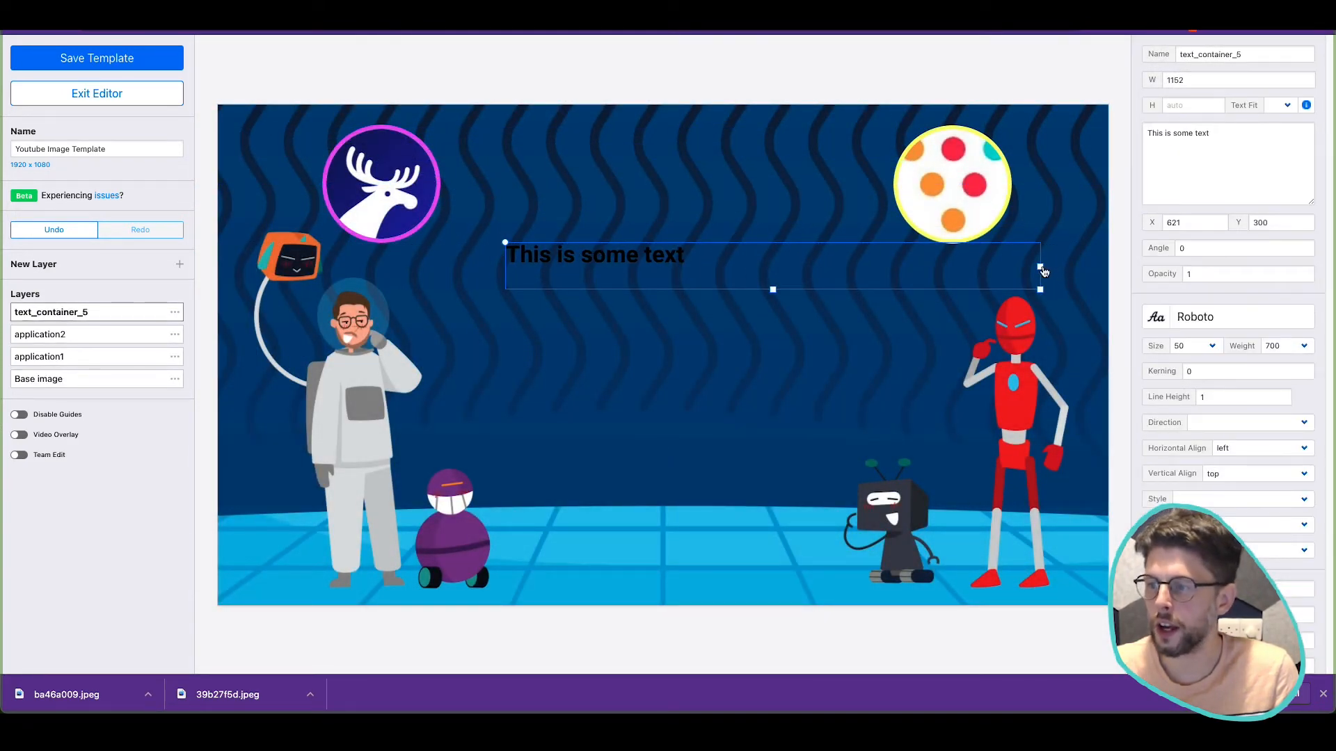
drag(1042, 270, 763, 271)
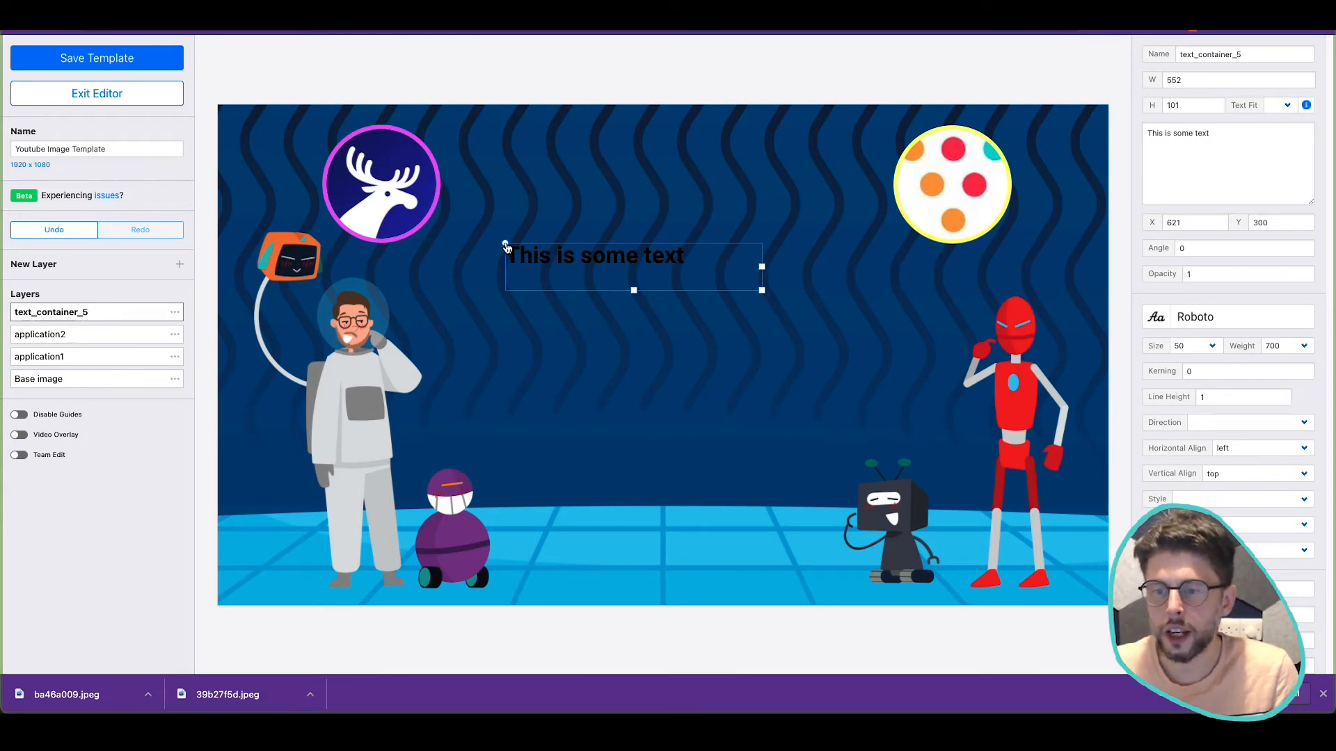
drag(506, 246, 501, 239)
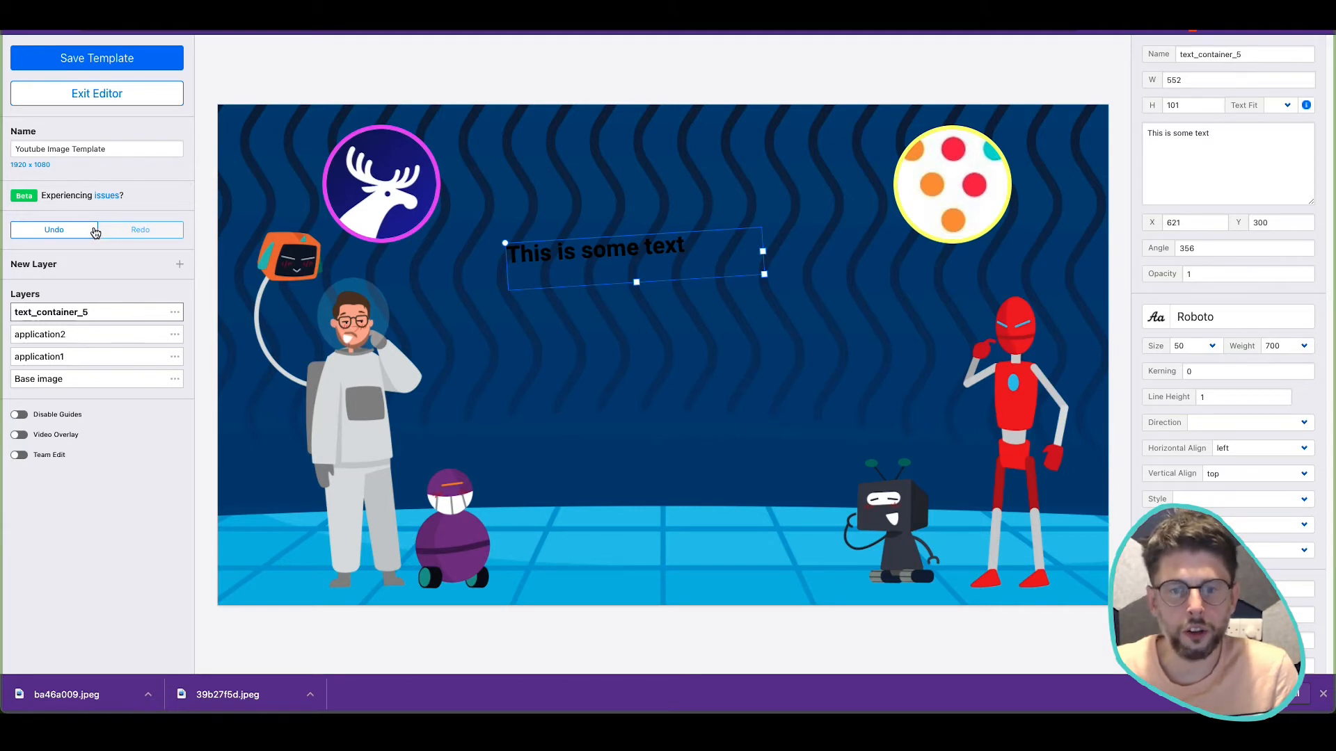
click(96, 231)
Step: Replace the text layer's placeholder with Lorem ipsum filler, trimmed to end at "sed do eiusmod tempor incididunt ut"
click(625, 268)
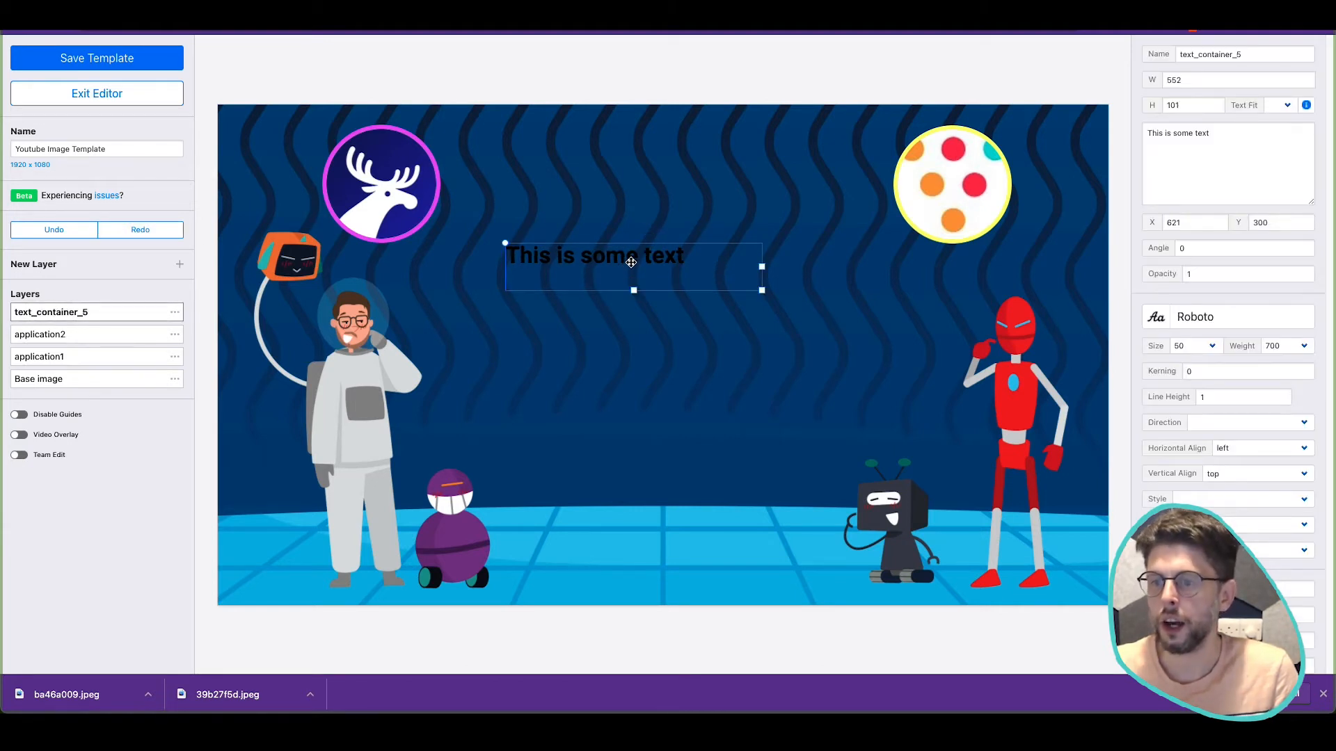
drag(1250, 211, 1104, 146)
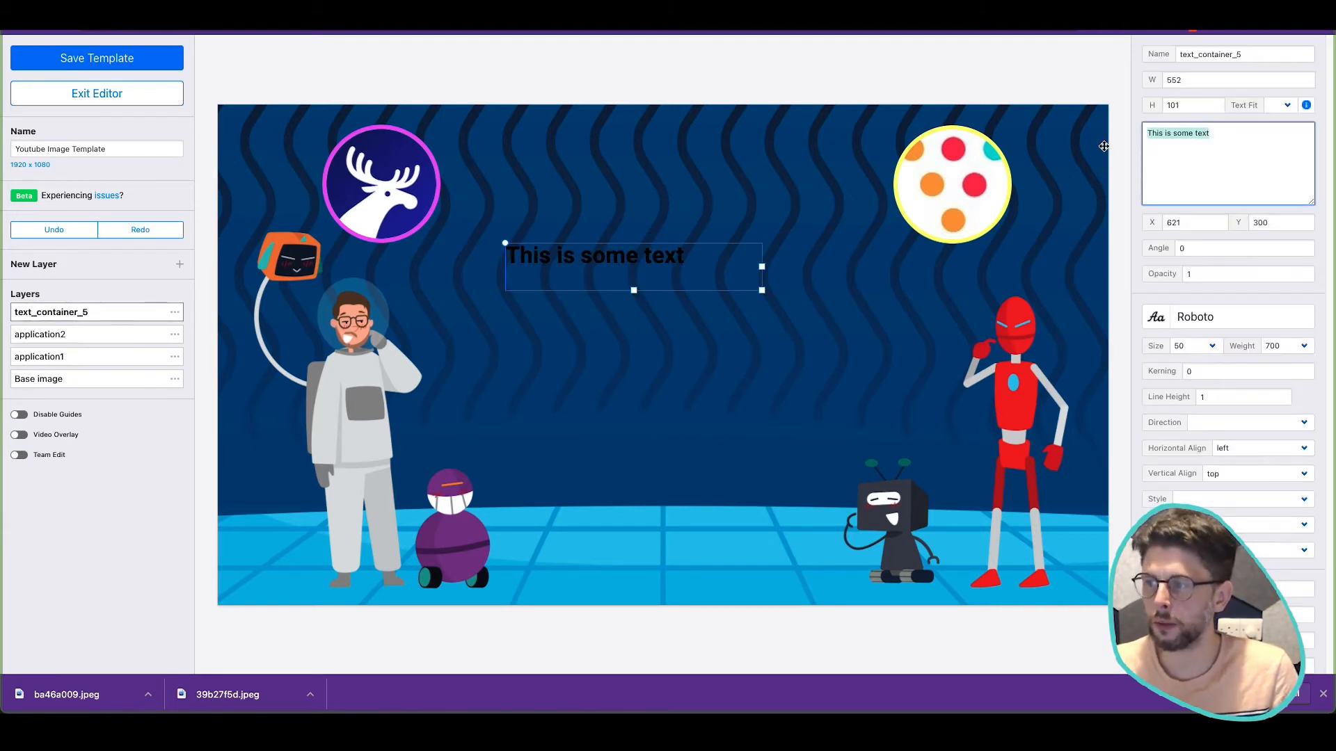
key(alt+space)
text(lor)
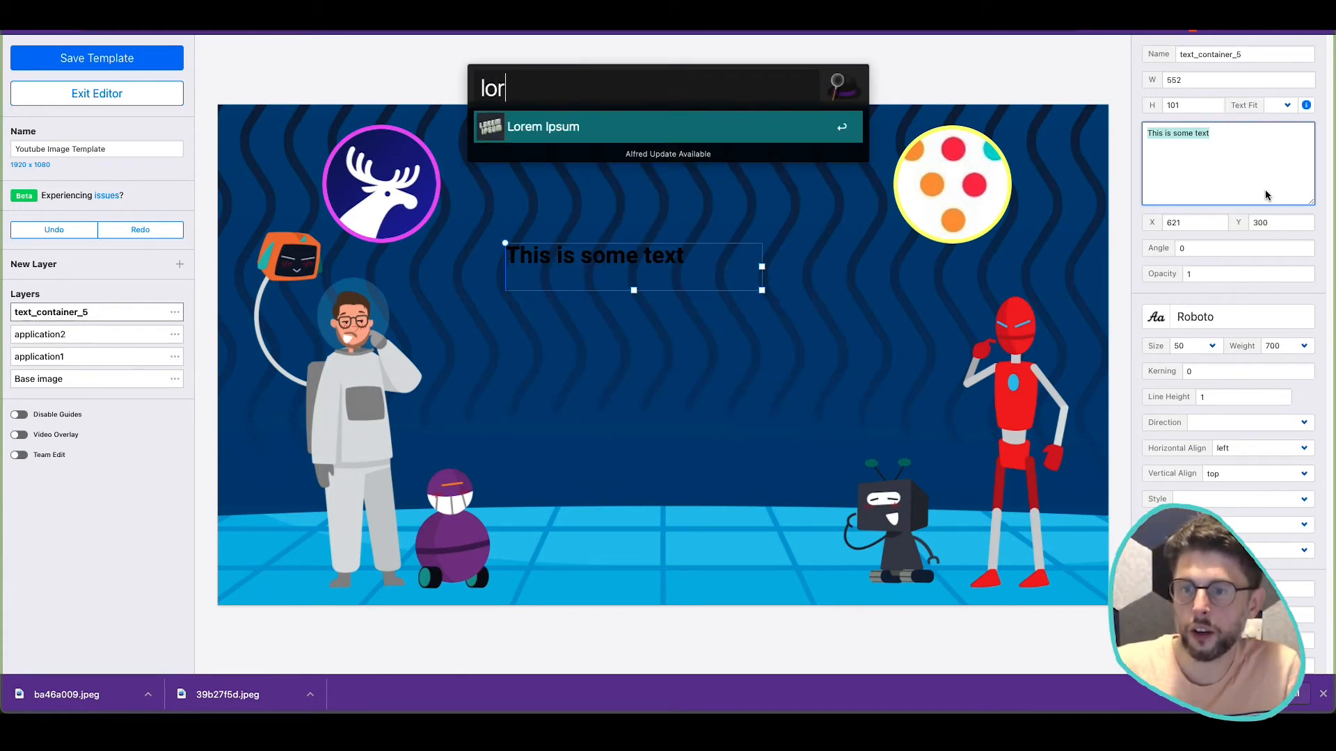
key(Return)
text(Lorem ipsum dolor sit amet, consectetur adipiscing elit, sed do eiusmod tempor incididunt ut labore et dolore magna aliqua. Ut enim ad minim veniam, quis nostrud exercitation ullamco laboris nisi ut aliquip ex ea commodo consequat. Duis aute irure dolor in reprehenderit in voluptate velit esse cillum dolore eu fugiat nulla pariatur.)
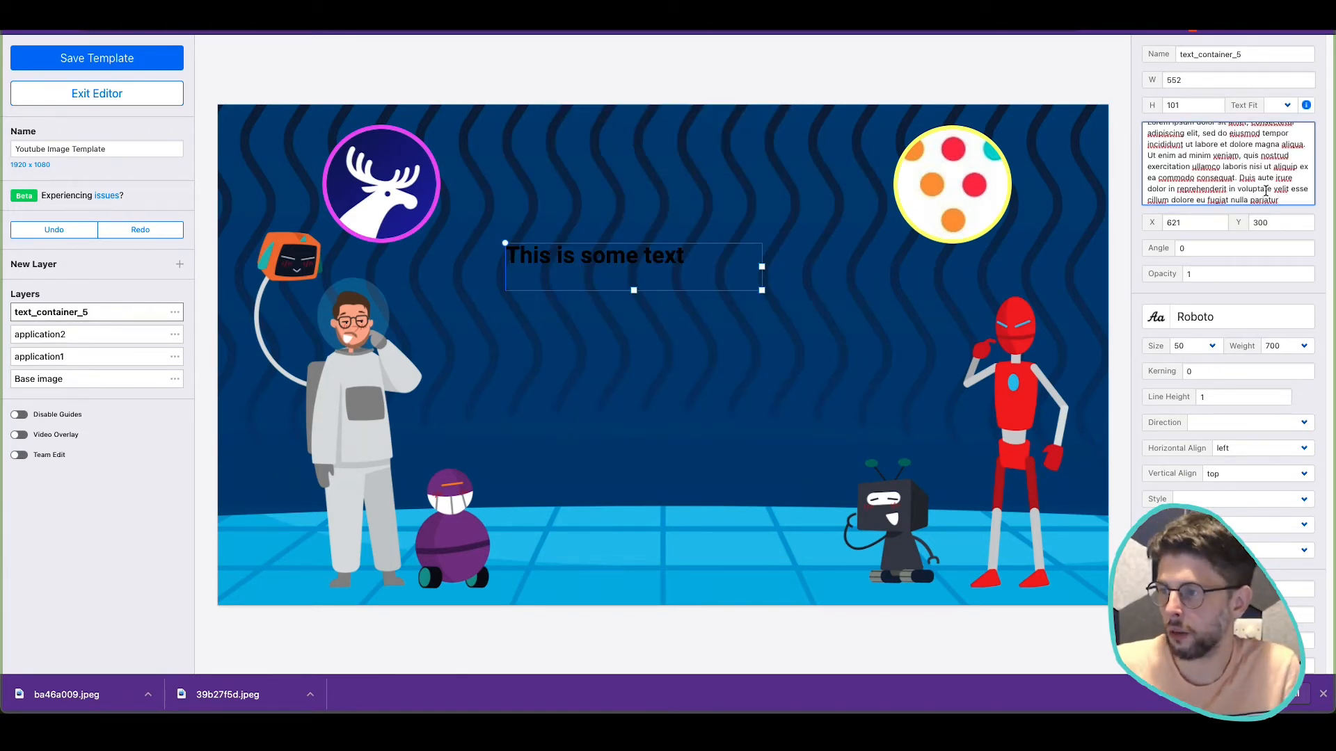
scroll(1273, 193, down, 1)
drag(1289, 200, 1195, 156)
key(BackSpace)
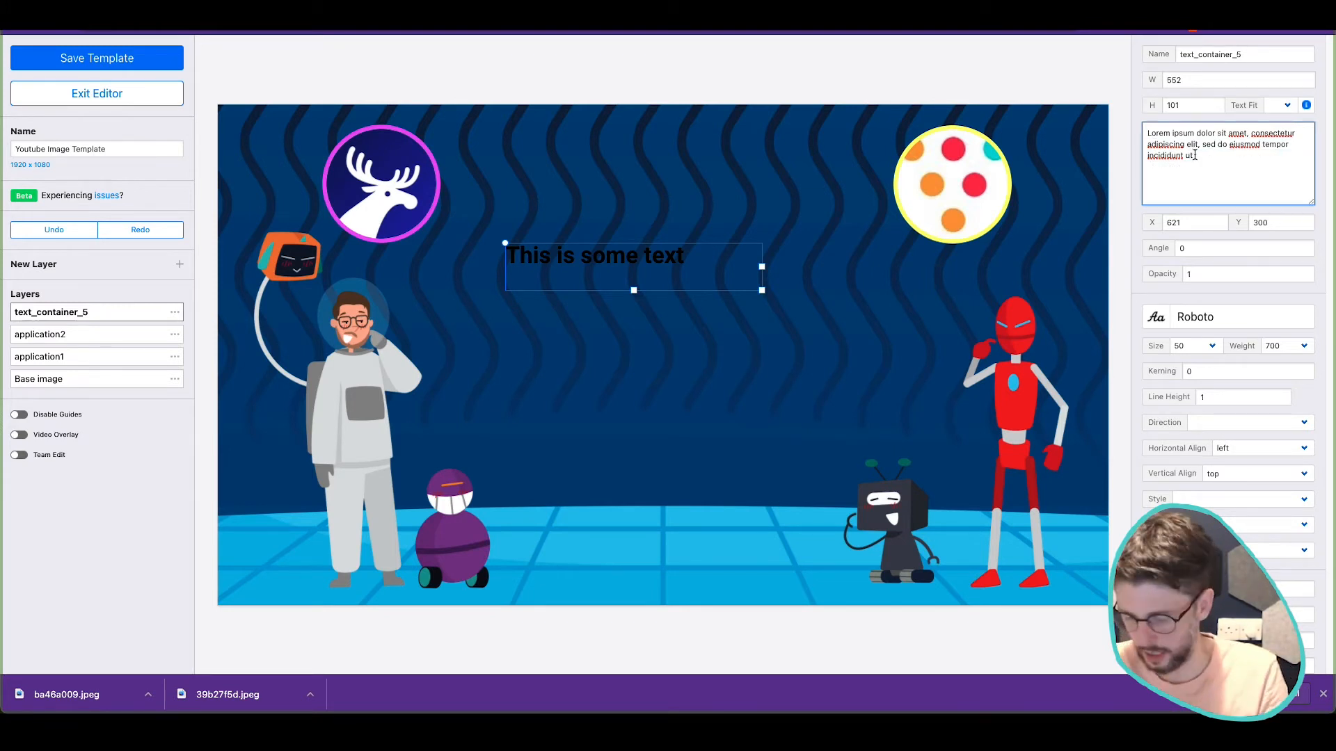
click(918, 291)
Step: Browse the available fonts for the Lorem ipsum text layer
click(691, 286)
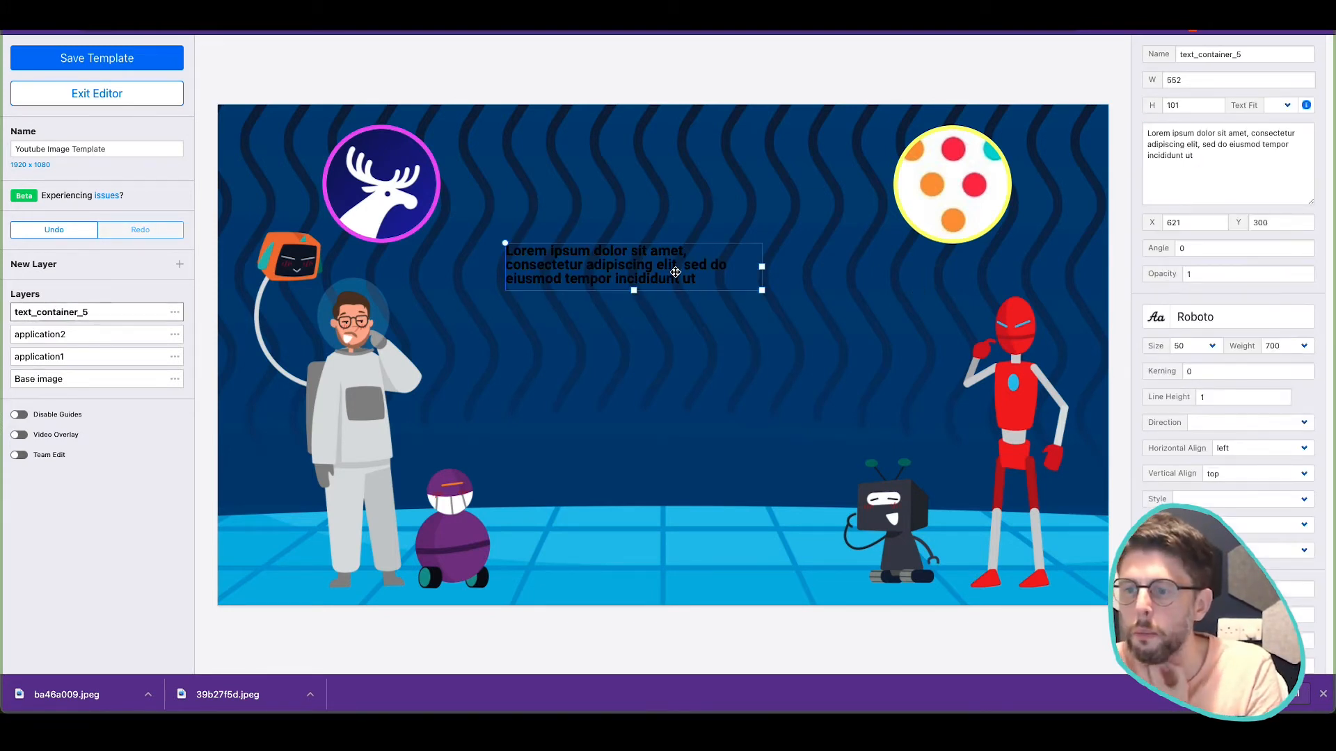
click(1160, 320)
scroll(1056, 547, down, 5)
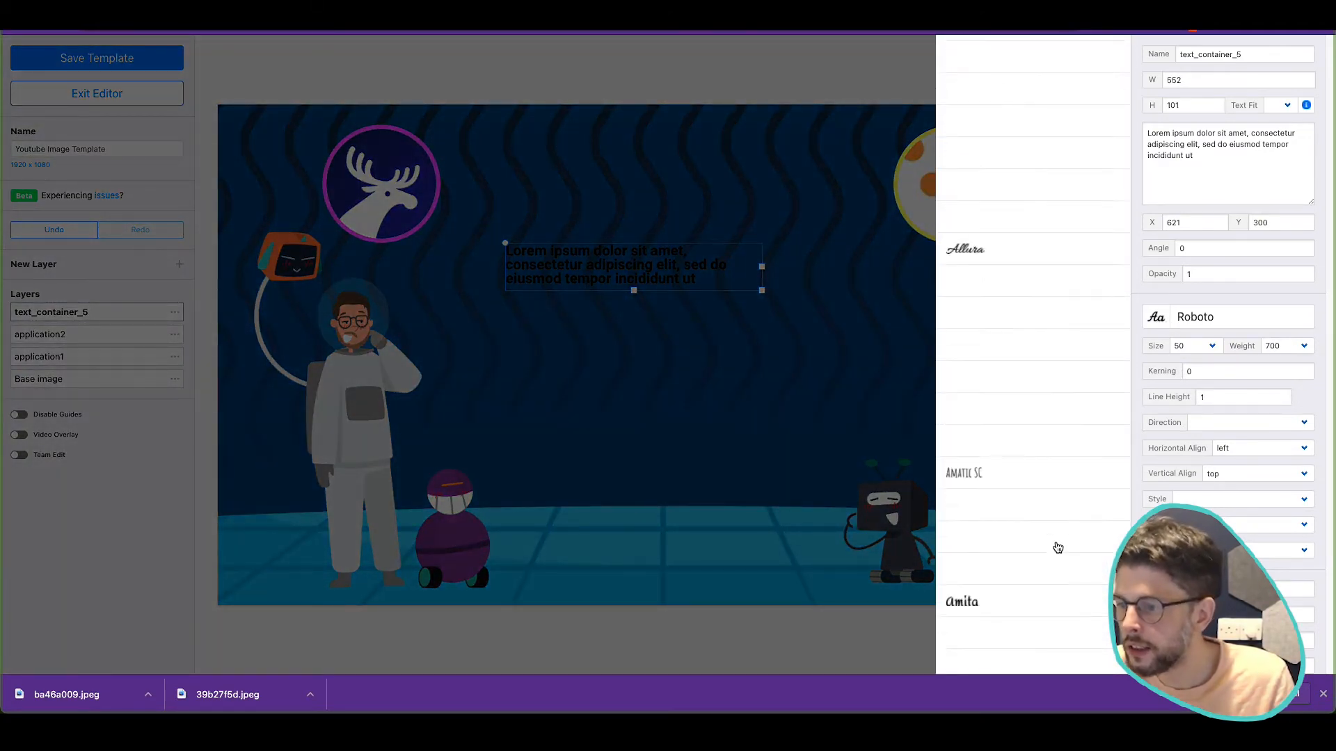
scroll(1056, 546, down, 15)
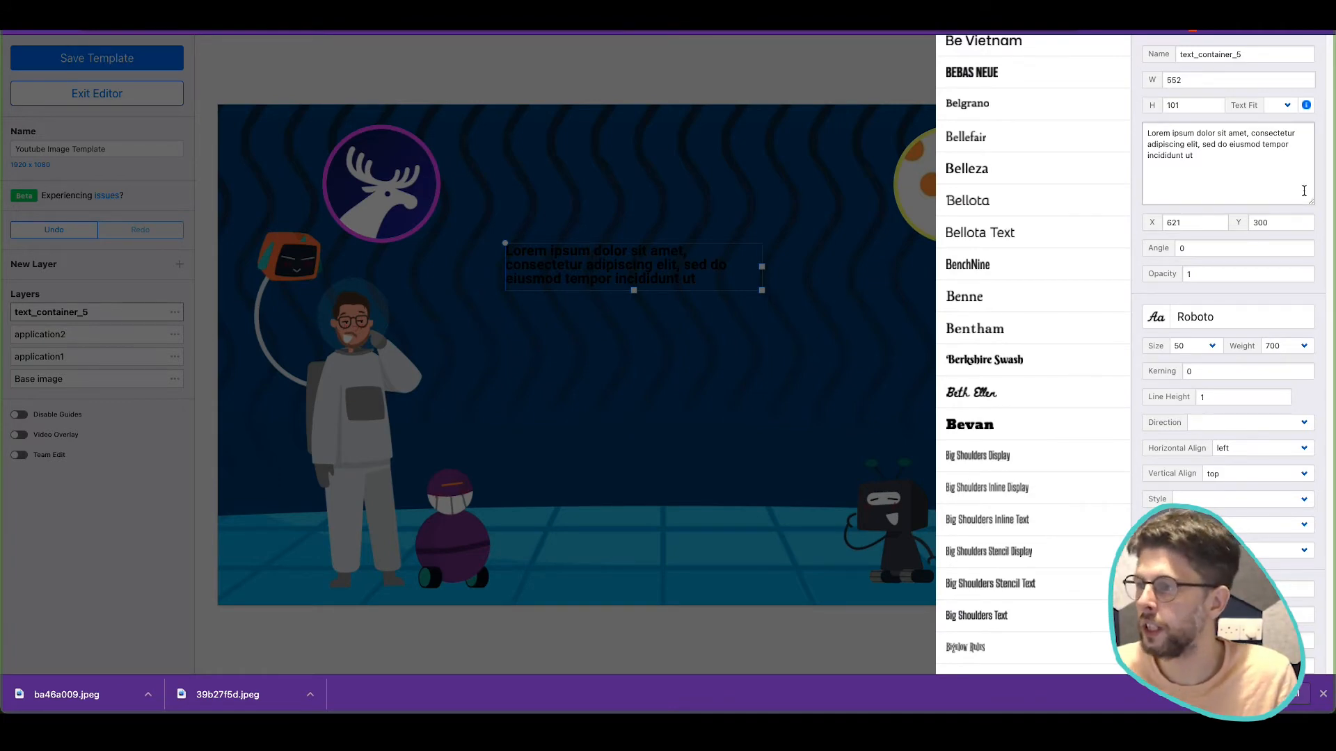
click(1212, 191)
click(1189, 314)
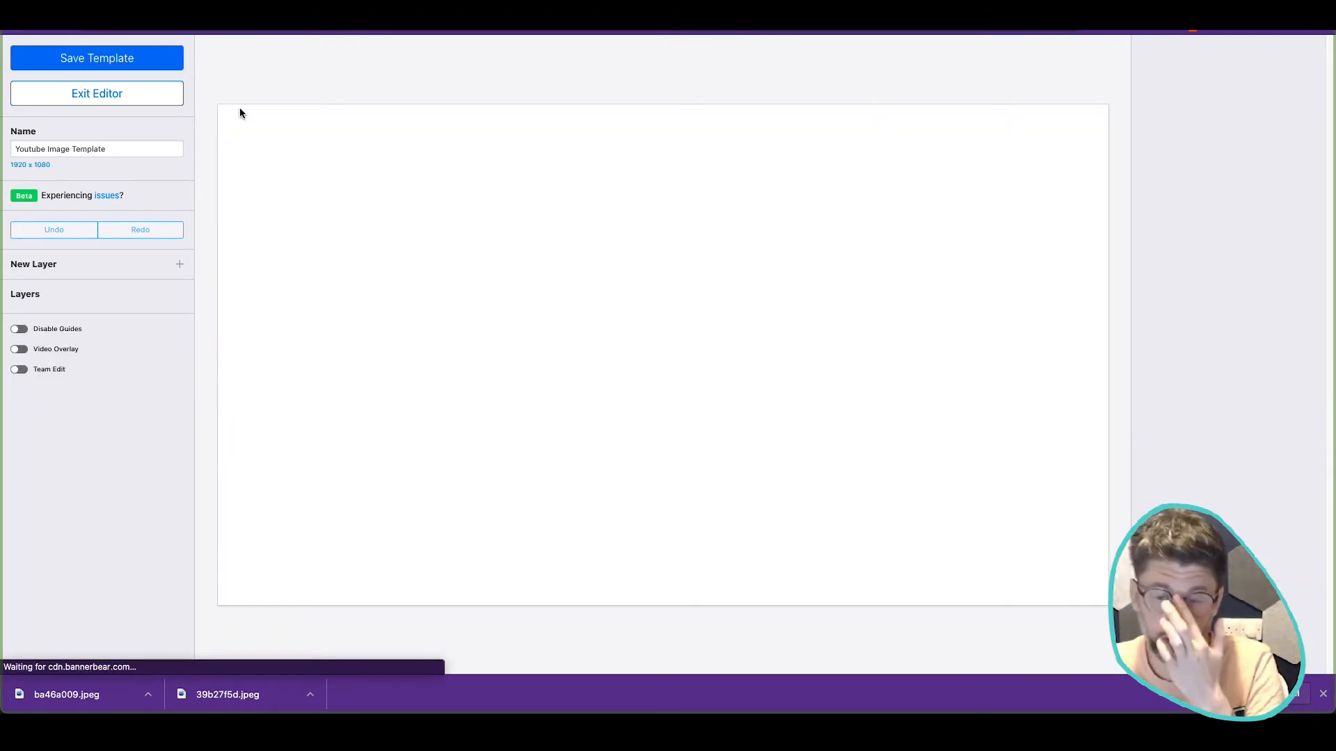
Step: Open the Thanks for the follow template from the Twitter Weekly project in the editor and check the font of its thank-you text layer
click(91, 98)
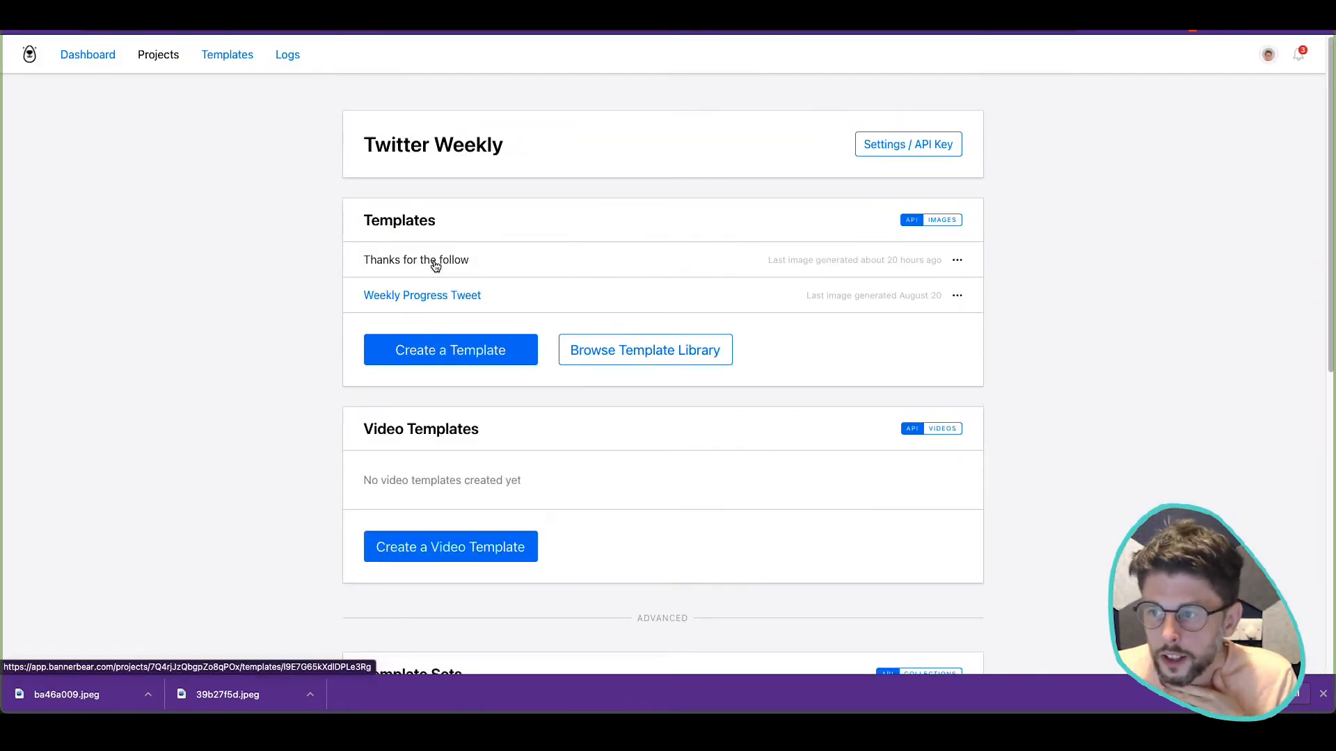
click(435, 263)
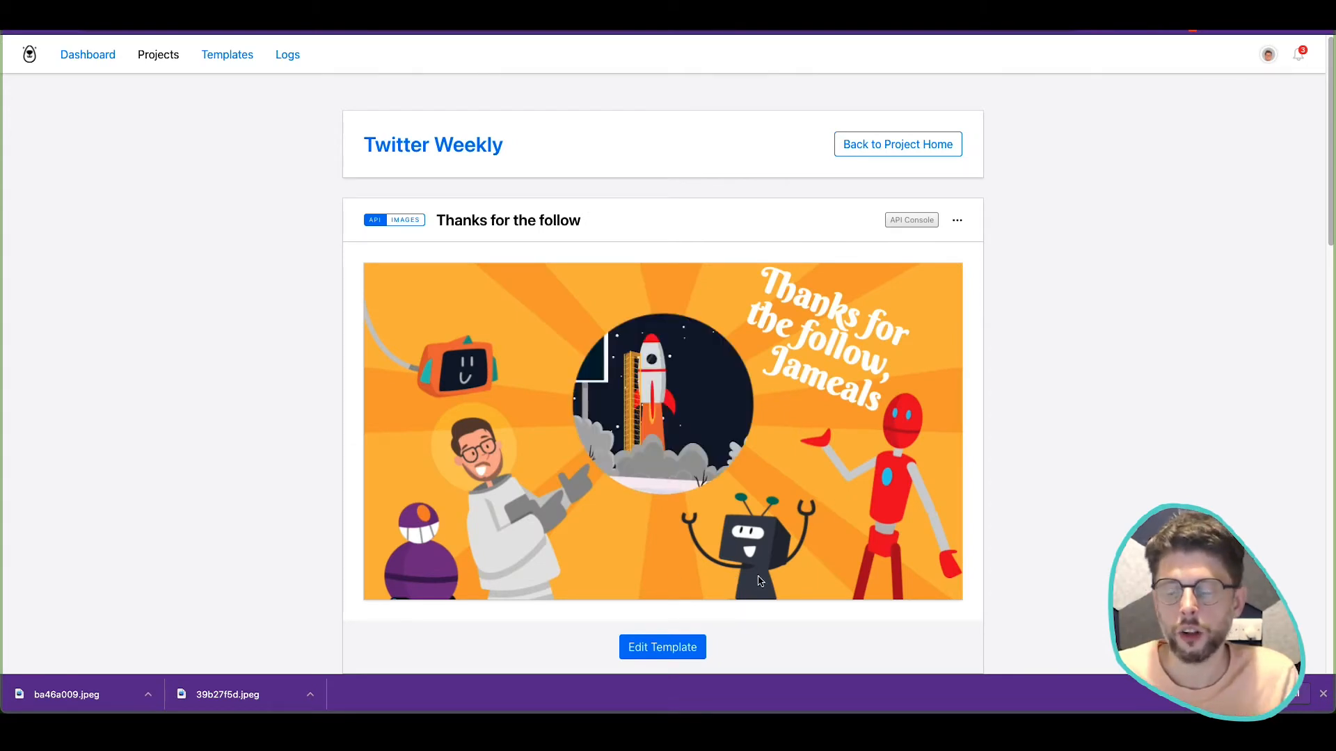
click(674, 649)
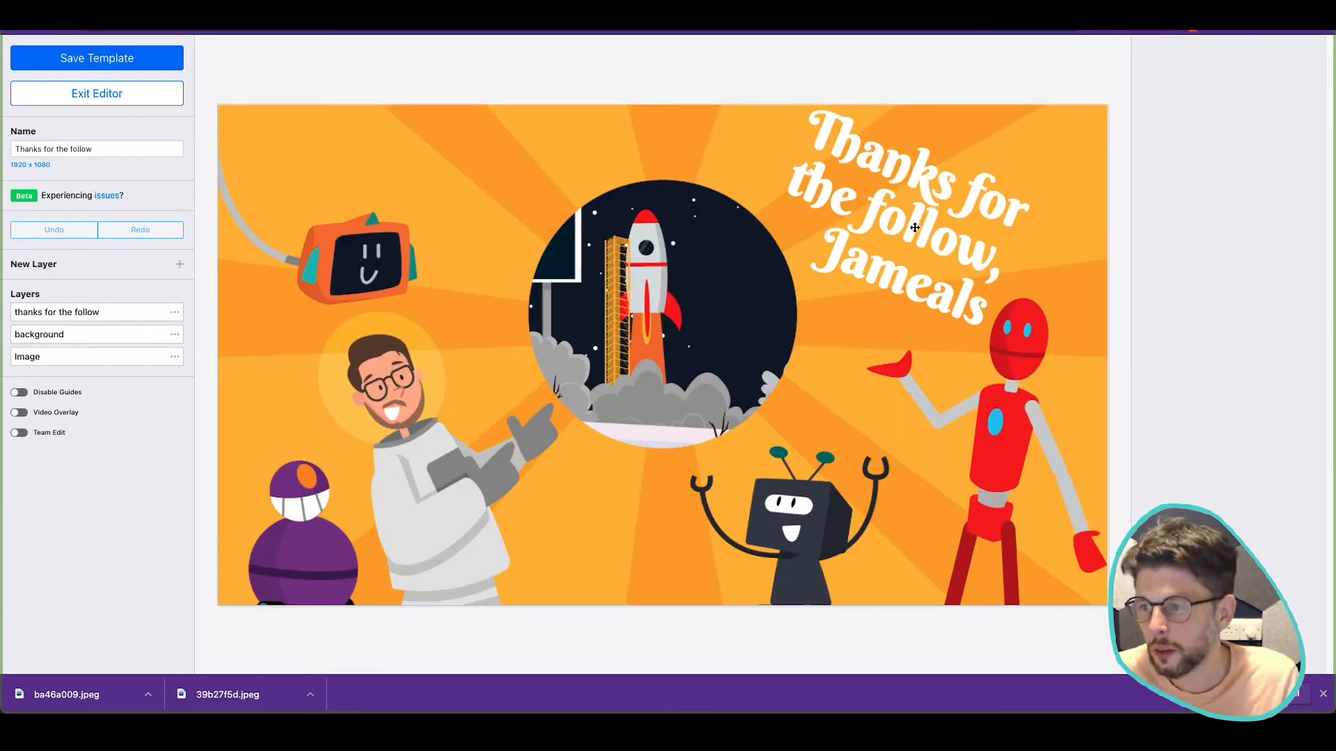
click(915, 228)
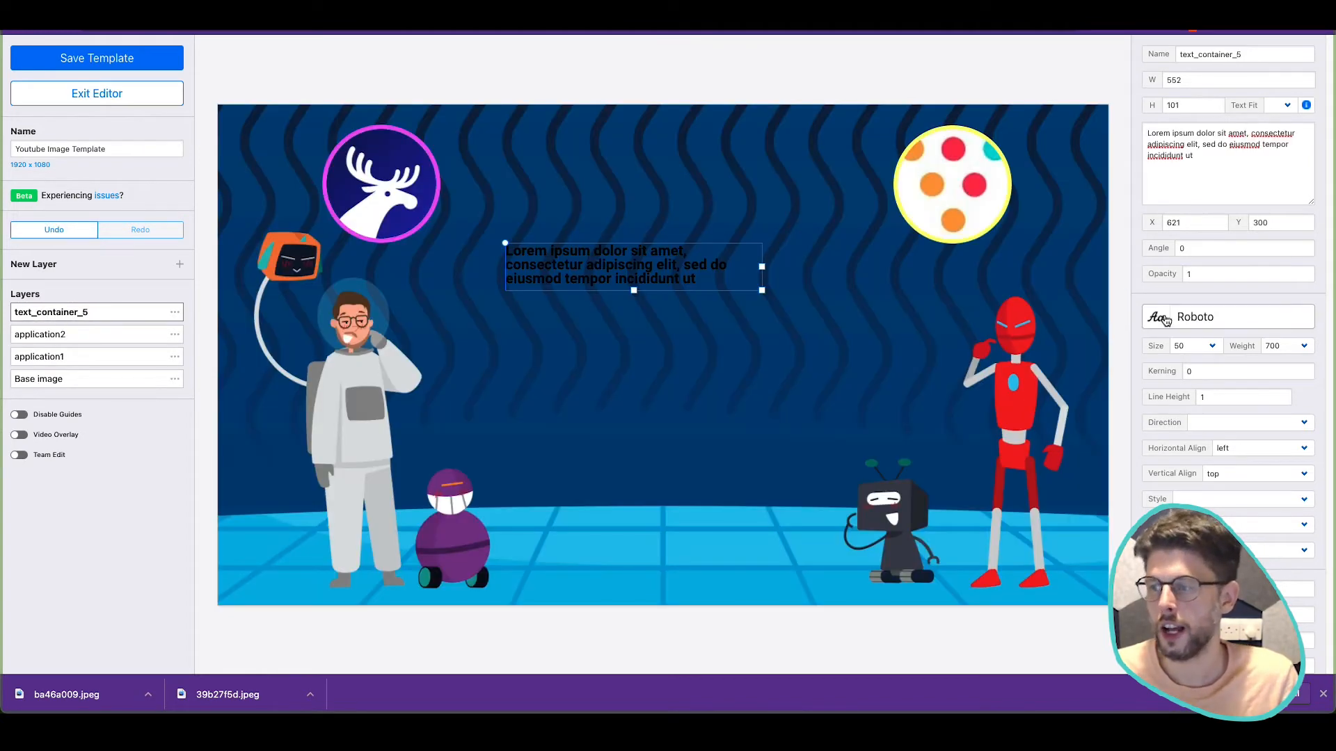
Step: Set the Lorem ipsum text layer's font to Berkshire Swash and its text color to #FFFFFF
click(1195, 317)
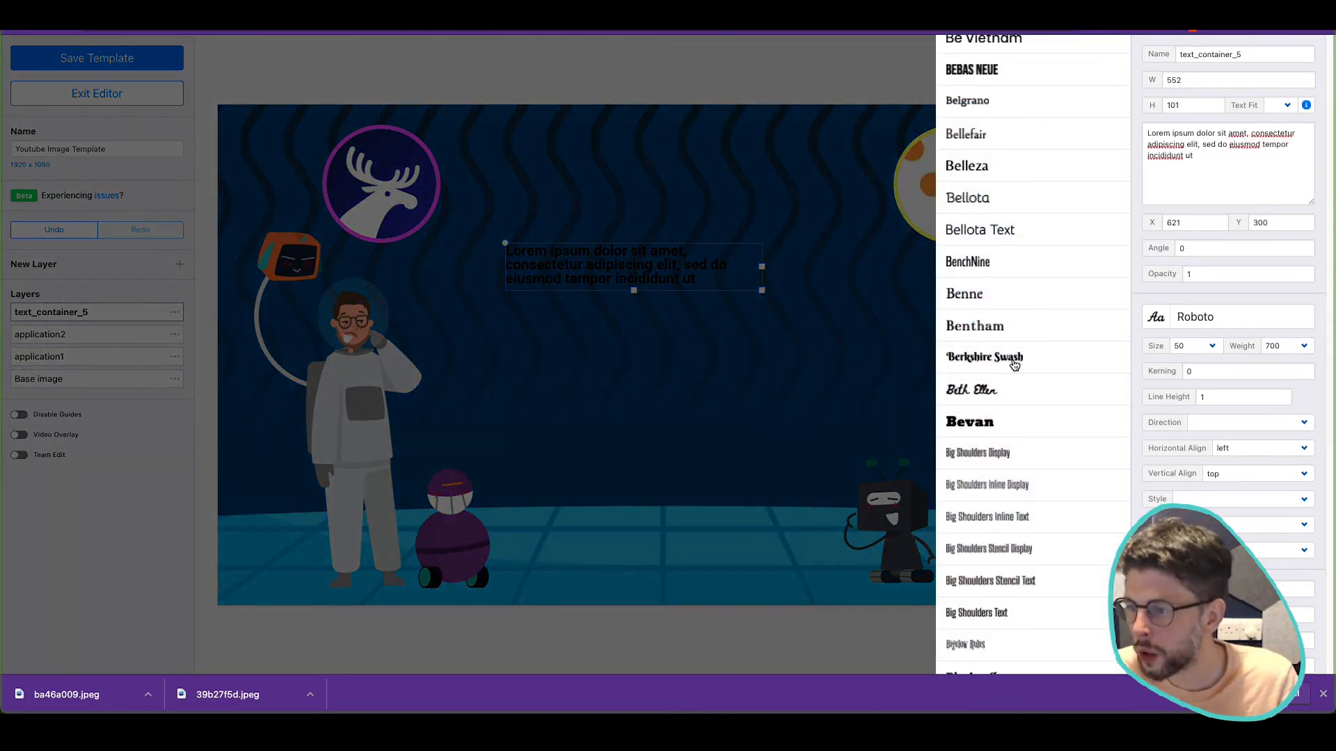
click(1011, 358)
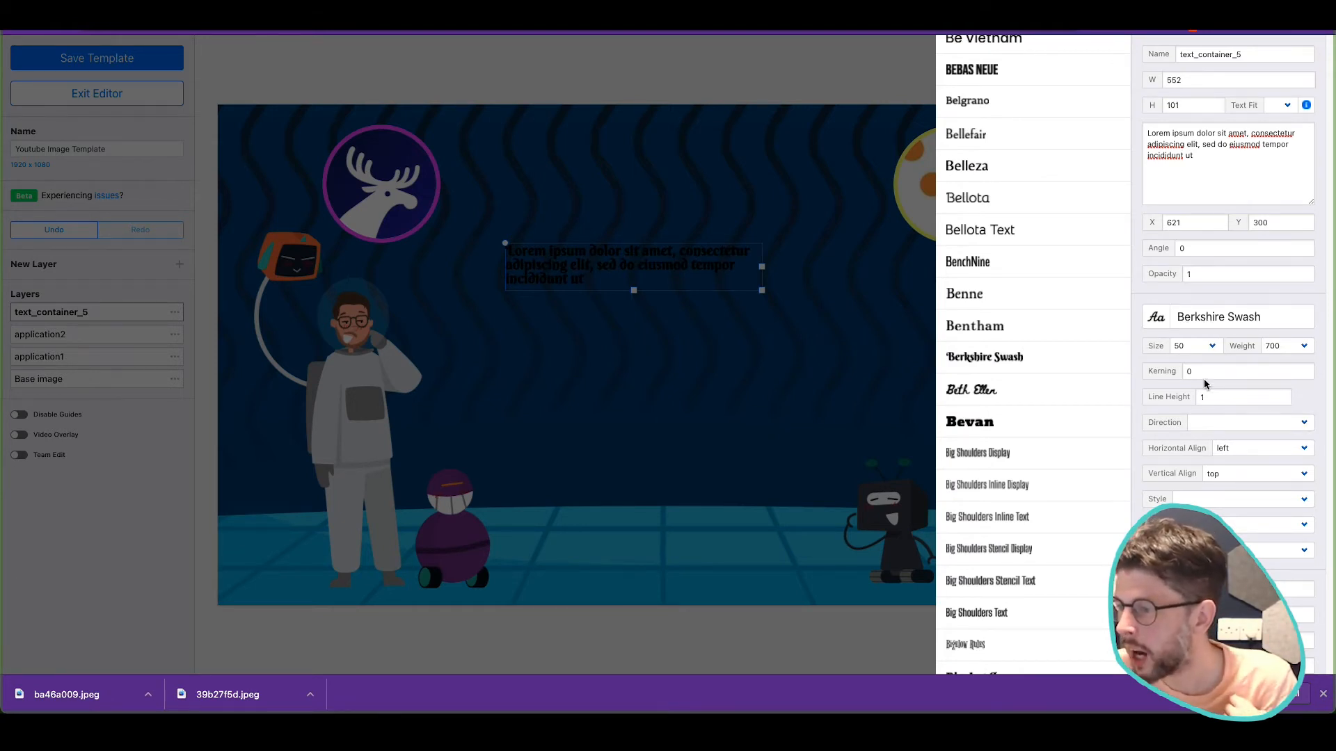
scroll(1238, 417, down, 6)
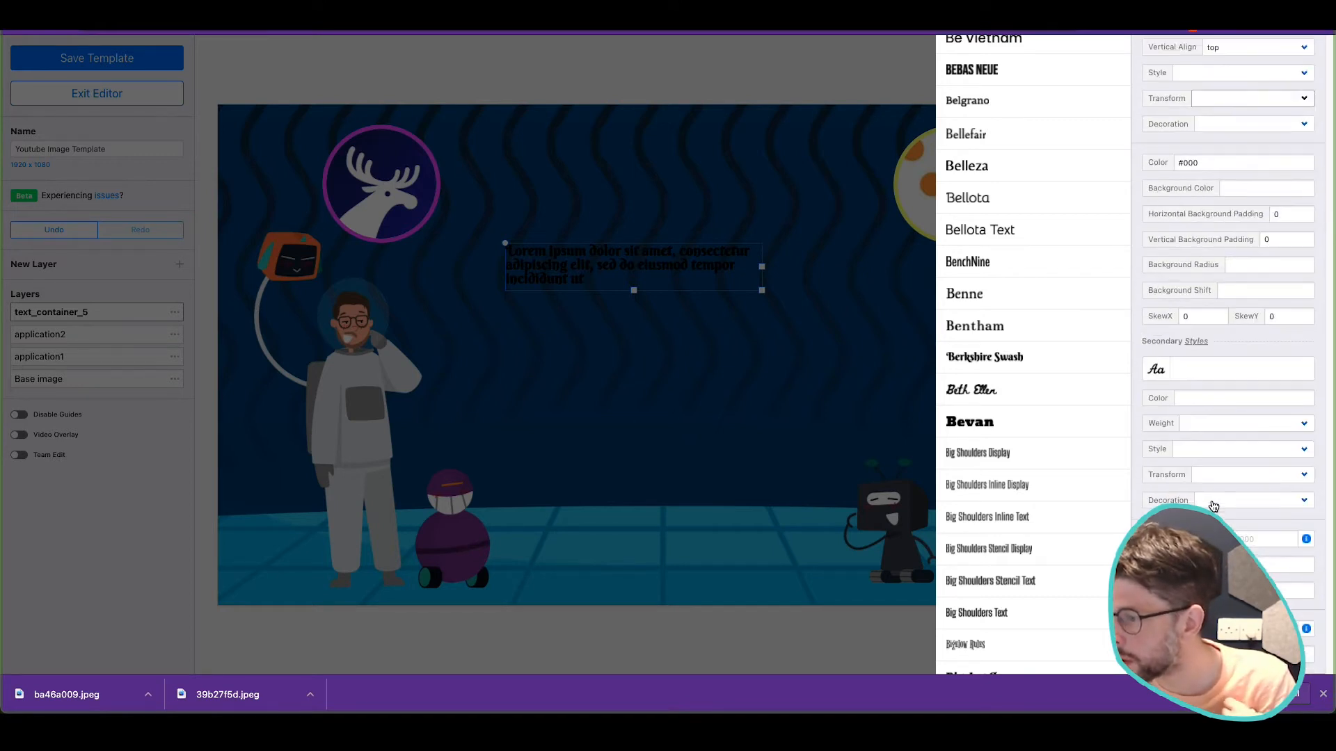
scroll(1220, 505, up, 3)
double_click(1218, 349)
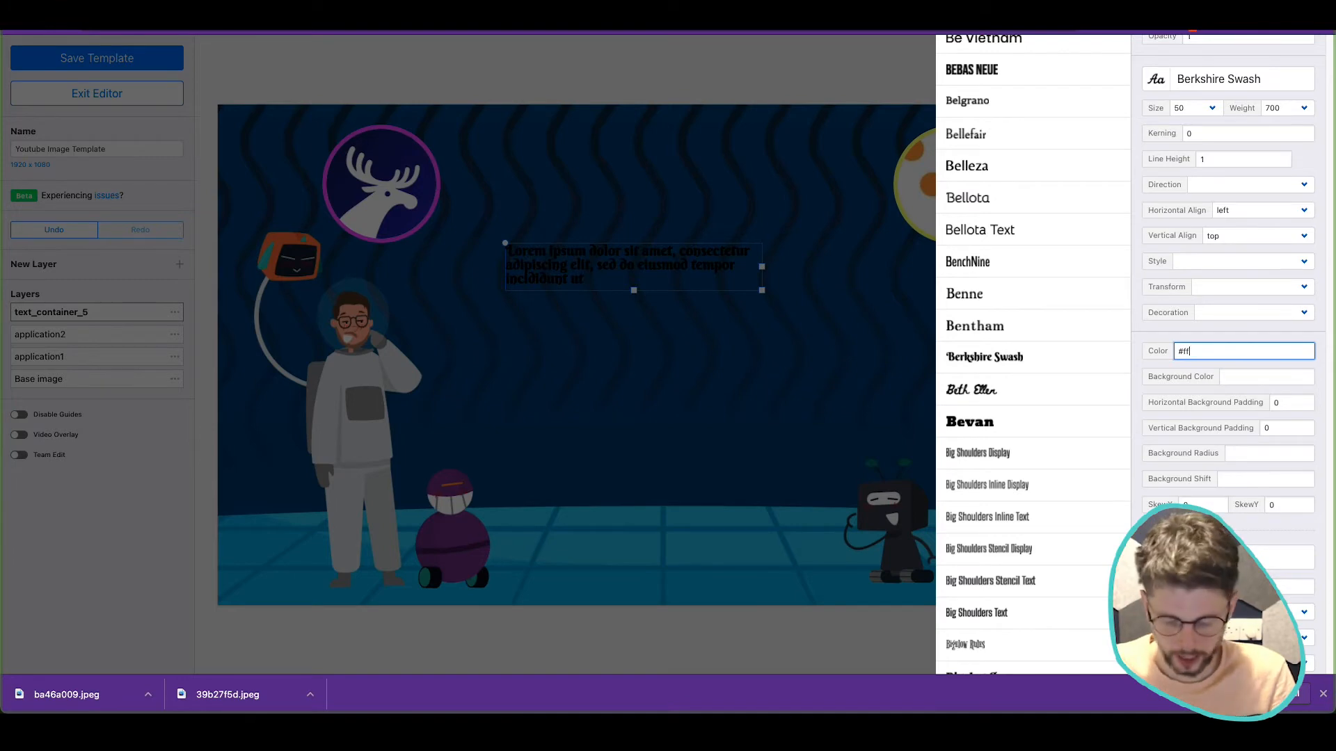
click(1235, 334)
click(944, 308)
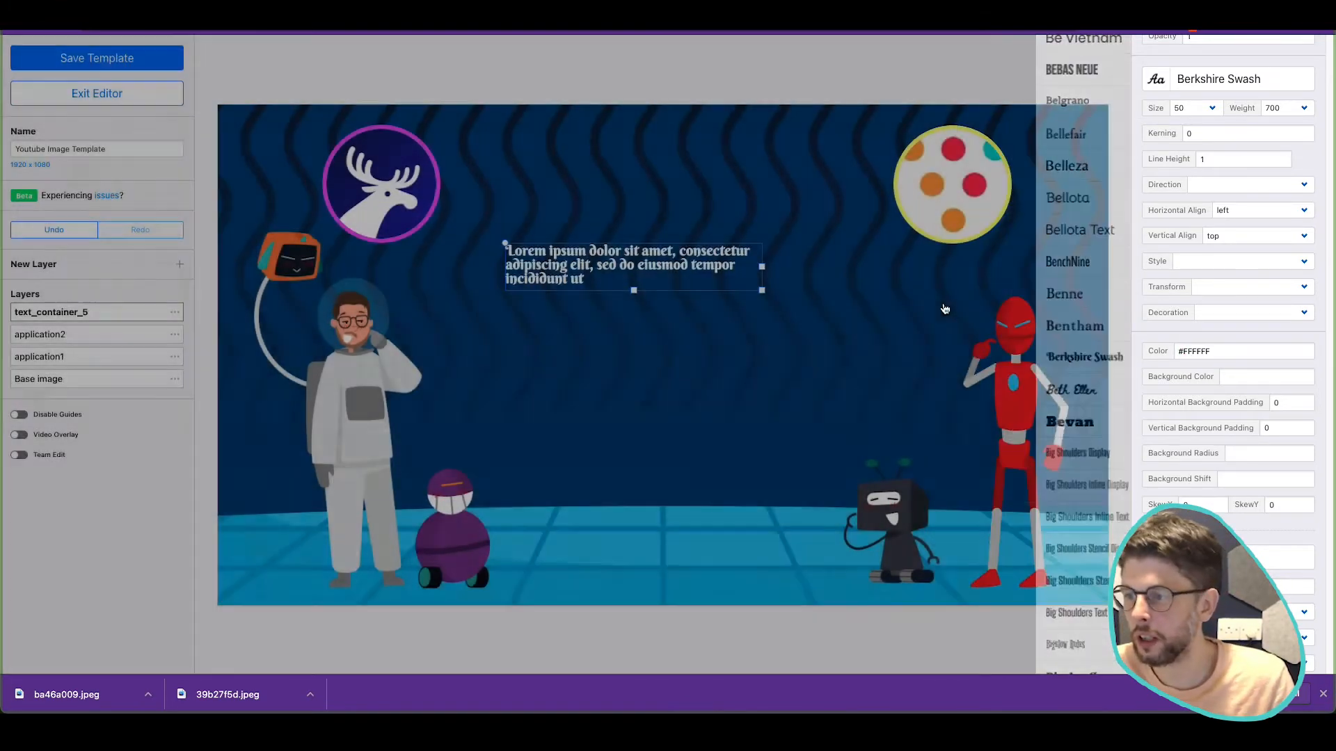
Step: Enlarge the lorem ipsum text box to about 755 × 362 and set its font size to 80
drag(761, 299, 855, 411)
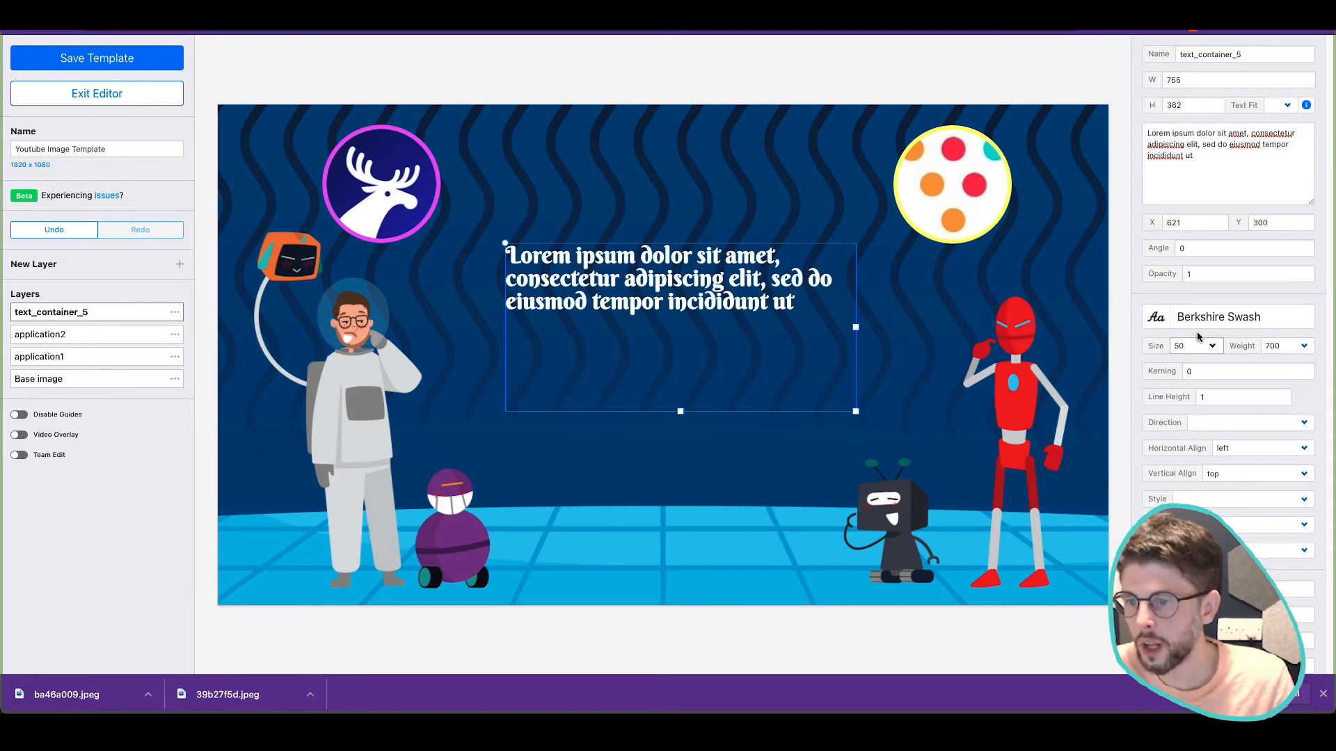
click(1193, 346)
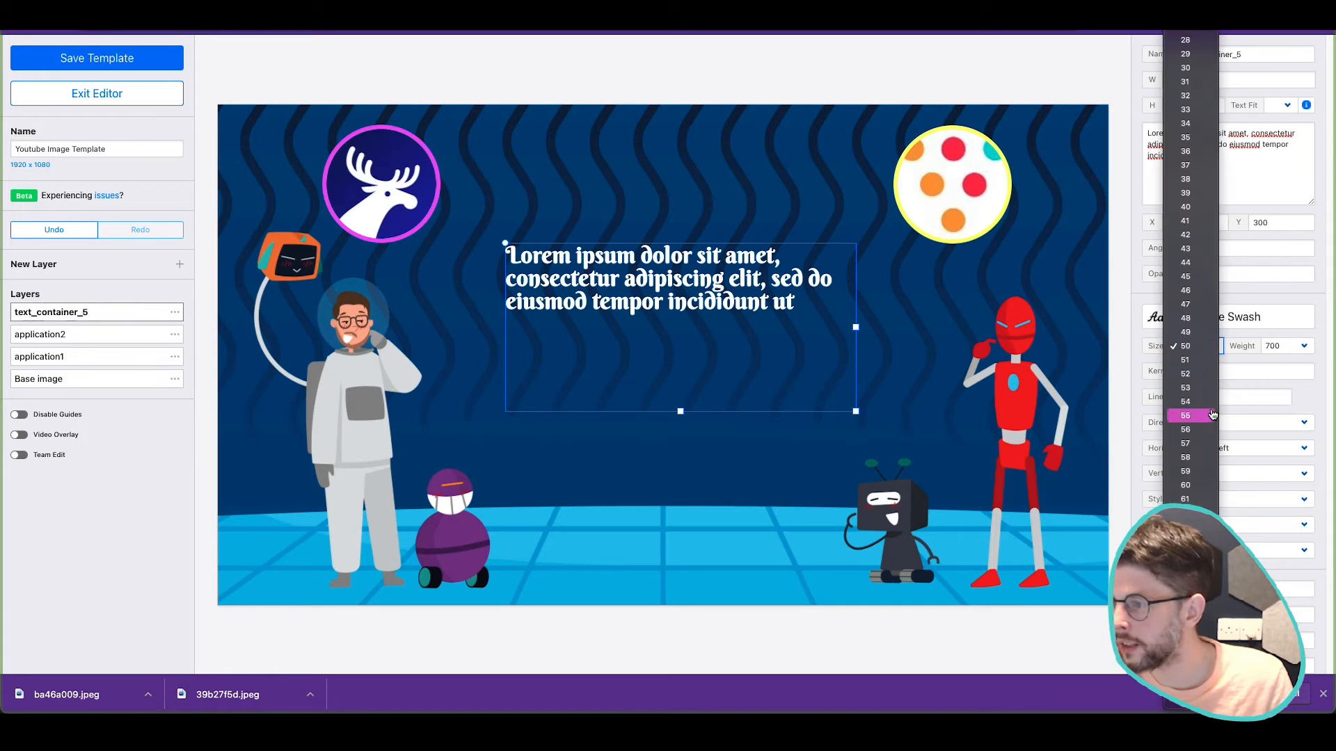
scroll(1189, 347, down, 3)
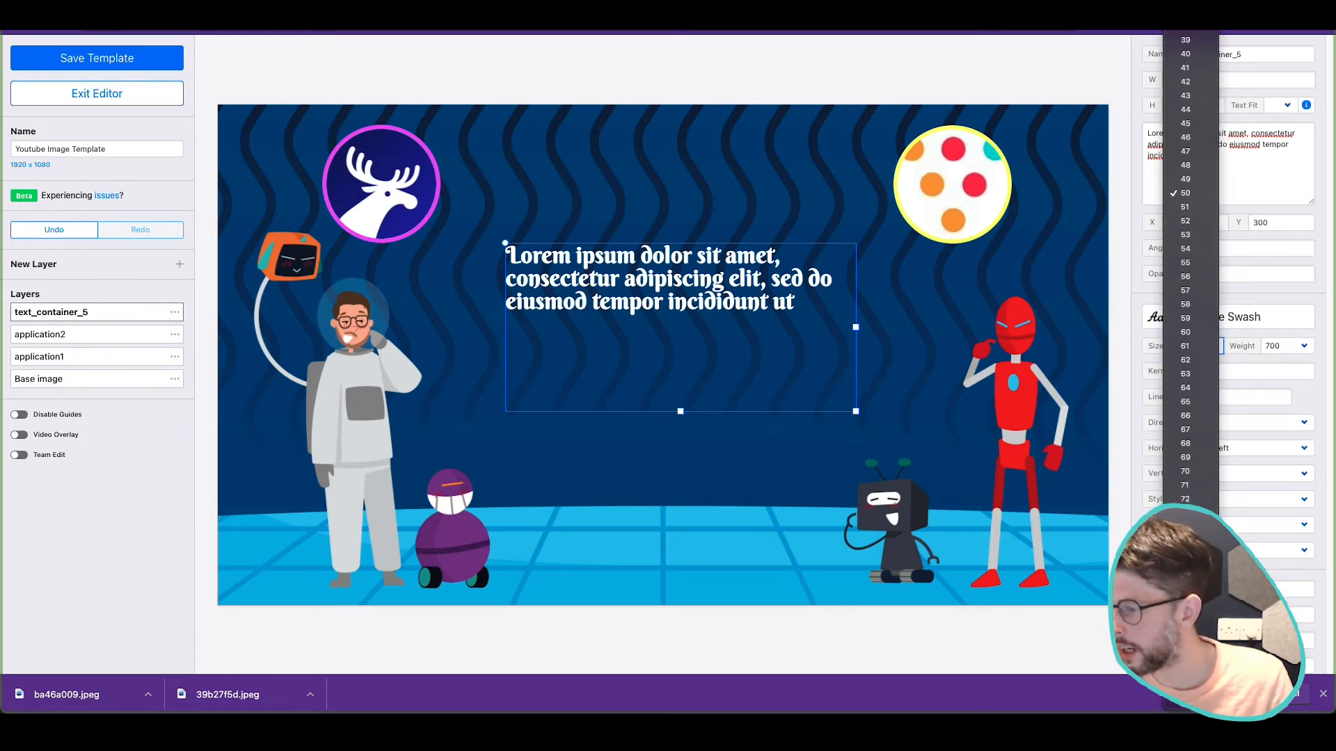
click(1185, 610)
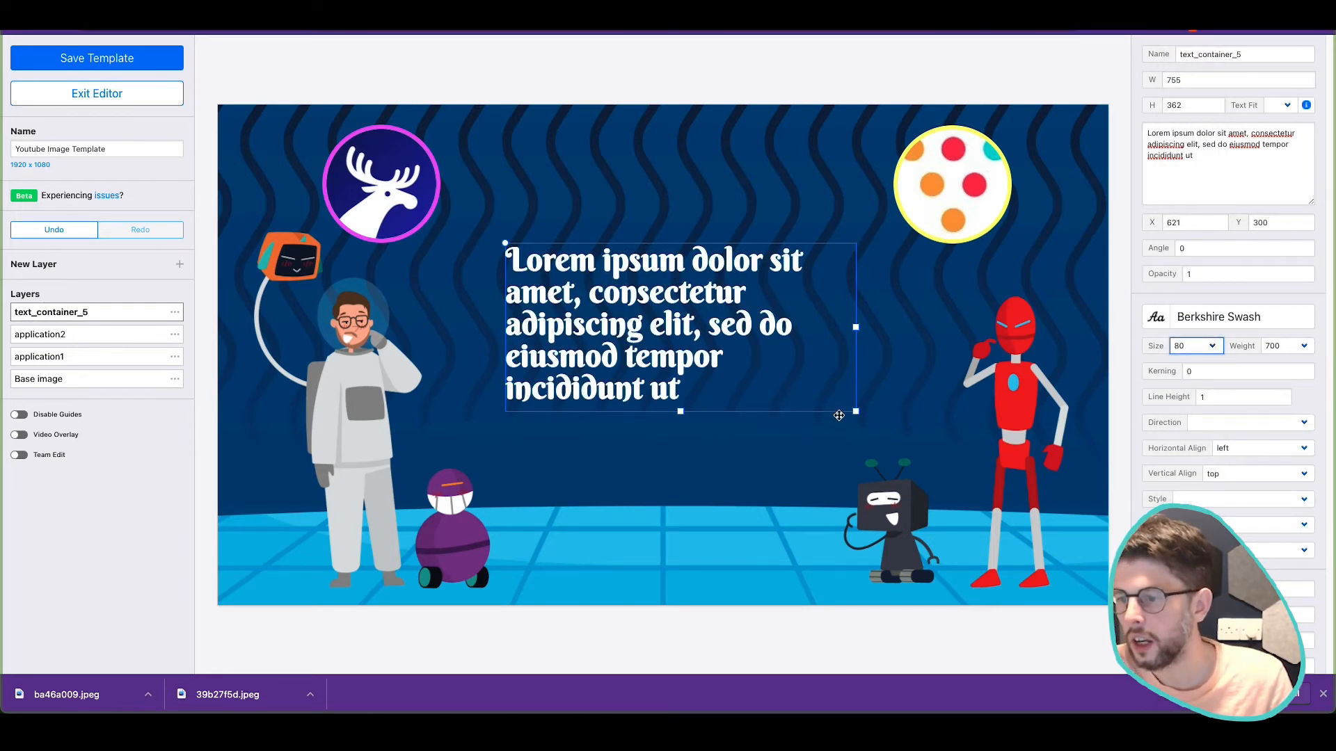
Step: Enlarge the text box further to about 969 × 504 and reposition it at about X 552, Y 342
drag(859, 417, 873, 431)
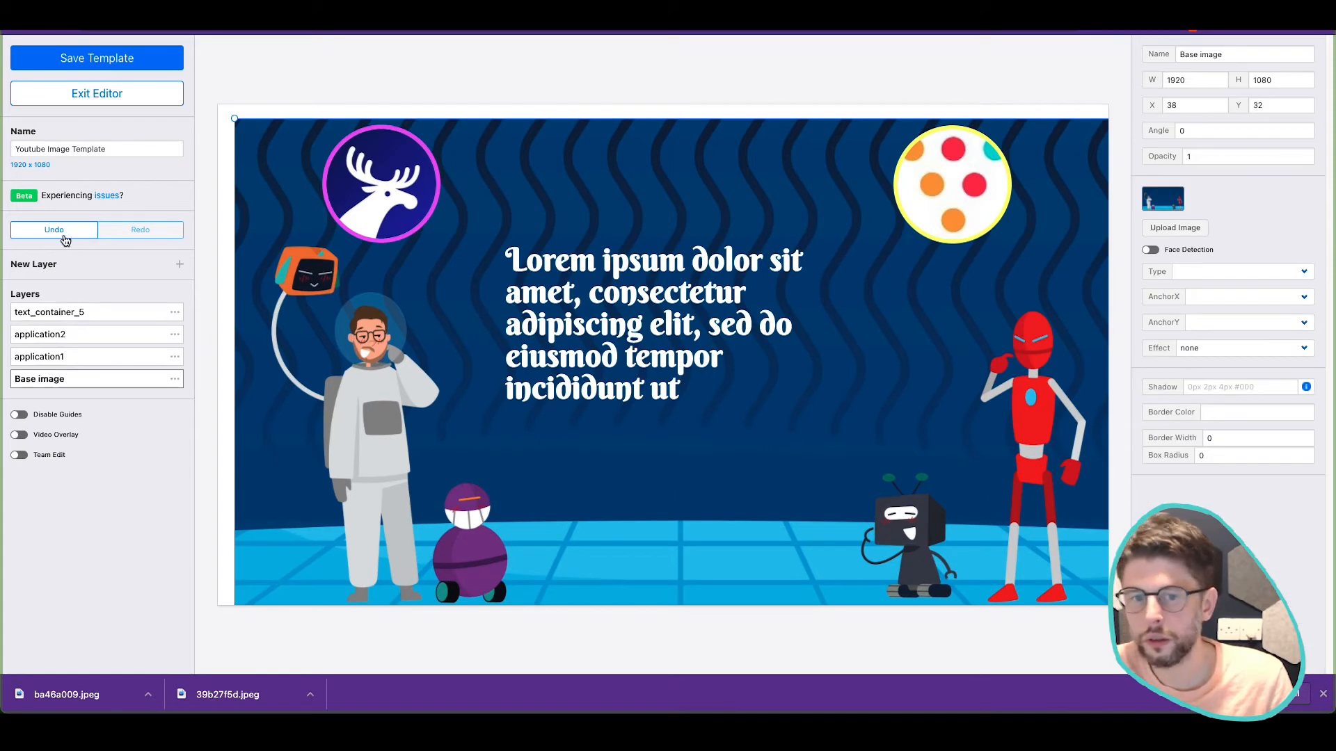
click(64, 236)
click(738, 319)
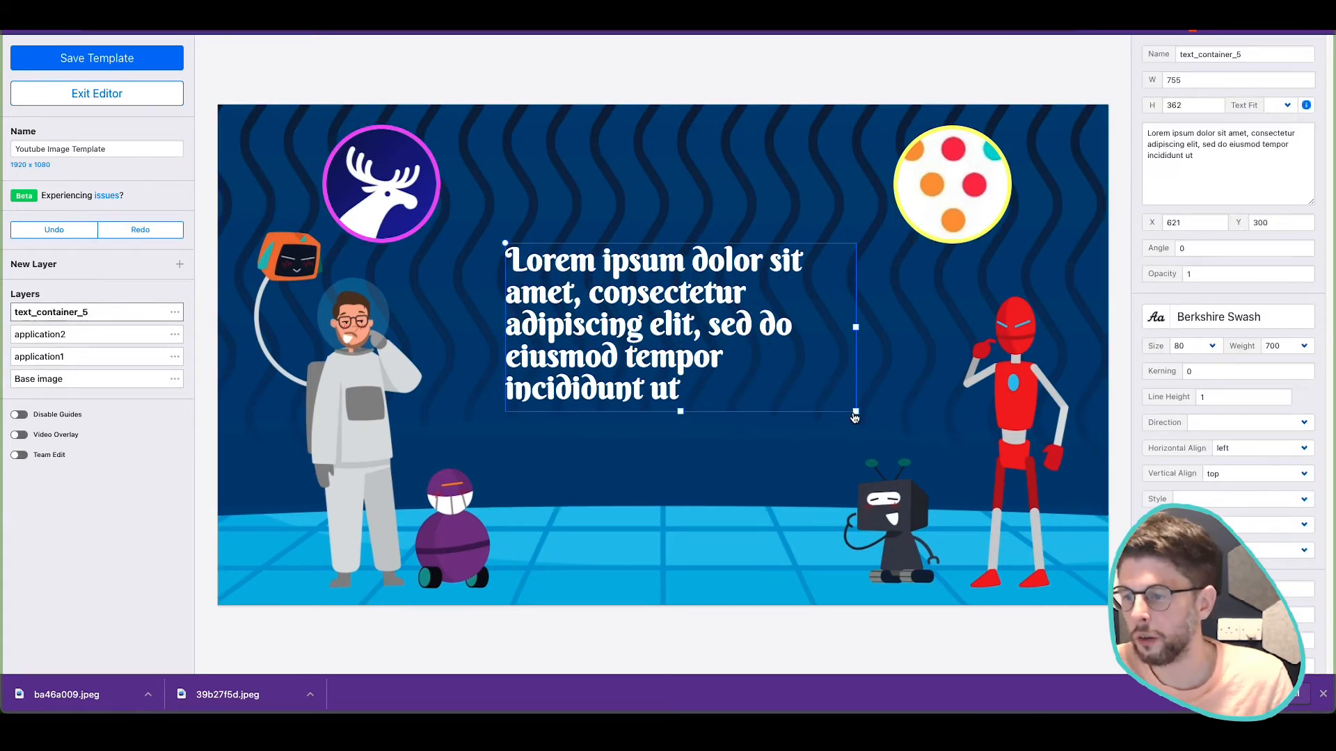
drag(855, 416, 954, 478)
drag(776, 286, 735, 307)
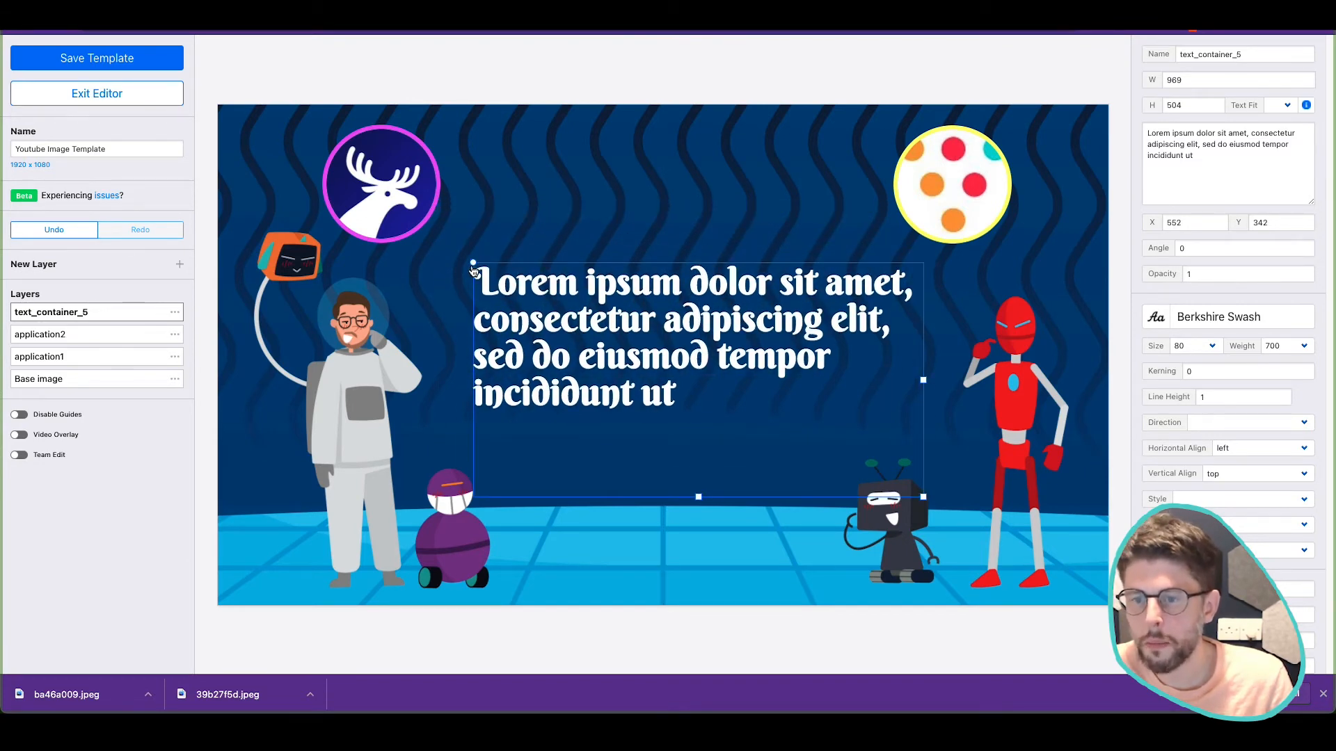
Step: Rotate the text box to an angle of about 347 and place it at about X 476, Y 393
drag(473, 271, 590, 268)
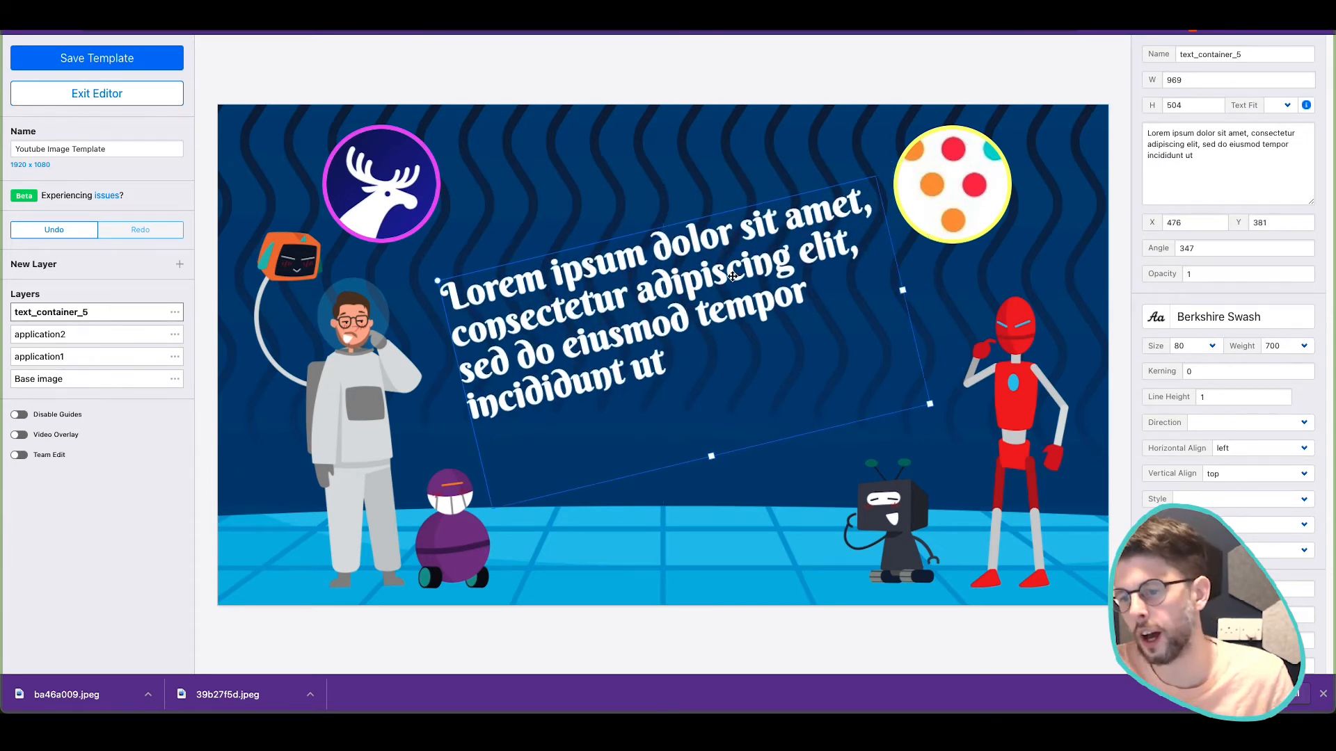
drag(732, 276, 721, 281)
click(934, 533)
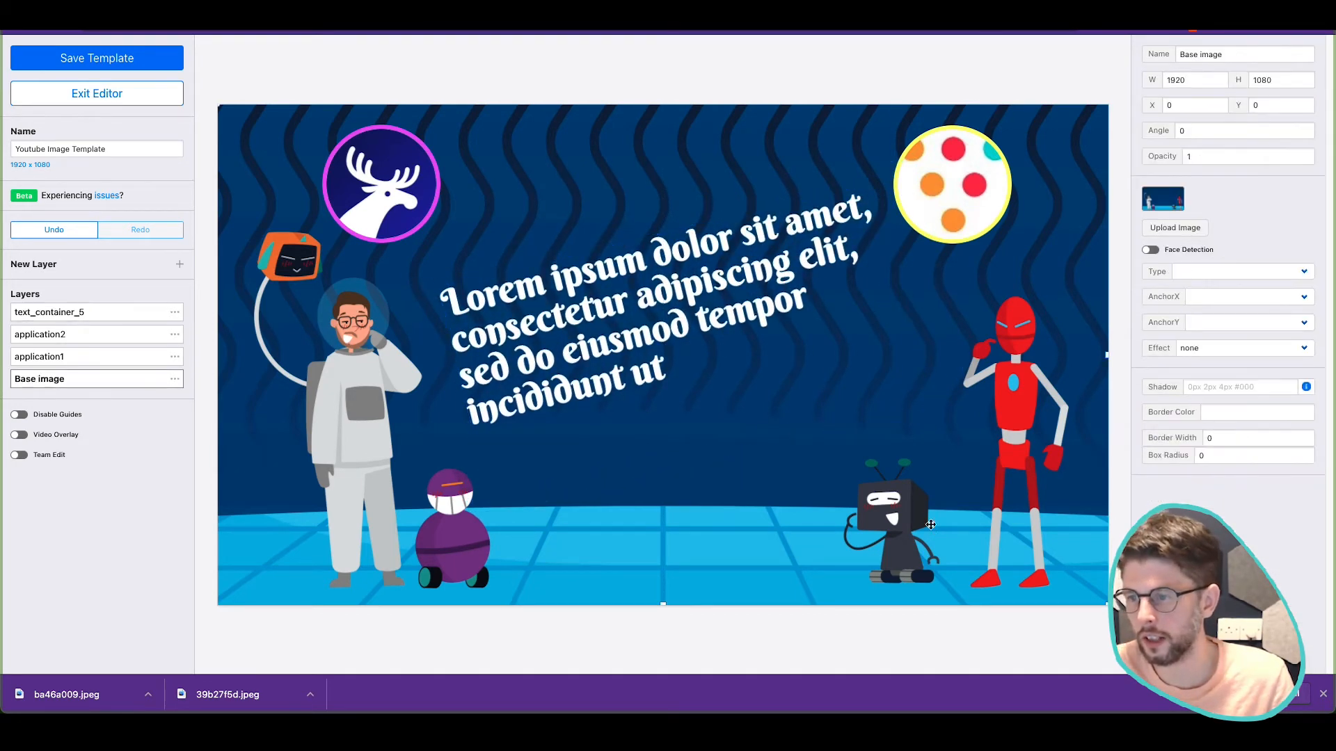
Step: Rename the text_container_5 layer as video_title
click(560, 287)
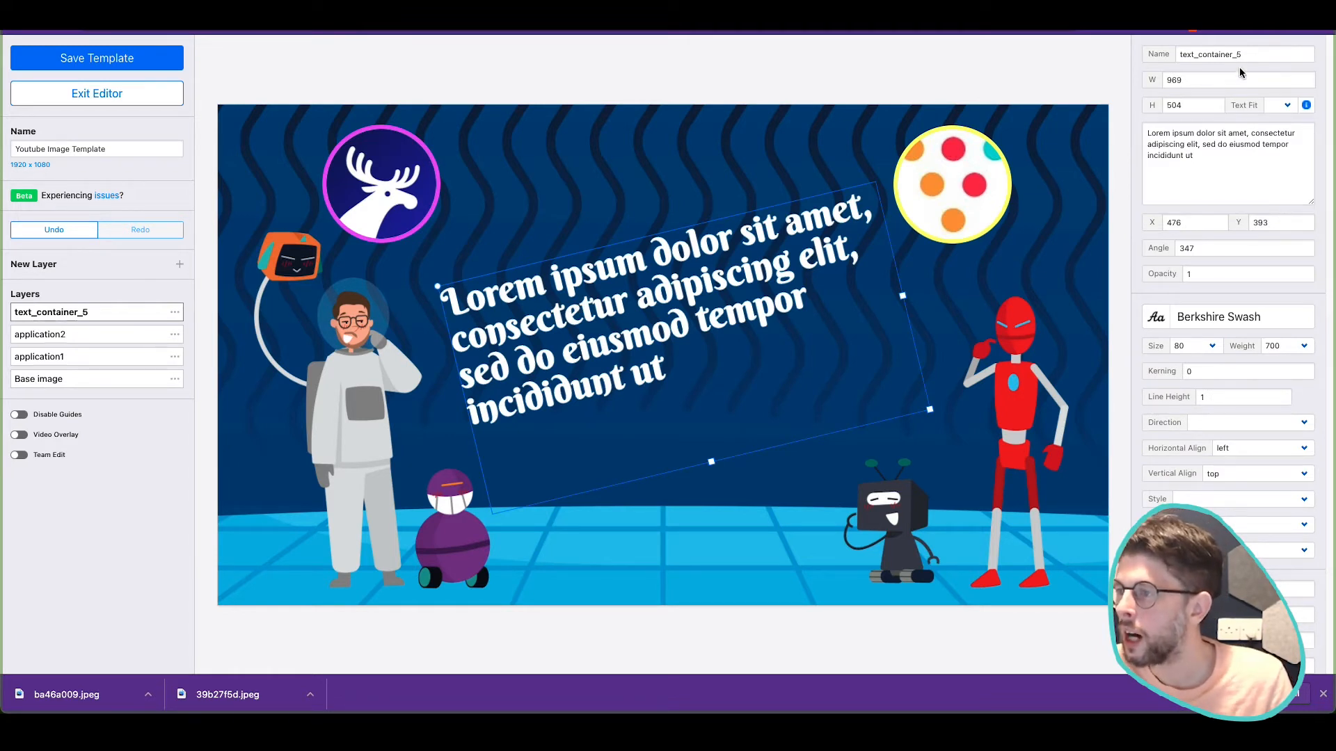
click(1218, 59)
double_click(1228, 50)
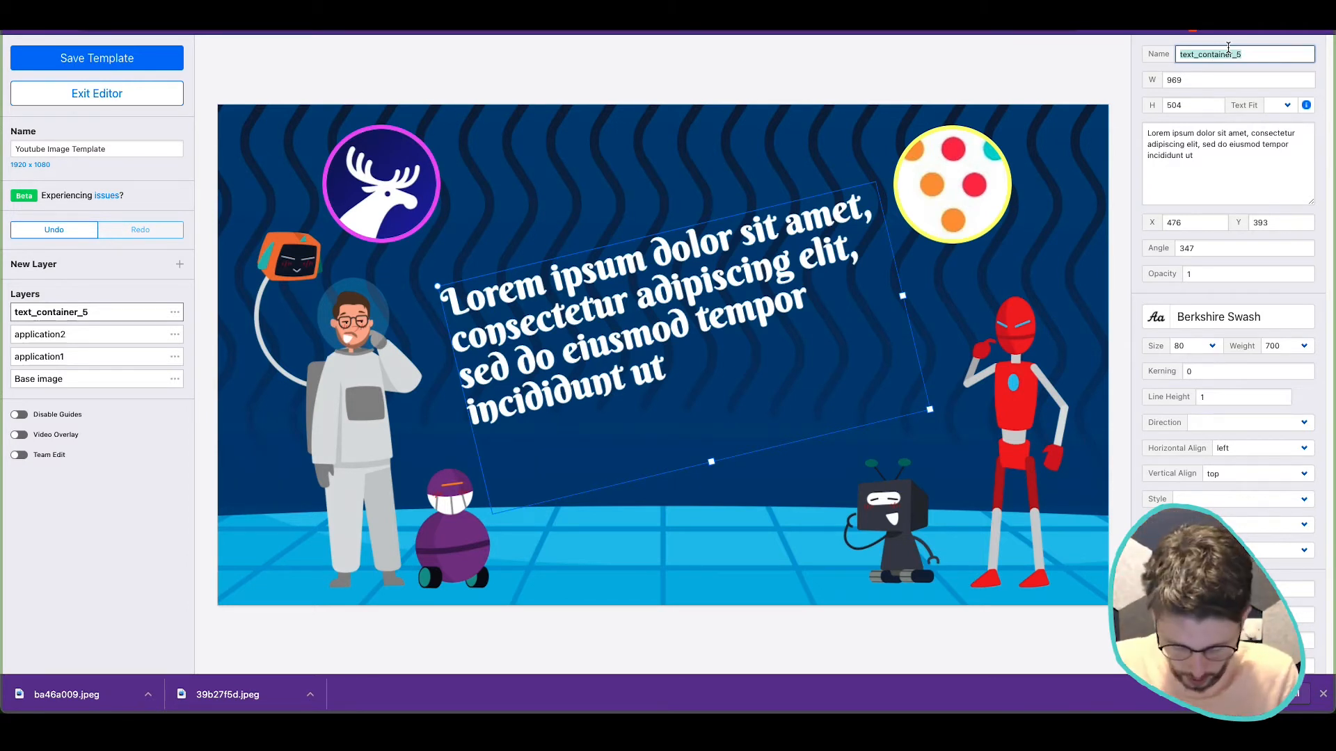
text(video_title)
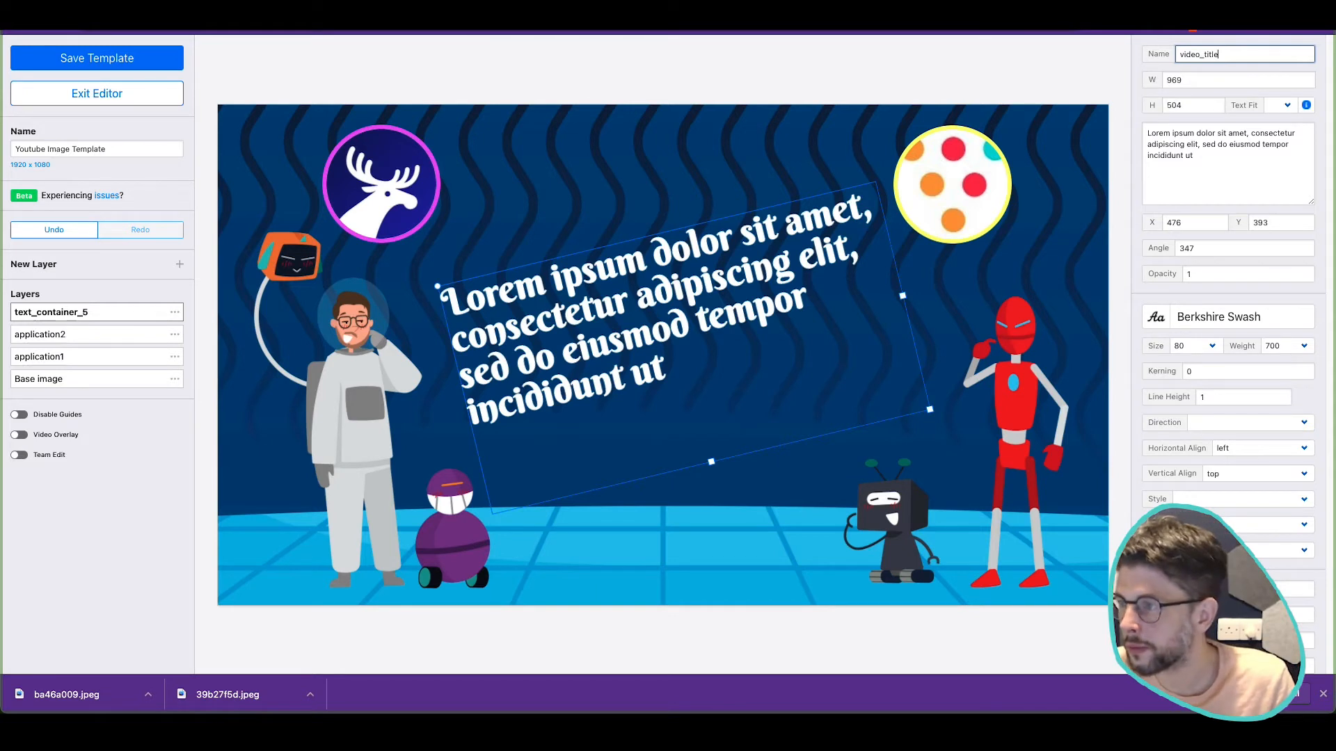
key(Return)
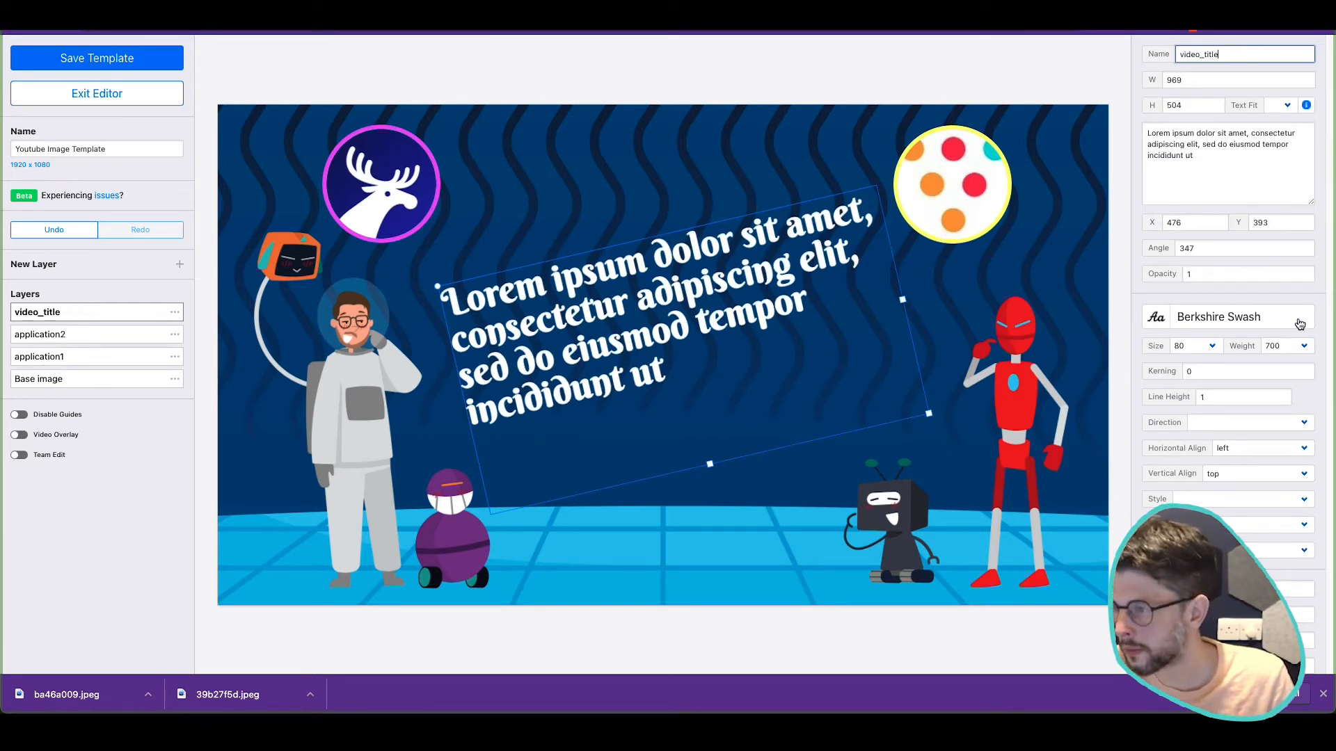
Step: Set the video_title font size to 93 and move the text up to about Y 368
click(1291, 354)
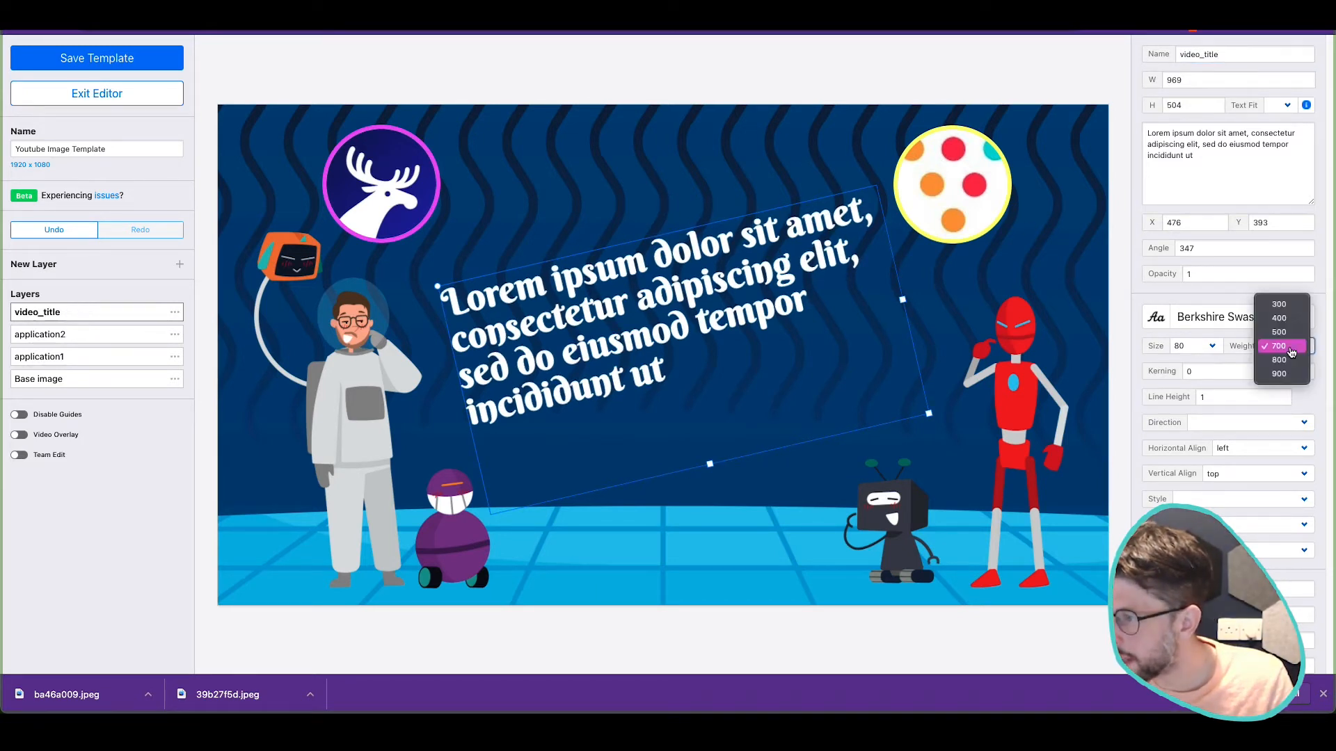
click(1187, 320)
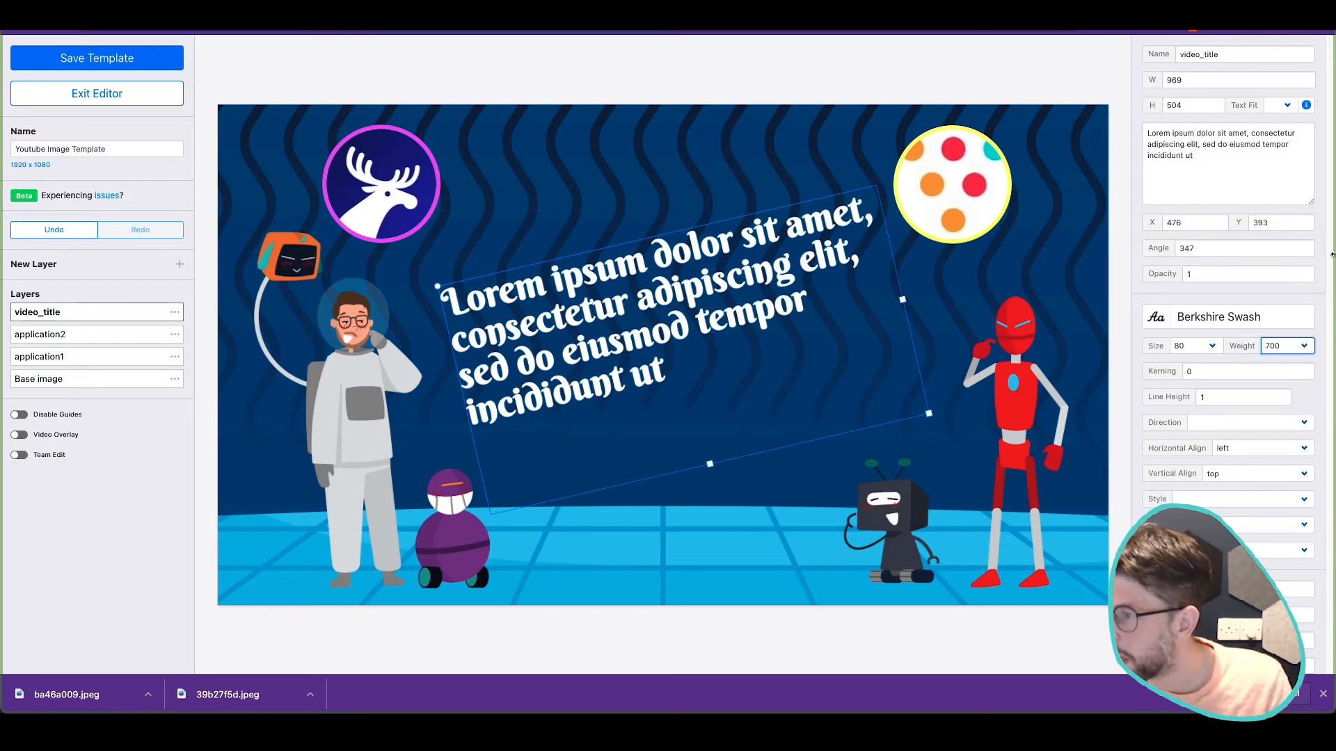
click(1207, 350)
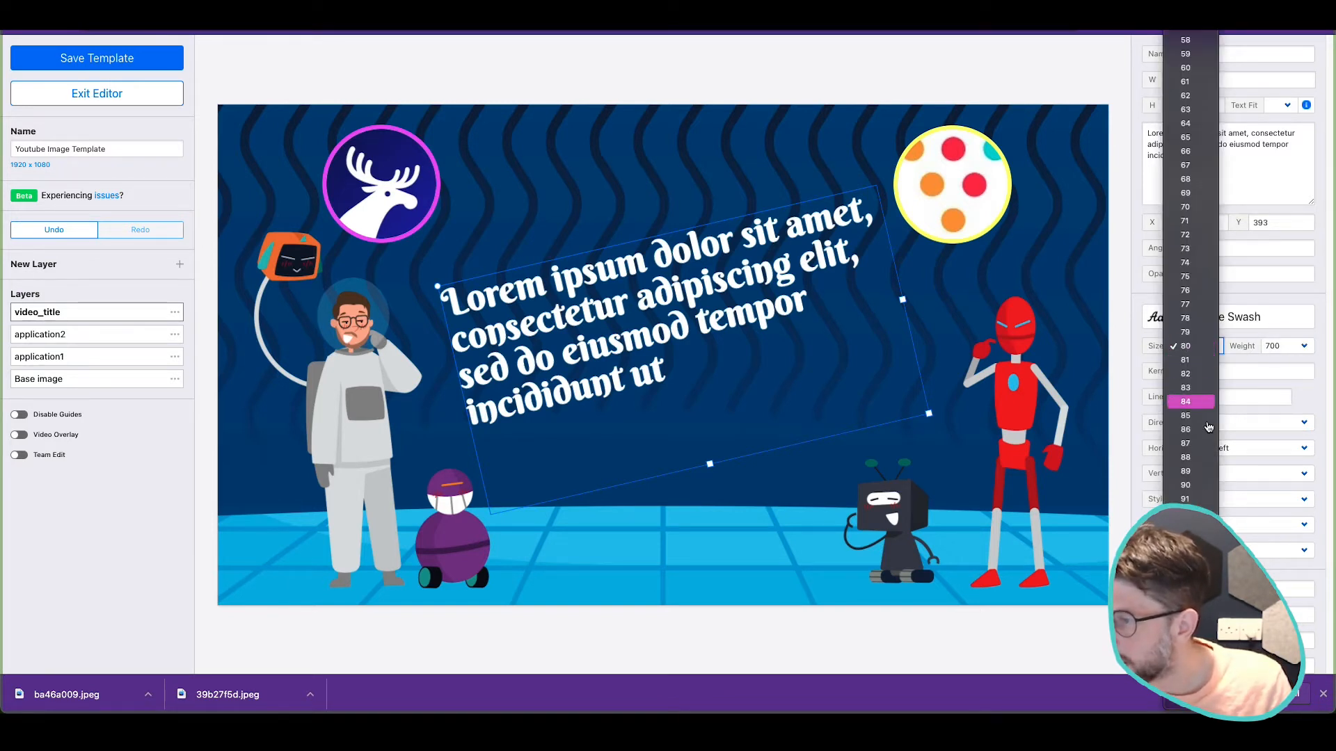
click(1187, 527)
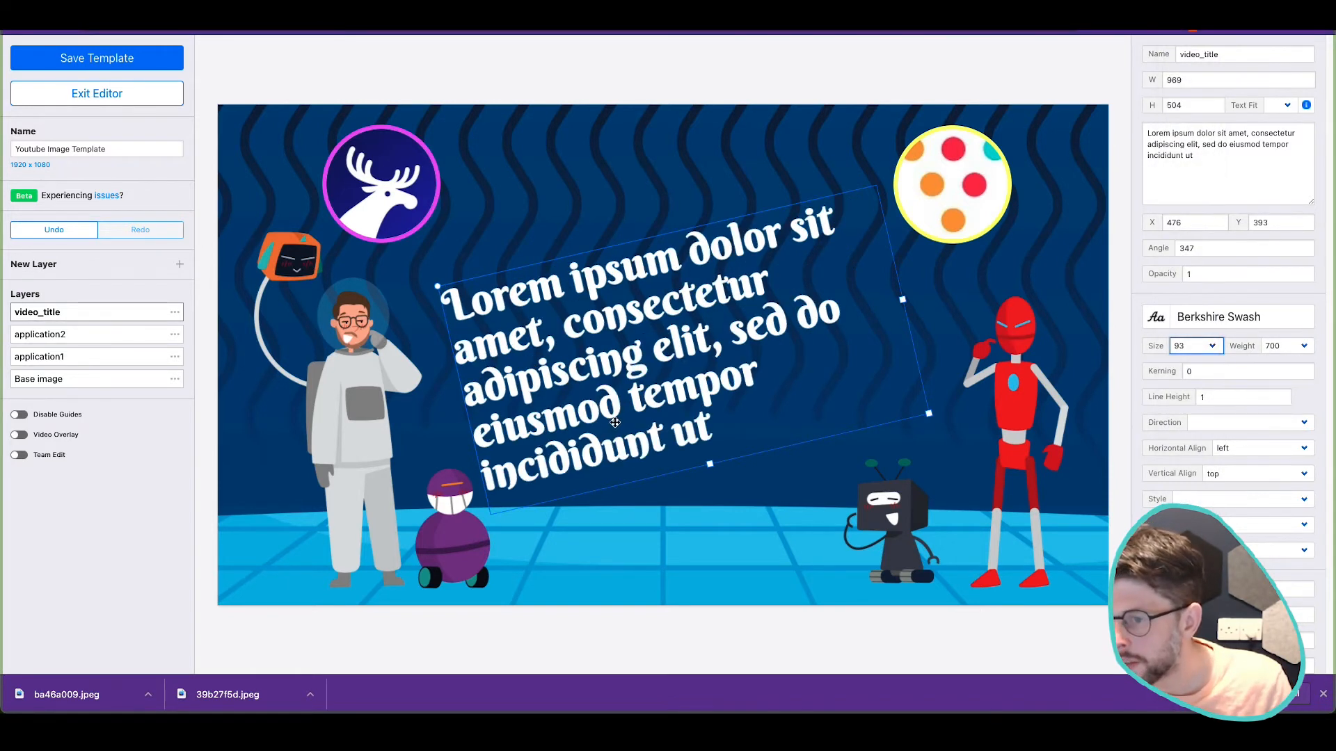
drag(615, 422, 603, 380)
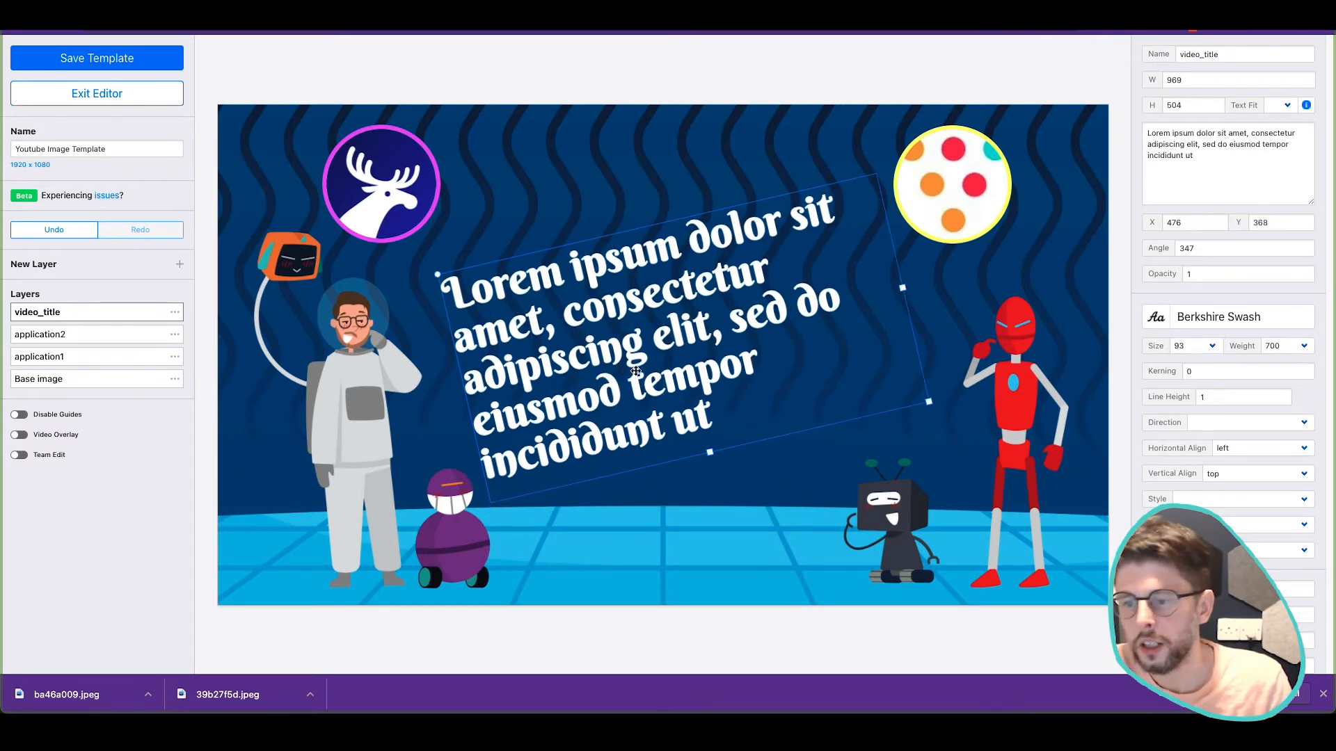
Step: Replace the placeholder text in video_title with "Generate Youtube Thumbnails using Bannerbear and Airtable"
triple_click(1206, 130)
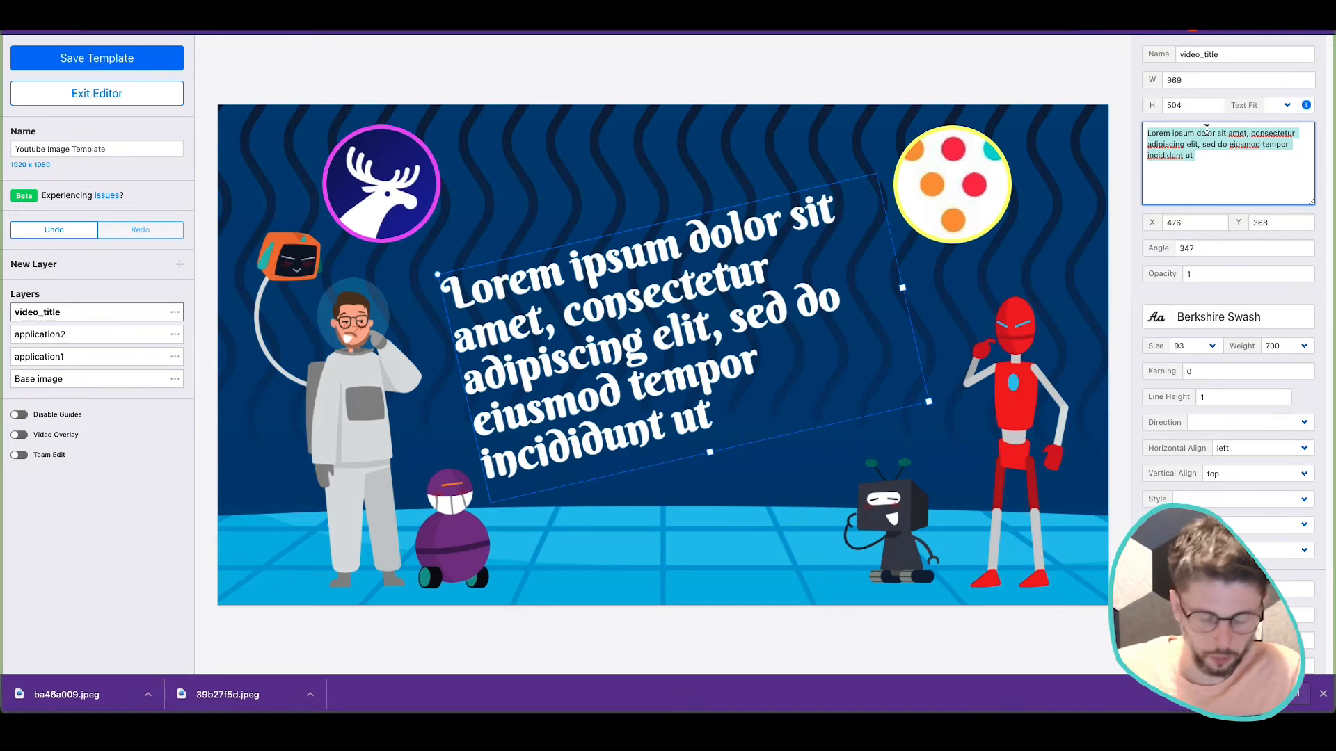
text(G)
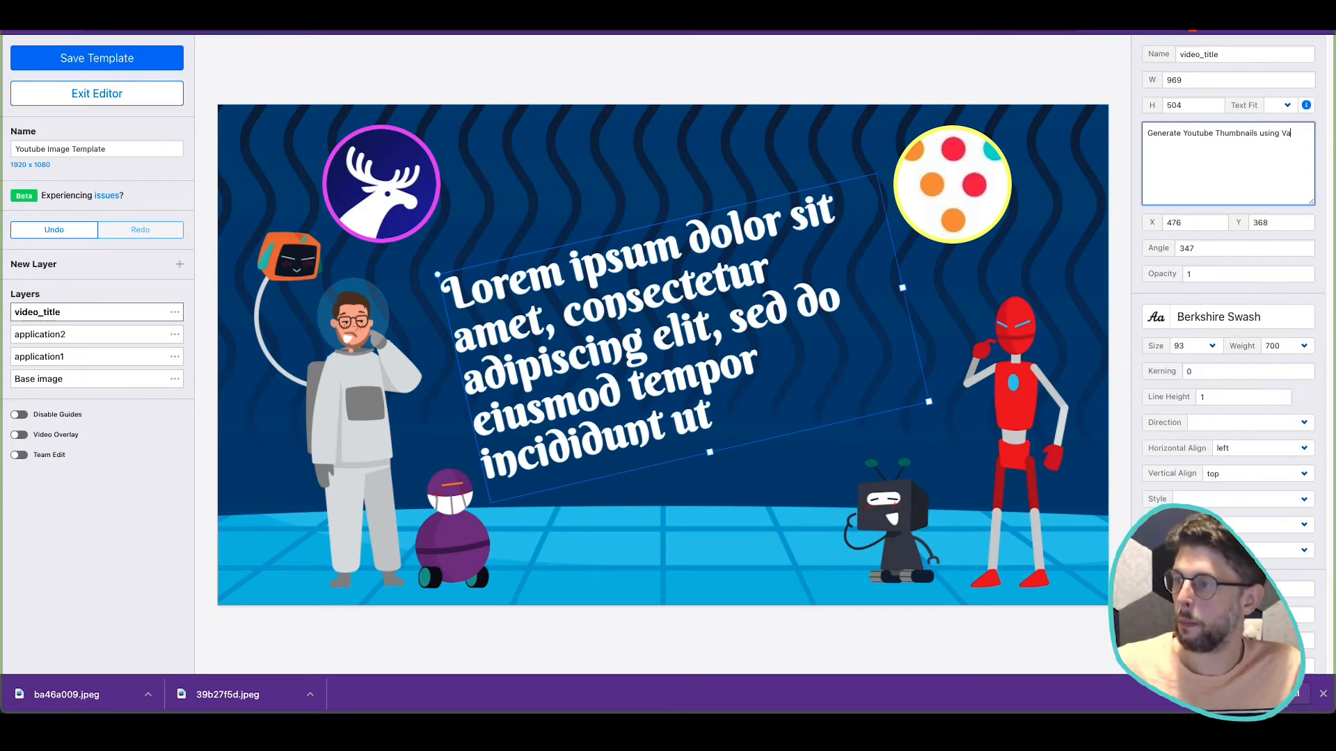
text(erb)
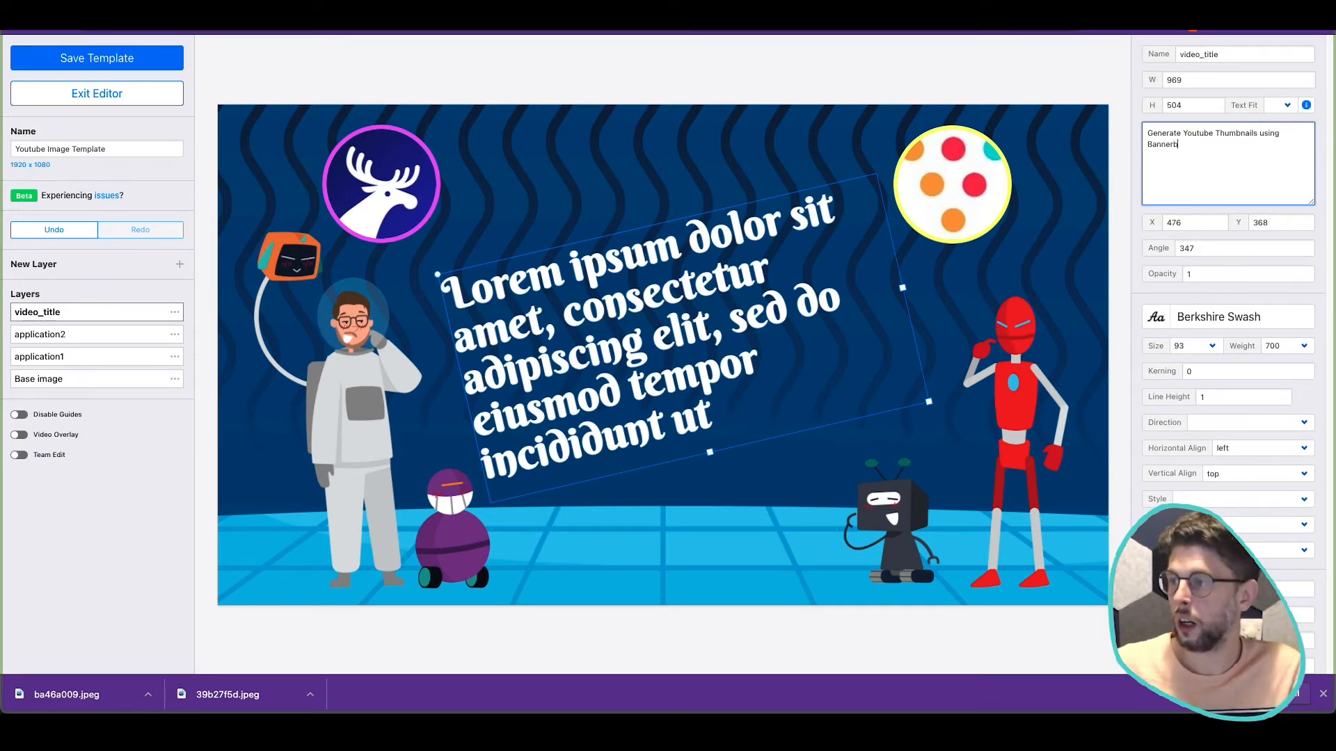
text(ear and Airtable)
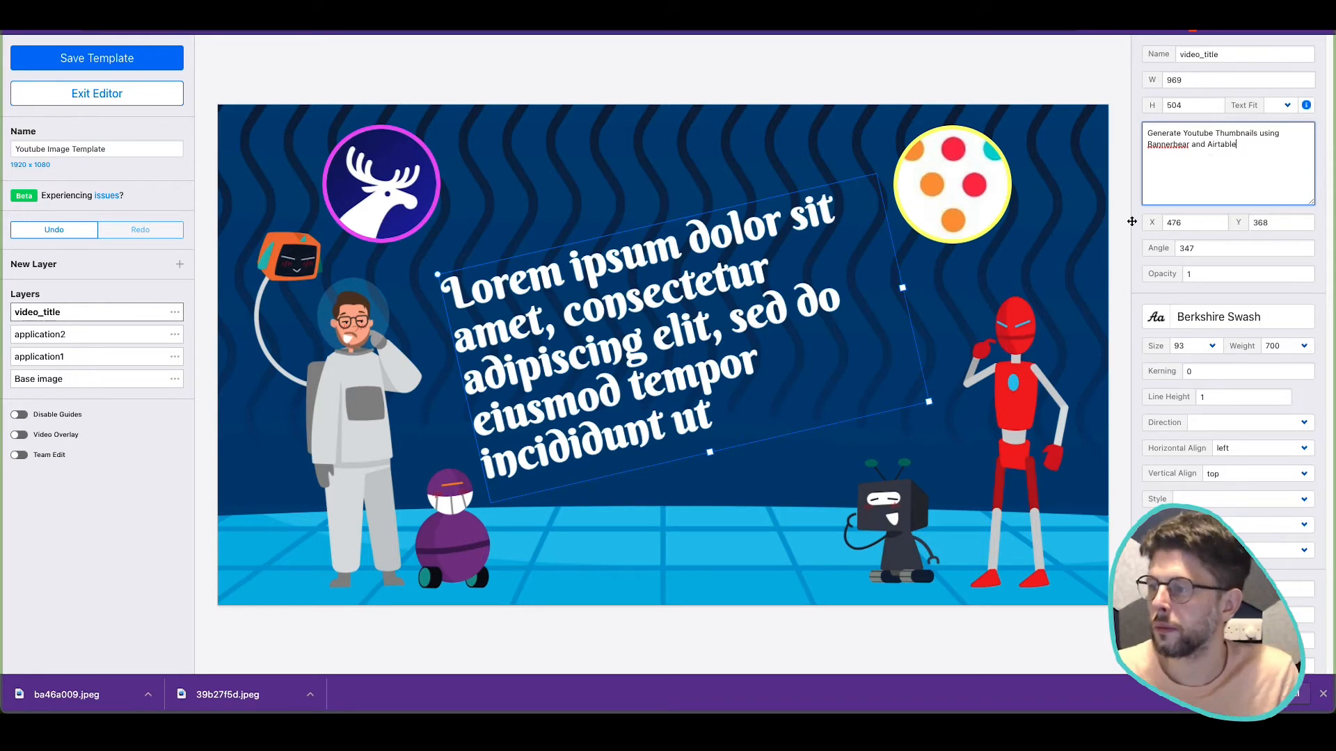
click(956, 253)
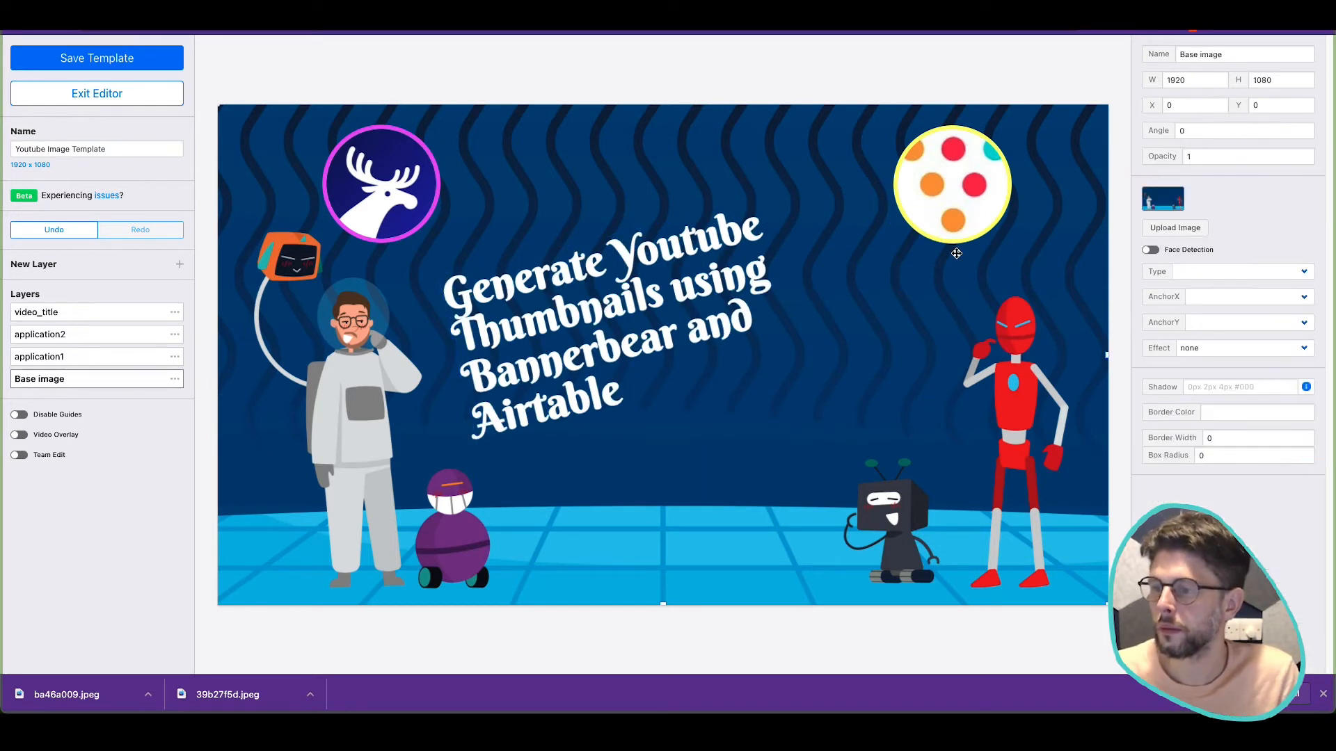
Step: Reposition the title text between the characters at about X 561, Y 399
click(656, 316)
drag(657, 315, 687, 323)
click(946, 510)
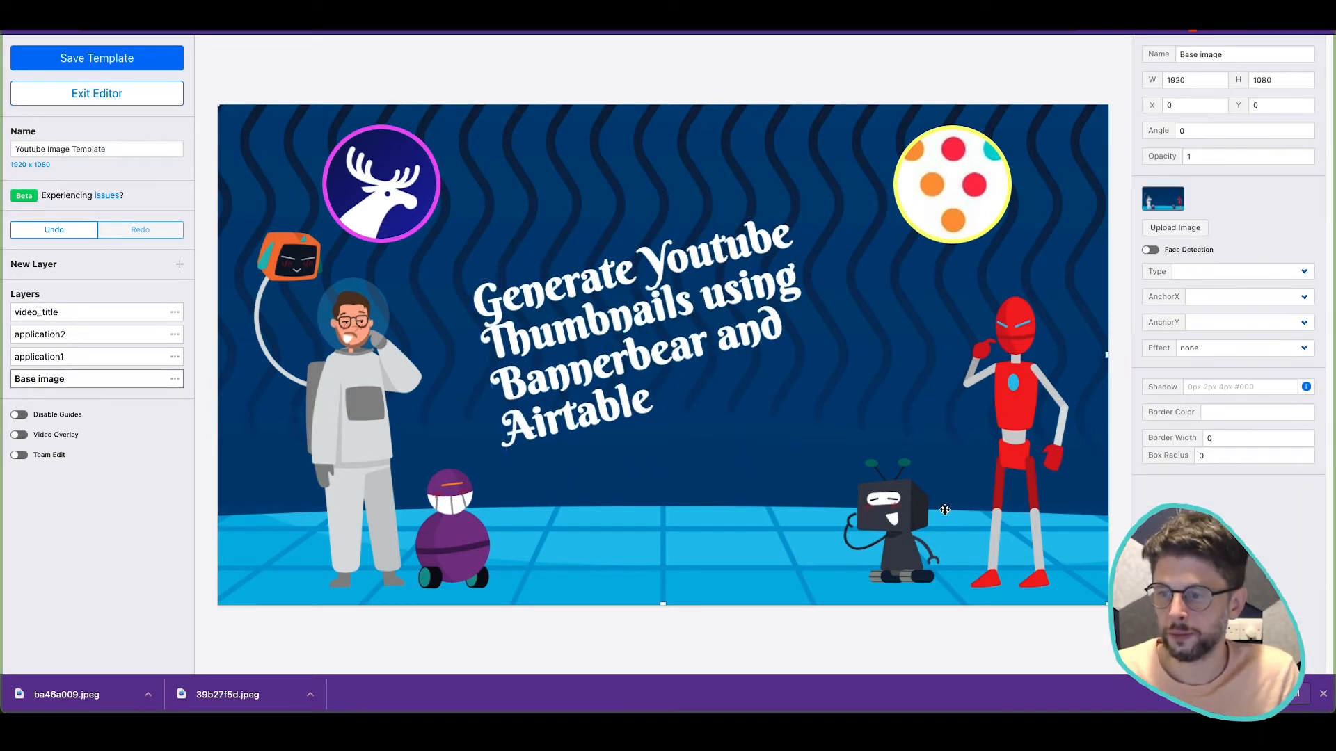
drag(612, 376, 694, 363)
click(1081, 405)
click(766, 133)
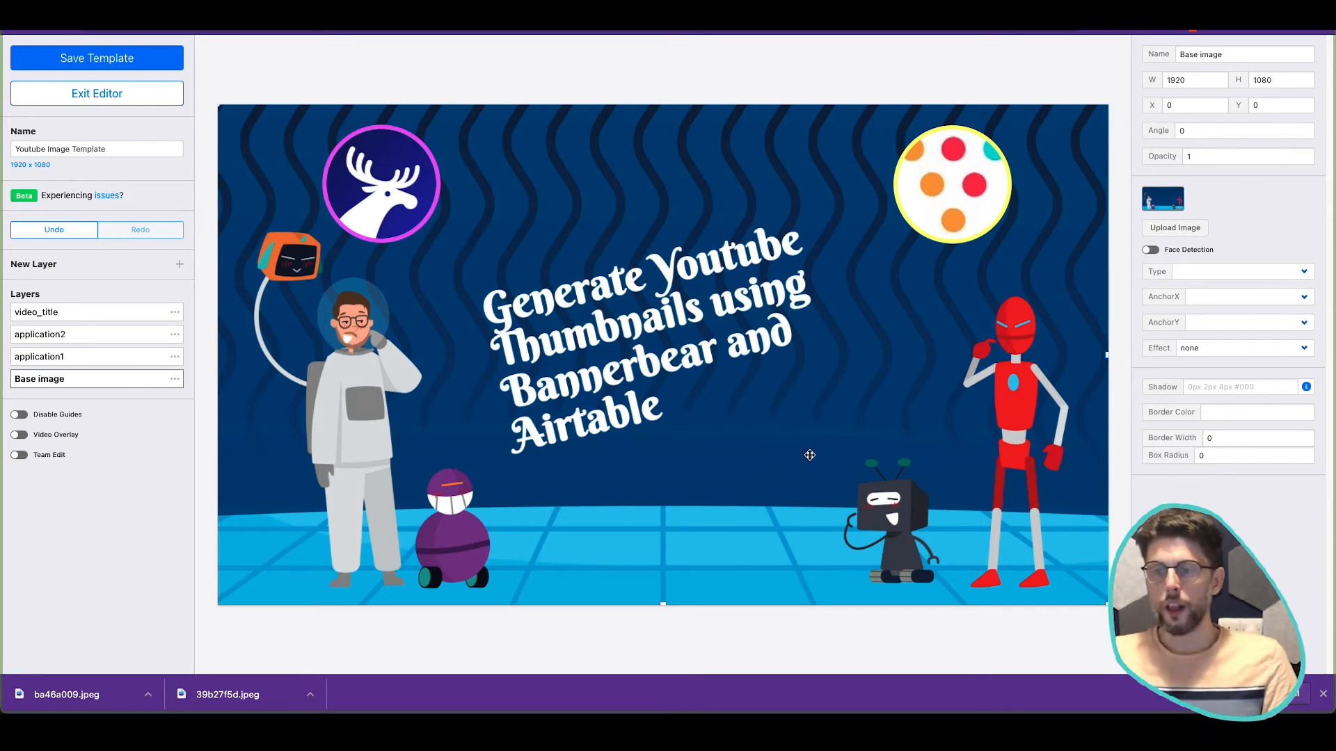
Step: Set the title's font size to 130 and move it to about X 476, Y 360
click(601, 353)
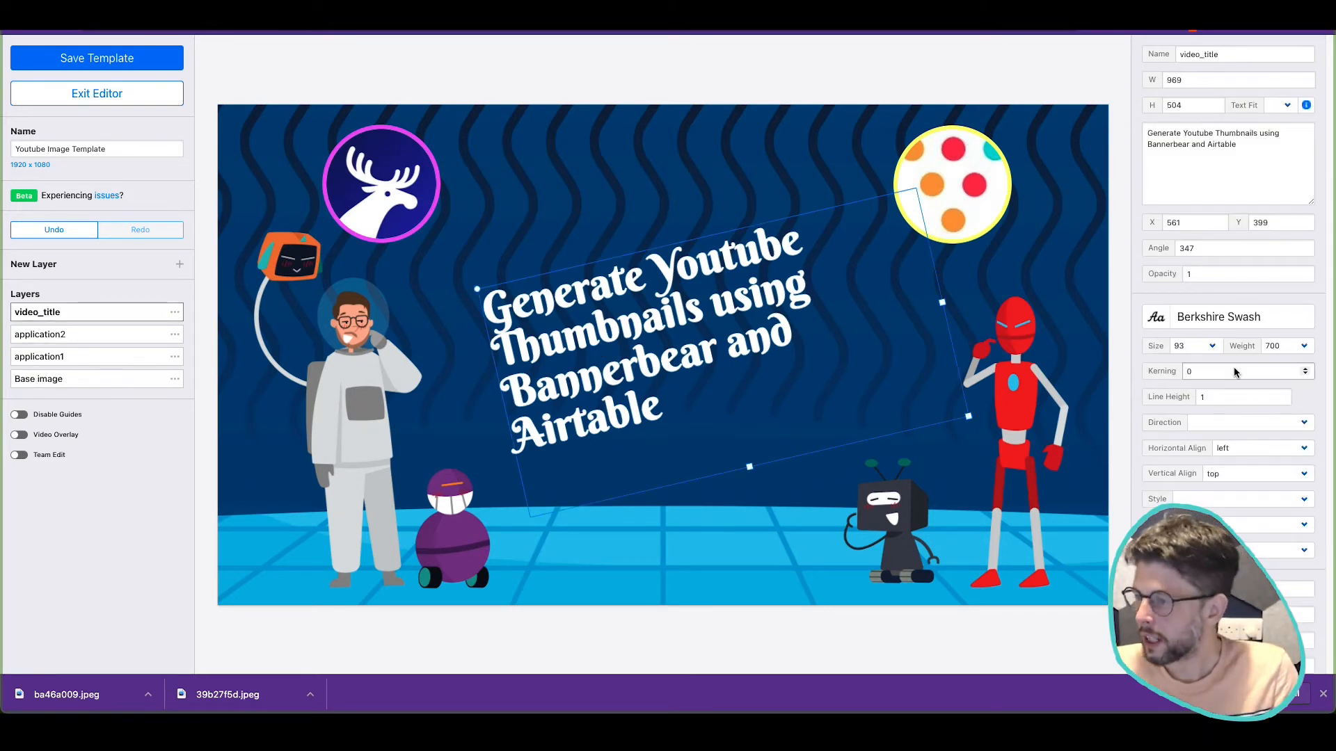
click(1209, 346)
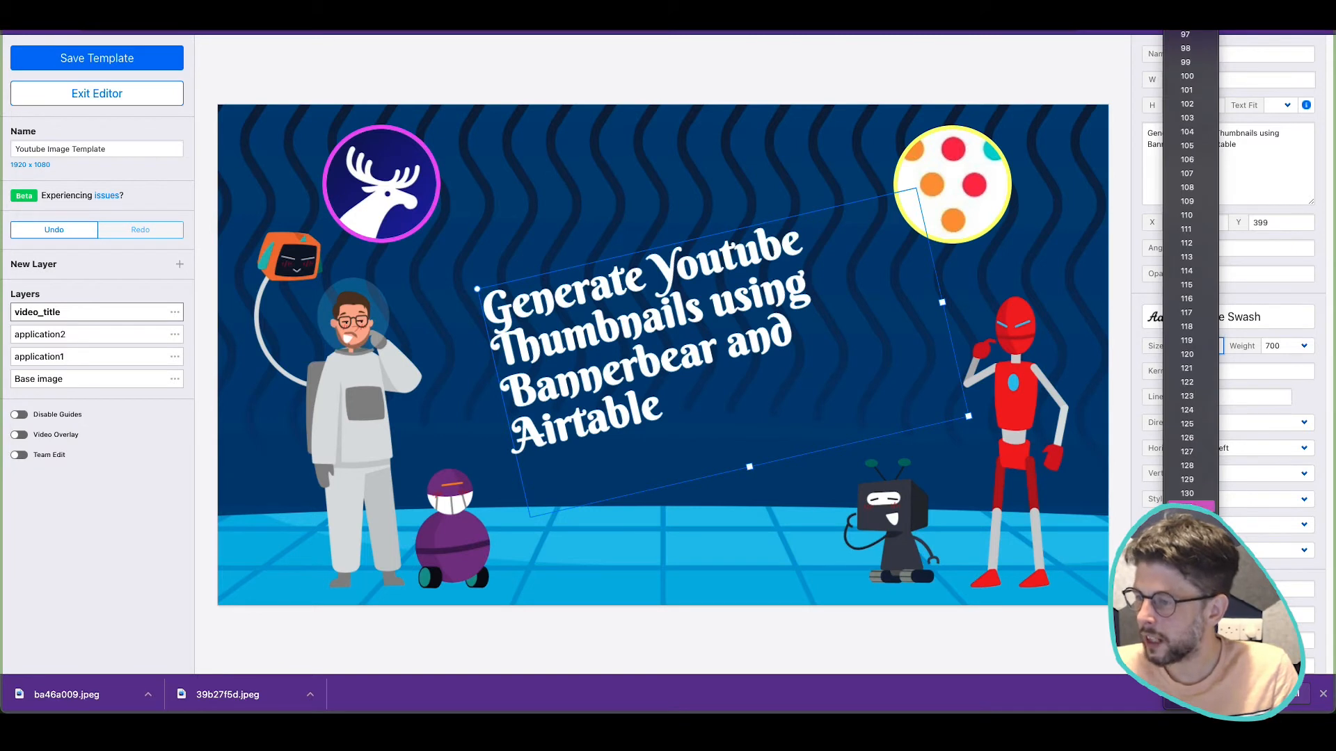
click(1206, 498)
drag(695, 380, 654, 375)
click(916, 554)
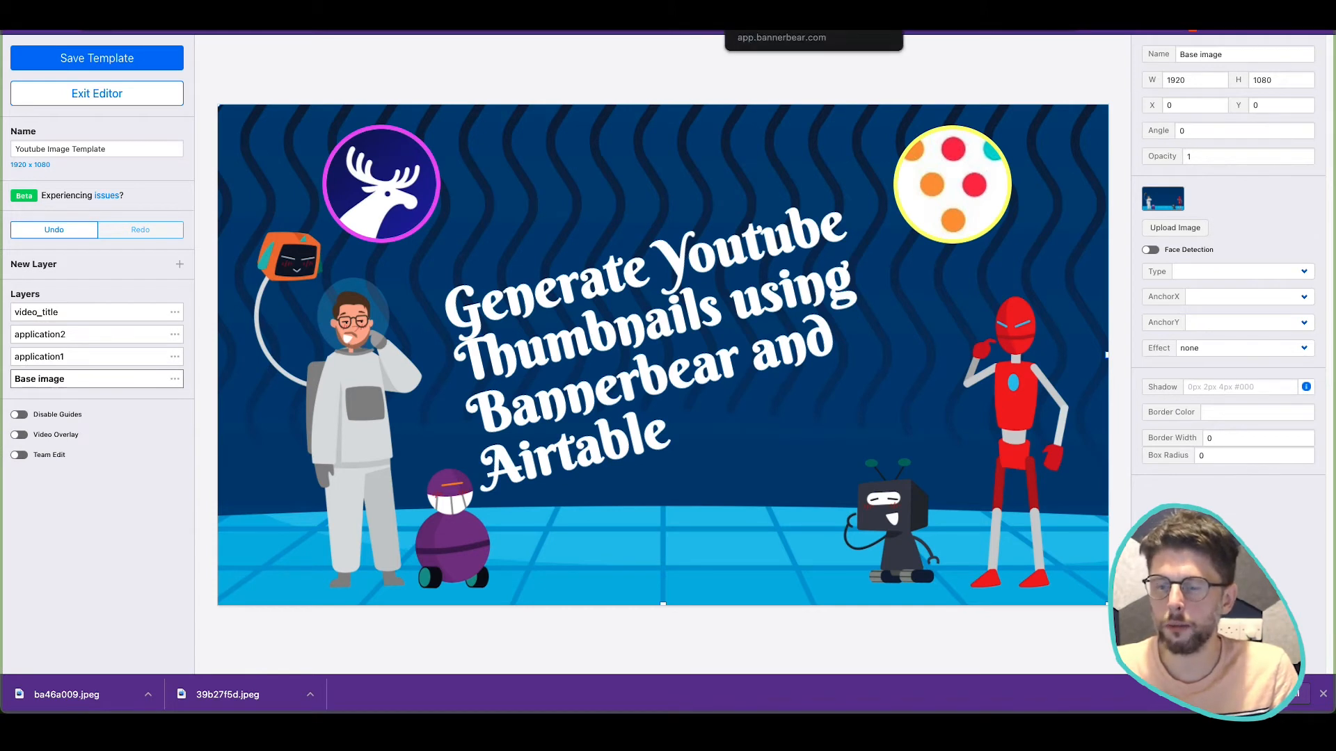
click(832, 463)
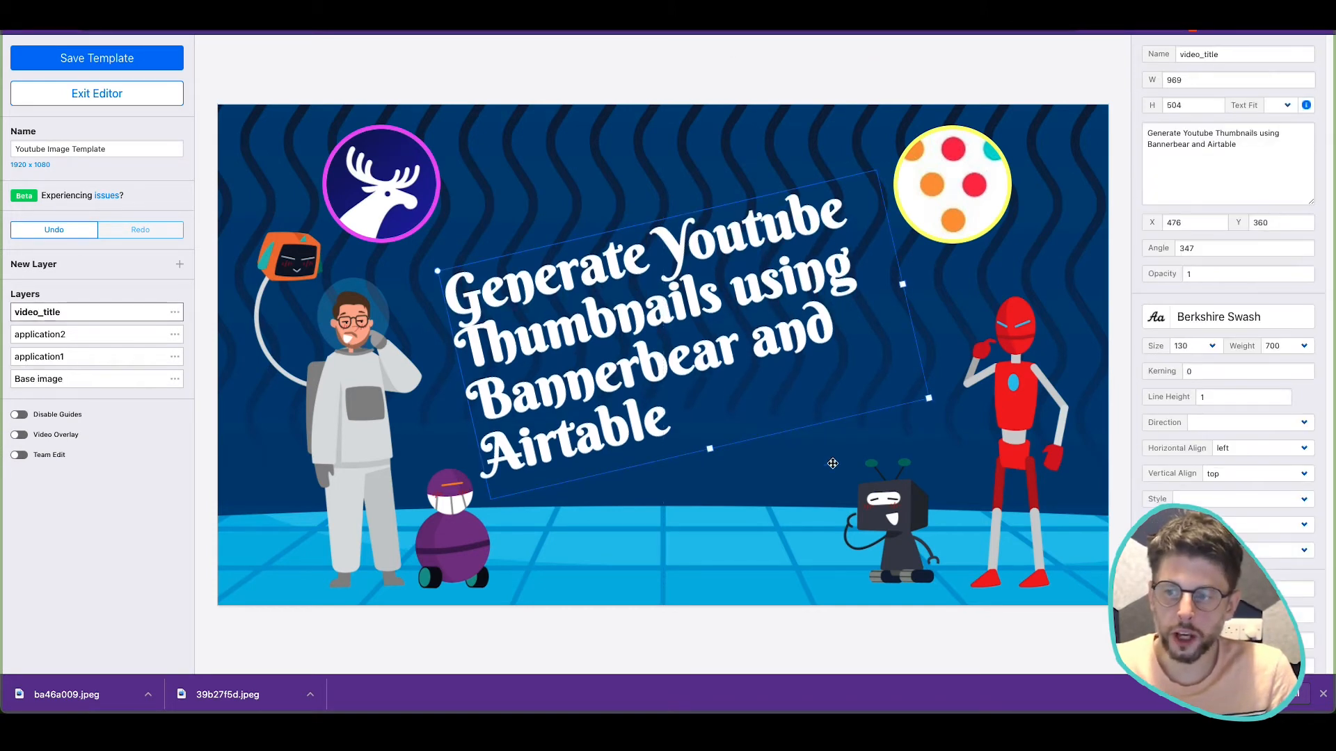
click(832, 463)
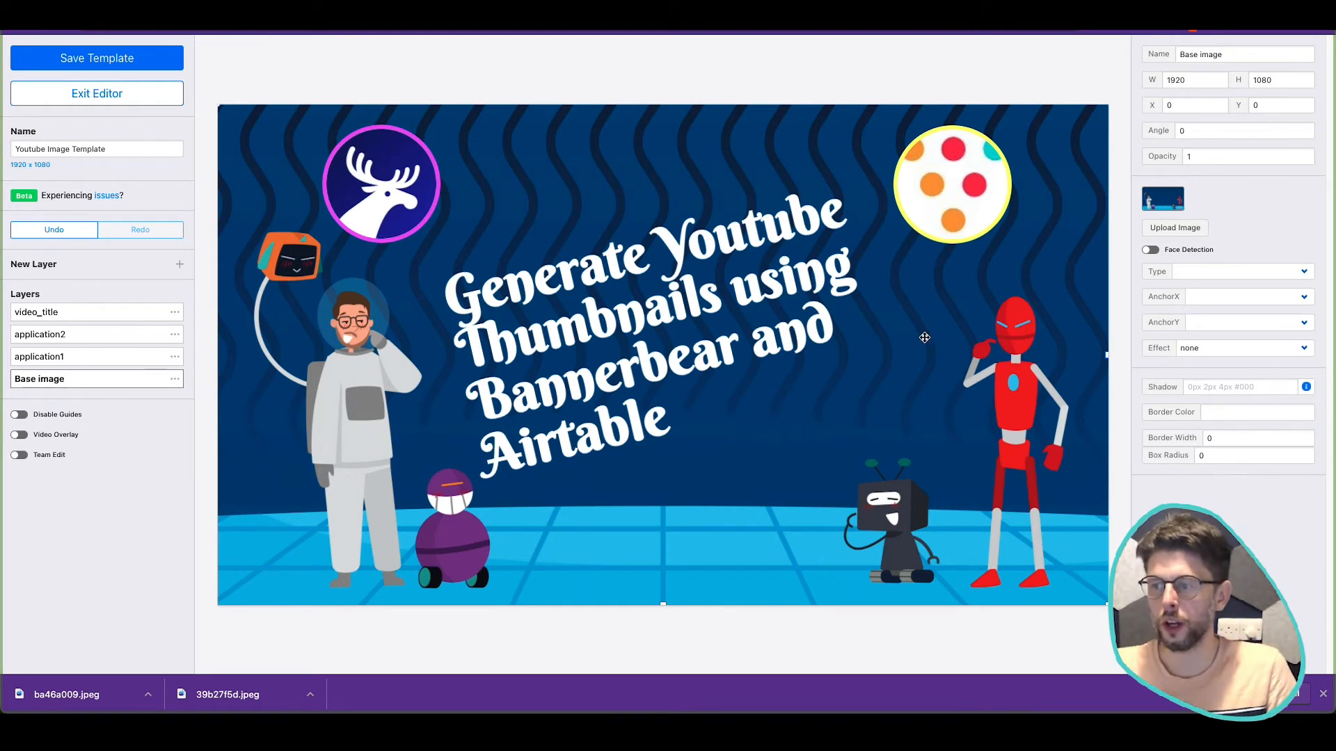
Step: Give the base image a border 20 wide in the pink colour #FF47B7
click(51, 313)
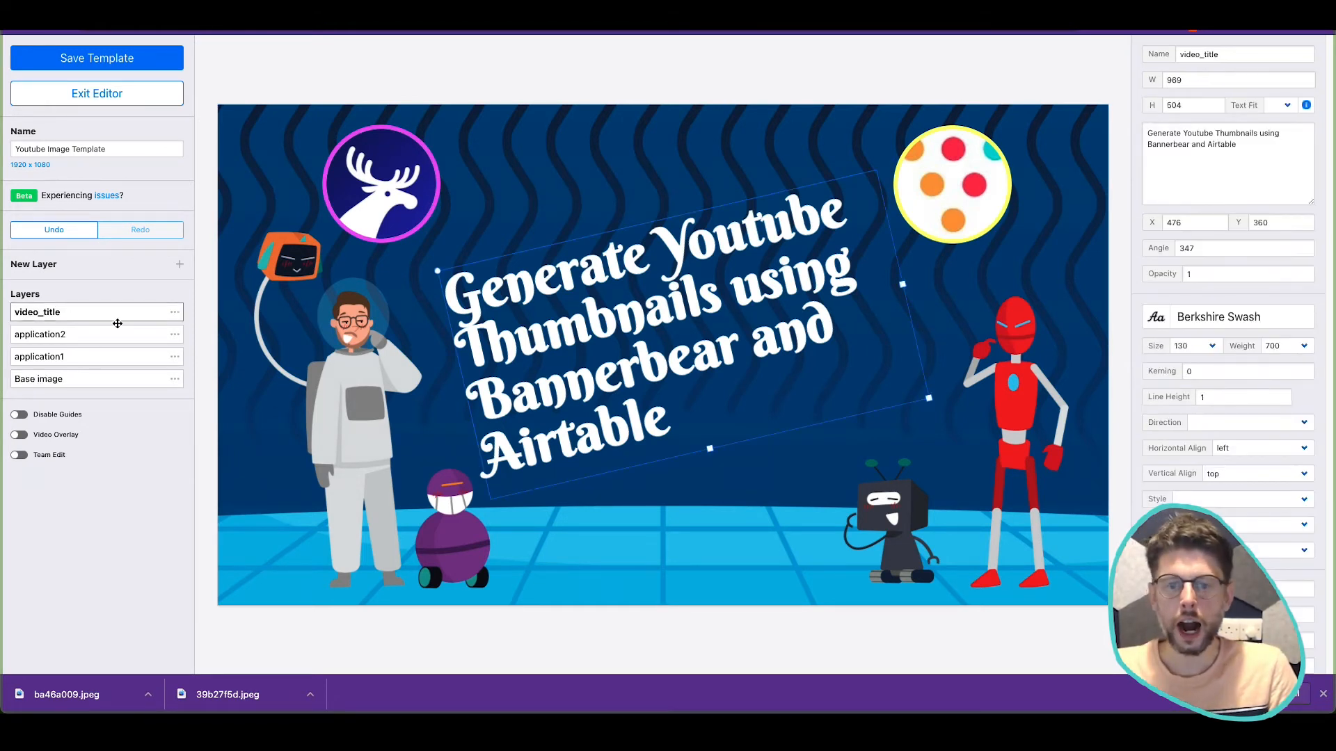
click(1024, 500)
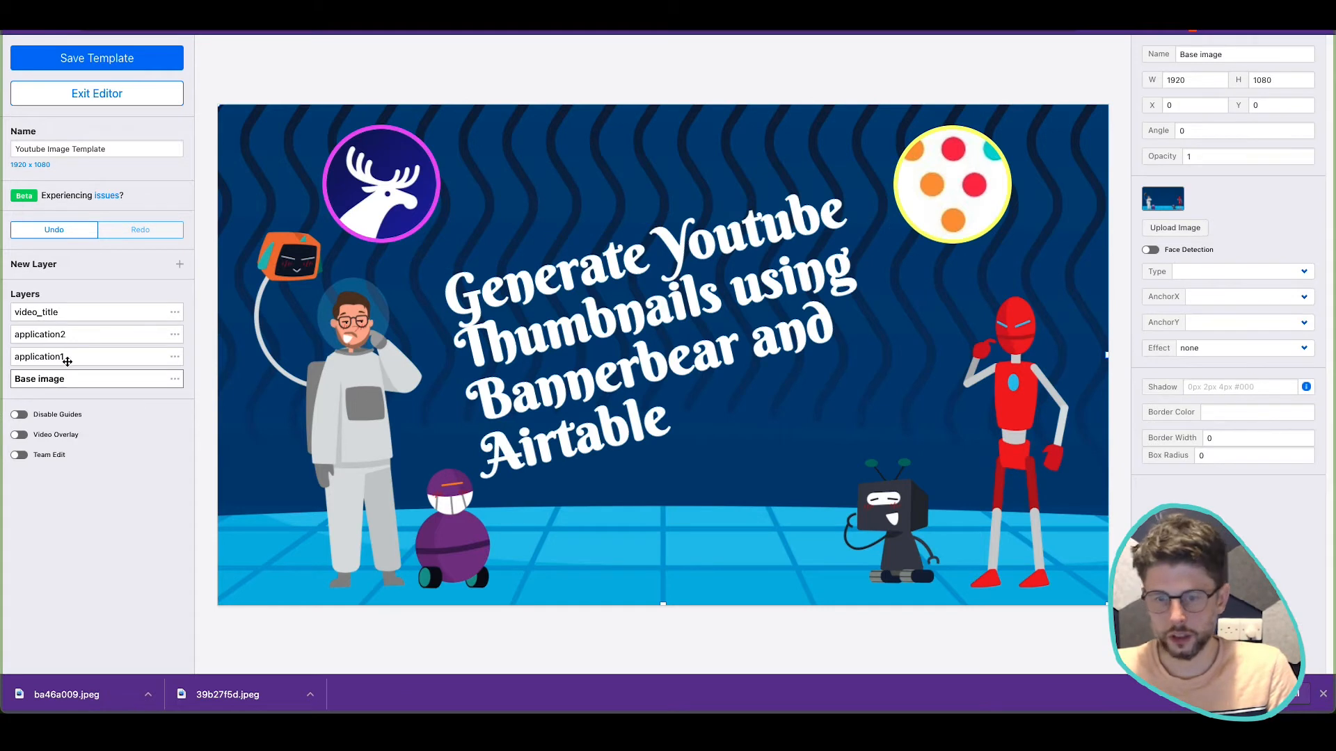
click(1237, 436)
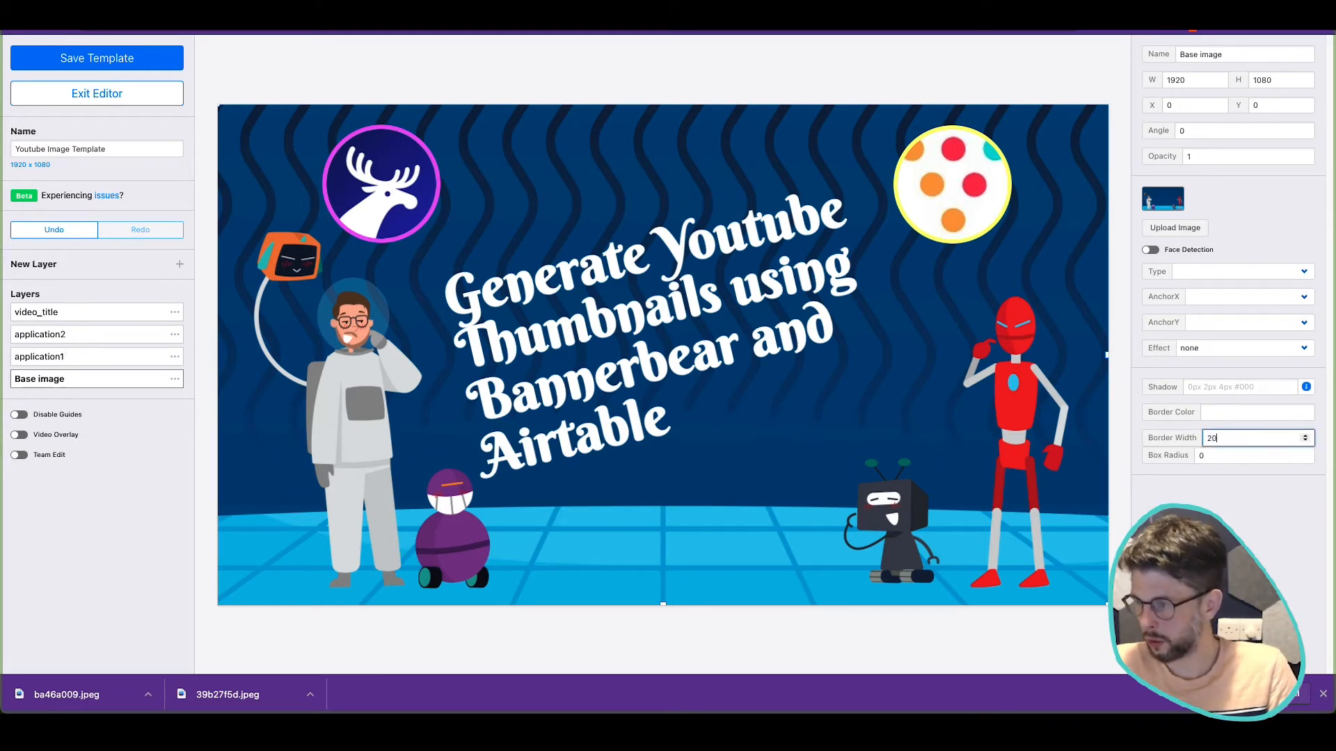
click(1252, 457)
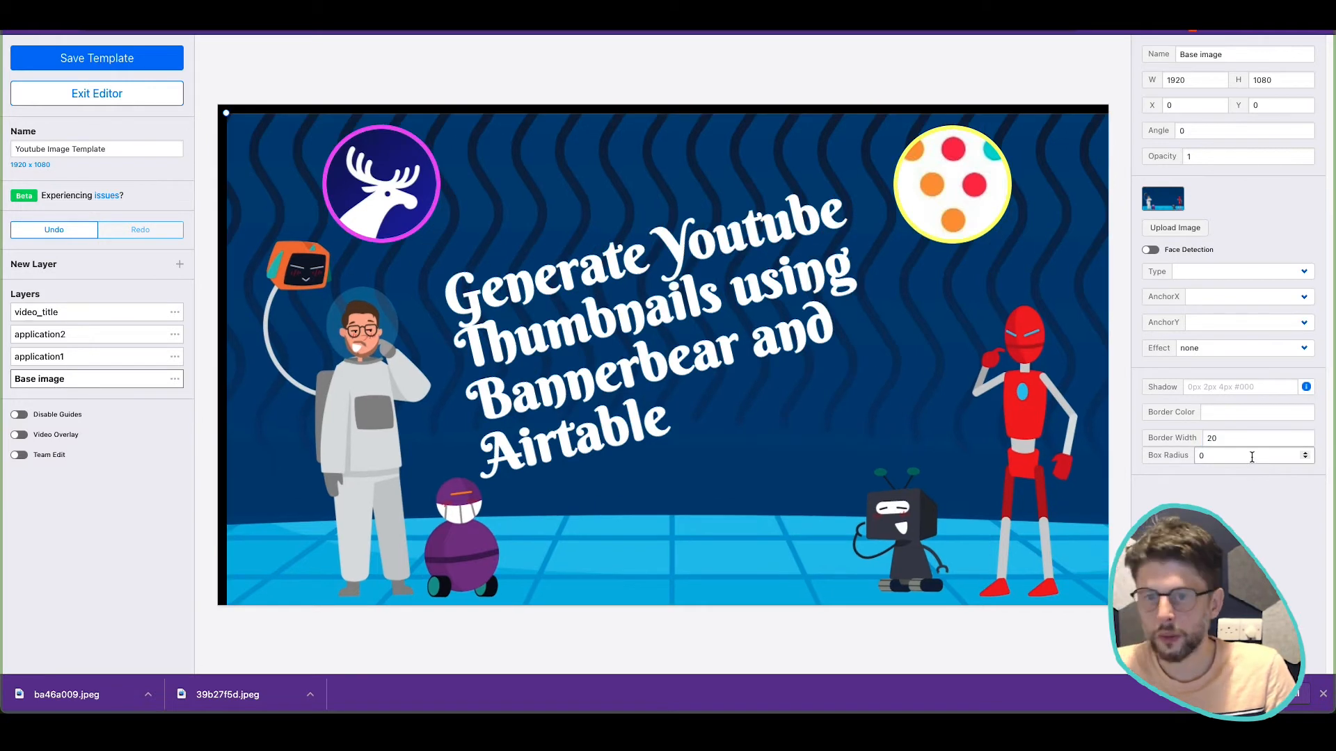
click(1236, 412)
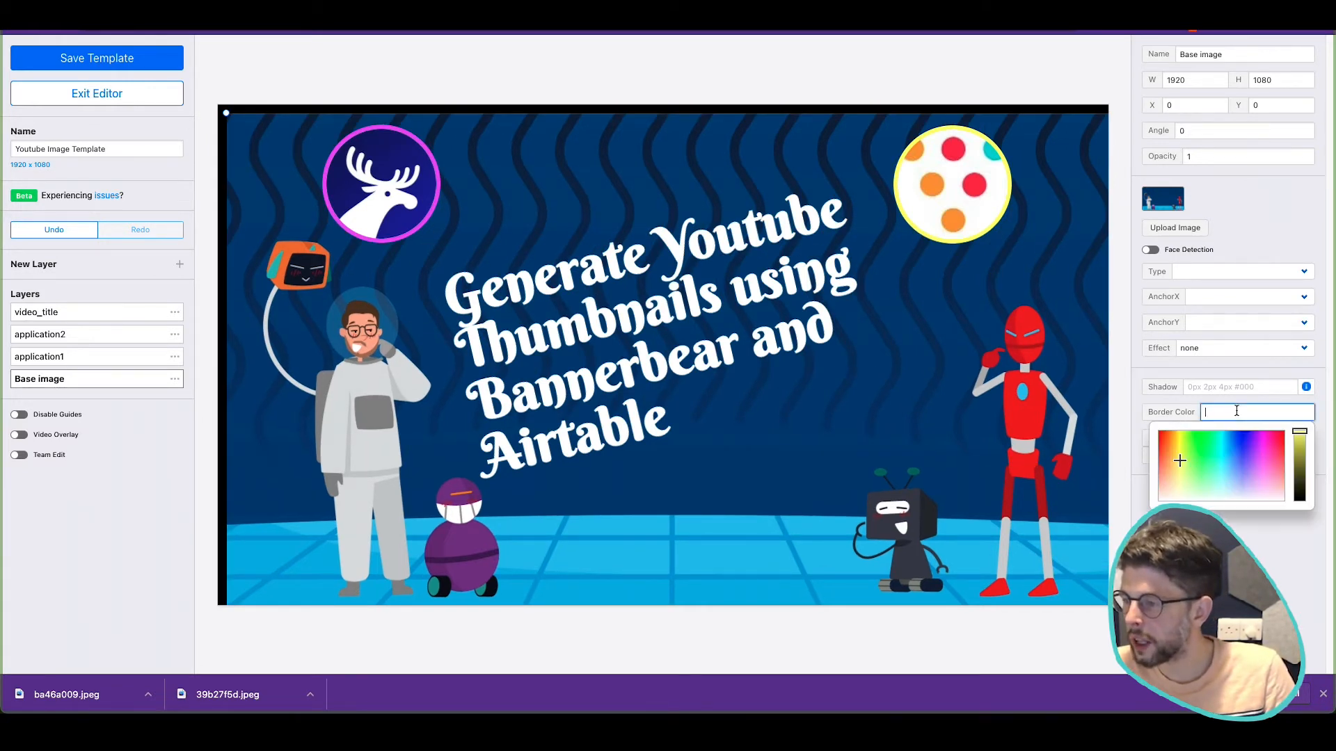
click(1271, 450)
click(858, 220)
click(816, 167)
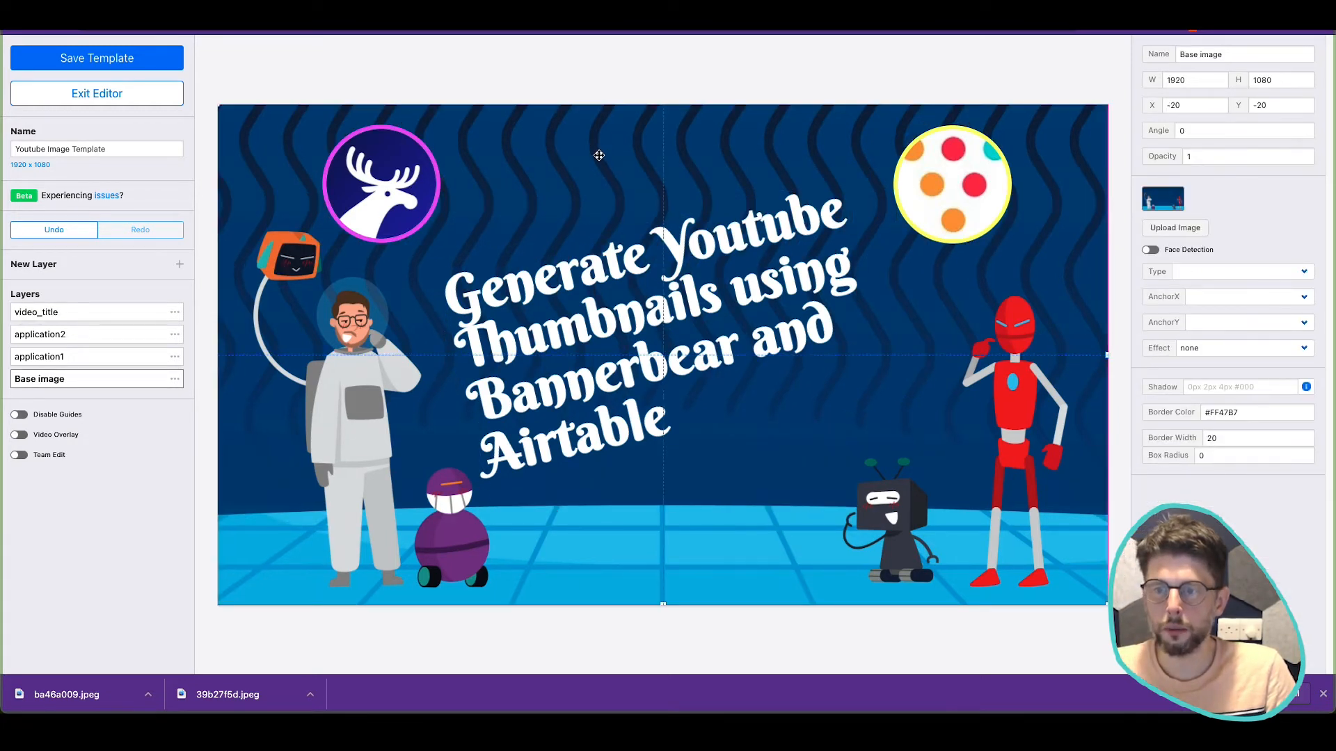
Step: Shrink the base image to about 1860 × 1041 and align it with the canvas's upper-left corner at X 1, Y 0
drag(599, 152, 557, 108)
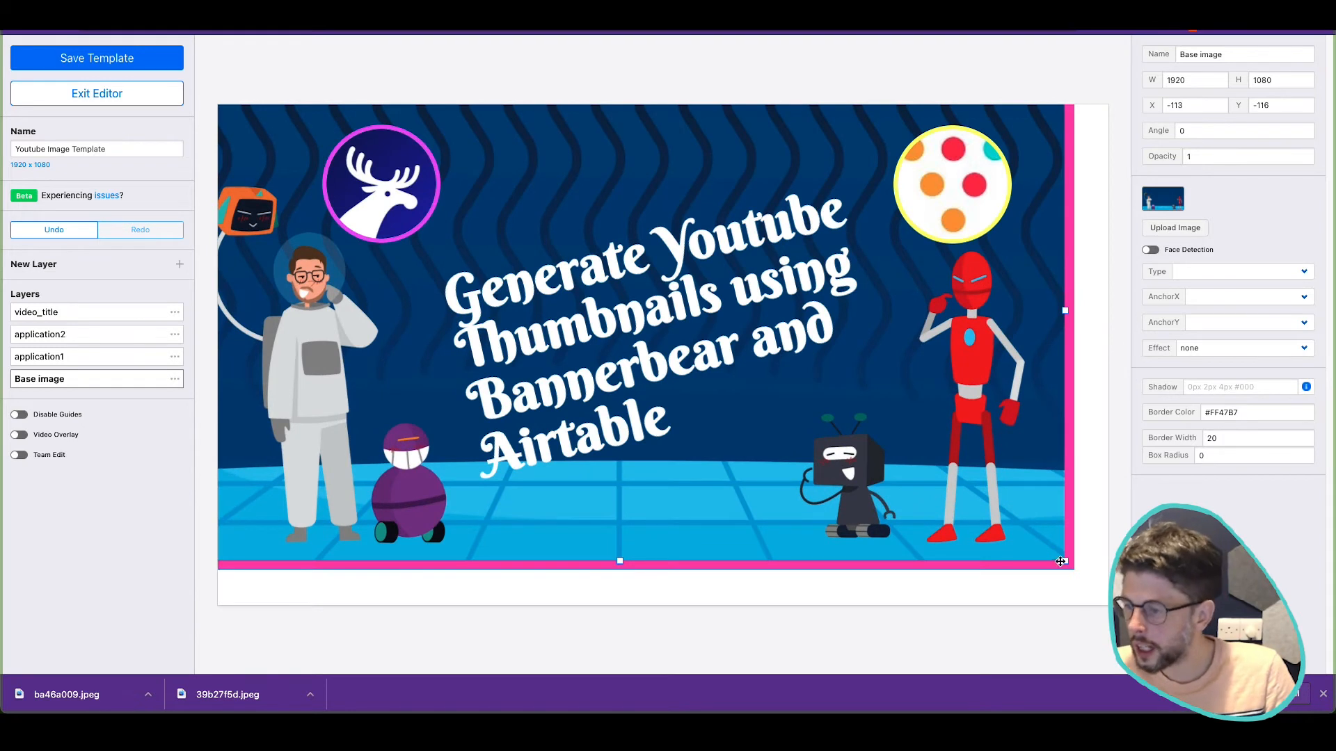
drag(1064, 565, 1026, 563)
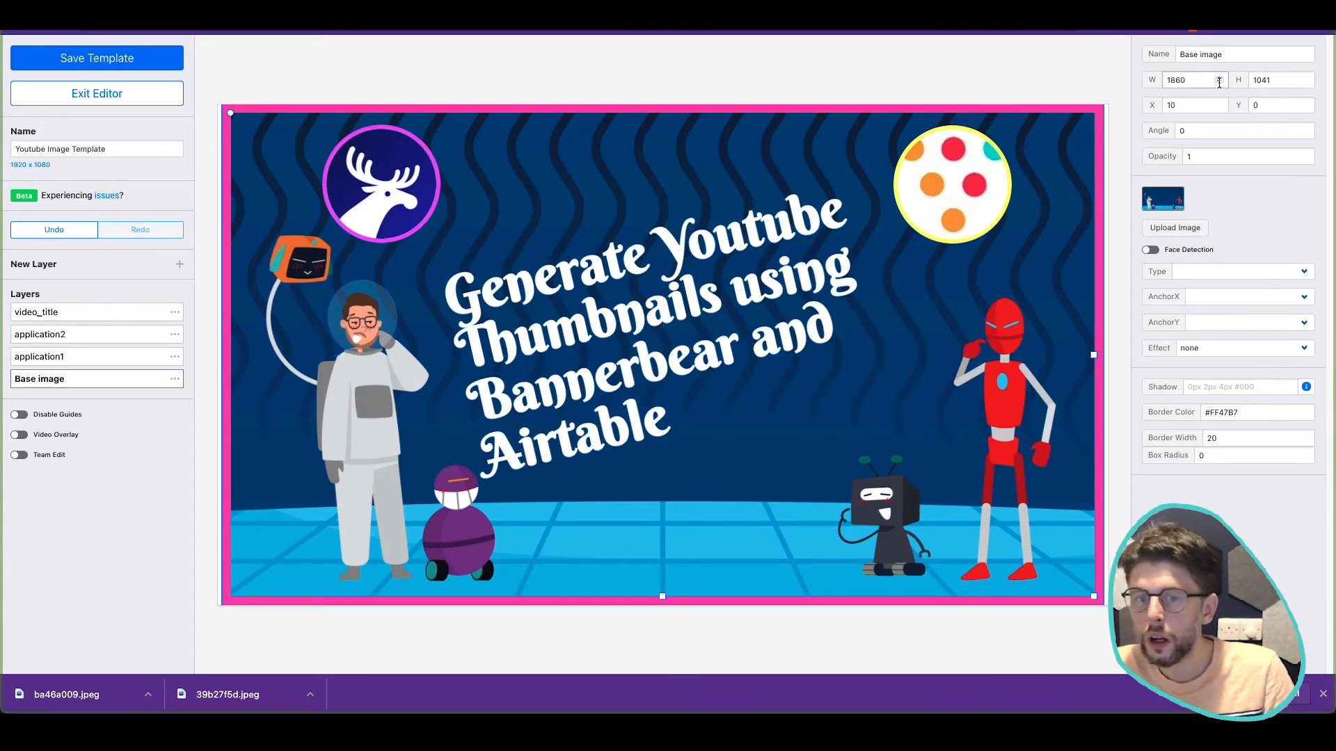
click(1221, 107)
click(1220, 107)
click(1220, 107)
click(1220, 107)
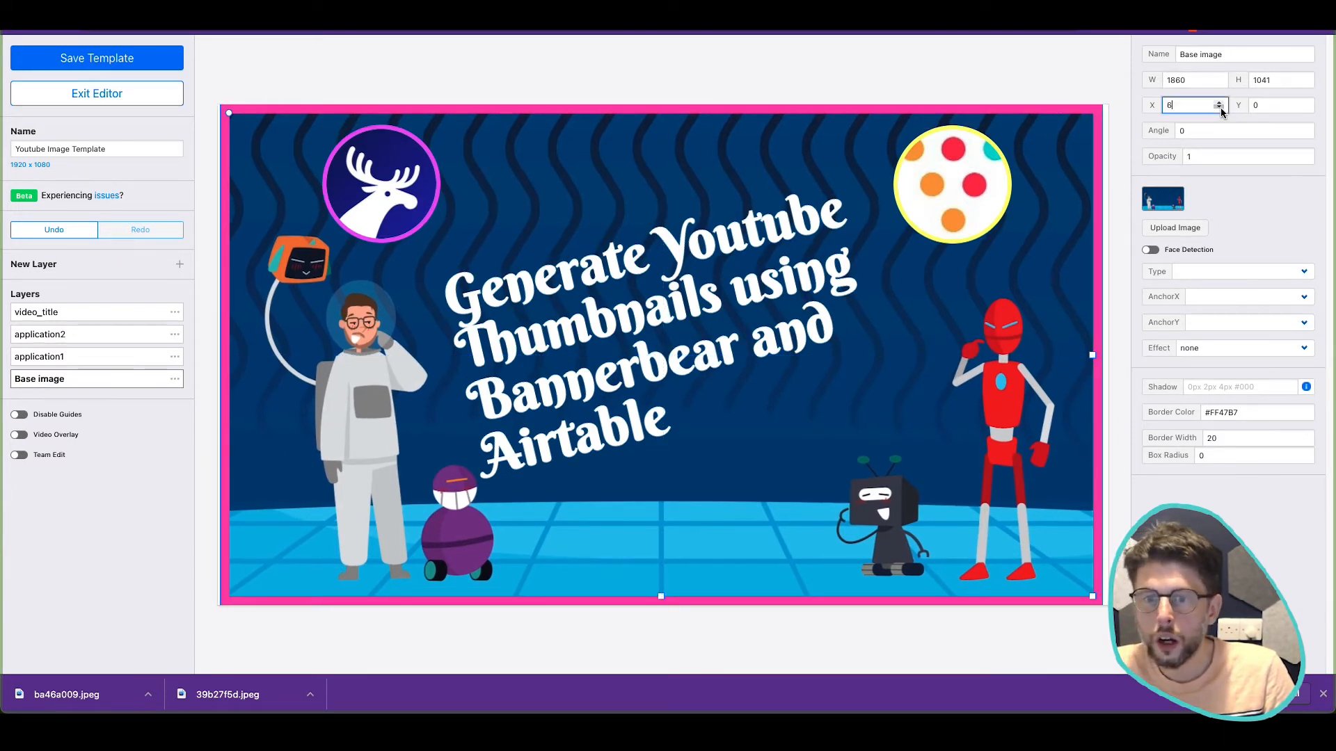
click(1220, 107)
click(1220, 107)
click(1220, 107)
click(1221, 107)
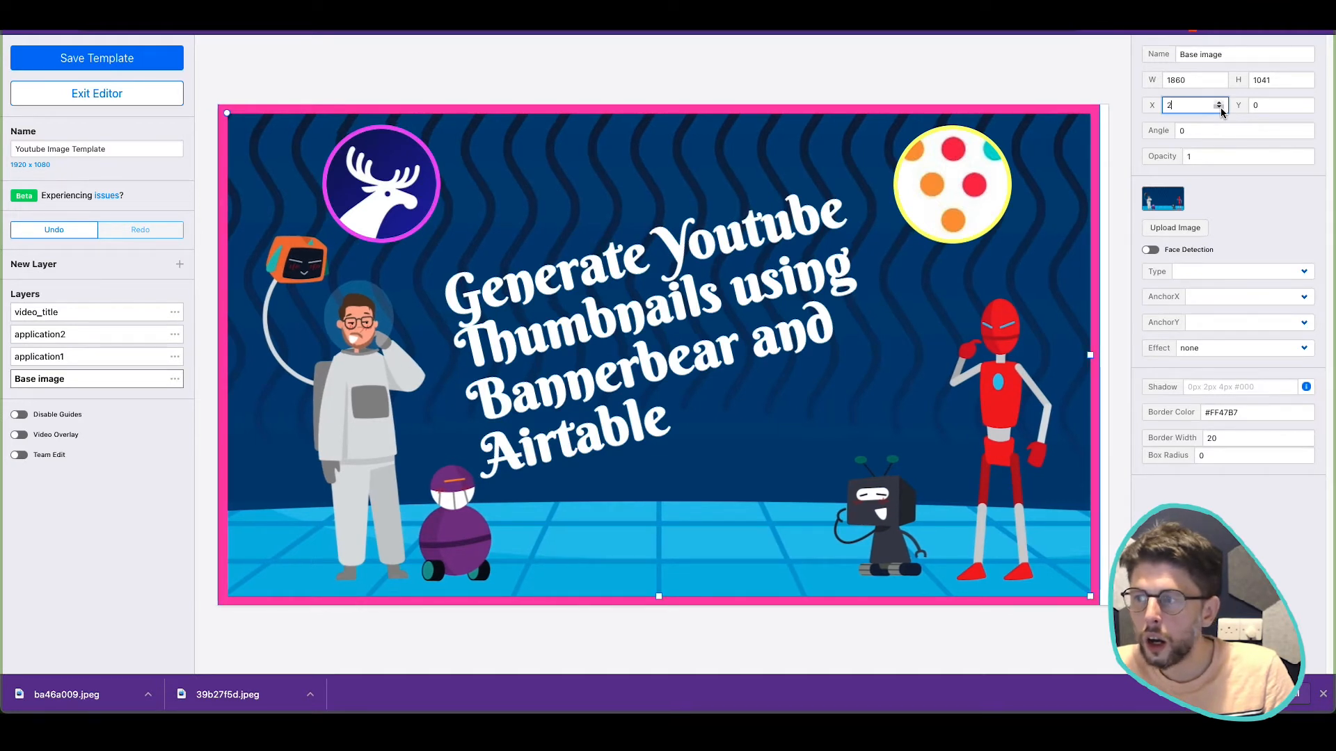
click(1220, 107)
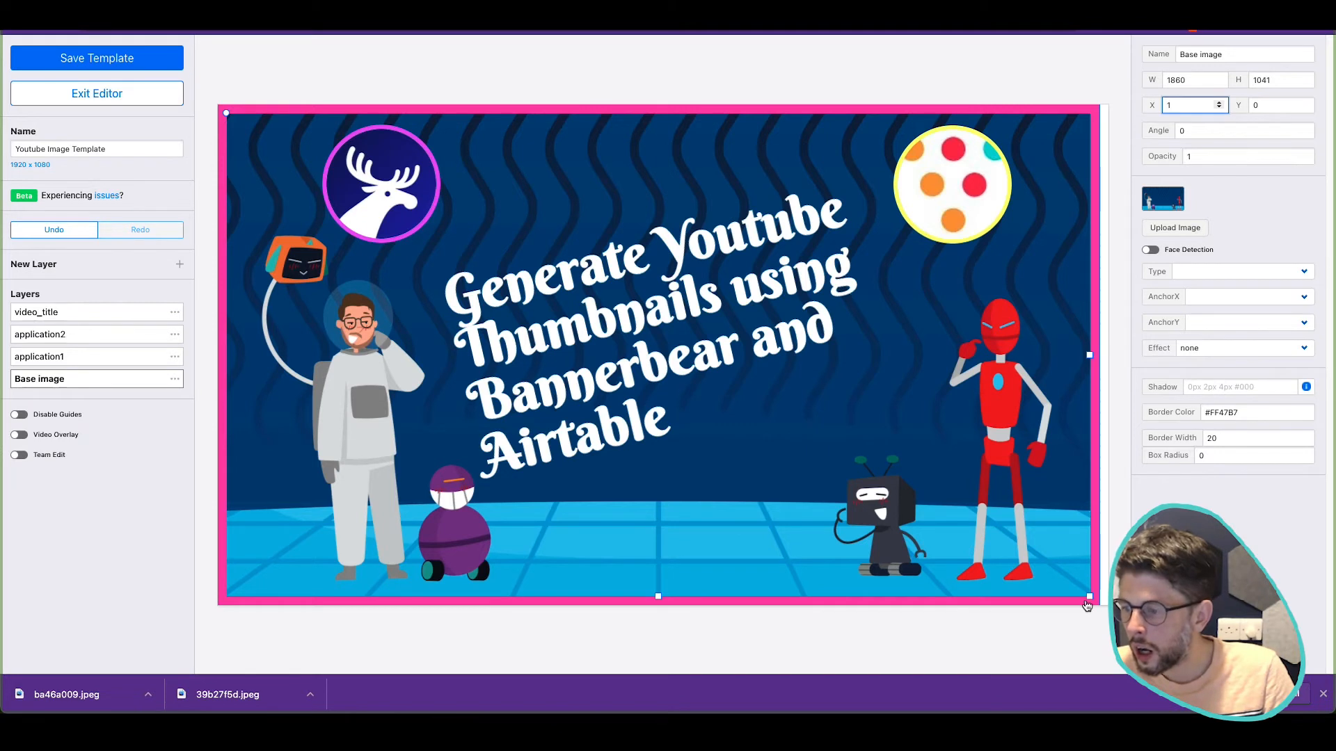
Step: Widen the base image to about 1881 × 1040 so its border reaches the canvas's far edge, leaving it deselected
drag(1090, 601, 1100, 599)
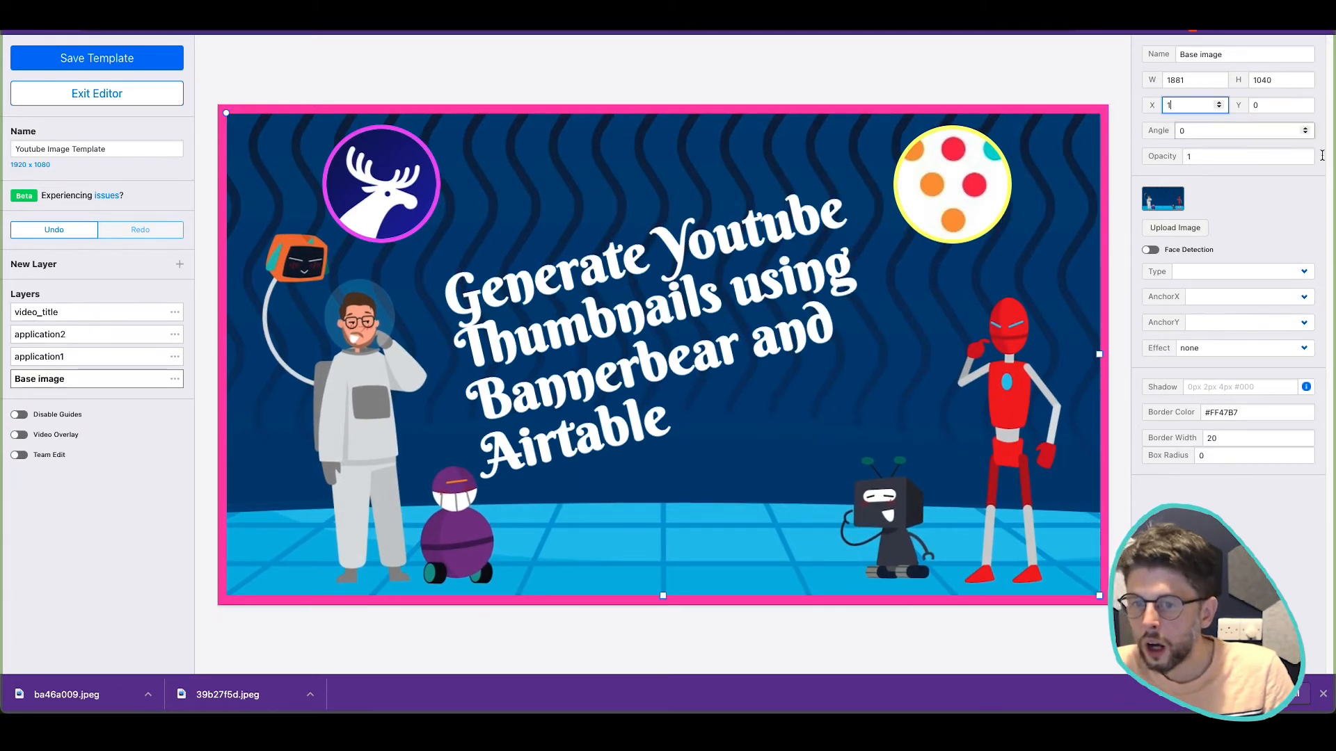
click(1297, 224)
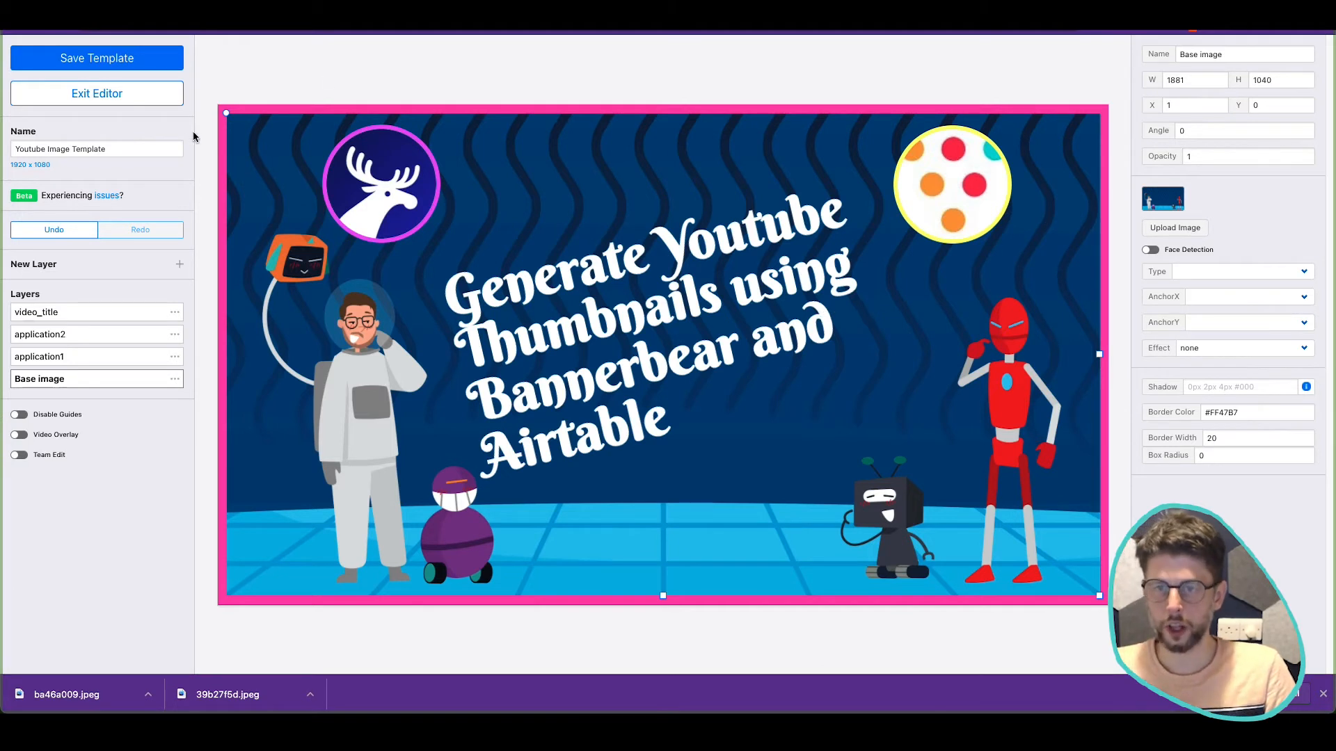
click(268, 85)
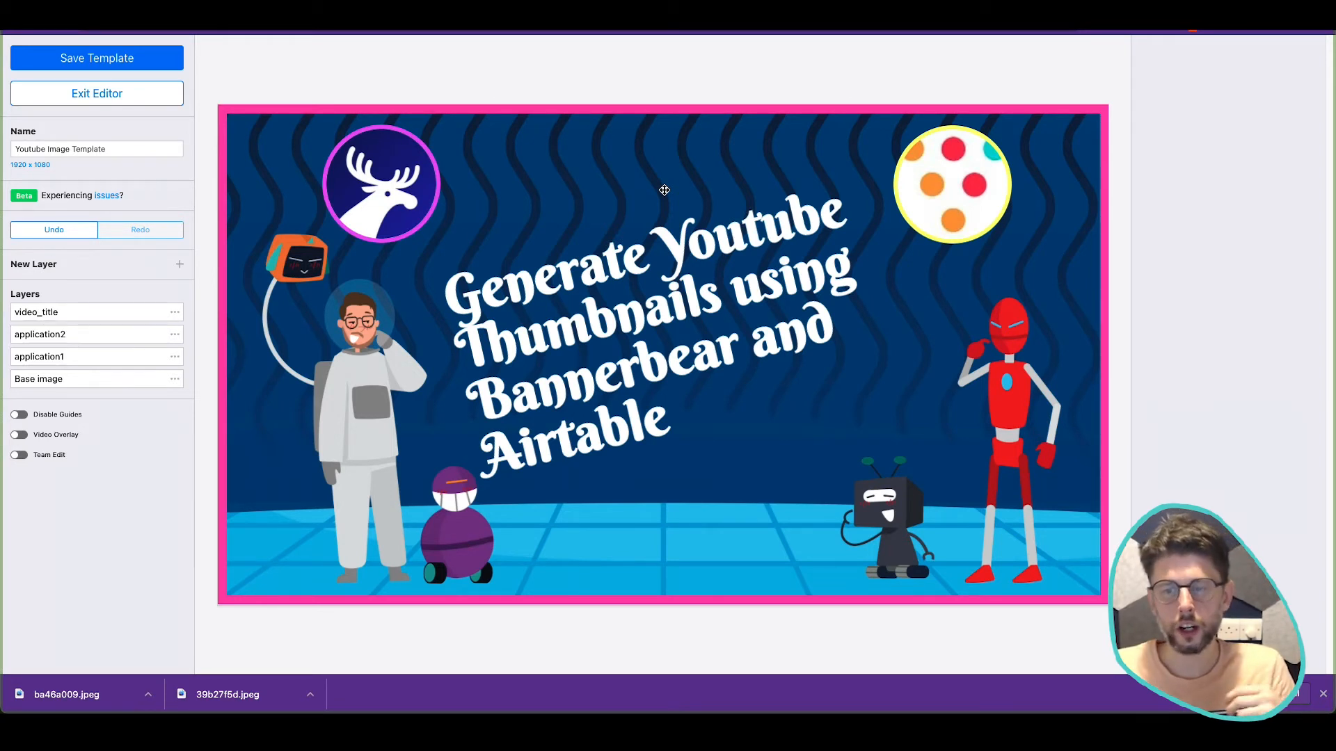
Step: Replace the video_title text with the lorem ipsum passage from the clipboard history
click(642, 290)
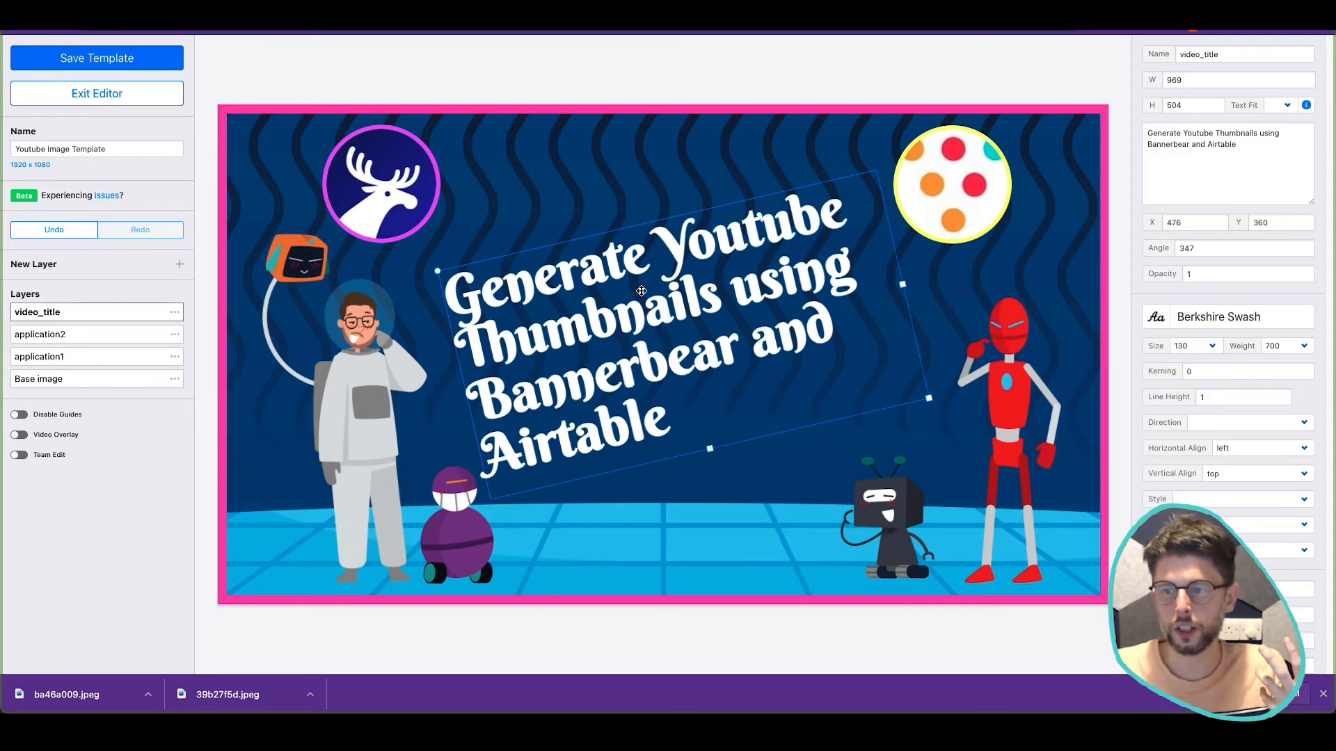
triple_click(1242, 132)
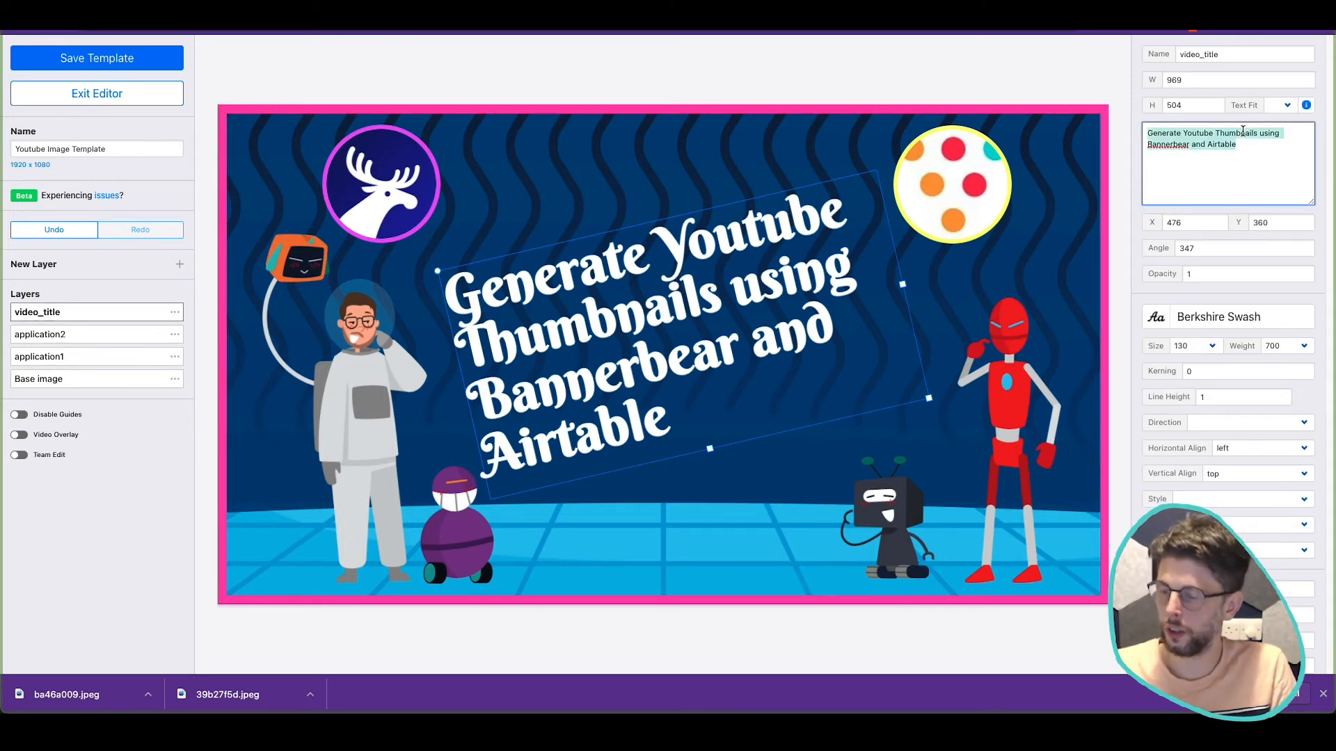
key(alt+super+c)
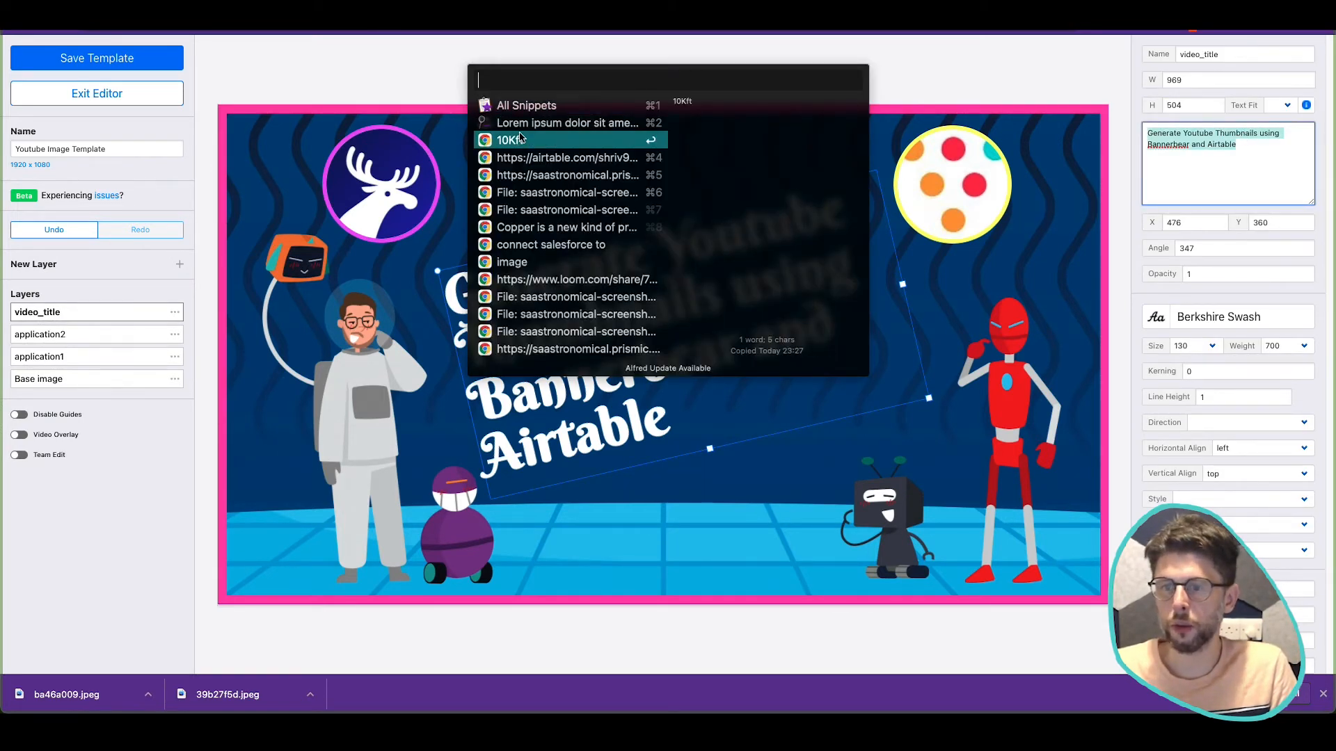
click(605, 125)
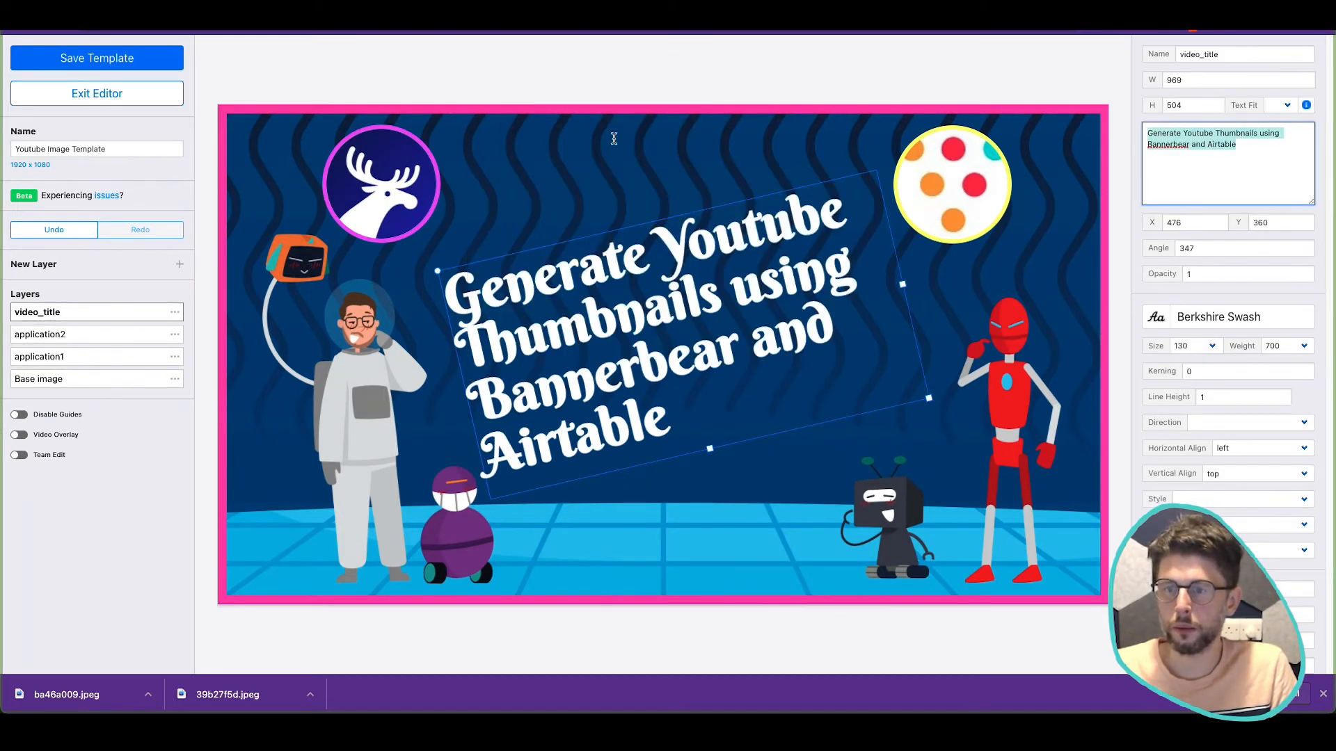
click(903, 71)
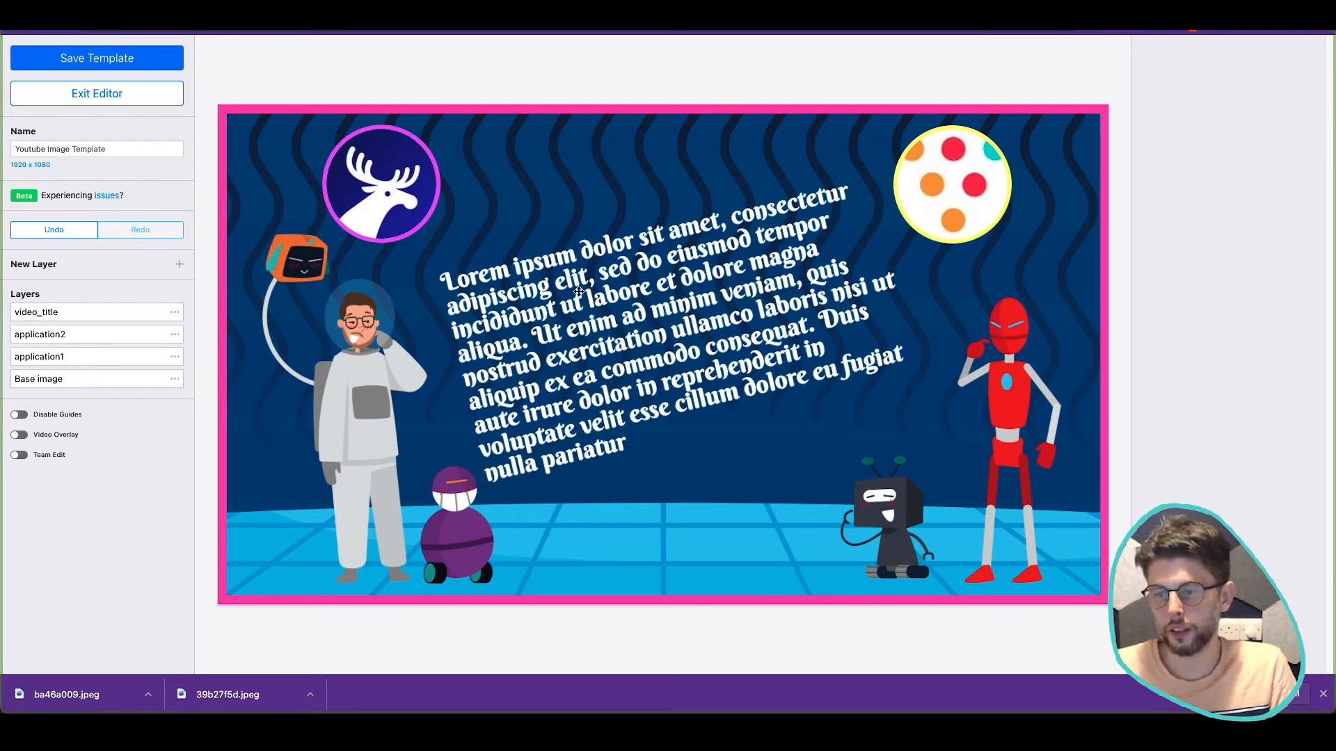
Step: Shorten the lorem ipsum in video_title so it ends at "exercitation ullamc"
click(746, 398)
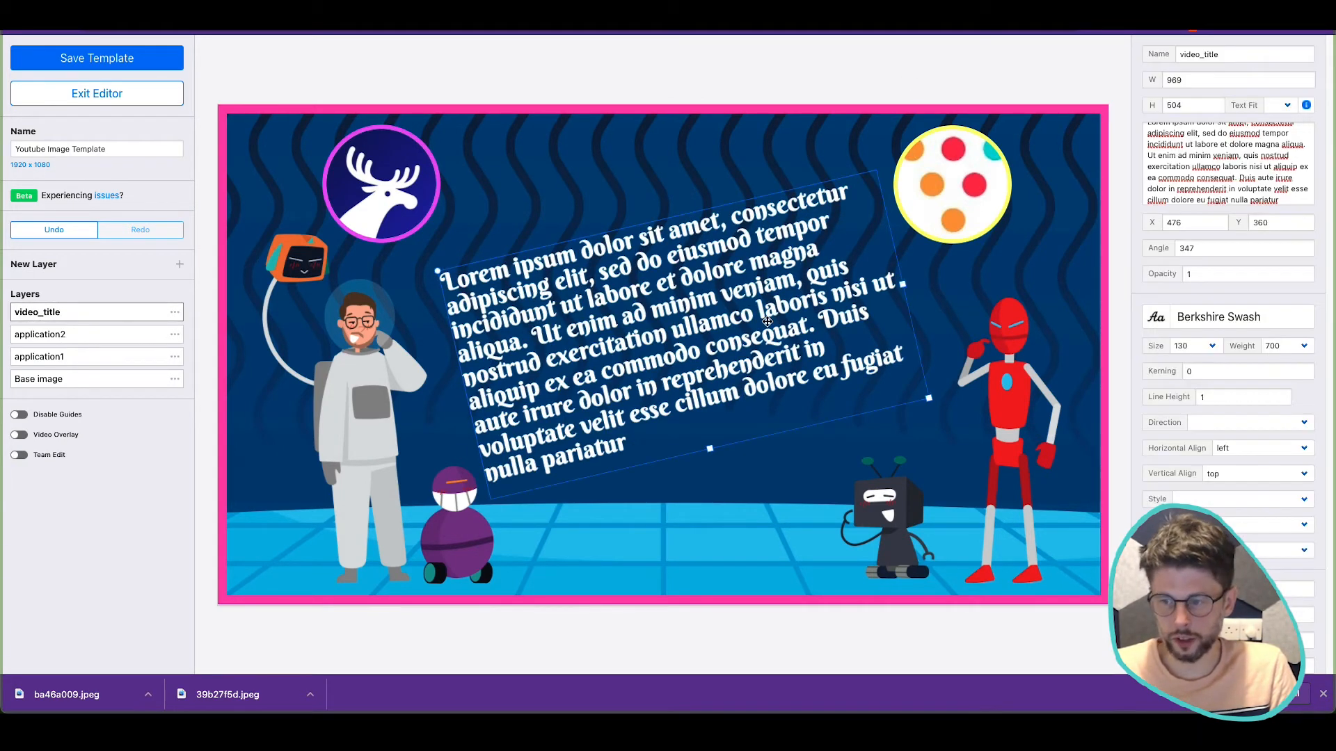
scroll(1295, 183, down, 1)
drag(1295, 183, 1216, 177)
key(BackSpace)
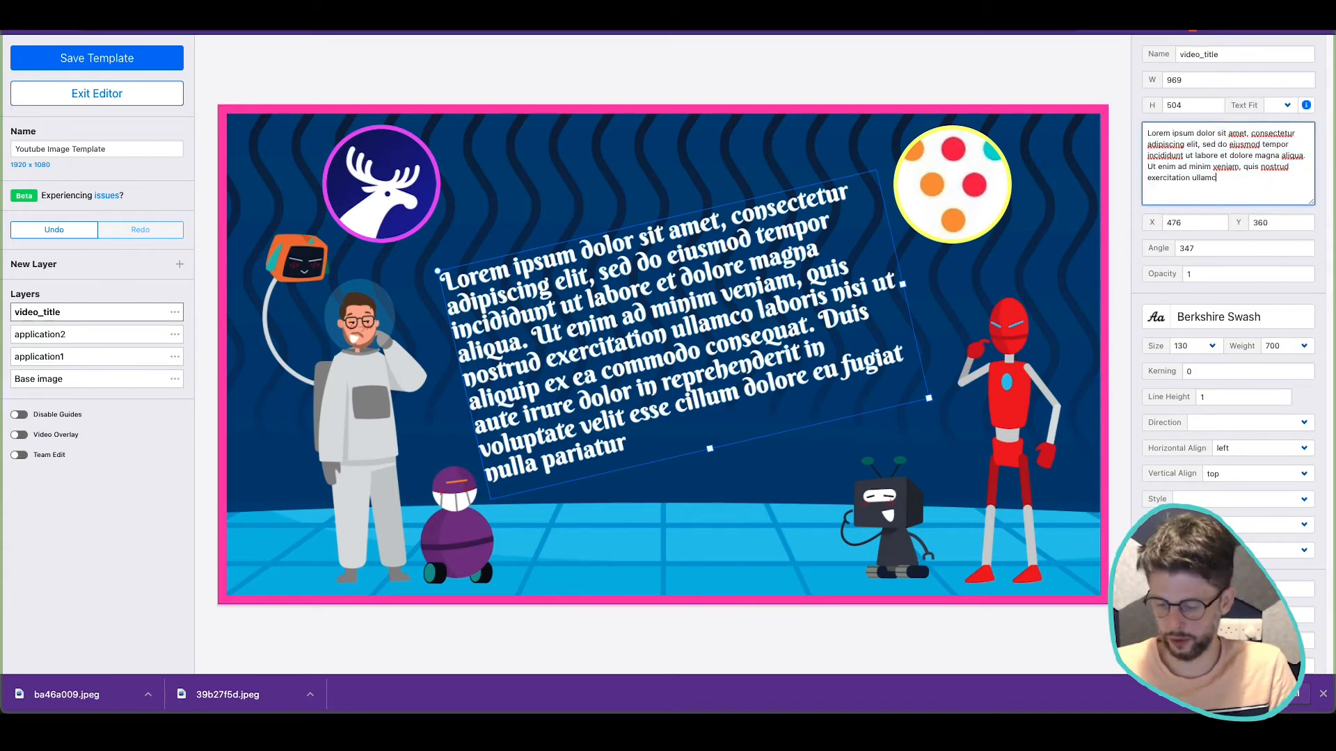
click(1036, 192)
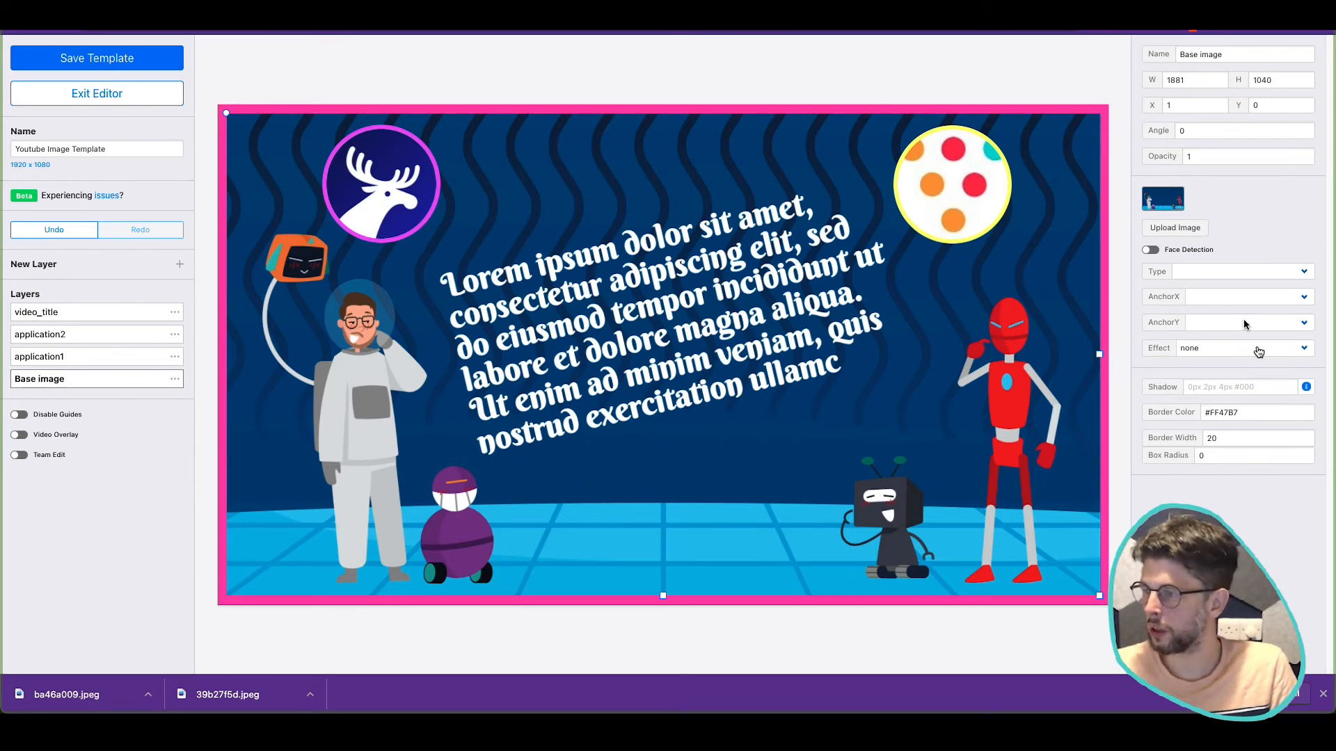
Step: Set the video_title font size to 169
click(732, 292)
click(1212, 347)
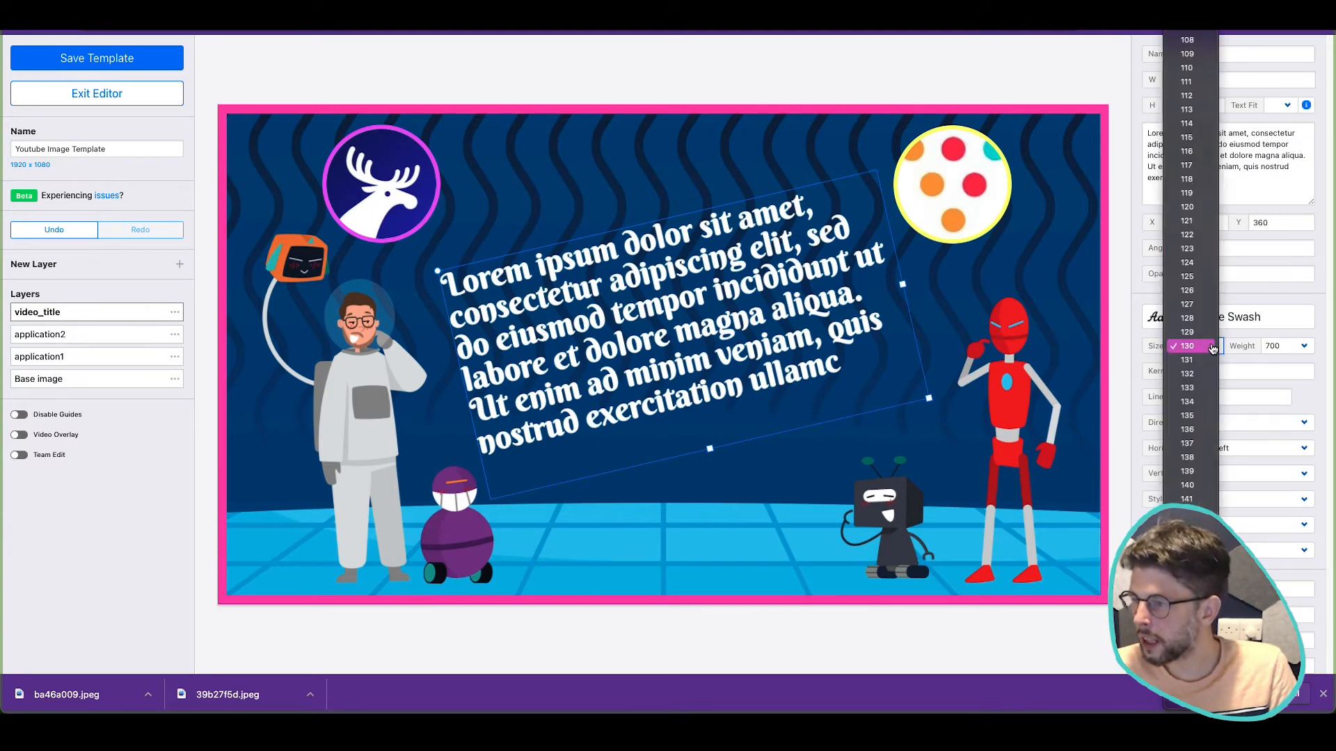
scroll(1200, 443, down, 7)
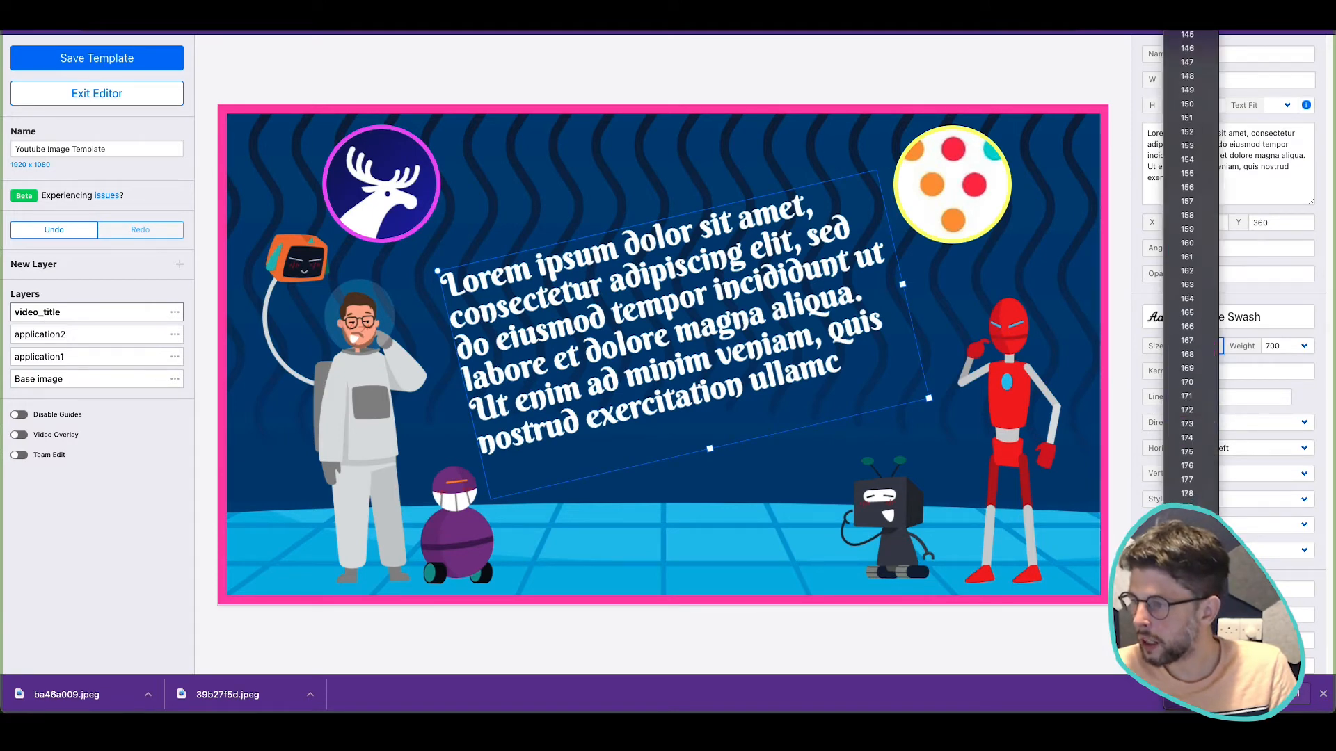
click(1203, 374)
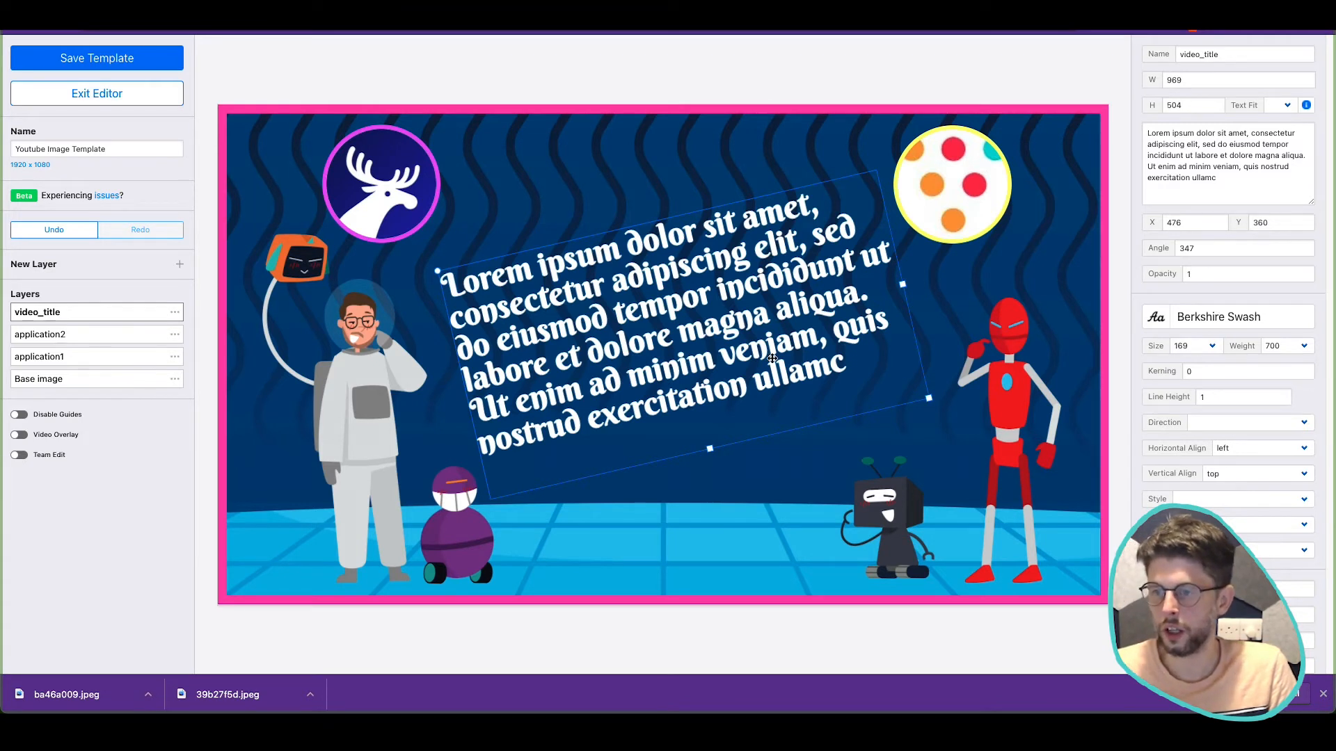
Step: Trim the video_title text so it ends at "incididunt ut labore e" and leave all layers deselected
drag(1246, 176, 1224, 154)
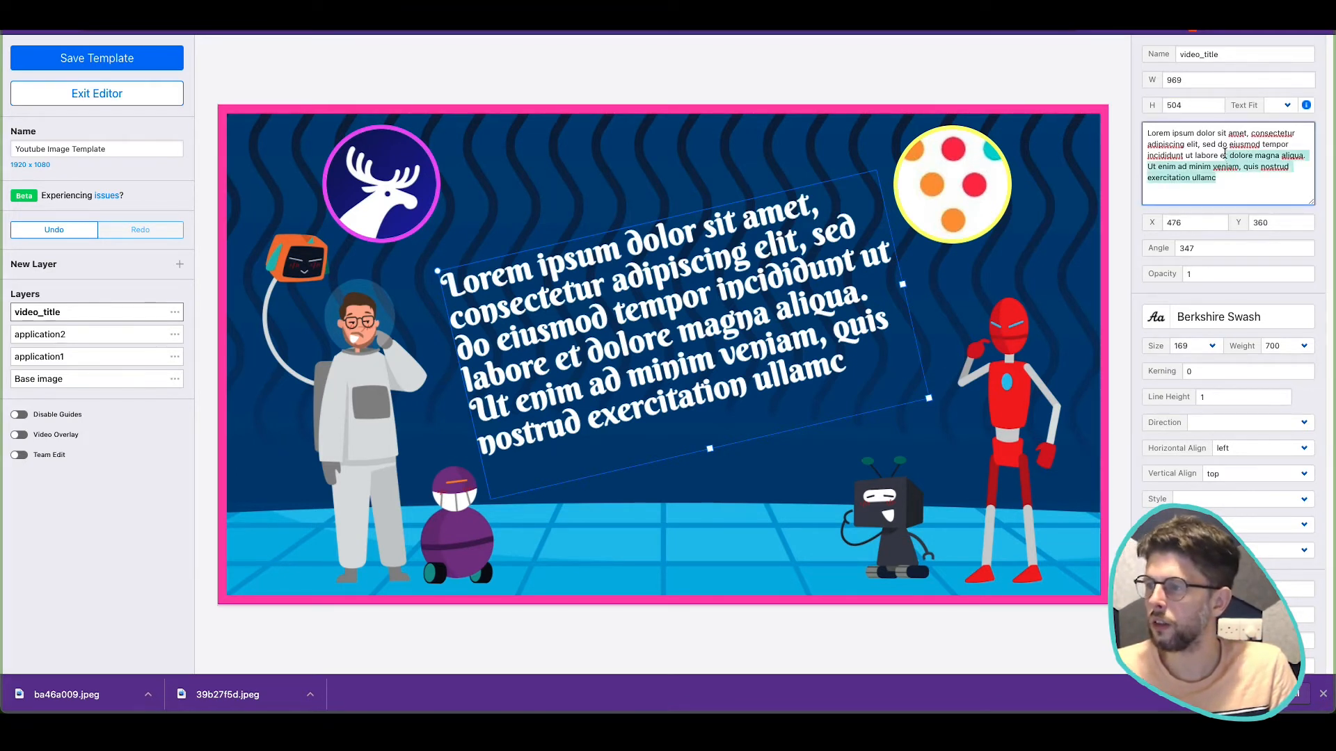
key(BackSpace)
click(880, 122)
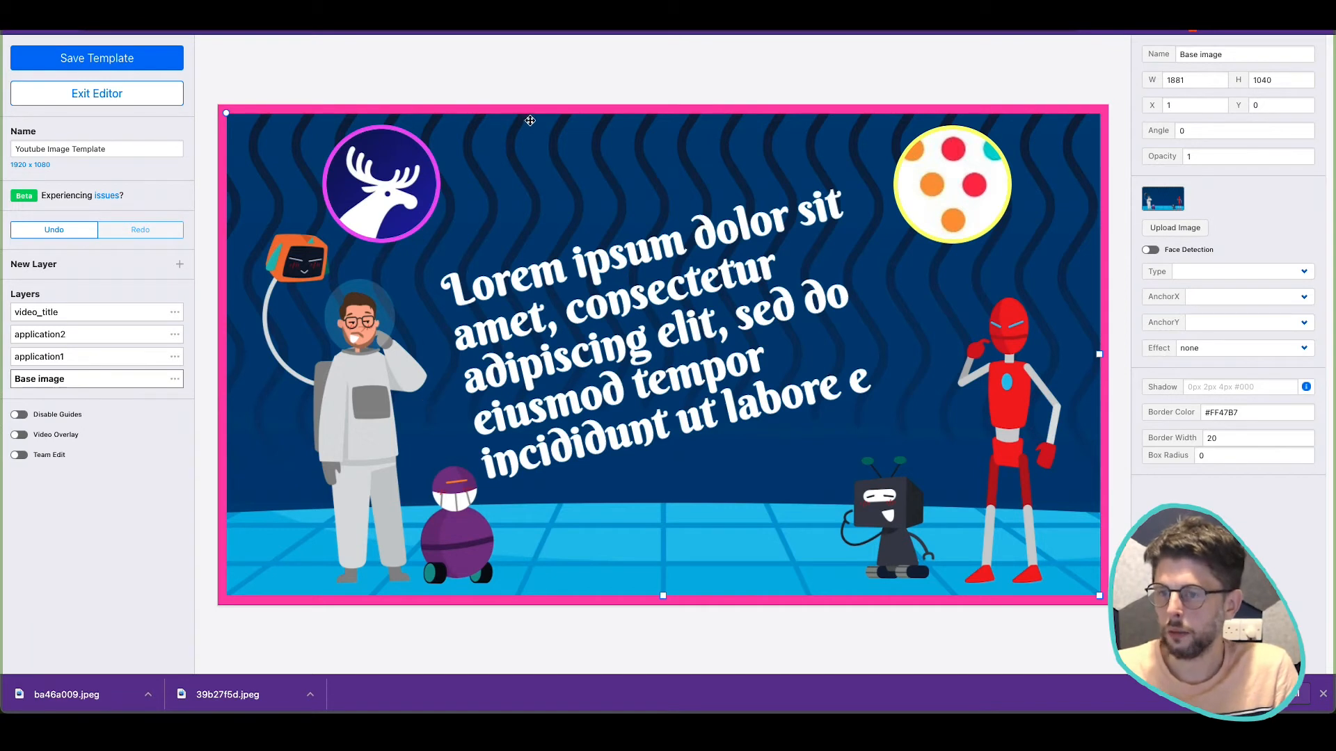
click(539, 94)
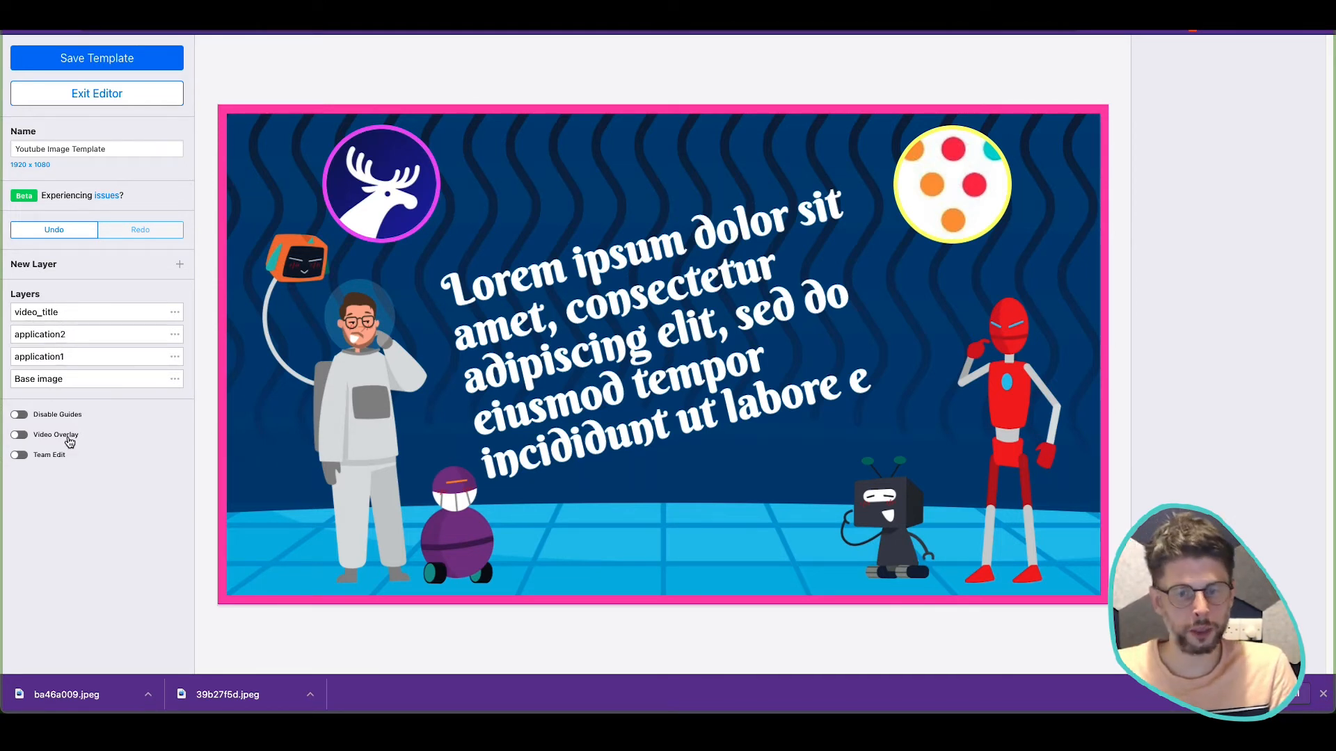
Step: Save the template, exit to its overview page and reopen it for editing
click(153, 66)
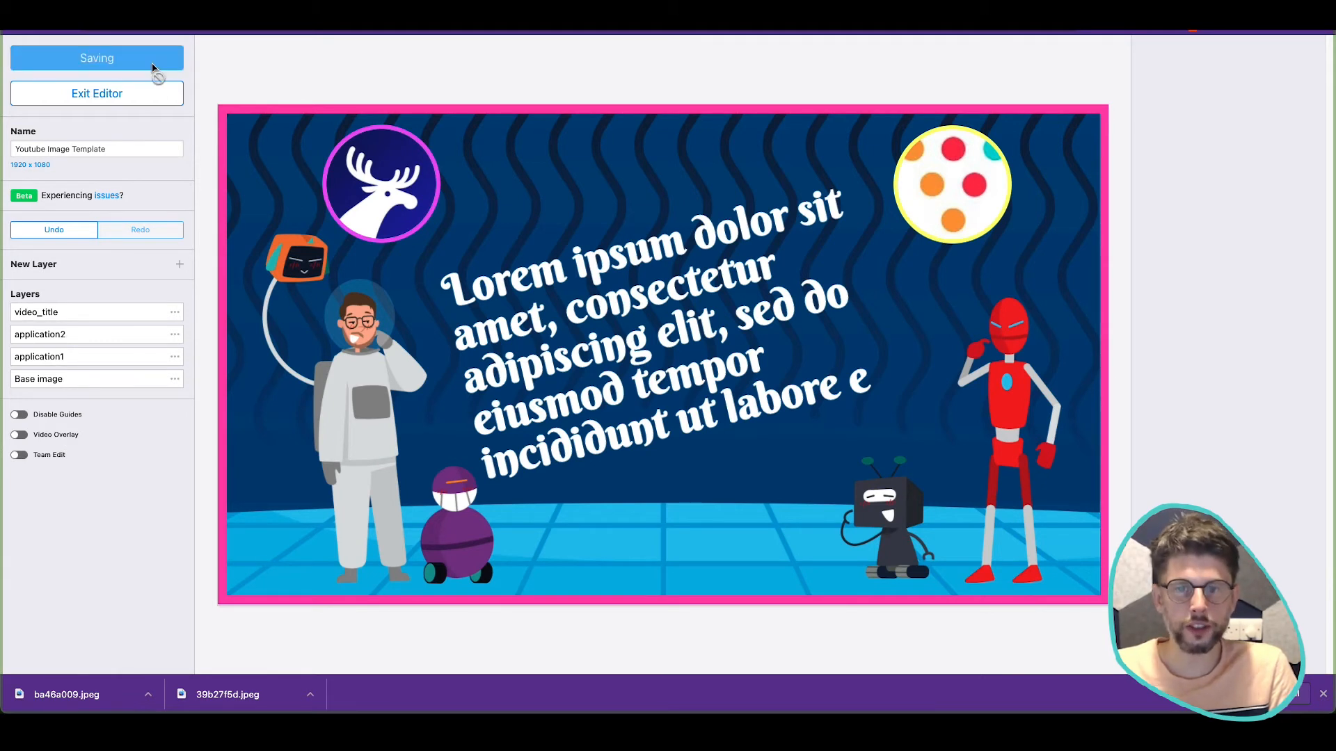
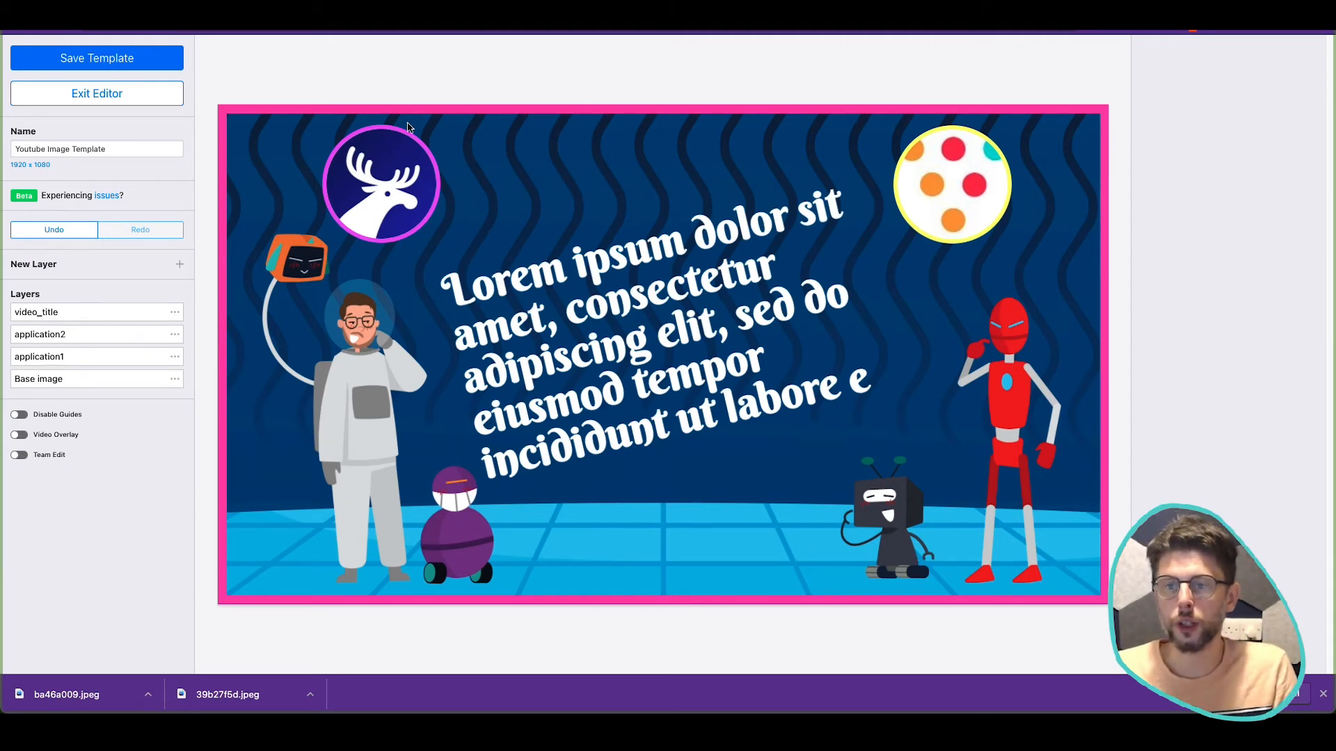
click(143, 93)
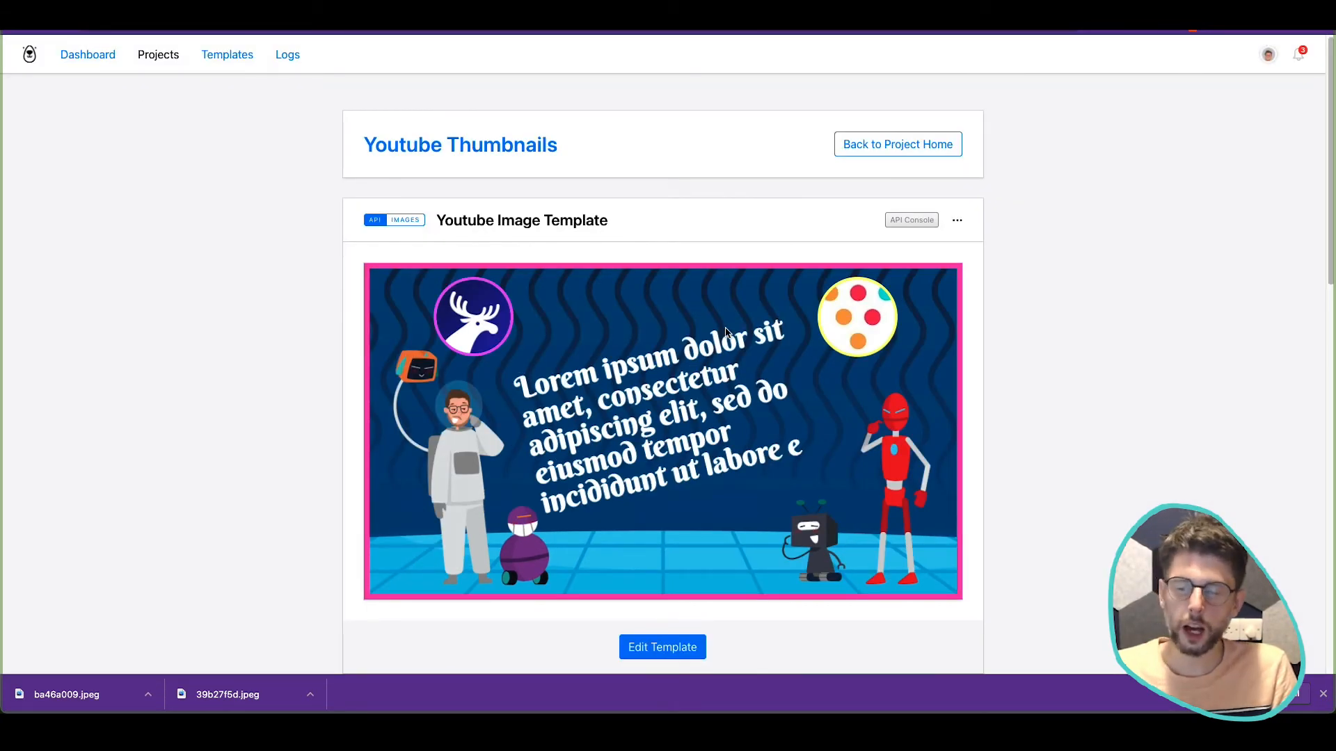
click(675, 658)
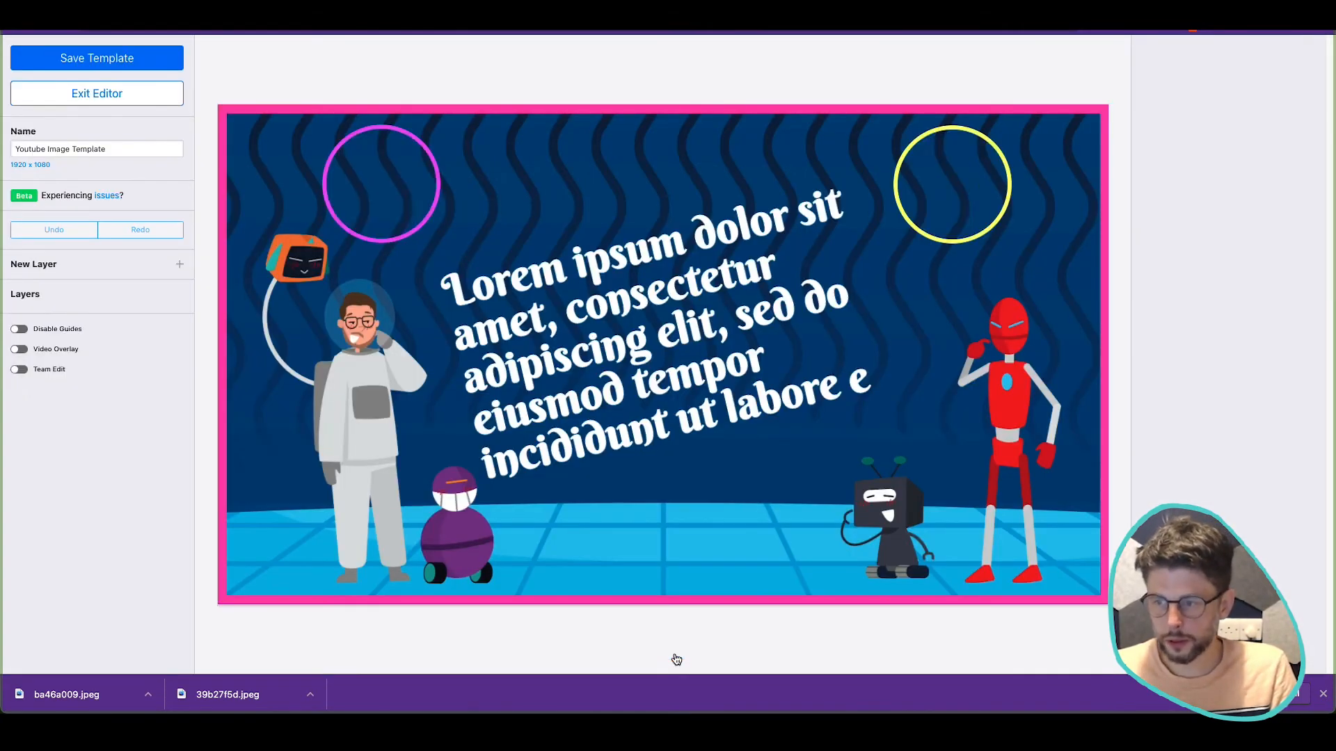
Step: Move both application logos inward toward the canvas centre, placing application2 at about X 1352, Y 45
click(391, 190)
drag(391, 190, 455, 189)
click(942, 189)
drag(941, 189, 883, 197)
Step: Narrow the video_title text box to about 843 × 488 and shift it slightly toward the red robot
click(768, 256)
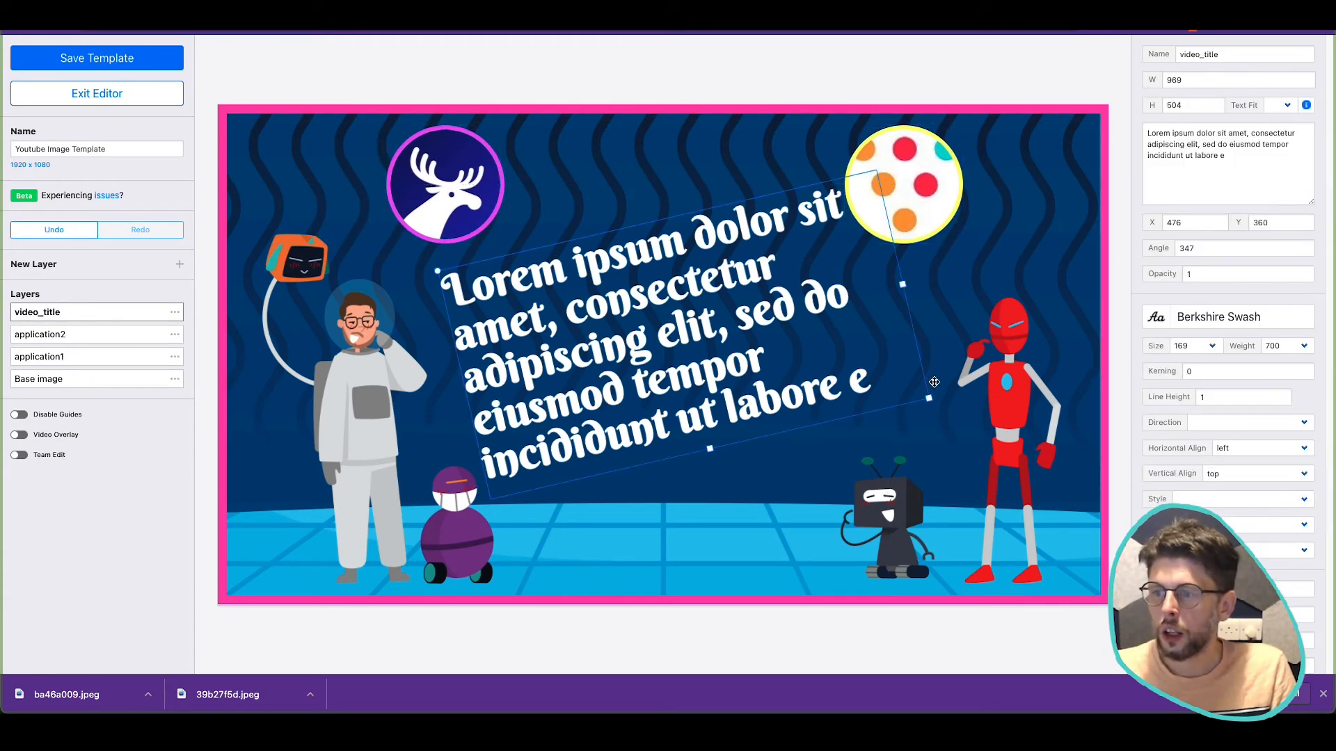
drag(909, 391, 870, 388)
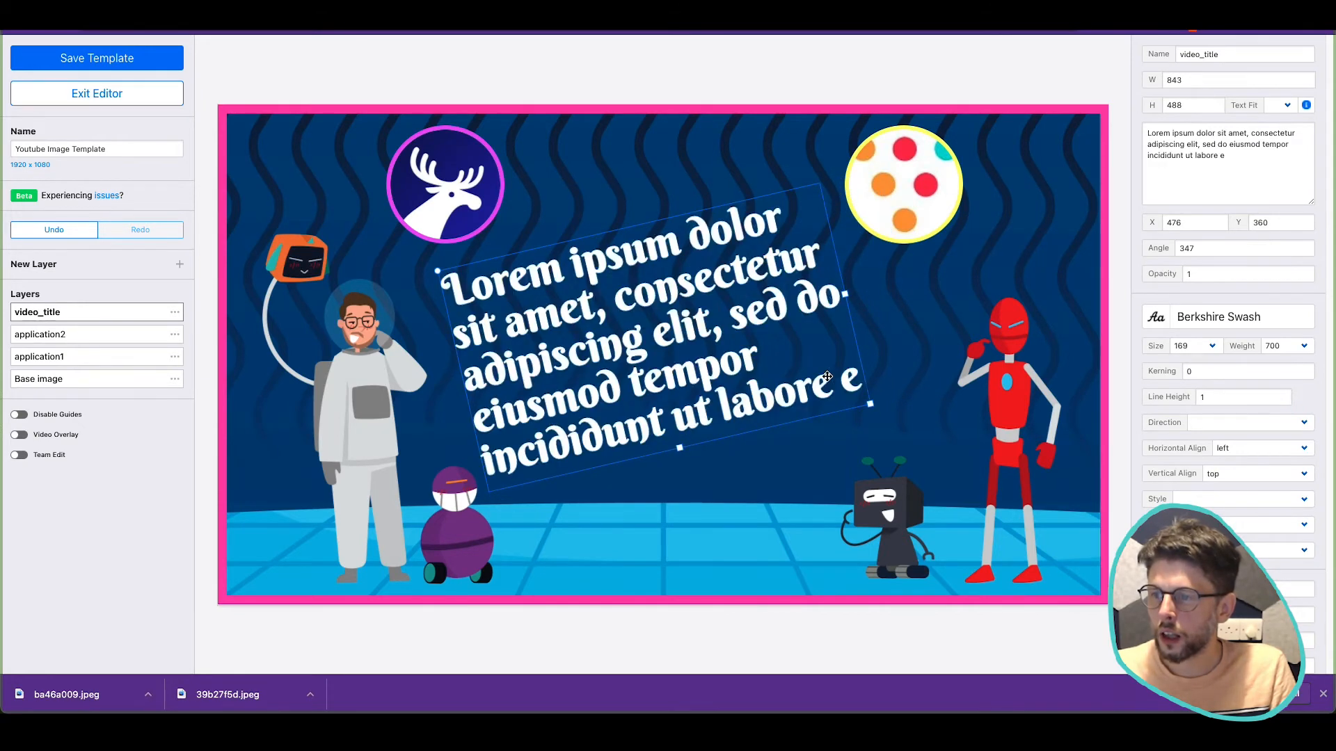
click(913, 175)
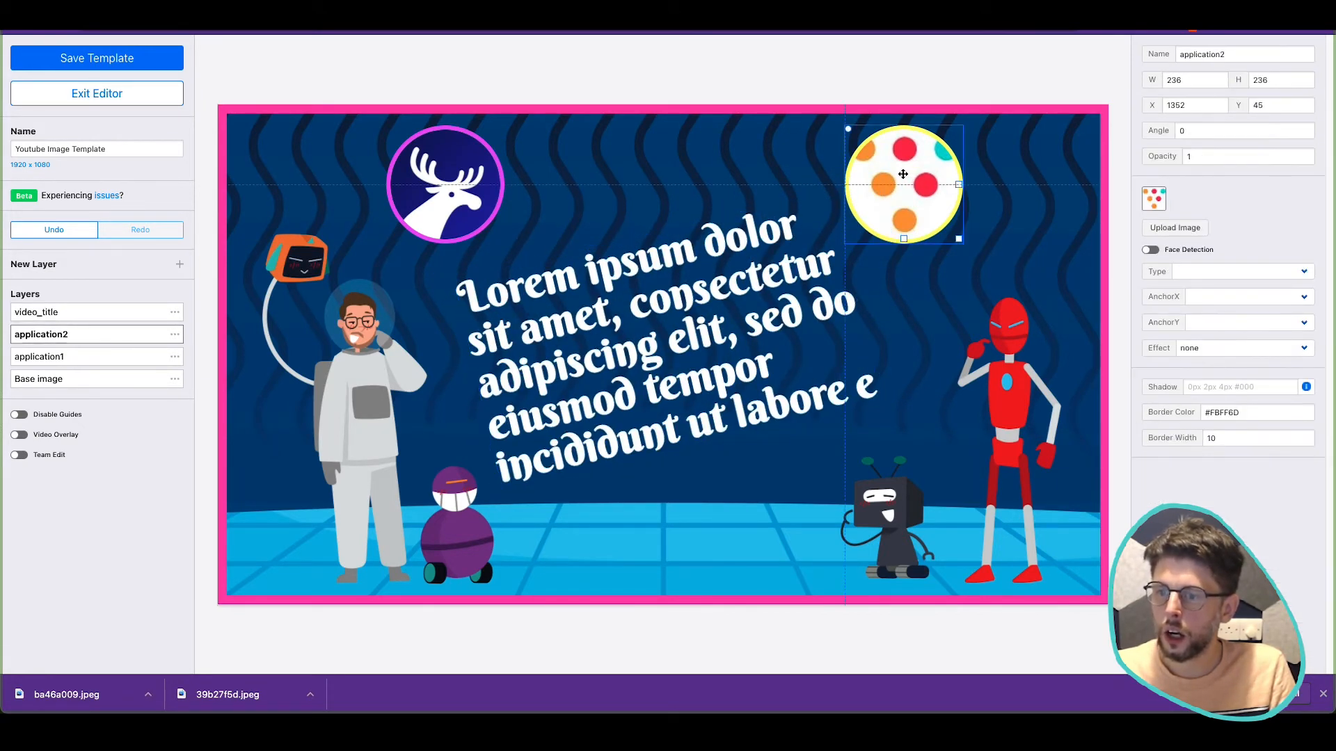
Step: Save the Youtube Image Template and exit the editor to the template's overview page
click(927, 348)
click(138, 50)
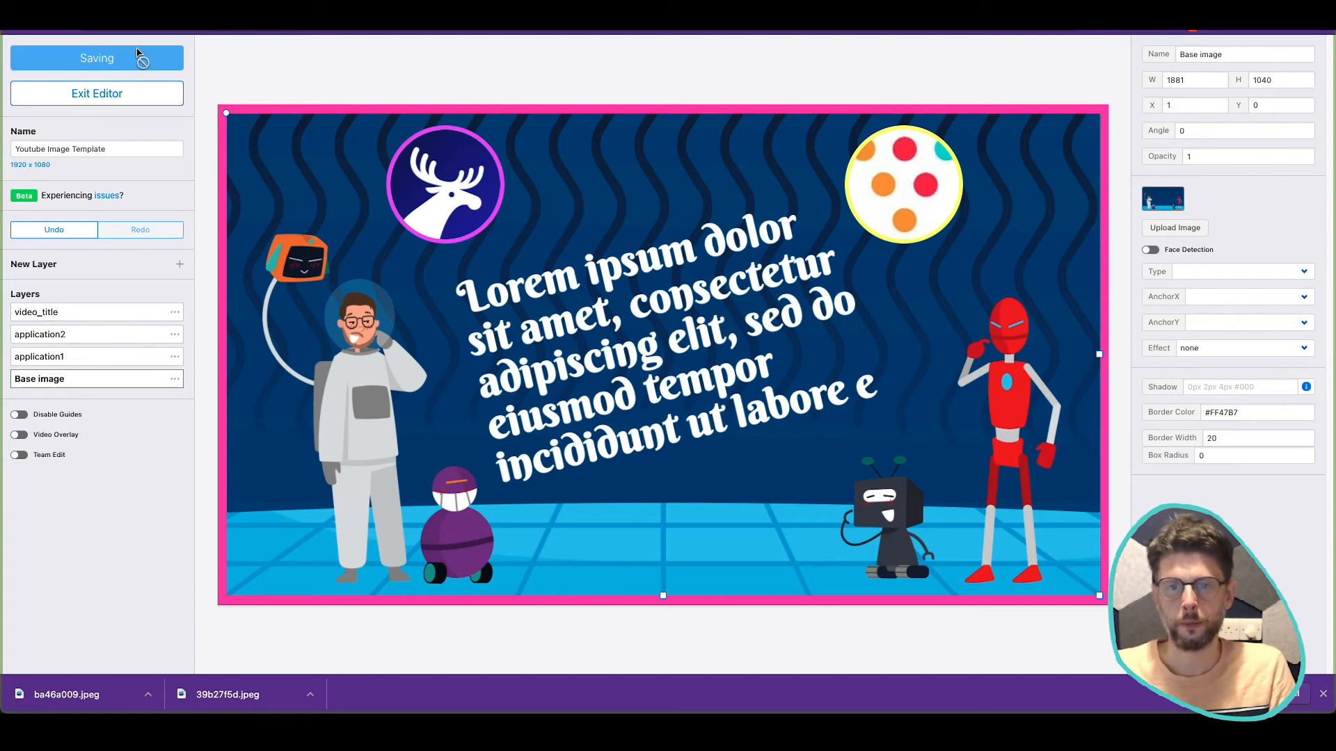
click(146, 103)
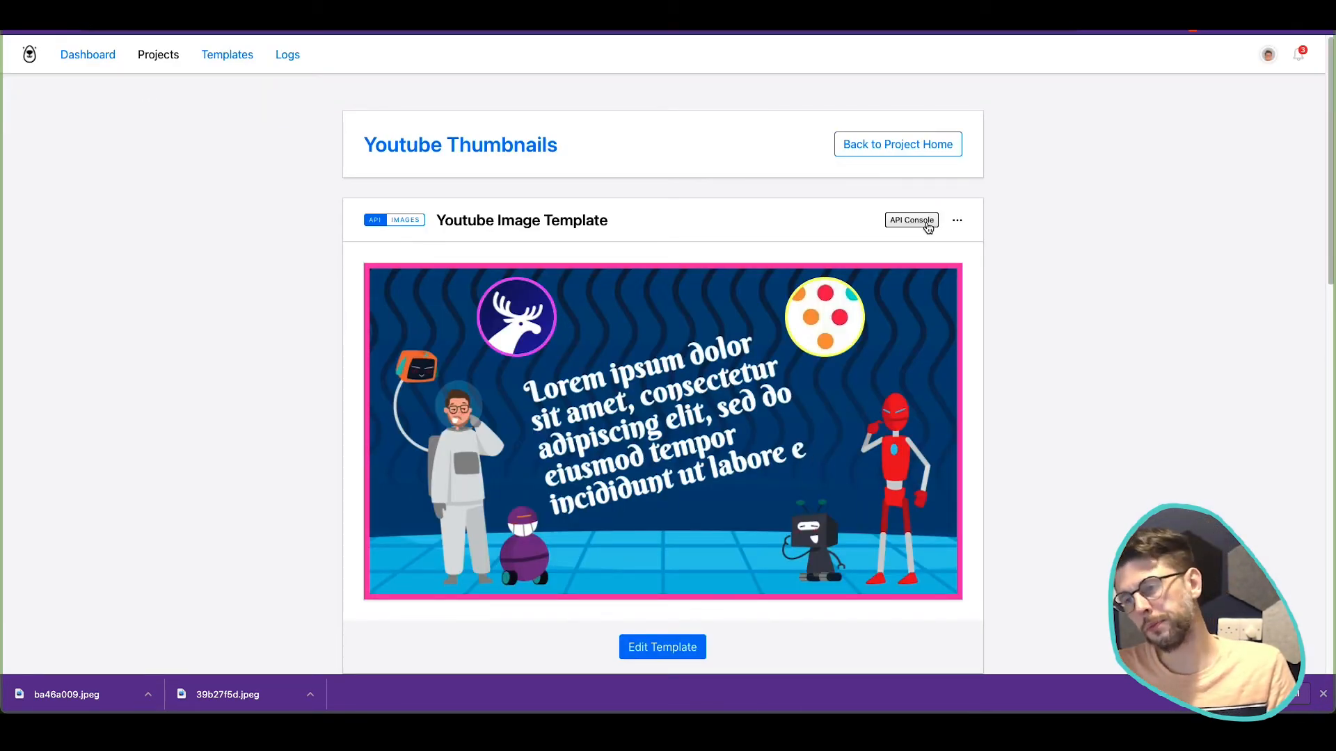
Step: Open the template's Airtable integration settings and choose to import data from an existing base
scroll(795, 535, down, 6)
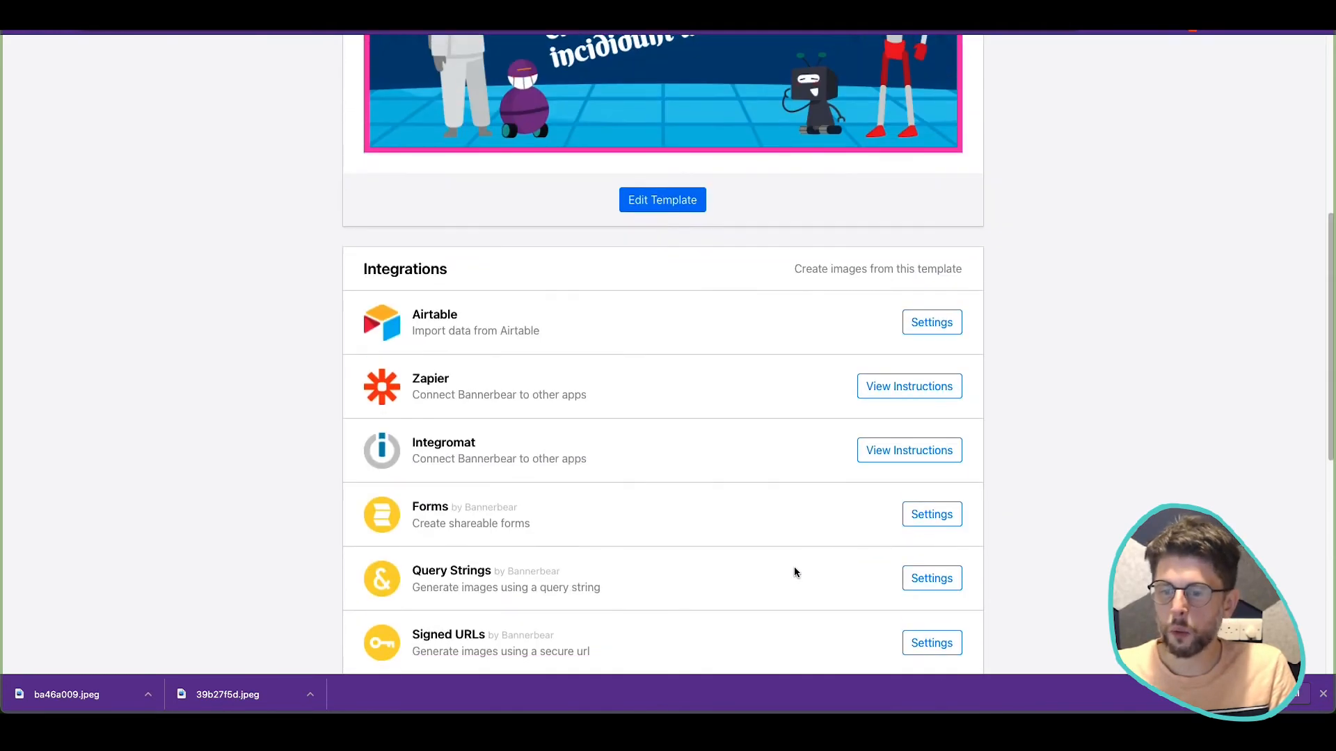
double_click(453, 324)
click(1025, 331)
click(932, 323)
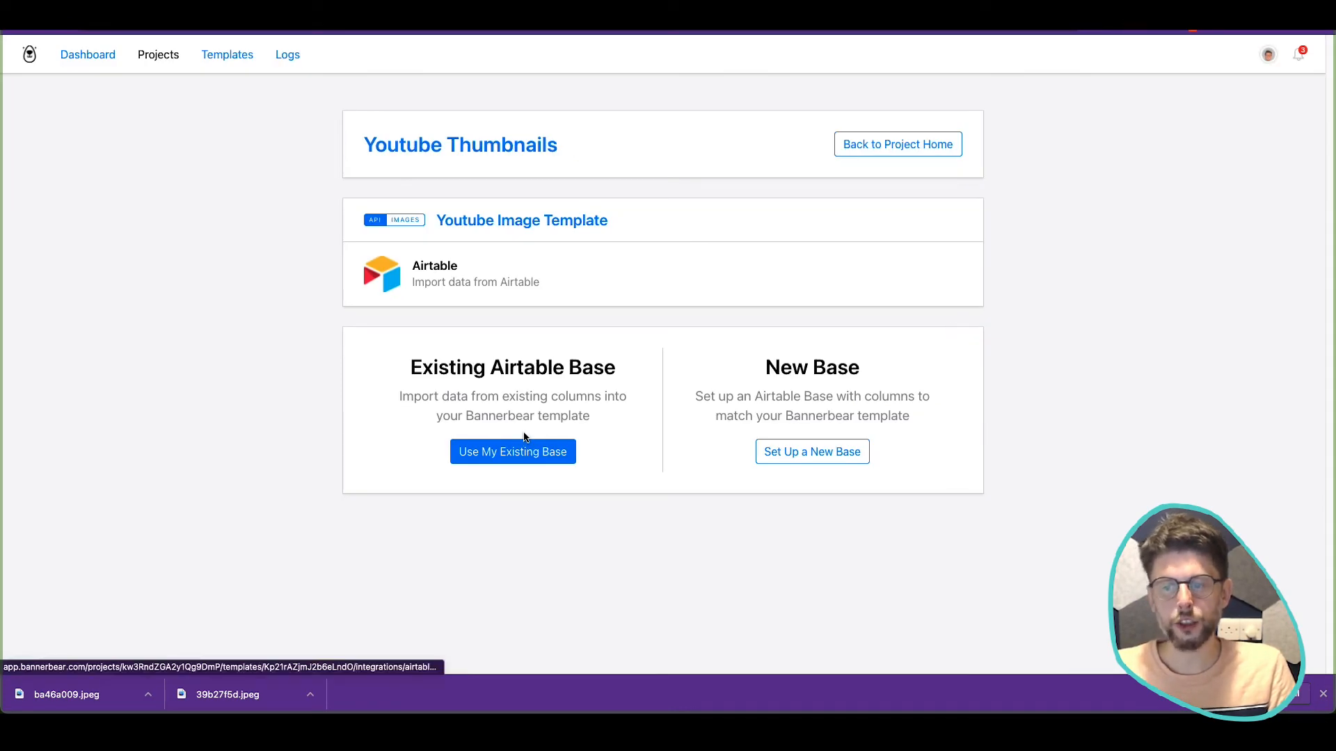
click(526, 450)
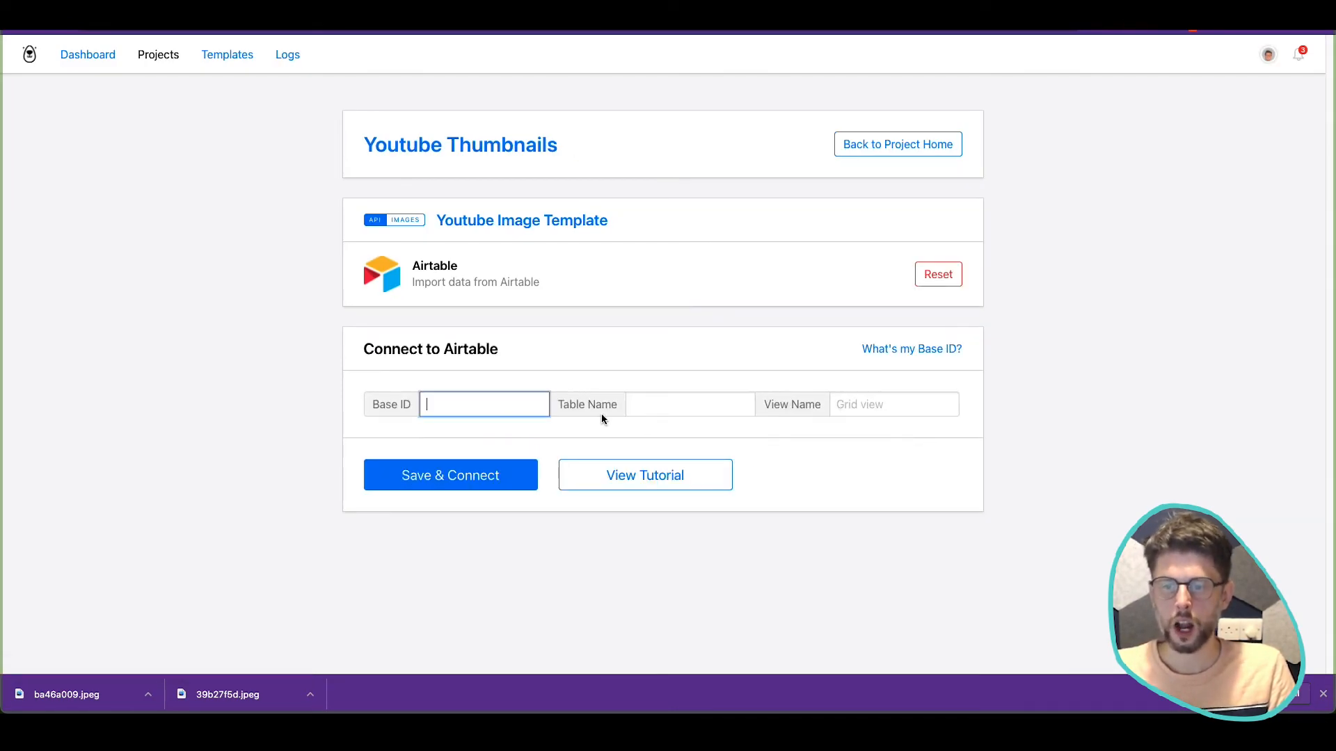
click(644, 413)
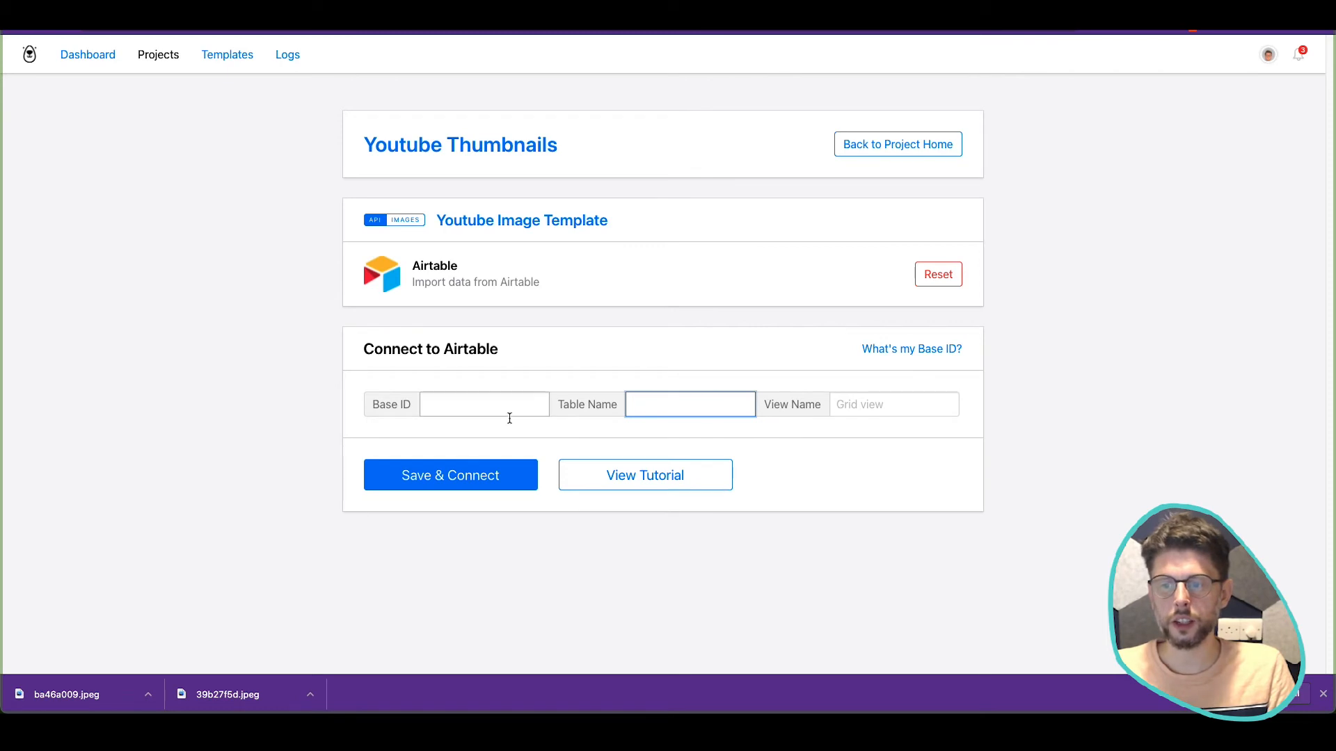
click(481, 401)
click(664, 407)
click(881, 405)
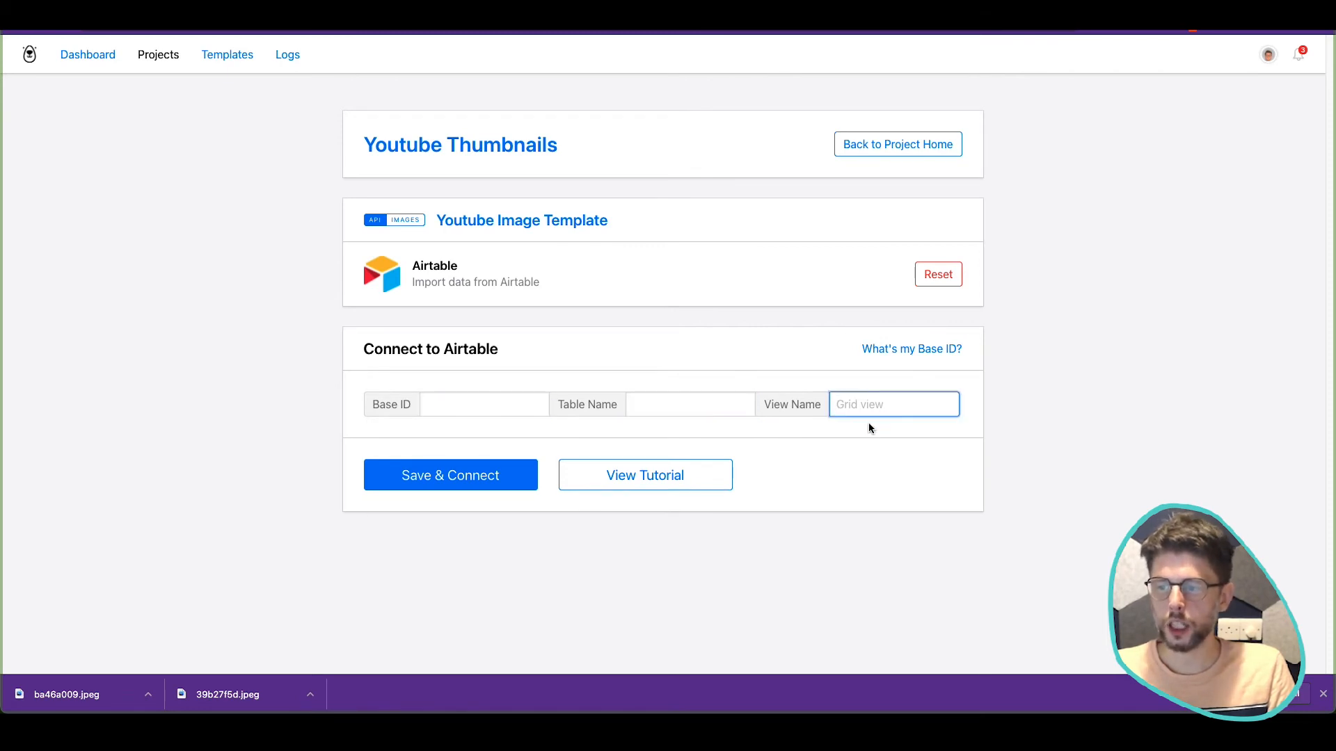
click(875, 439)
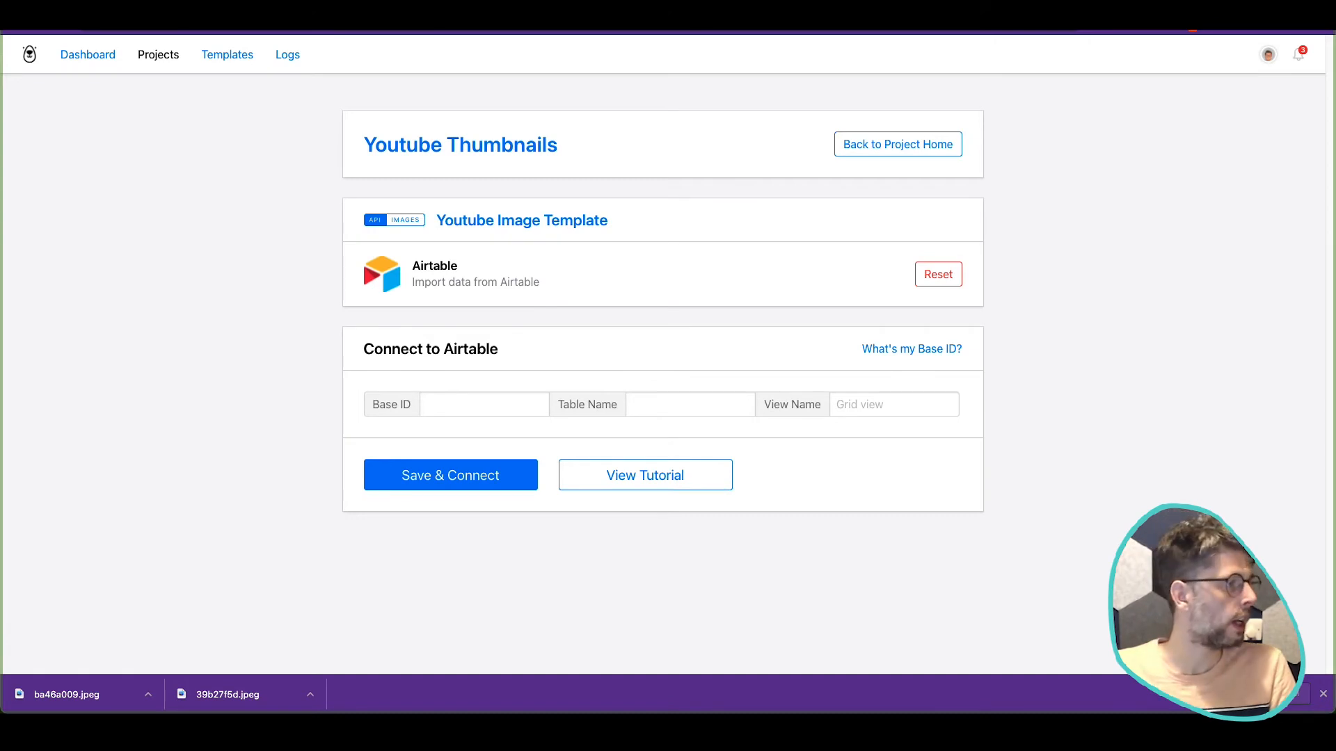
Step: Copy the base ID from Airtable's API documentation for "Youtube Image Generation" and paste it into Bannerbear's Base ID field
click(202, 32)
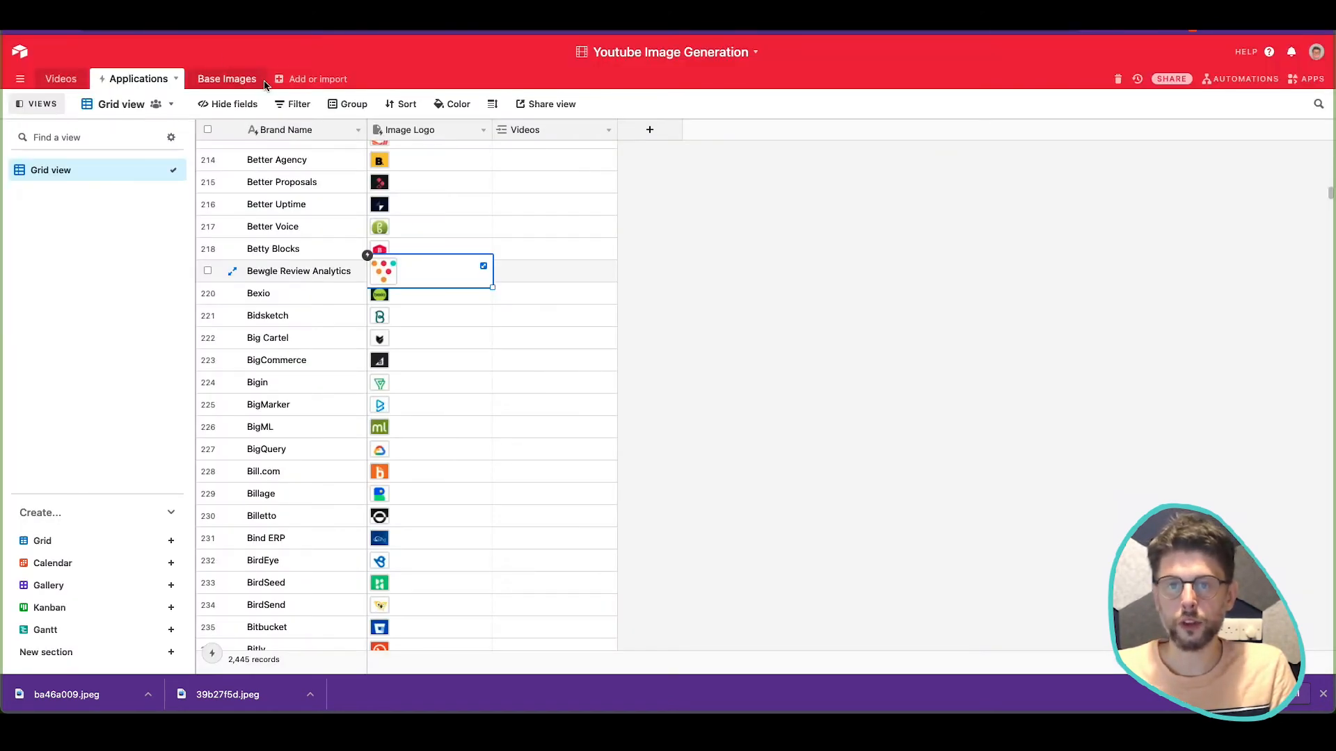
click(1265, 54)
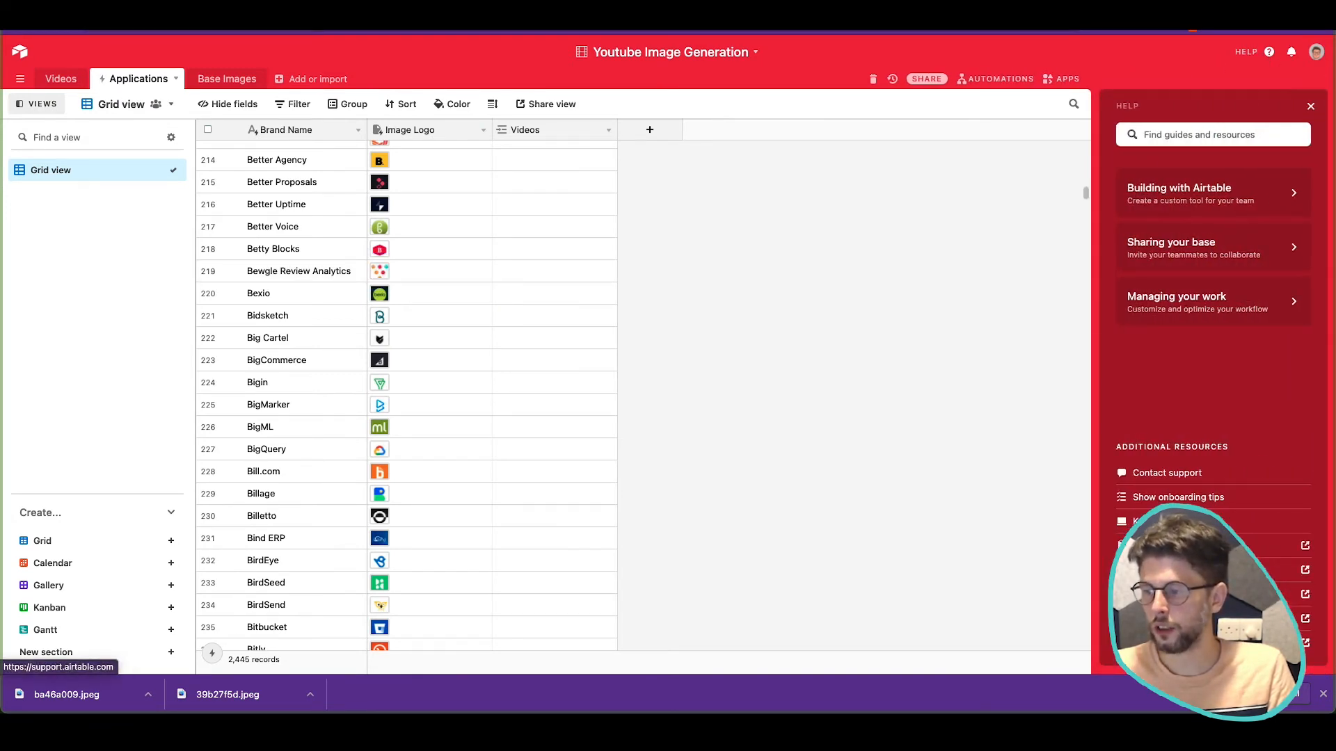
click(1175, 642)
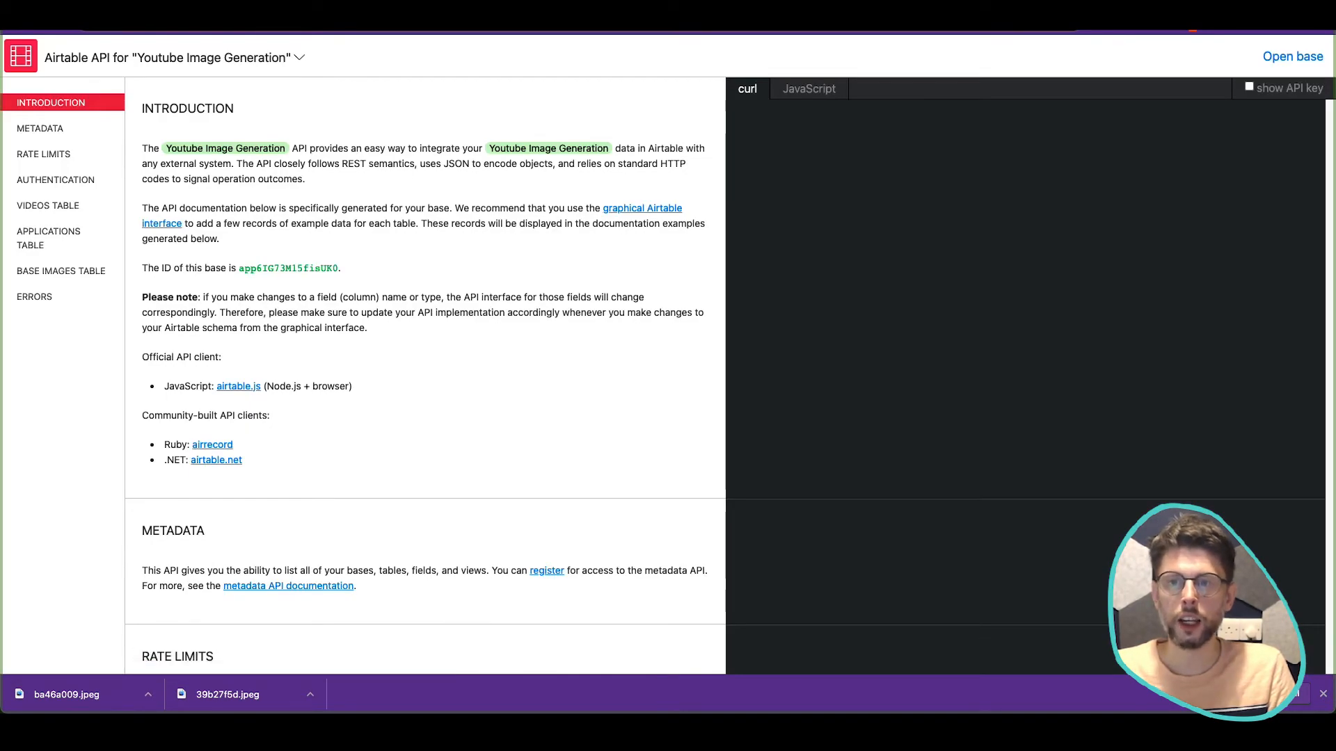
click(742, 7)
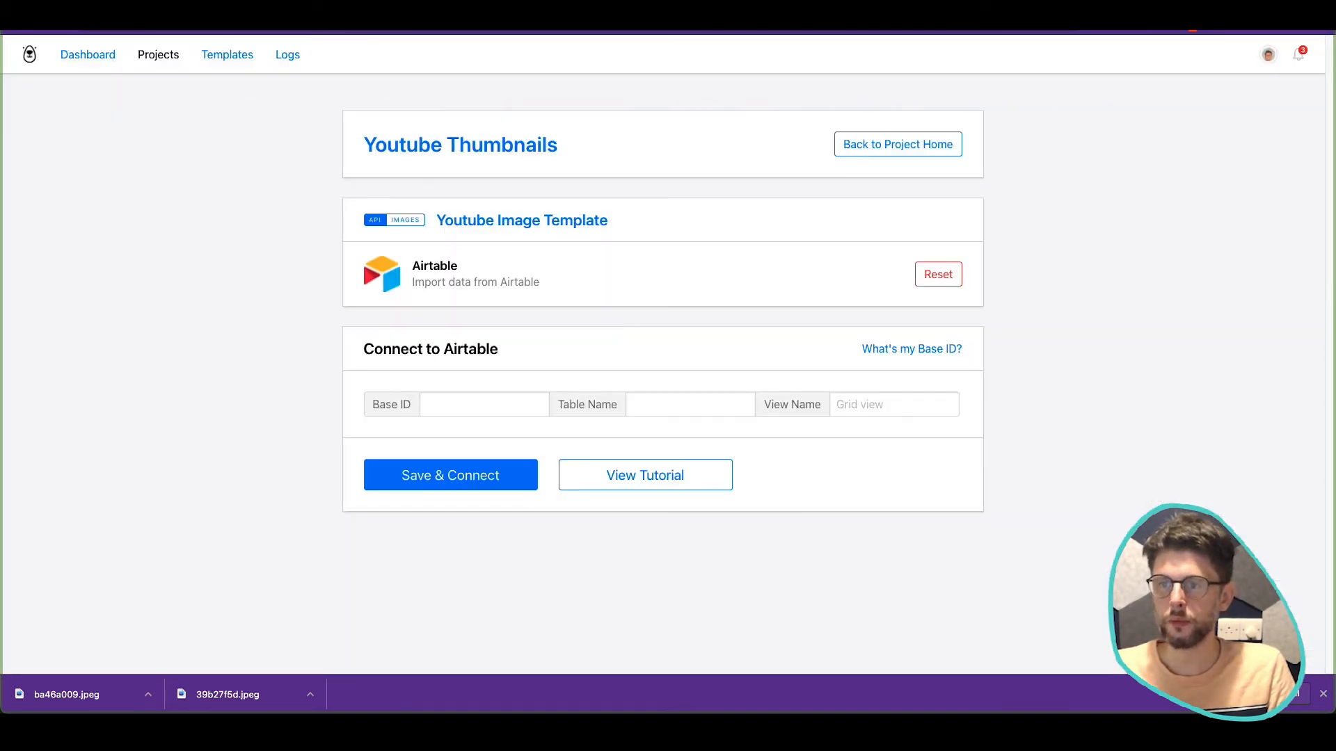
click(473, 399)
key(ctrl+v)
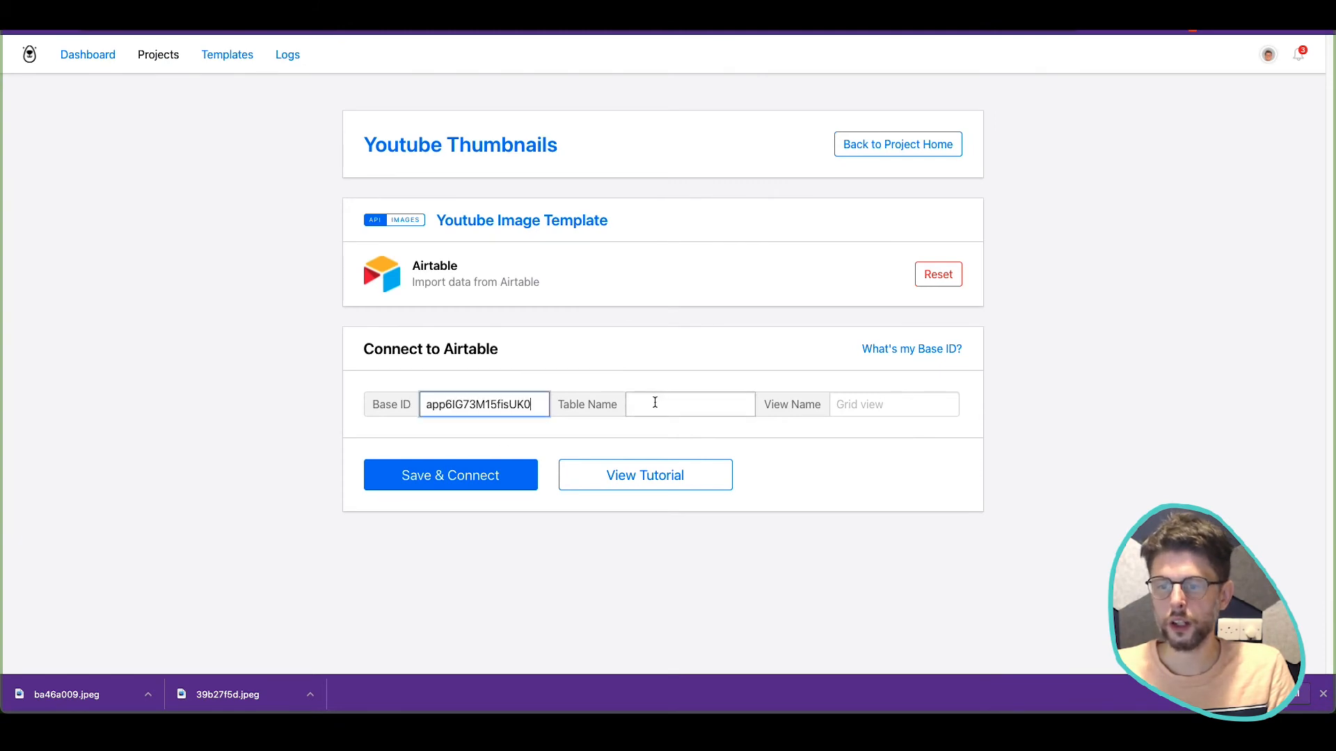
Step: Check the videos table's name in Airtable and enter Videos as the Table Name in Bannerbear
click(653, 401)
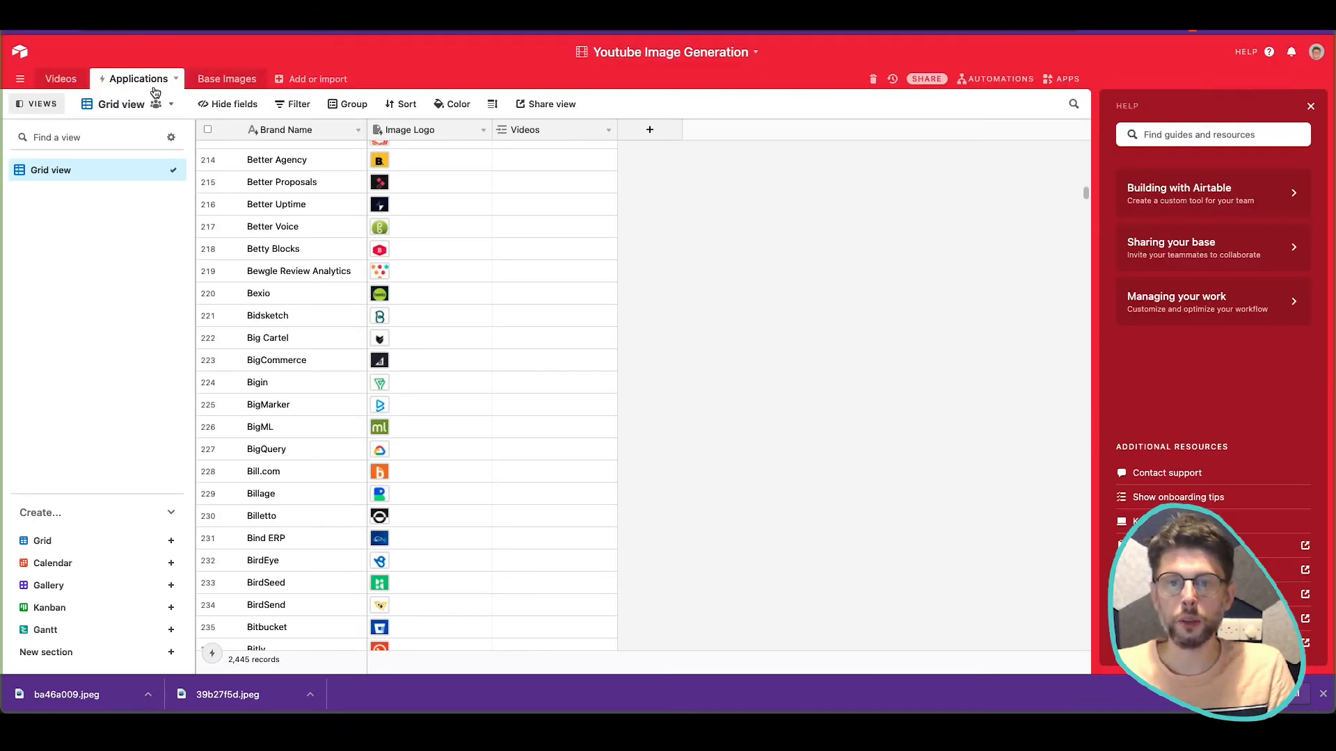
click(61, 79)
double_click(73, 82)
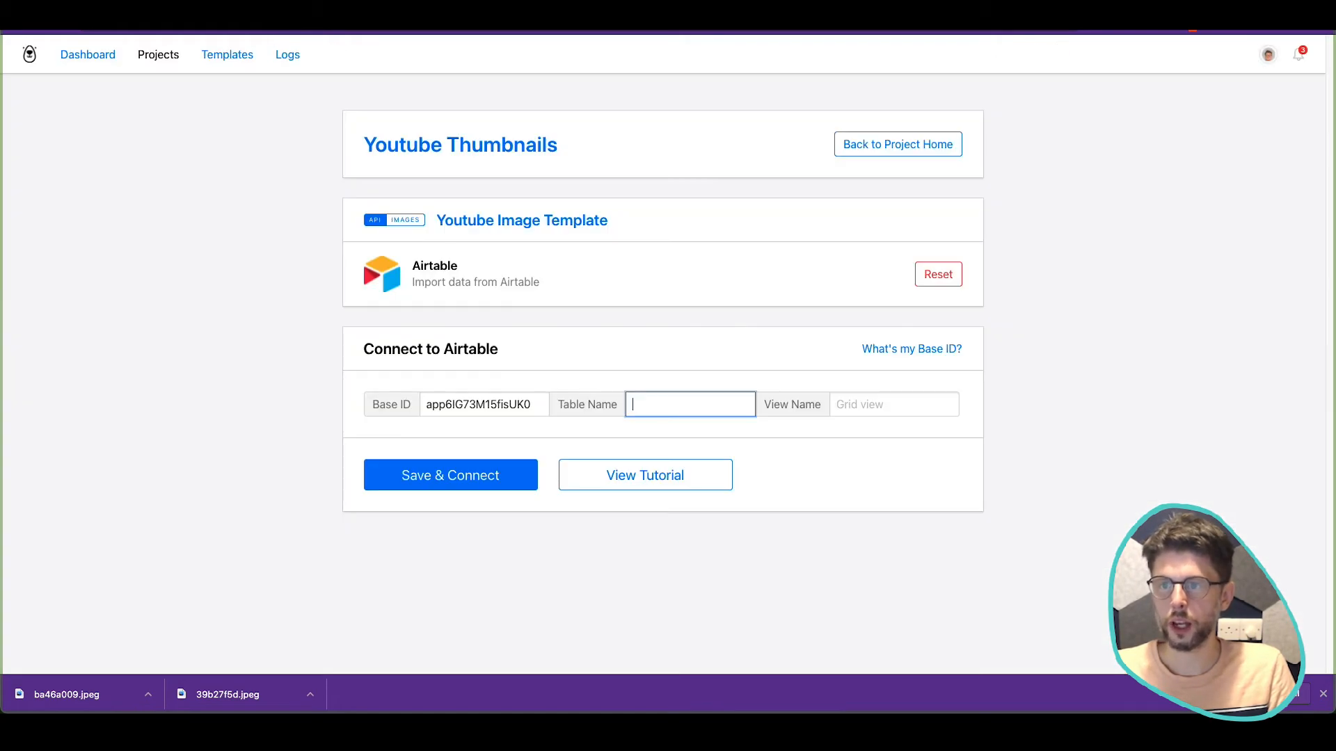
text(Videos)
Step: Check the view's name in Airtable, set the View Name to Grid view in Bannerbear, and save the connection
click(869, 409)
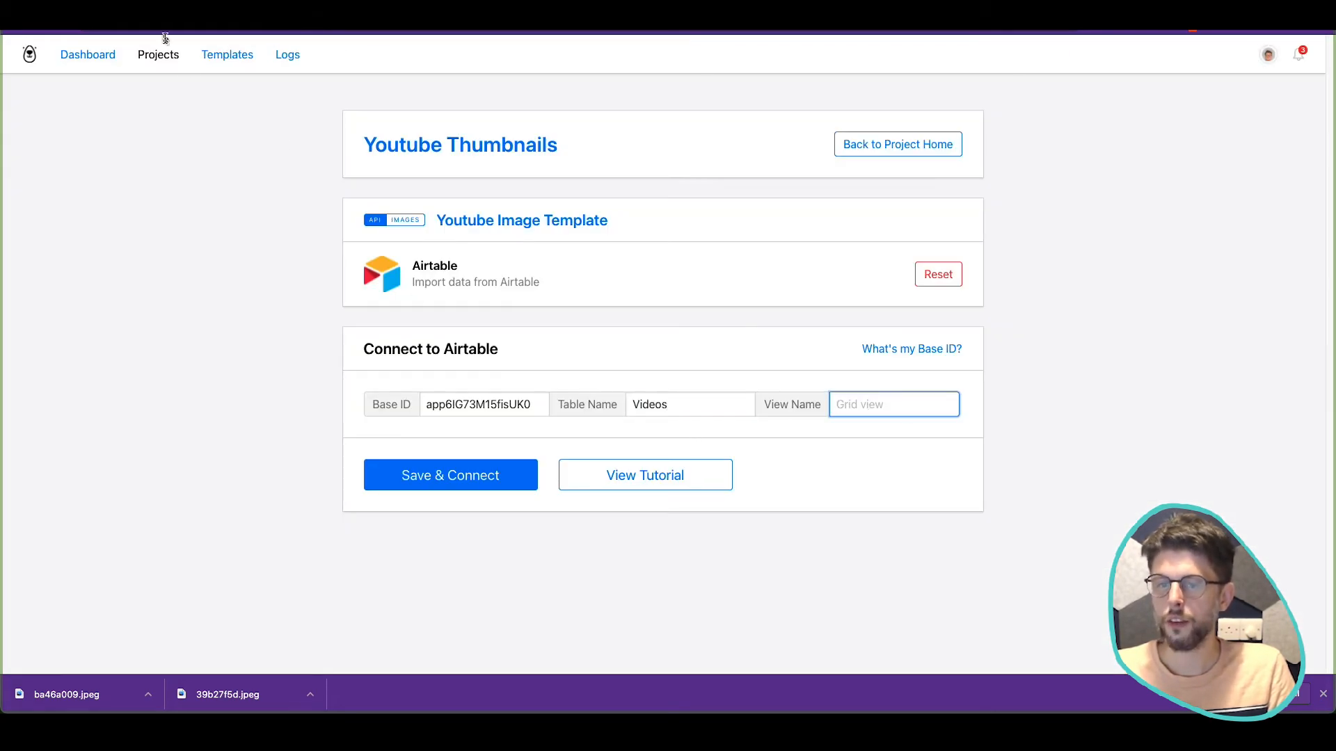
click(165, 14)
double_click(91, 177)
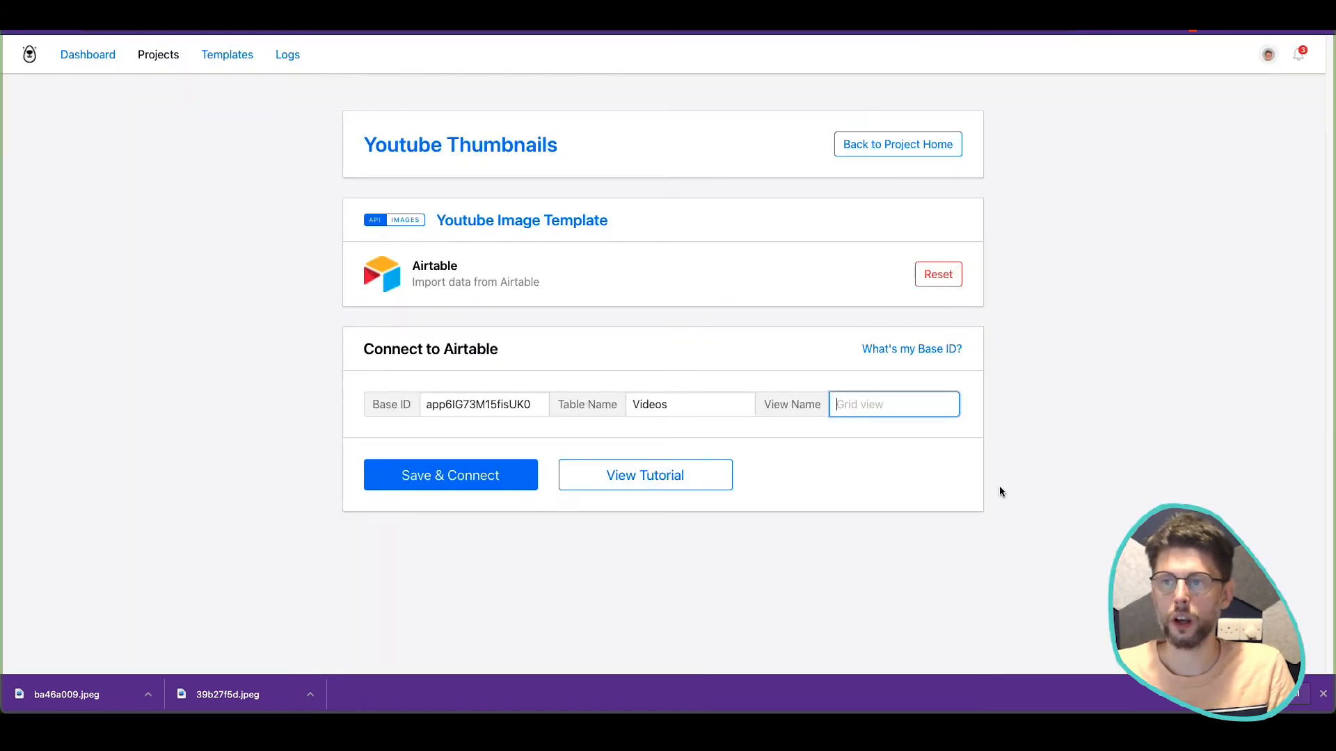
text(Grid view)
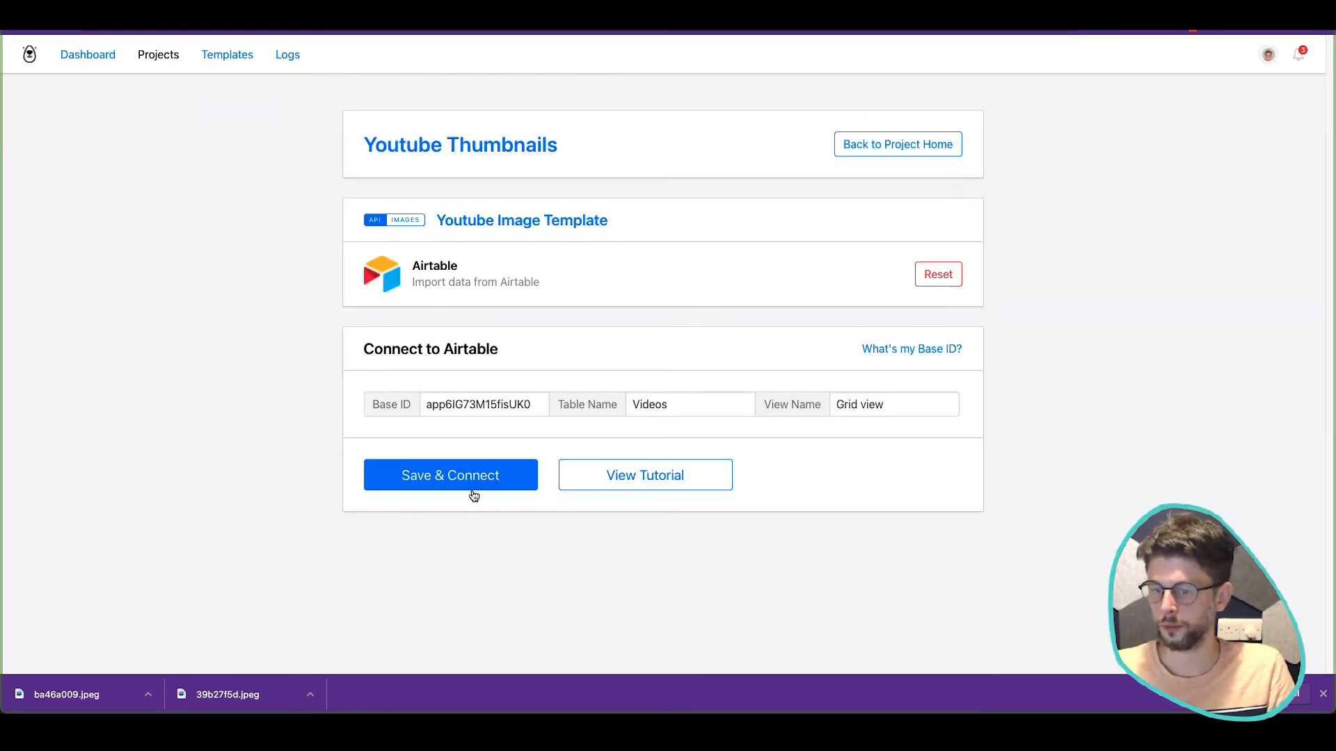
click(468, 491)
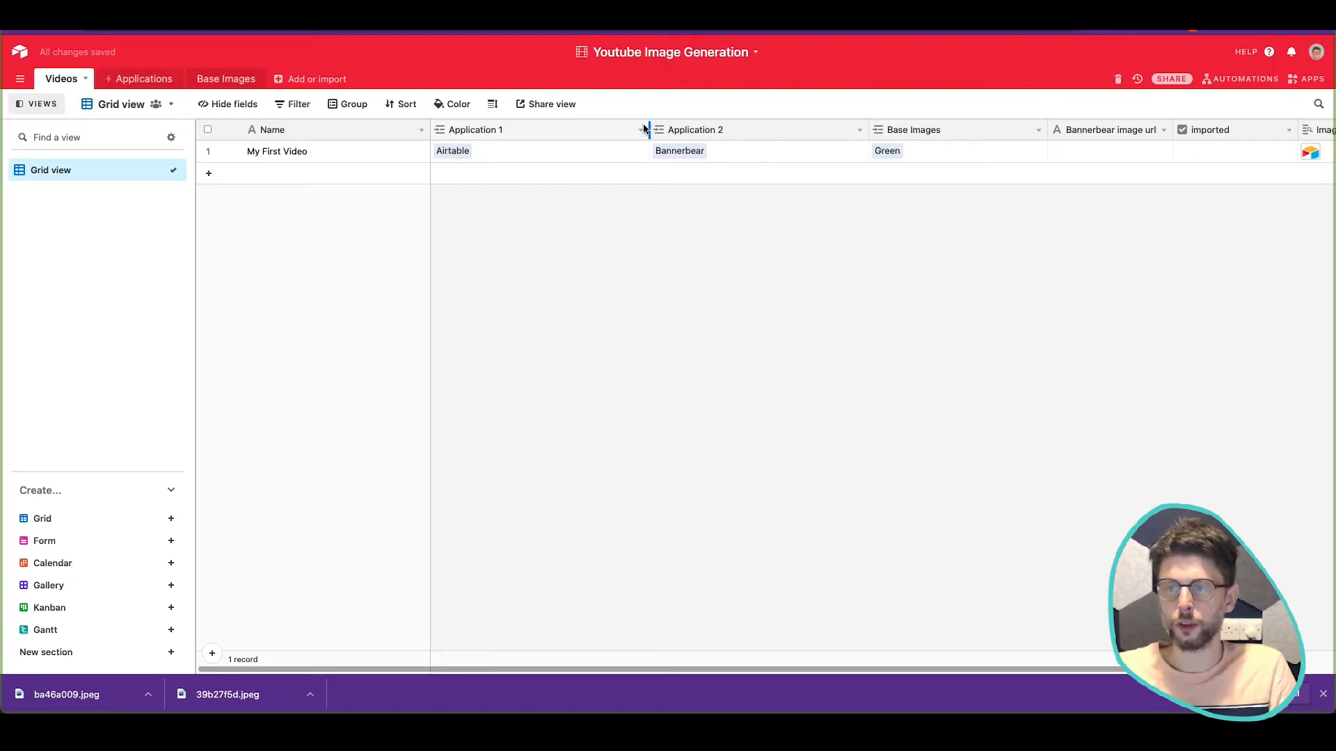
Step: In Airtable's Videos table, narrow the Application 1 and Application 2 columns and start a new Lookup field named Image 2
drag(644, 128, 557, 128)
drag(775, 128, 689, 127)
click(1261, 130)
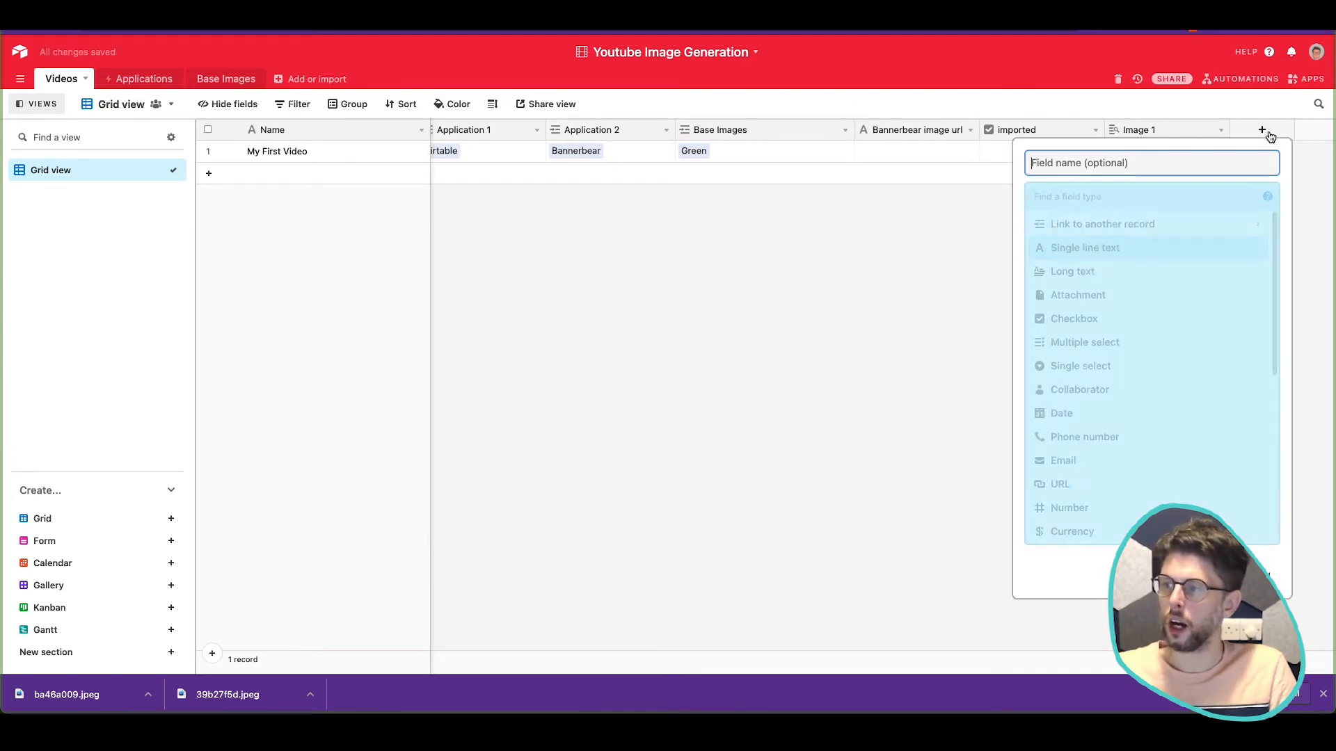
click(1162, 168)
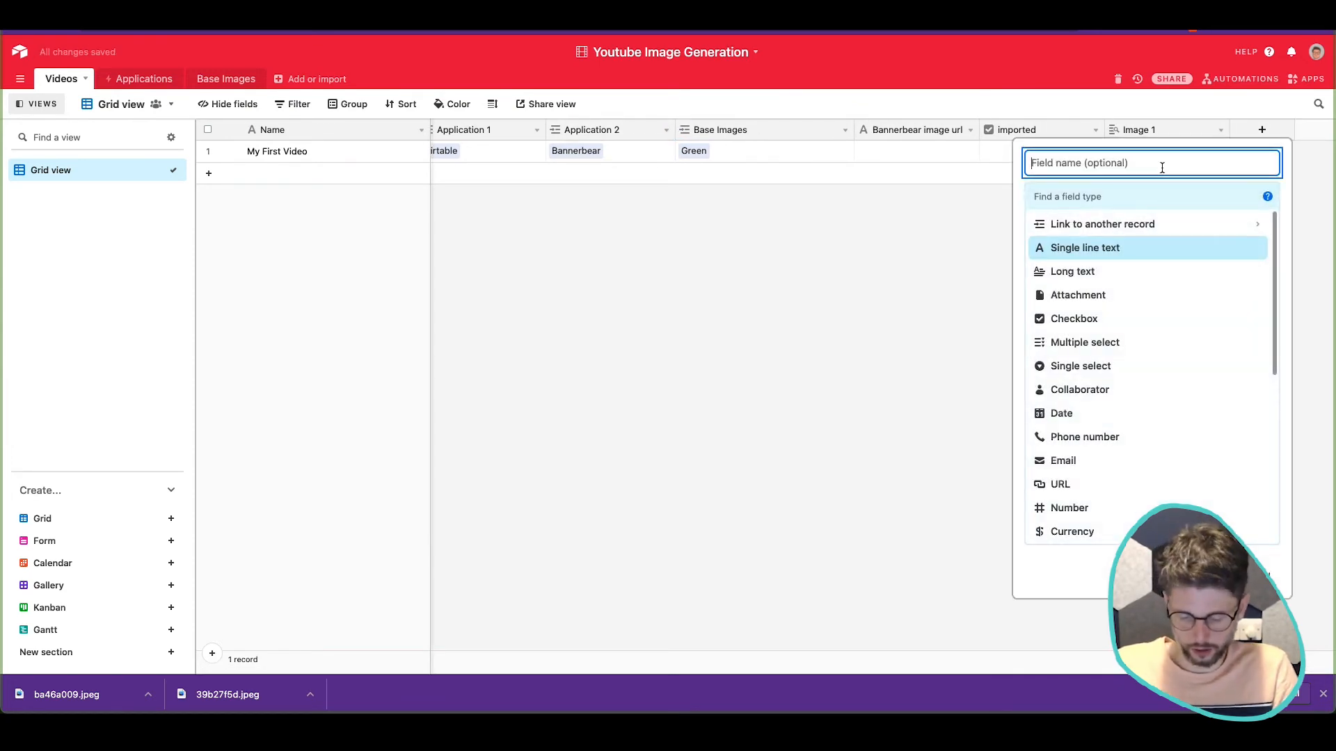
text(Image 2)
click(1112, 199)
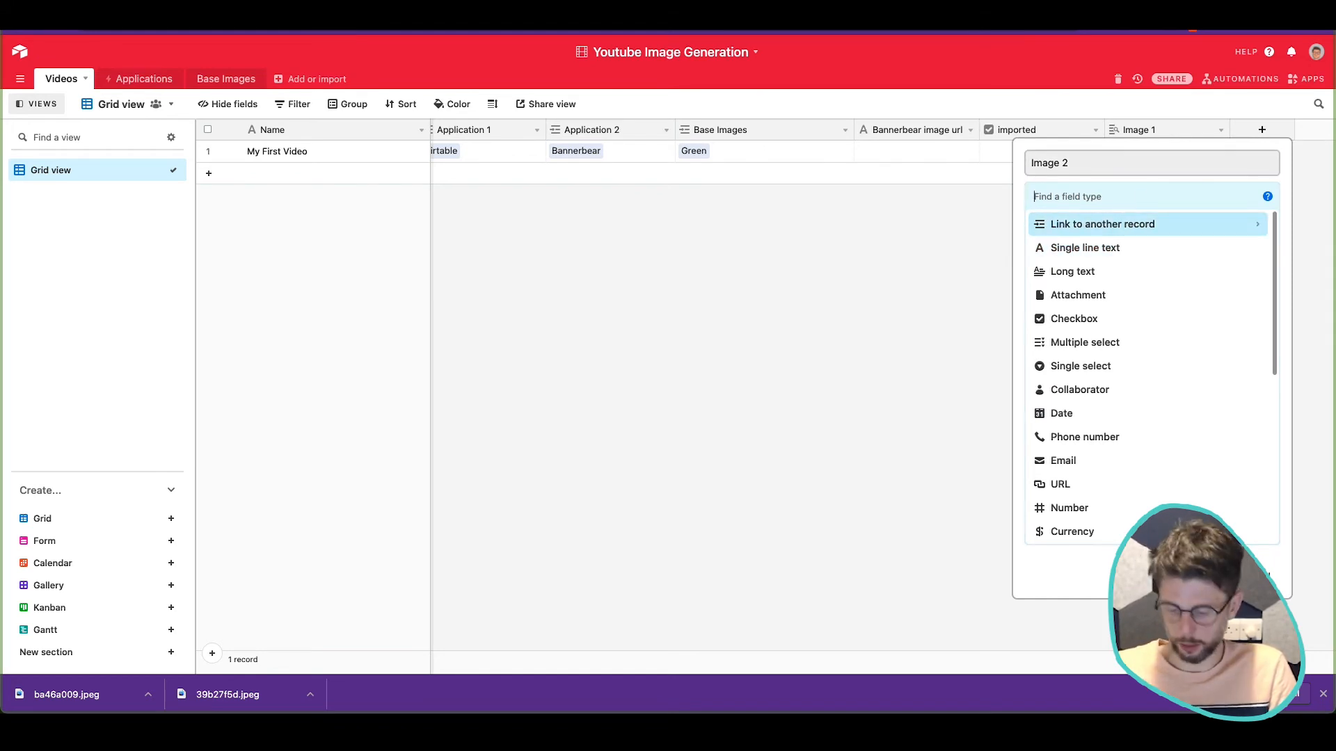
text(look)
click(1157, 225)
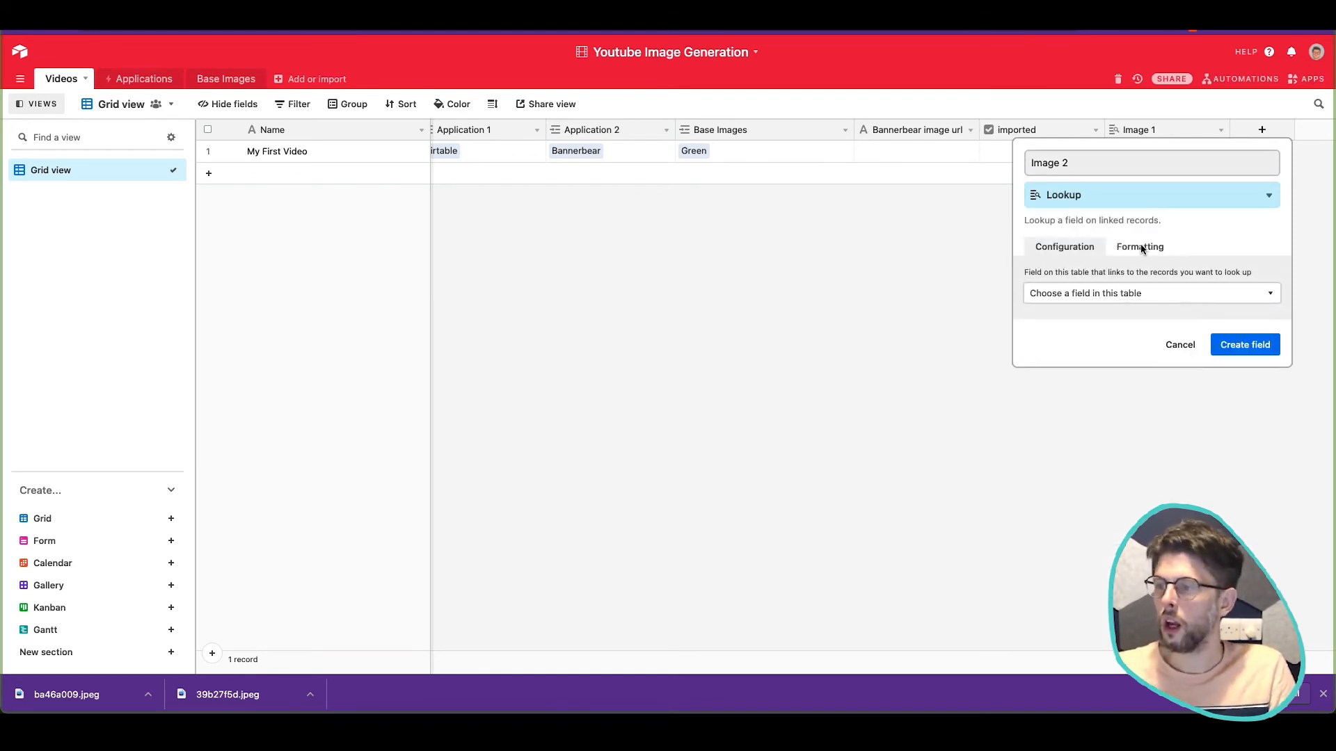
Step: Set the Image 2 lookup to fetch Image Logo through the Application 2 link and create the field
click(1140, 293)
click(1145, 361)
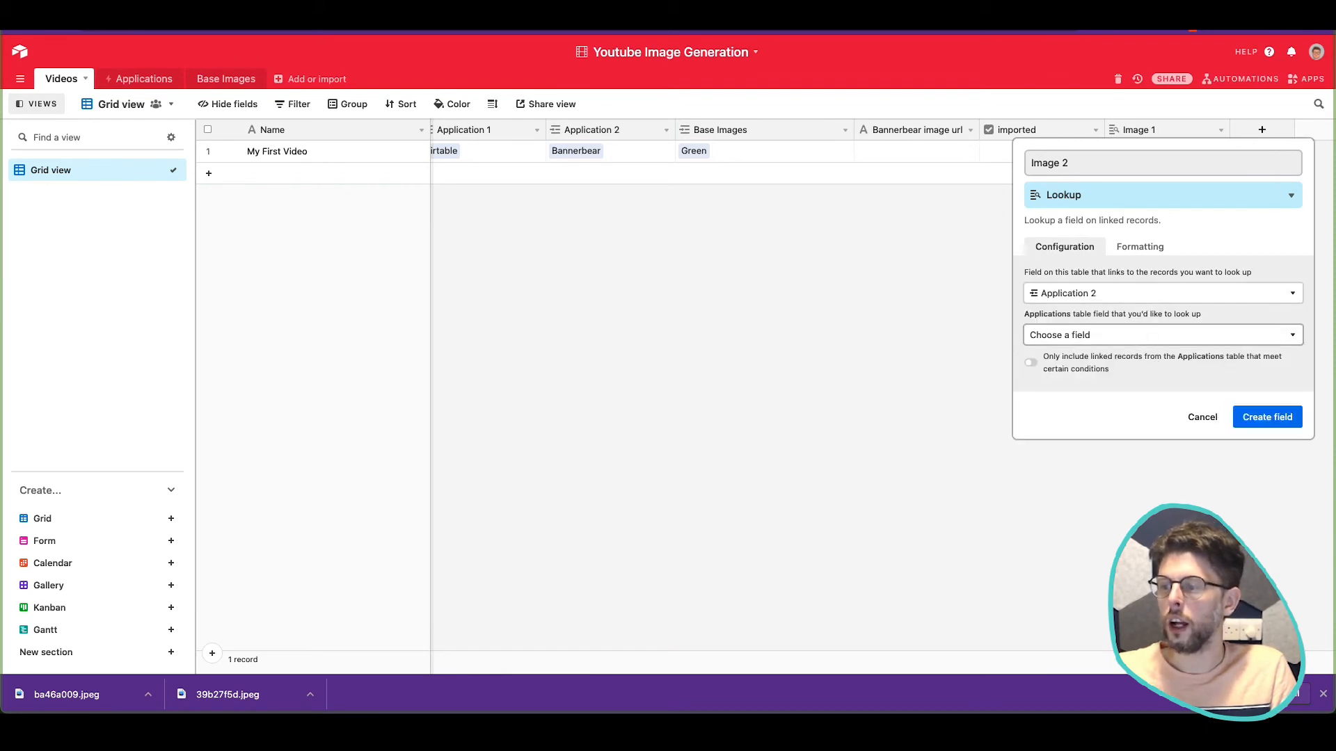
click(1127, 336)
click(1116, 409)
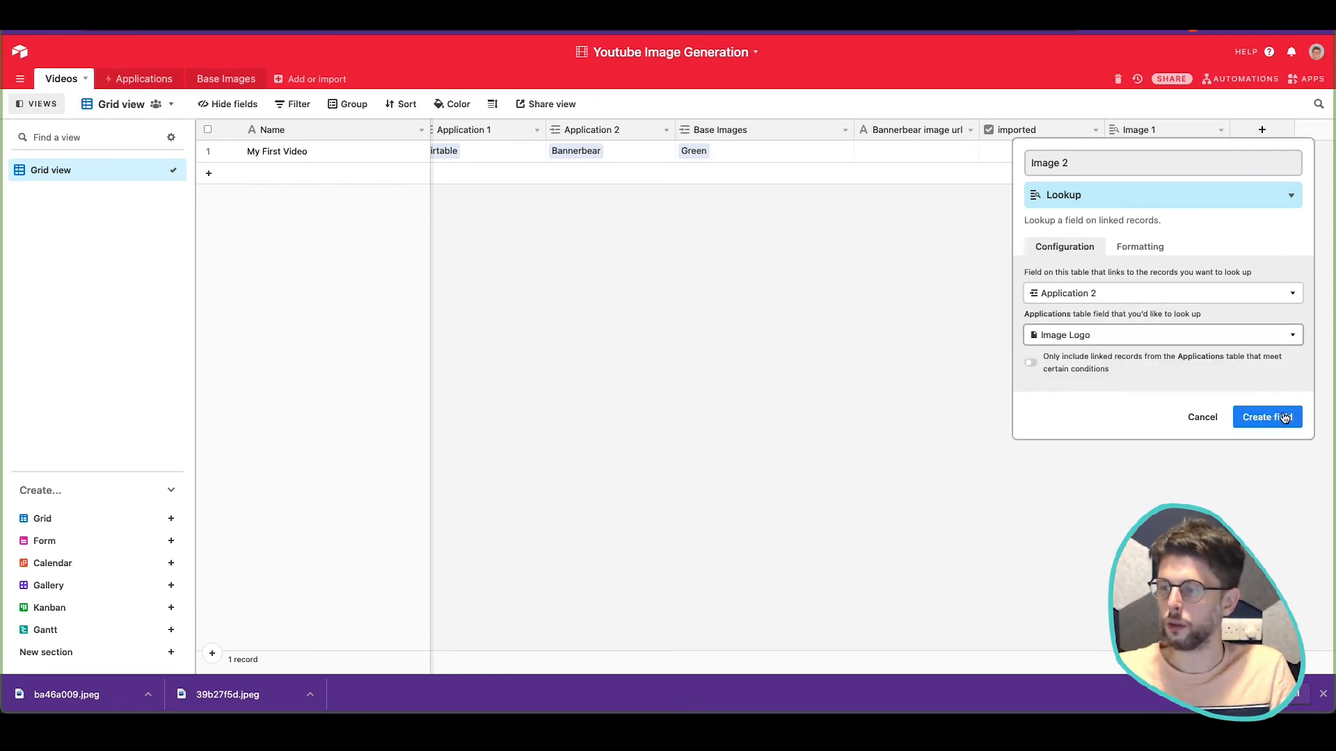
click(1280, 412)
scroll(1193, 250, left, 2)
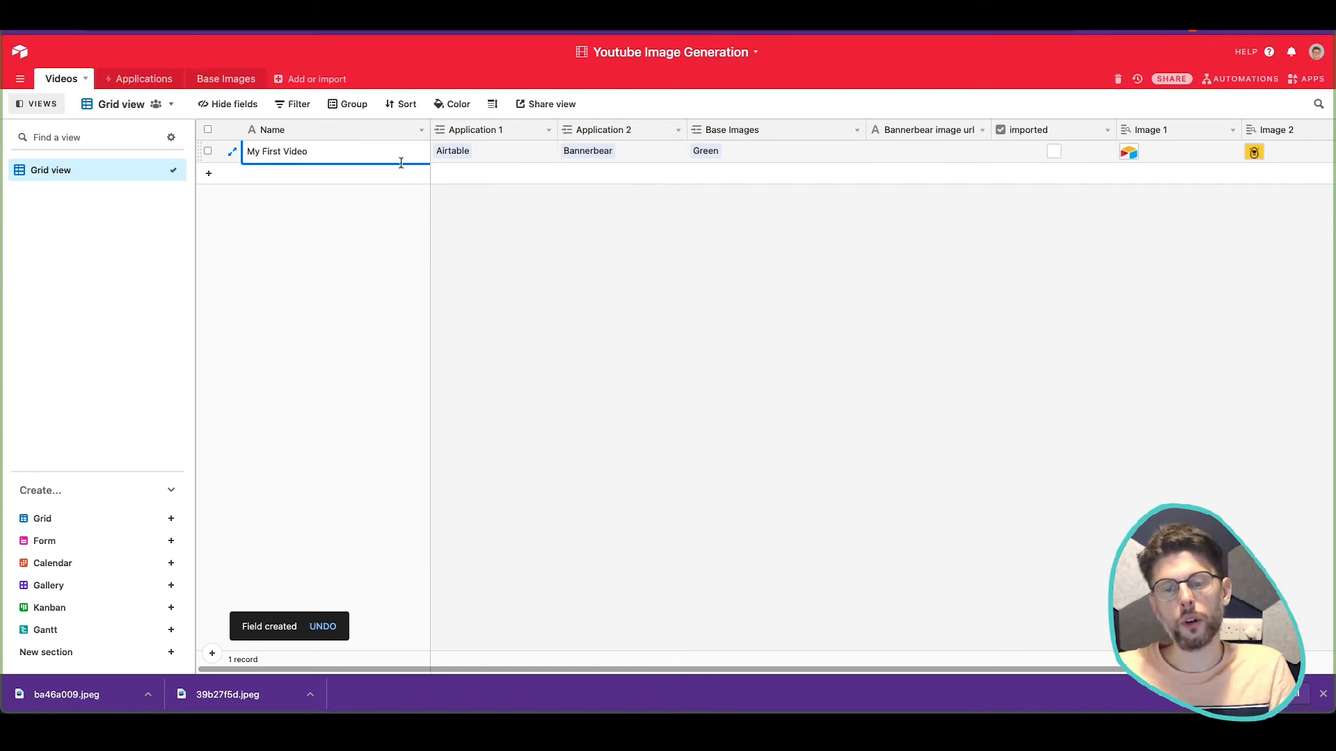
Step: Move the Bannerbear image url and imported columns behind Image 2 at the end of the Videos table
scroll(1147, 244, right, 3)
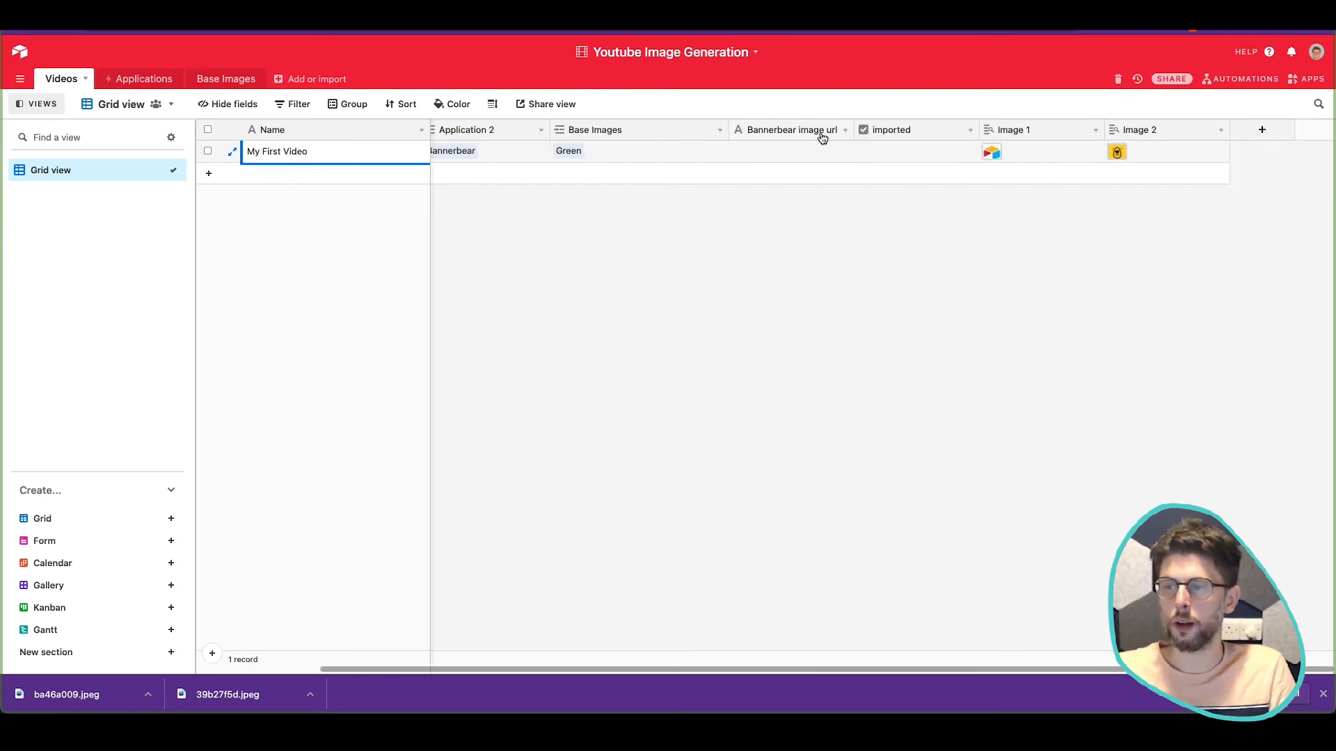
drag(794, 130, 1245, 131)
drag(793, 128, 1243, 139)
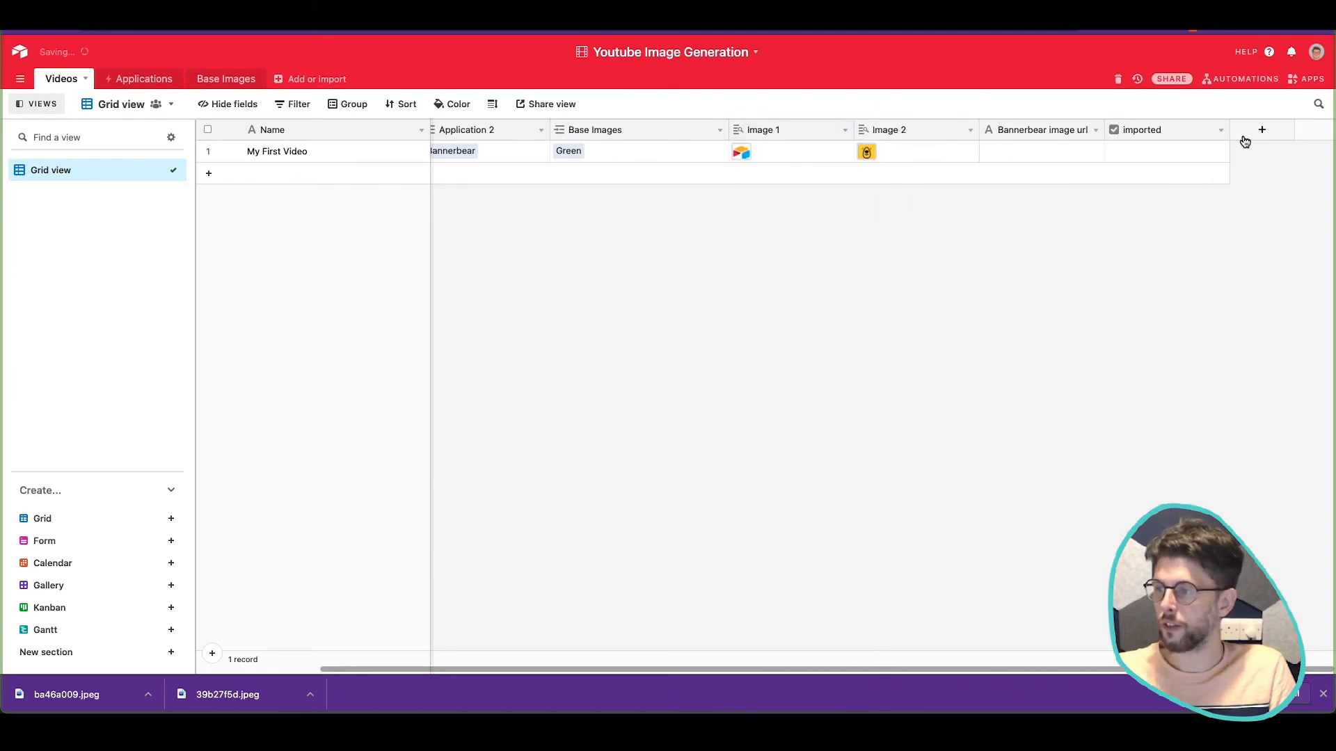
Step: Add a Long text field with no custom name at the end of the Videos table and widen its column
click(1259, 131)
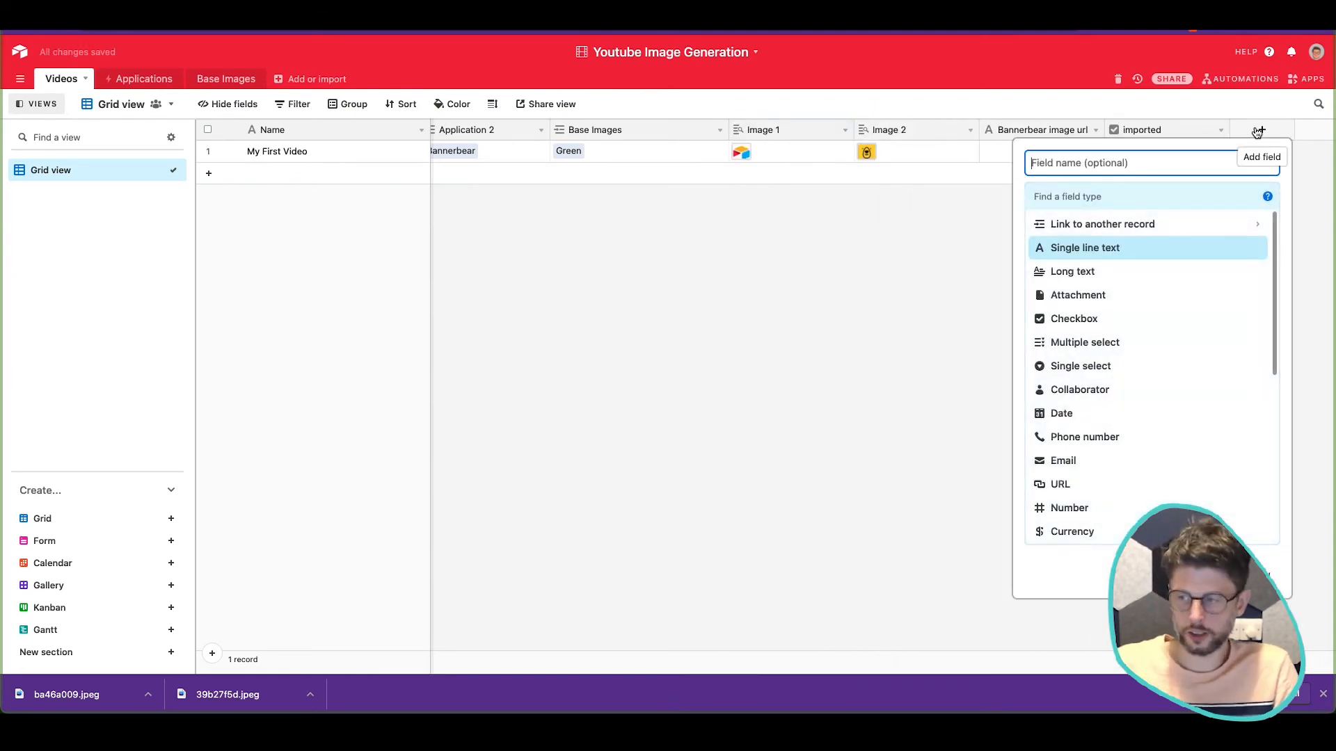
click(1175, 270)
click(1245, 303)
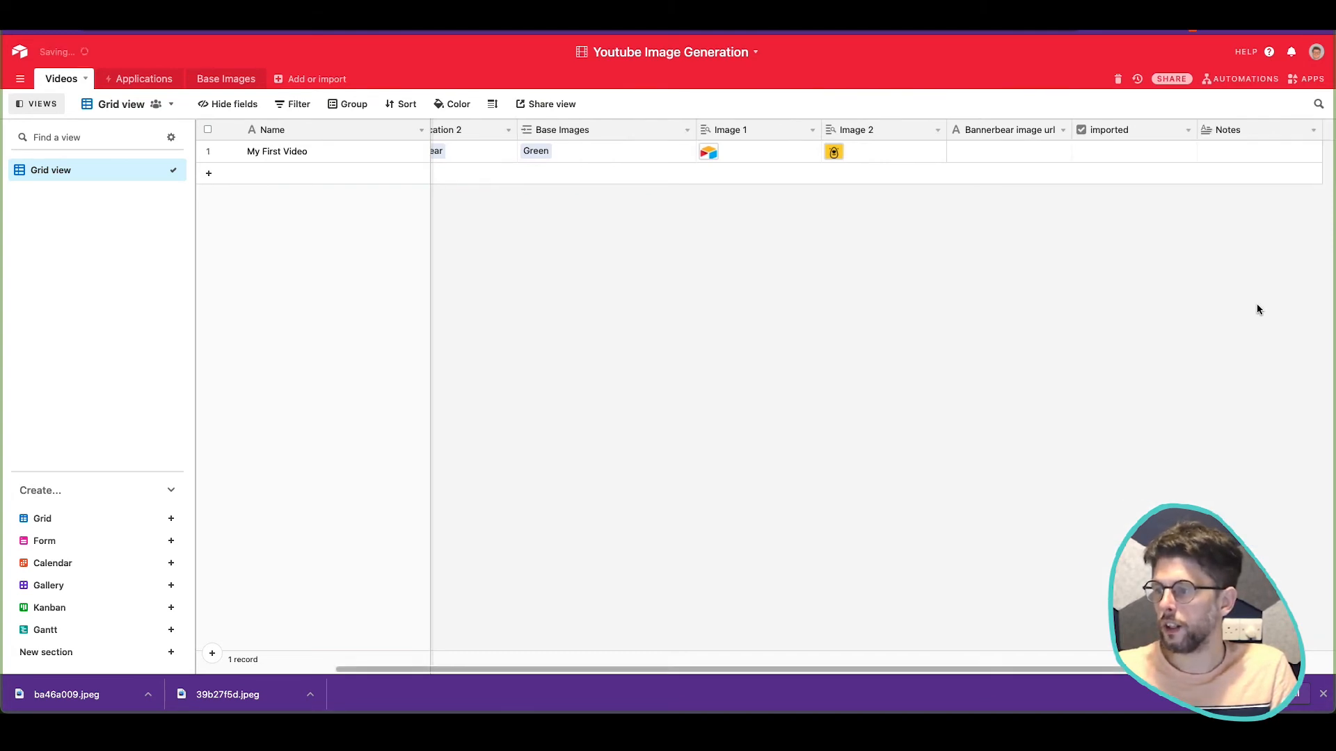
drag(1235, 140, 1328, 139)
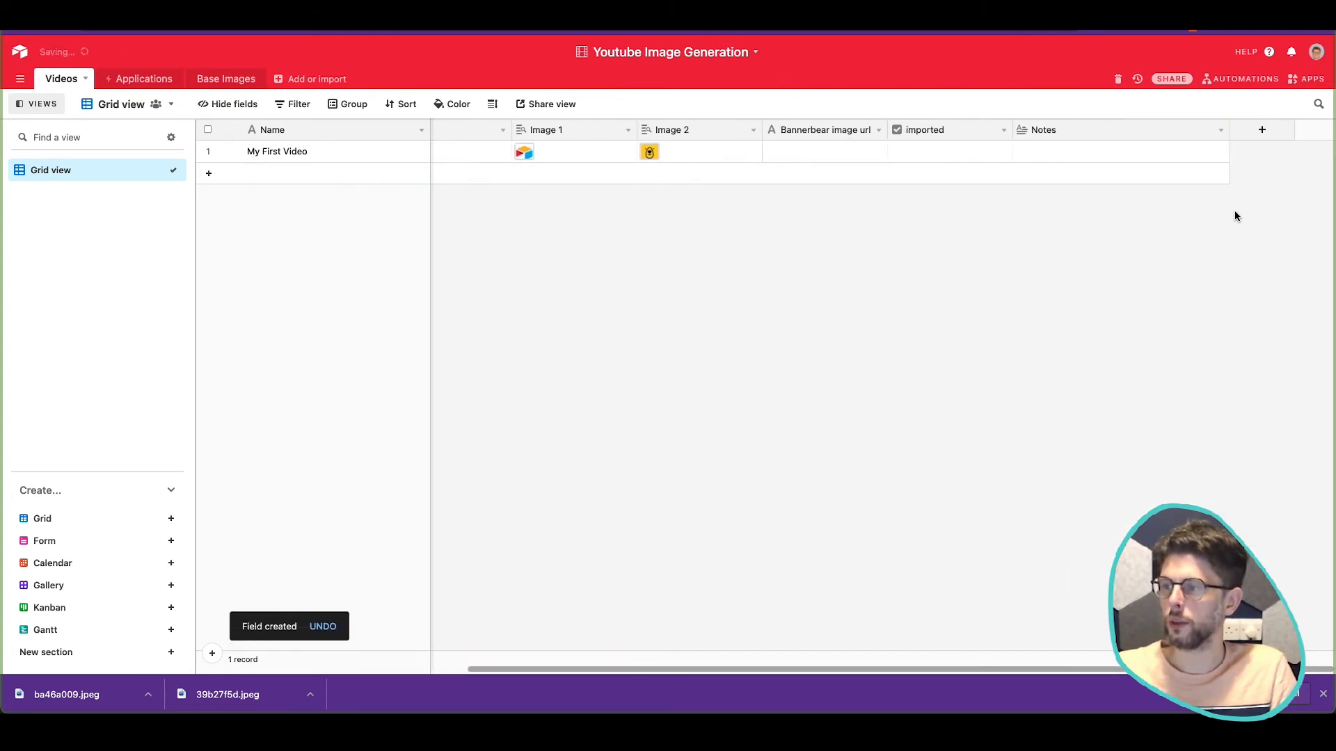
click(1130, 151)
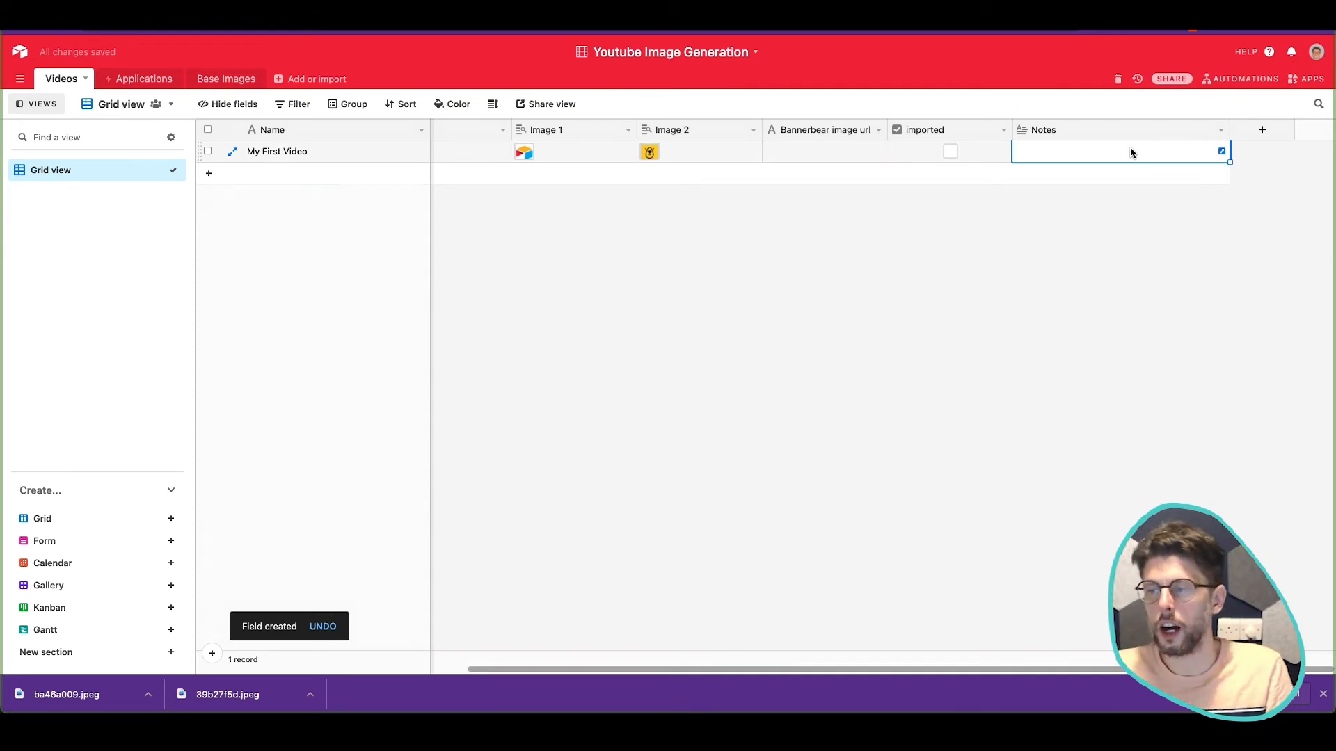
Step: Duplicate the Image 2 lookup field in the Videos table and name the copy Base Image
scroll(1130, 147, left, 10)
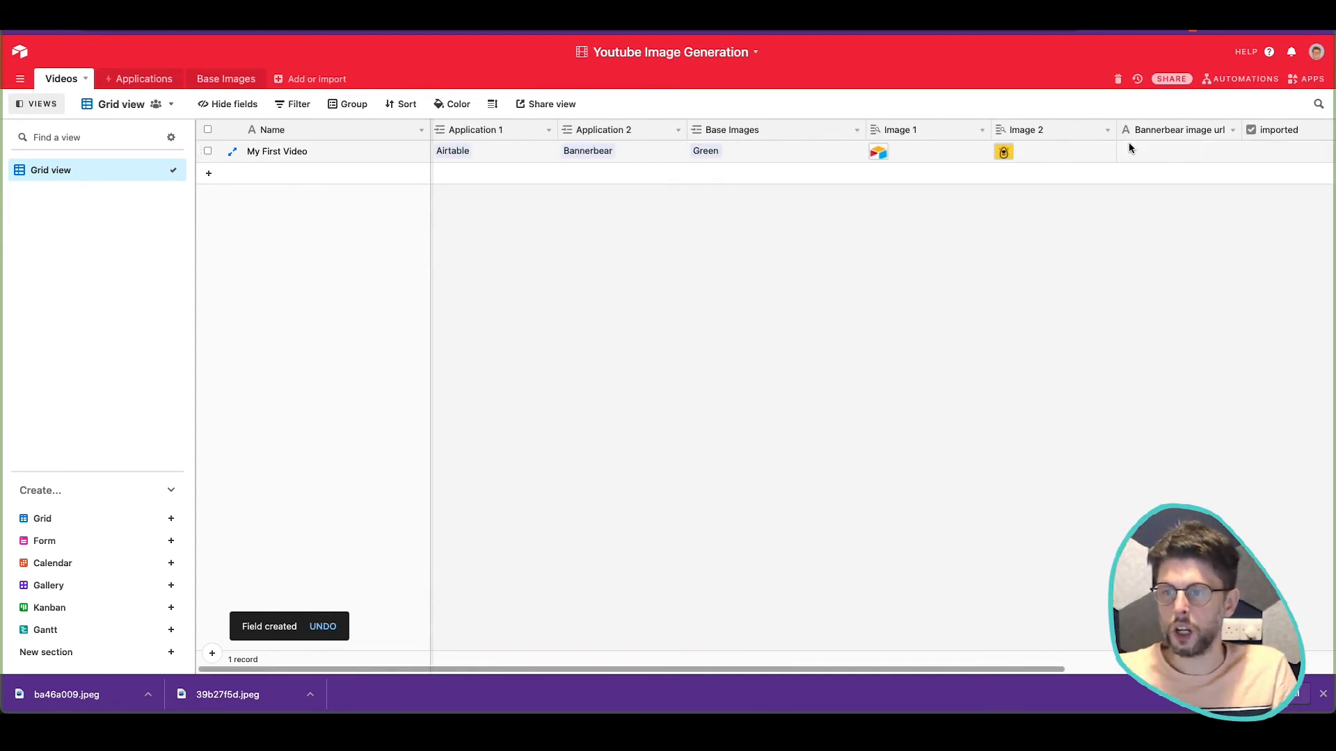
scroll(1129, 142, right, 3)
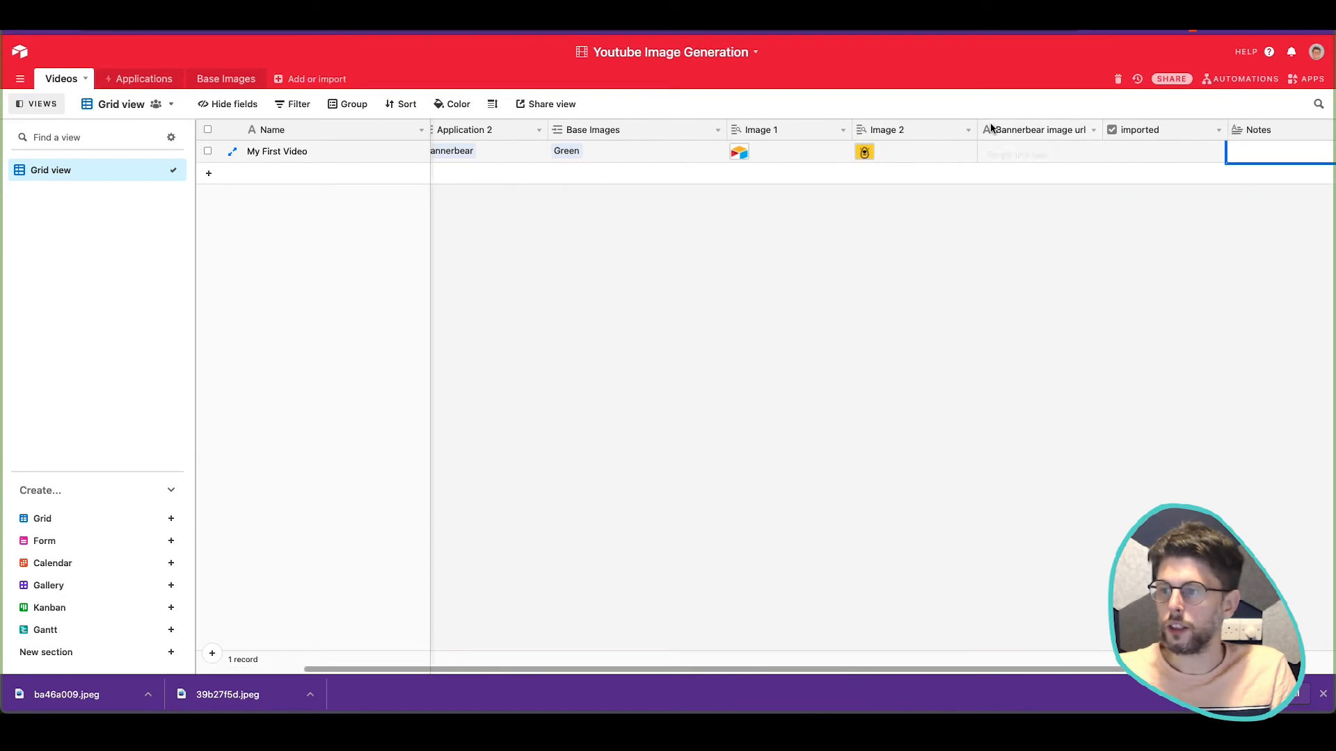
click(1094, 130)
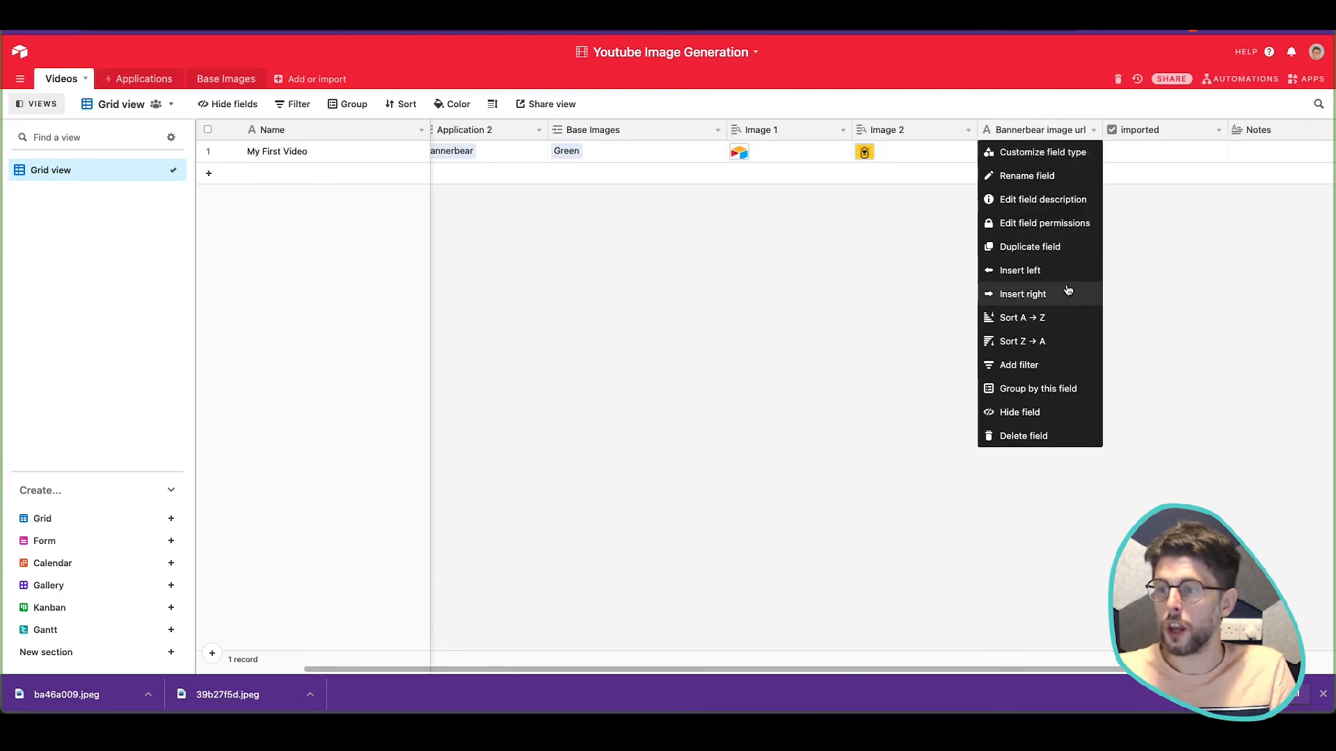
click(948, 269)
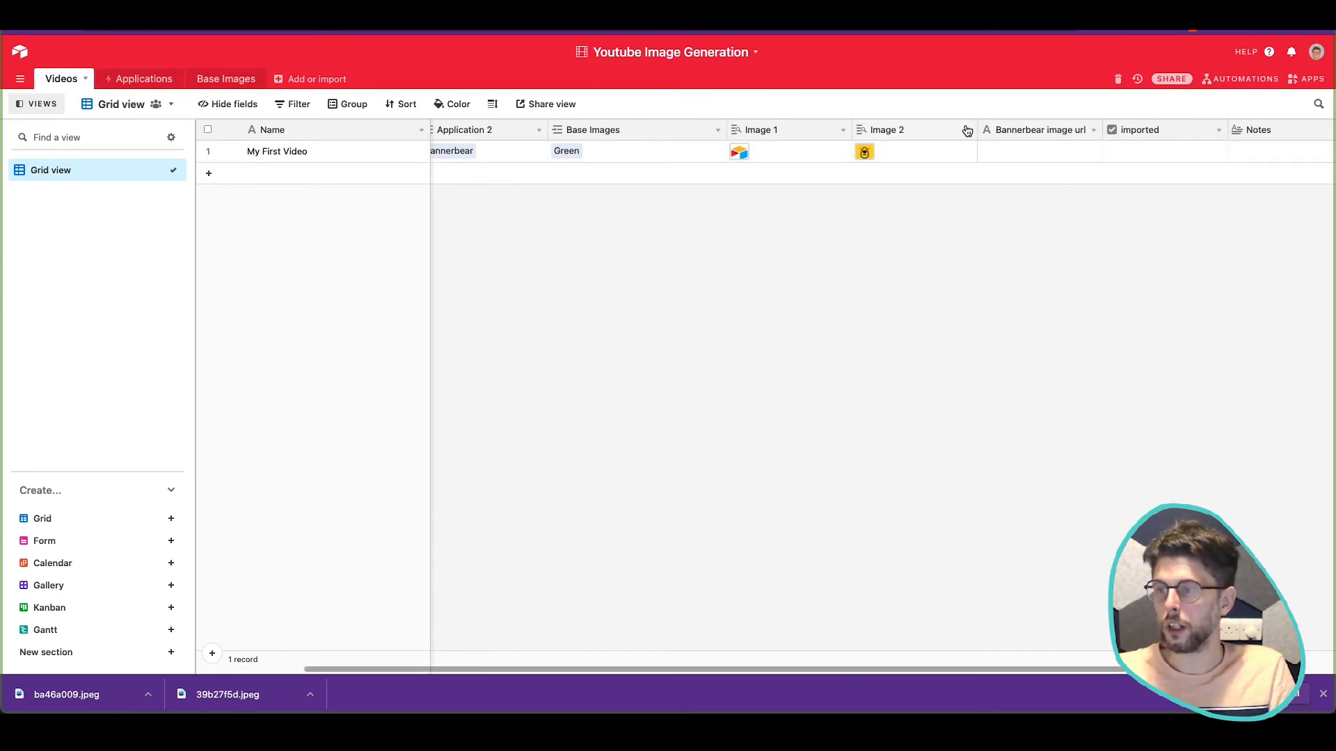
click(967, 130)
click(947, 247)
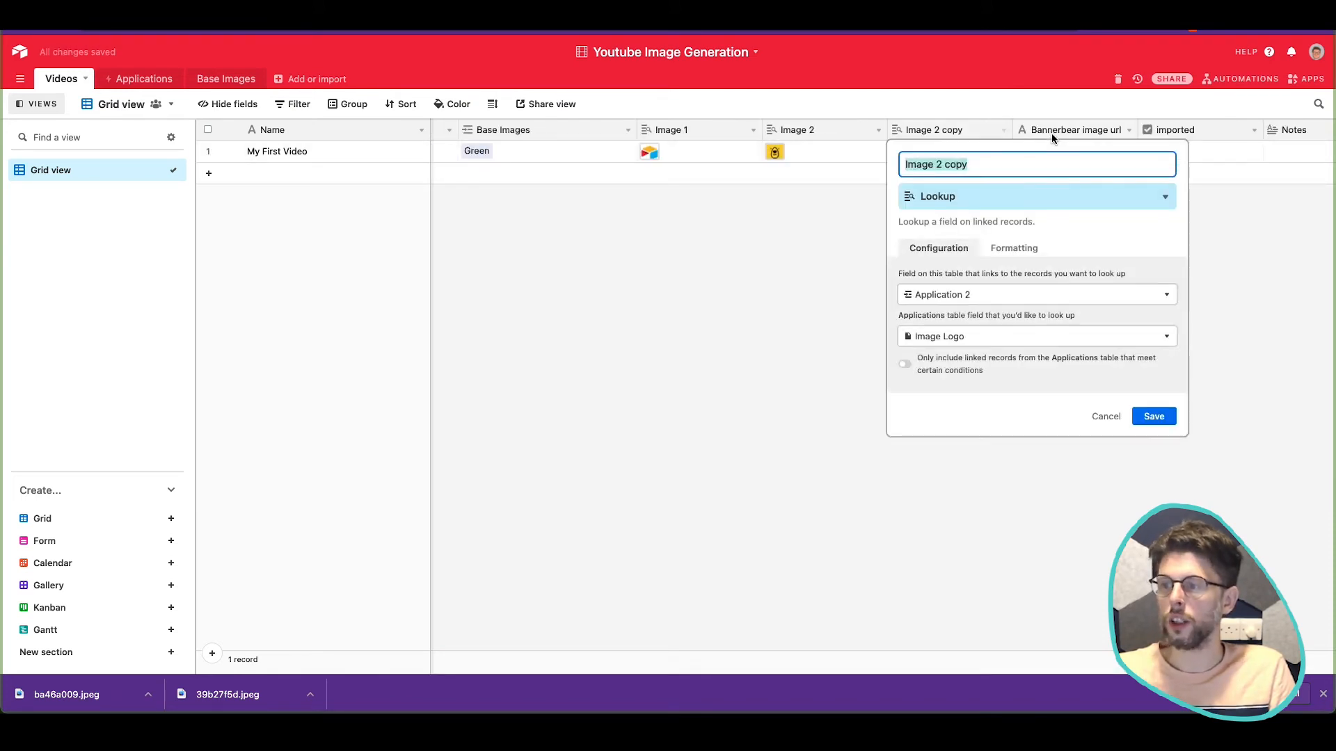
text(Base )
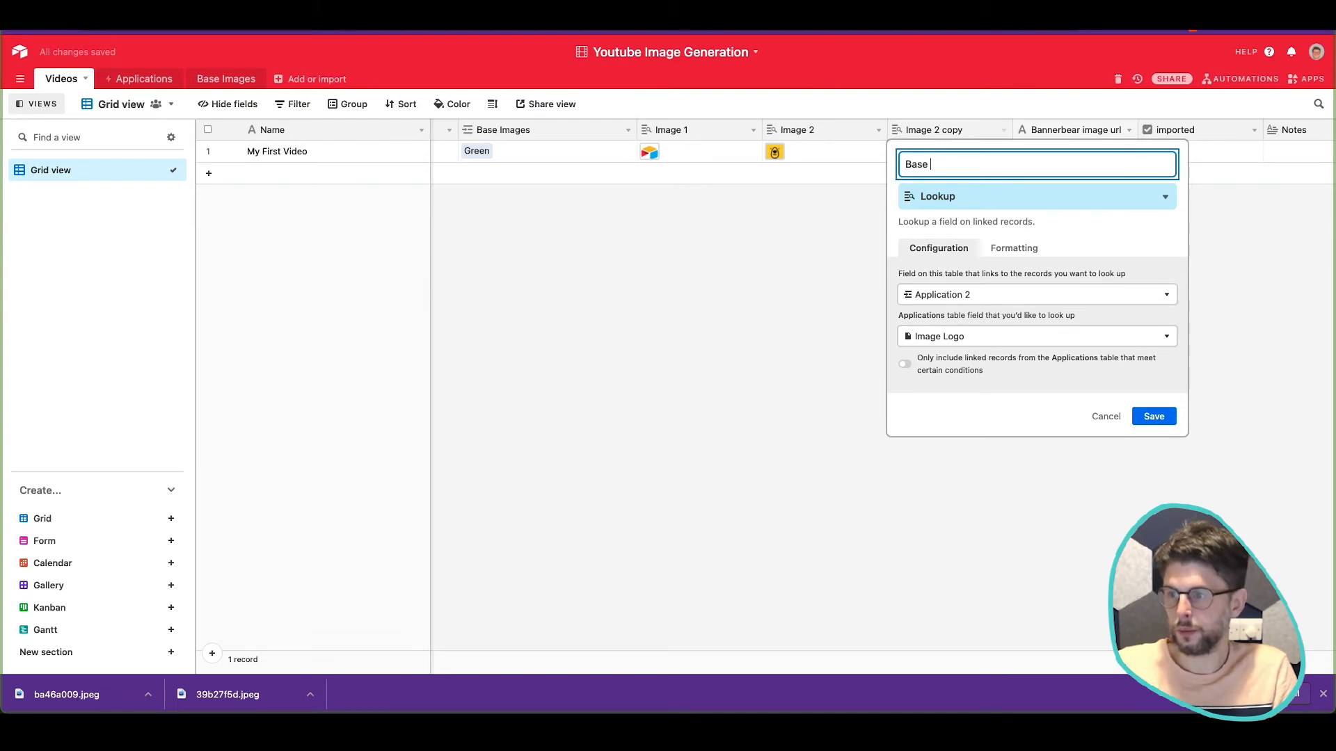
text(Image)
key(ctrl+a)
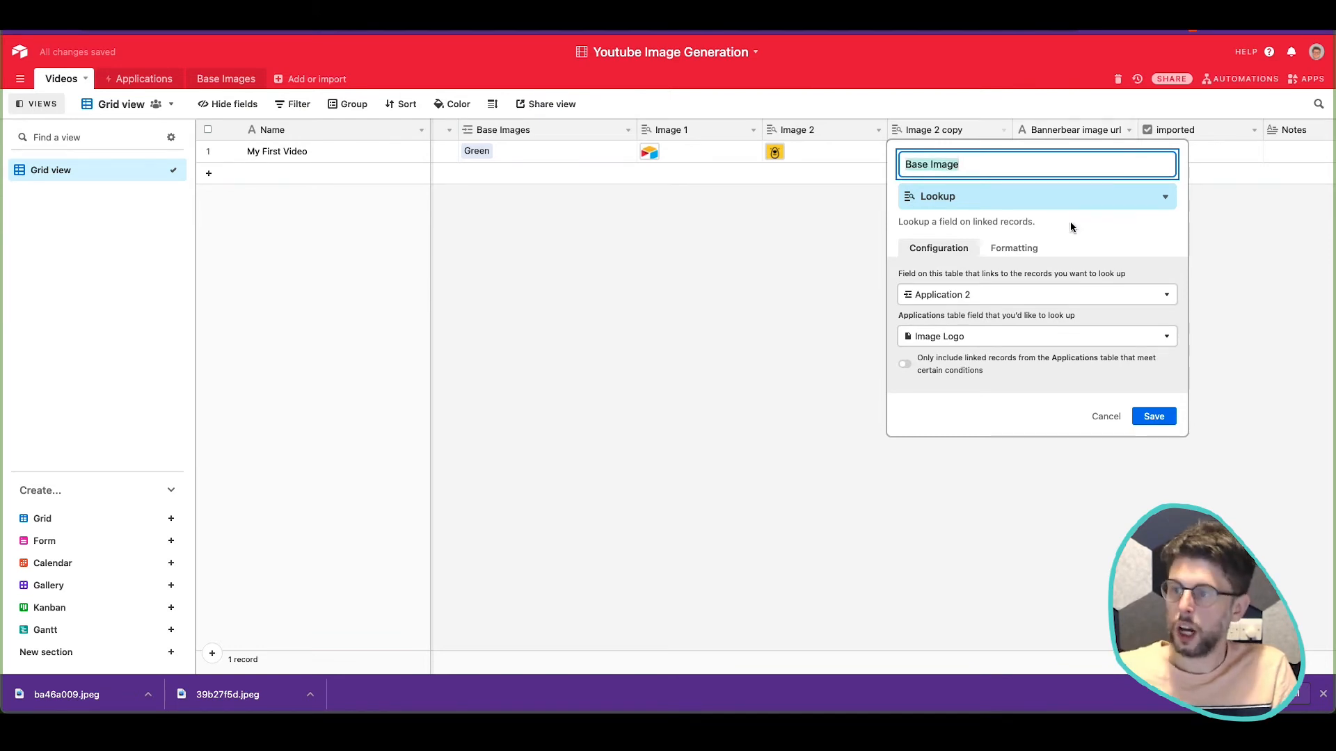
Step: Set the Base Image lookup to fetch Image through the Base Images link and save the field
click(1062, 294)
click(1019, 384)
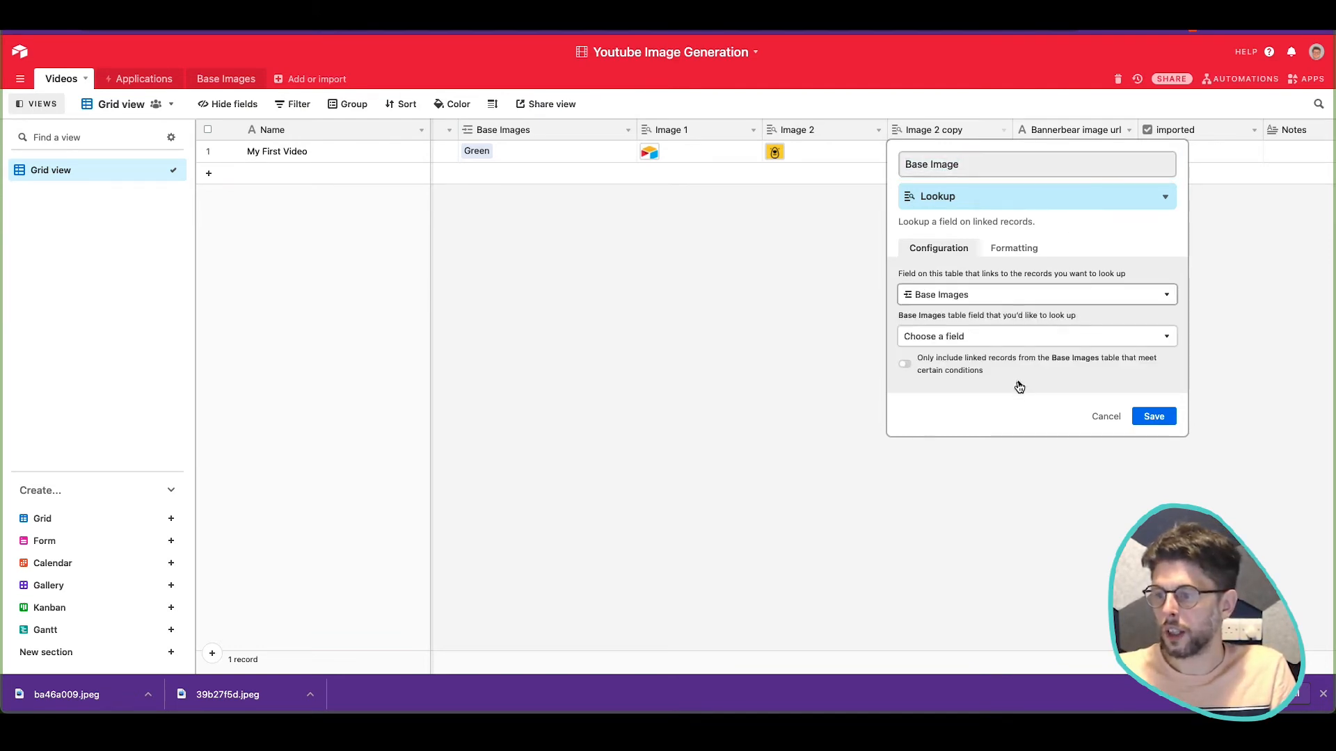
click(980, 337)
click(954, 403)
click(1149, 416)
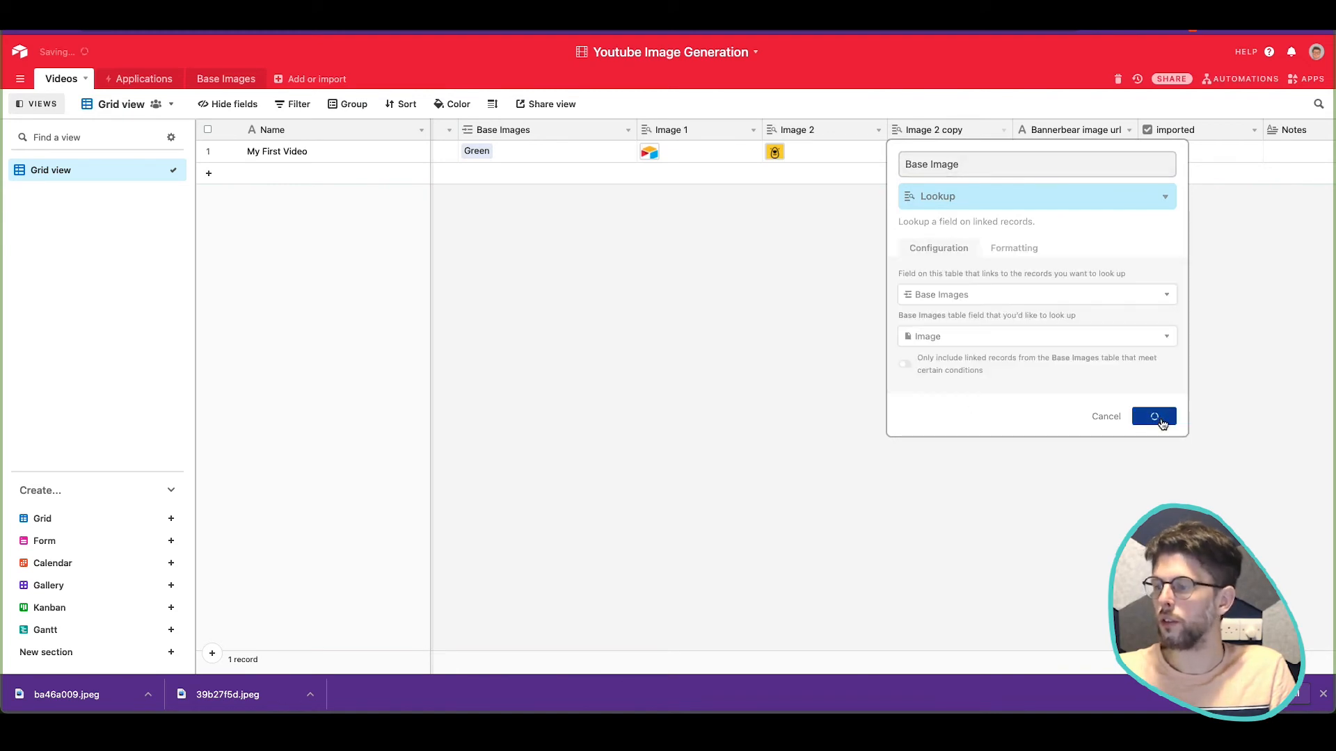
Step: Move the Base Image column directly in front of Image 1 in the Videos table
scroll(835, 164, left, 2)
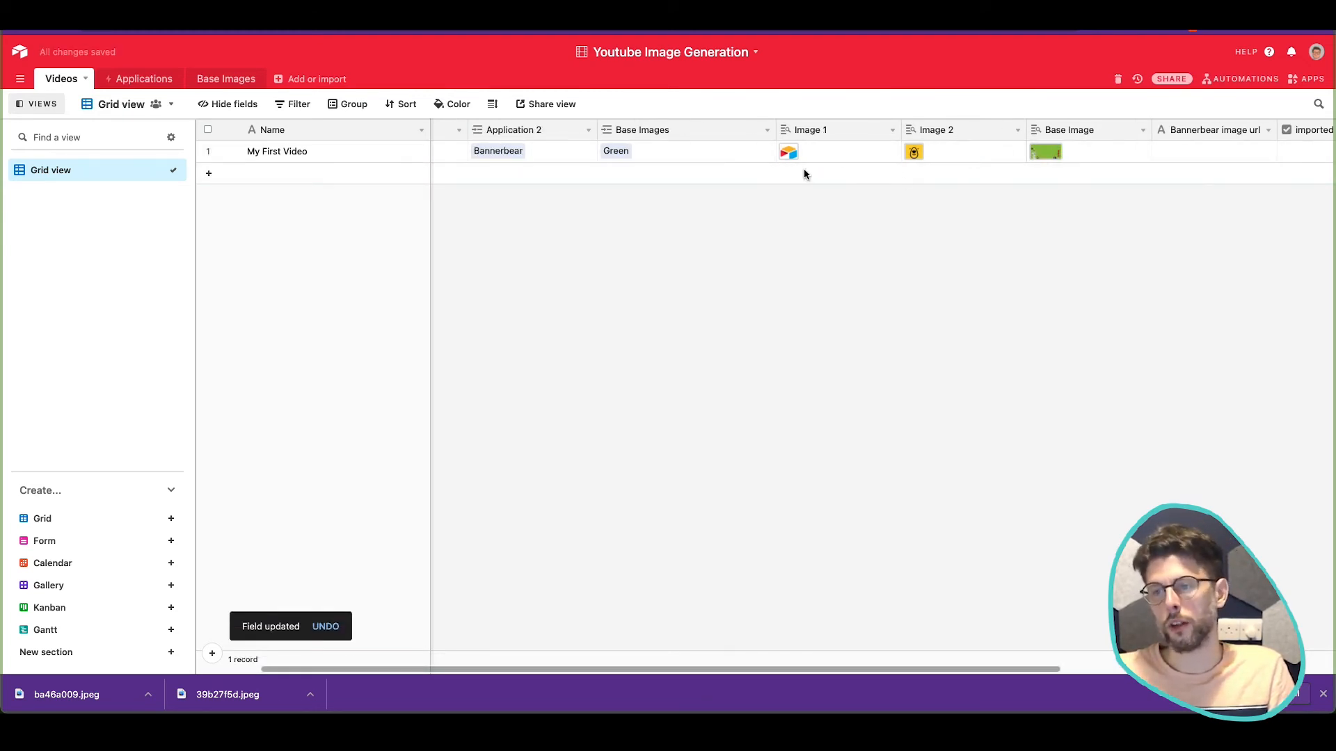
drag(1064, 129, 835, 134)
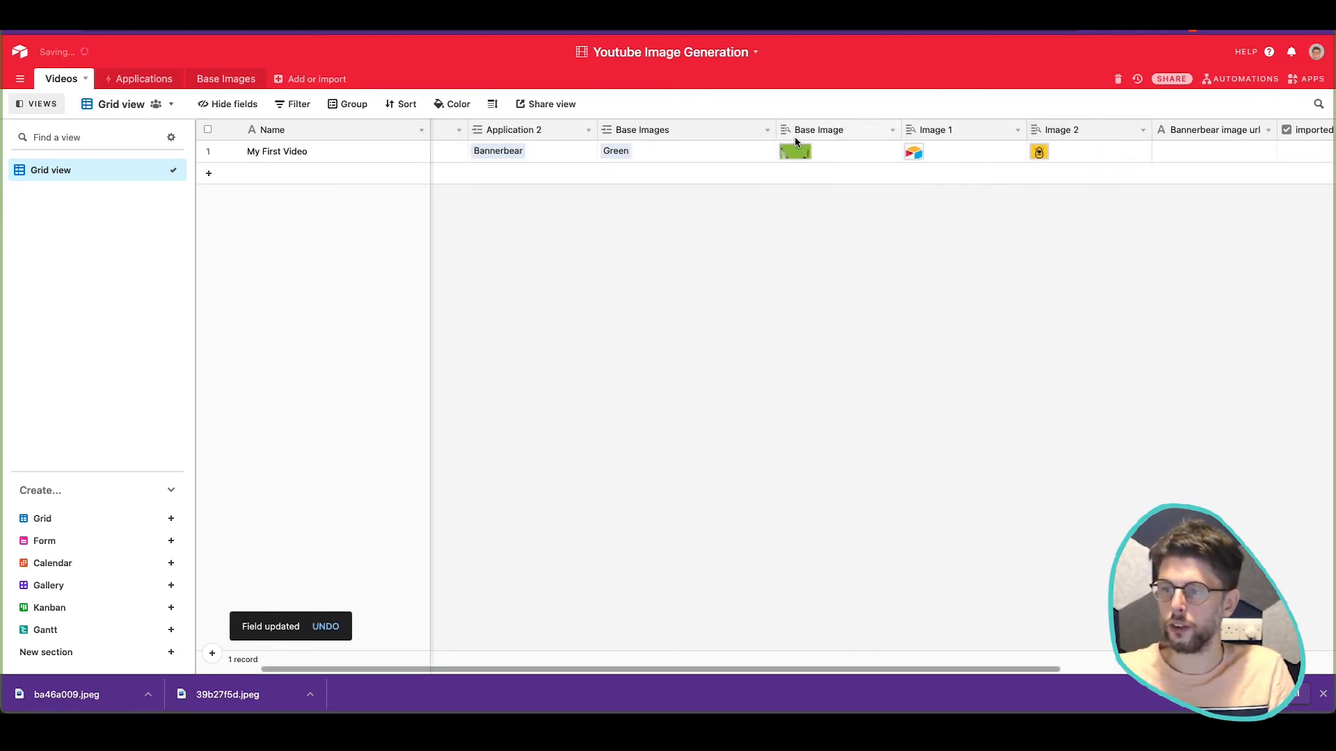
scroll(881, 215, left, 2)
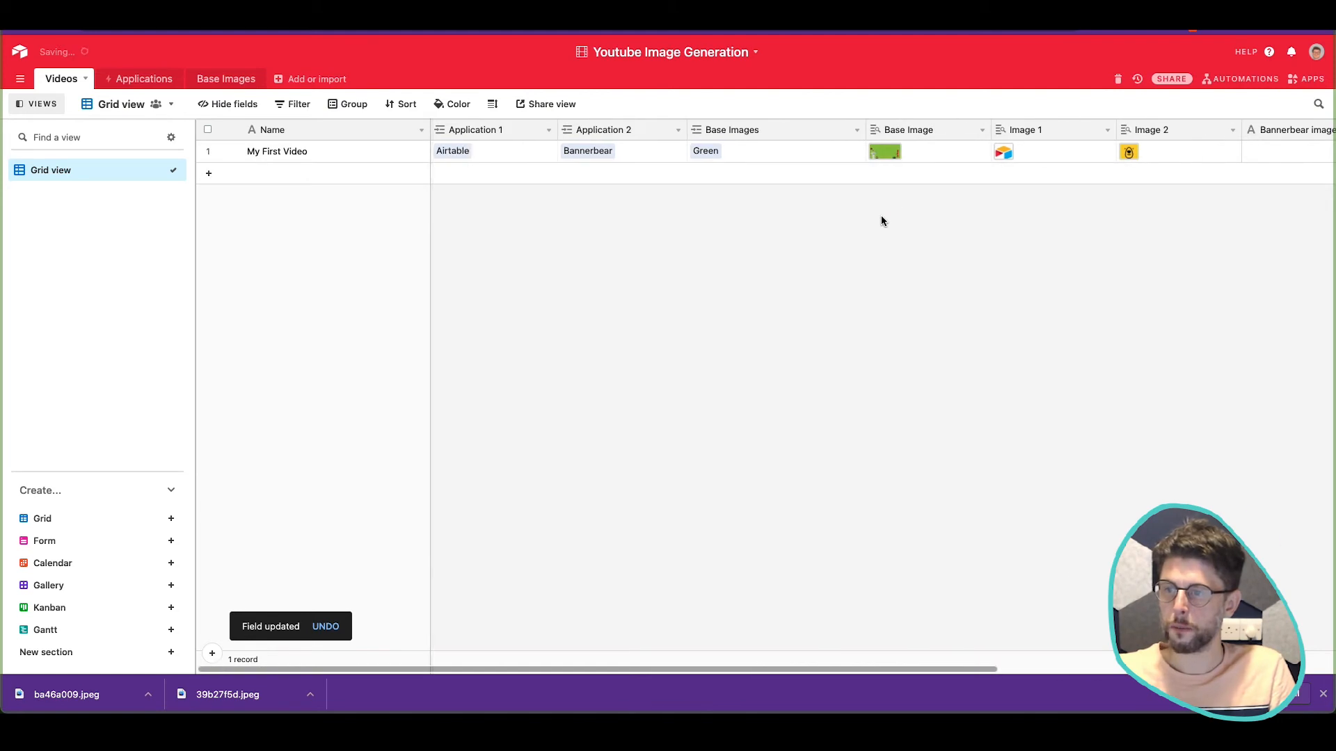
click(248, 105)
click(498, 281)
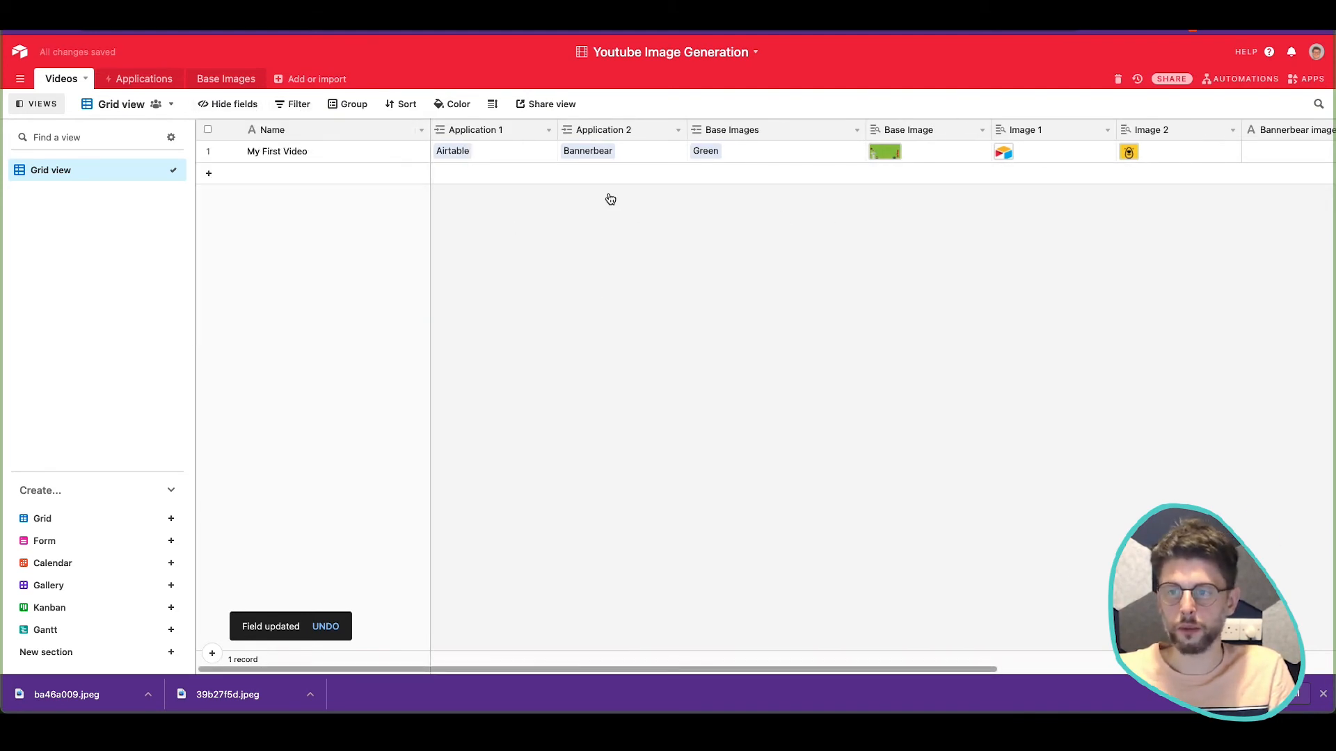
Step: Move the Notes column directly in front of Bannerbear image url
scroll(761, 200, right, 4)
scroll(872, 174, right, 3)
scroll(558, 164, left, 2)
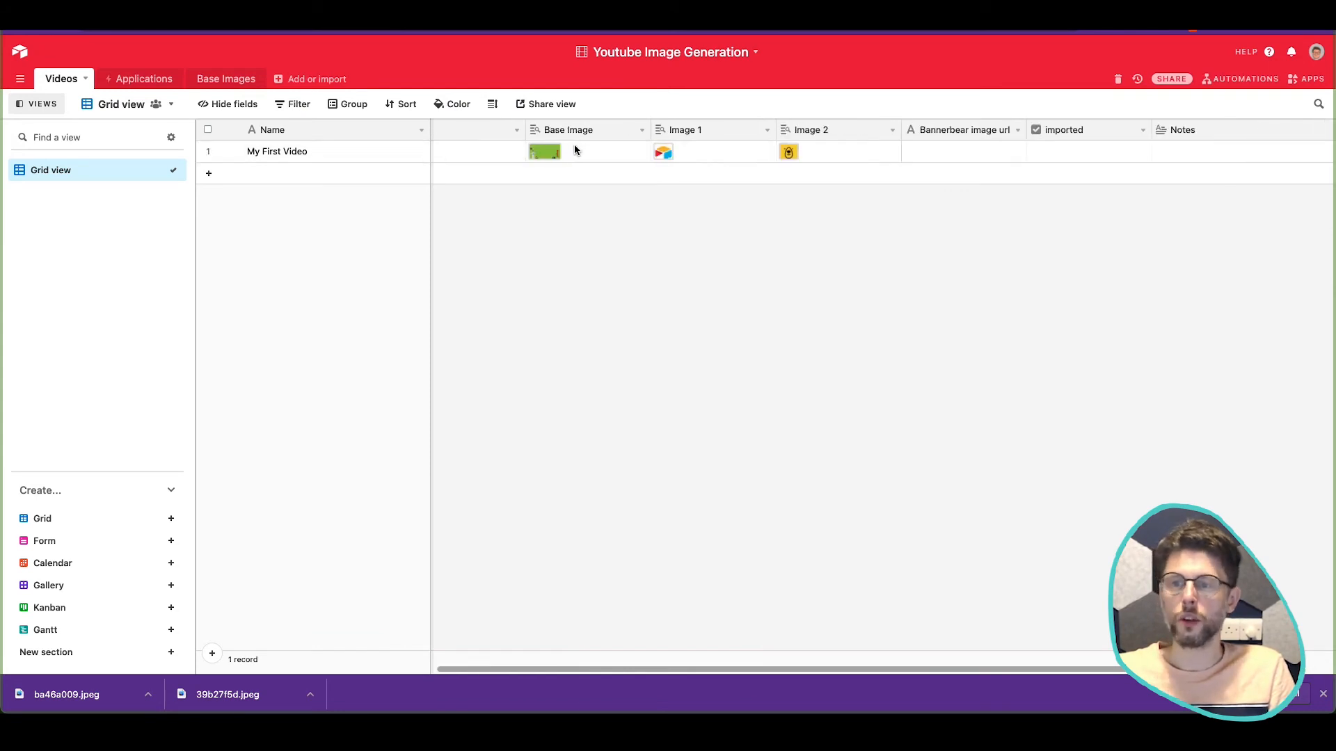
scroll(857, 174, right, 2)
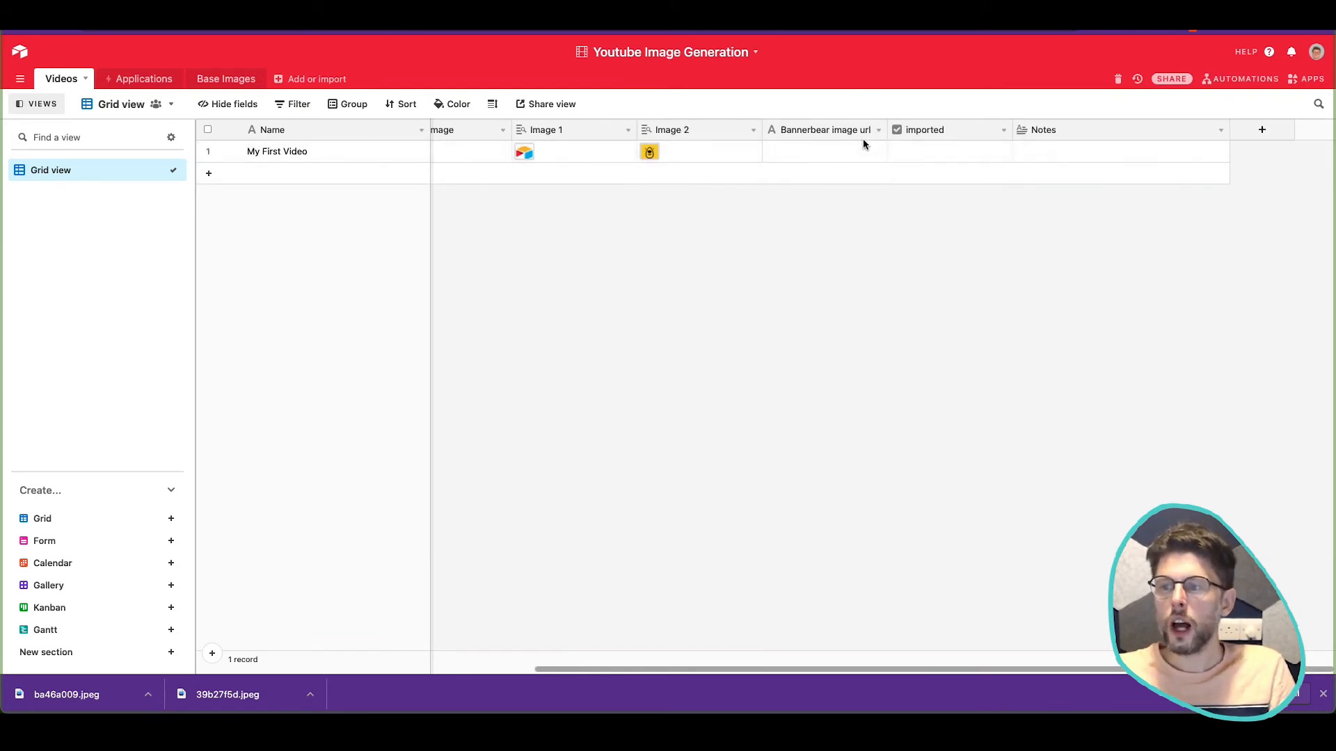
drag(1058, 128, 825, 126)
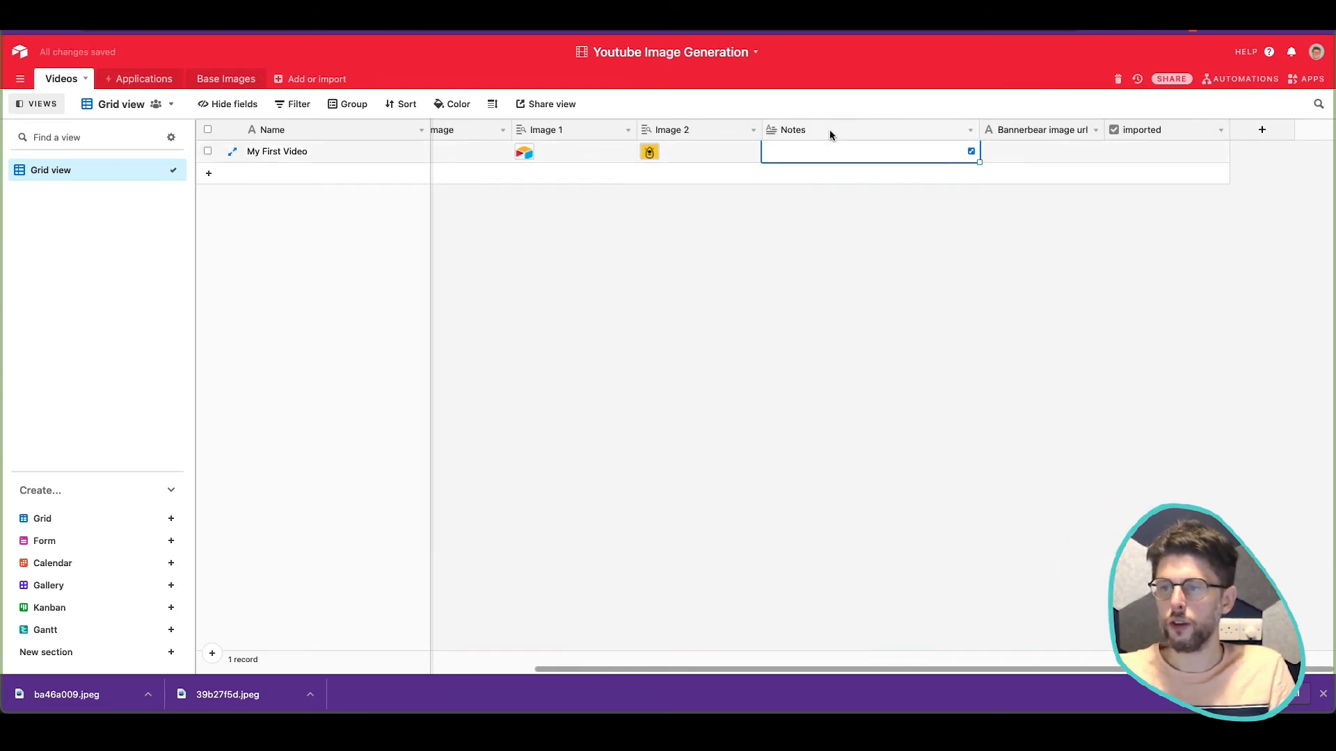
Step: Rename the Notes field to Copy and widen its column
double_click(829, 129)
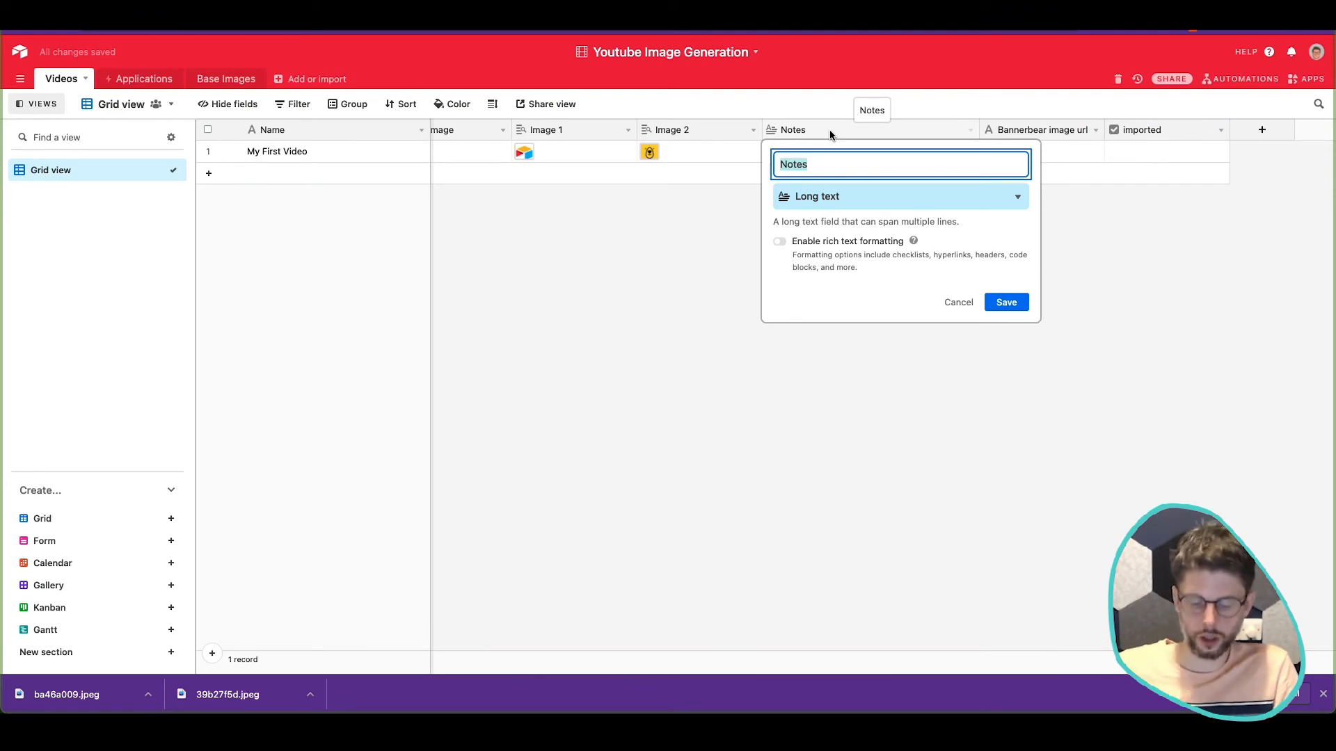
text(Copy)
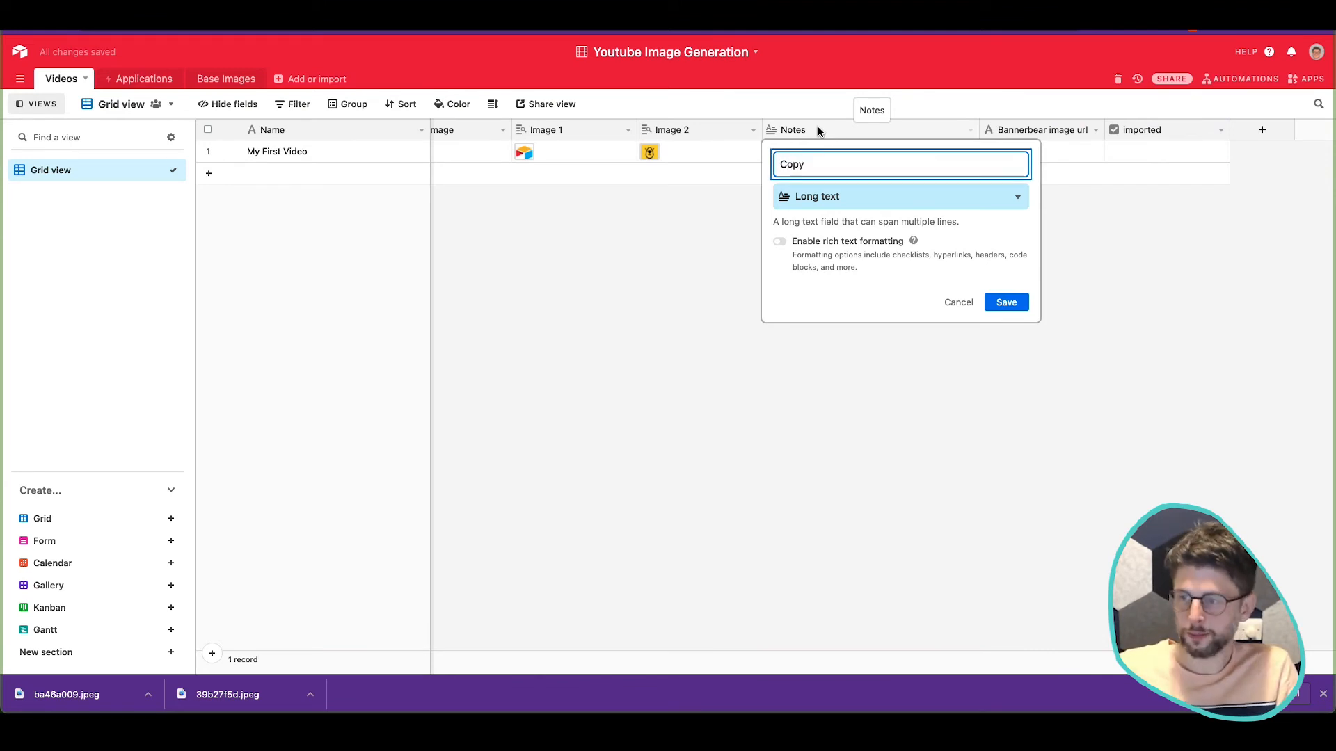
click(1005, 302)
drag(981, 134, 1021, 132)
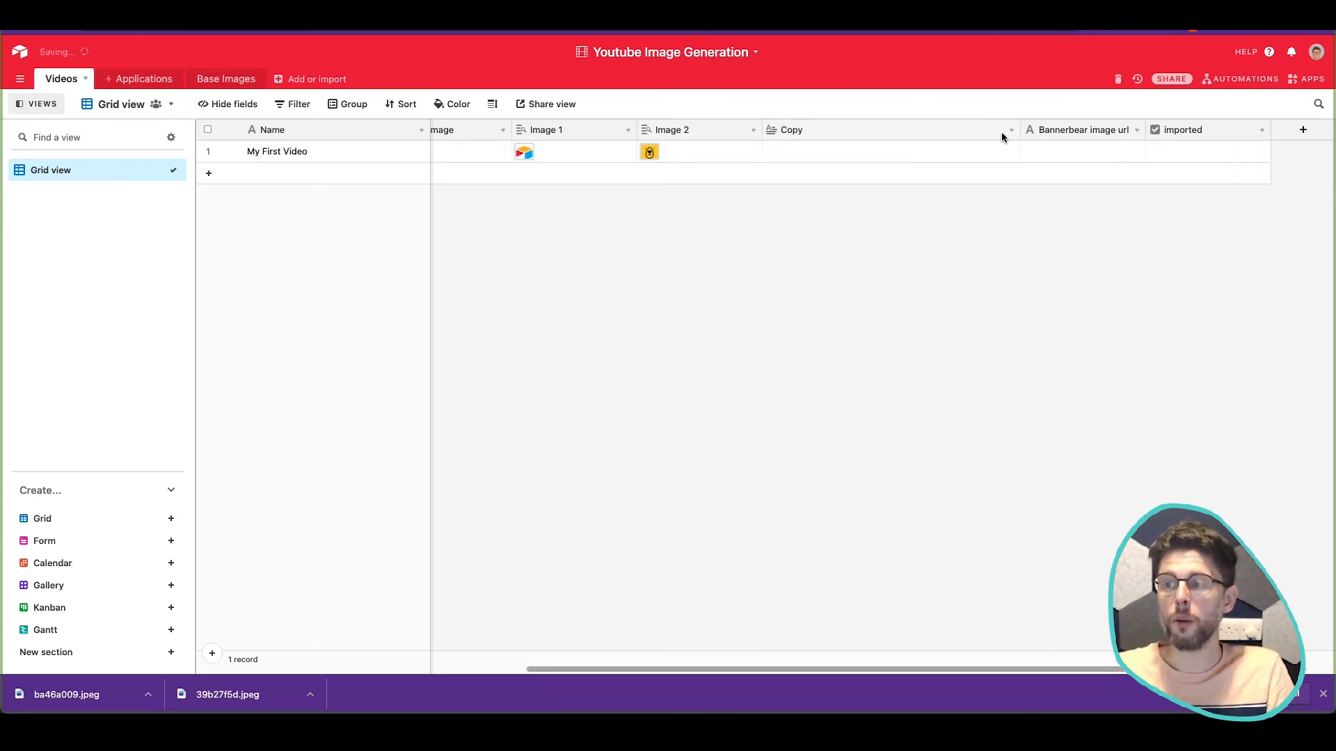
Step: Enter "Create Youtube Thumbnails automatically using Airtable and Bannerbear." as the Copy text of My First Video
click(960, 147)
click(964, 150)
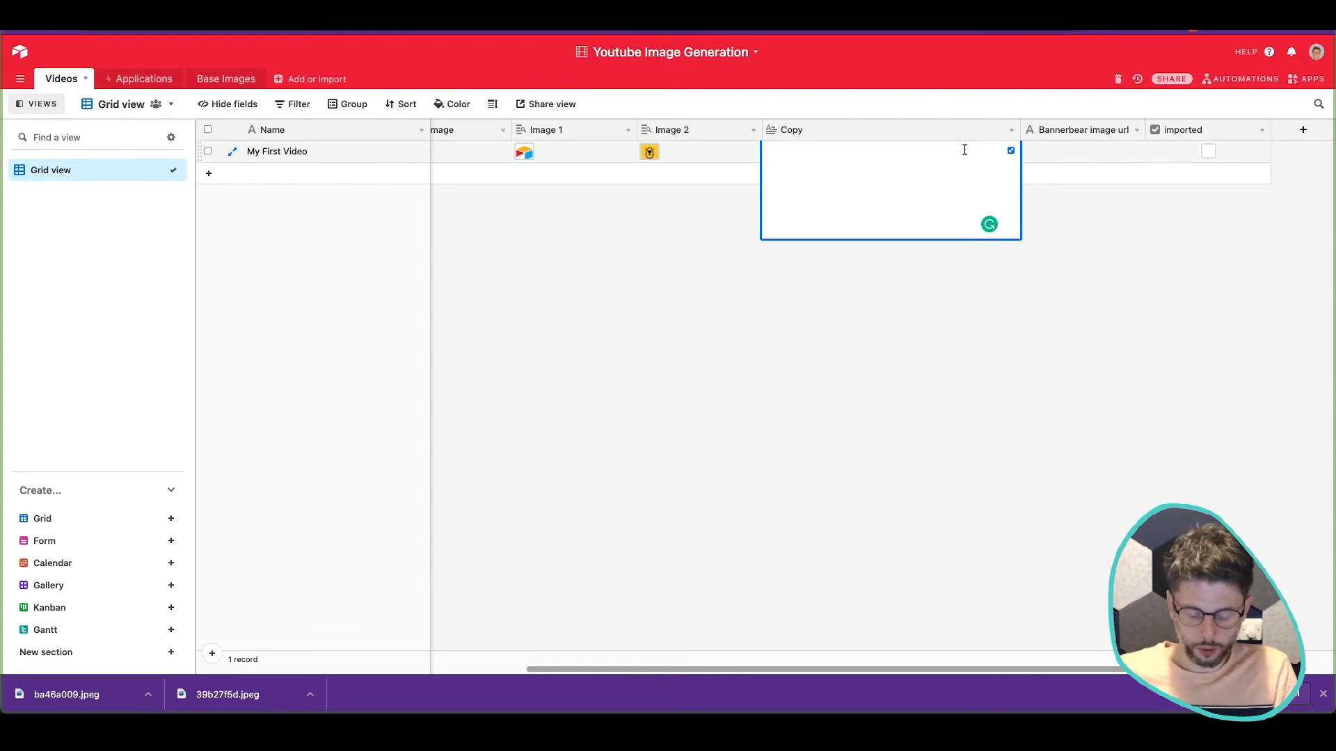
text(Conn)
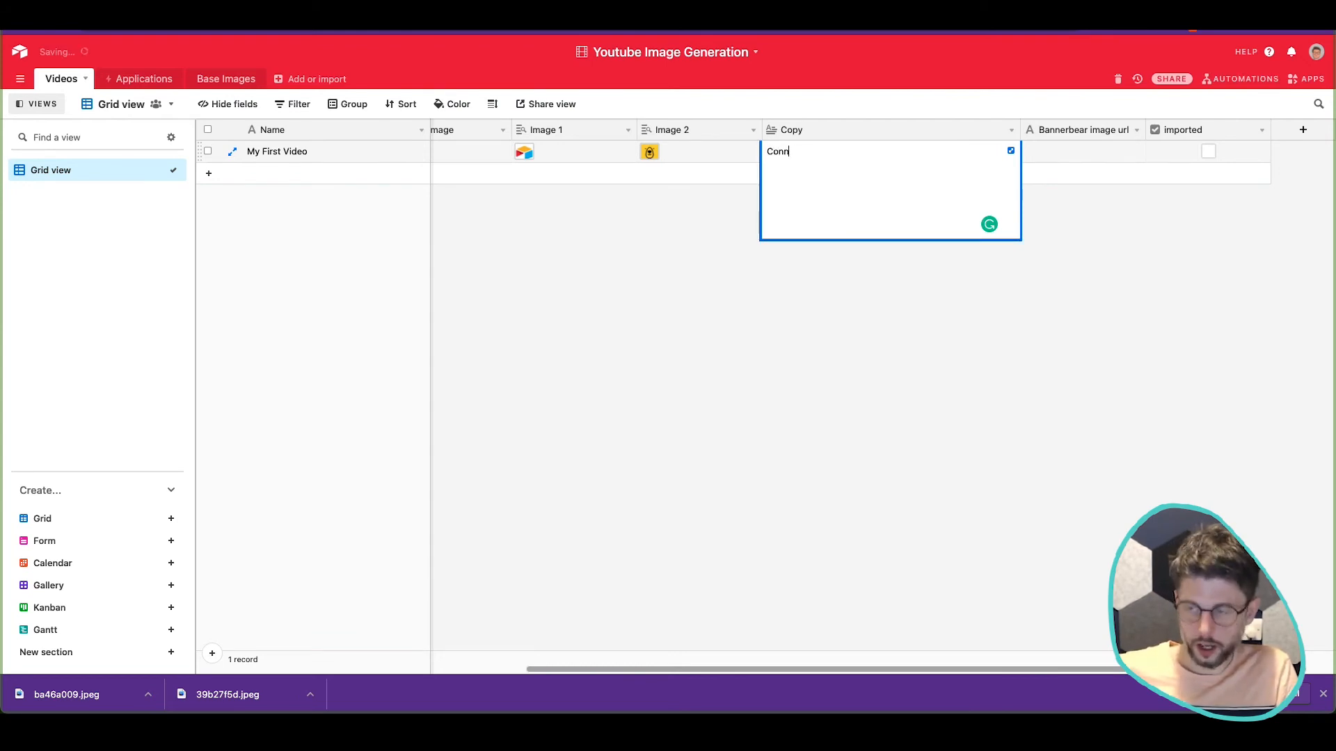
text(ect)
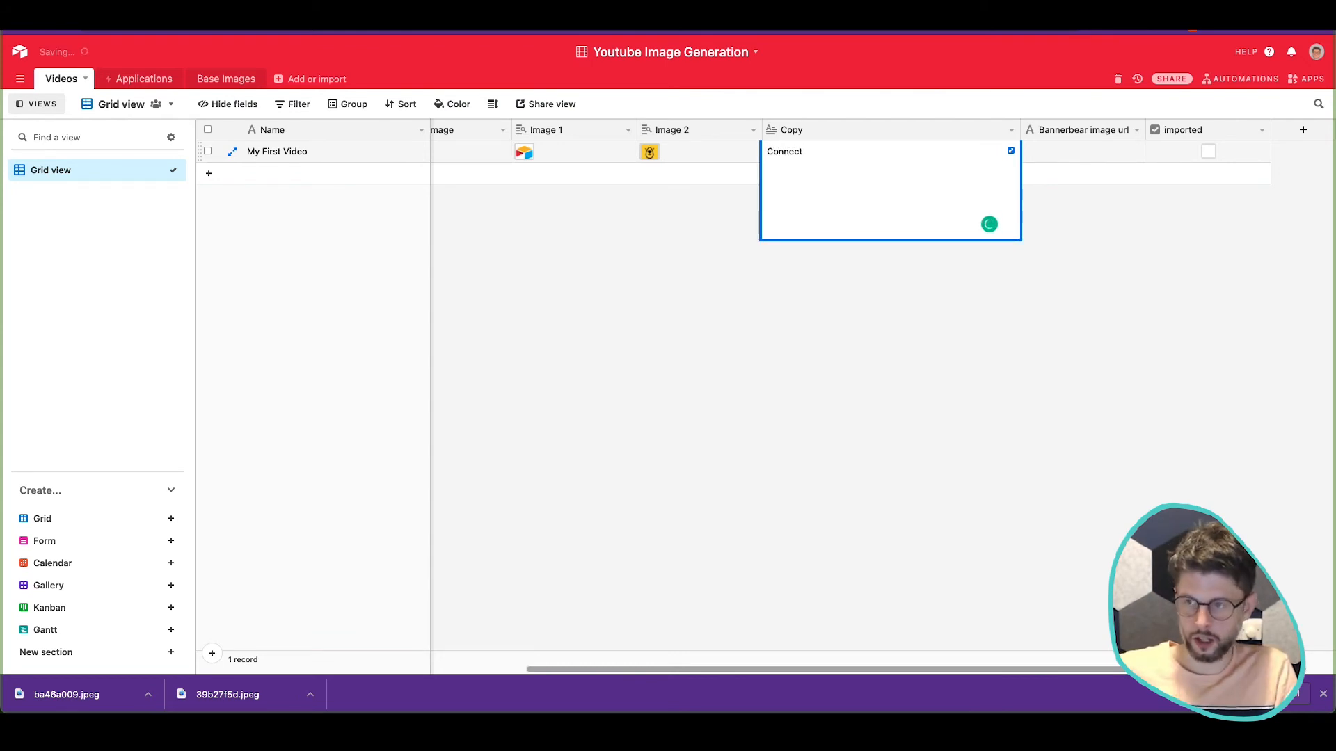
key(alt+BackSpace)
text(Create Youtube Thumbnails)
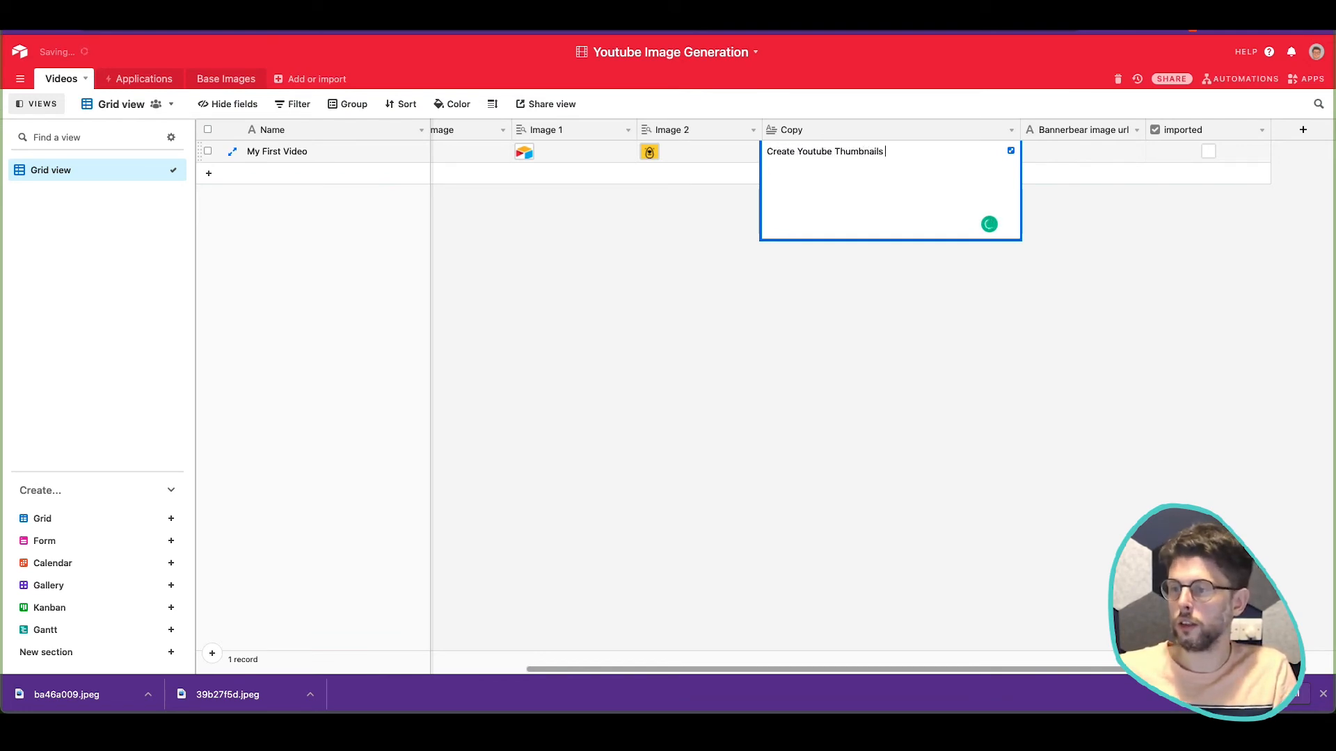
text(auto)
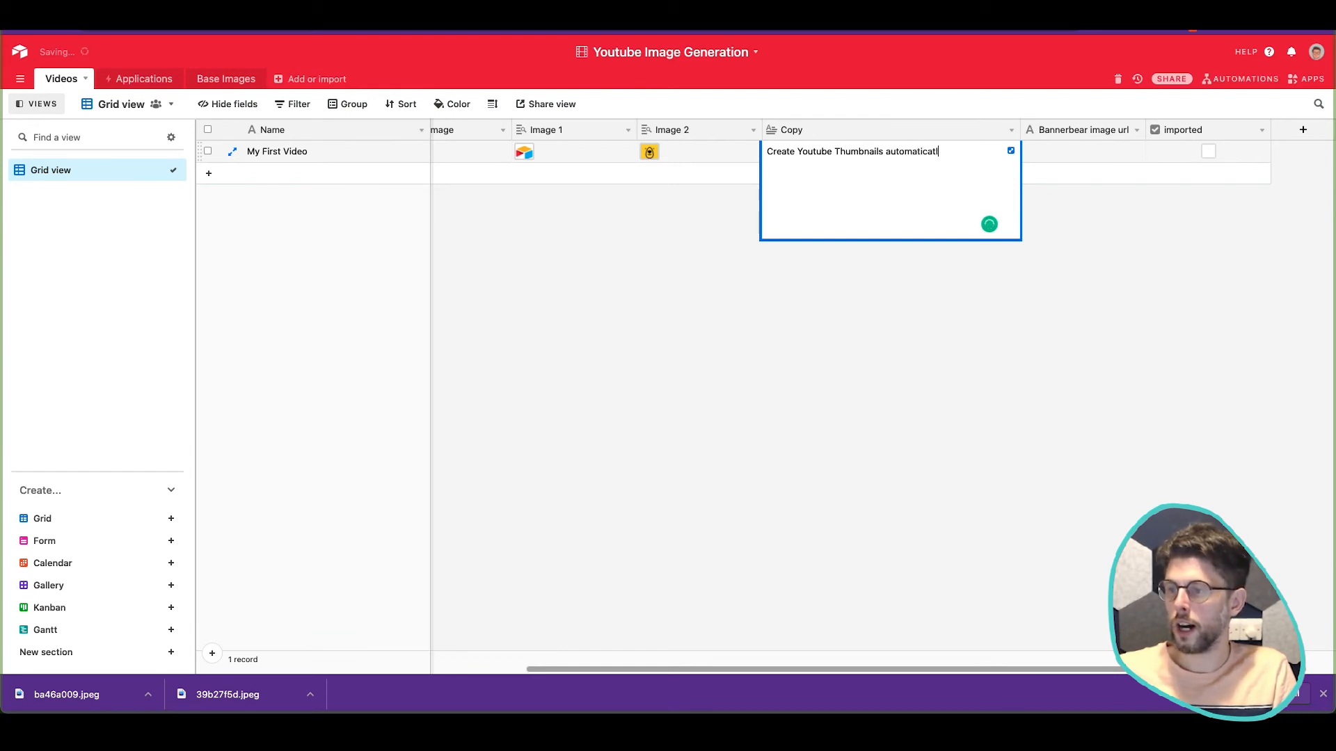
text(matically)
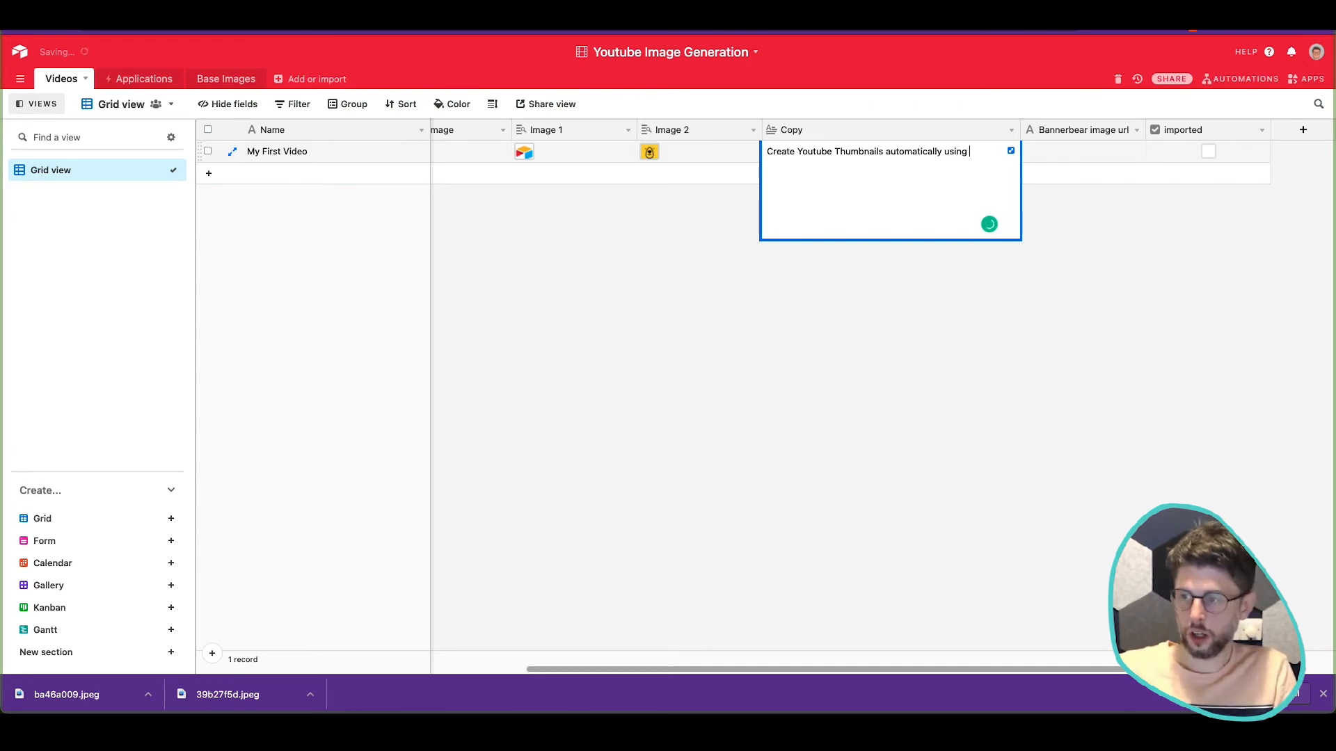
text(using Airtable and Bannerbear.)
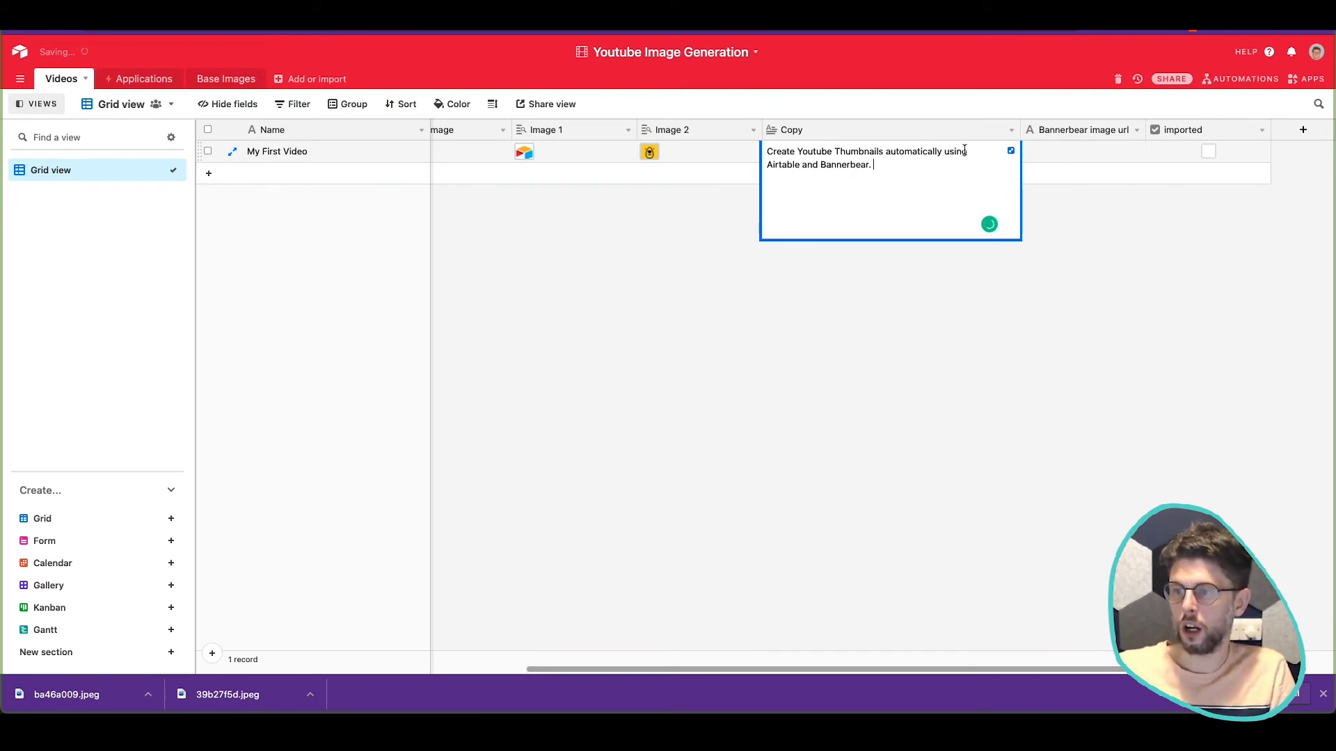
click(1006, 294)
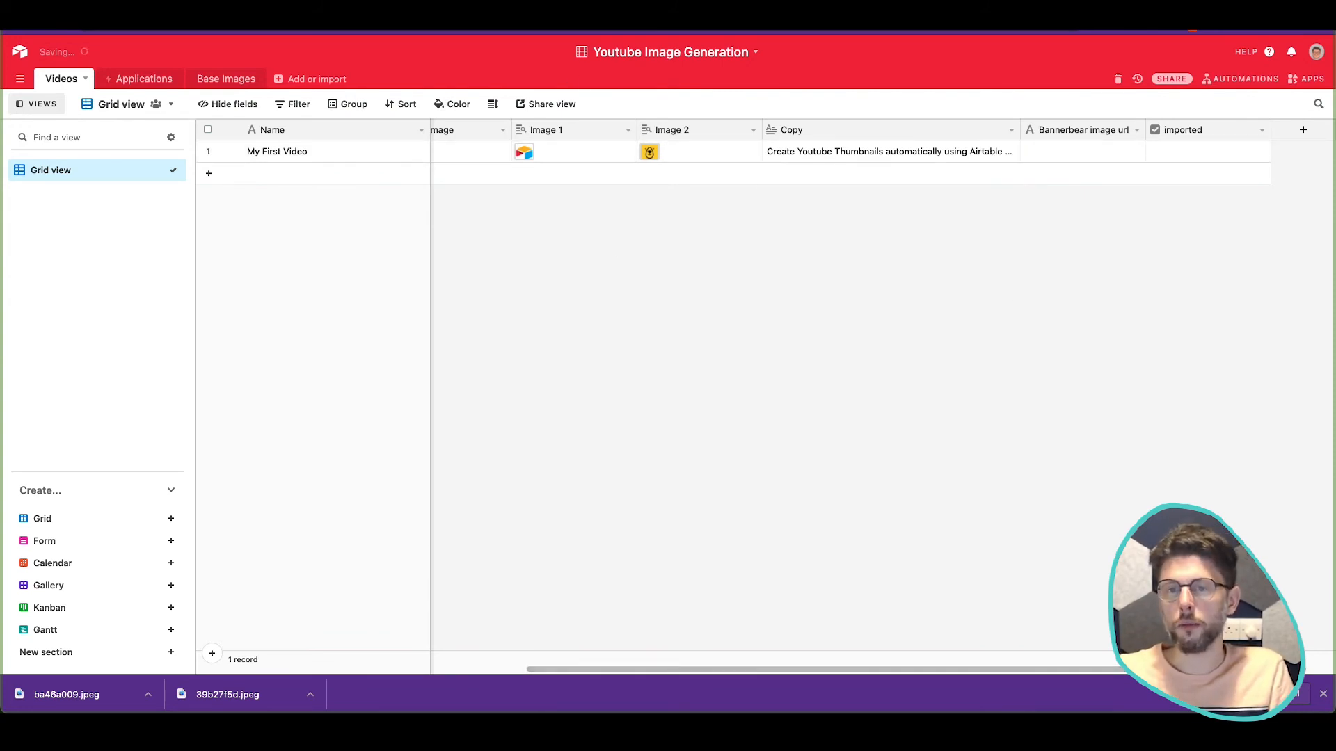
Step: Switch to Bannerbear, refresh the Airtable field mapping and look through the columns offered for import
key(ctrl+Tab)
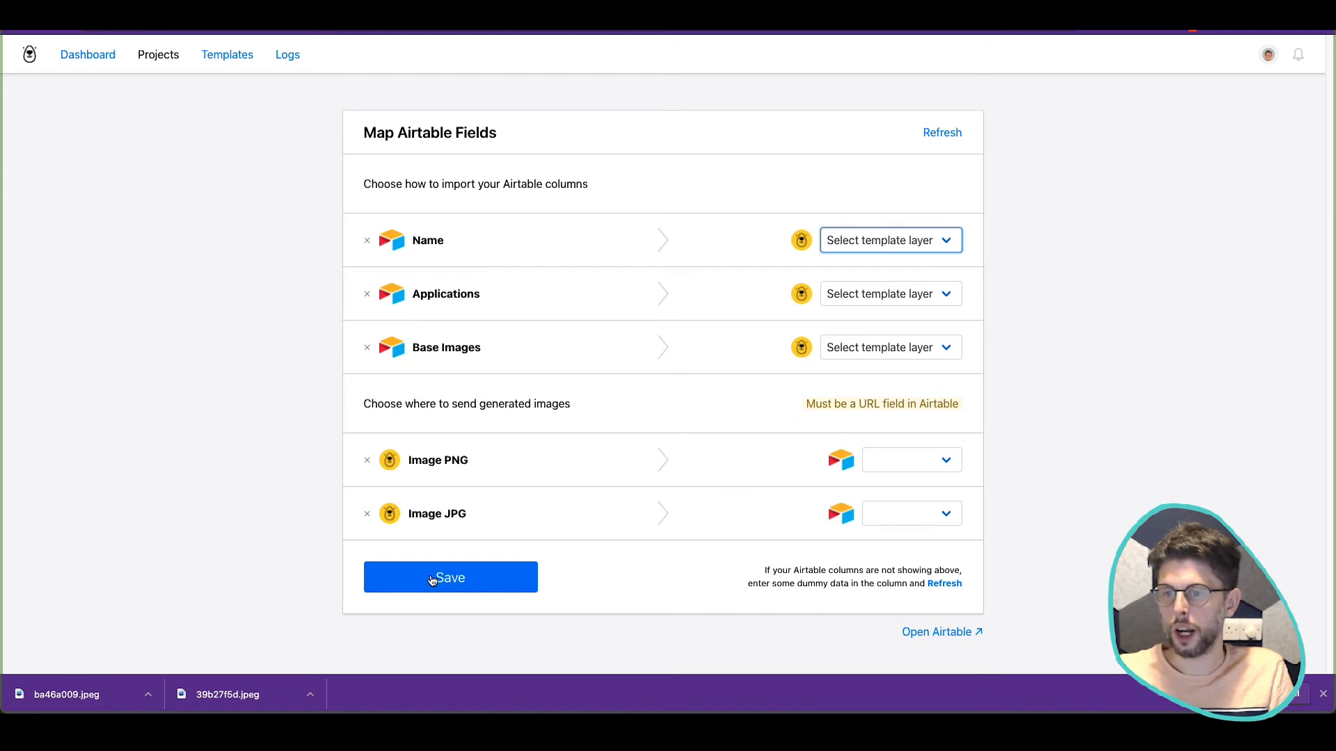
click(942, 135)
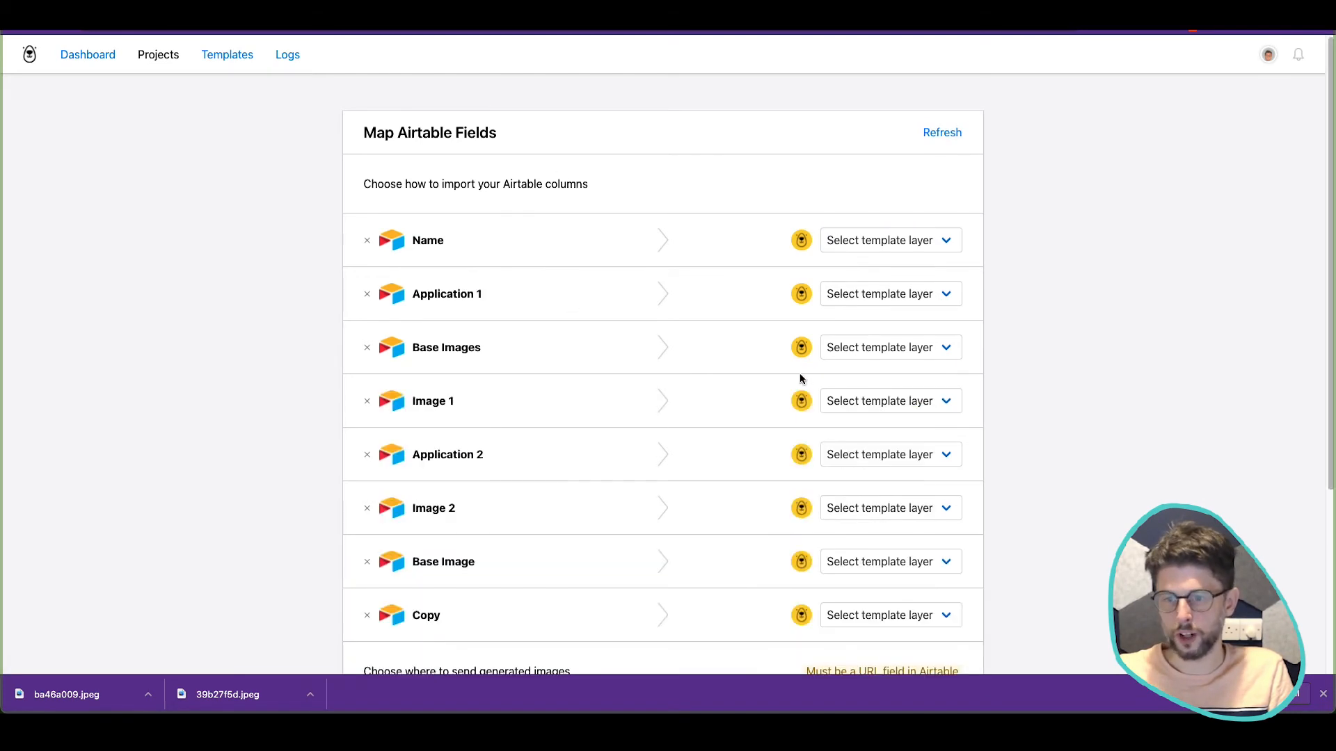
scroll(785, 525, down, 3)
scroll(280, 150, up, 3)
Step: Open the Youtube Thumbnails project in Bannerbear and go to its Youtube Image Template
click(101, 64)
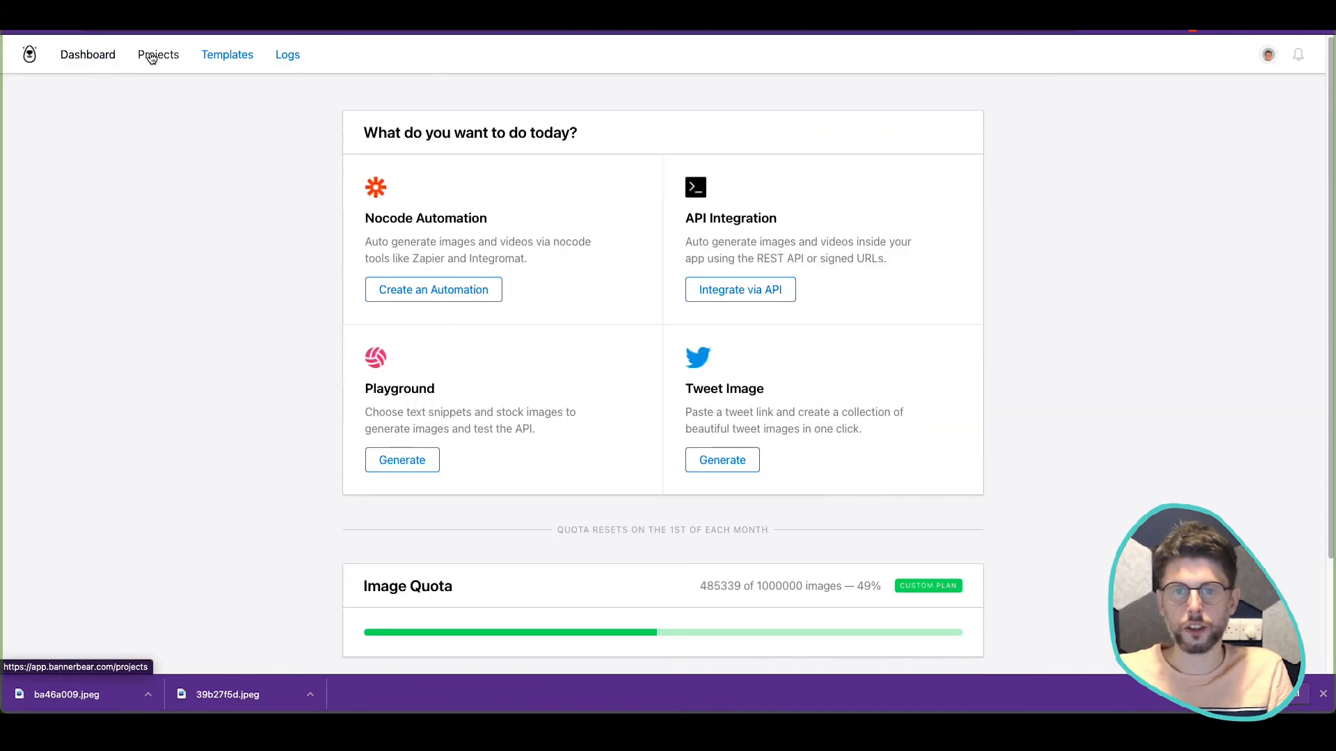
click(149, 55)
scroll(709, 469, down, 4)
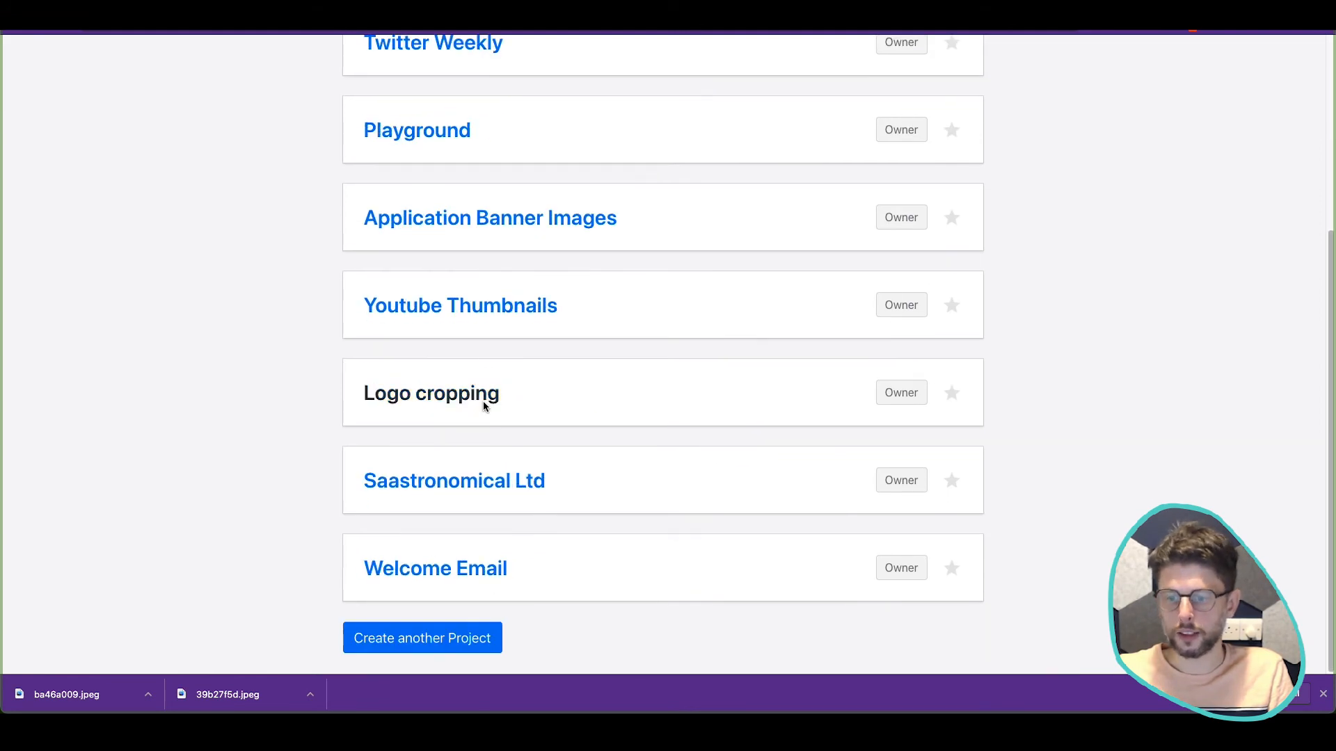
click(485, 306)
click(452, 262)
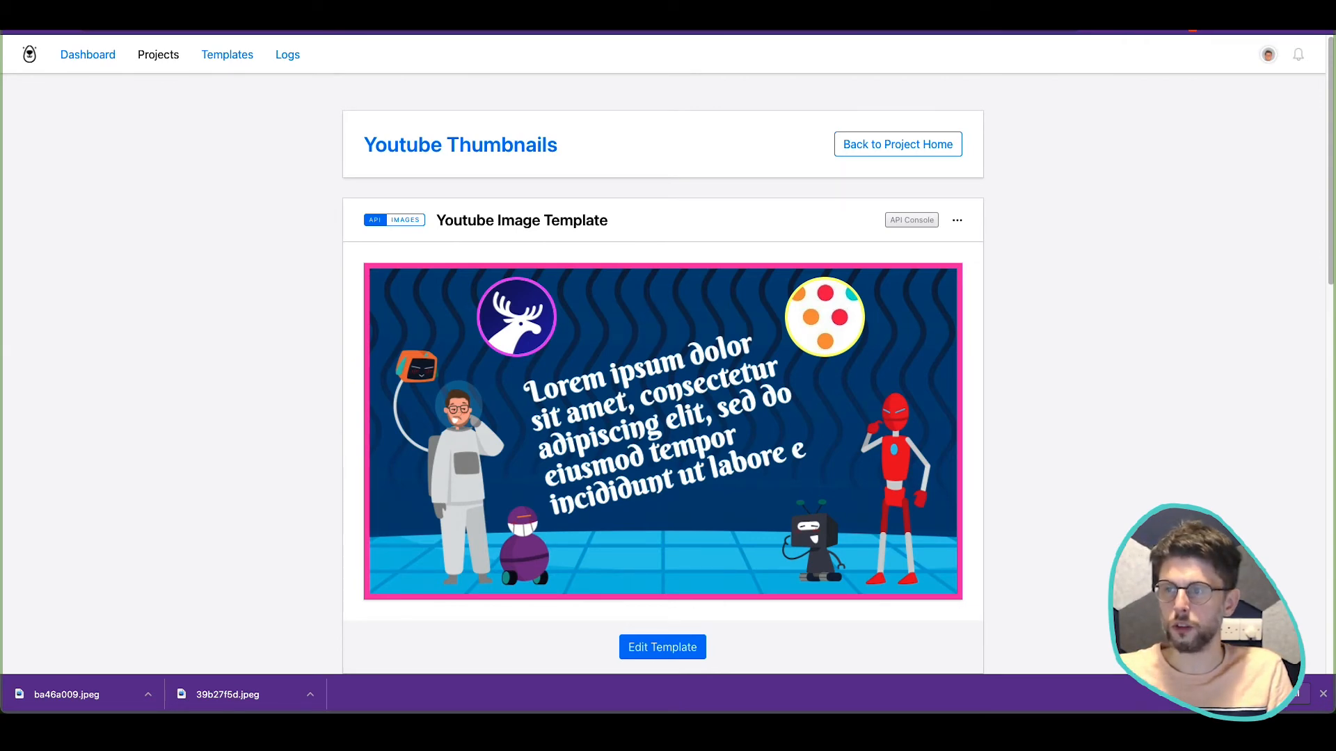
Step: Open the Saastronomical Images base in a new browser tab and view the Saastronomical Logo's example image in the Text Styles table
key(ctrl+t)
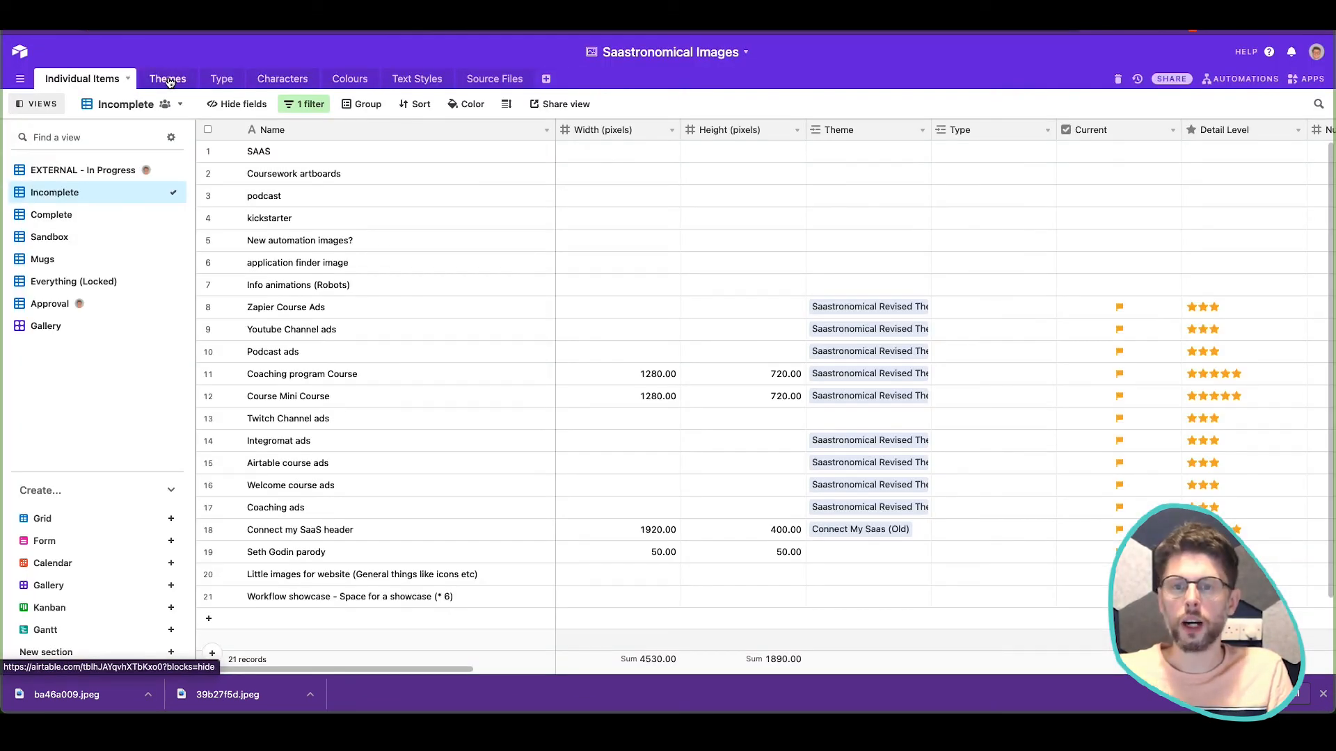
click(411, 80)
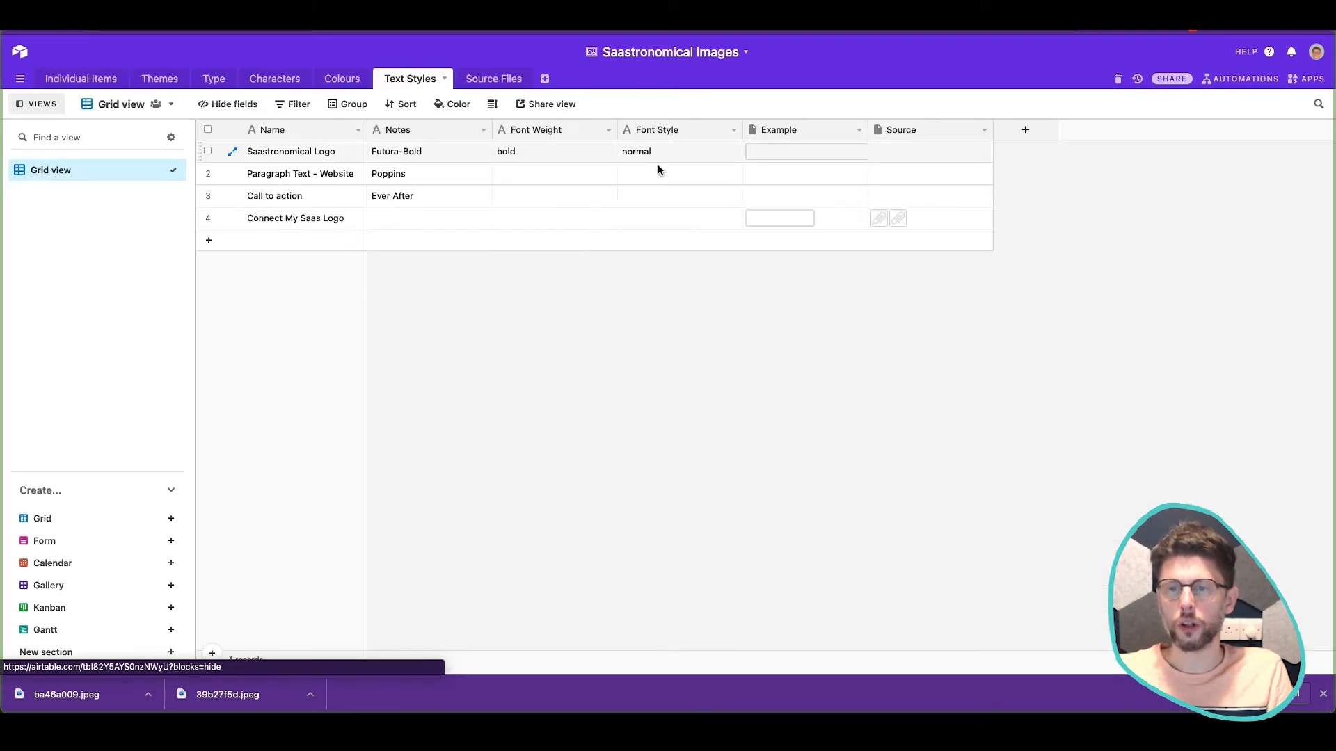
click(832, 159)
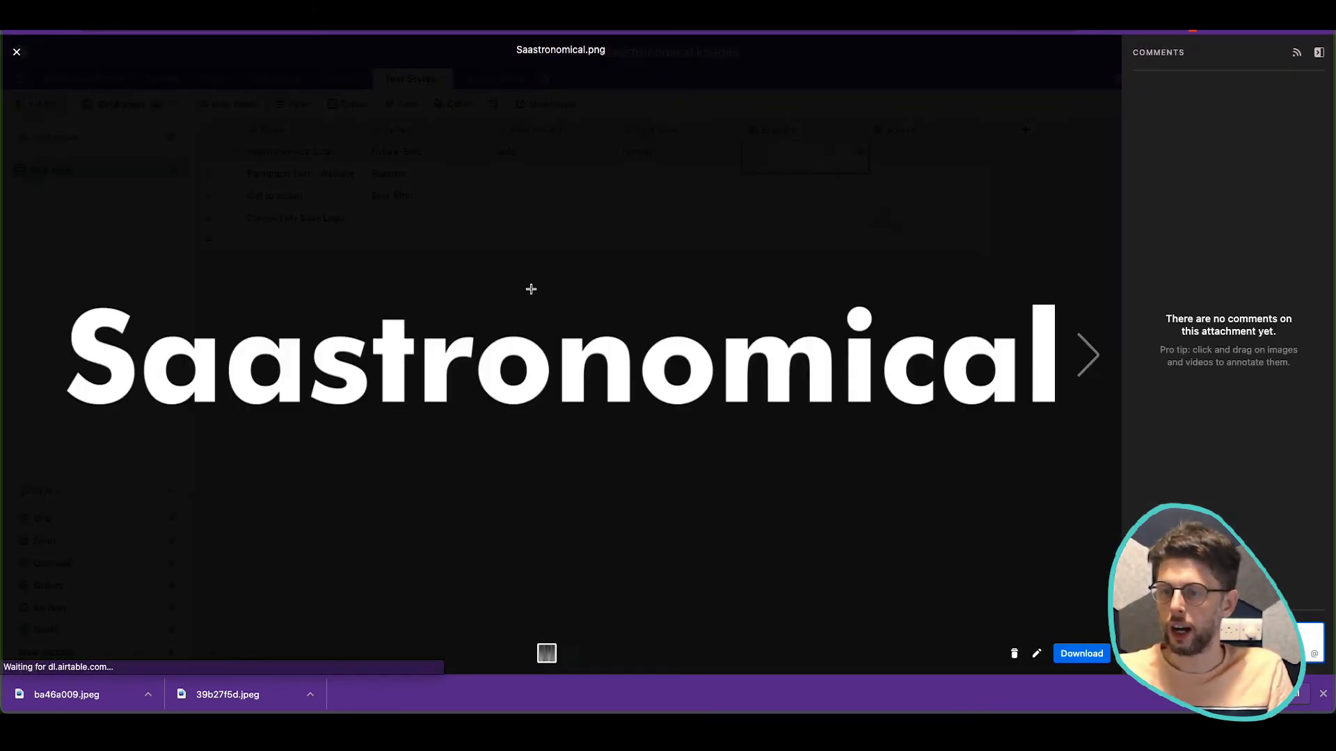
Step: Save the Saastronomical.png attachment to the desktop and close its preview
right_click(586, 339)
click(668, 364)
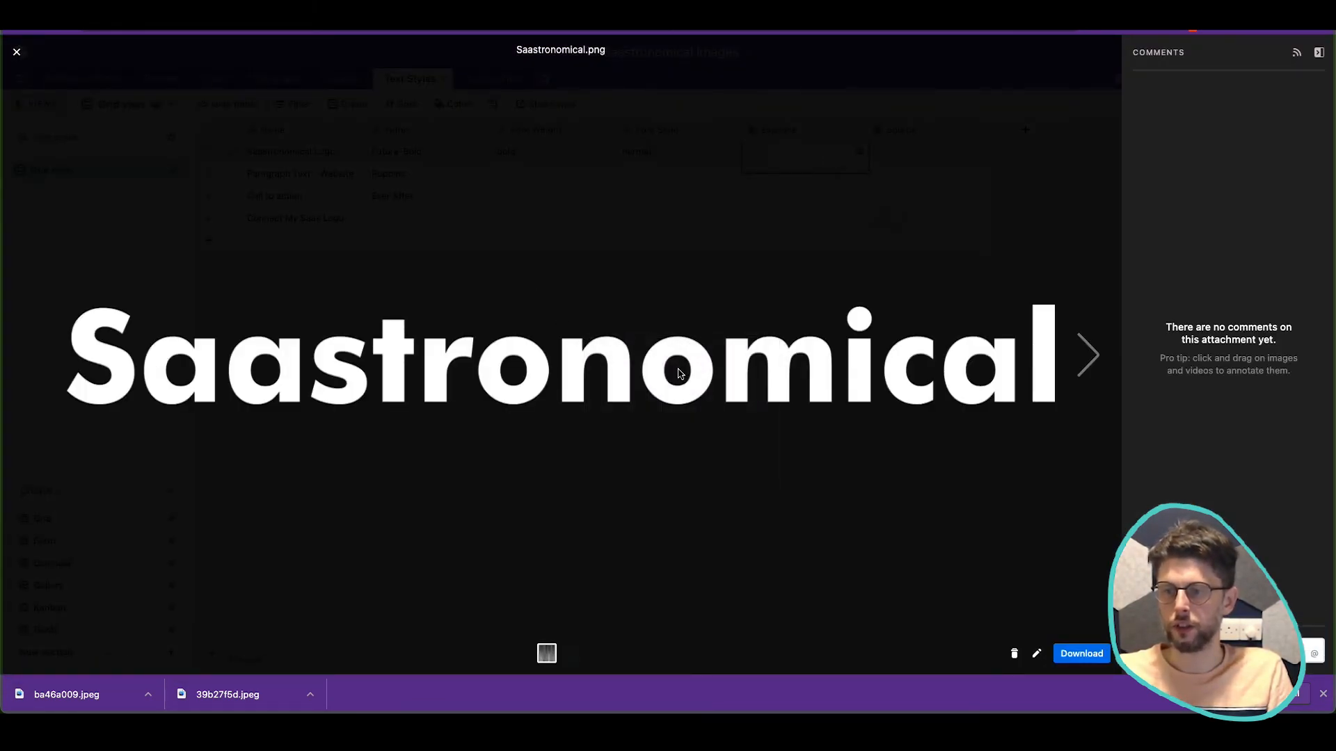
click(888, 481)
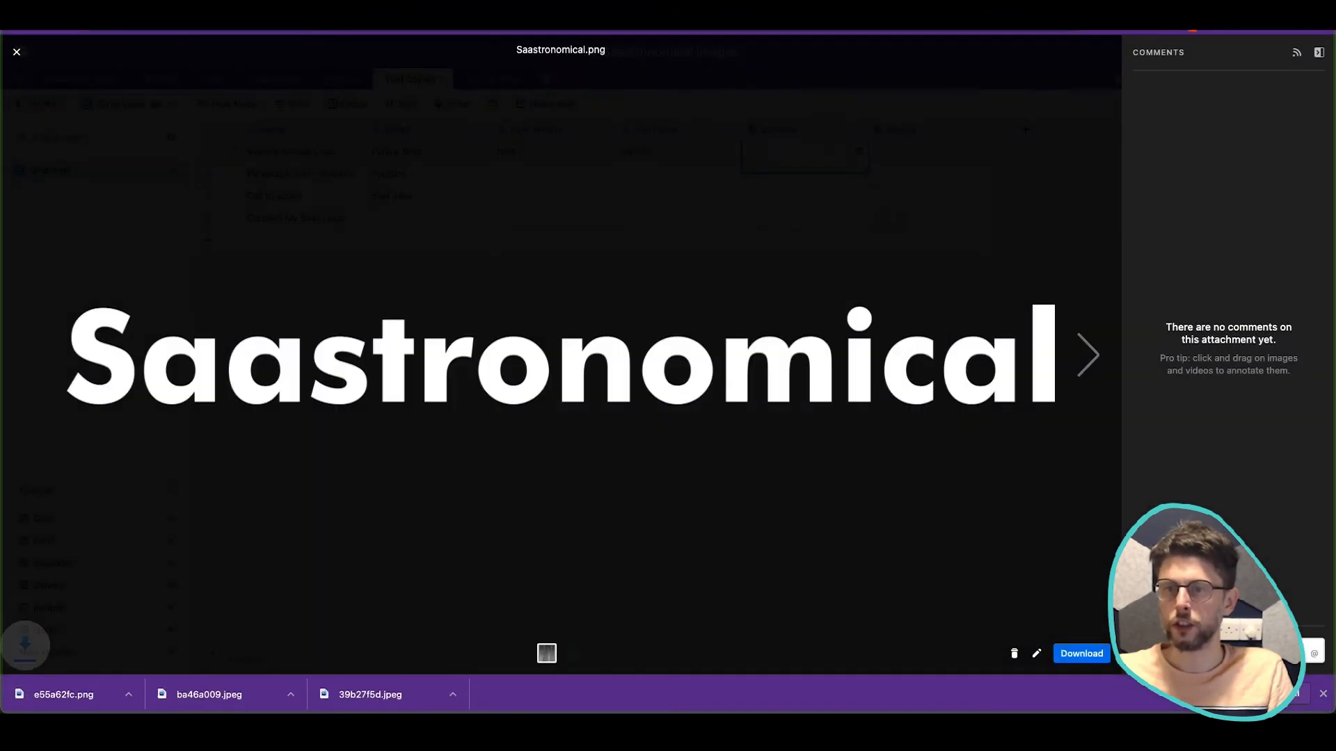
key(Escape)
Step: Switch to Bannerbear, open the Youtube Image Template for editing and add an image layer between the two round logos
key(ctrl+Tab)
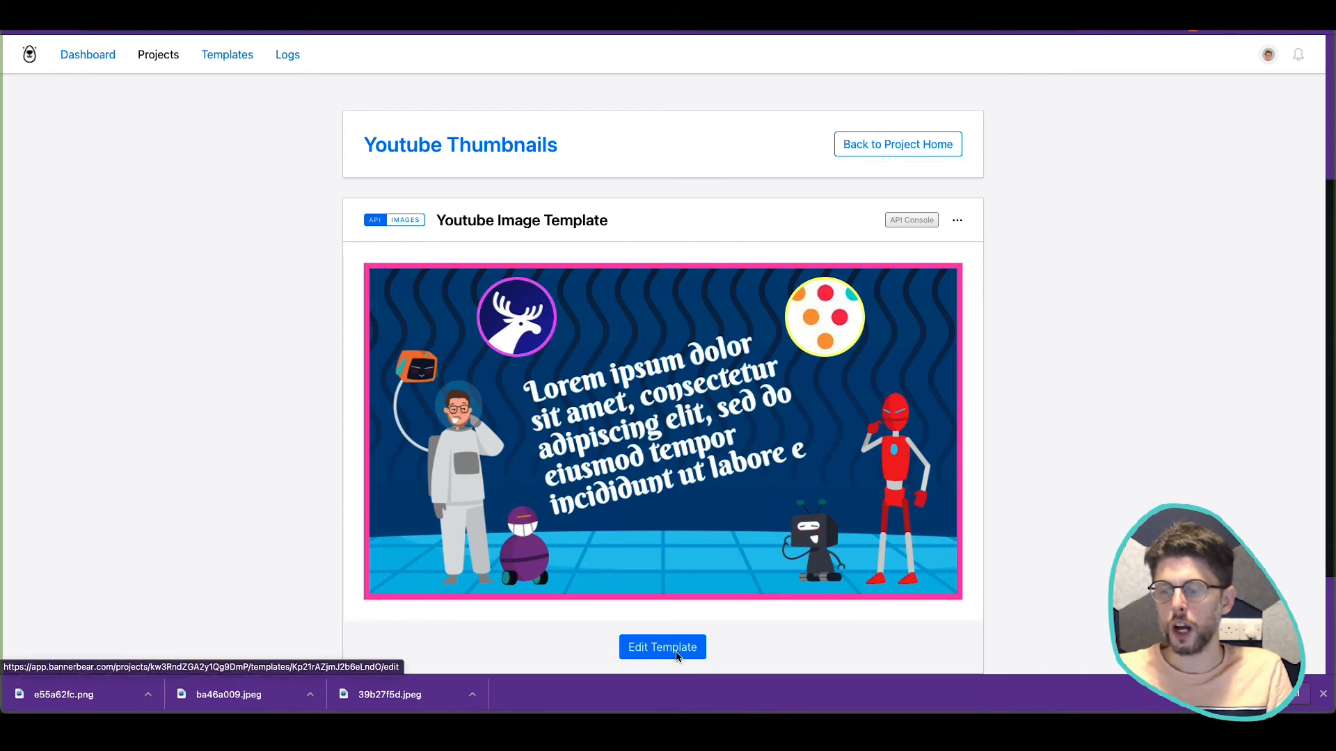
scroll(717, 549, down, 2)
click(662, 508)
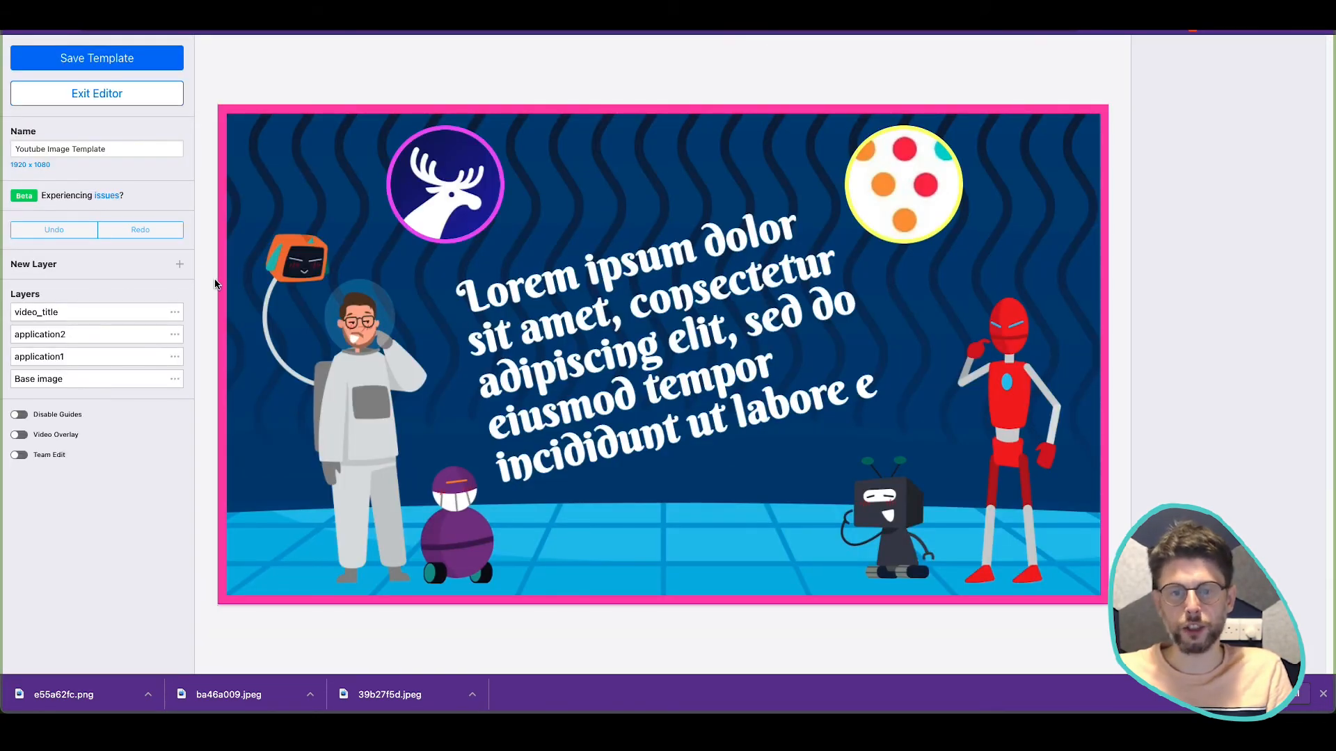
click(180, 264)
click(264, 95)
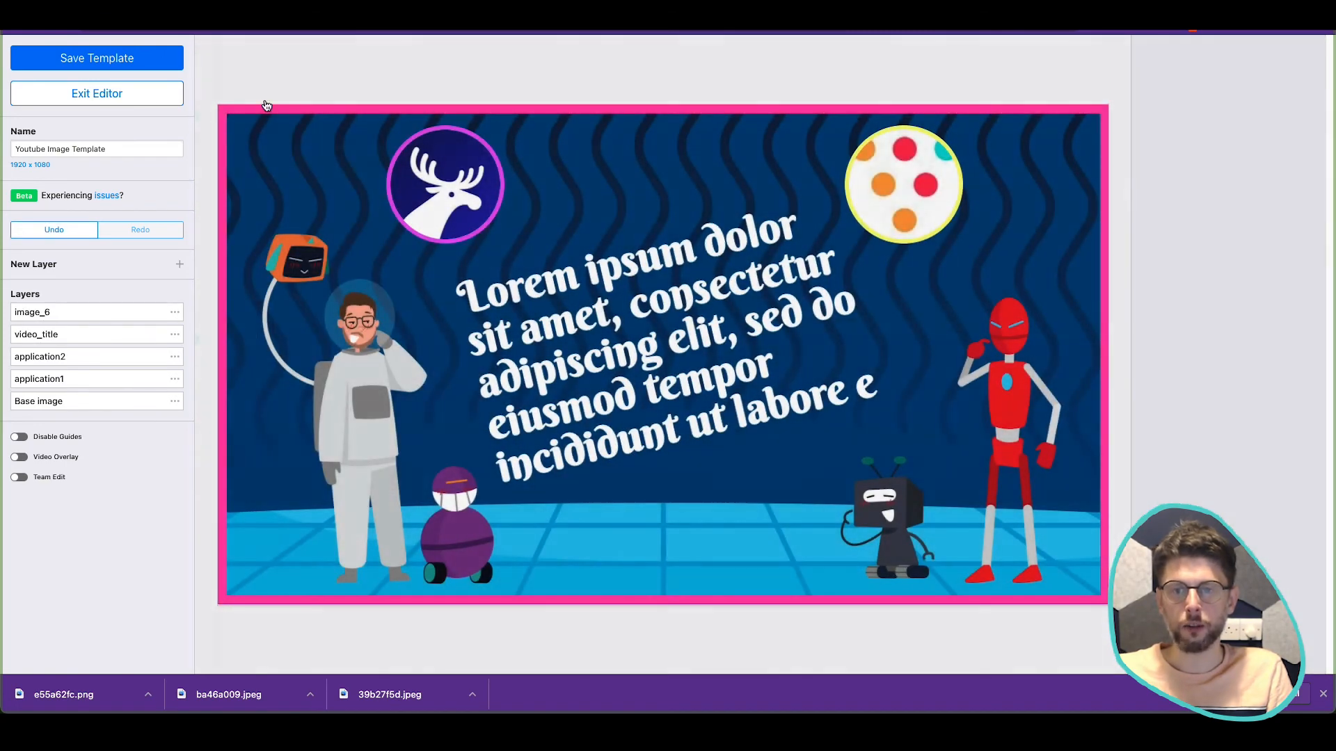
drag(287, 154, 637, 170)
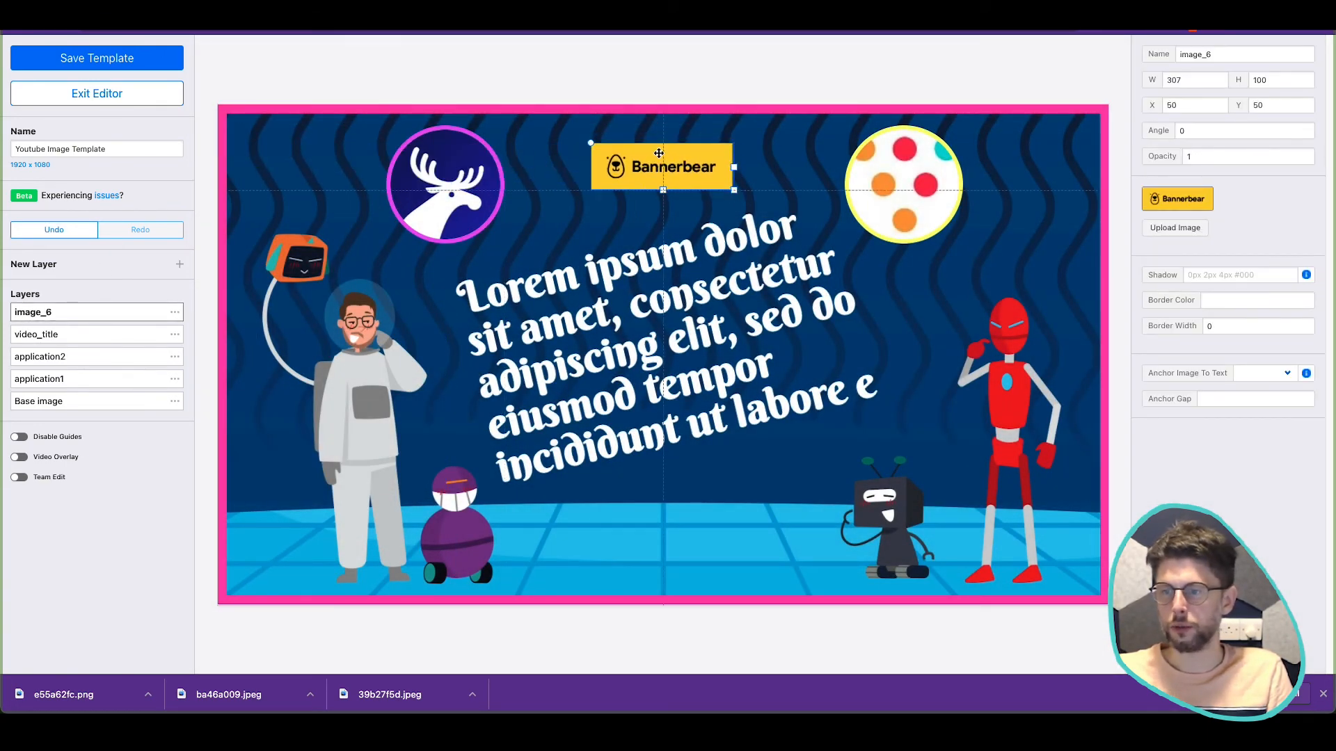
Step: Upload e55a62fc.png into the new image layer and move the oversized logo to about X -1887, Y 150
click(1182, 230)
mouse_move(1314, 32)
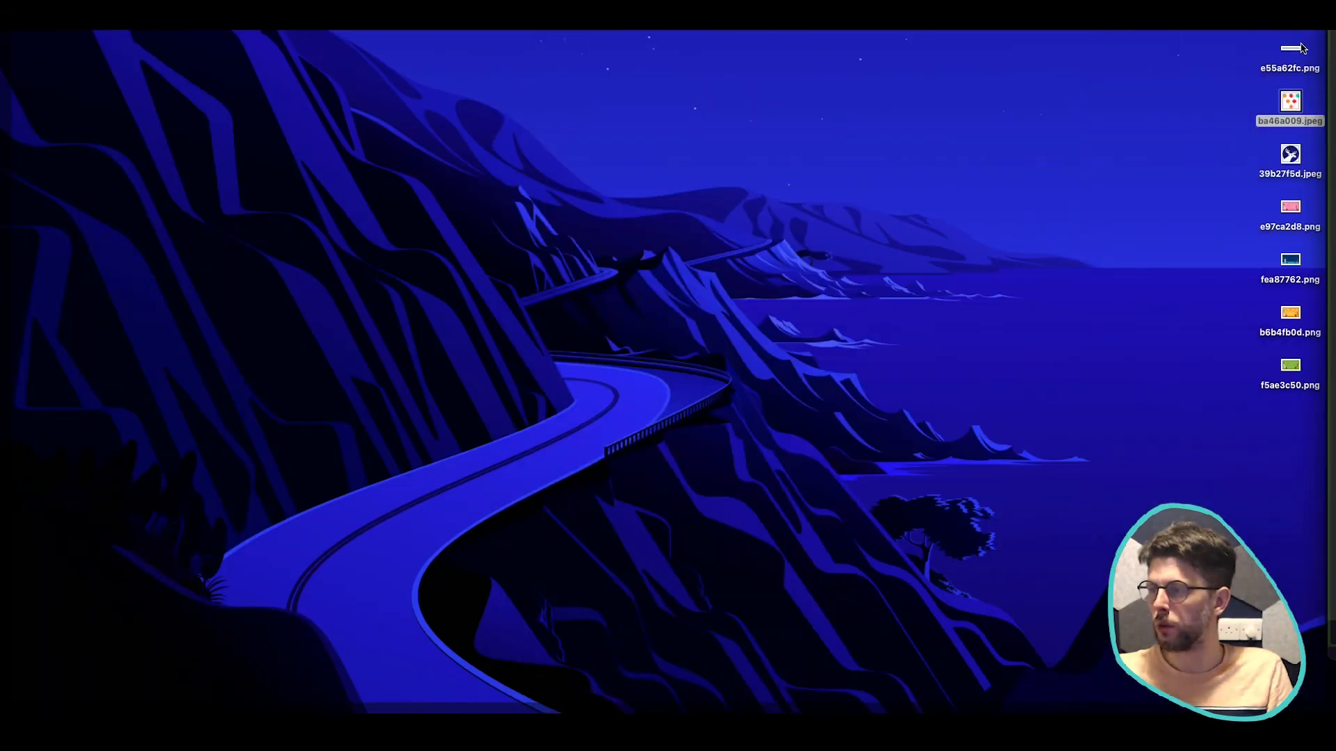
drag(1294, 50, 565, 309)
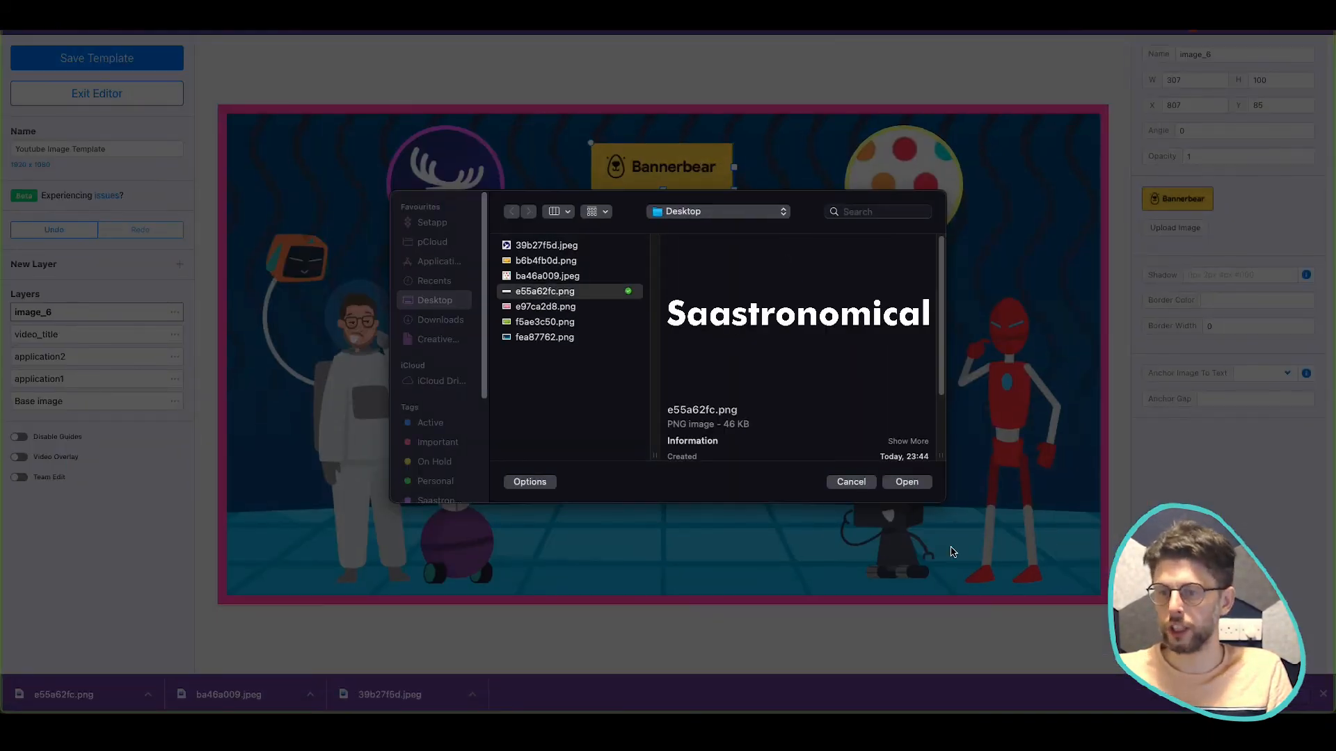
click(923, 484)
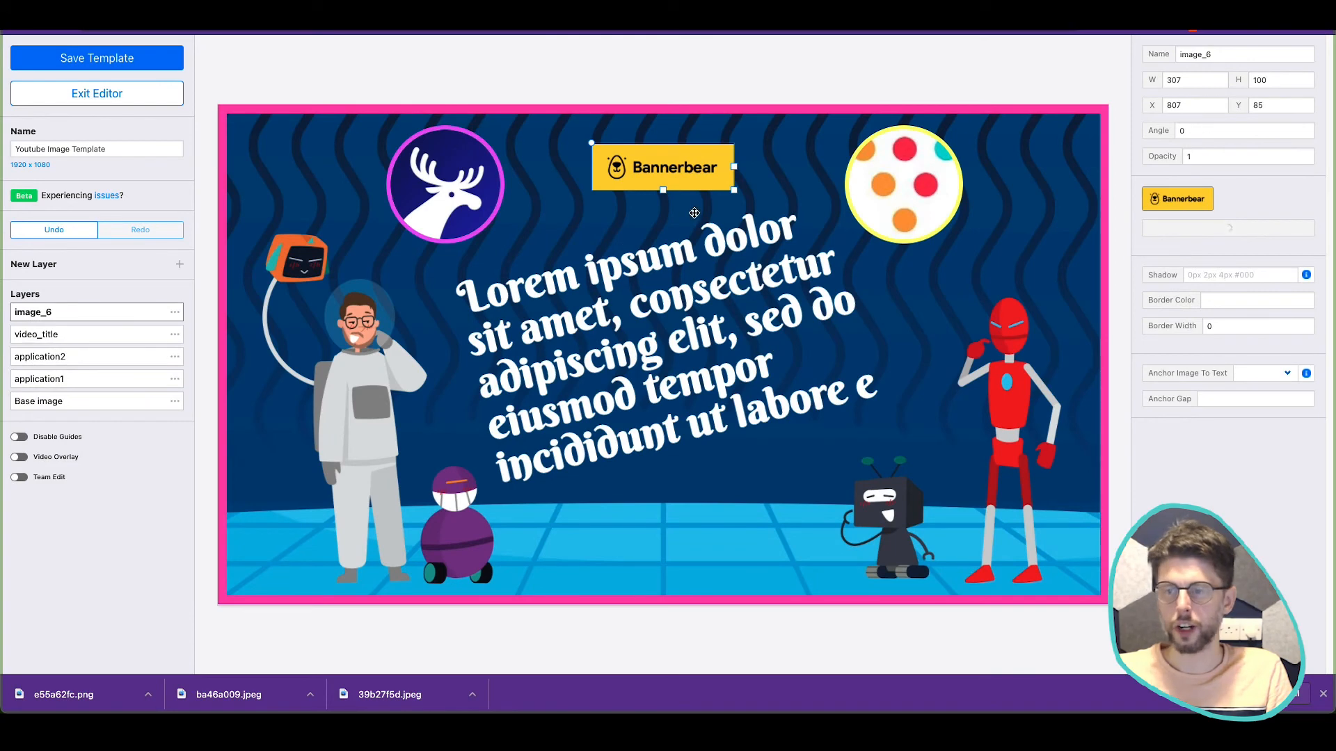
drag(827, 232, 83, 226)
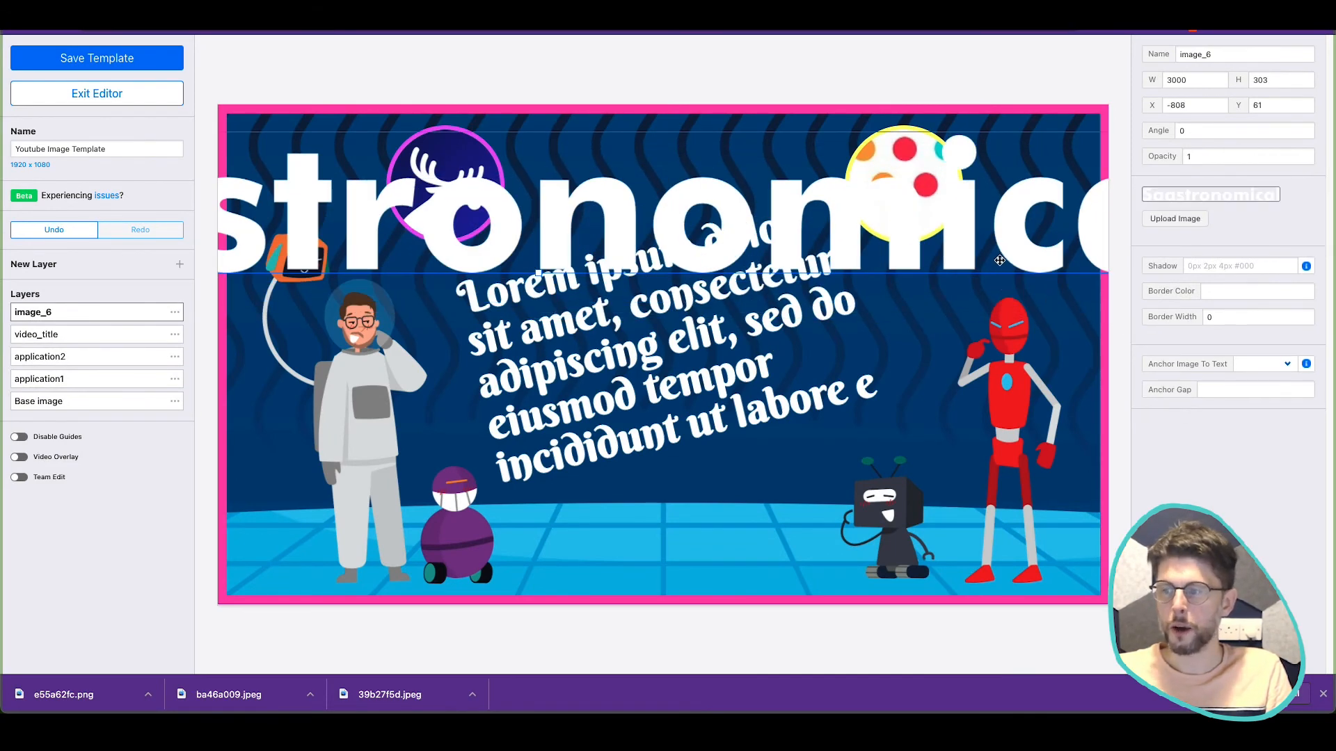
drag(1000, 261, 497, 288)
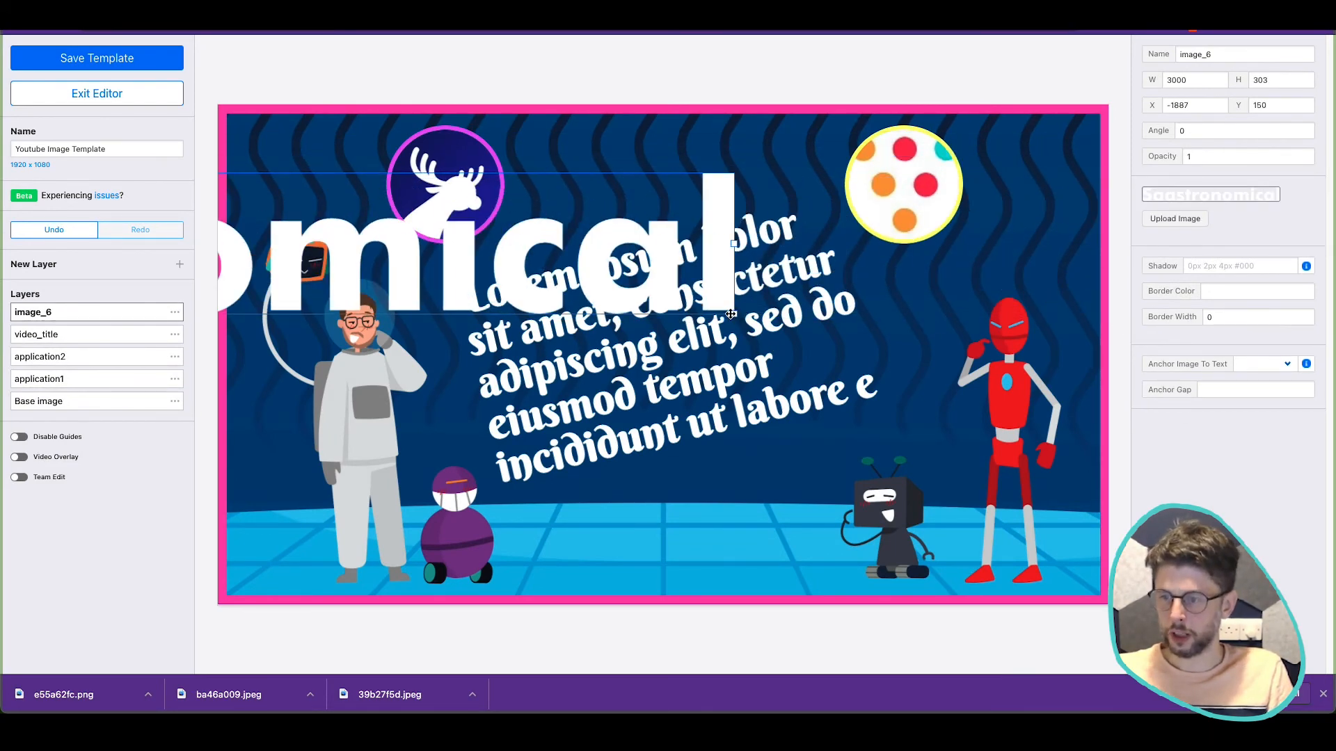
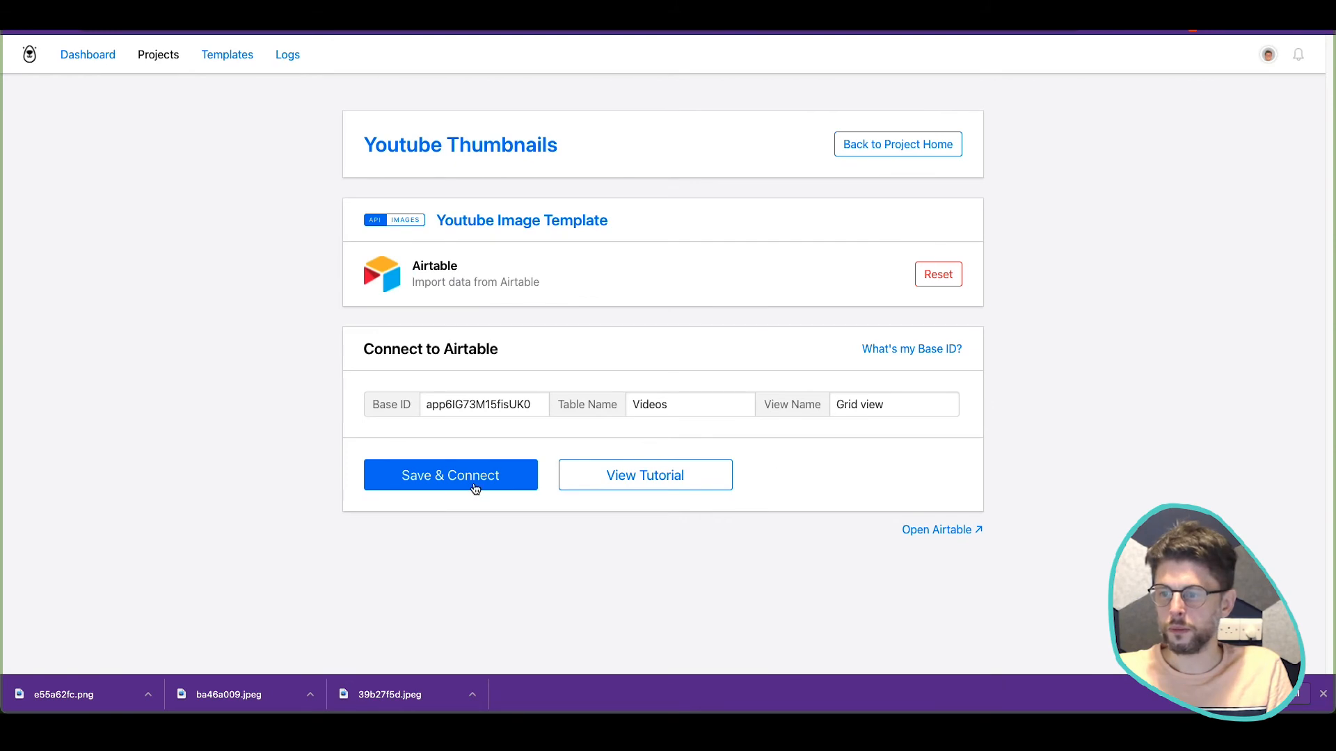
Step: Connect the template to the Grid view of the Airtable Videos table and review the template layers offered for mapping
click(473, 487)
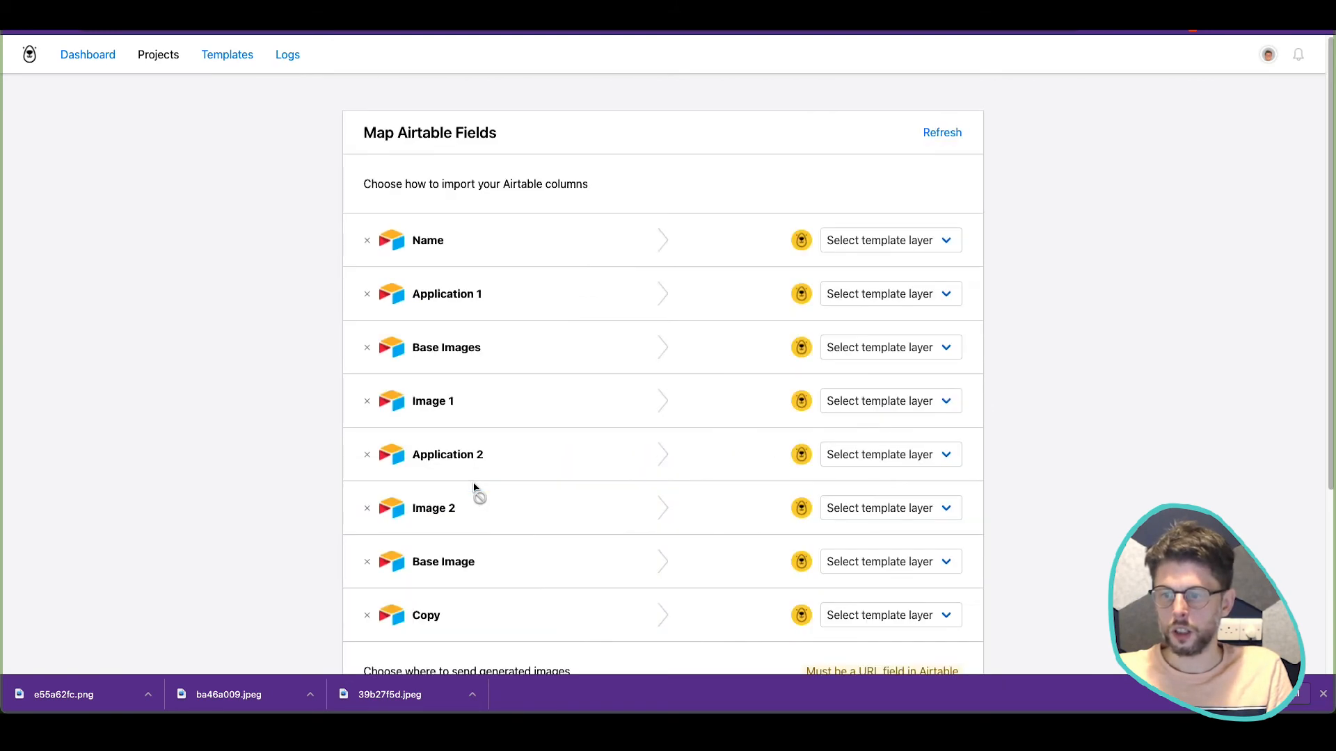
click(908, 243)
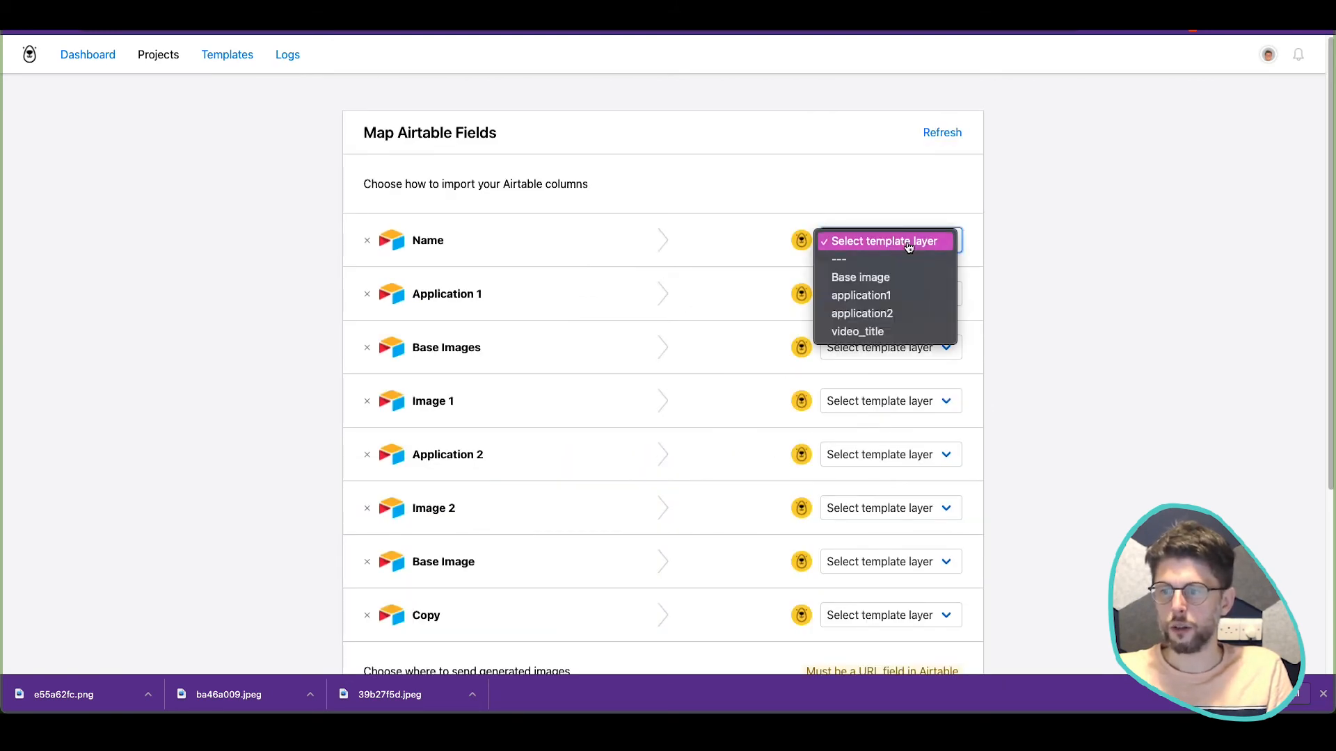
click(1023, 286)
click(942, 252)
click(944, 255)
scroll(793, 274, down, 4)
scroll(909, 299, up, 2)
Step: Check the Videos table's columns in Airtable and map the Image 1 column to the application1 layer in Bannerbear
click(905, 289)
click(972, 292)
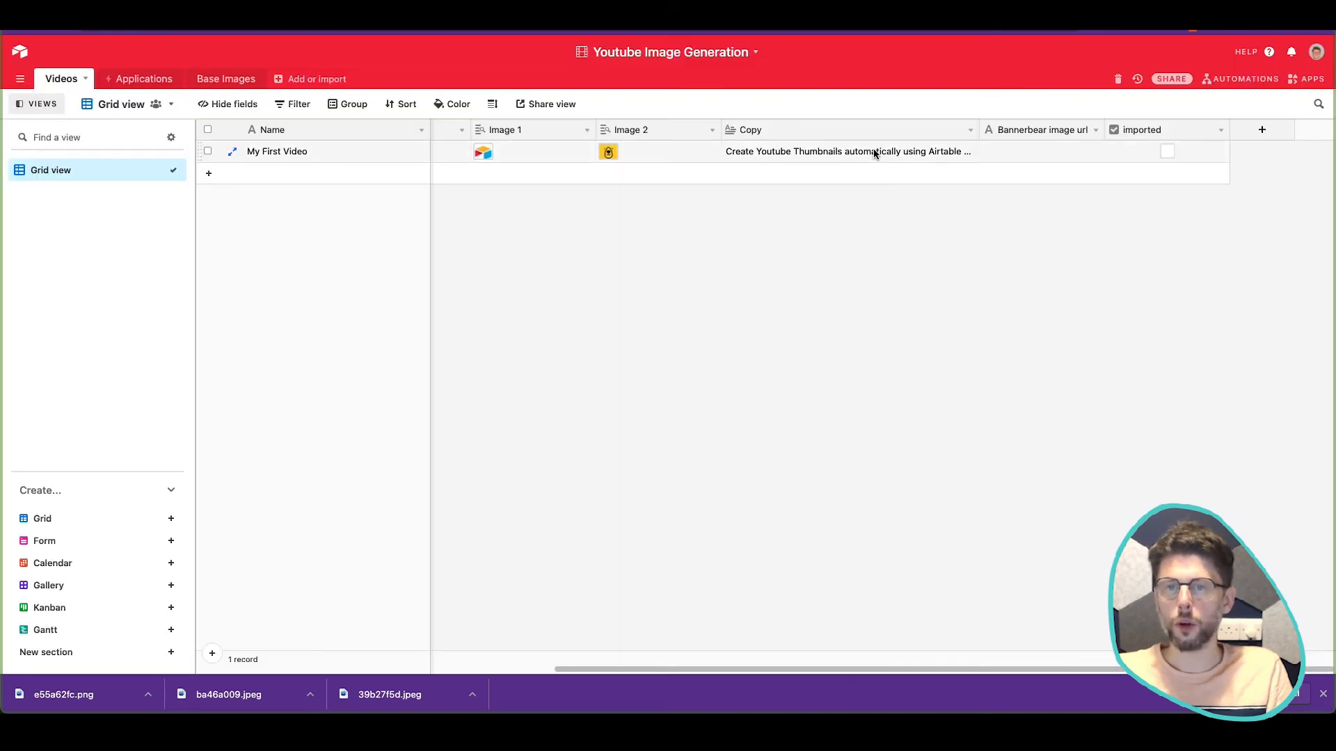
scroll(892, 235, left, 5)
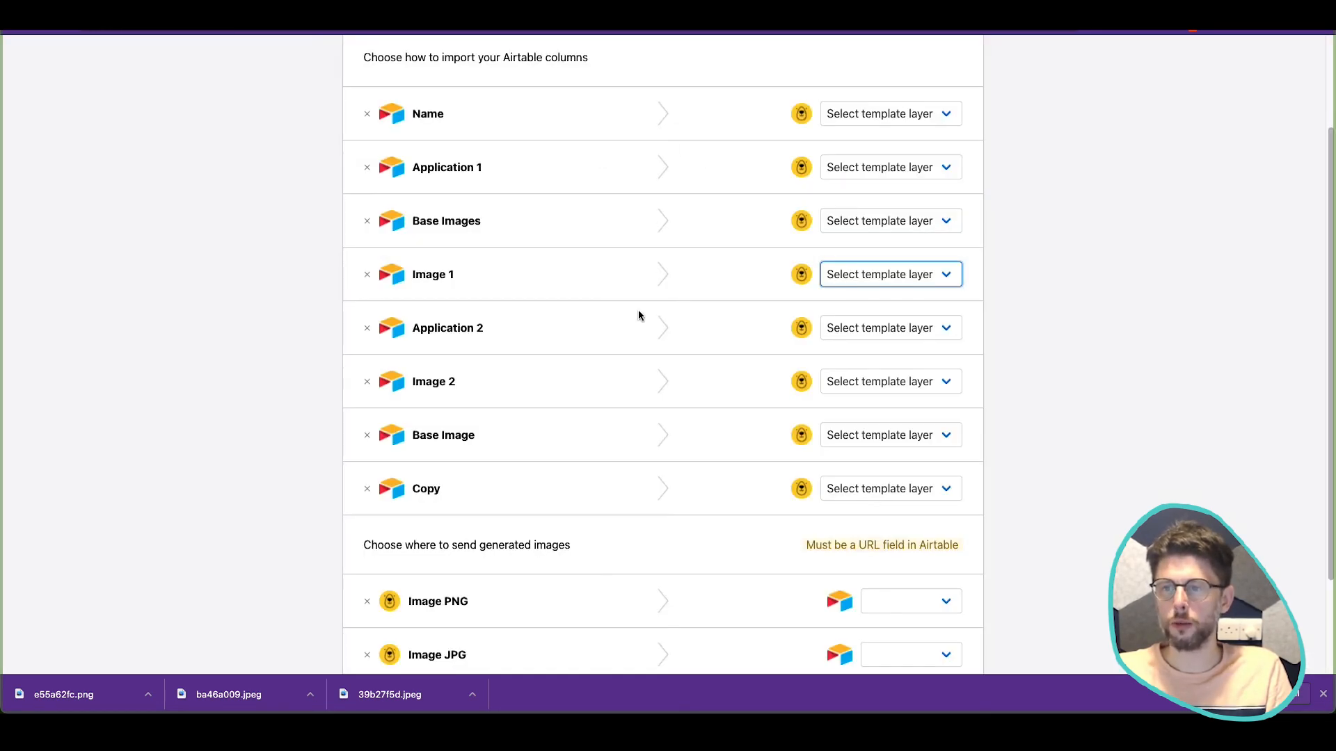
click(916, 278)
click(868, 329)
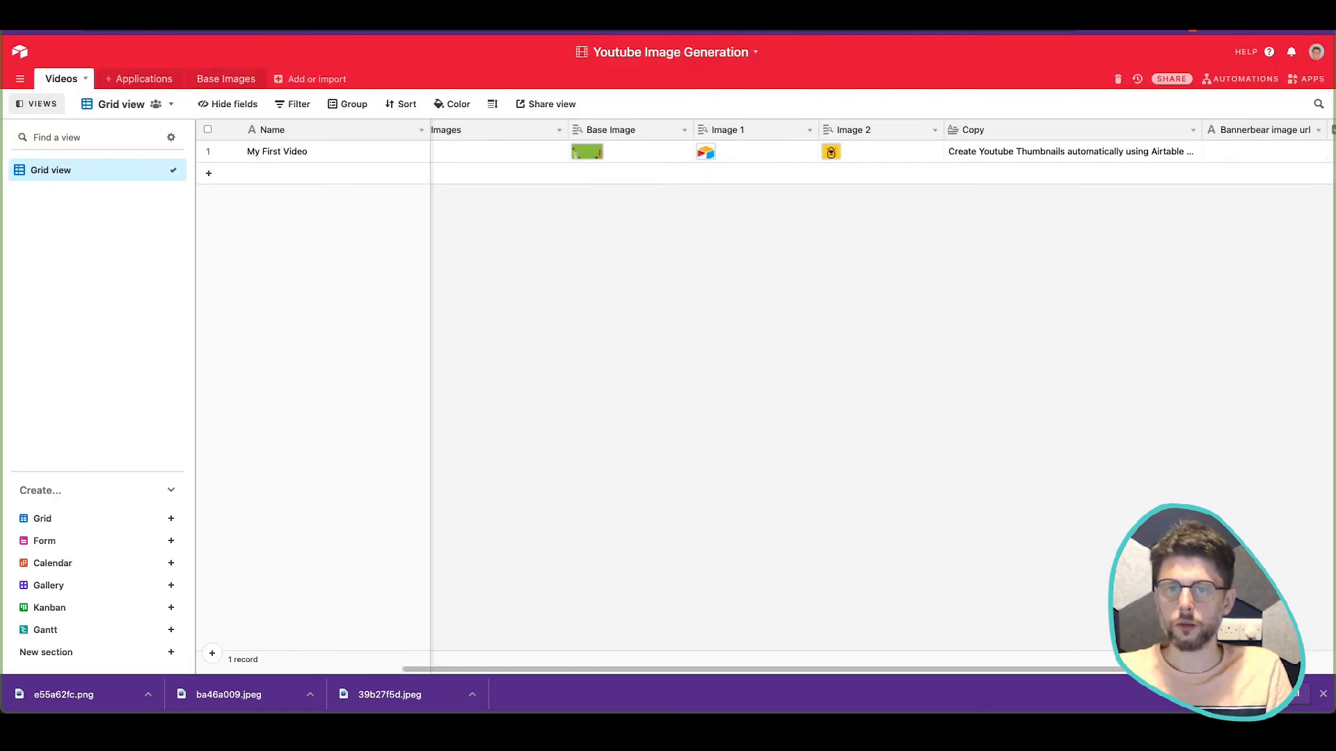
Step: Switch to Airtable and try to rename the Image 1 lookup field in the Videos table to Application 1
double_click(750, 128)
text(Appl)
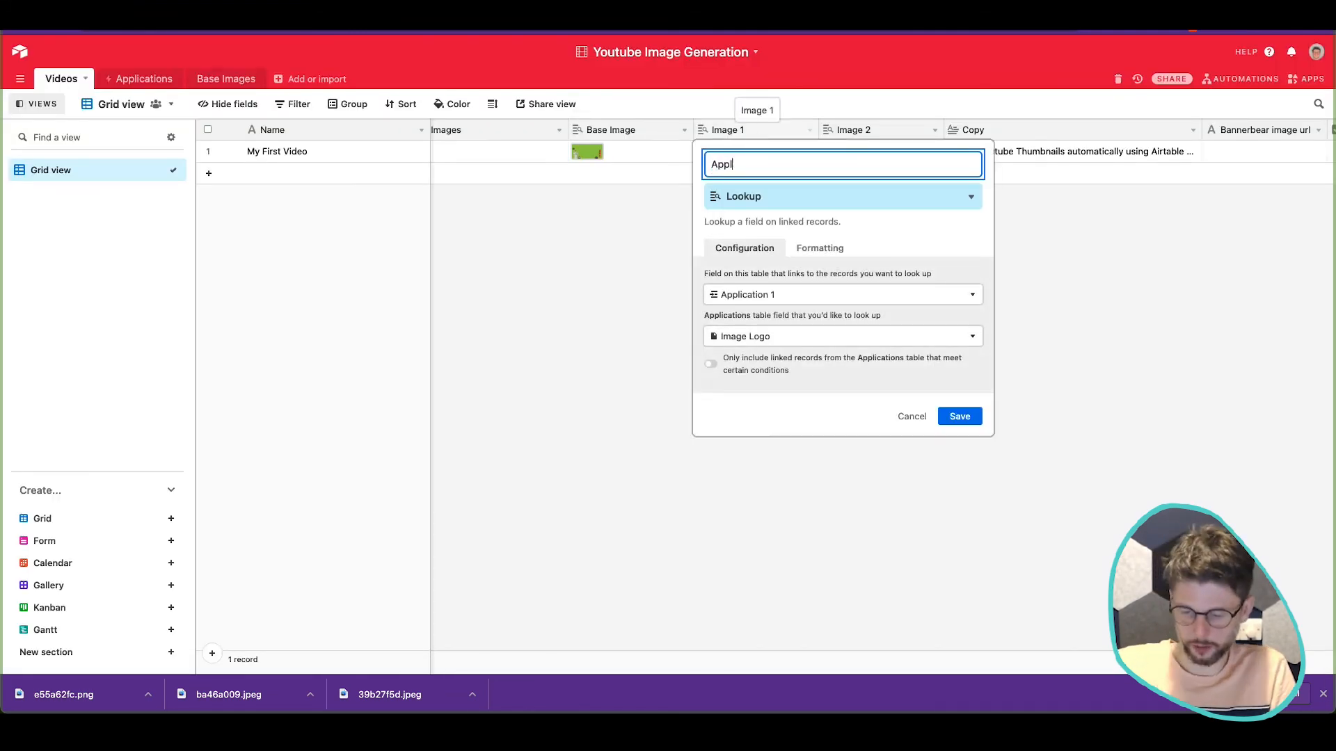
text(ication 1)
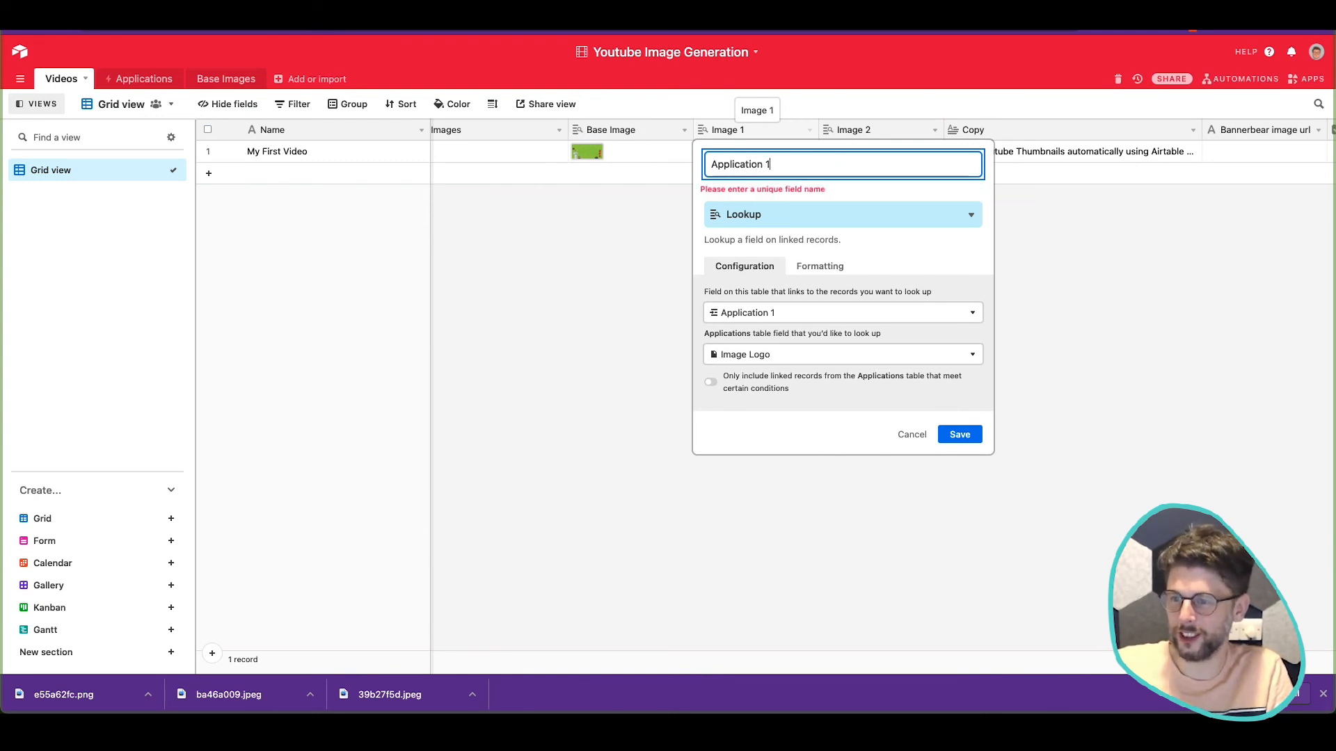
key(super+a)
click(911, 434)
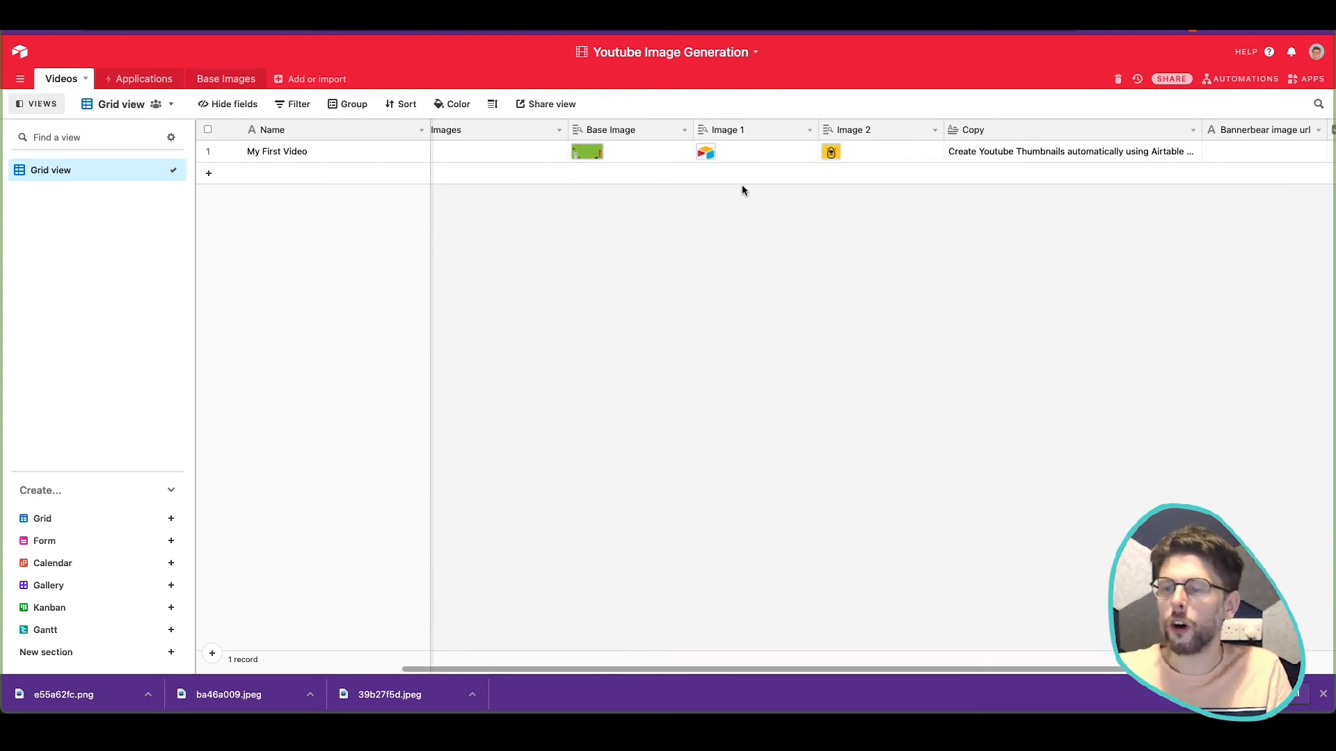
Step: Examine the settings of the Application 1 and Image 1 fields in the Videos table without changing them
scroll(736, 251, left, 5)
double_click(487, 130)
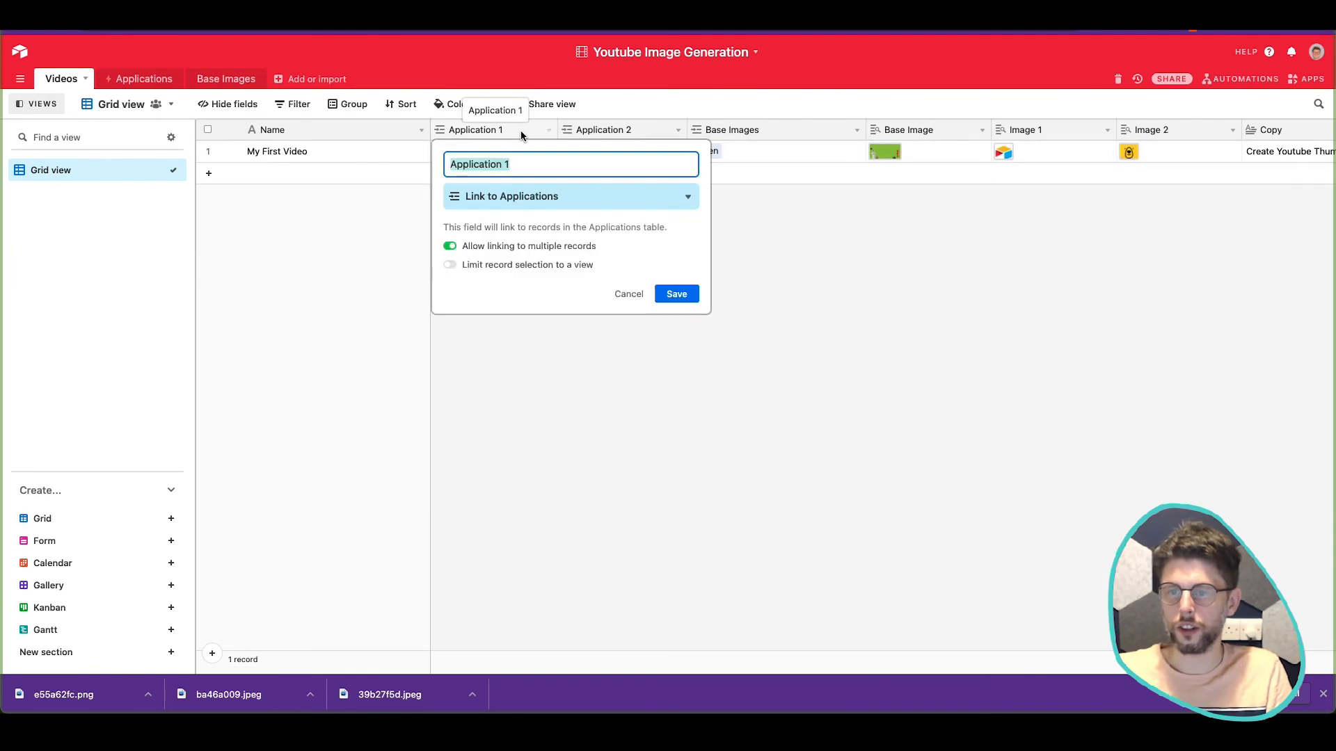
click(628, 293)
double_click(1029, 130)
click(1276, 310)
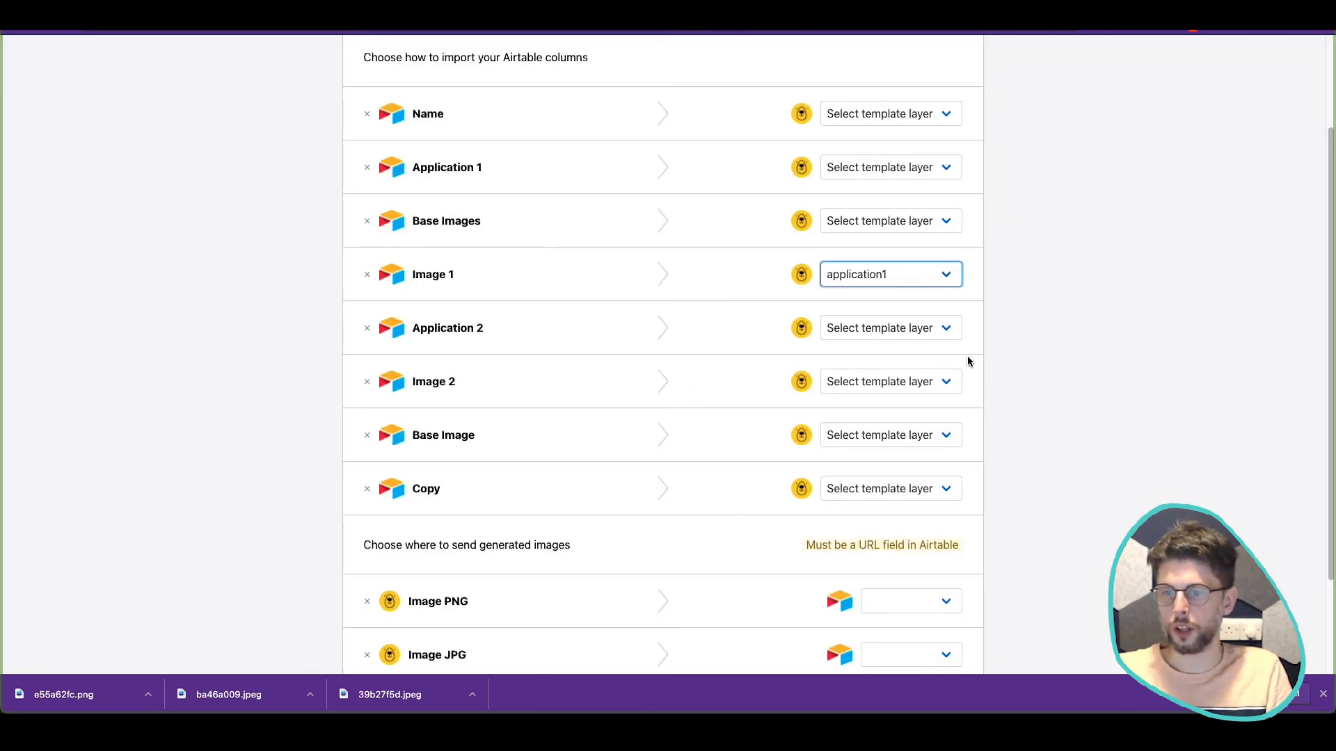
Step: Switch to Bannerbear and map the Image 2 column to the application2 layer
click(918, 329)
click(1026, 317)
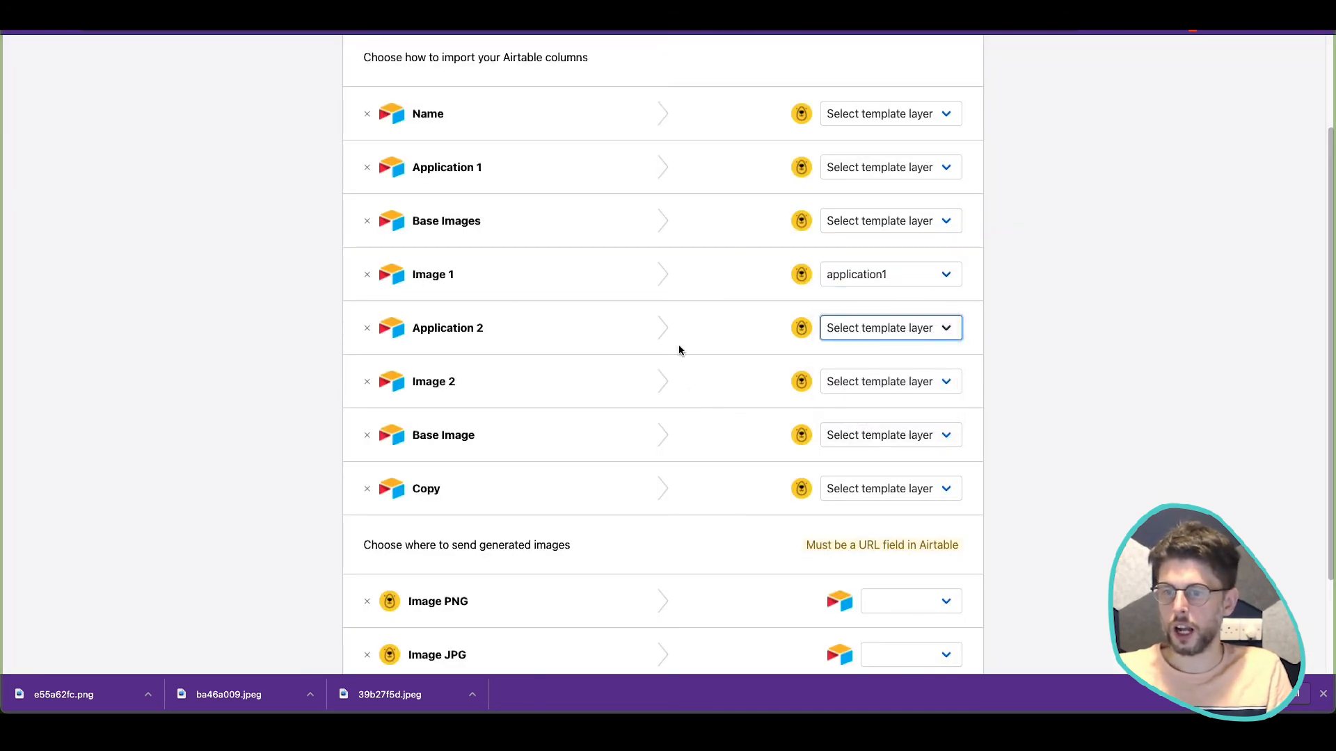
click(919, 390)
click(905, 455)
Step: Map the Base Image column to the Base image layer and the Copy column to the video_title layer
click(897, 436)
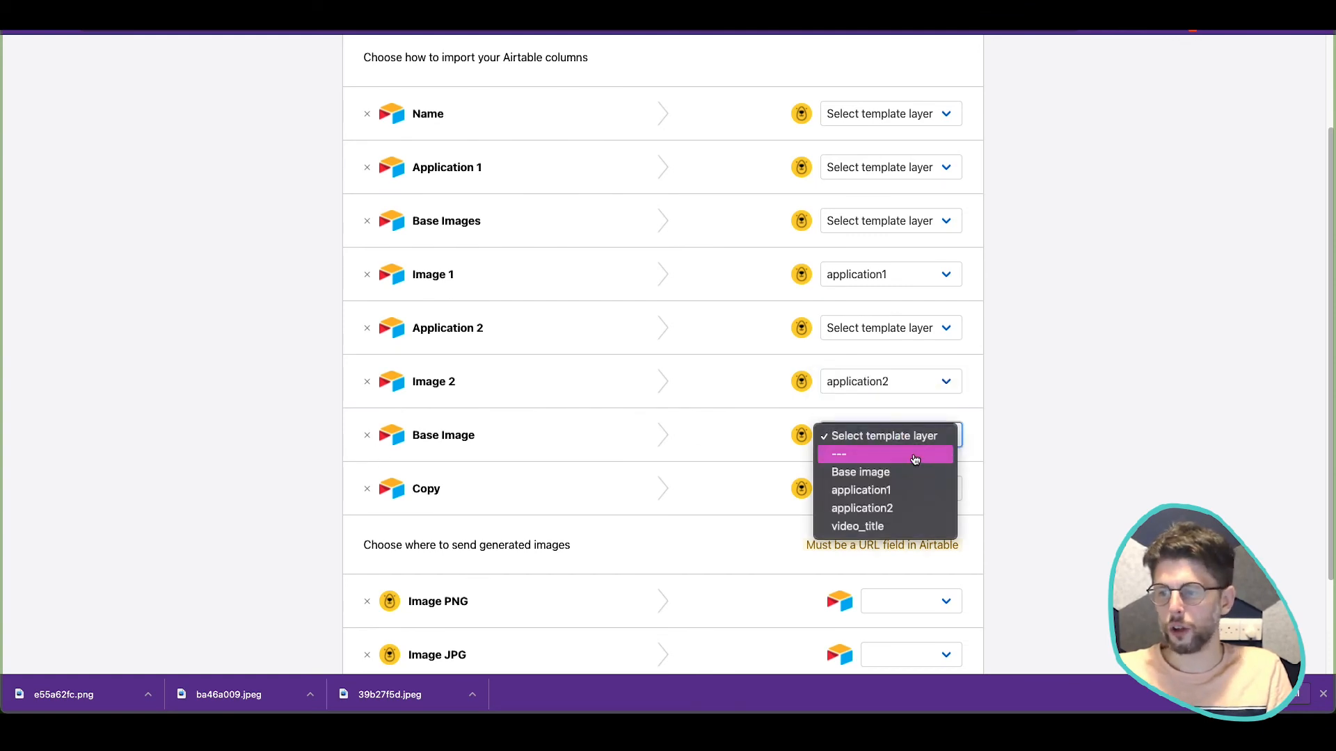
click(960, 472)
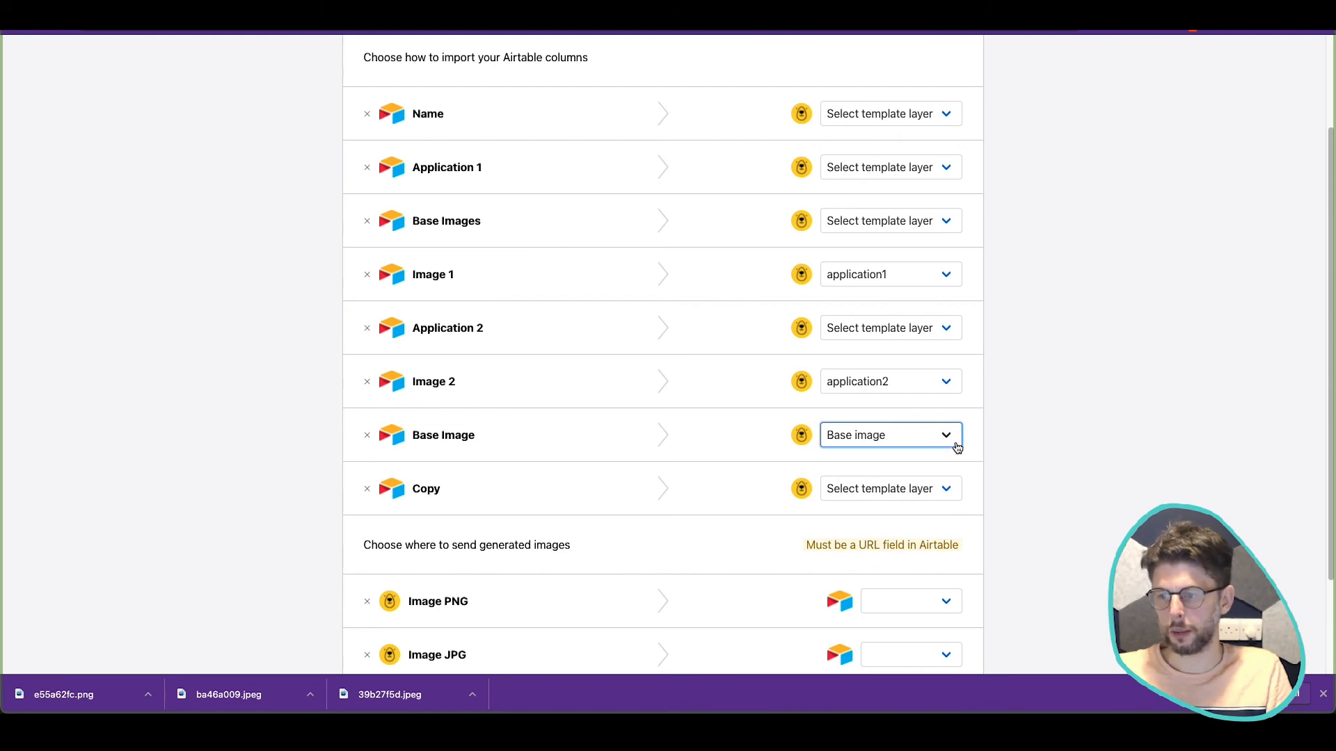
click(852, 500)
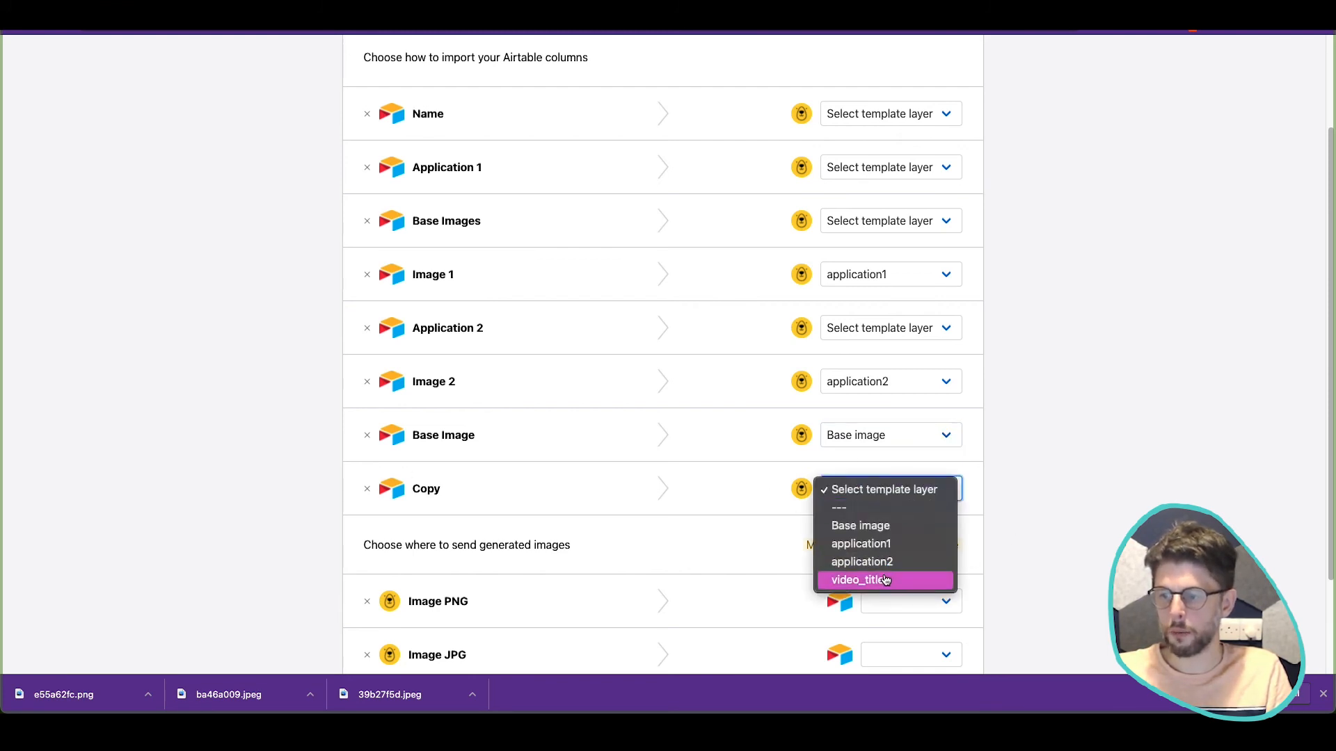
click(883, 580)
scroll(1042, 514, down, 2)
scroll(1043, 508, up, 2)
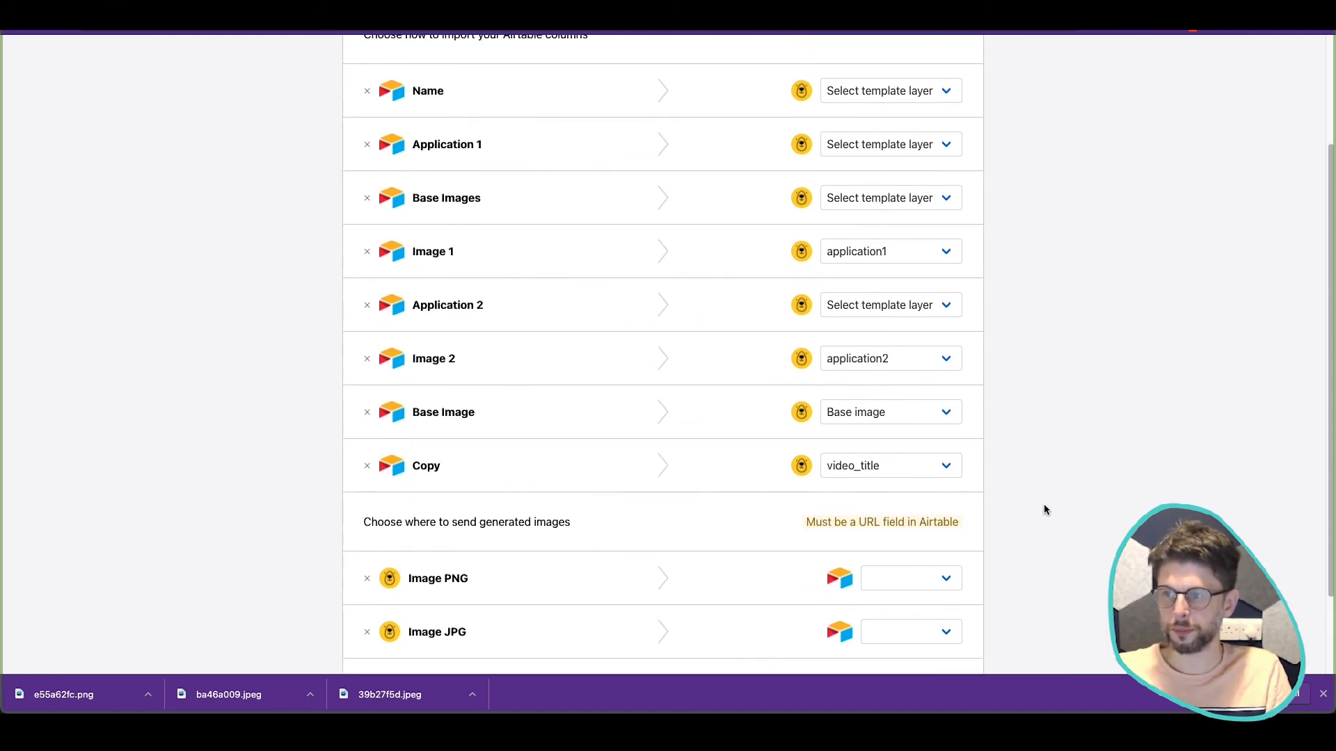
Step: Compare the destination columns offered for Image PNG with the fields of the Videos table in Airtable
scroll(1039, 507, down, 2)
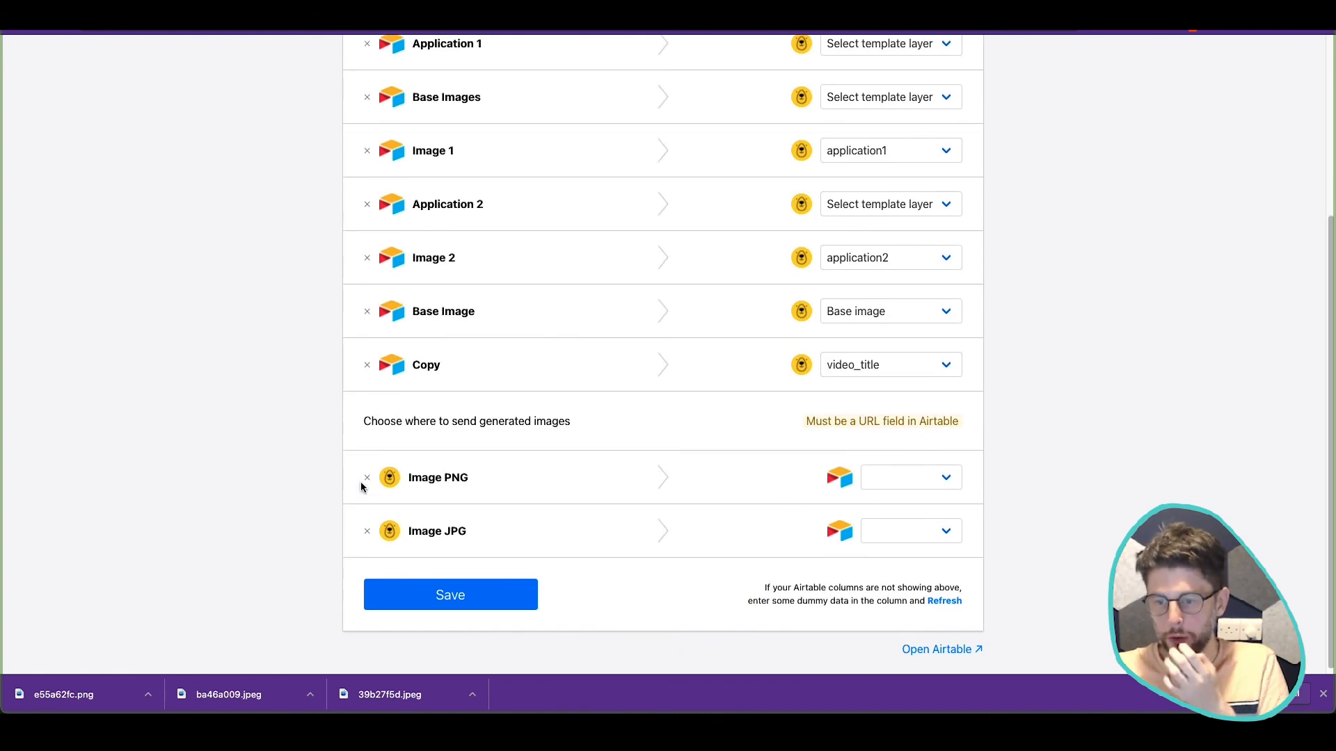
click(902, 480)
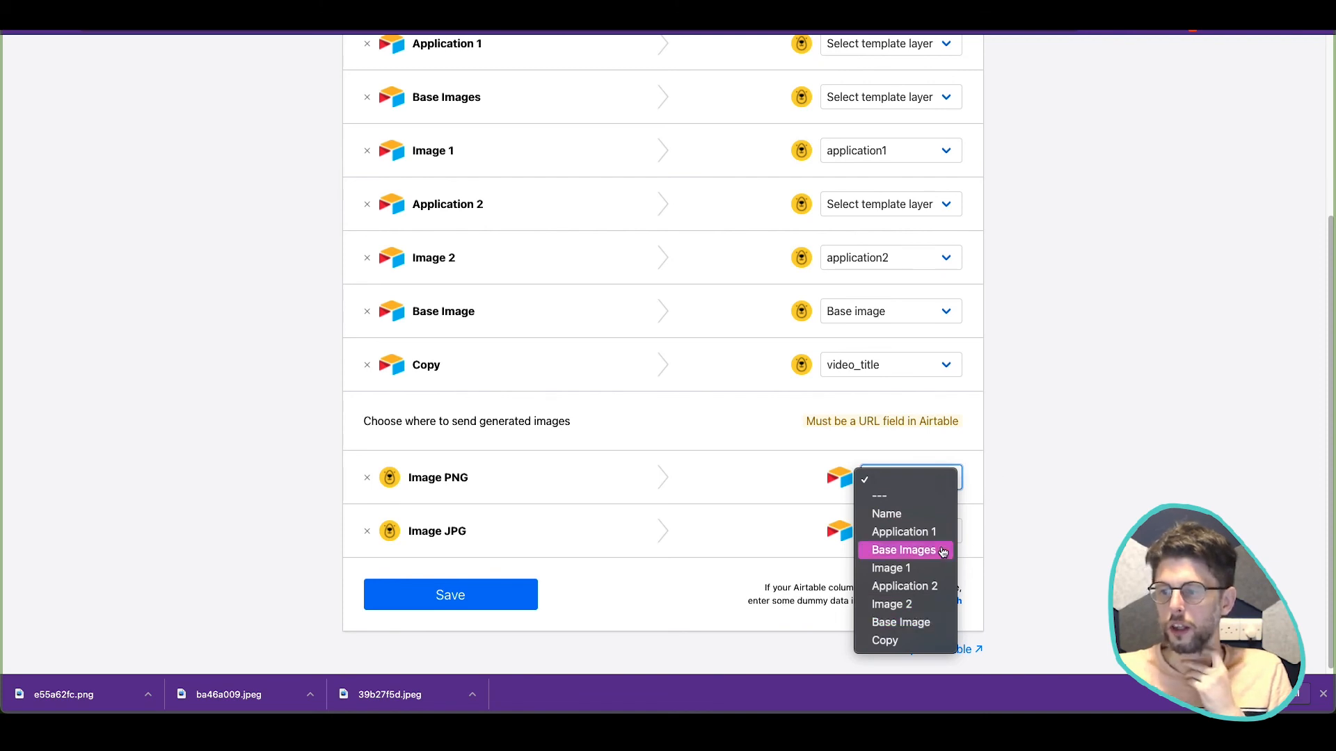
click(1100, 540)
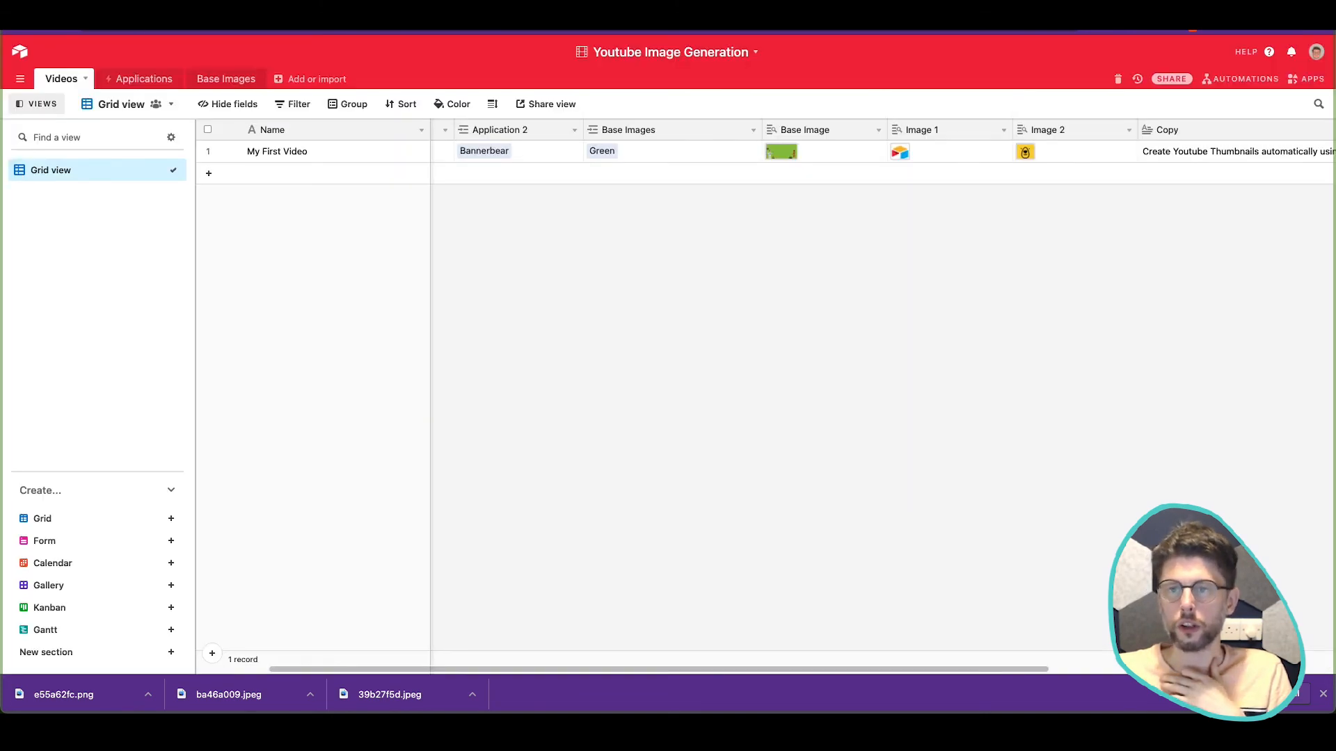
scroll(905, 393, right, 5)
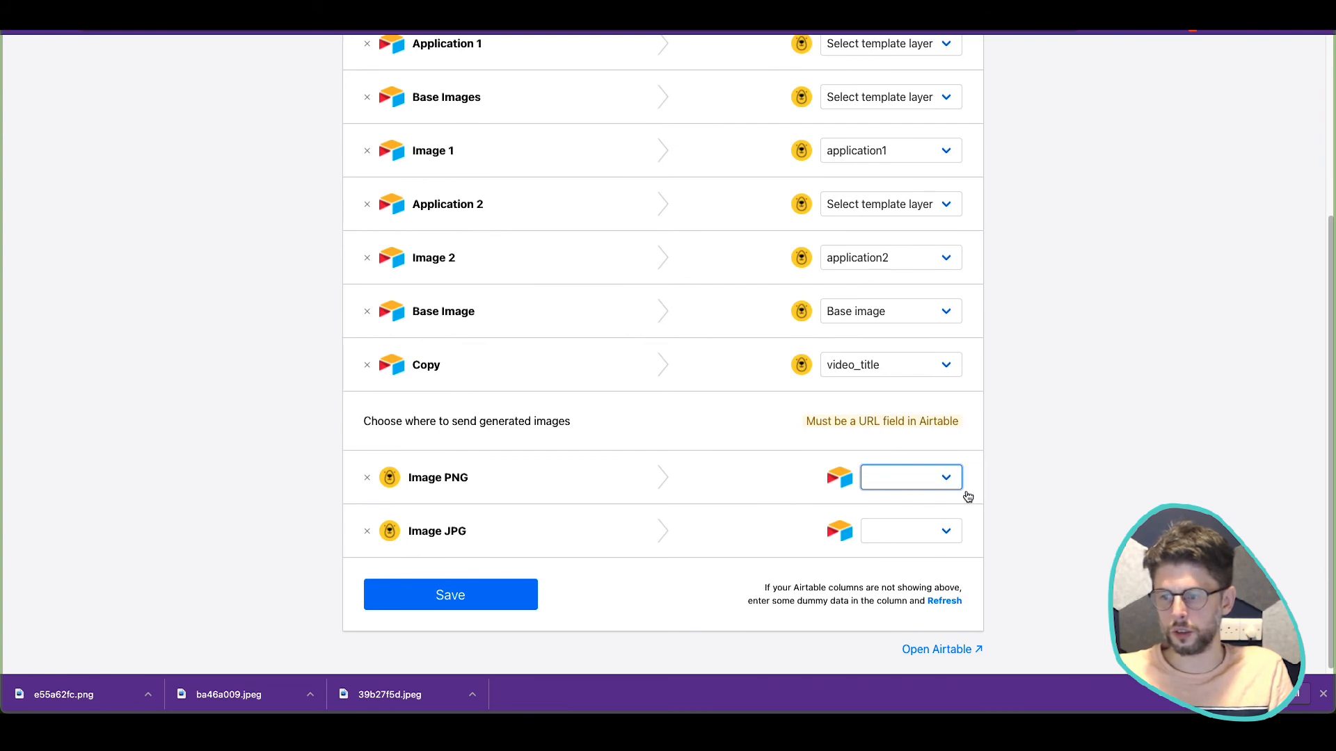
click(920, 486)
click(1098, 493)
key(ctrl+shift+Tab)
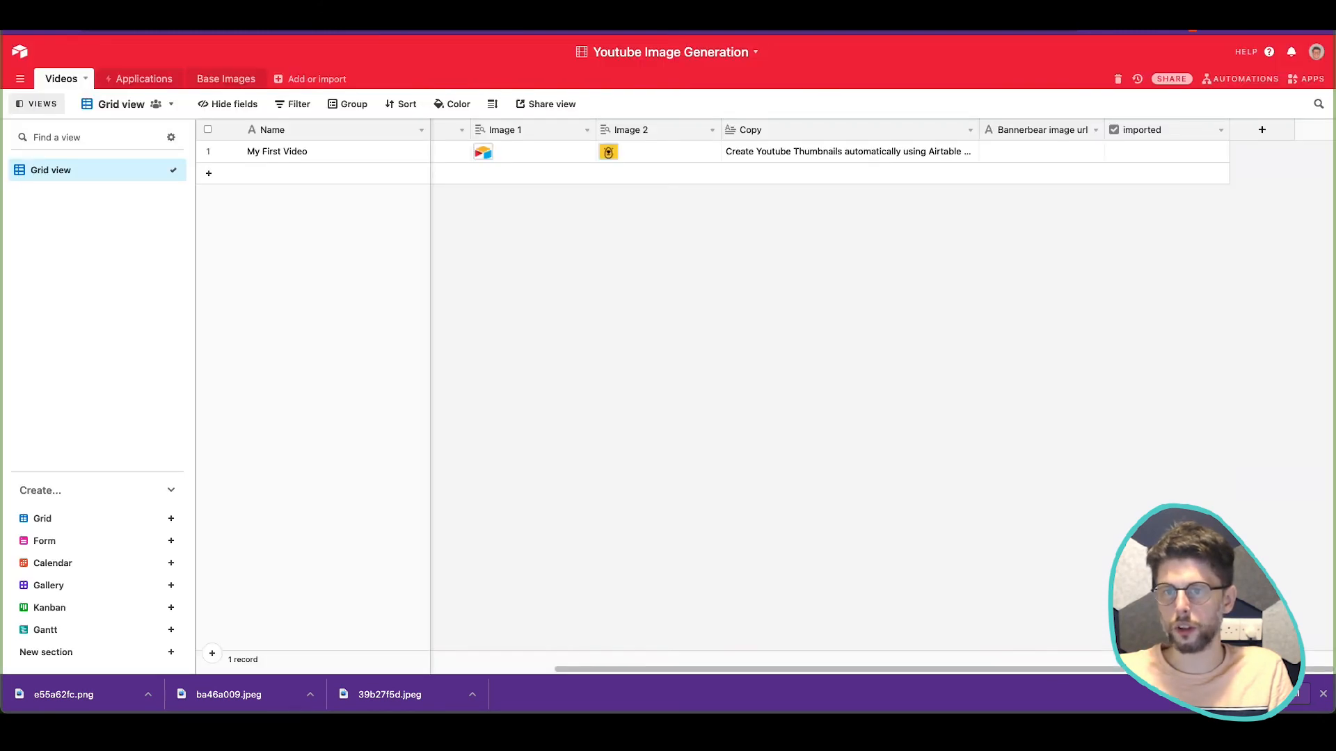
key(ctrl+Tab)
click(907, 485)
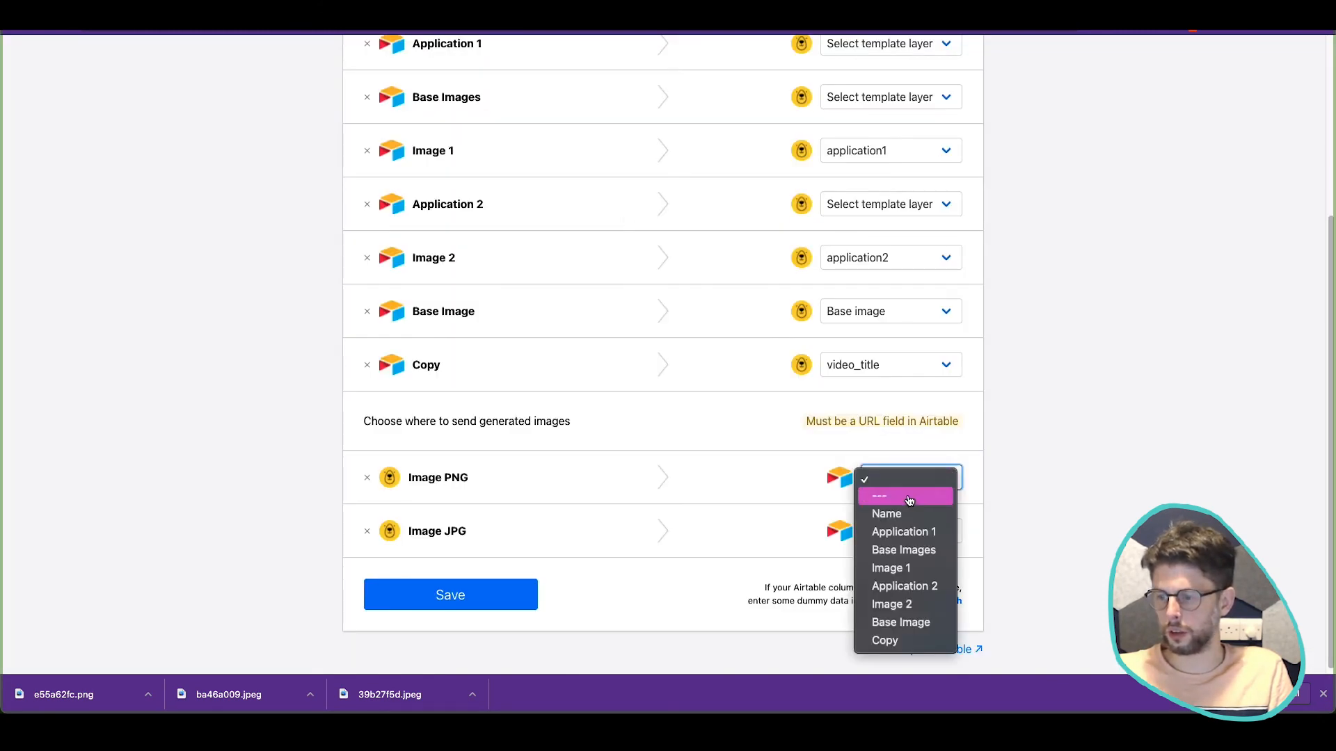
click(1092, 488)
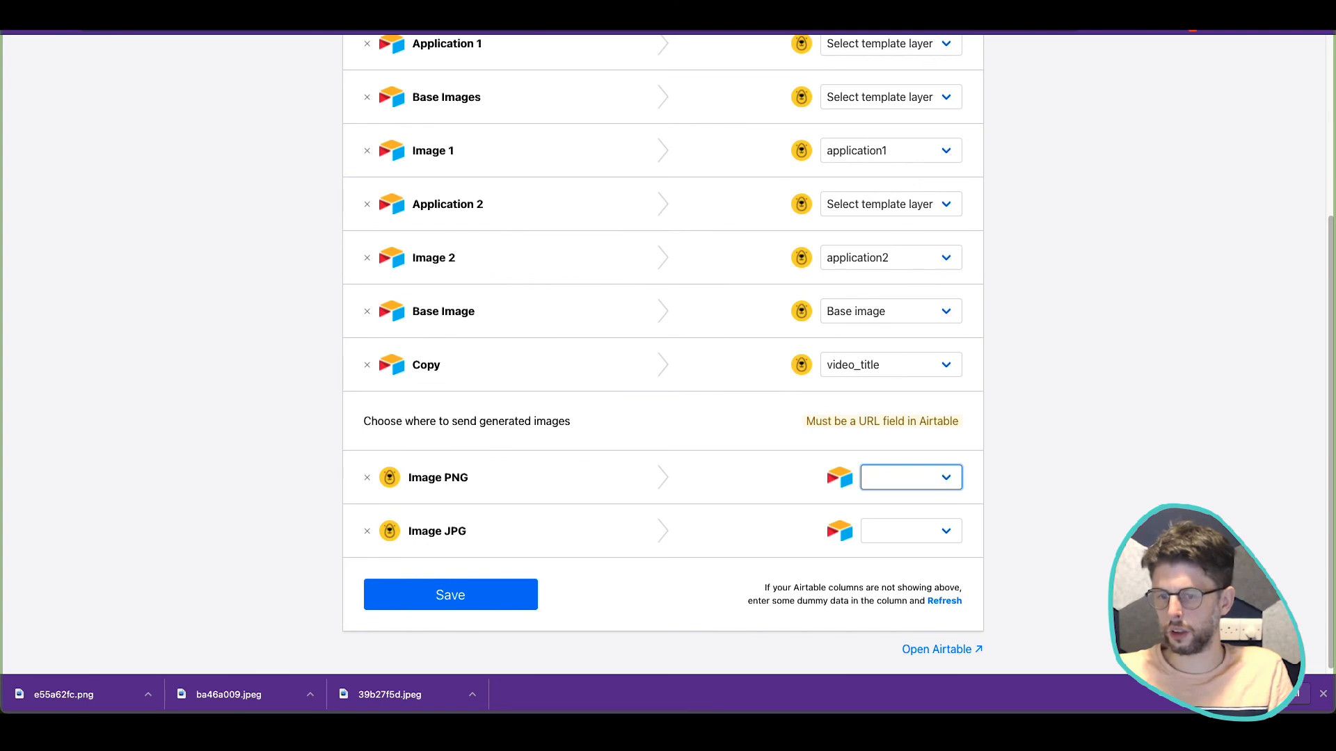
Step: Switch to Airtable and add a single line text field named "Created Image" to the Videos table
key(ctrl+shift+Tab)
click(1270, 138)
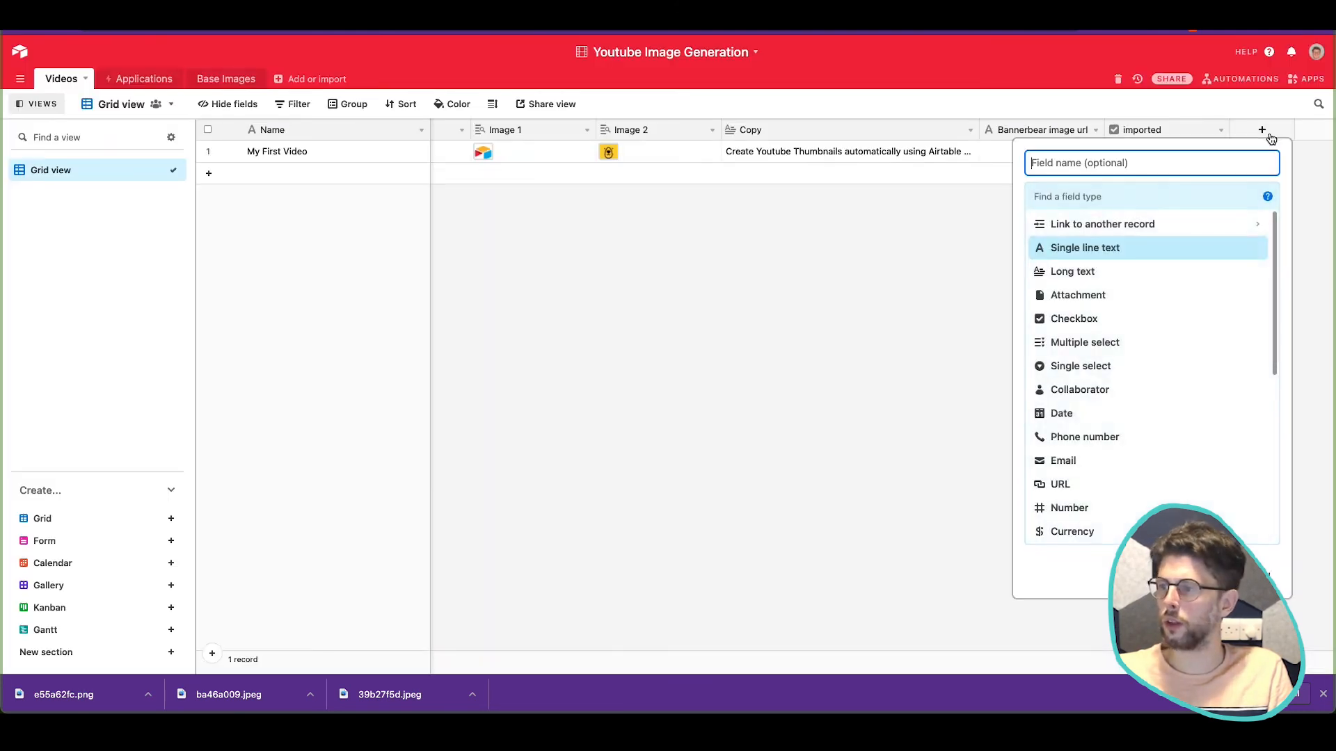
text(Created)
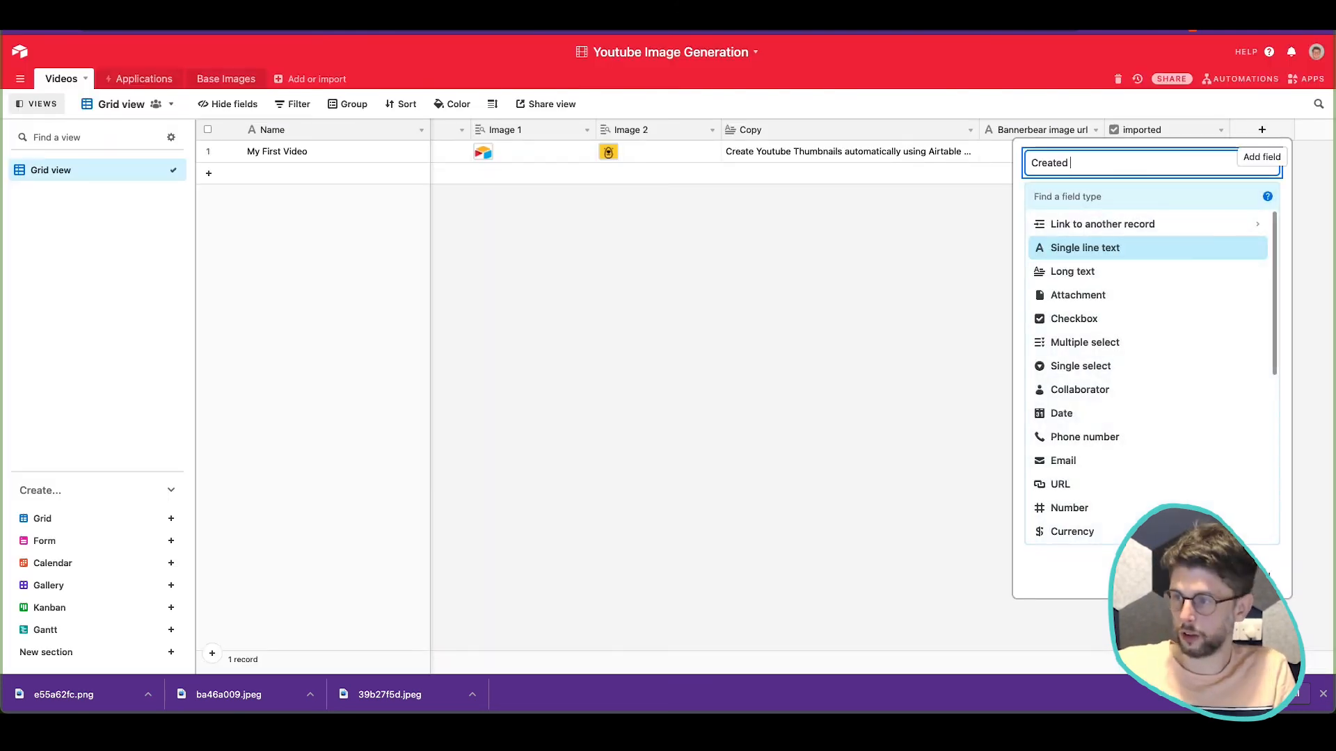
text( Umna)
key(BackSpace)
key(BackSpace)
key(BackSpace)
text(ma)
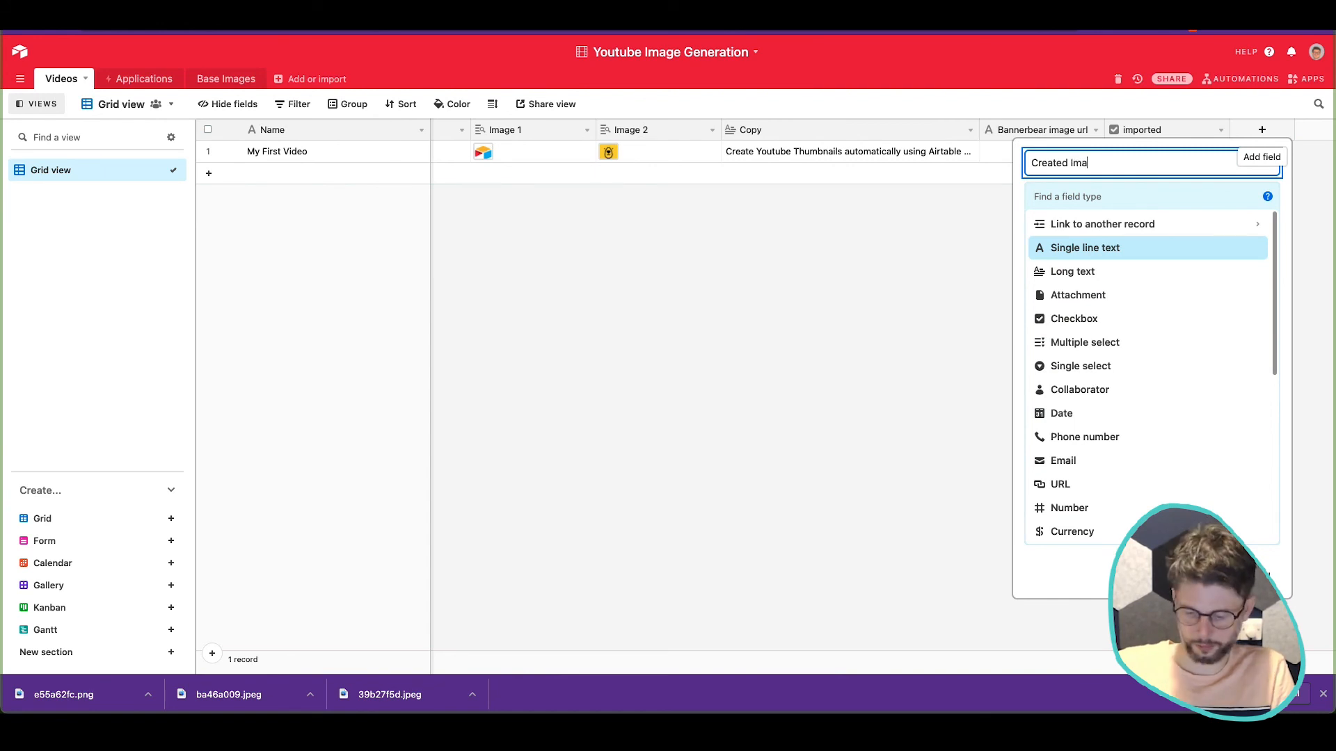
text(ge)
key(super+a)
click(1265, 569)
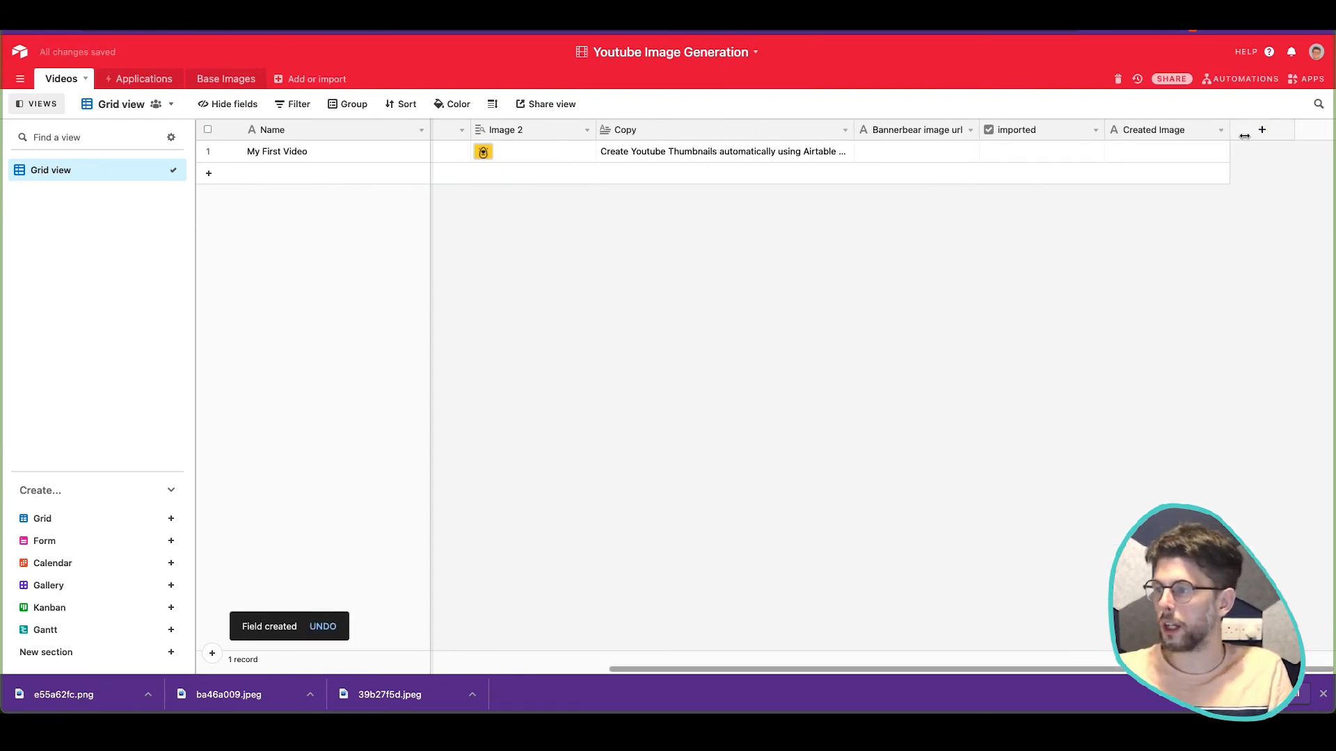
Step: Change the Created Image field's type to Attachment and save it
click(1220, 134)
click(1156, 160)
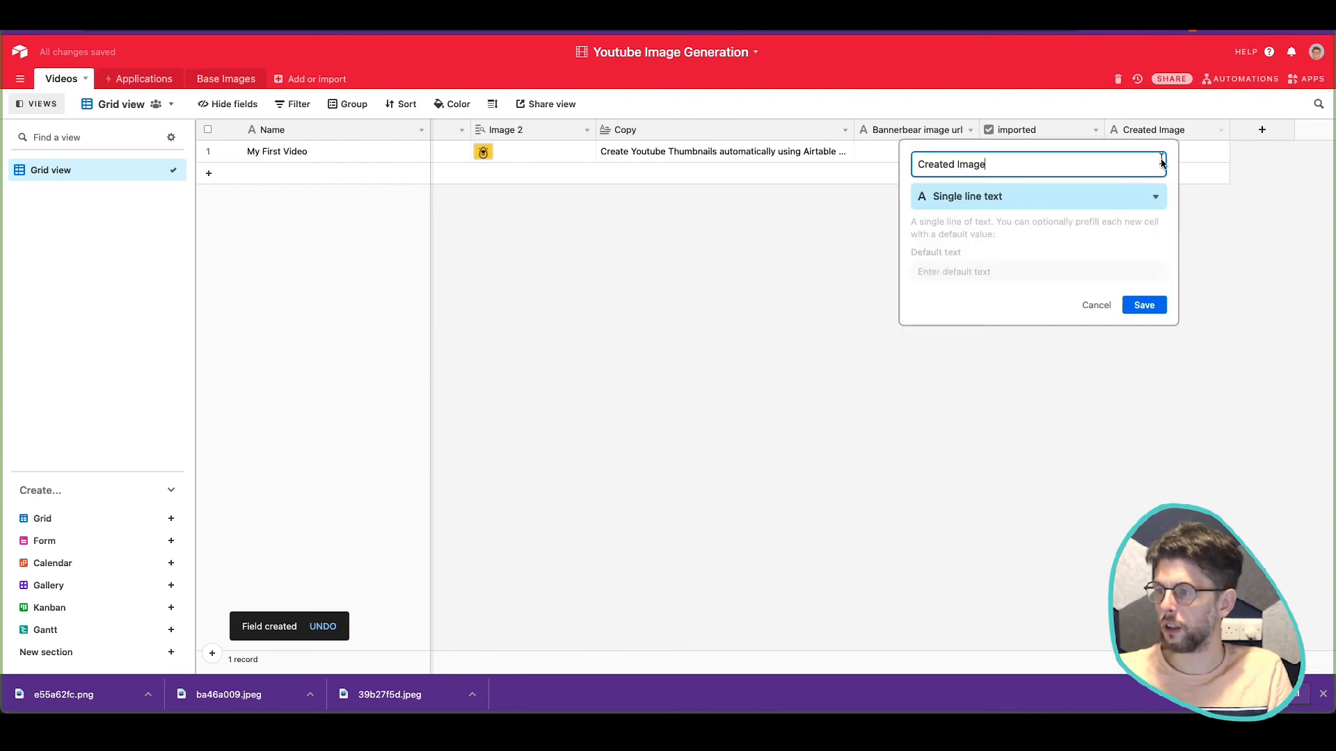
click(1014, 197)
text(a)
click(993, 221)
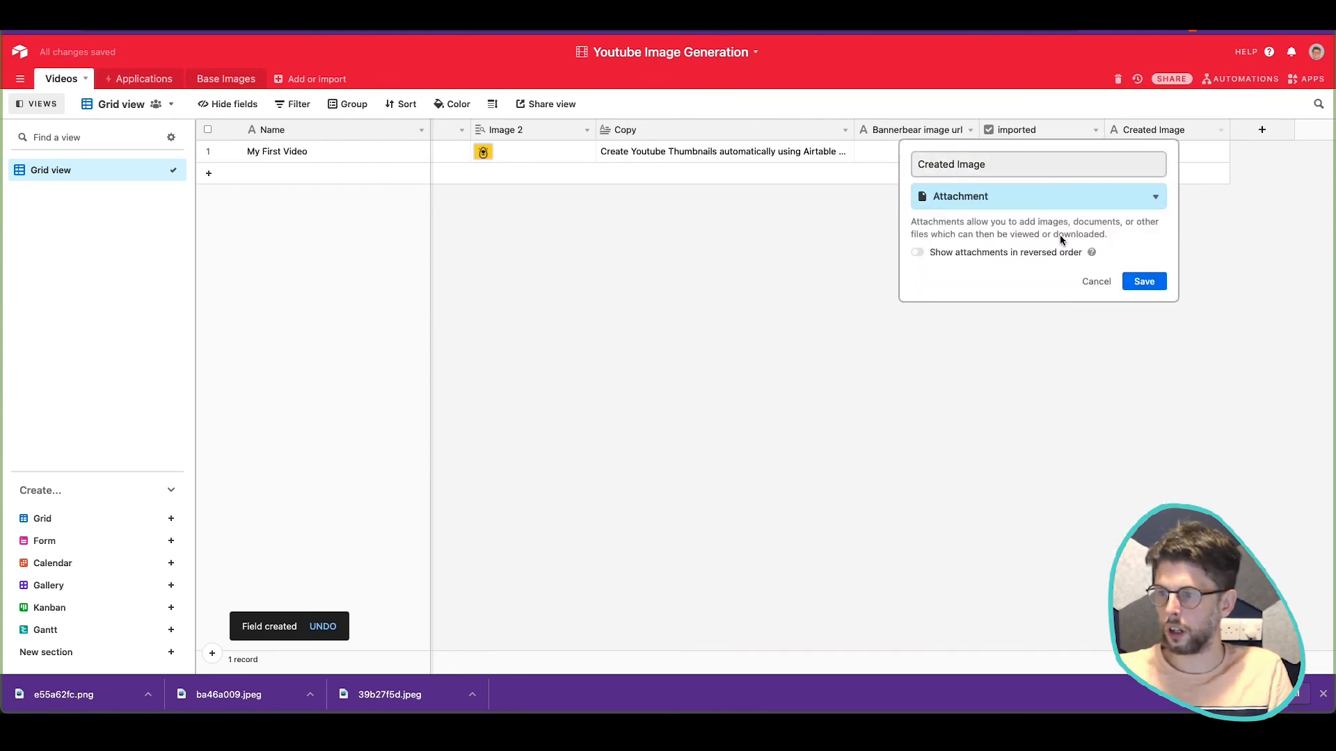
click(1144, 278)
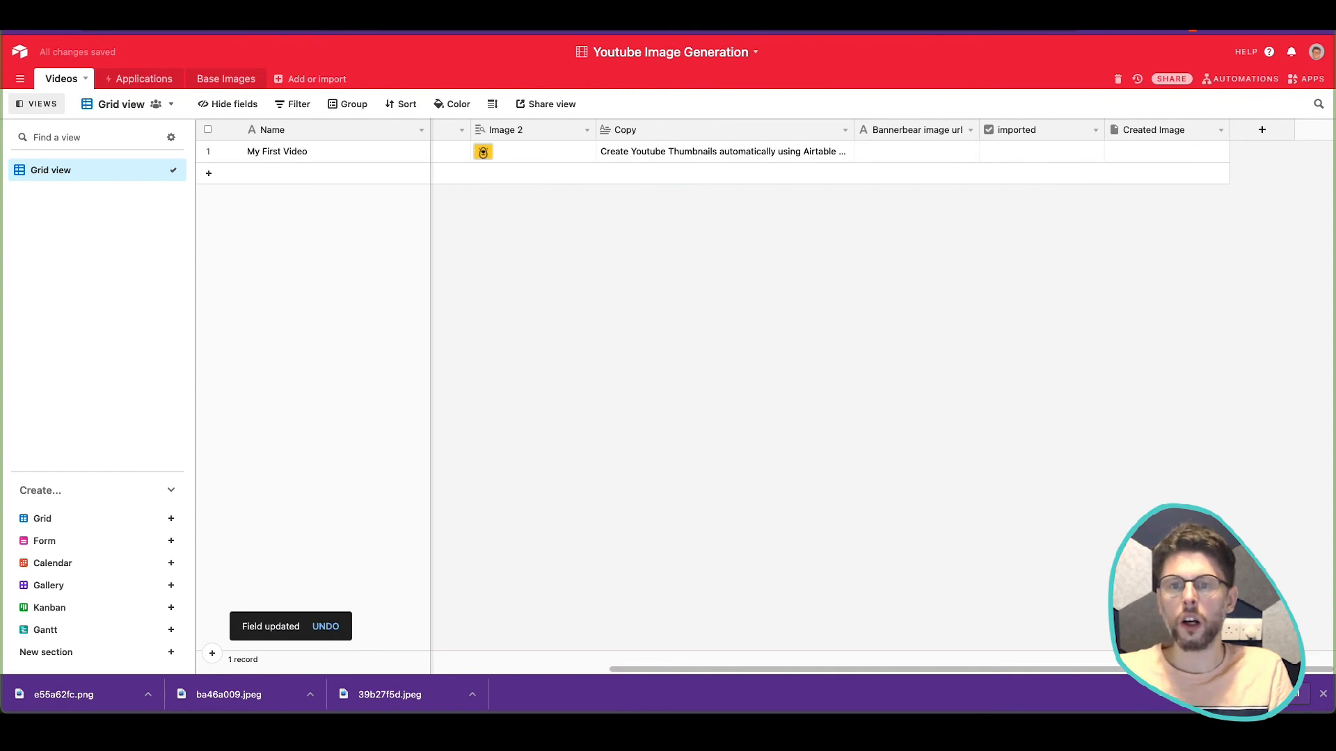
Step: Switch to Bannerbear and refresh the list of Airtable columns in the field mapping
key(ctrl+shift+Tab)
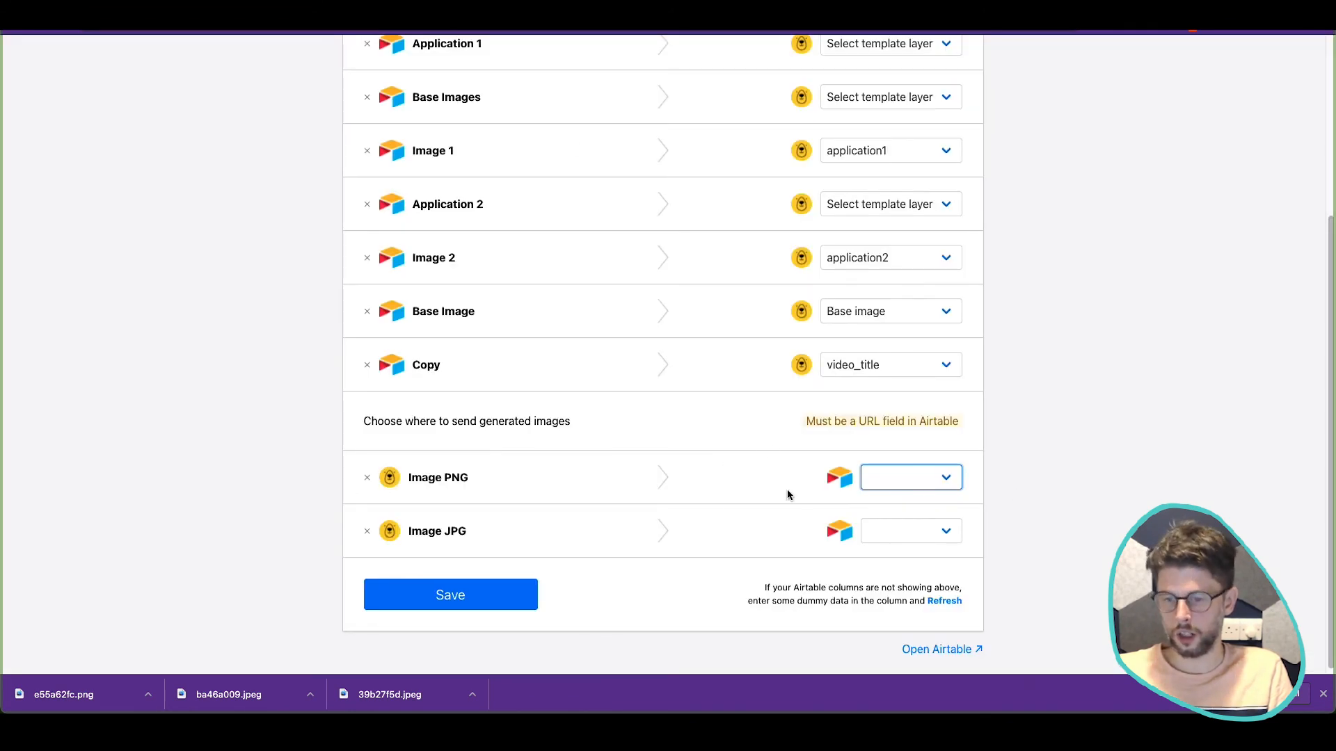
scroll(889, 479, up, 5)
click(957, 150)
scroll(988, 513, down, 5)
scroll(947, 540, up, 5)
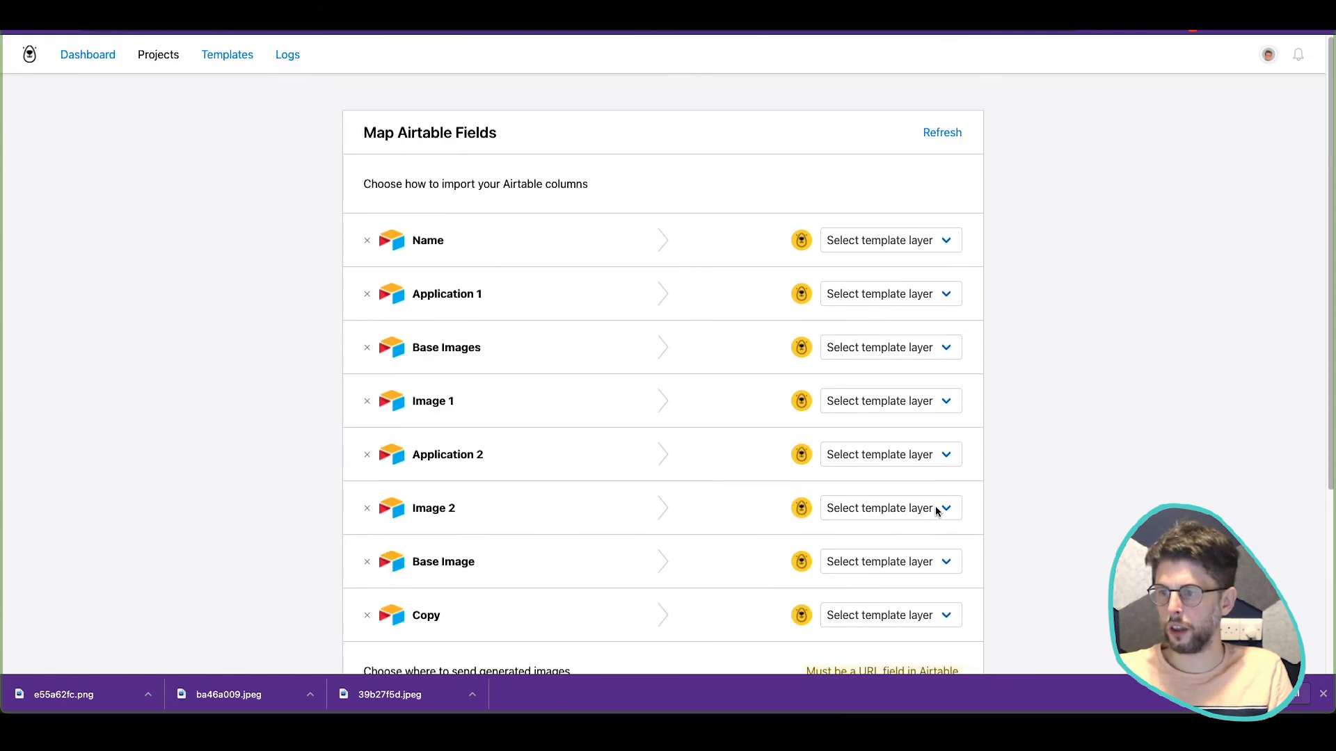
Step: Map the Image 1 column to the application1 layer and the Image 2 column to the application2 layer
click(898, 293)
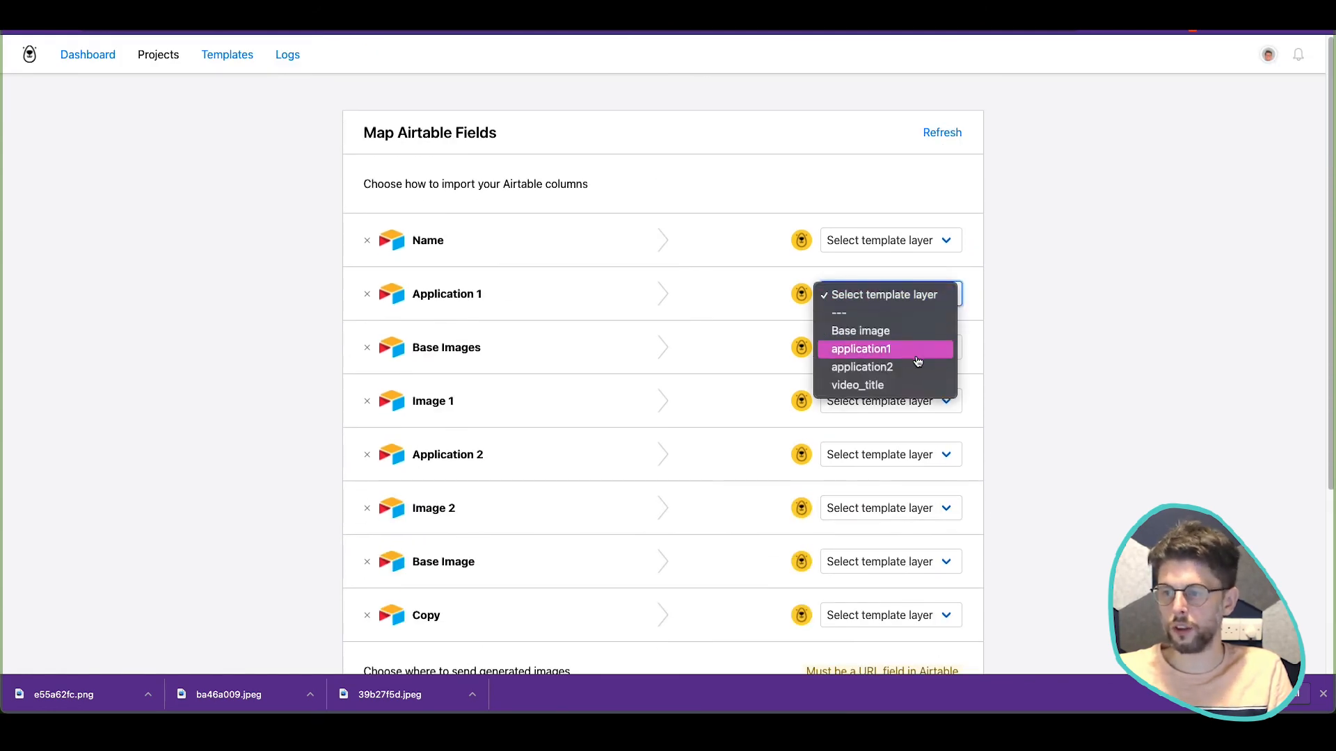
click(1261, 358)
scroll(950, 423, down, 1)
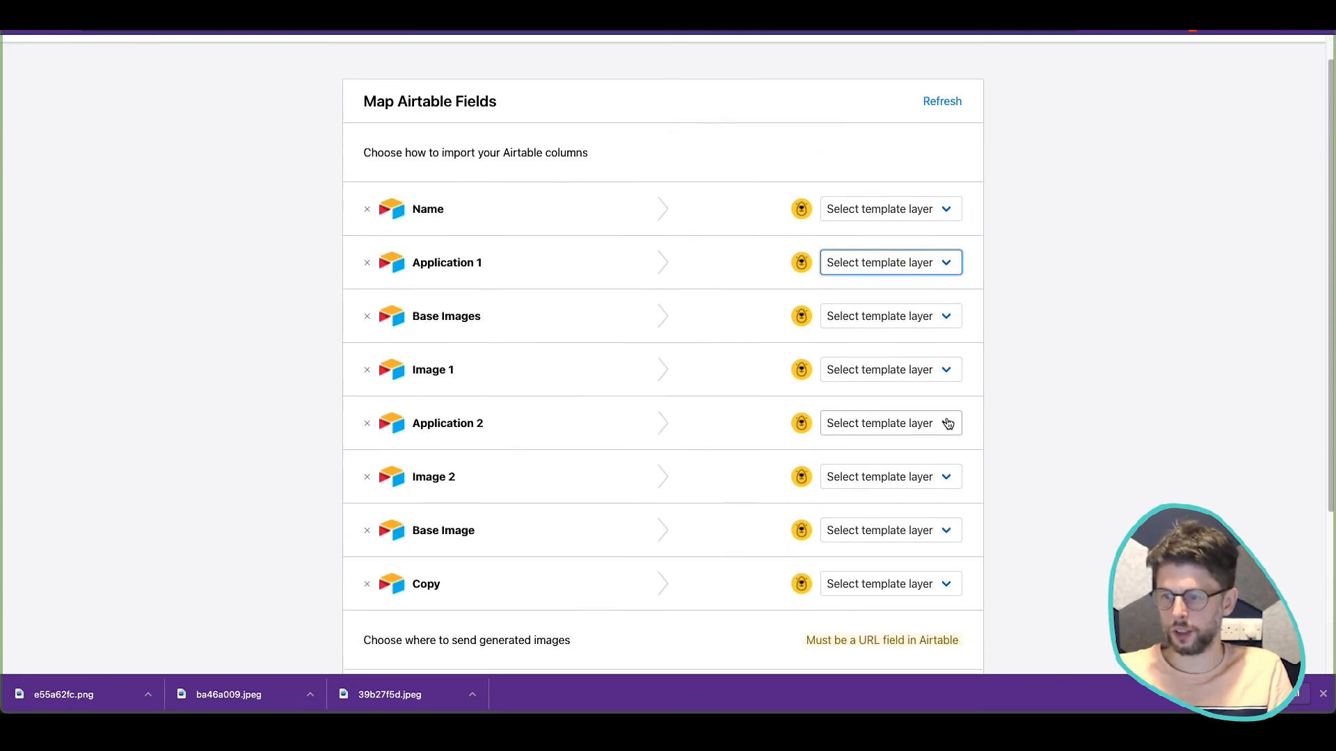
click(892, 348)
key(Up)
key(Return)
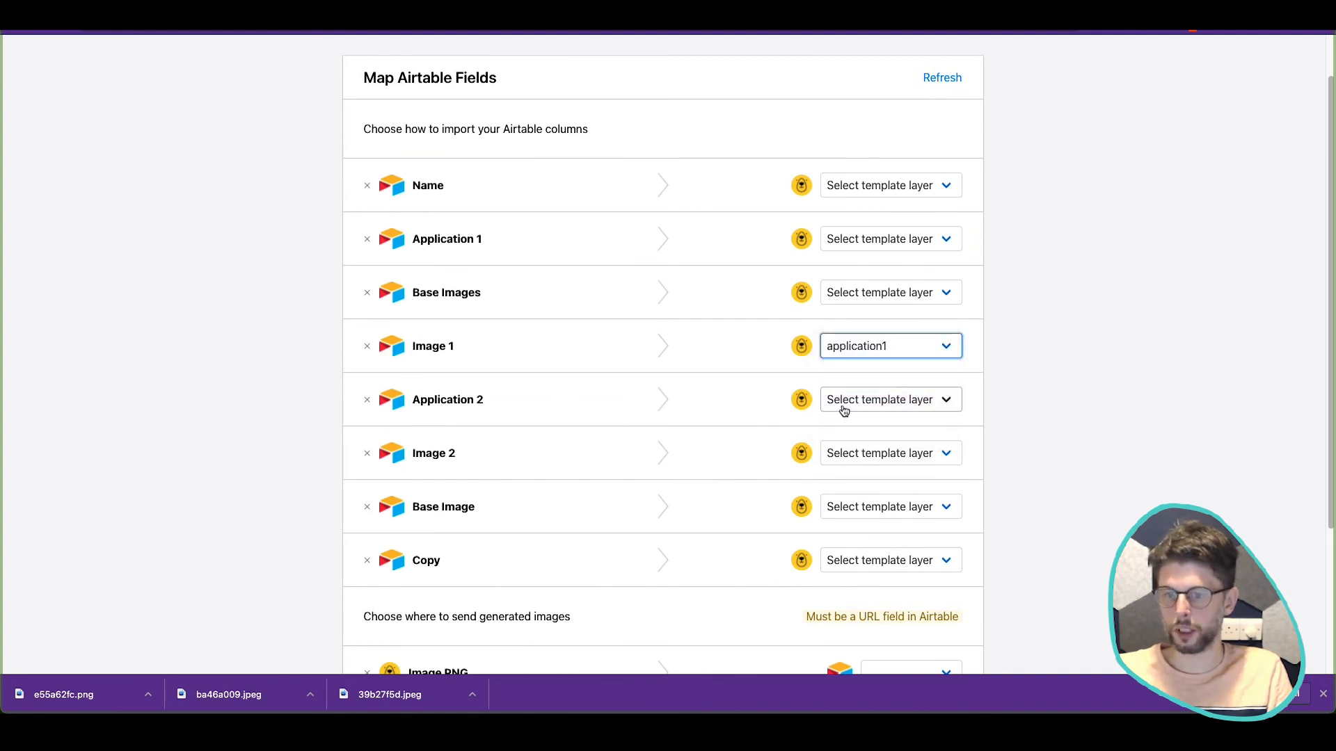
click(929, 453)
click(861, 526)
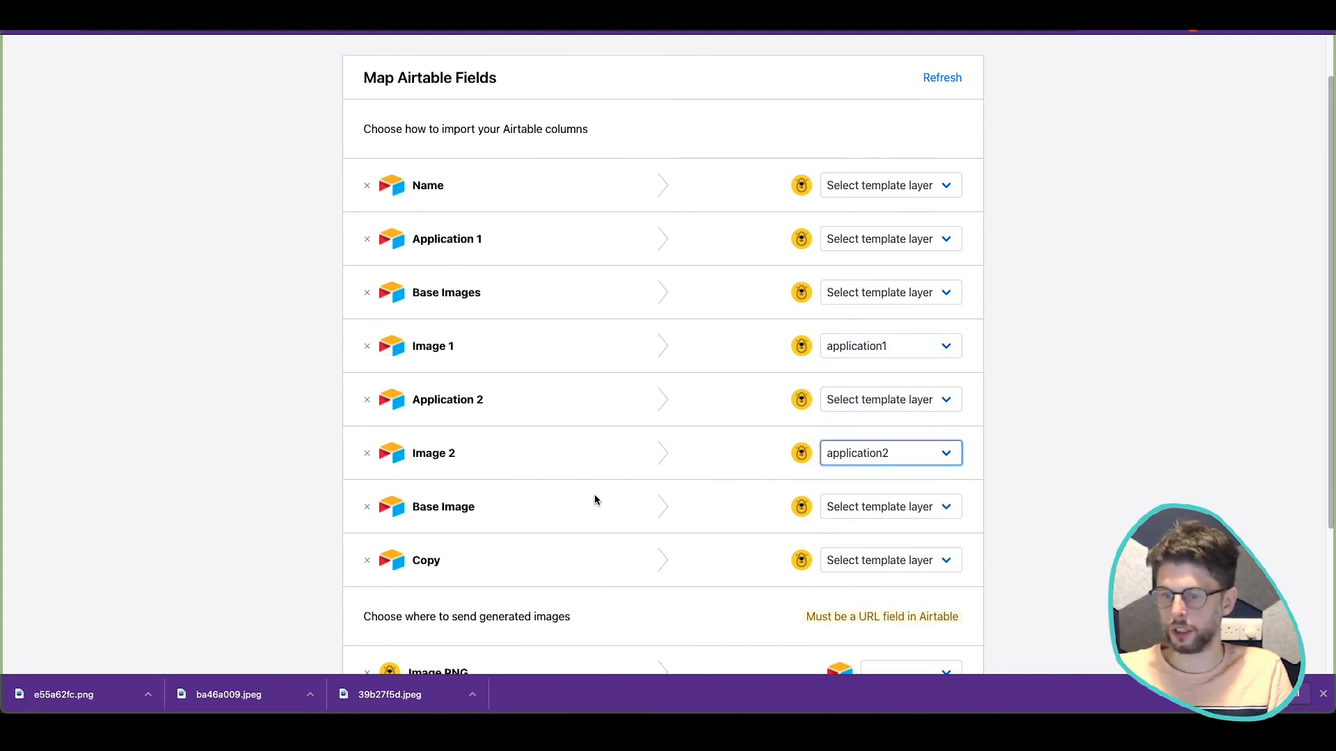
Step: Map the Base Image column to the Base image layer and the Copy column to the video_title layer
scroll(589, 494, down, 3)
click(887, 375)
click(904, 413)
click(936, 433)
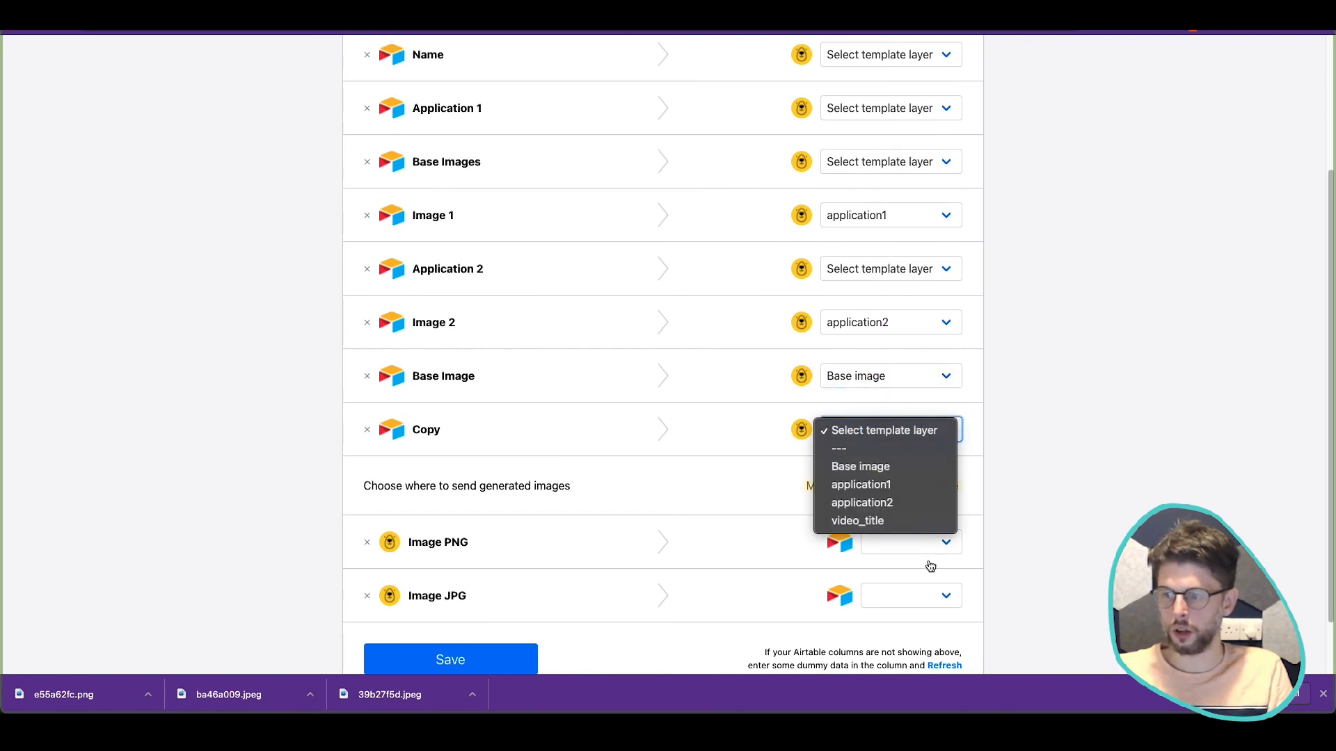
key(Return)
scroll(1134, 493, down, 2)
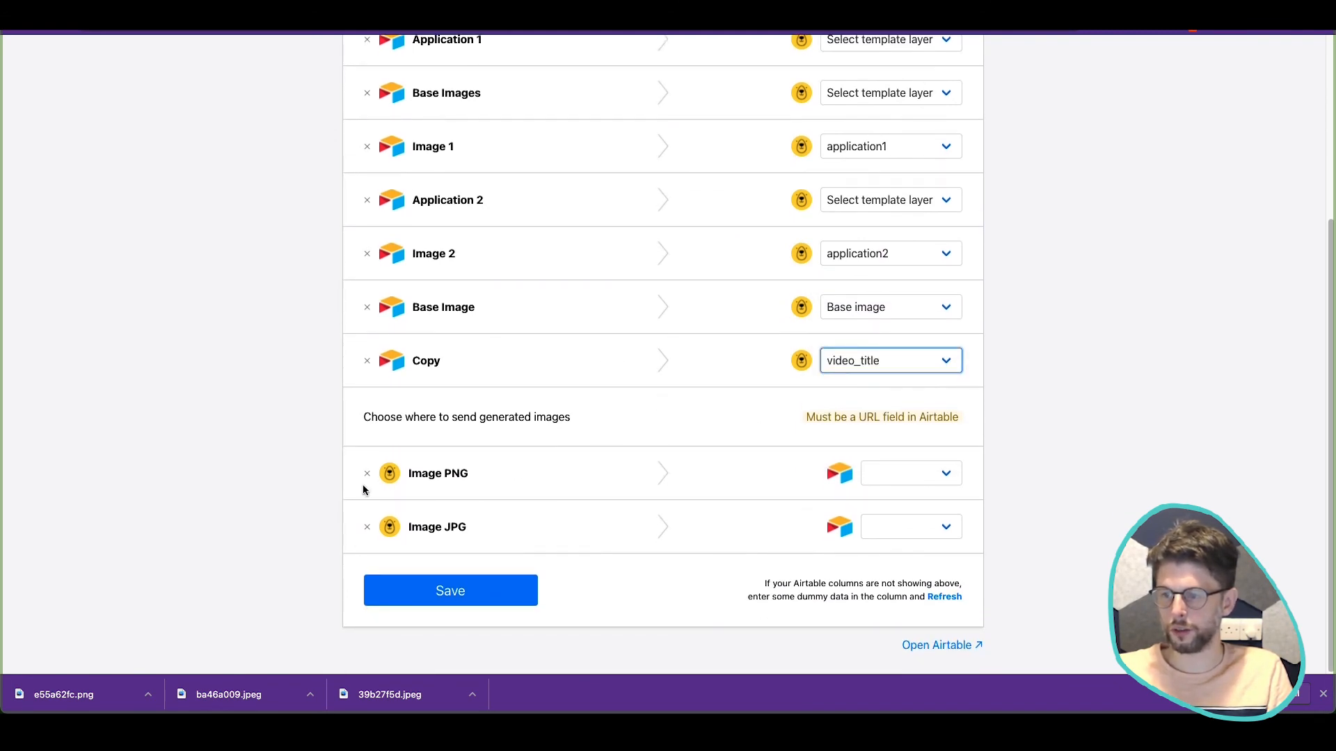
Step: Examine the destination columns offered for Image PNG and review the mapped Airtable fields
click(951, 478)
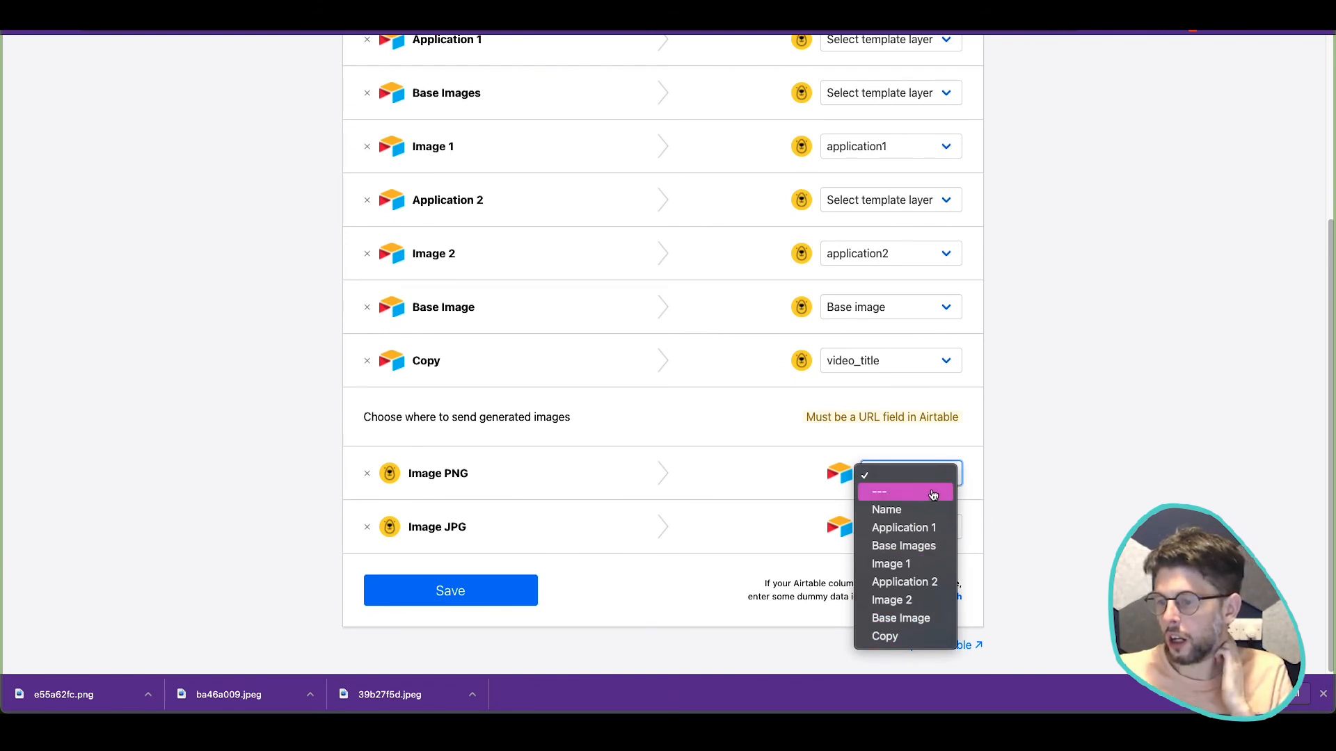
click(1087, 465)
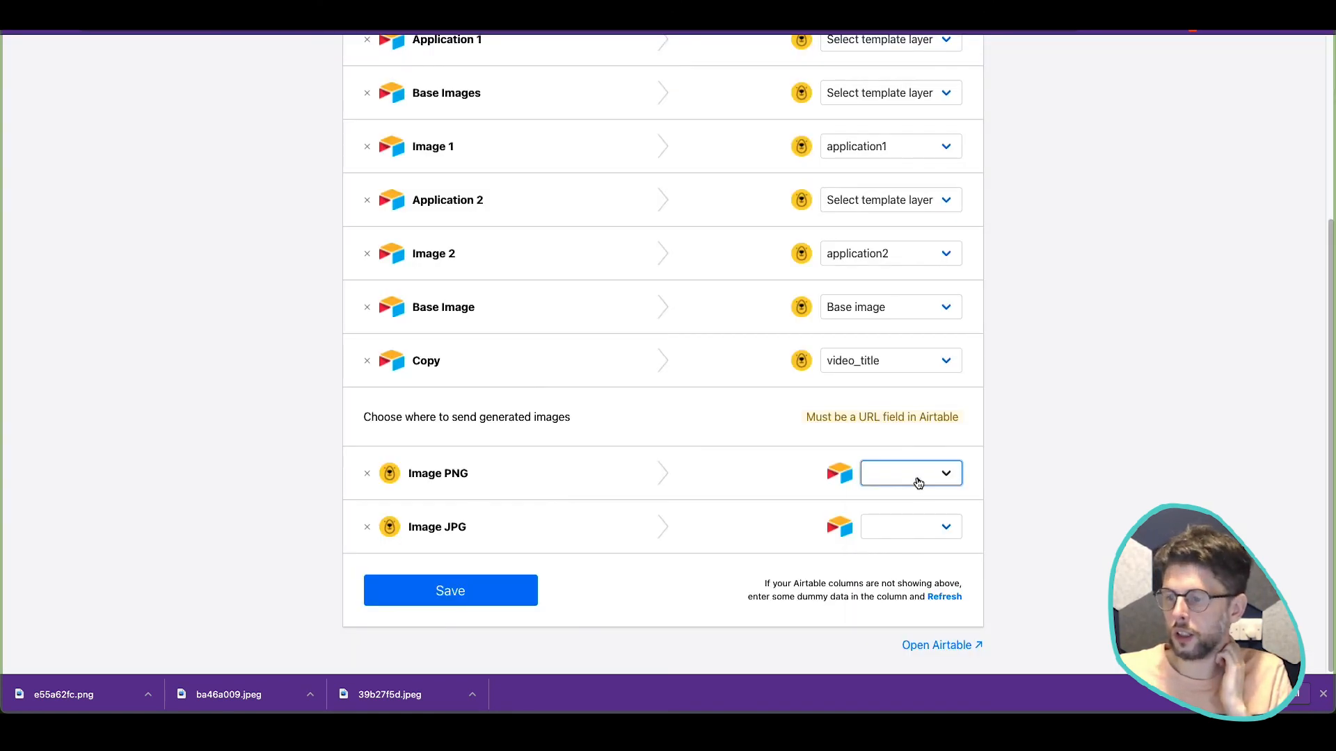
click(917, 482)
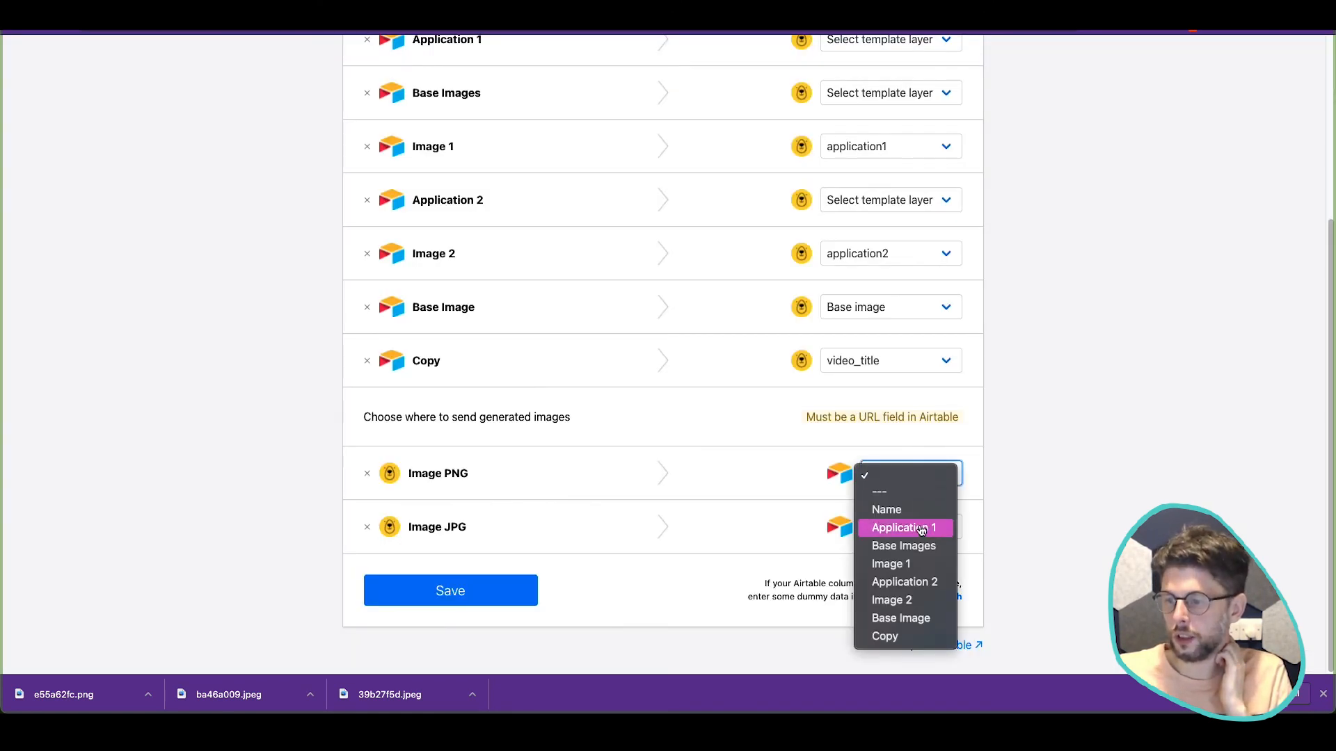
click(1038, 530)
scroll(1005, 598, up, 5)
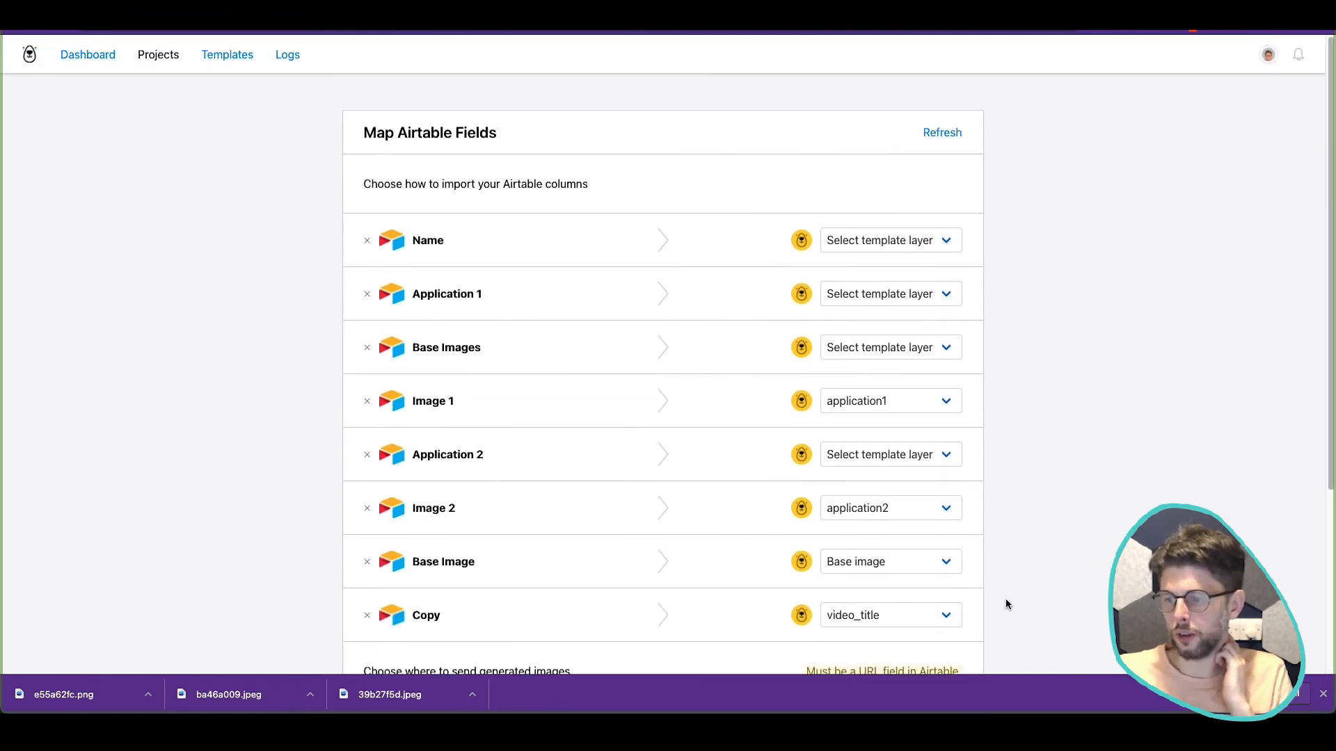
scroll(1004, 603, down, 4)
scroll(921, 605, up, 4)
scroll(921, 605, down, 4)
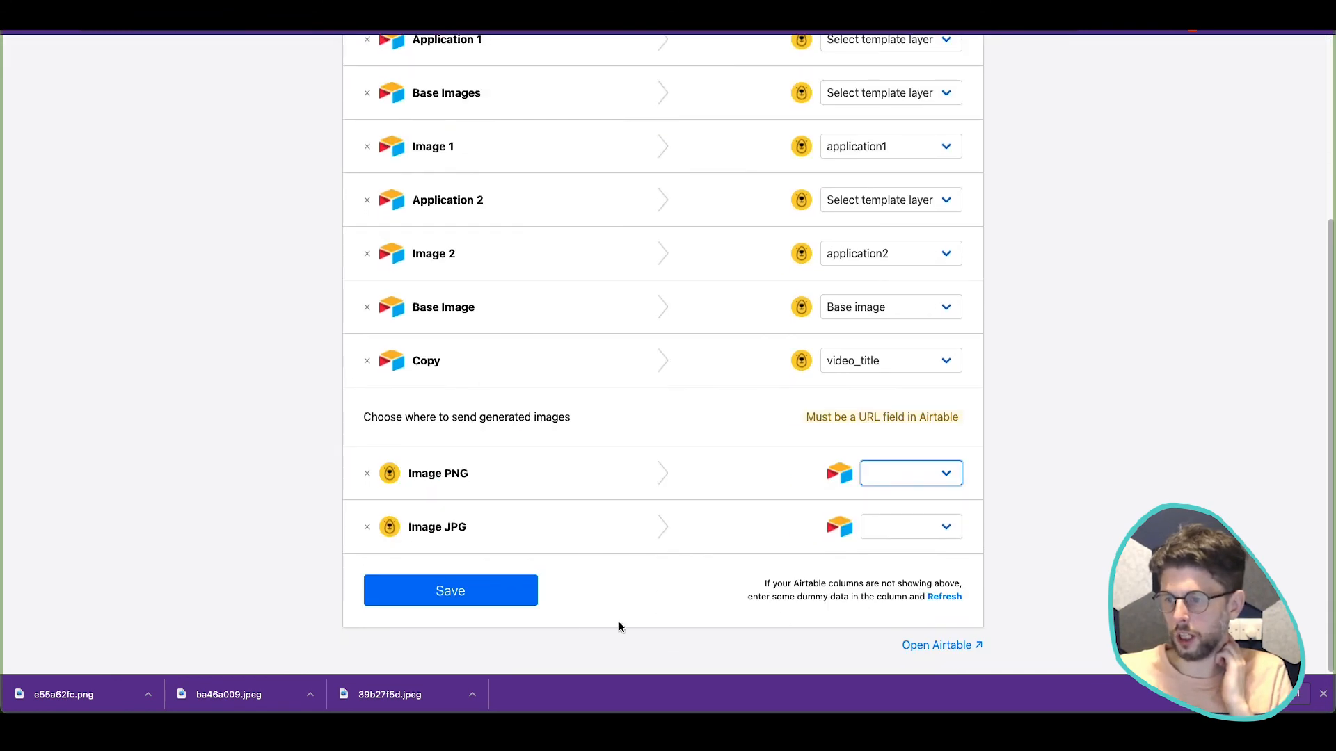
Step: Save the mapping and import the Airtable record, and widen the Bannerbear image url column in Airtable to inspect it
click(534, 596)
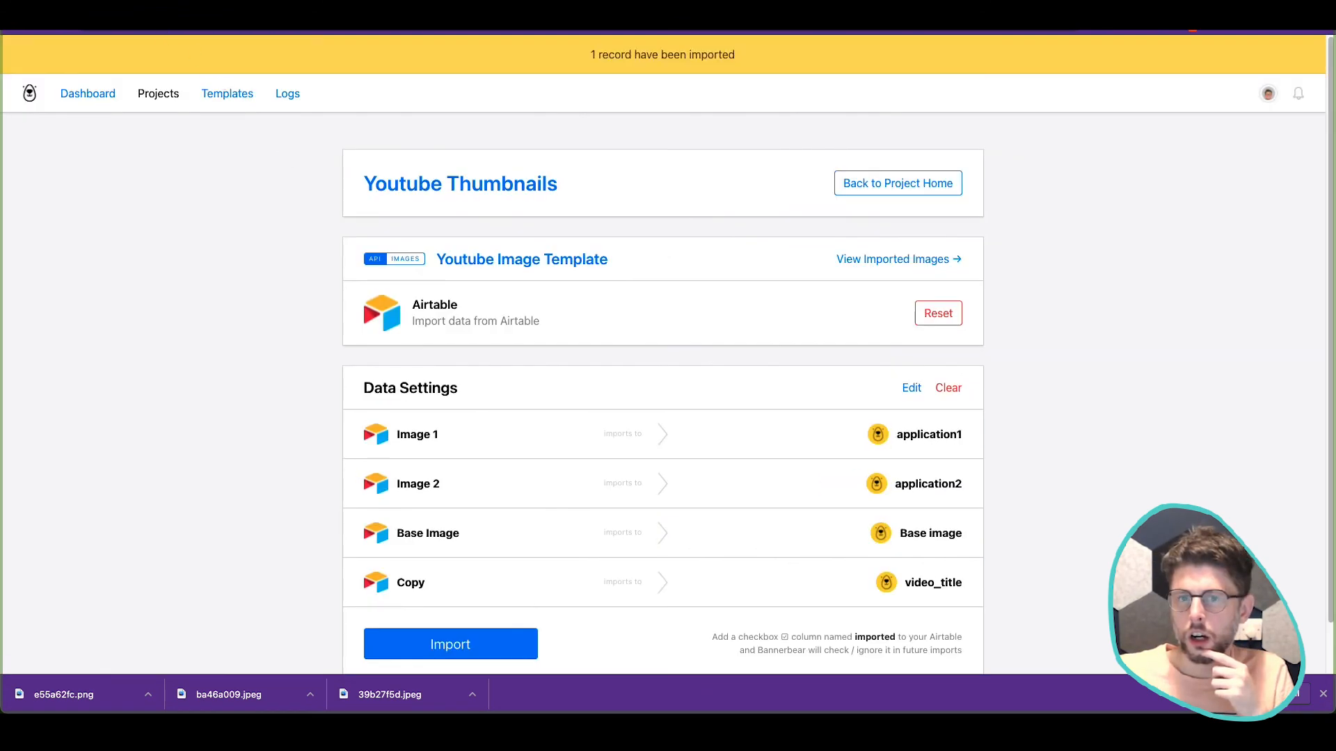
click(348, 15)
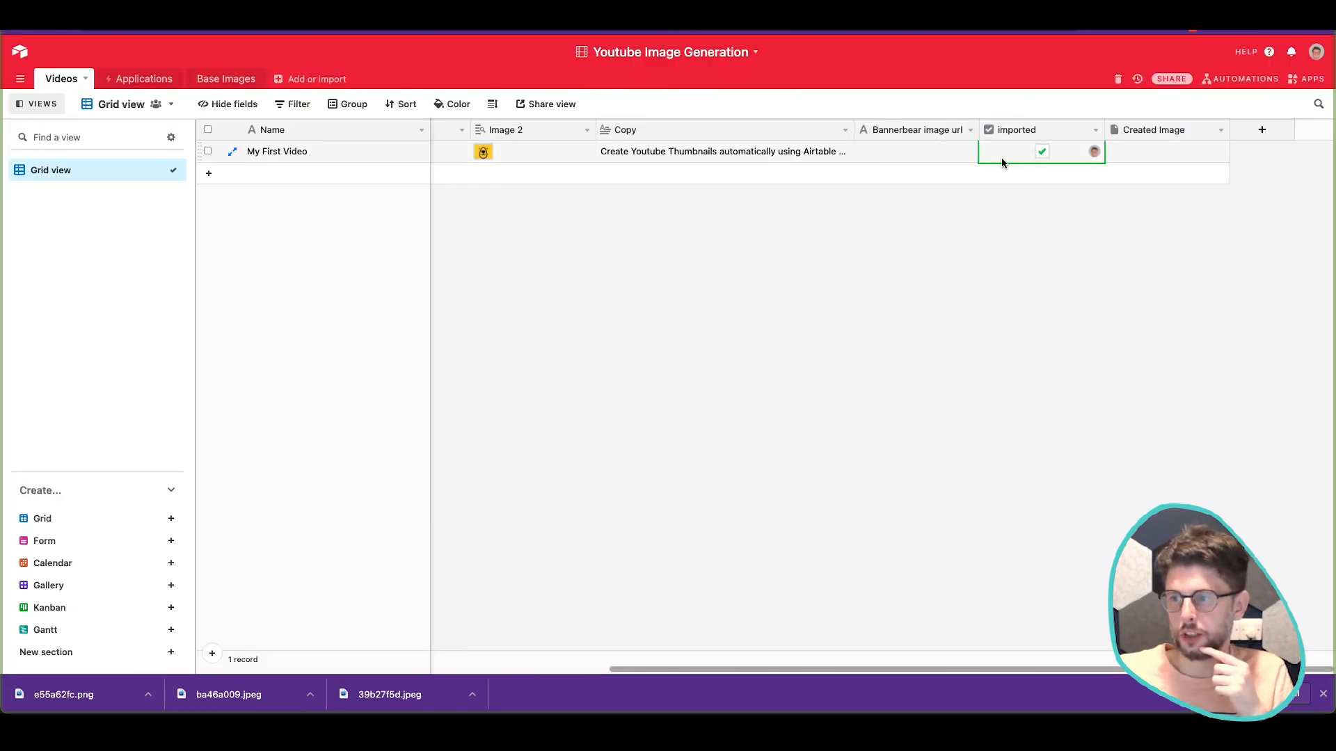
drag(978, 129, 1113, 130)
click(1058, 240)
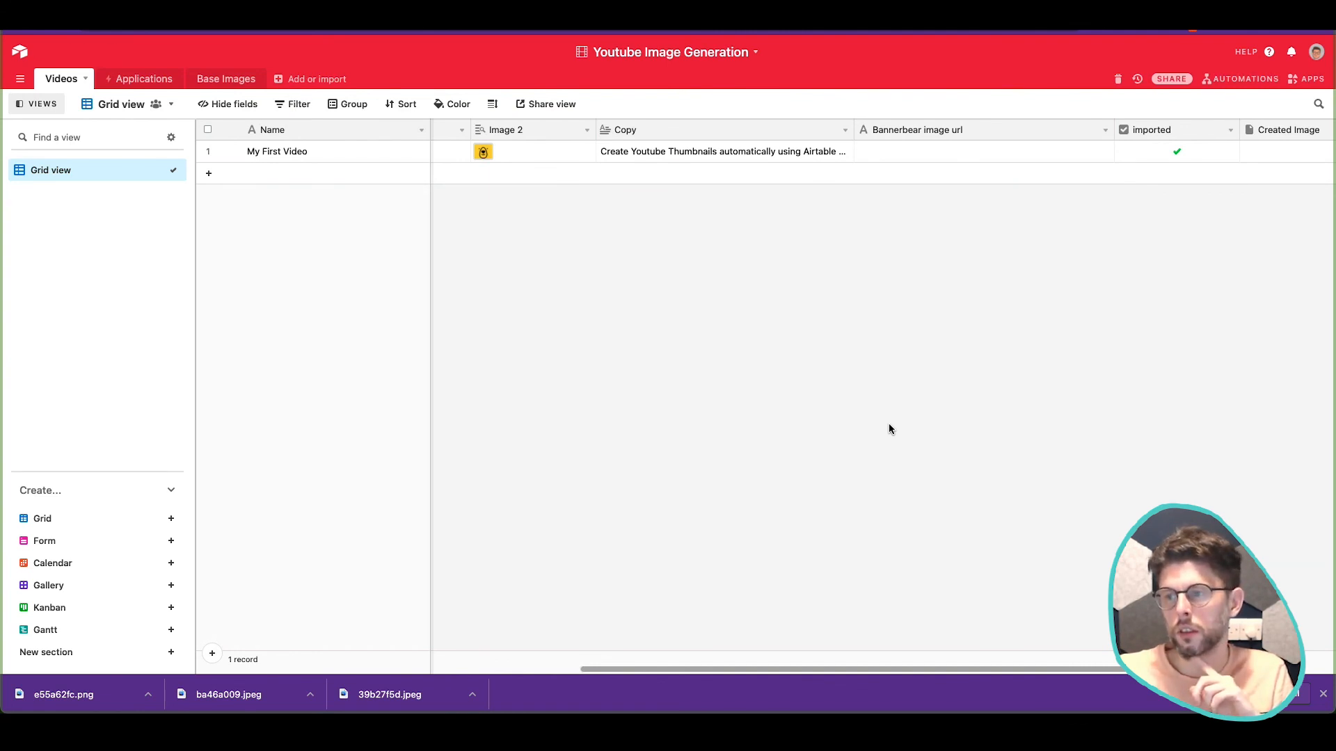
scroll(887, 423, right, 3)
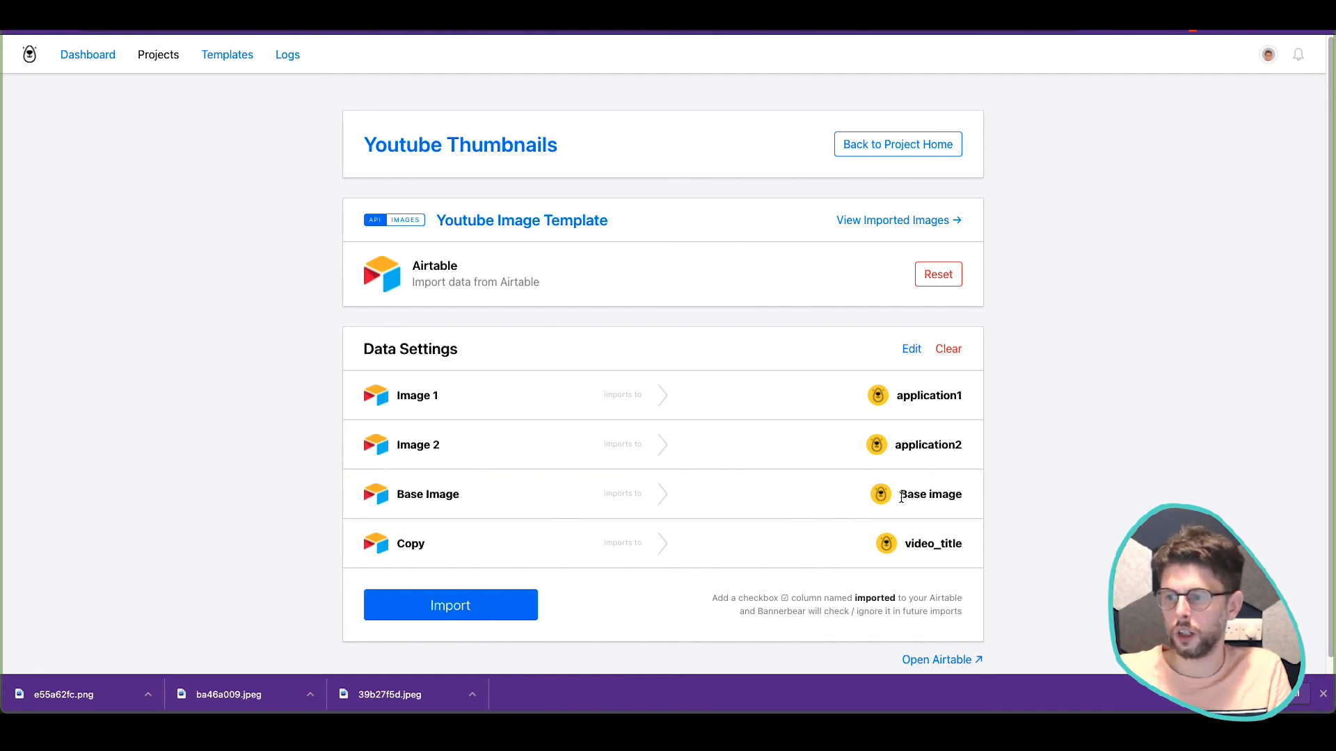
Step: Open the imported images in Bannerbear and view the generated thumbnail at full size in a separate tab
click(949, 221)
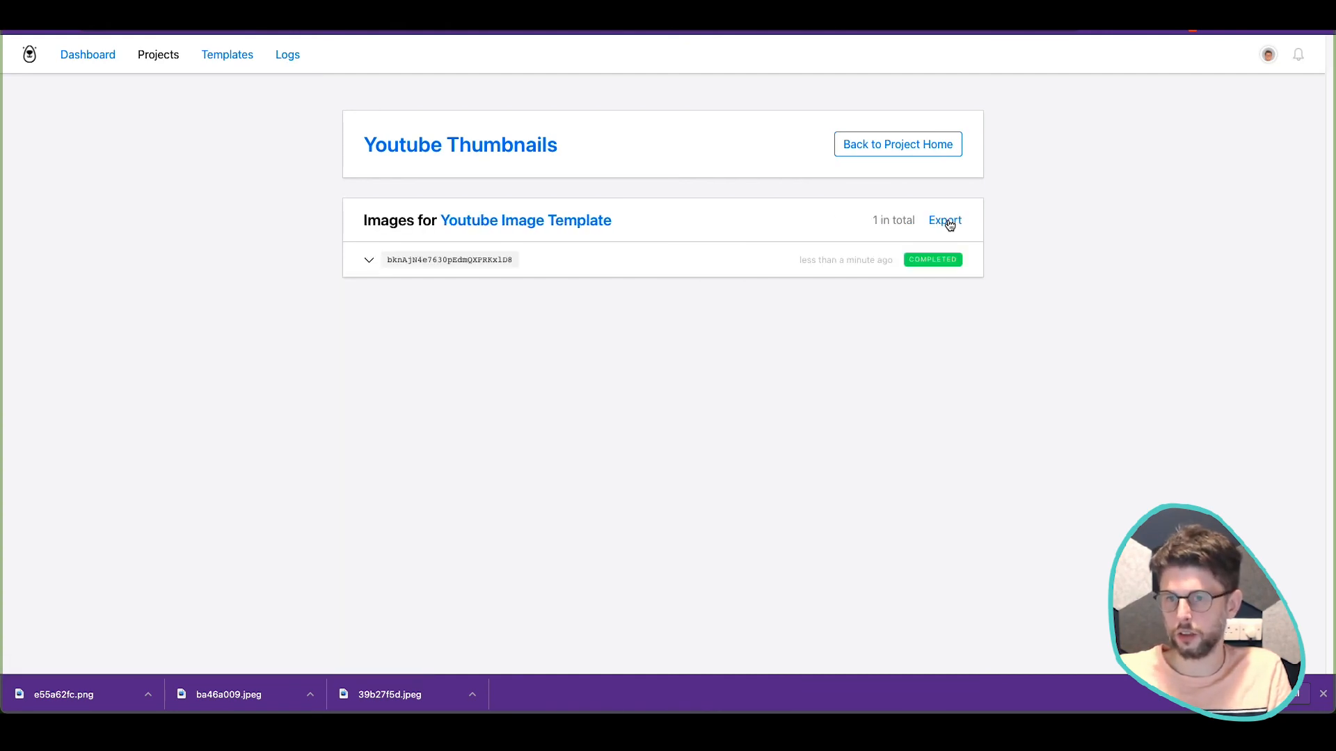
click(368, 265)
right_click(707, 386)
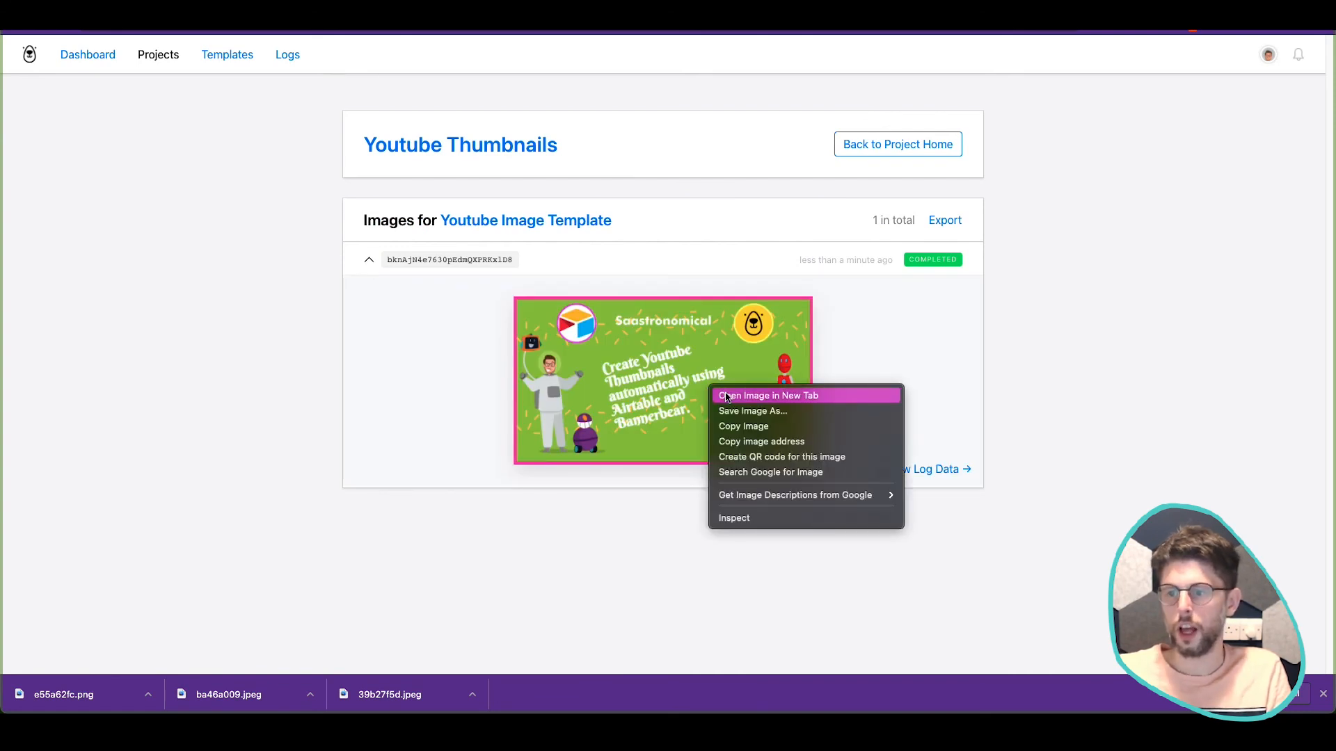
click(725, 393)
key(ctrl+Tab)
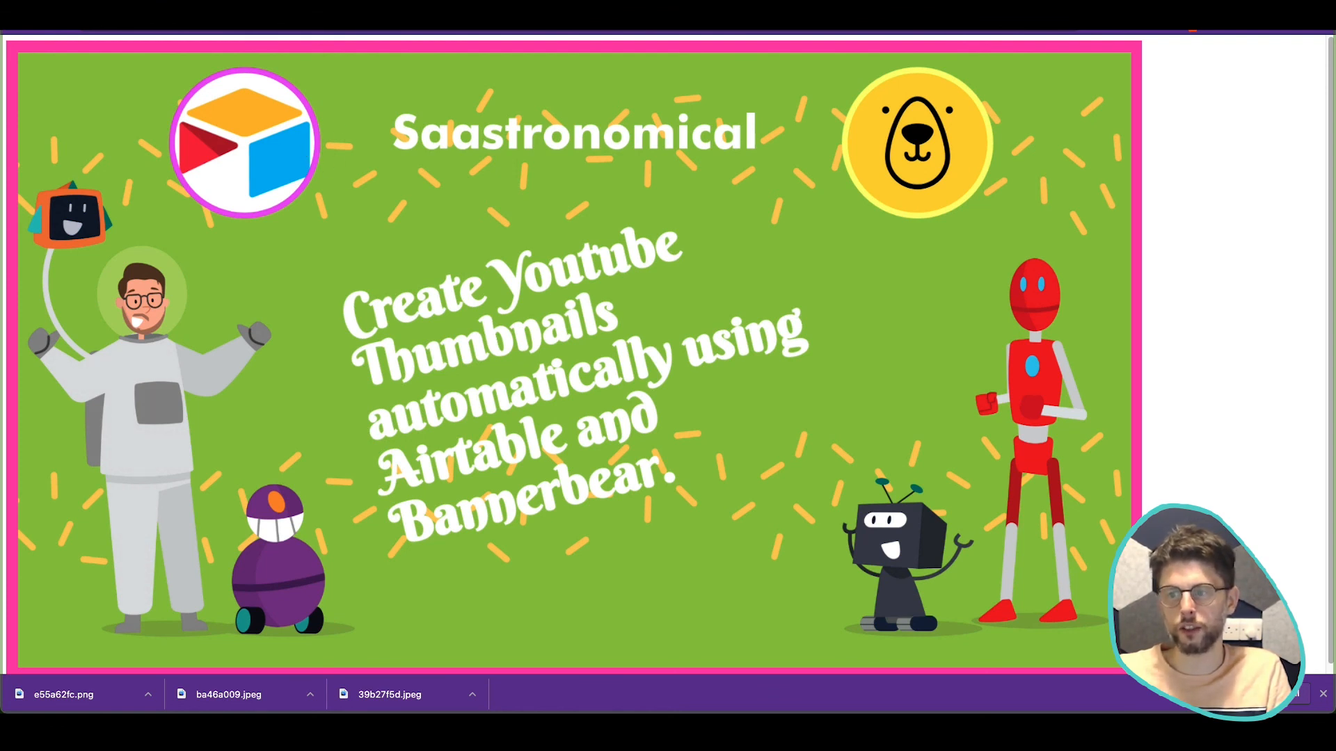
key(super+w)
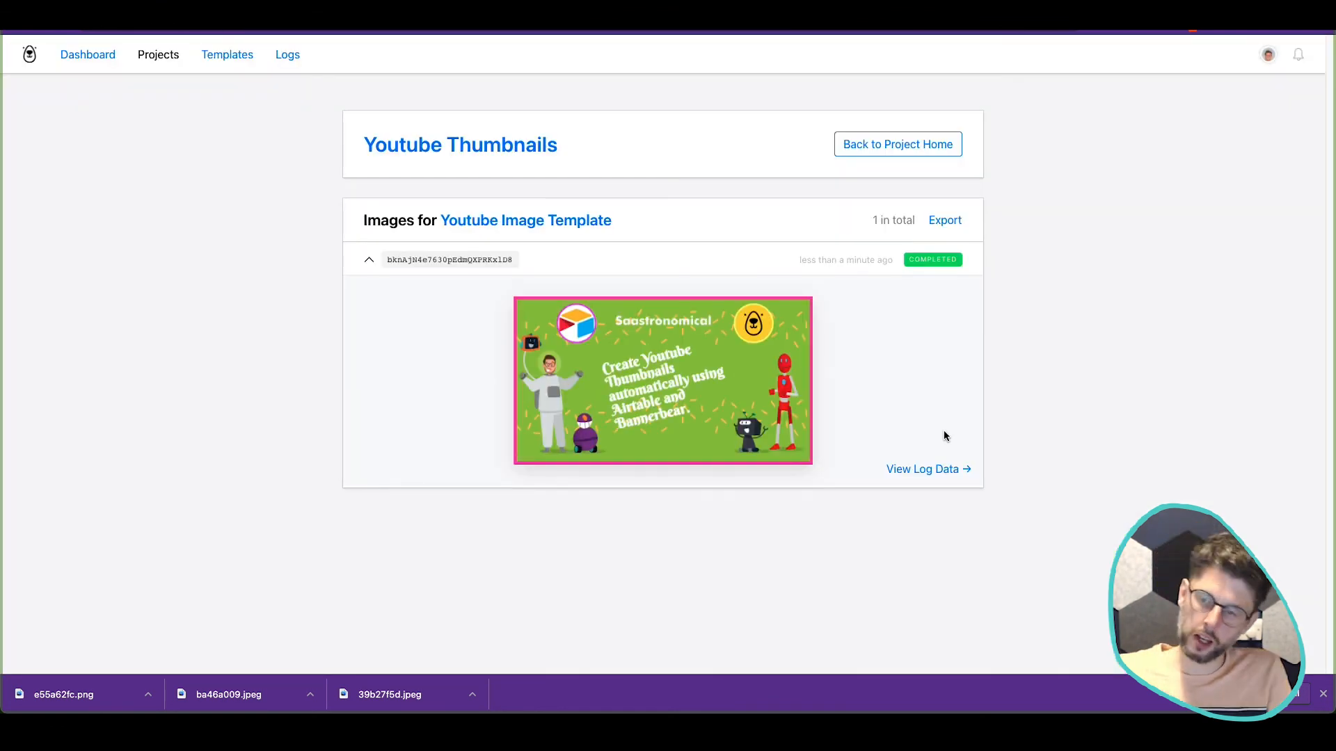
click(421, 261)
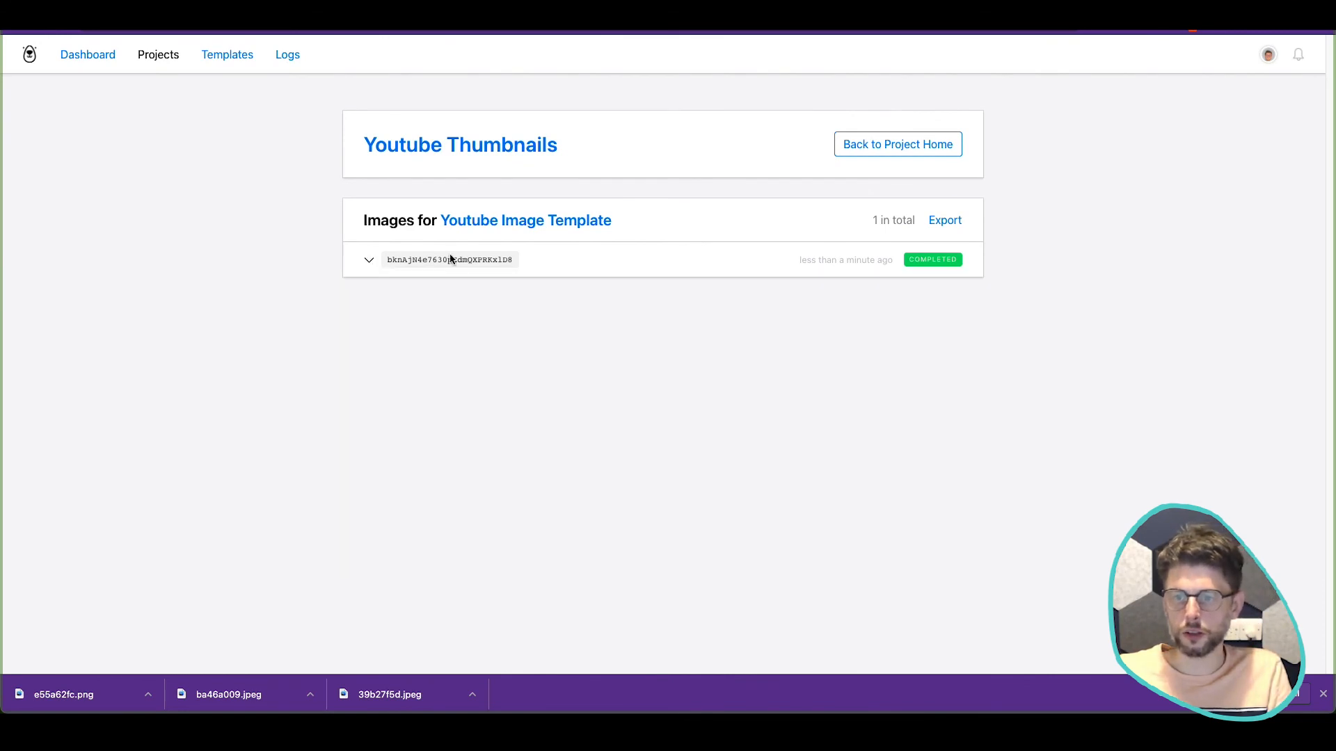
Step: Open the Bannerbear Airtable tutorial, find its Map Airtable fields section and copy the field name "Bannerbear image url"
click(903, 144)
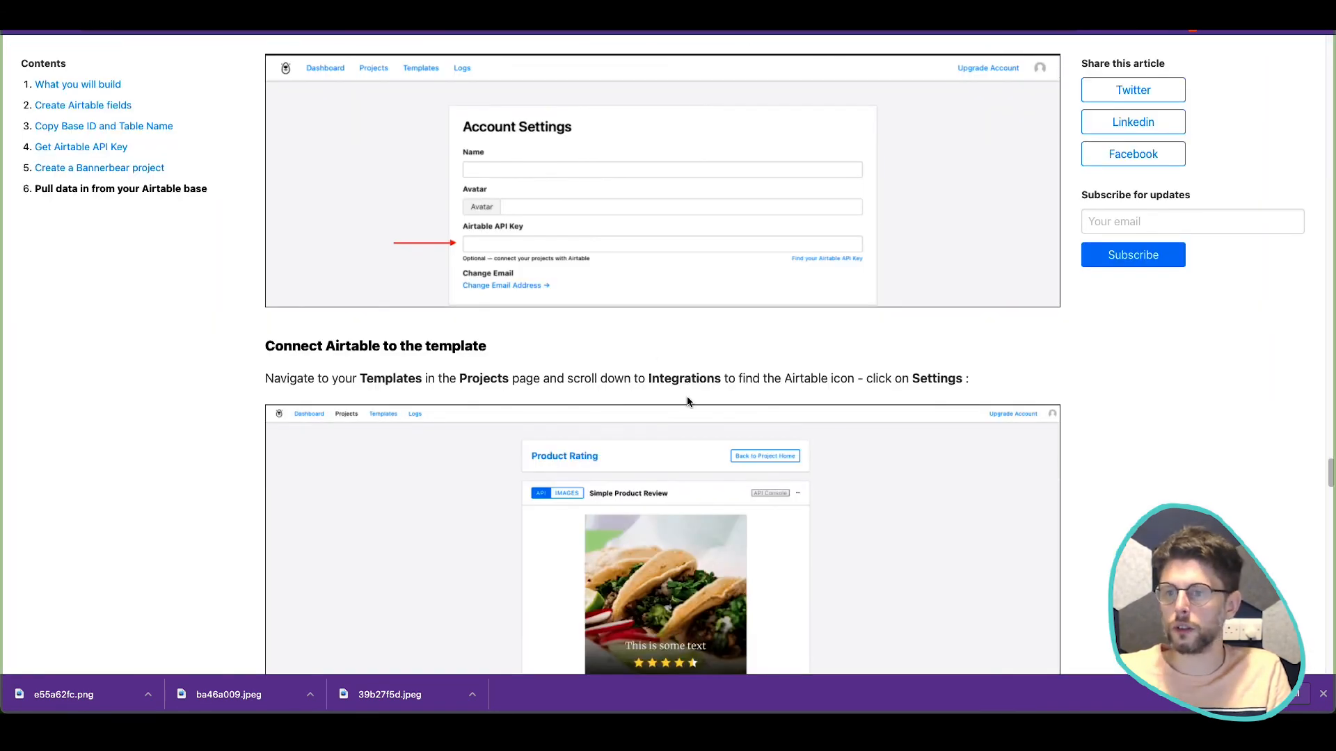
scroll(692, 402, up, 15)
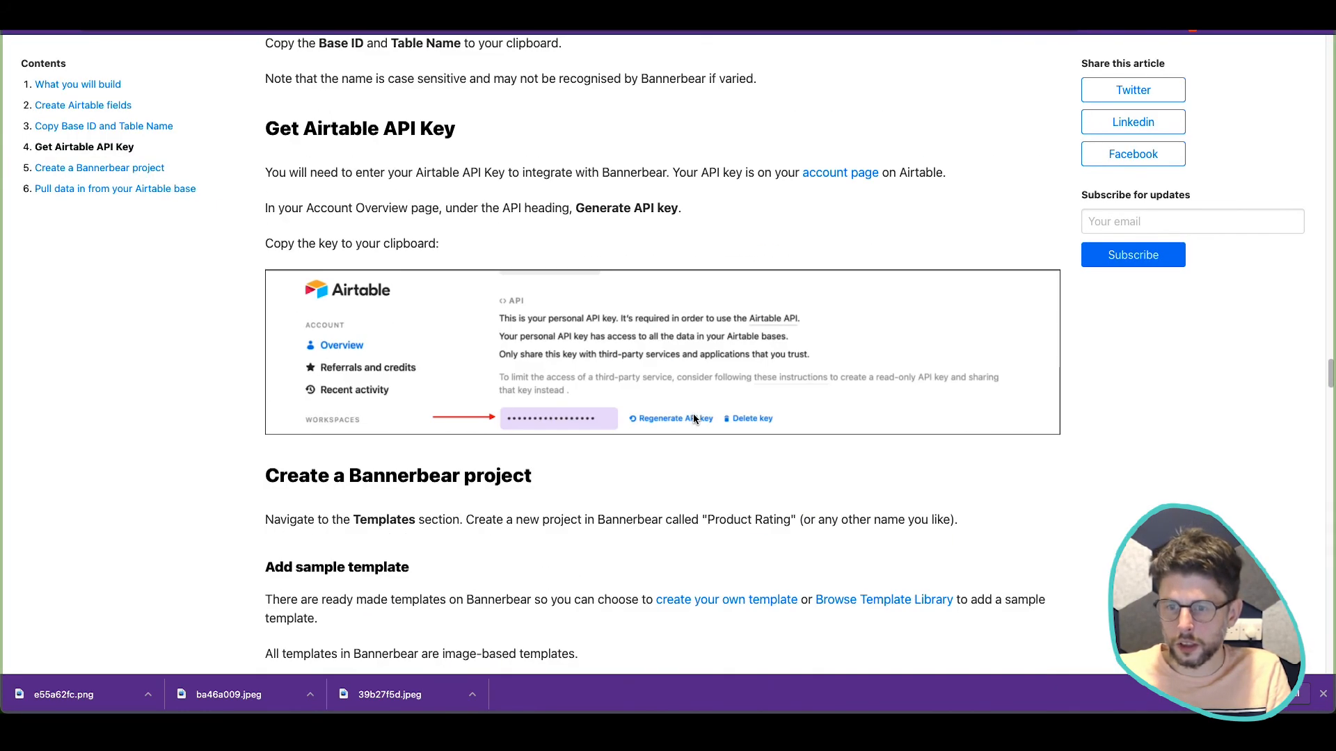
scroll(731, 566, down, 2)
scroll(730, 565, up, 2)
scroll(731, 565, up, 15)
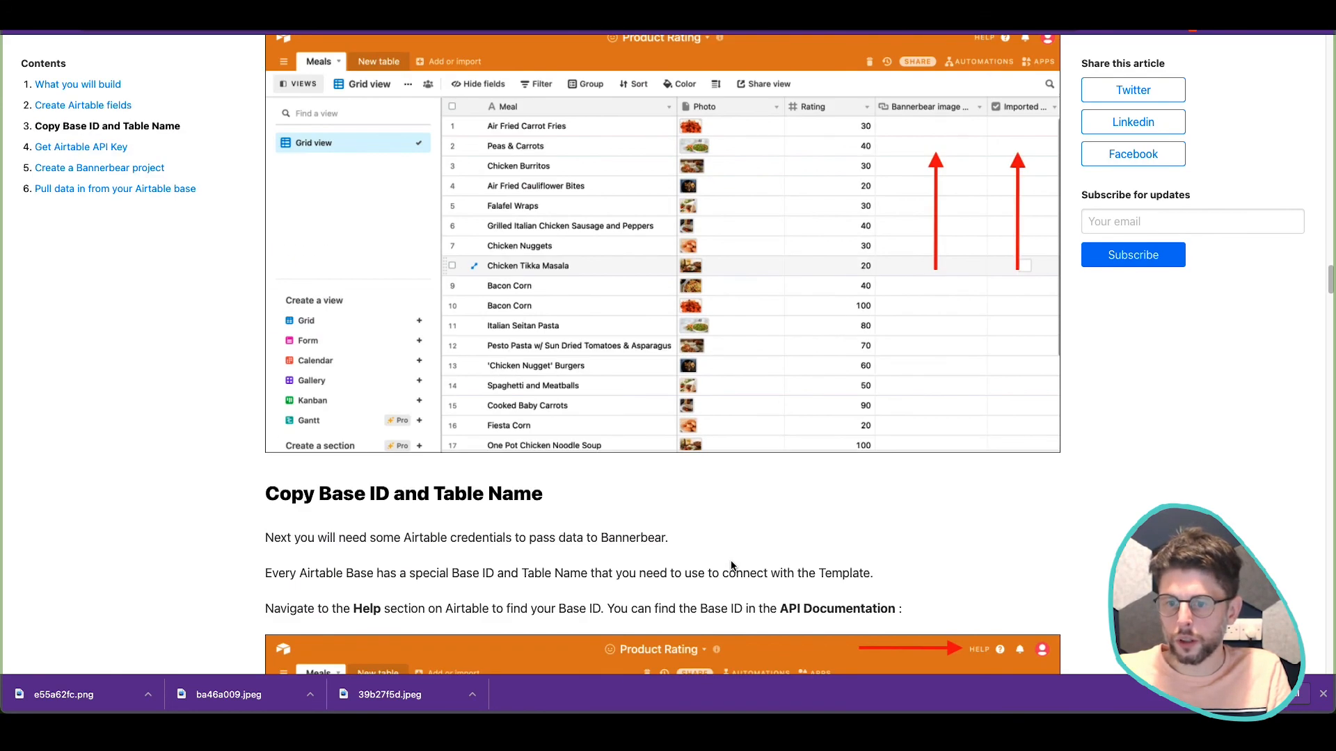
scroll(730, 566, up, 8)
scroll(730, 565, down, 20)
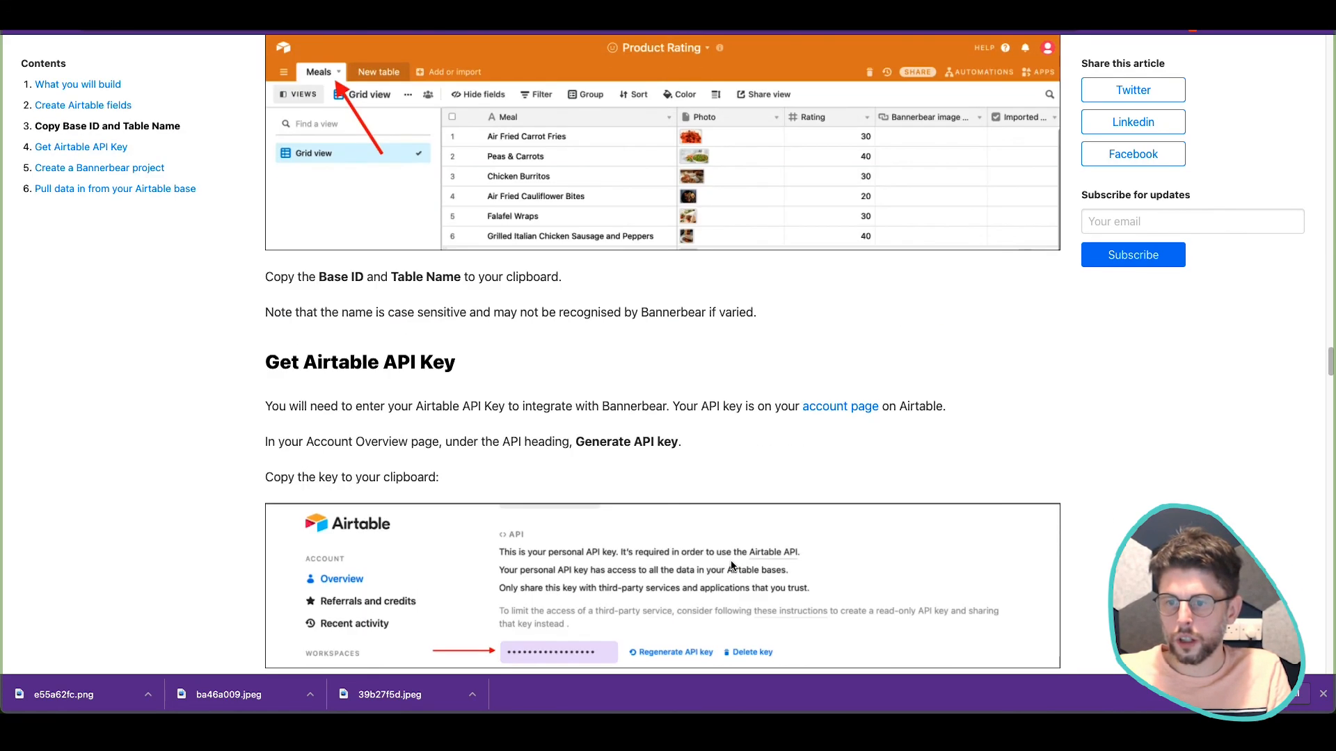
scroll(731, 565, down, 20)
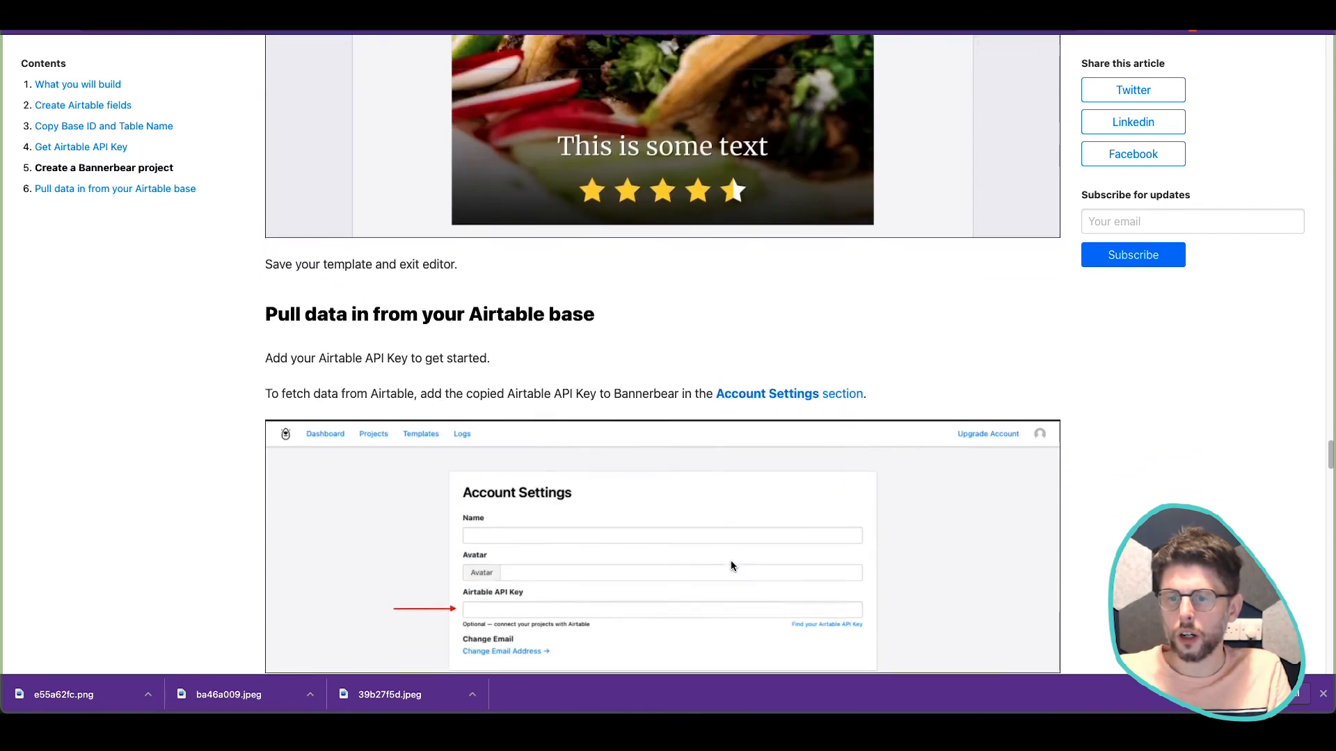
scroll(730, 566, down, 15)
scroll(731, 565, down, 10)
drag(722, 429, 593, 427)
key(super+c)
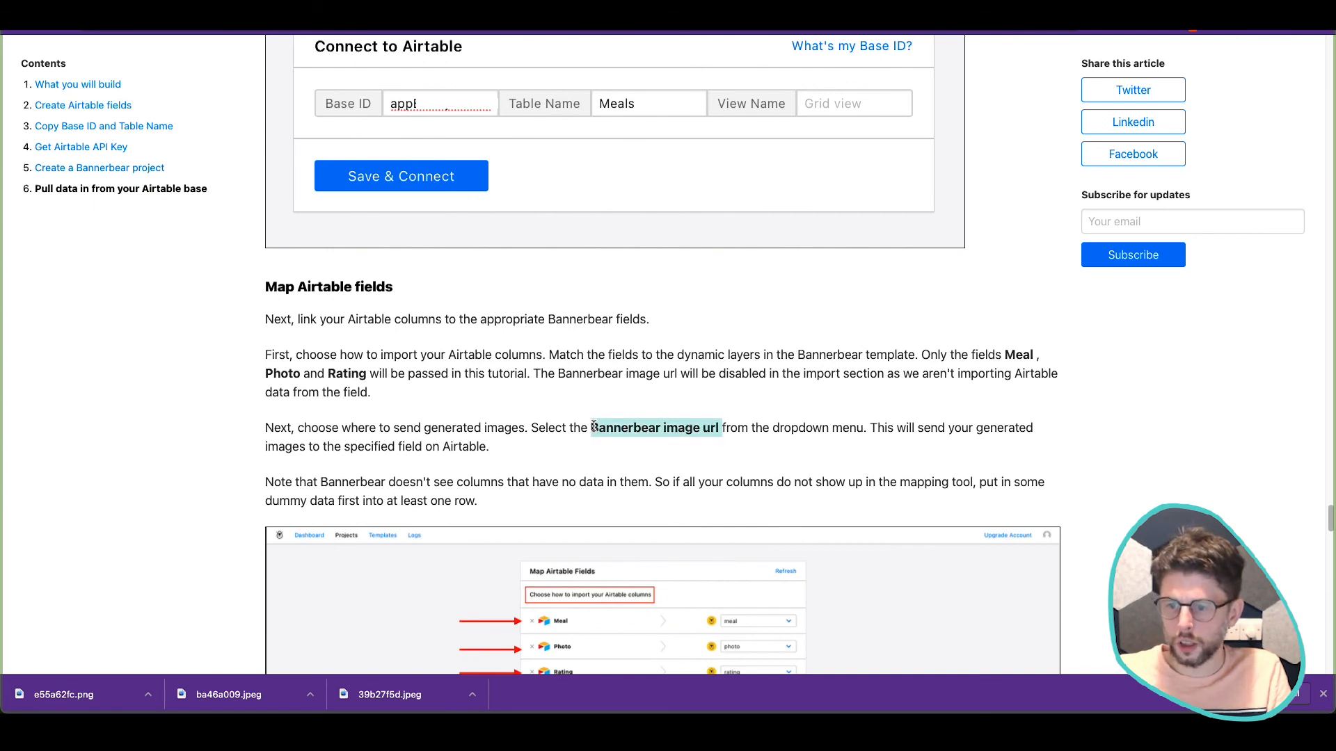
Step: Return to the Airtable Videos table, name the image column "Bannerbear image url" with the copied text and change its field type to URL
click(691, 452)
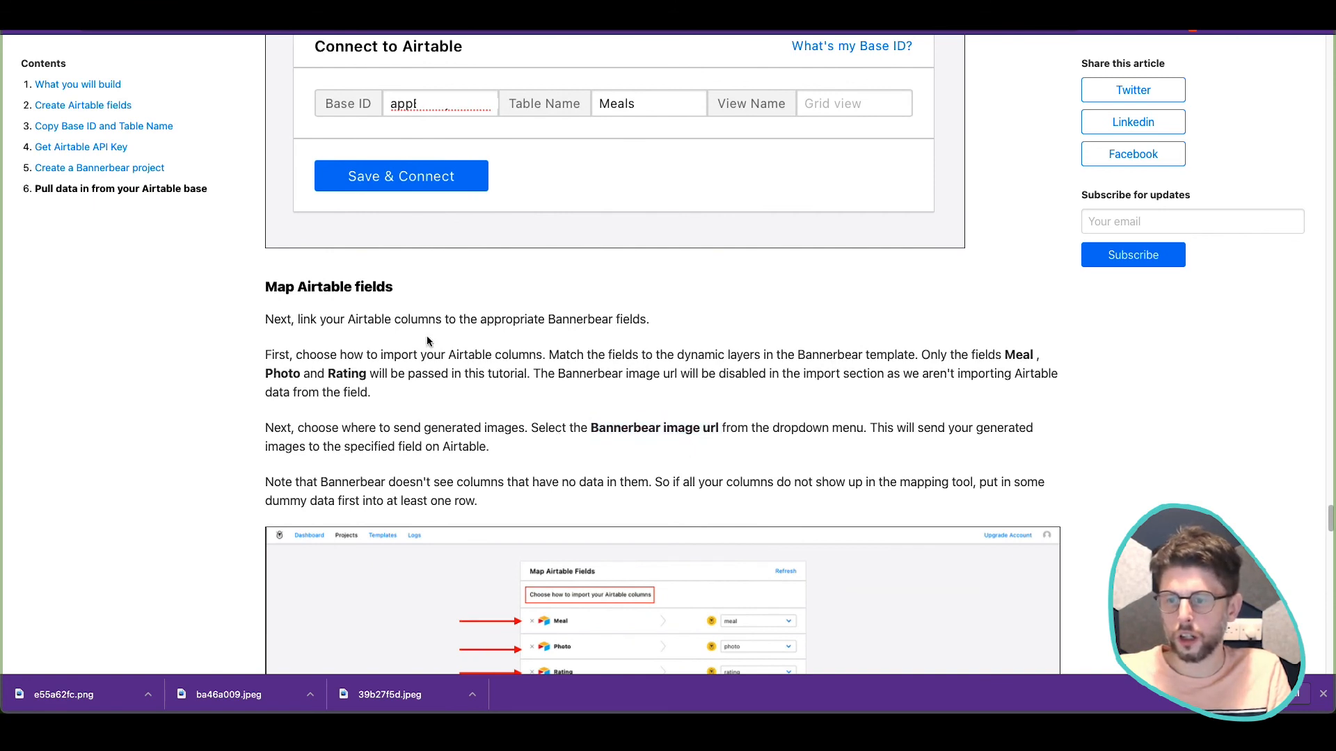
key(ctrl+Tab)
double_click(875, 128)
key(super+v)
click(878, 199)
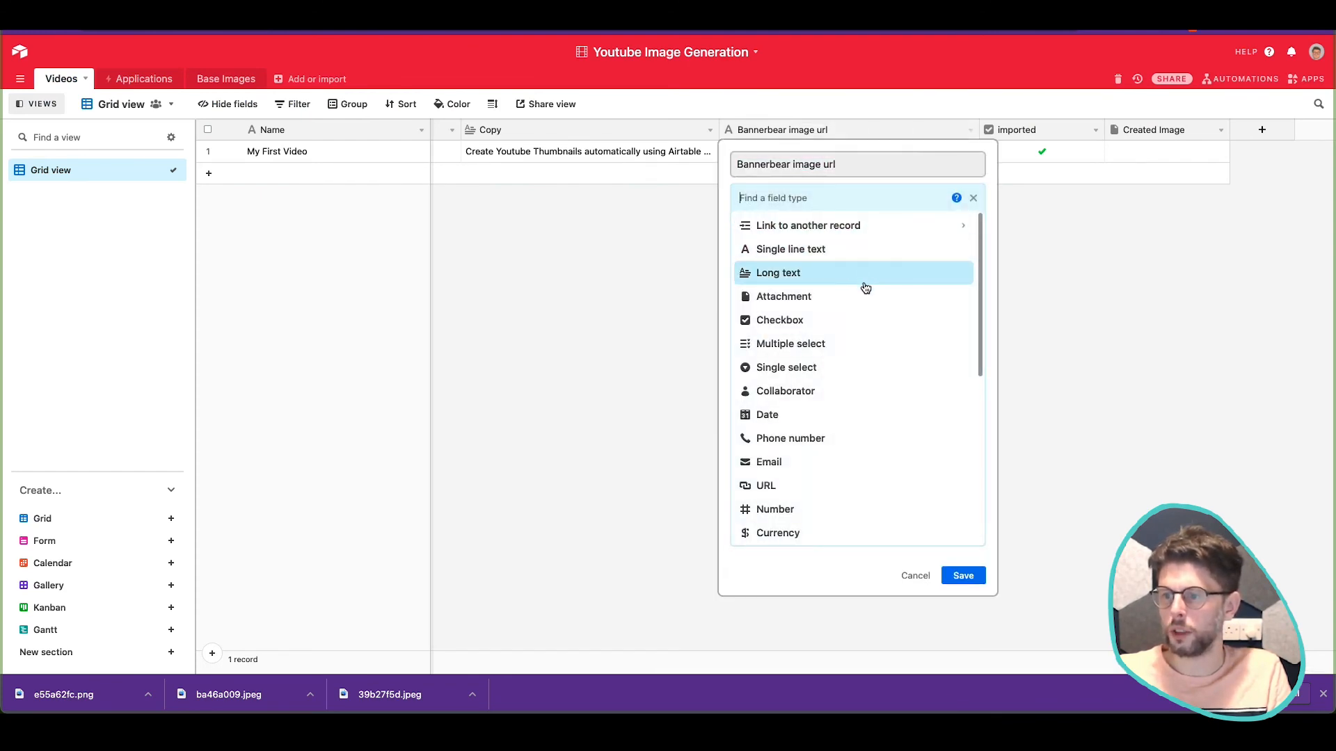
text(url)
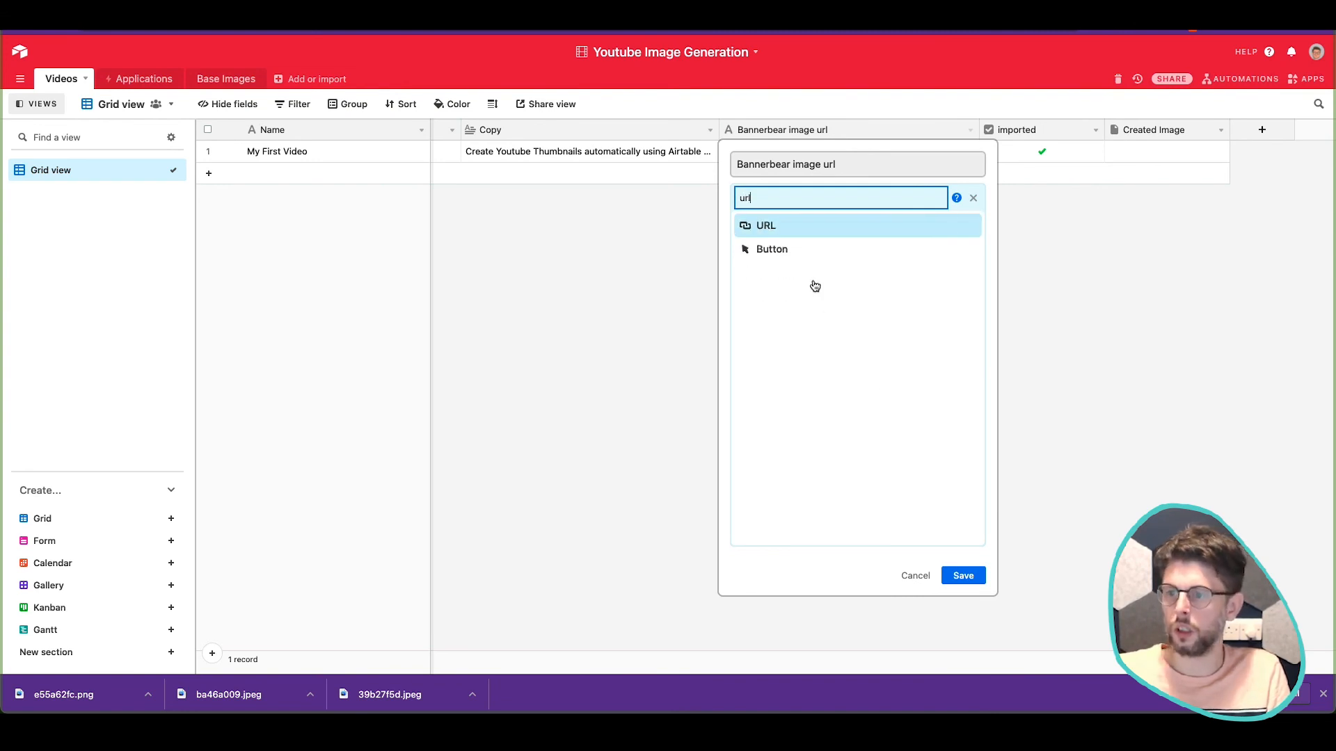
click(784, 228)
click(965, 270)
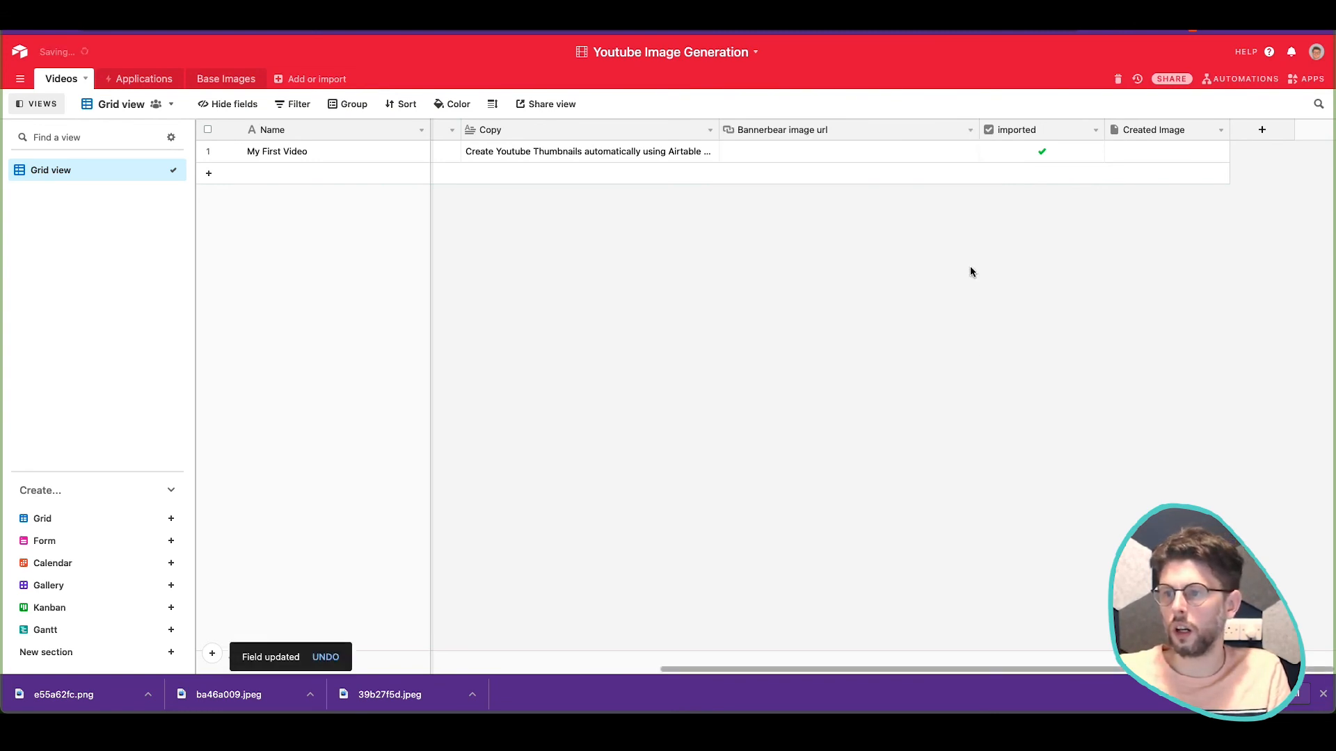
Step: Check the Youtube Thumbnails project in Bannerbear and compare the generated full-size thumbnail with the record in the Airtable Videos table
click(473, 9)
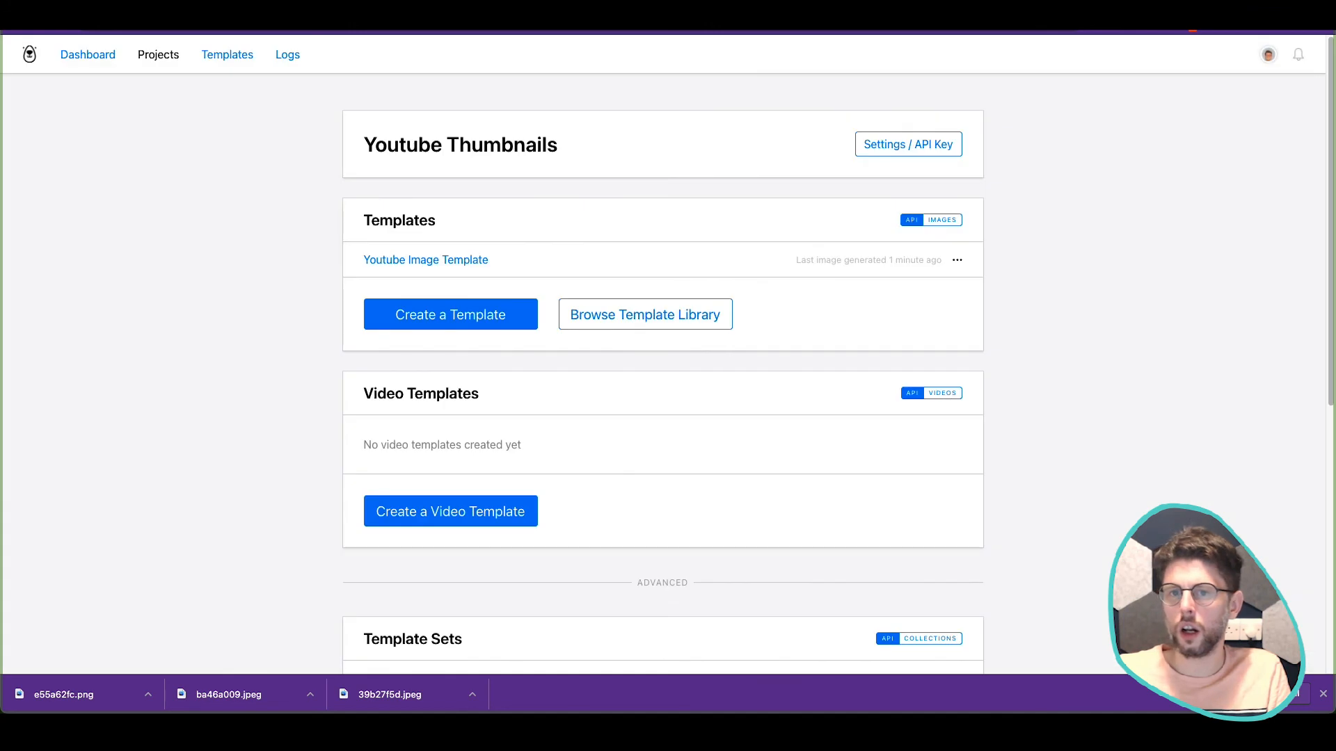
click(442, 10)
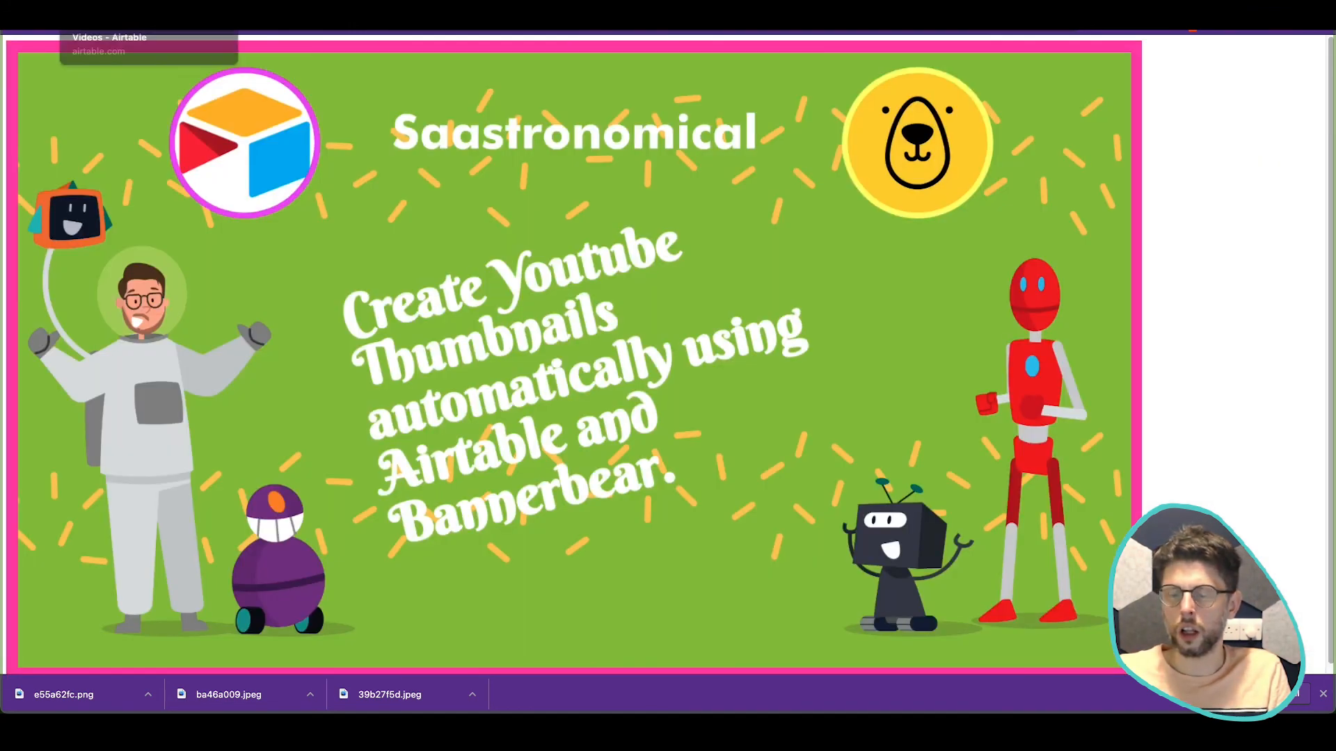
click(140, 9)
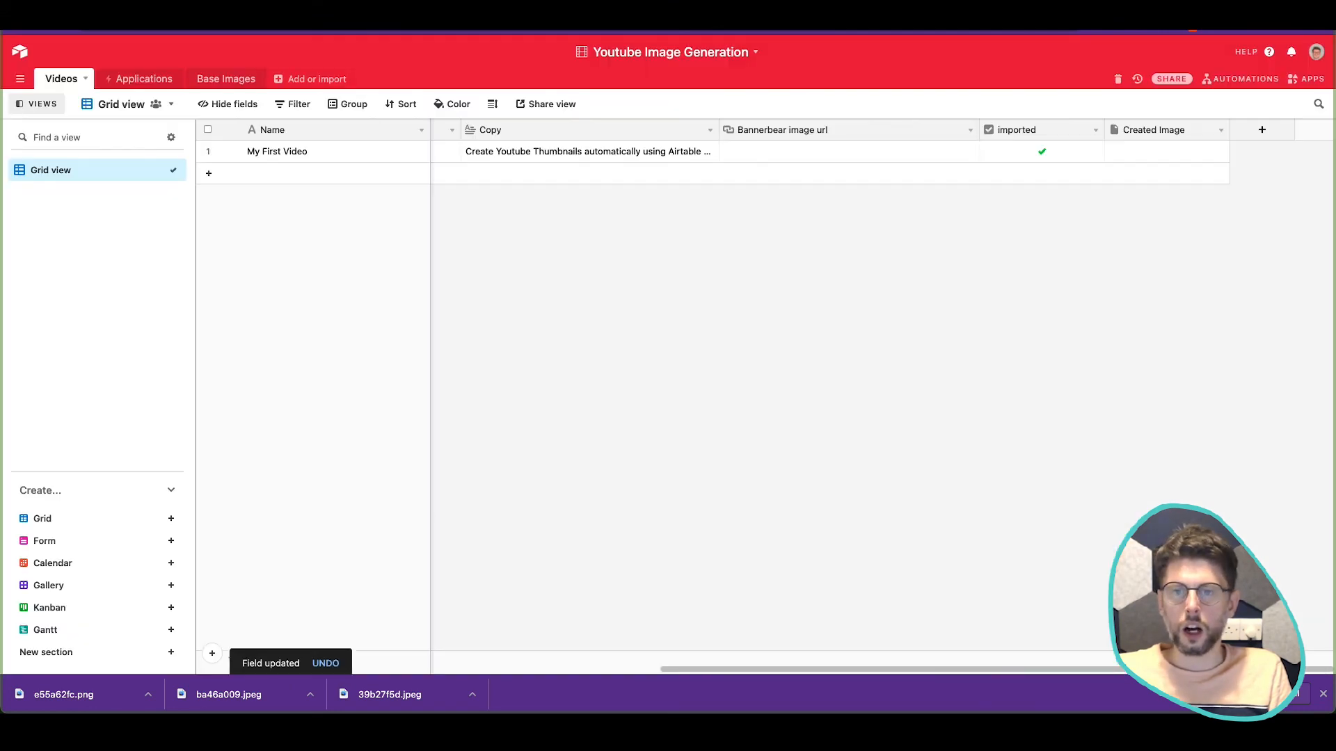
click(441, 9)
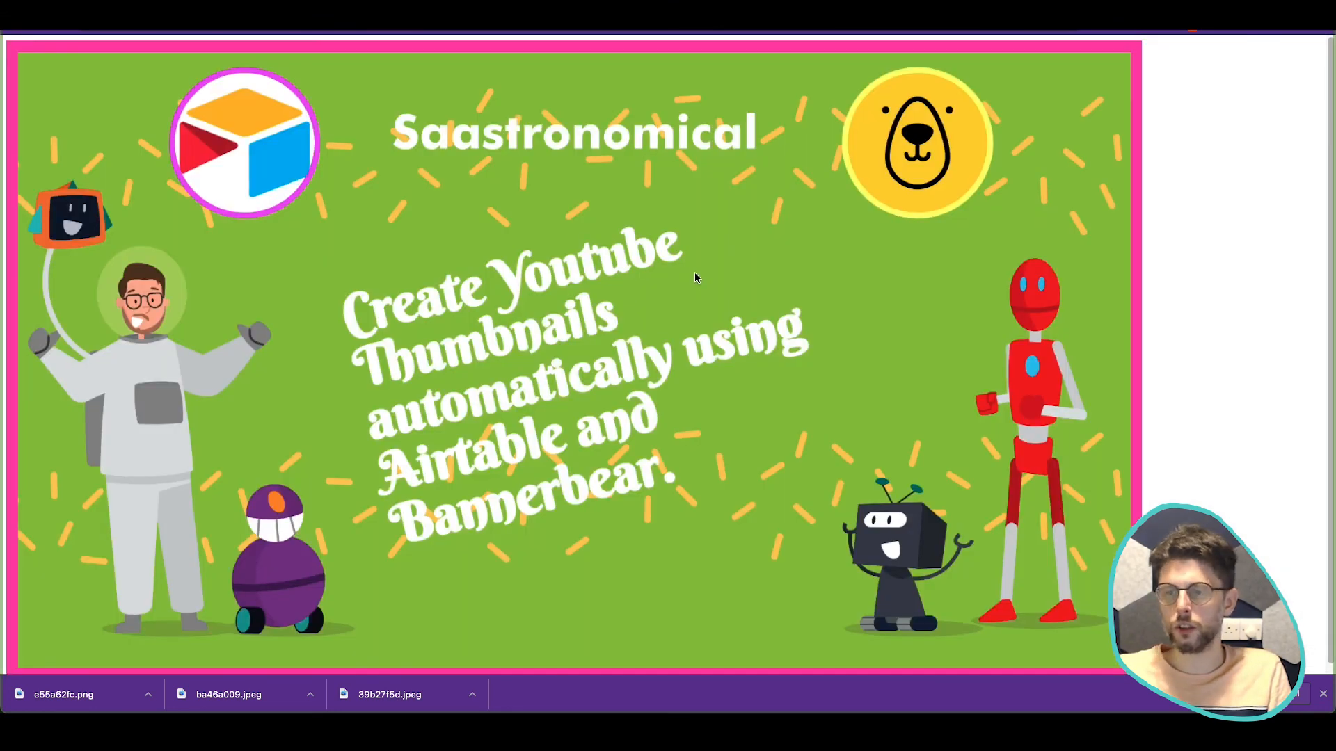